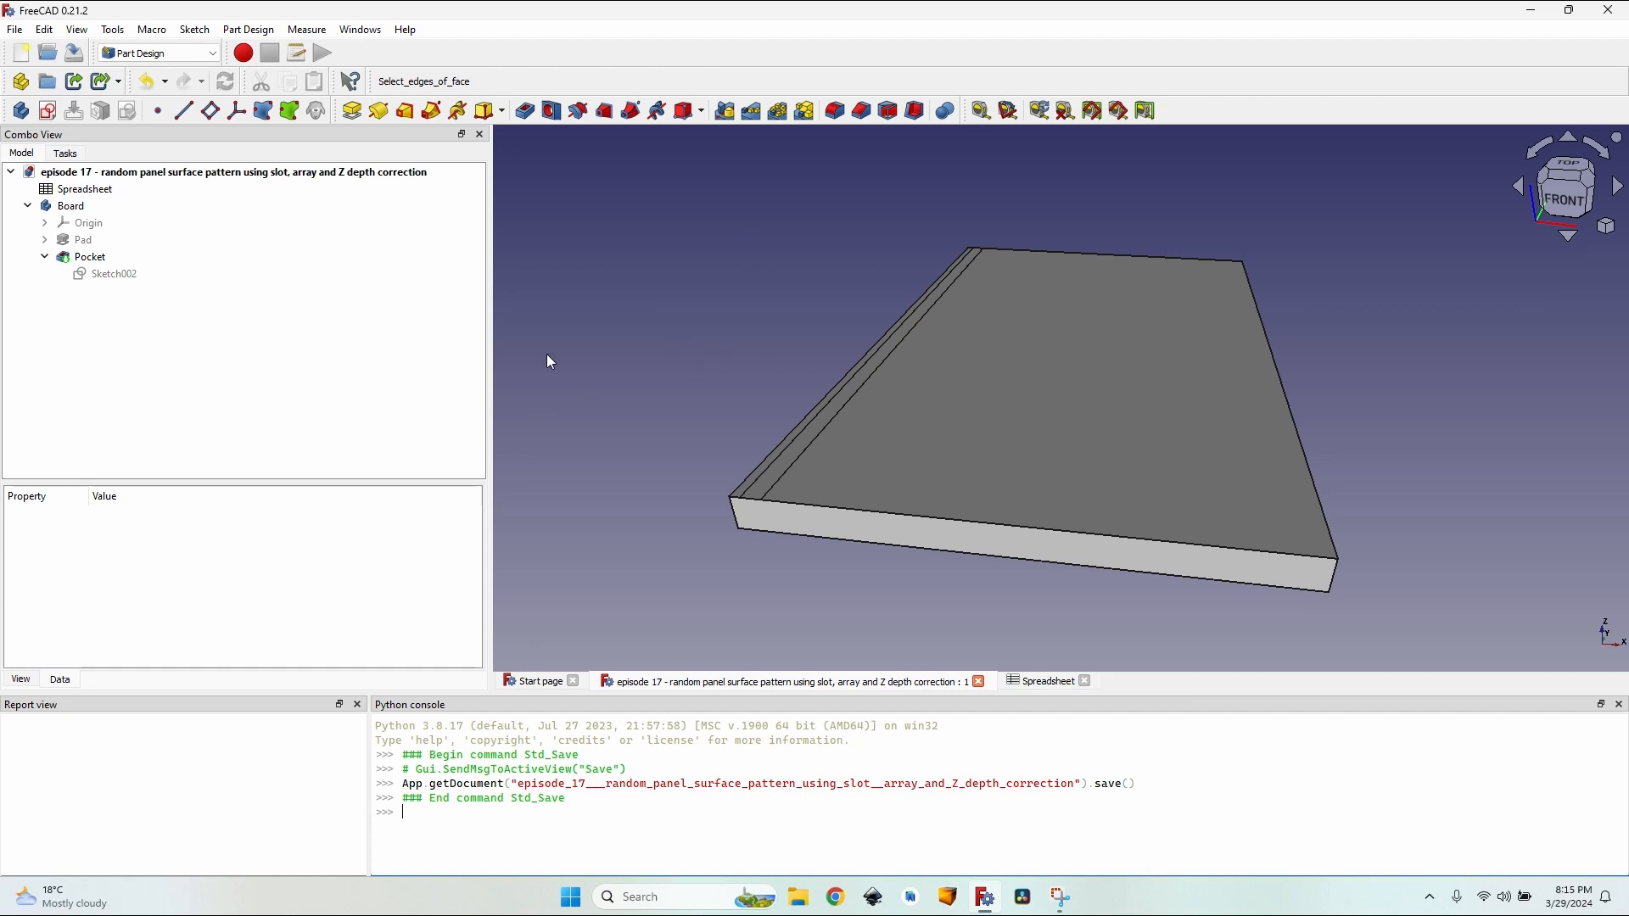
Step: Examine the board dimensions, tool sizes and the Y offset distance formula in the spreadsheet
{"action": "left_click", "coordinate": [122, 208]}
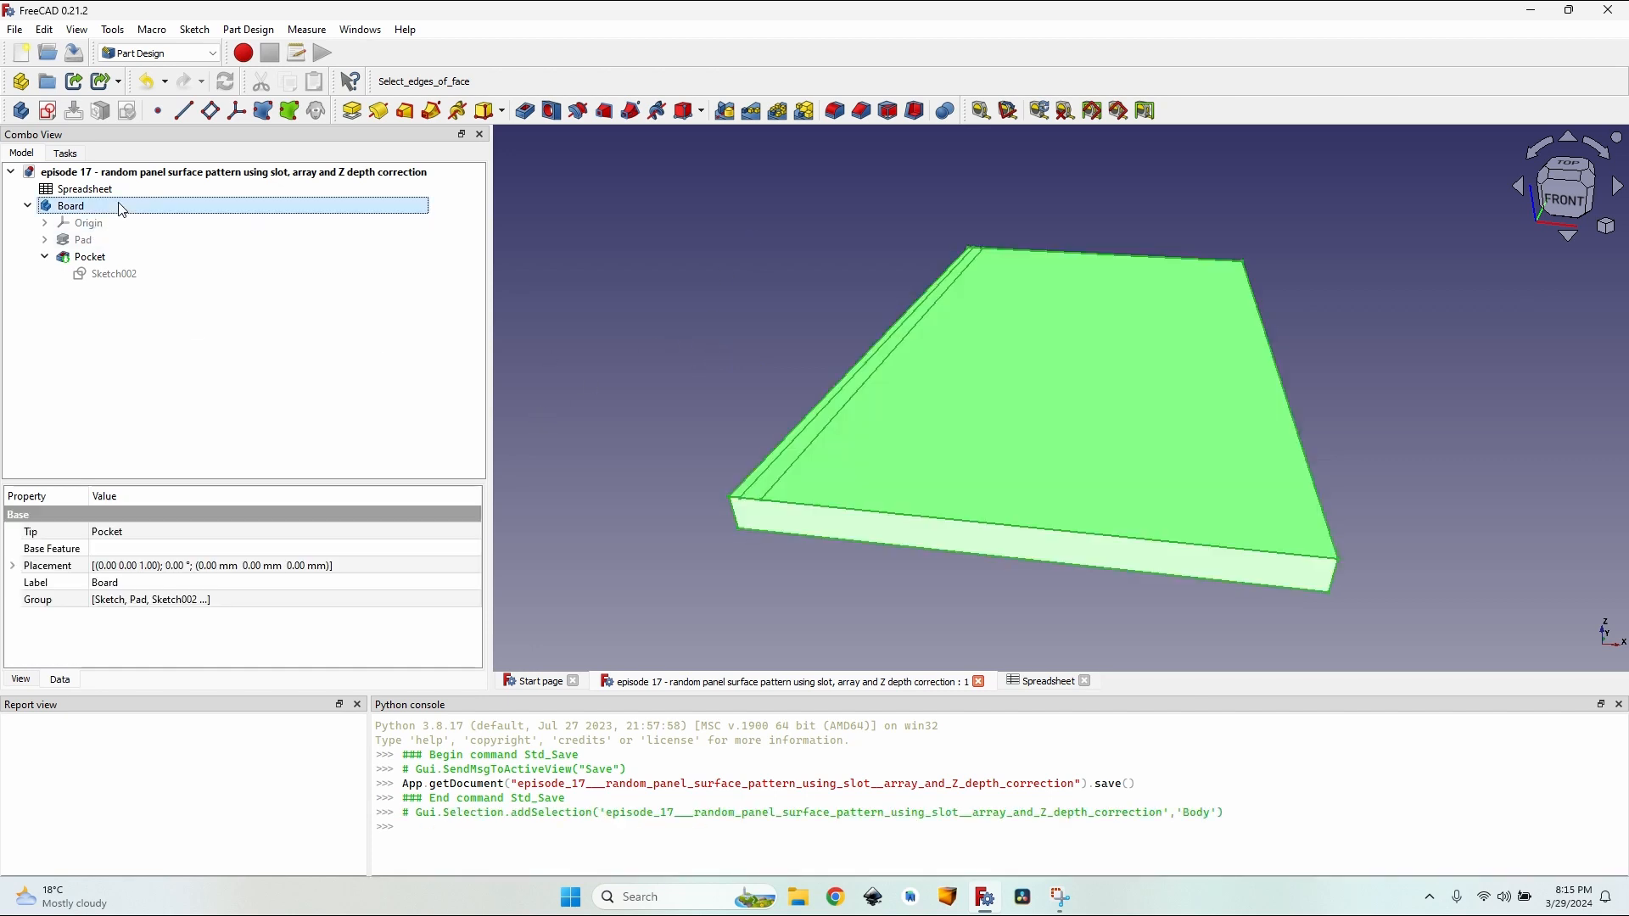
{"action": "left_click", "coordinate": [721, 373]}
{"action": "left_click", "coordinate": [1038, 681]}
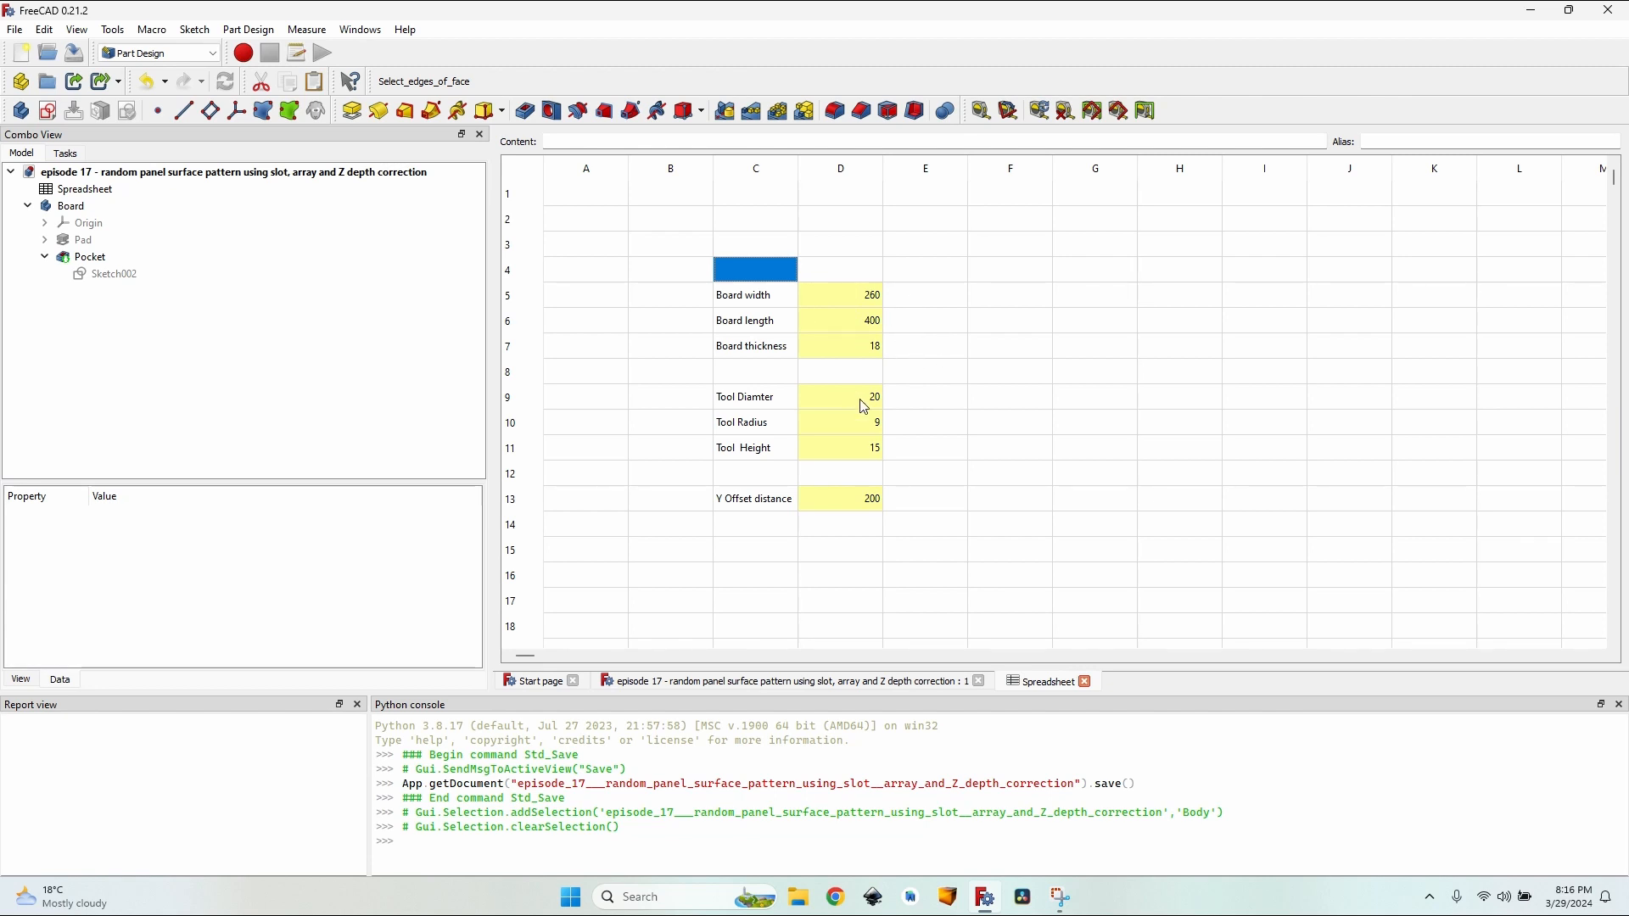
{"action": "left_click", "coordinate": [753, 407]}
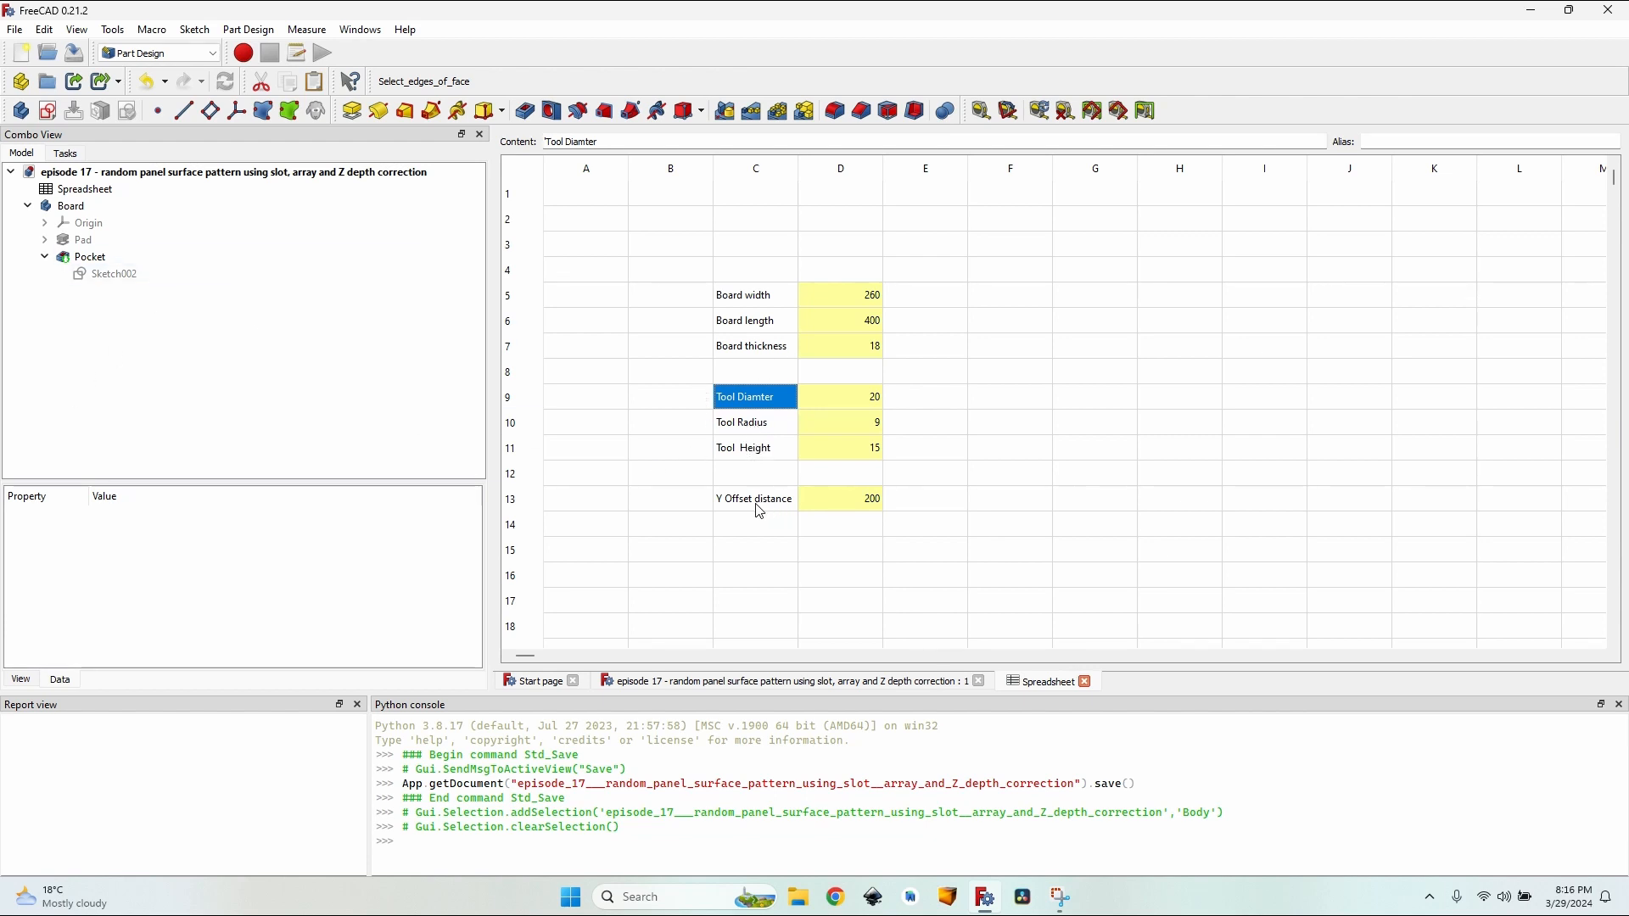
{"action": "left_click", "coordinate": [866, 499]}
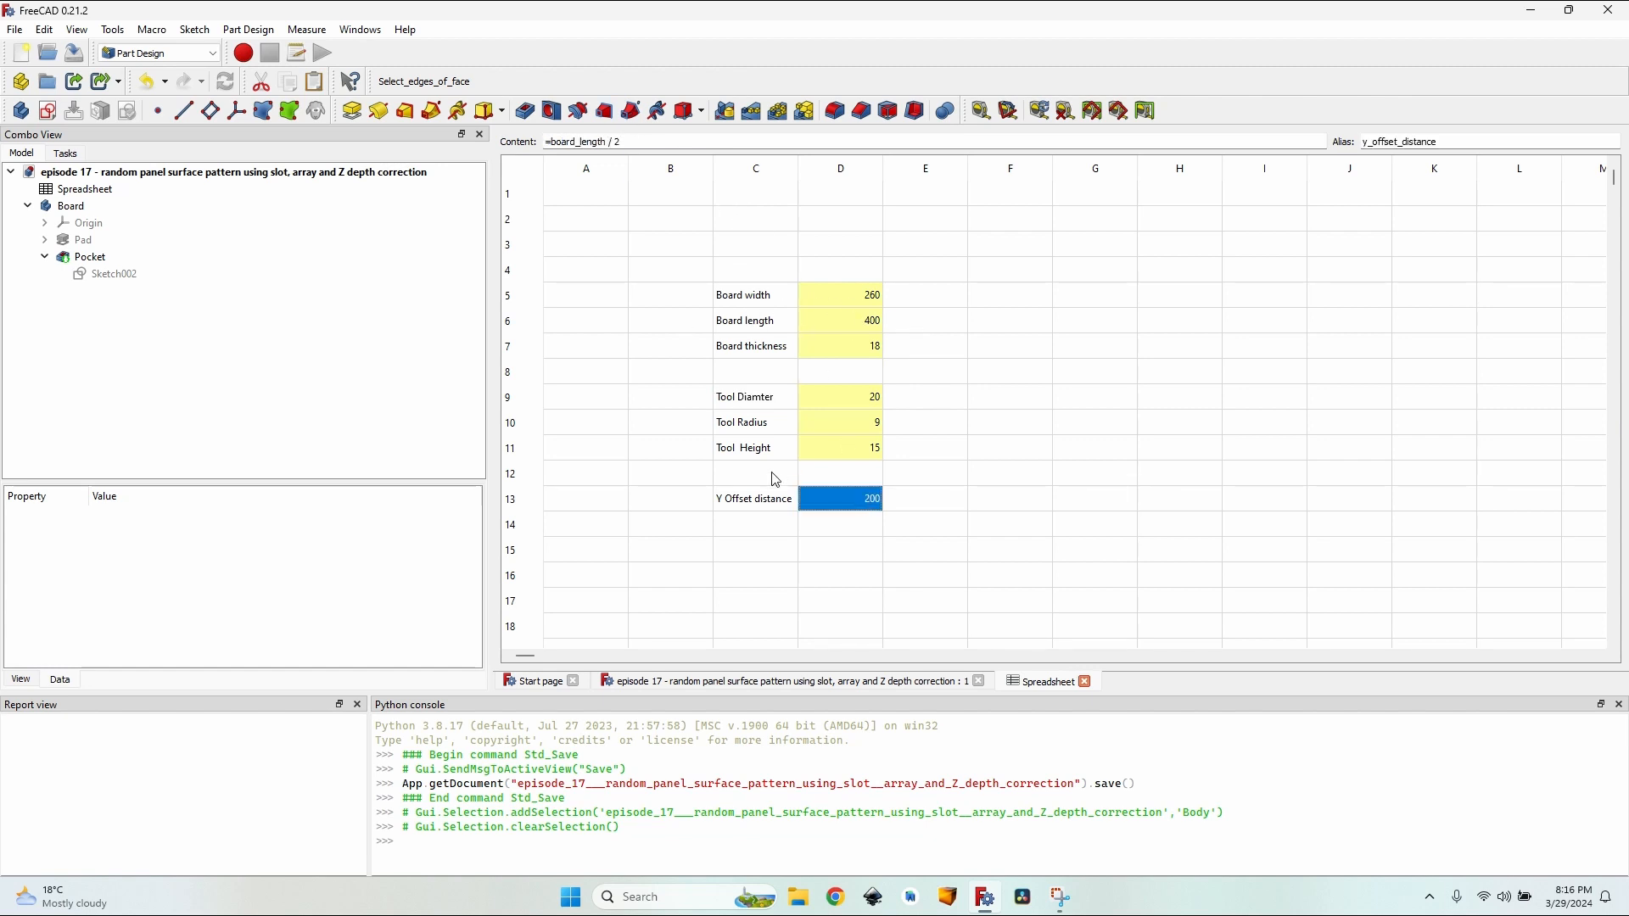
{"action": "left_click", "coordinate": [752, 503]}
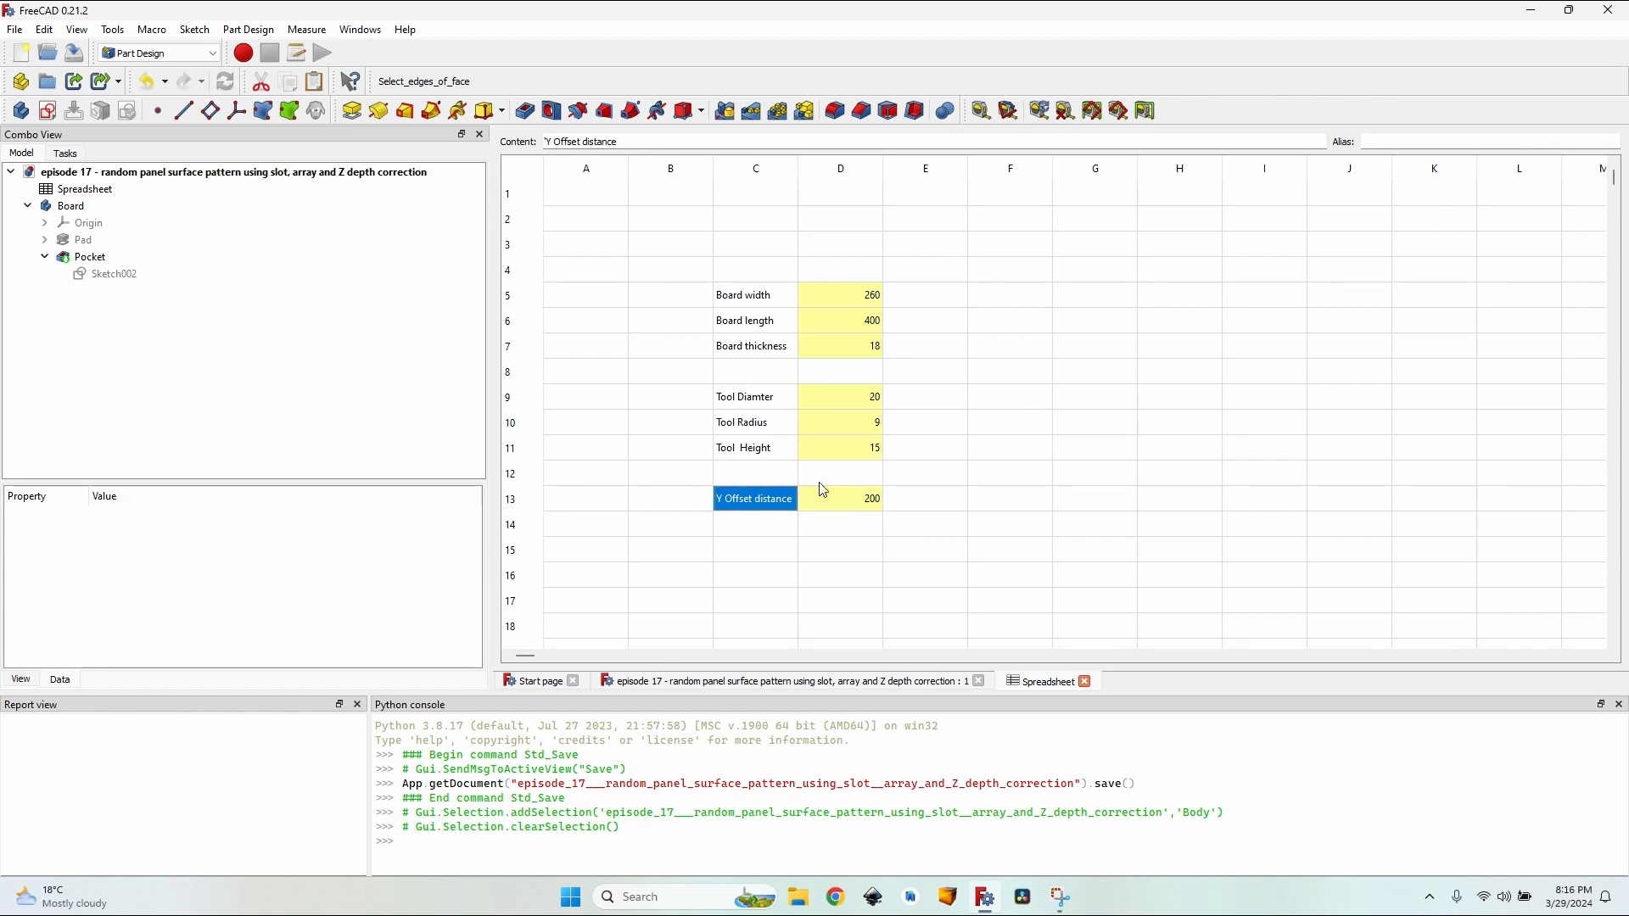
{"action": "left_click", "coordinate": [870, 509]}
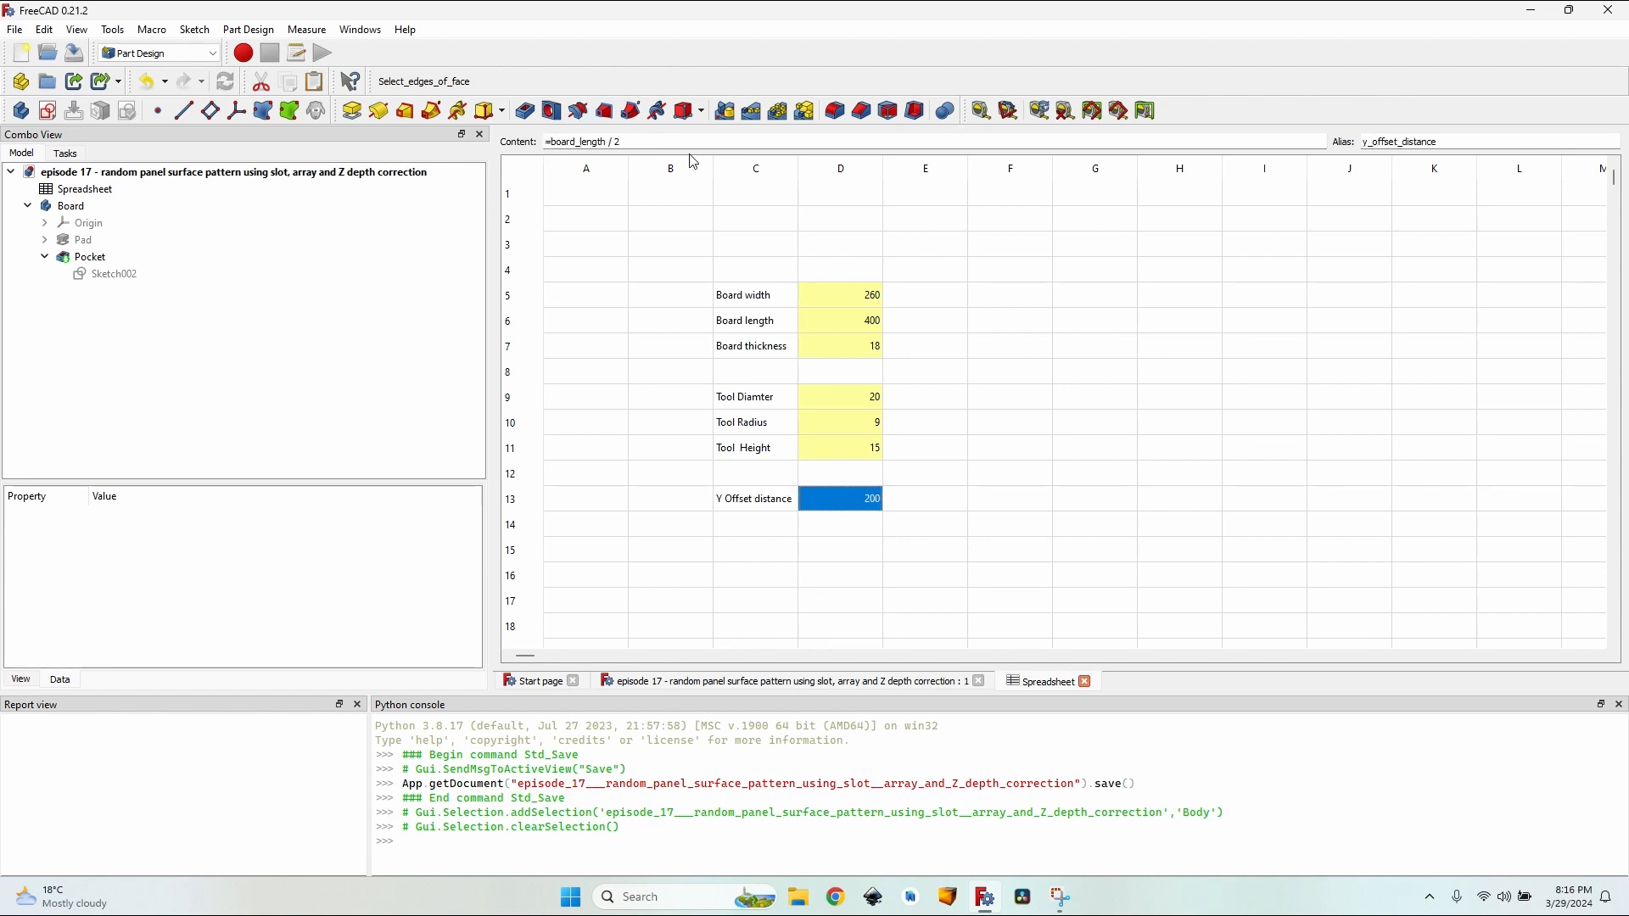
Step: Examine the Board body in the 3D view and the depth of its narrow edge pocket
{"action": "left_click", "coordinate": [898, 681]}
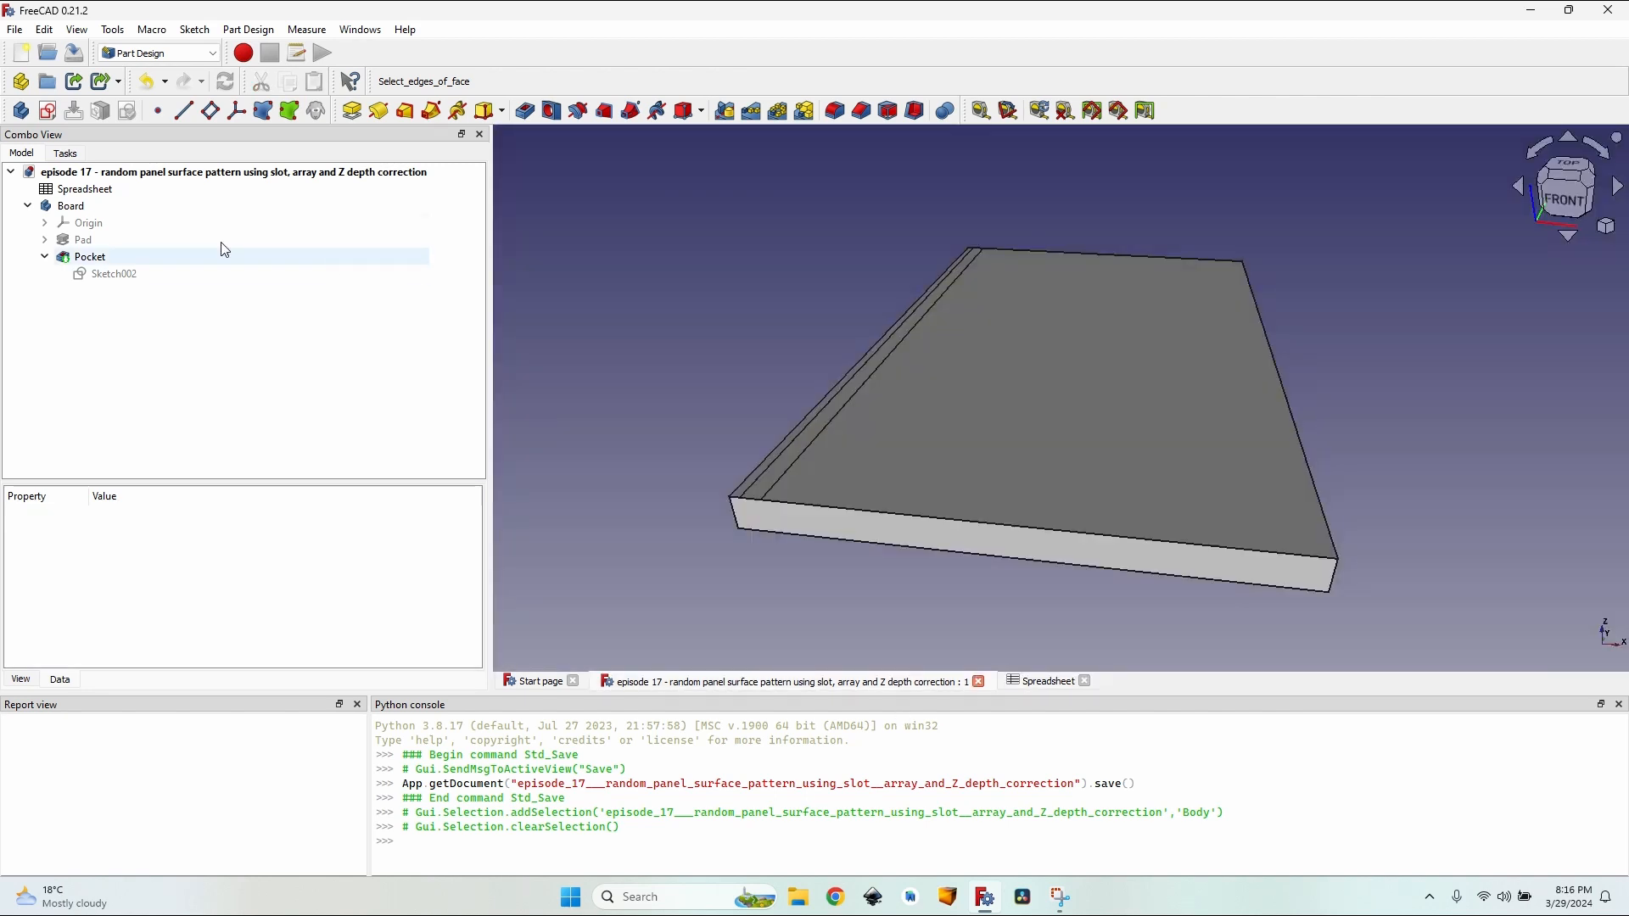
{"action": "left_click", "coordinate": [195, 206]}
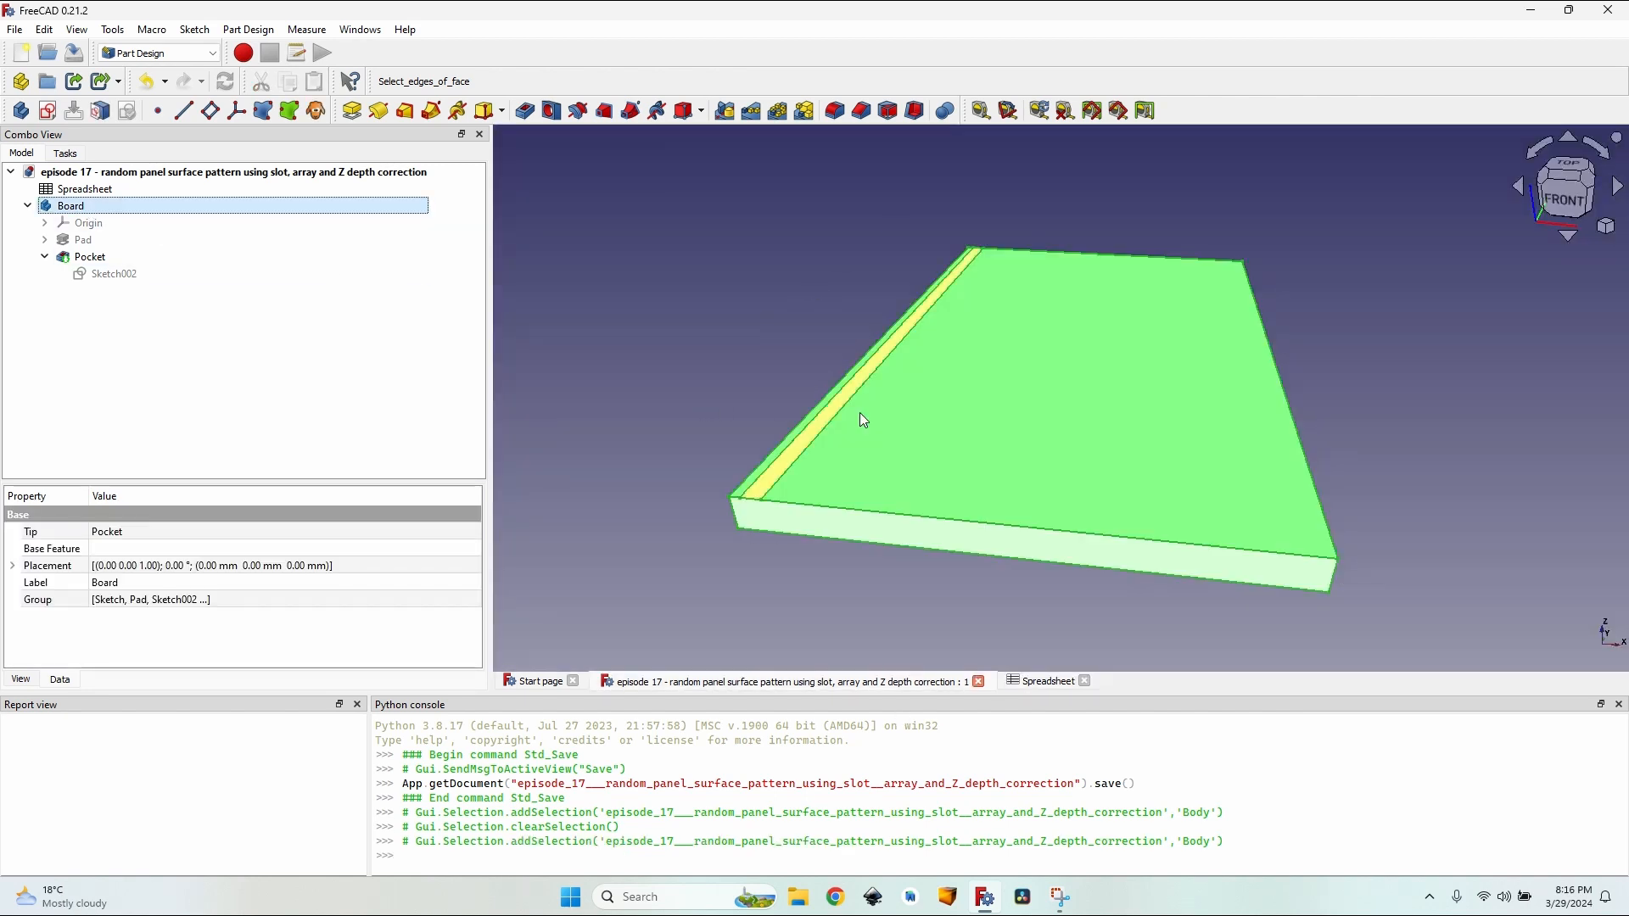
{"action": "left_click", "coordinate": [362, 293]}
{"action": "scroll", "coordinate": [779, 472], "scroll_direction": "up", "scroll_amount": 3}
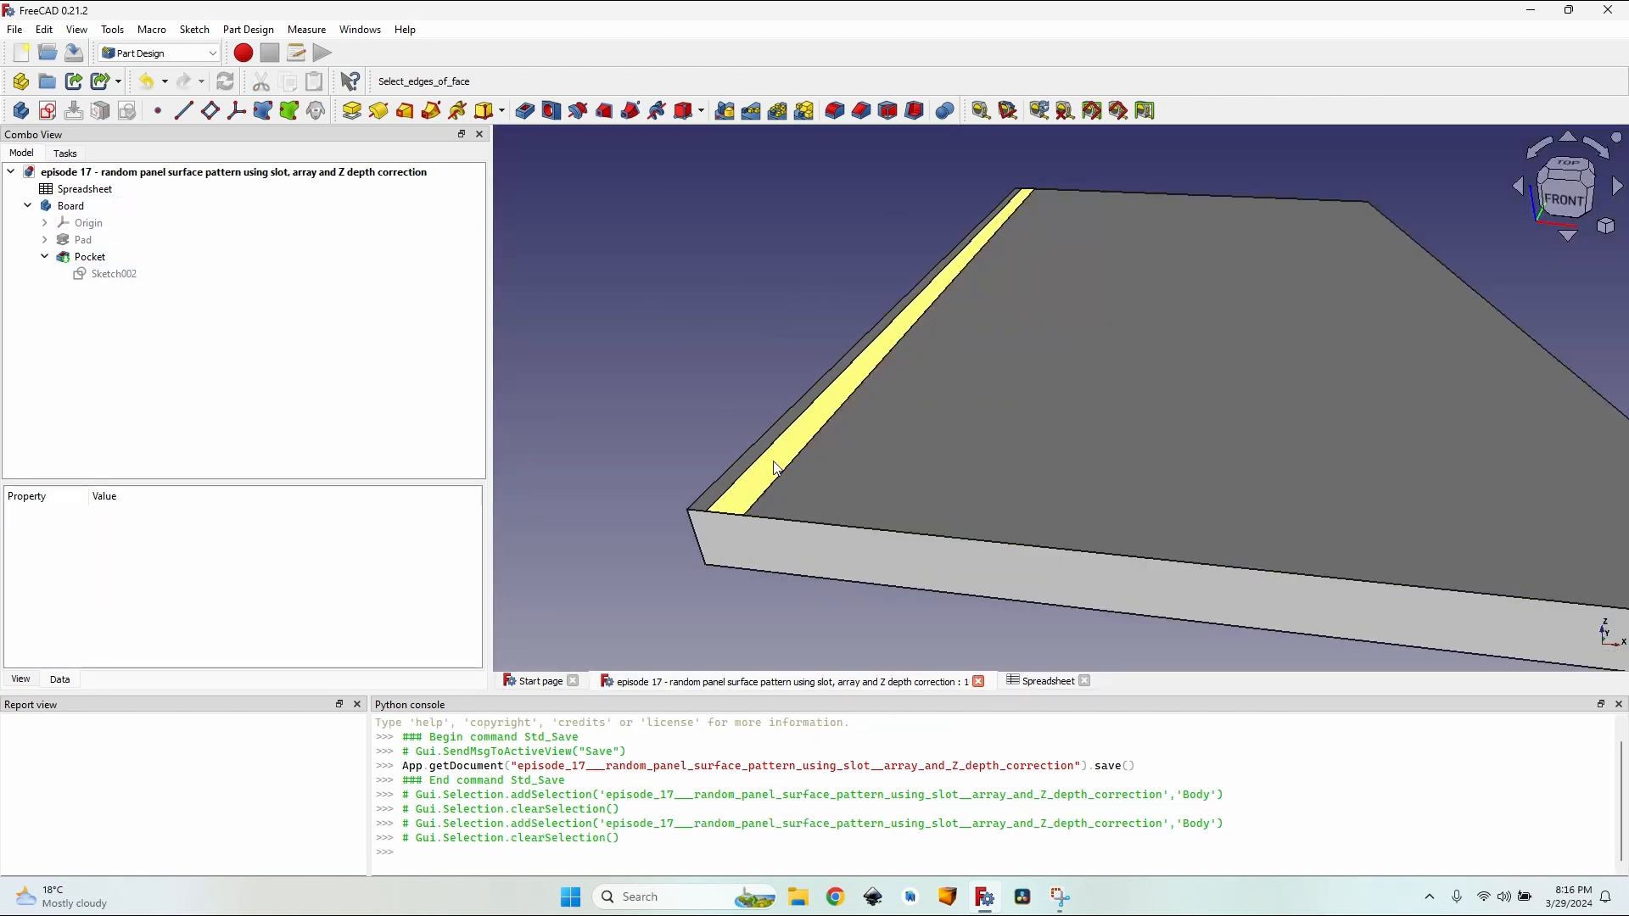
{"action": "left_click", "coordinate": [106, 258]}
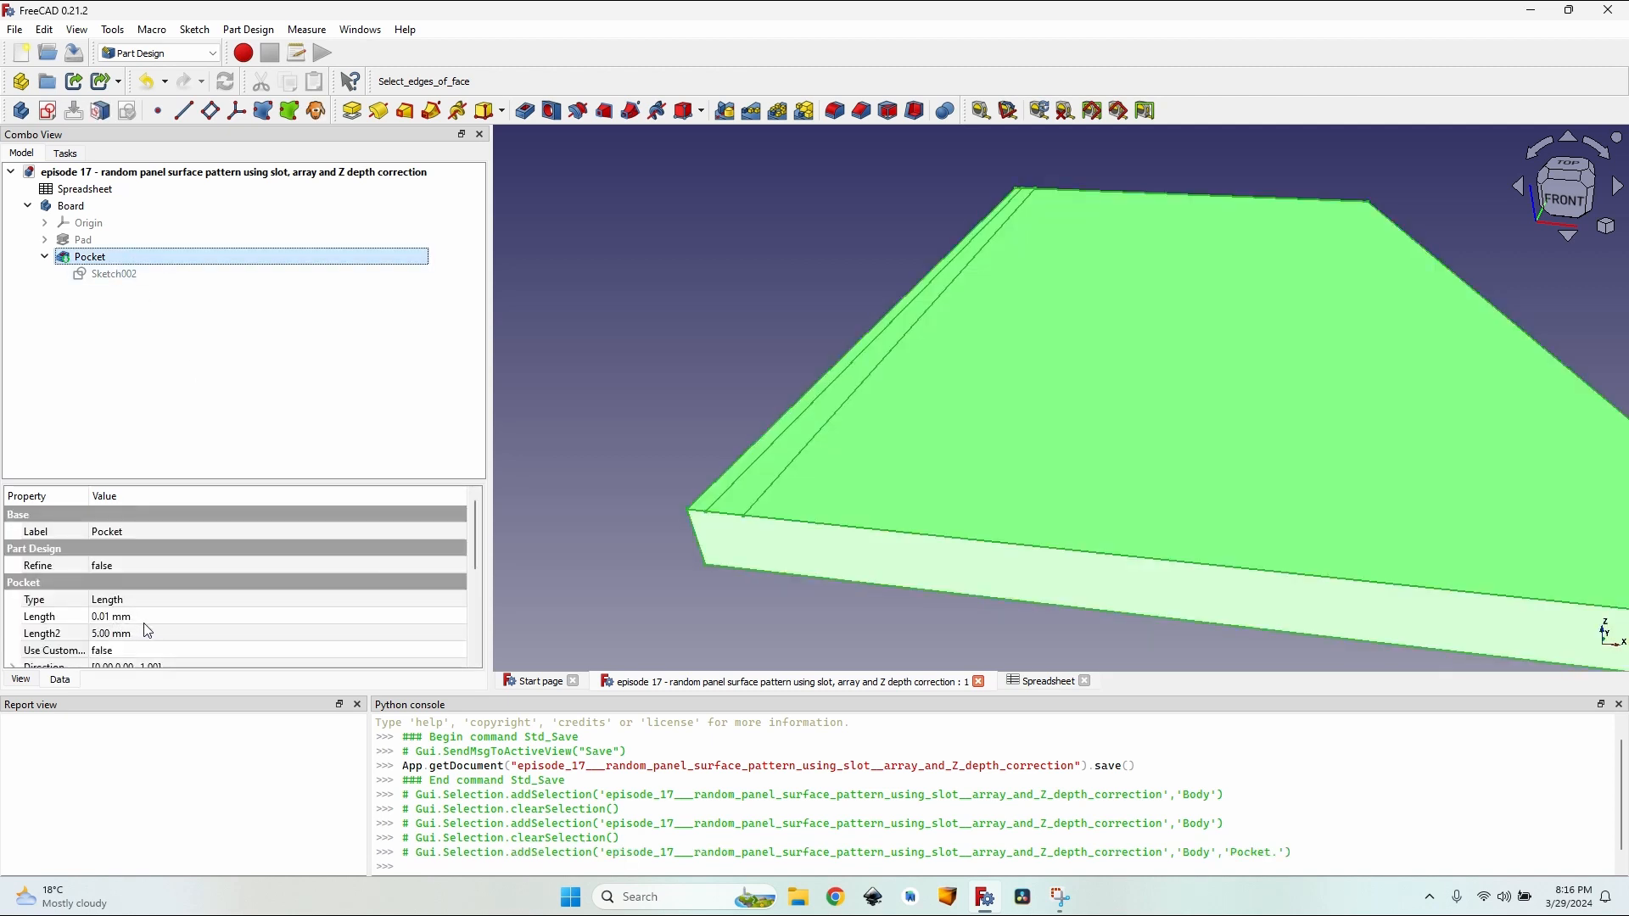
{"action": "left_click", "coordinate": [667, 327]}
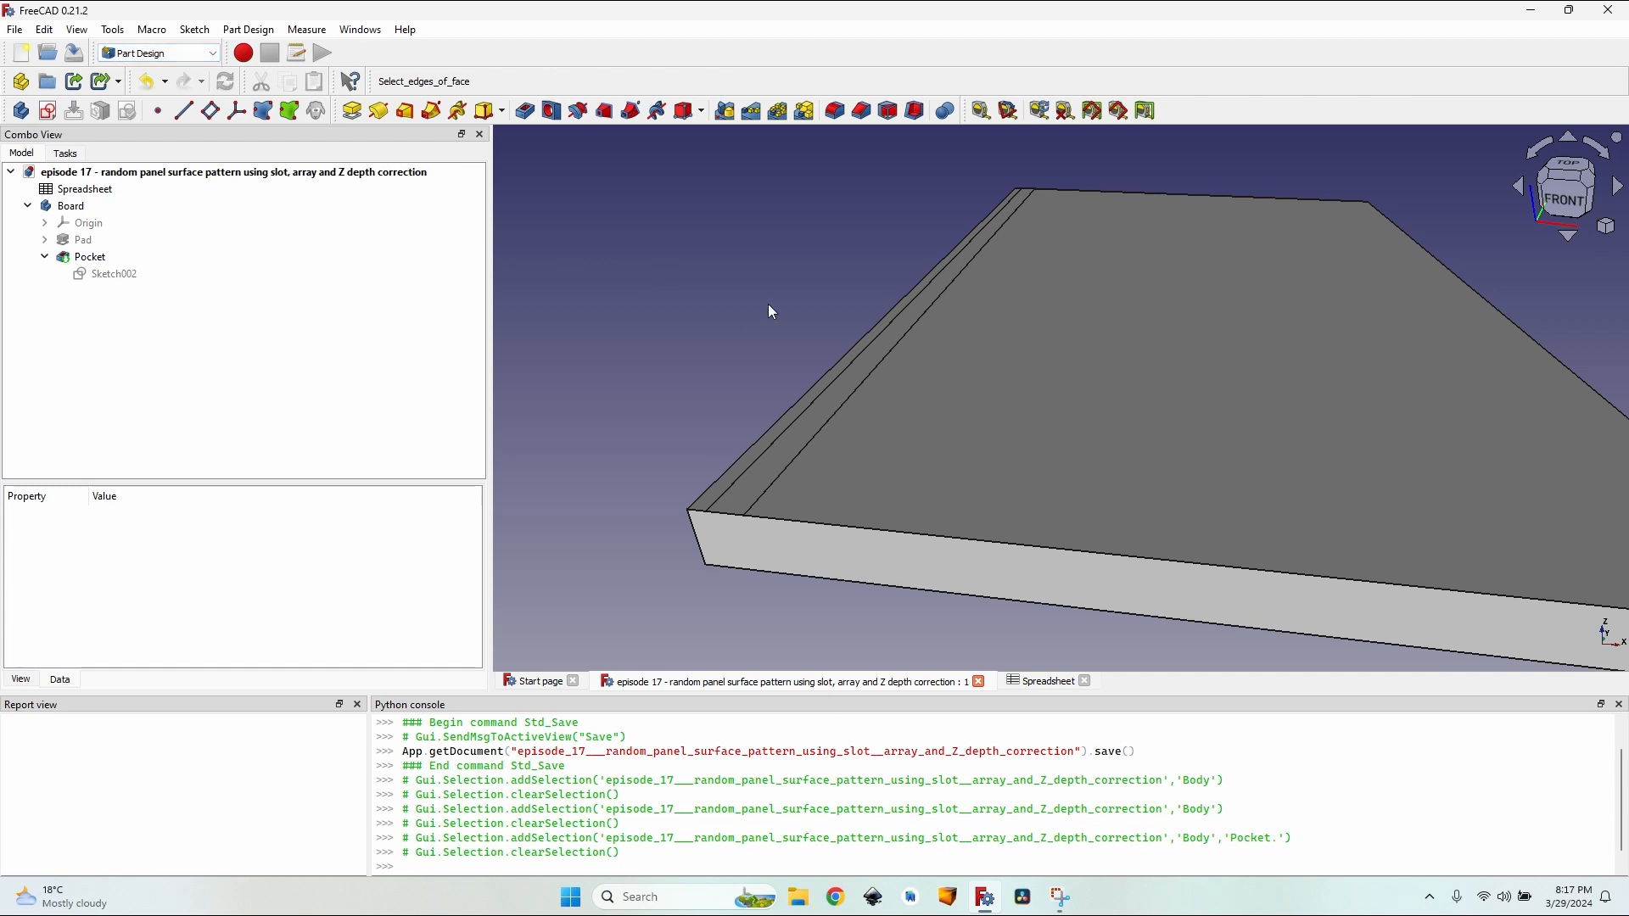
{"action": "scroll", "coordinate": [738, 297], "scroll_direction": "down", "scroll_amount": 2}
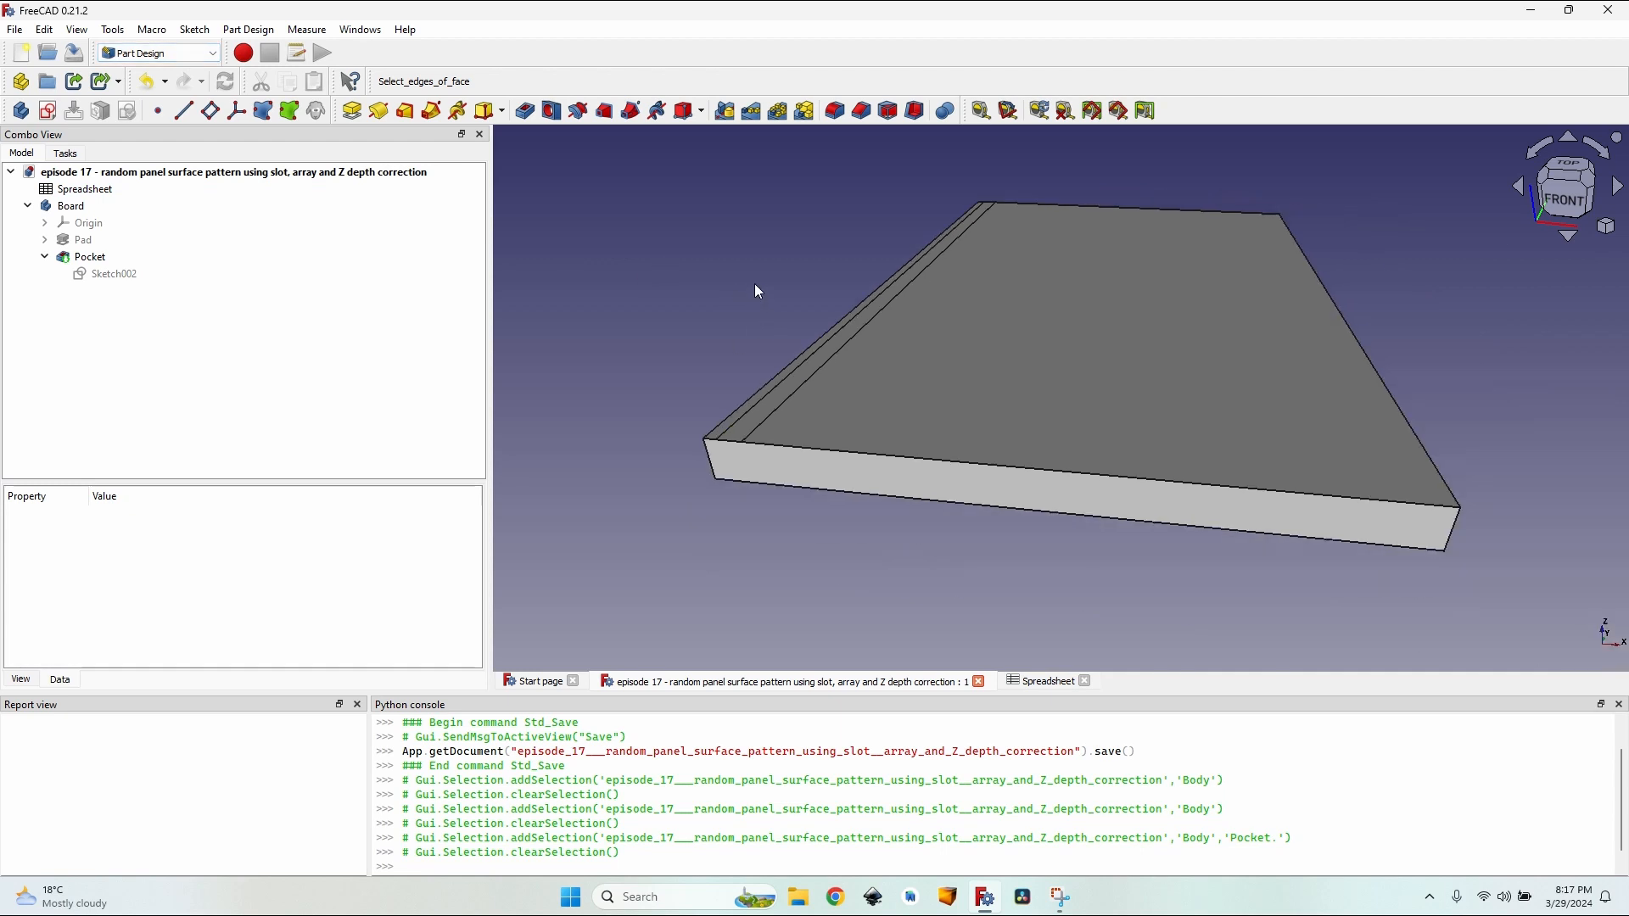
{"action": "scroll", "coordinate": [739, 306], "scroll_direction": "up", "scroll_amount": 3}
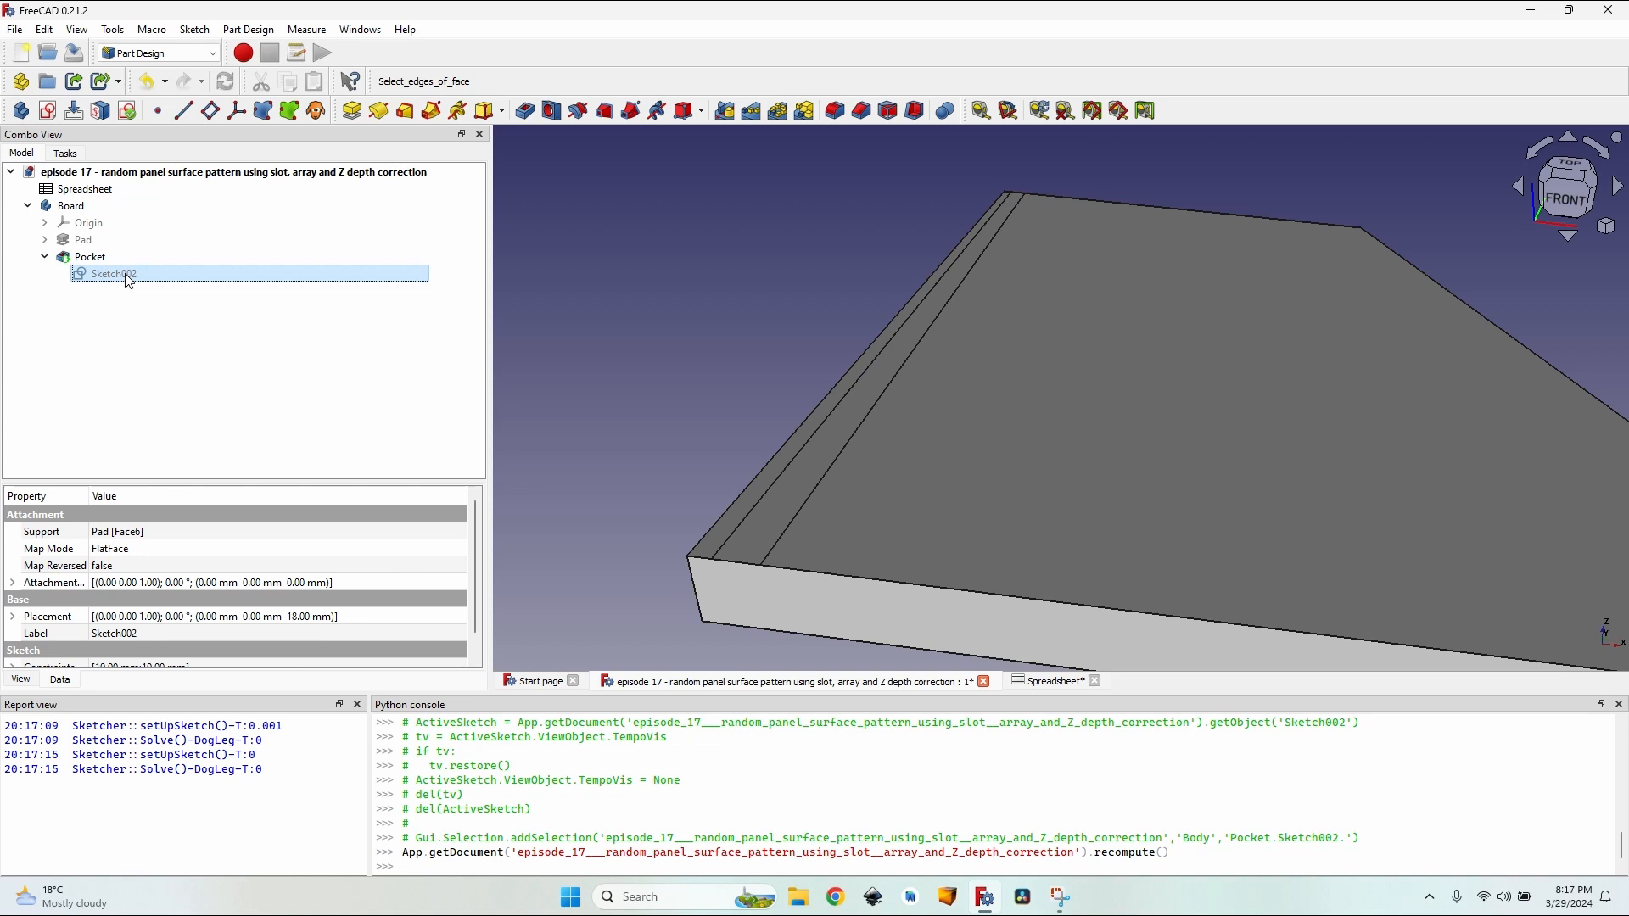
Step: Examine the constraints of the pocket's sketch beside the board's long edge, close it and check the pocket's properties
{"action": "double_click", "coordinate": [128, 274]}
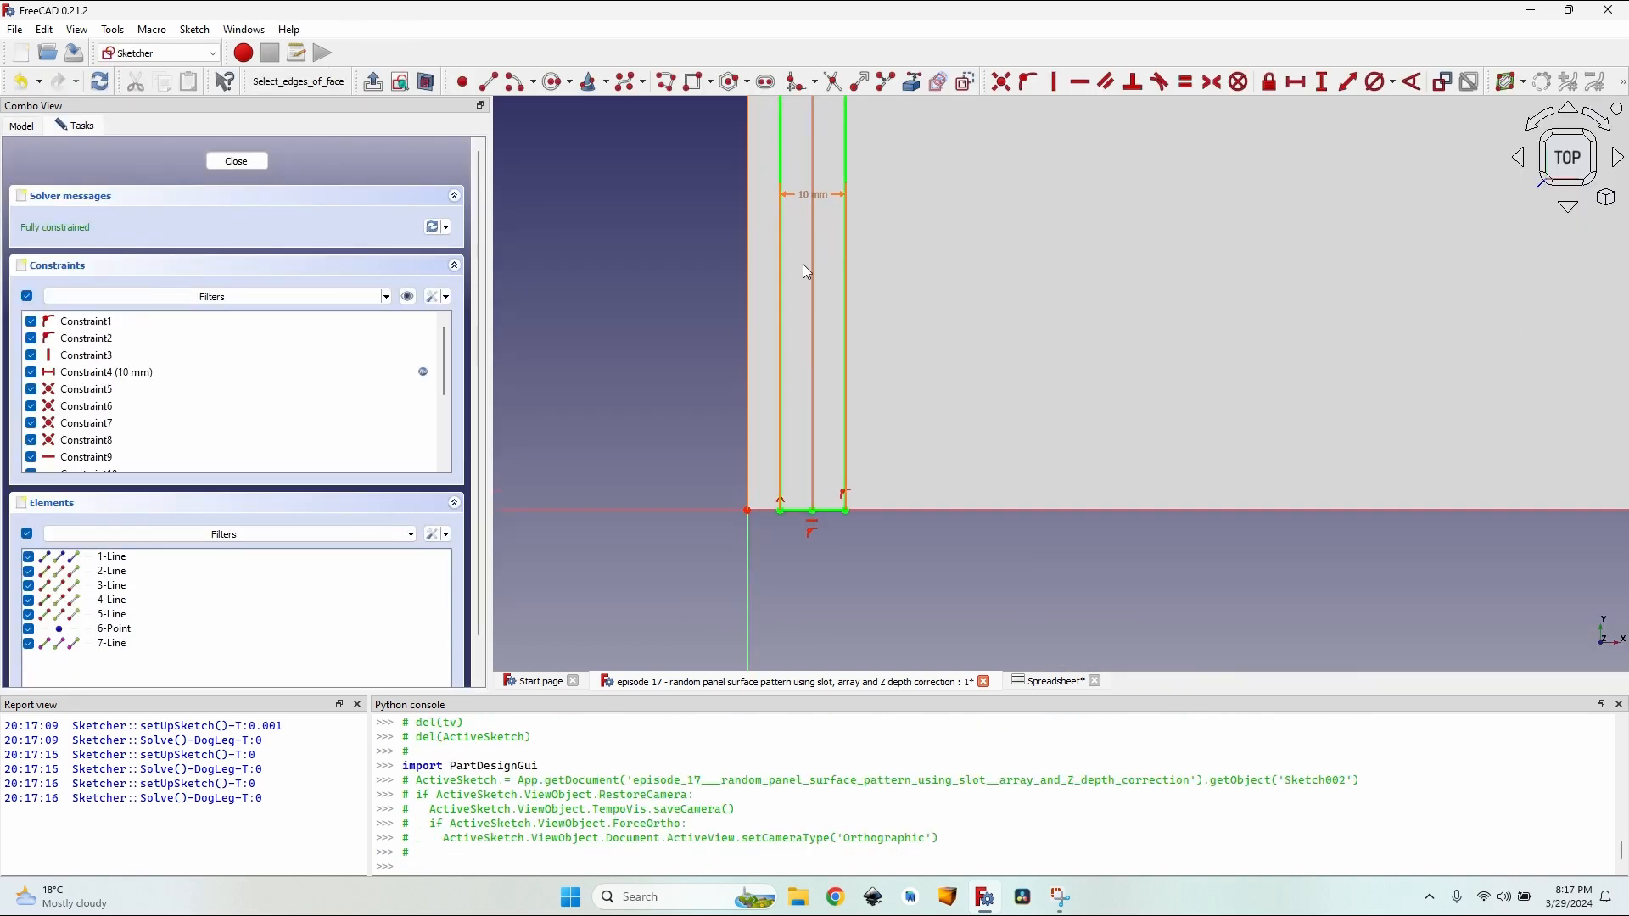
{"action": "scroll", "coordinate": [847, 387], "scroll_direction": "down", "scroll_amount": 4}
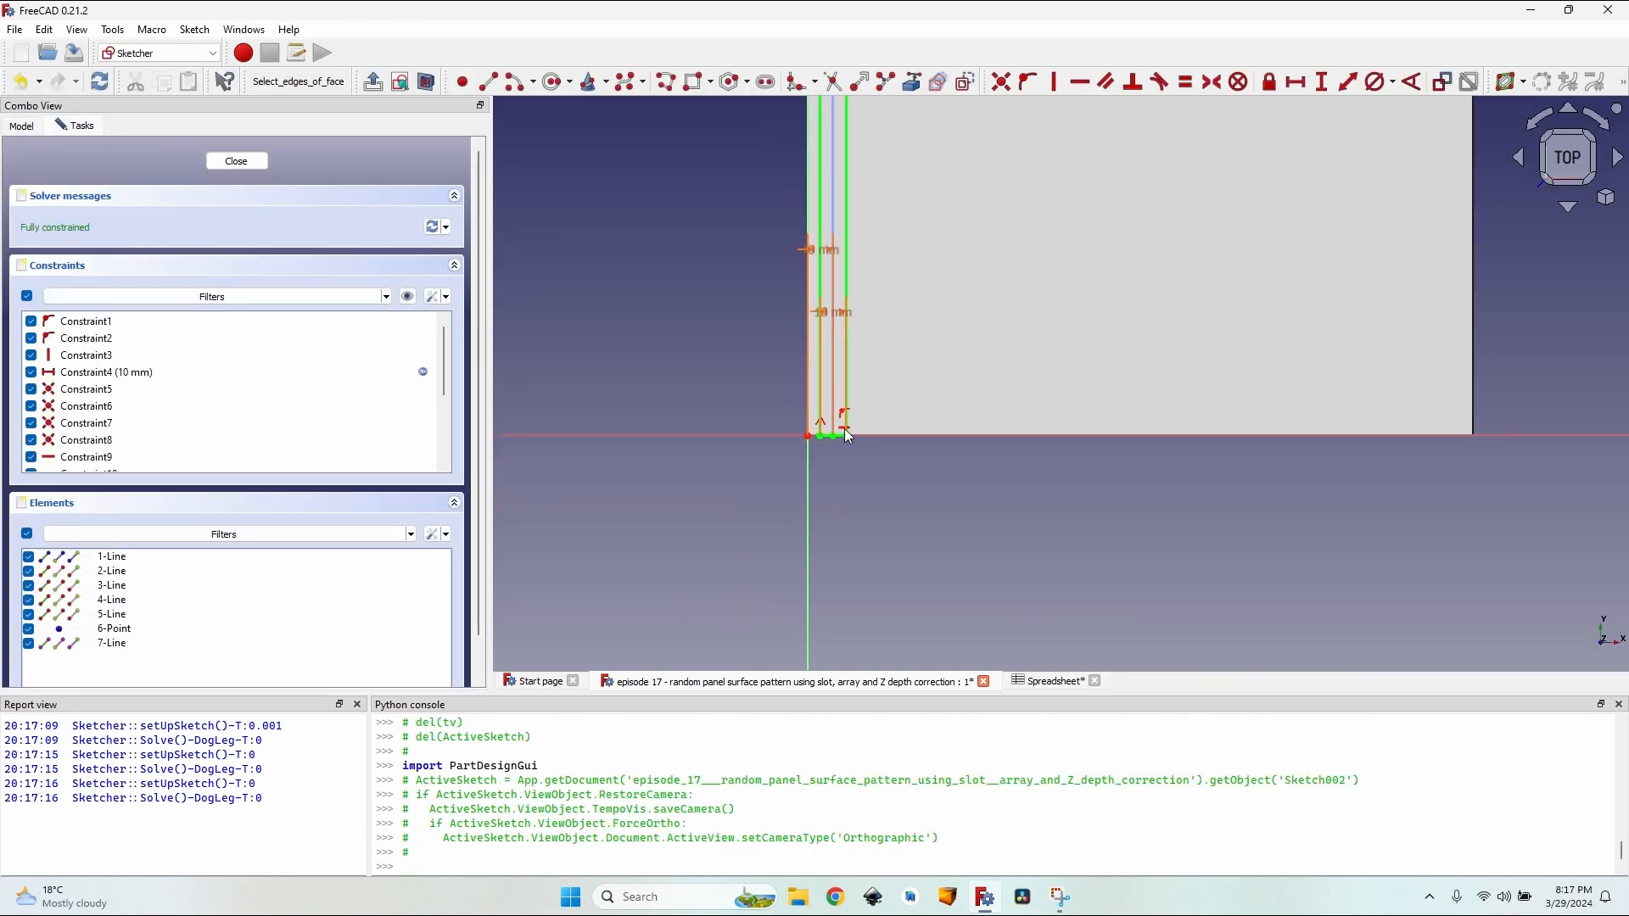
{"action": "scroll", "coordinate": [839, 457], "scroll_direction": "up", "scroll_amount": 3}
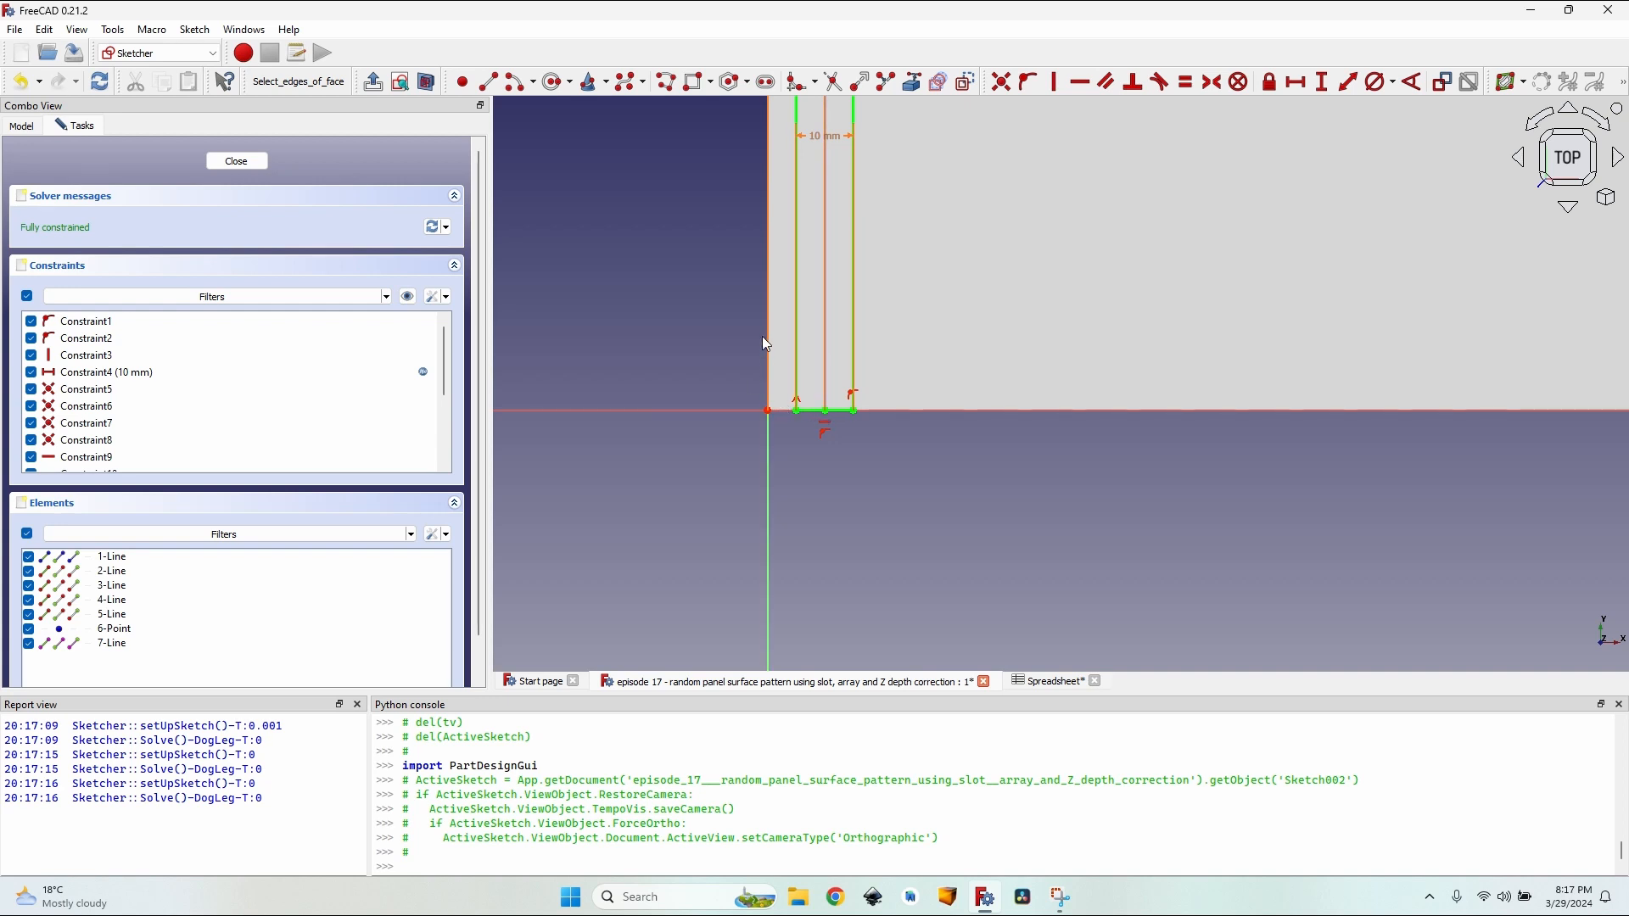
{"action": "left_click", "coordinate": [243, 163]}
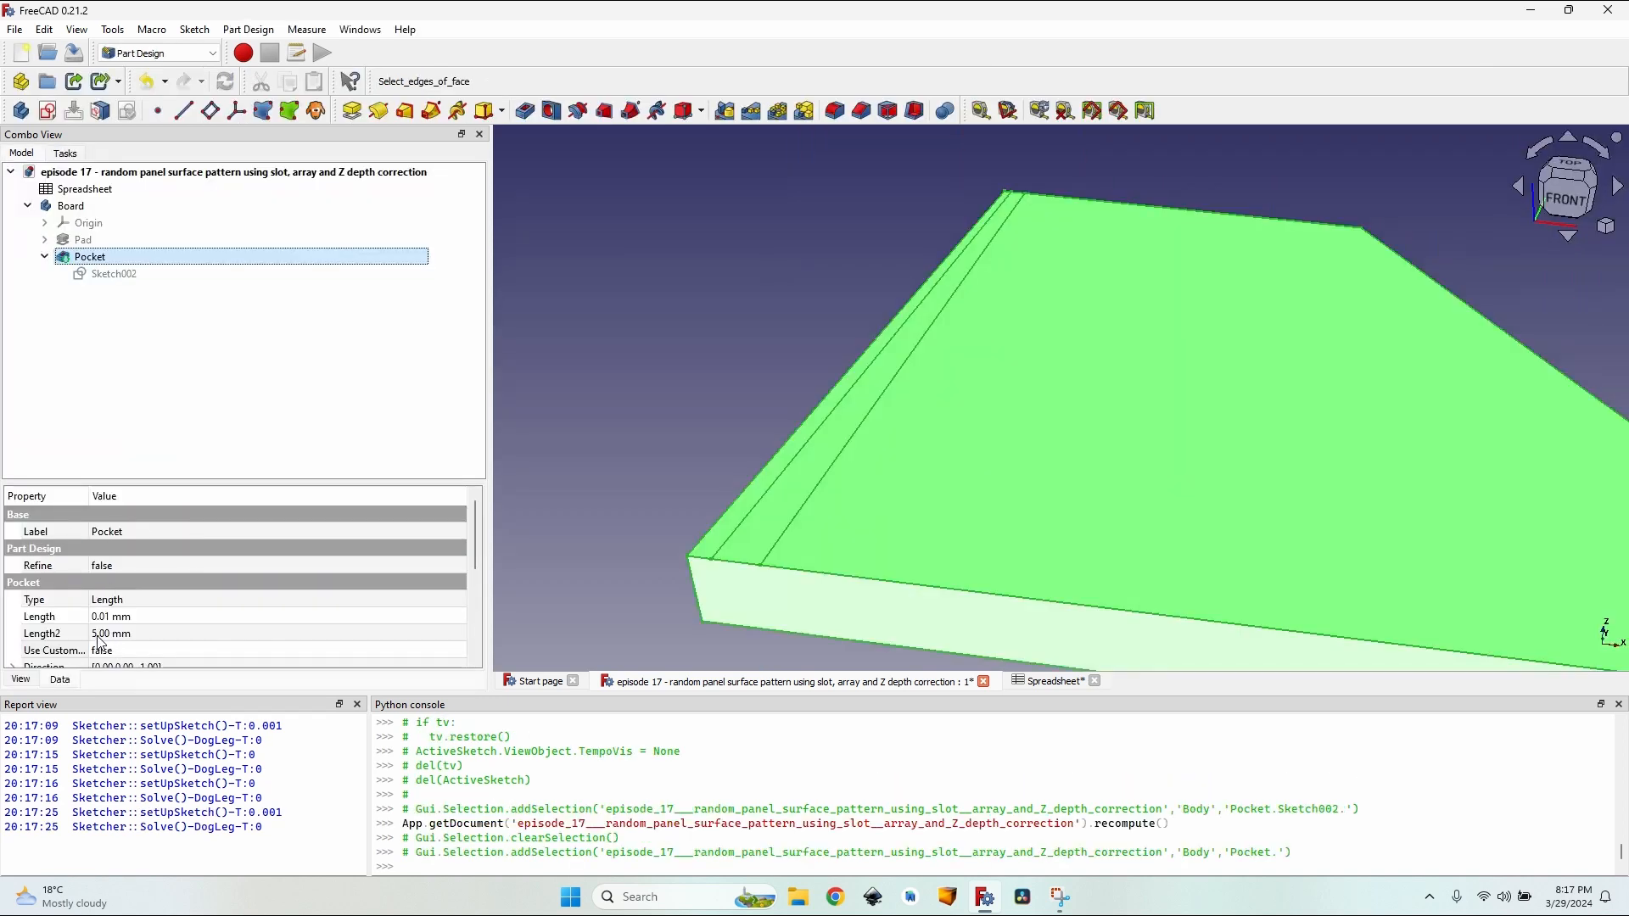
{"action": "left_click", "coordinate": [688, 372]}
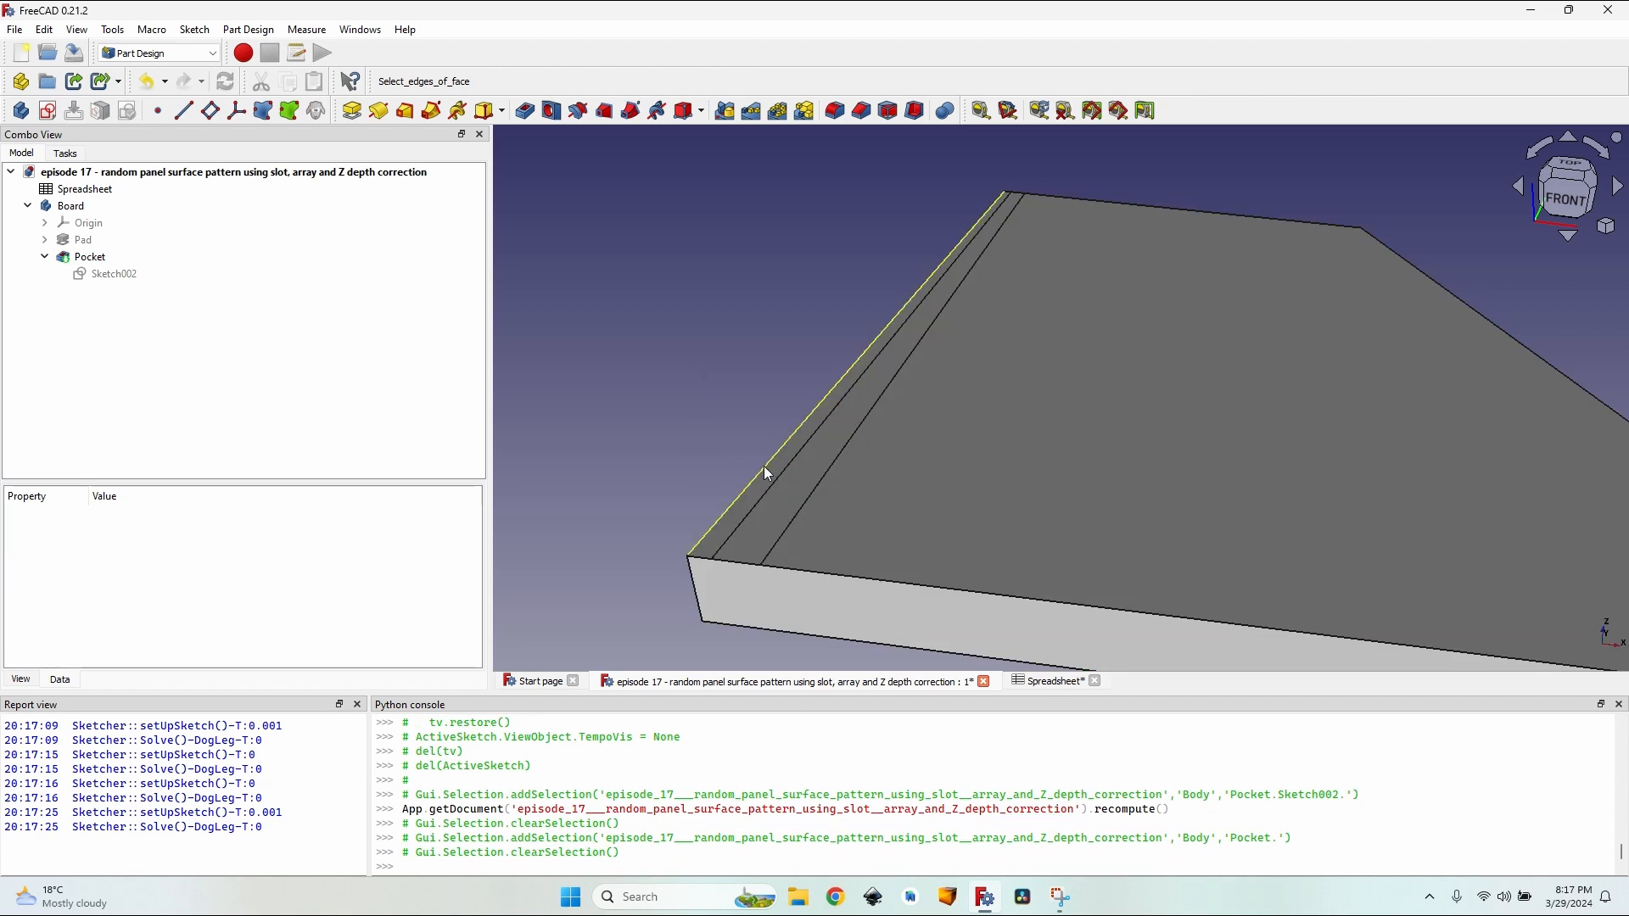
{"action": "scroll", "coordinate": [781, 490], "scroll_direction": "up", "scroll_amount": 2}
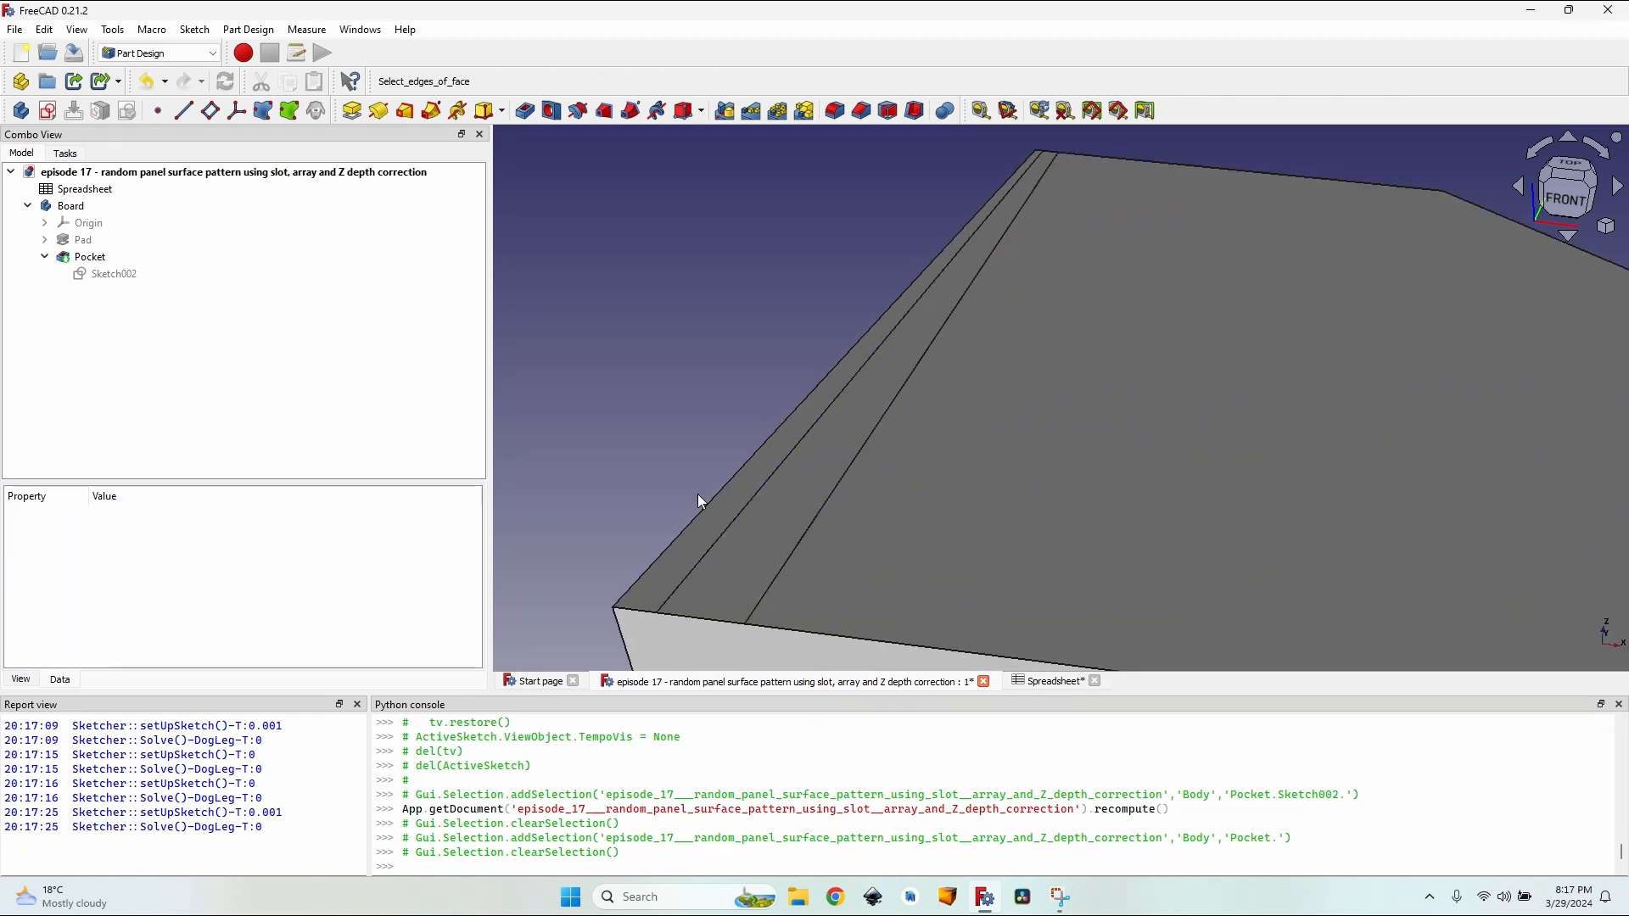
Step: Switch to the Path workbench and create a machining job for the Board body without a template
{"action": "left_click", "coordinate": [210, 53]}
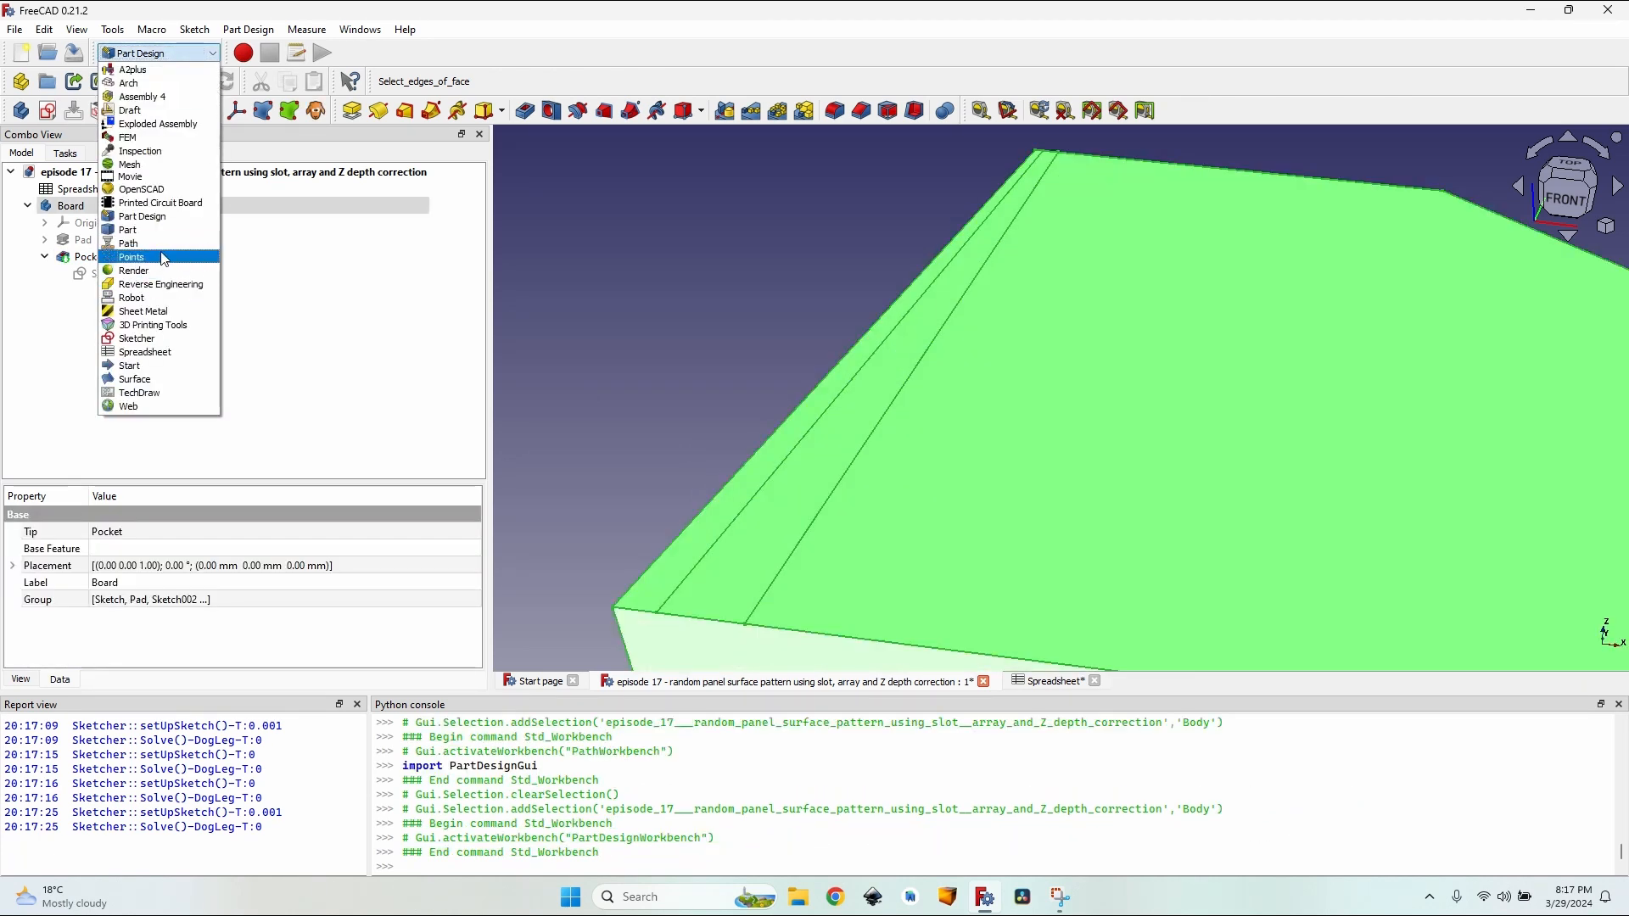
{"action": "left_click", "coordinate": [132, 244]}
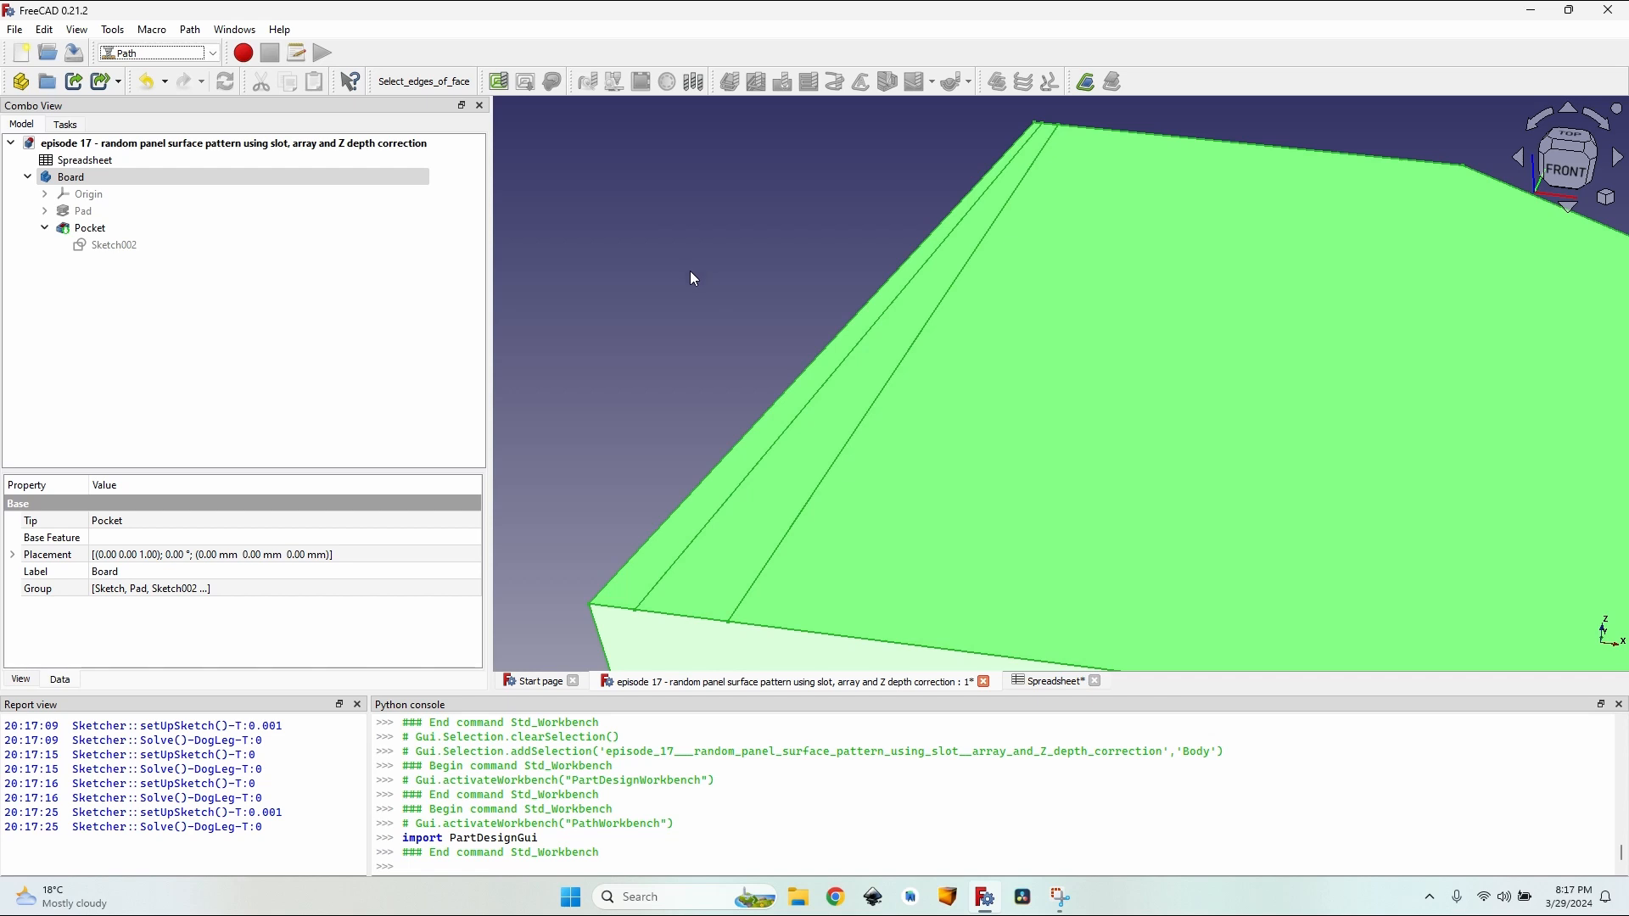
{"action": "scroll", "coordinate": [690, 276], "scroll_direction": "down", "scroll_amount": 2}
{"action": "left_click", "coordinate": [661, 275]}
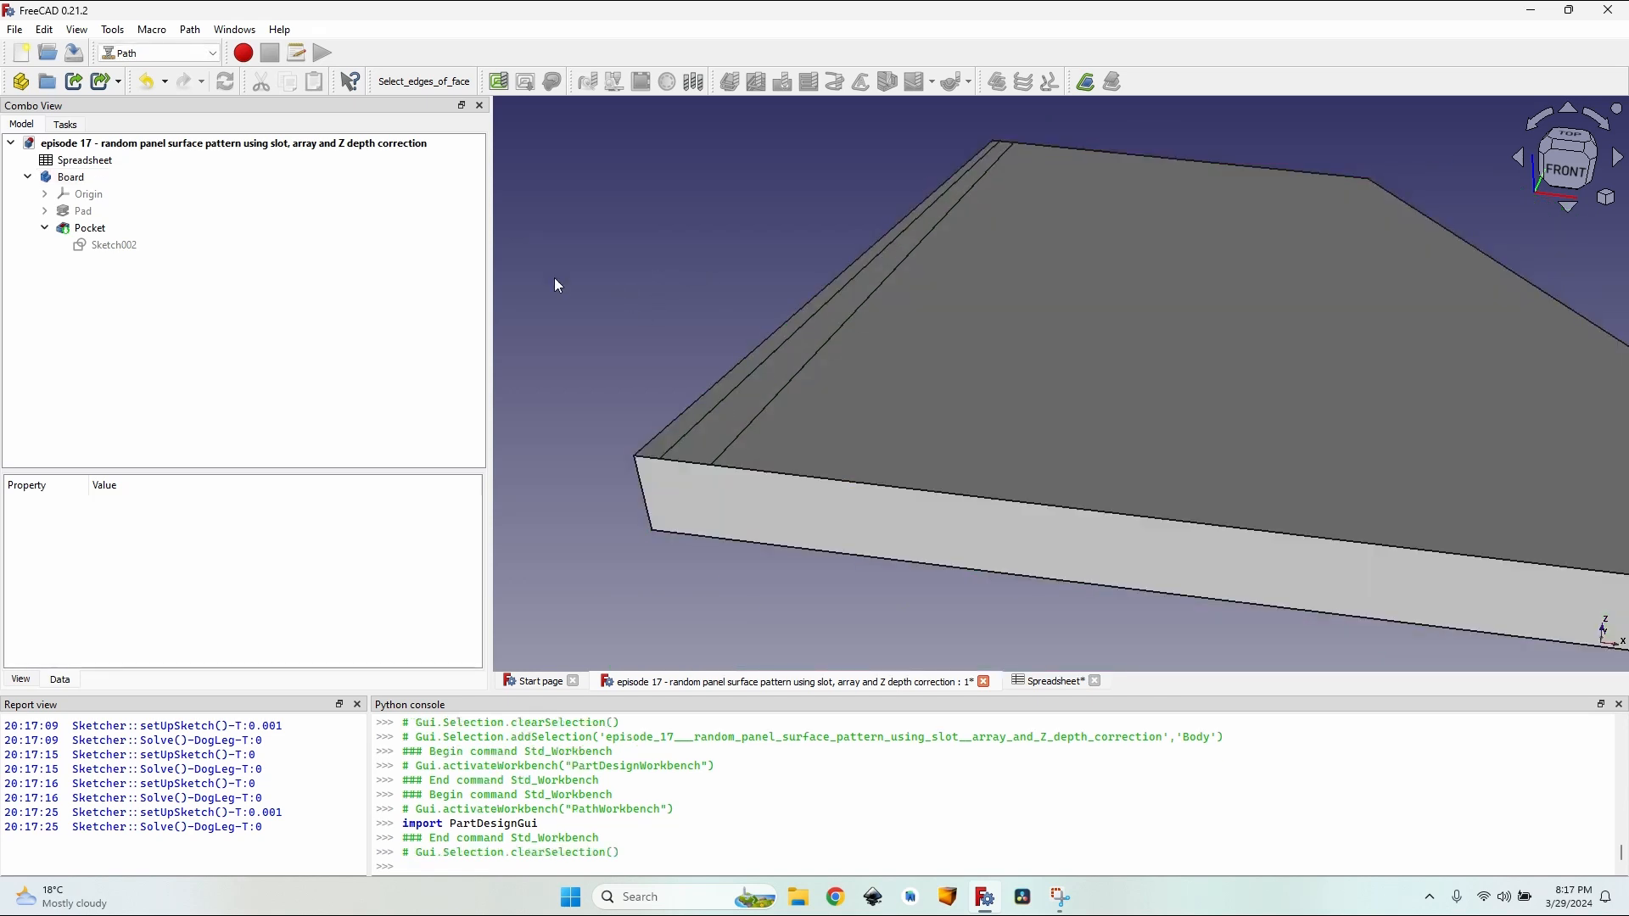
{"action": "scroll", "coordinate": [558, 284], "scroll_direction": "up", "scroll_amount": 1}
{"action": "left_click", "coordinate": [105, 177]}
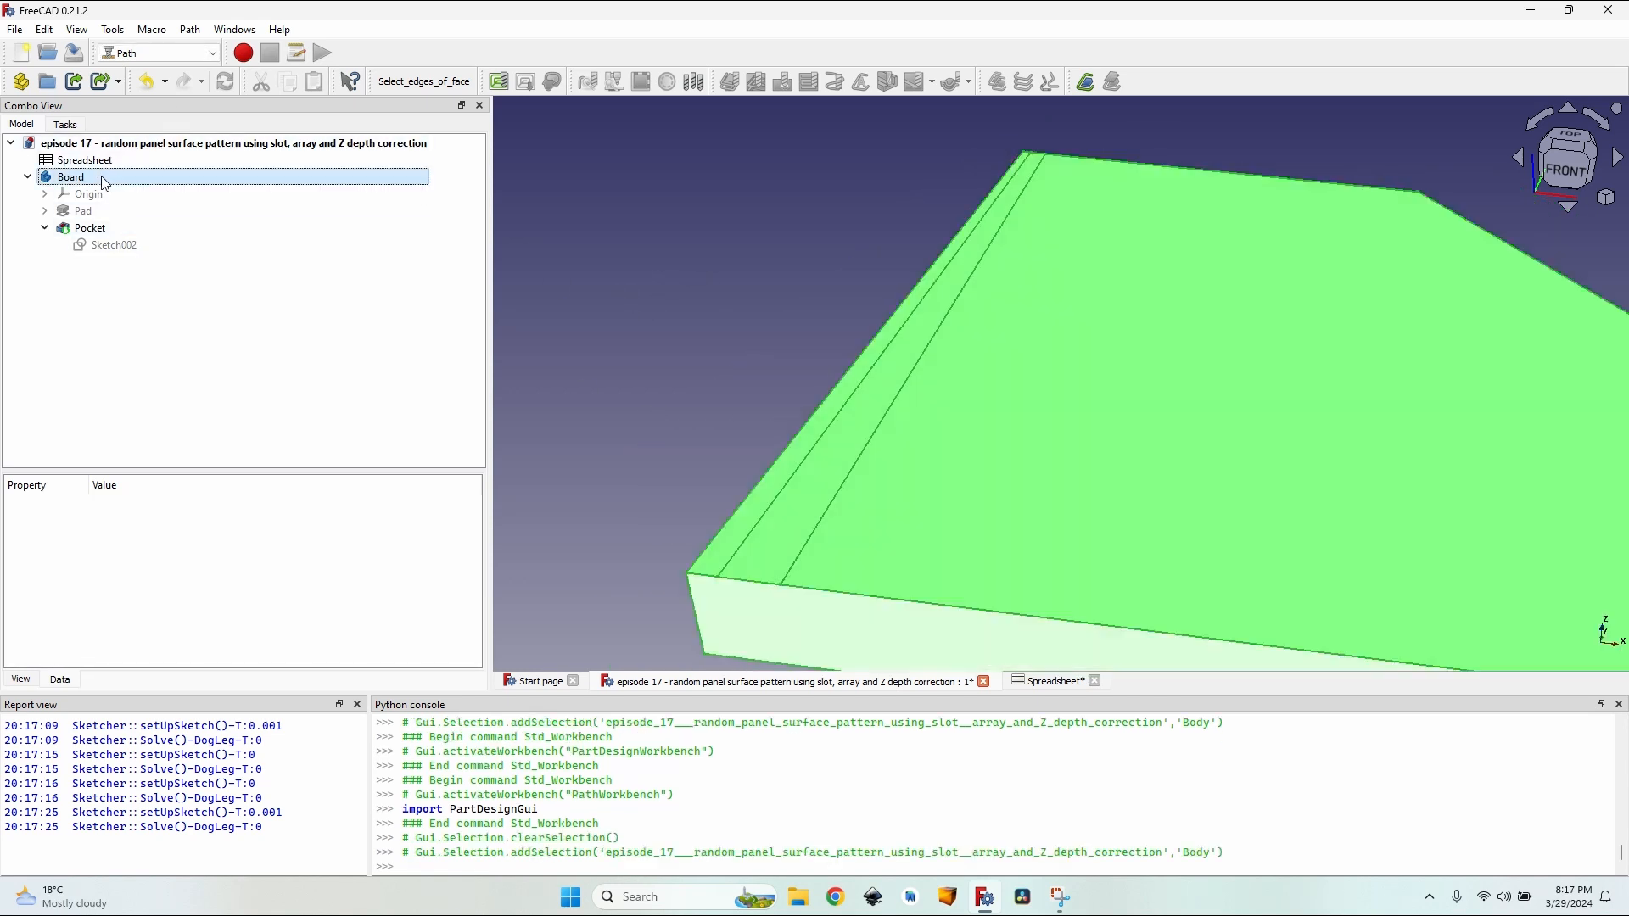
{"action": "left_click", "coordinate": [501, 81]}
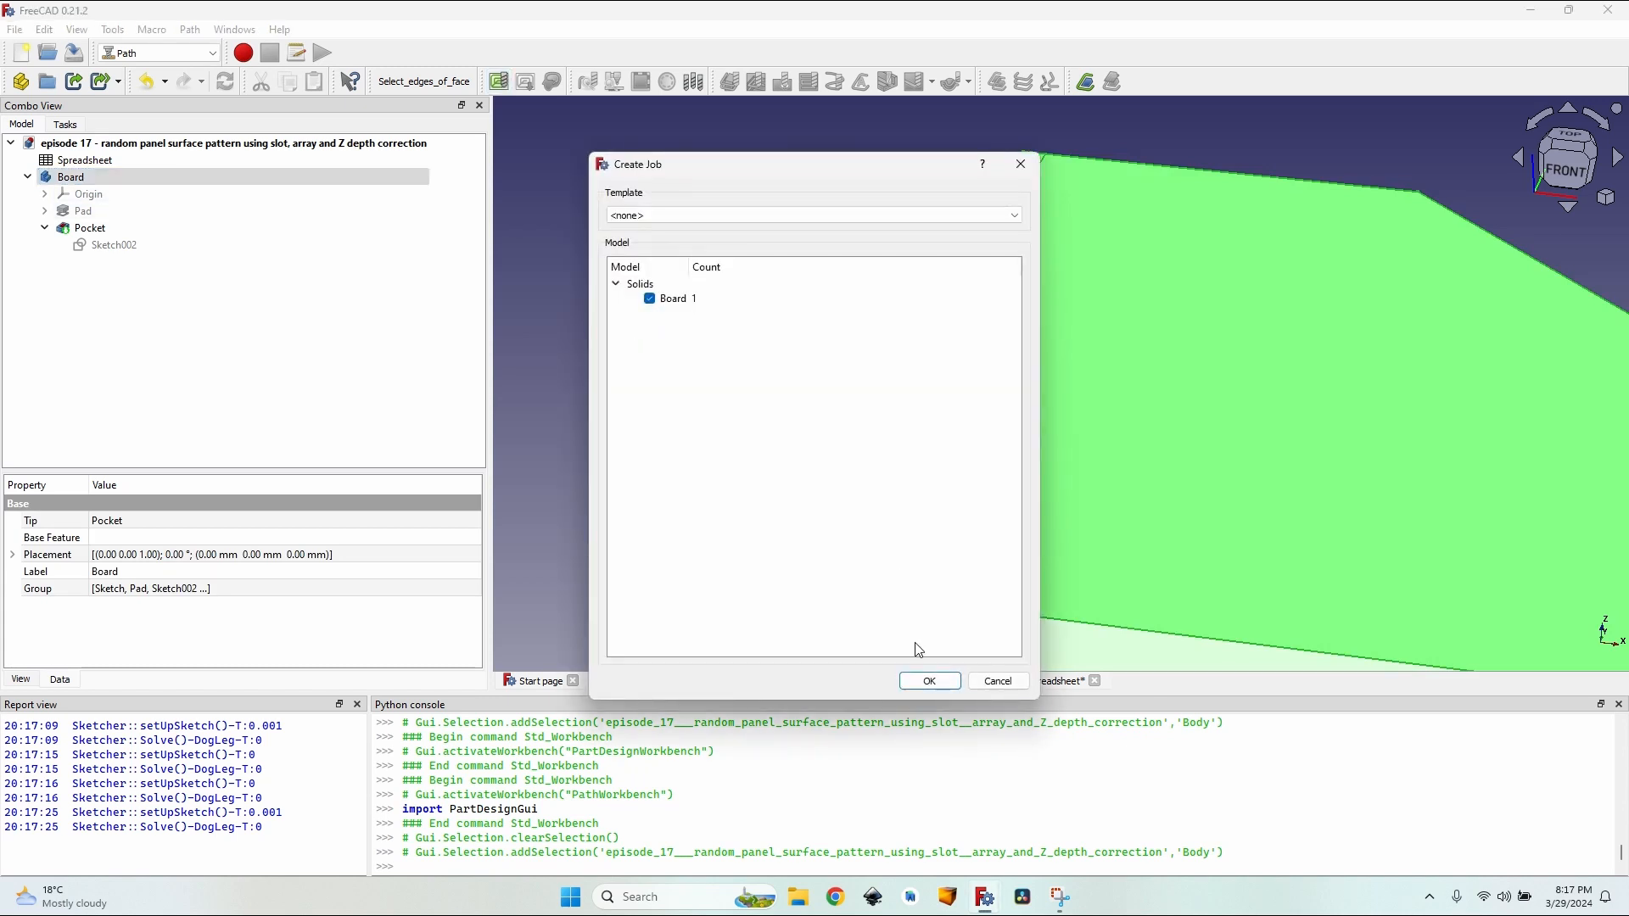
{"action": "left_click", "coordinate": [940, 685]}
Step: Set all six X, Y and Z stock extensions of the job to 0 mm
{"action": "scroll", "coordinate": [154, 334], "scroll_direction": "down", "scroll_amount": 1}
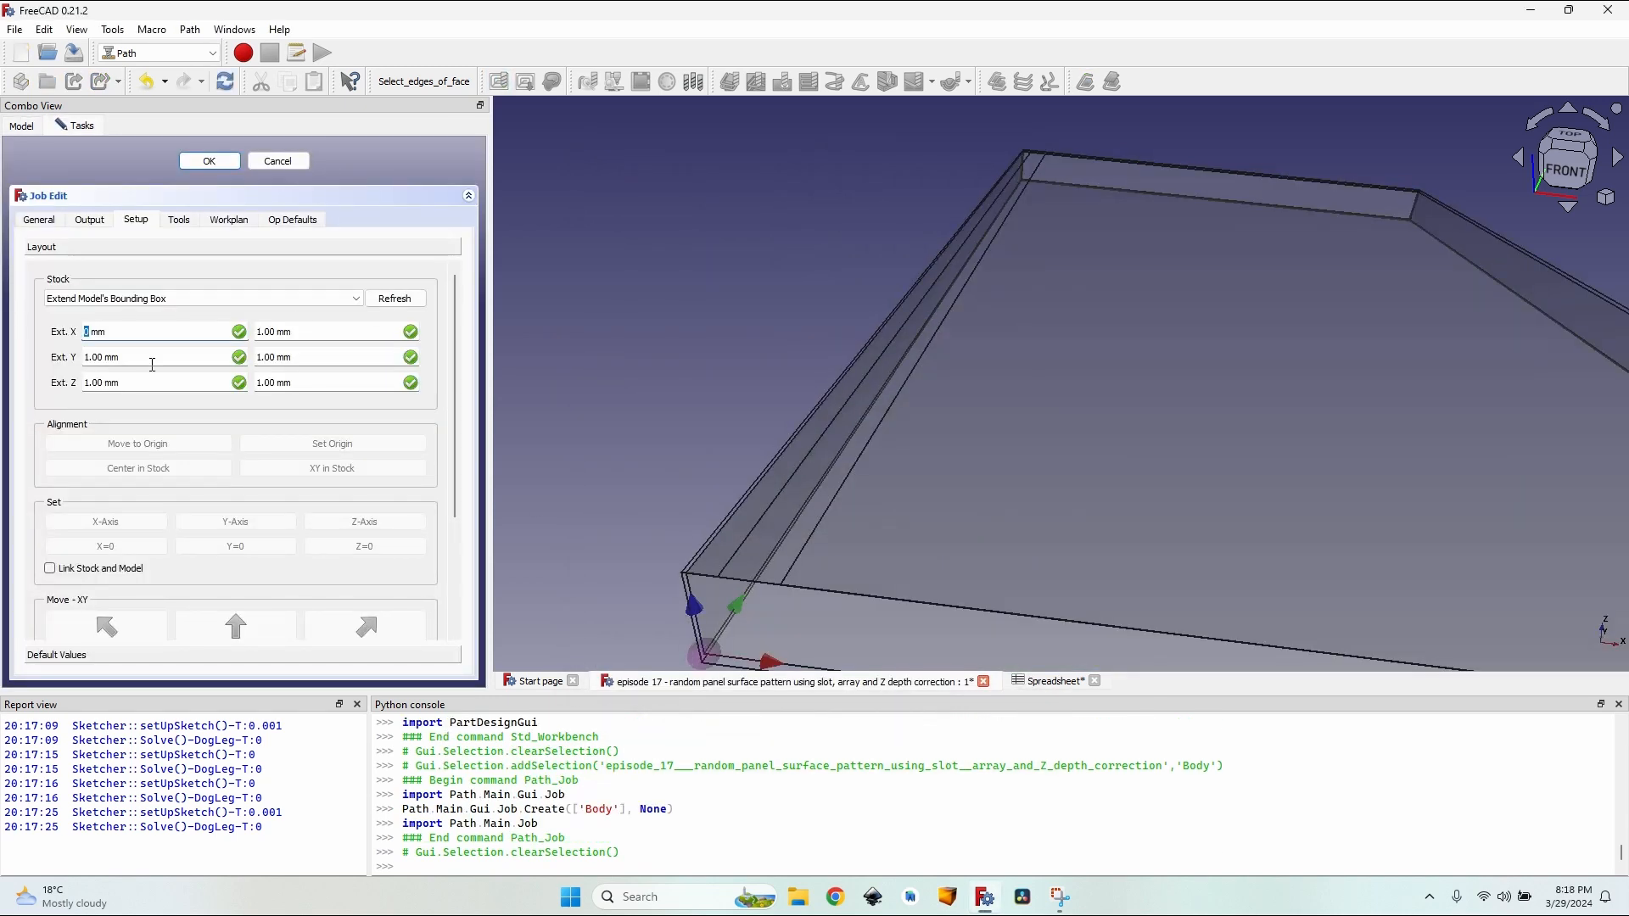
{"action": "scroll", "coordinate": [151, 363], "scroll_direction": "down", "scroll_amount": 1}
{"action": "scroll", "coordinate": [149, 383], "scroll_direction": "down", "scroll_amount": 1}
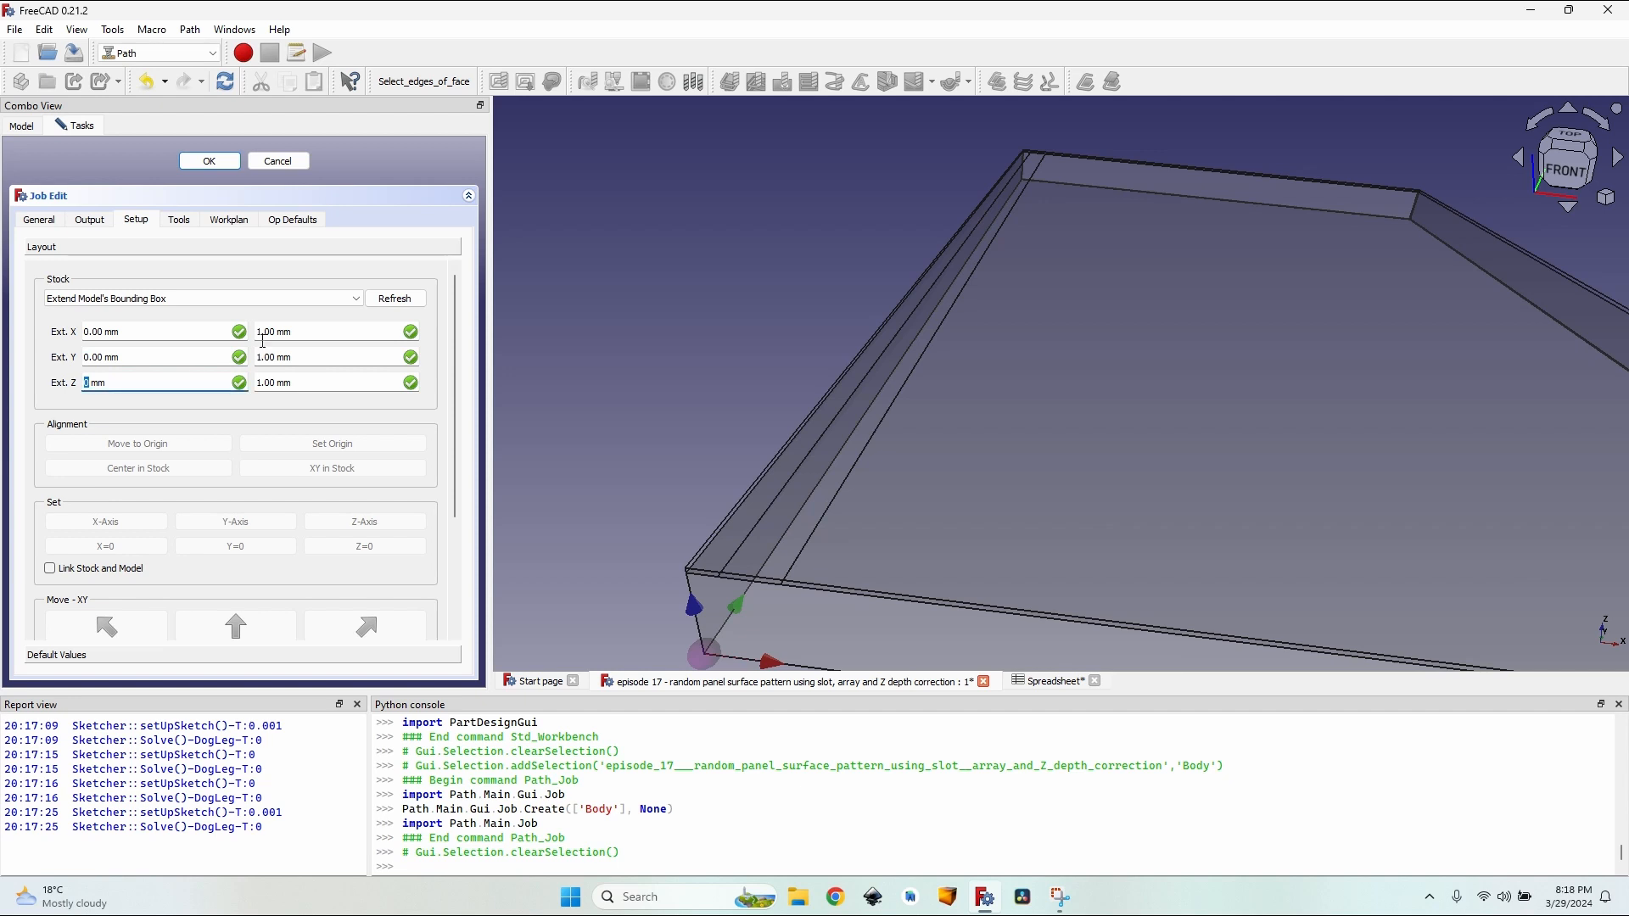
{"action": "scroll", "coordinate": [286, 331], "scroll_direction": "down", "scroll_amount": 1}
{"action": "scroll", "coordinate": [286, 357], "scroll_direction": "down", "scroll_amount": 1}
{"action": "scroll", "coordinate": [286, 383], "scroll_direction": "down", "scroll_amount": 1}
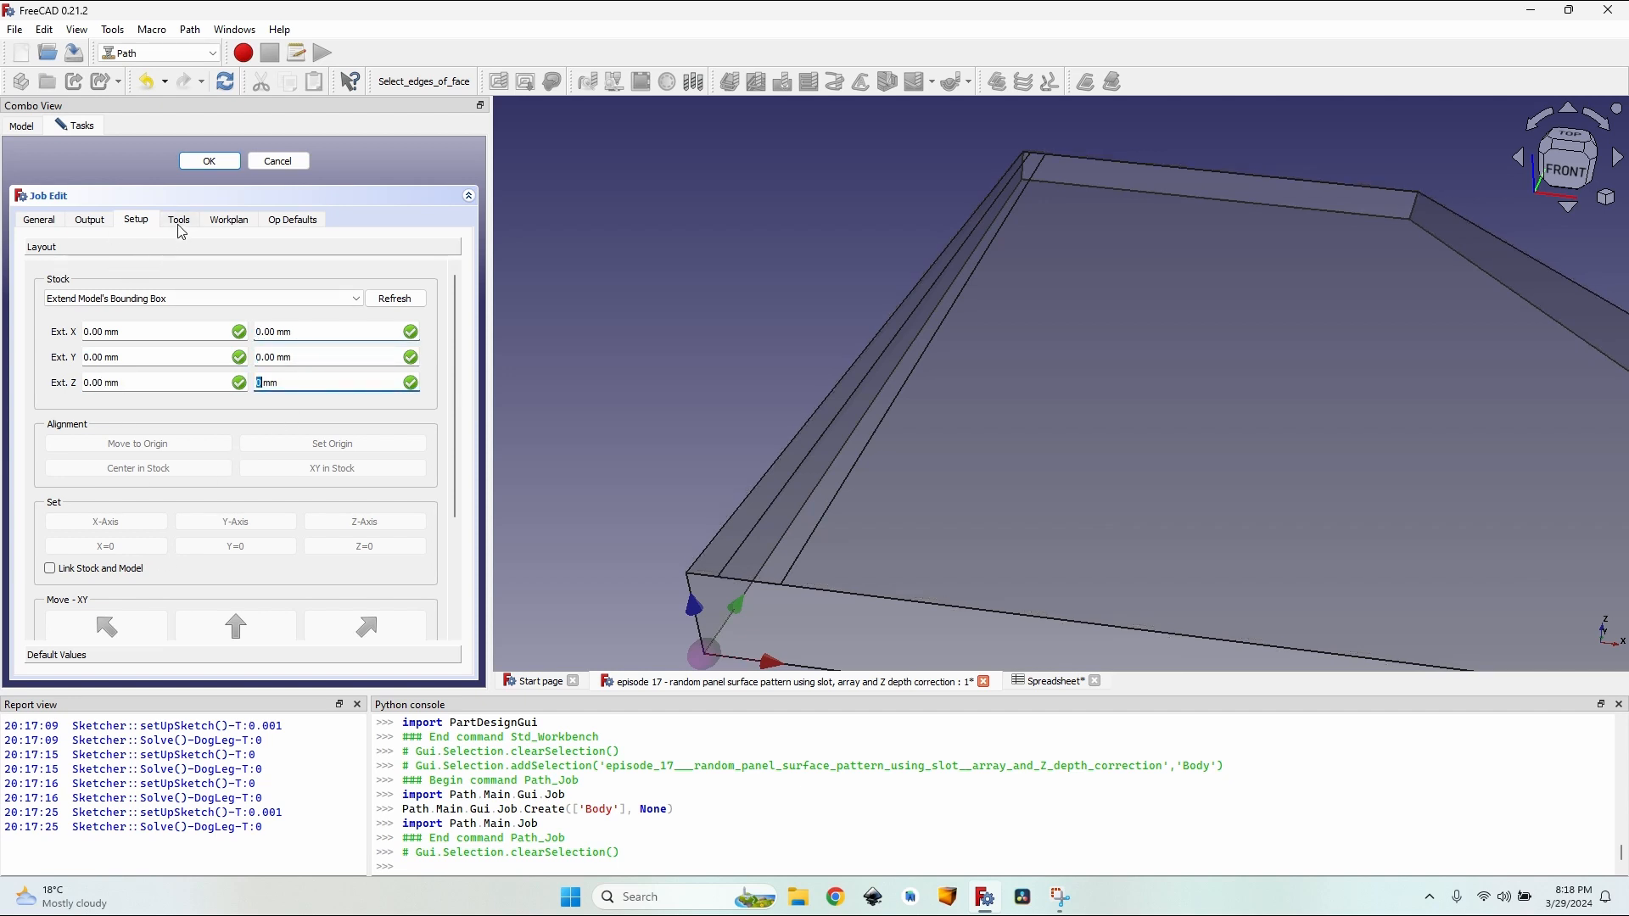
Step: Add the pattern tool bit from the Bit library to the job's tools
{"action": "left_click", "coordinate": [181, 226]}
{"action": "left_click", "coordinate": [272, 615]}
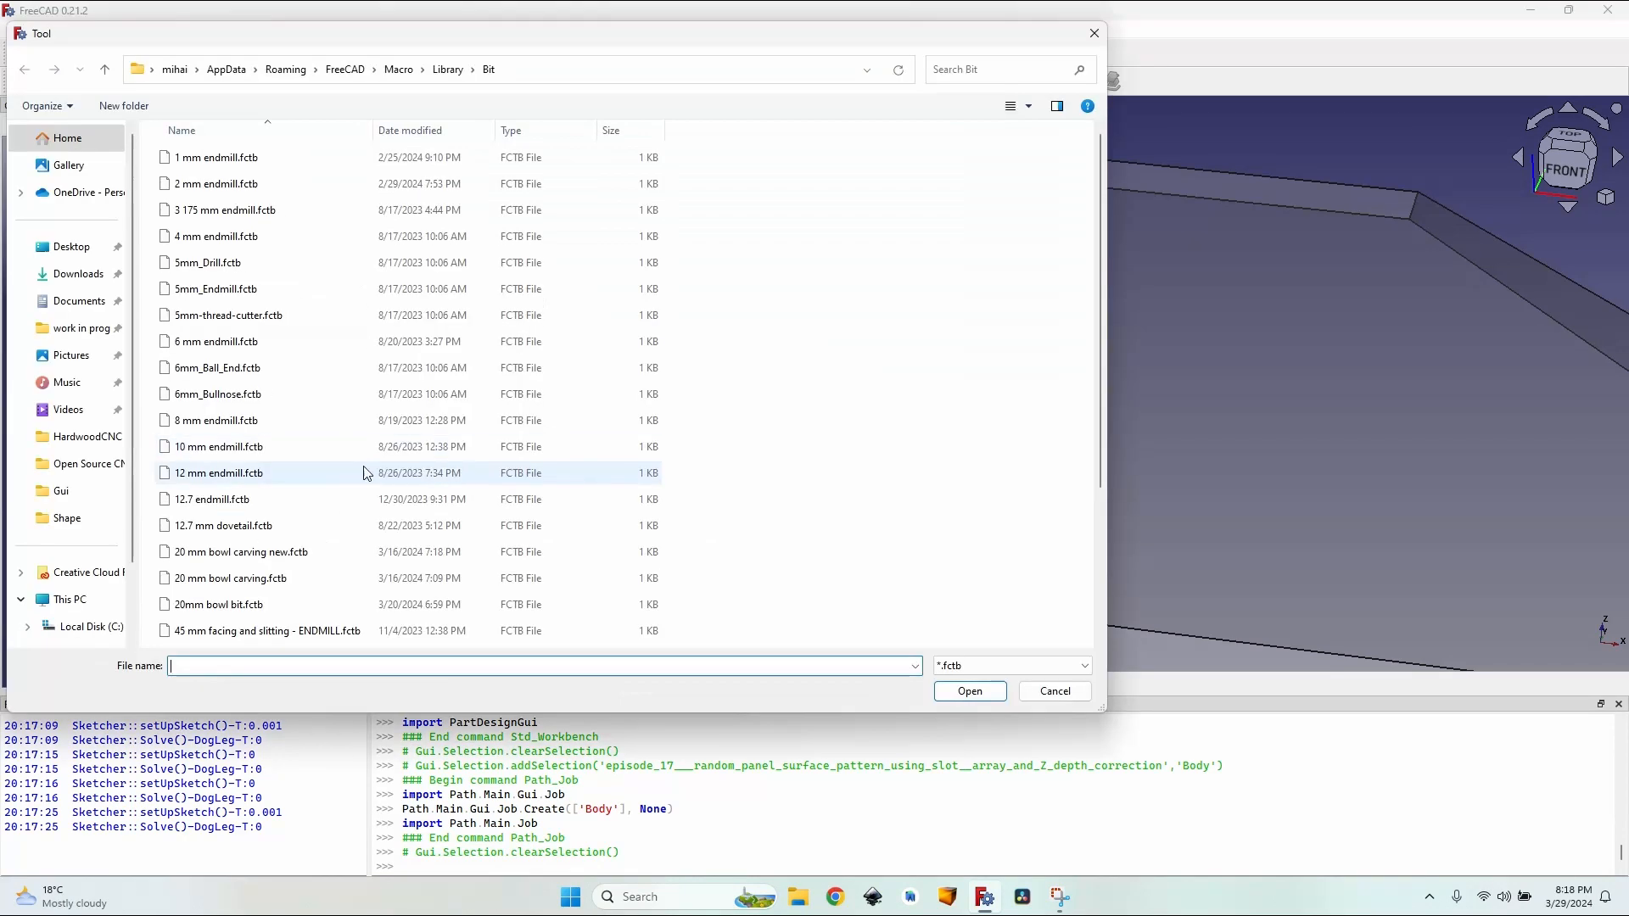
{"action": "scroll", "coordinate": [274, 588], "scroll_direction": "down", "scroll_amount": 5}
{"action": "double_click", "coordinate": [272, 584]}
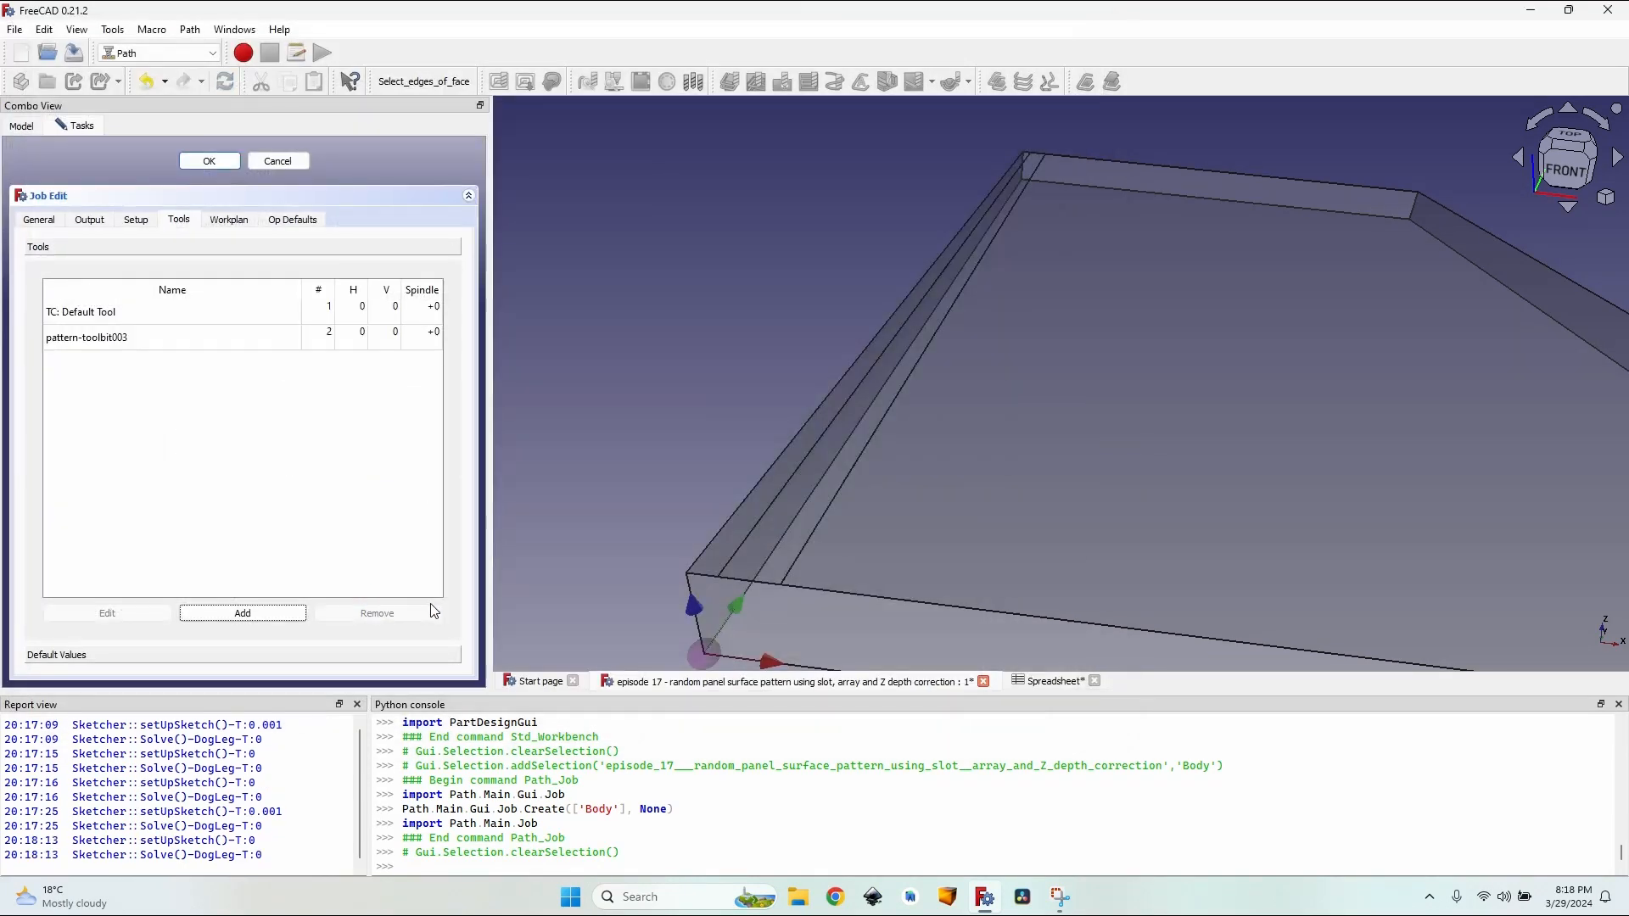
Step: Set the pattern tool's horizontal and vertical feed rates to 2500 and its spindle speed to 18500
{"action": "left_click", "coordinate": [361, 338]}
{"action": "double_click", "coordinate": [358, 338]}
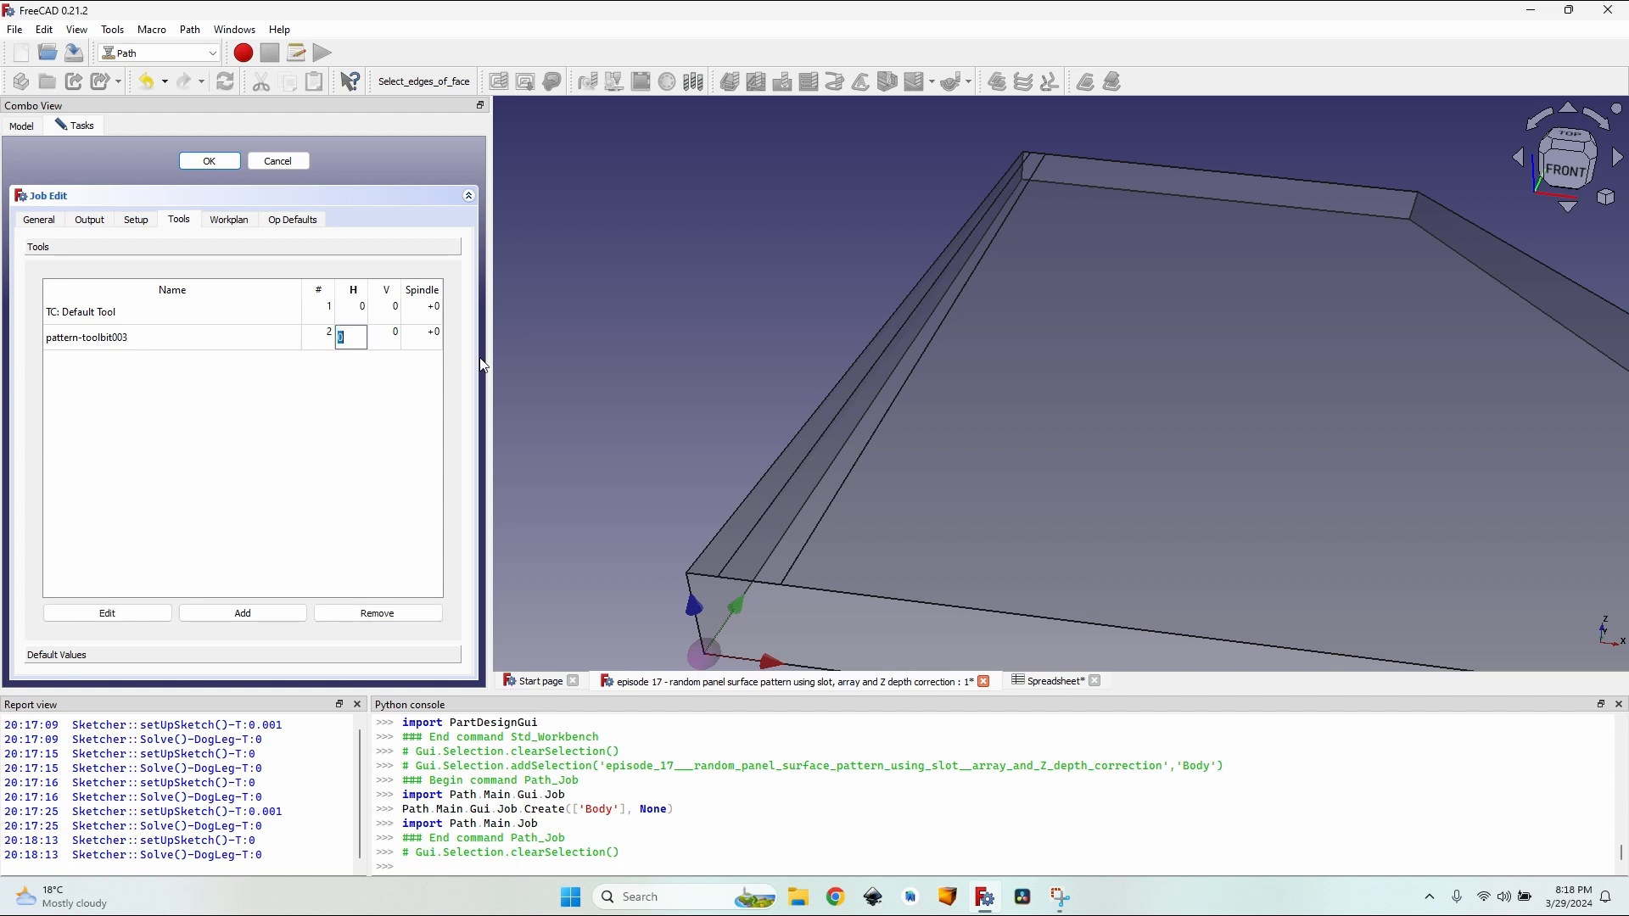
{"action": "type", "text": "2500"}
{"action": "key", "text": "Tab"}
{"action": "type", "text": "2500"}
{"action": "key", "text": "Tab"}
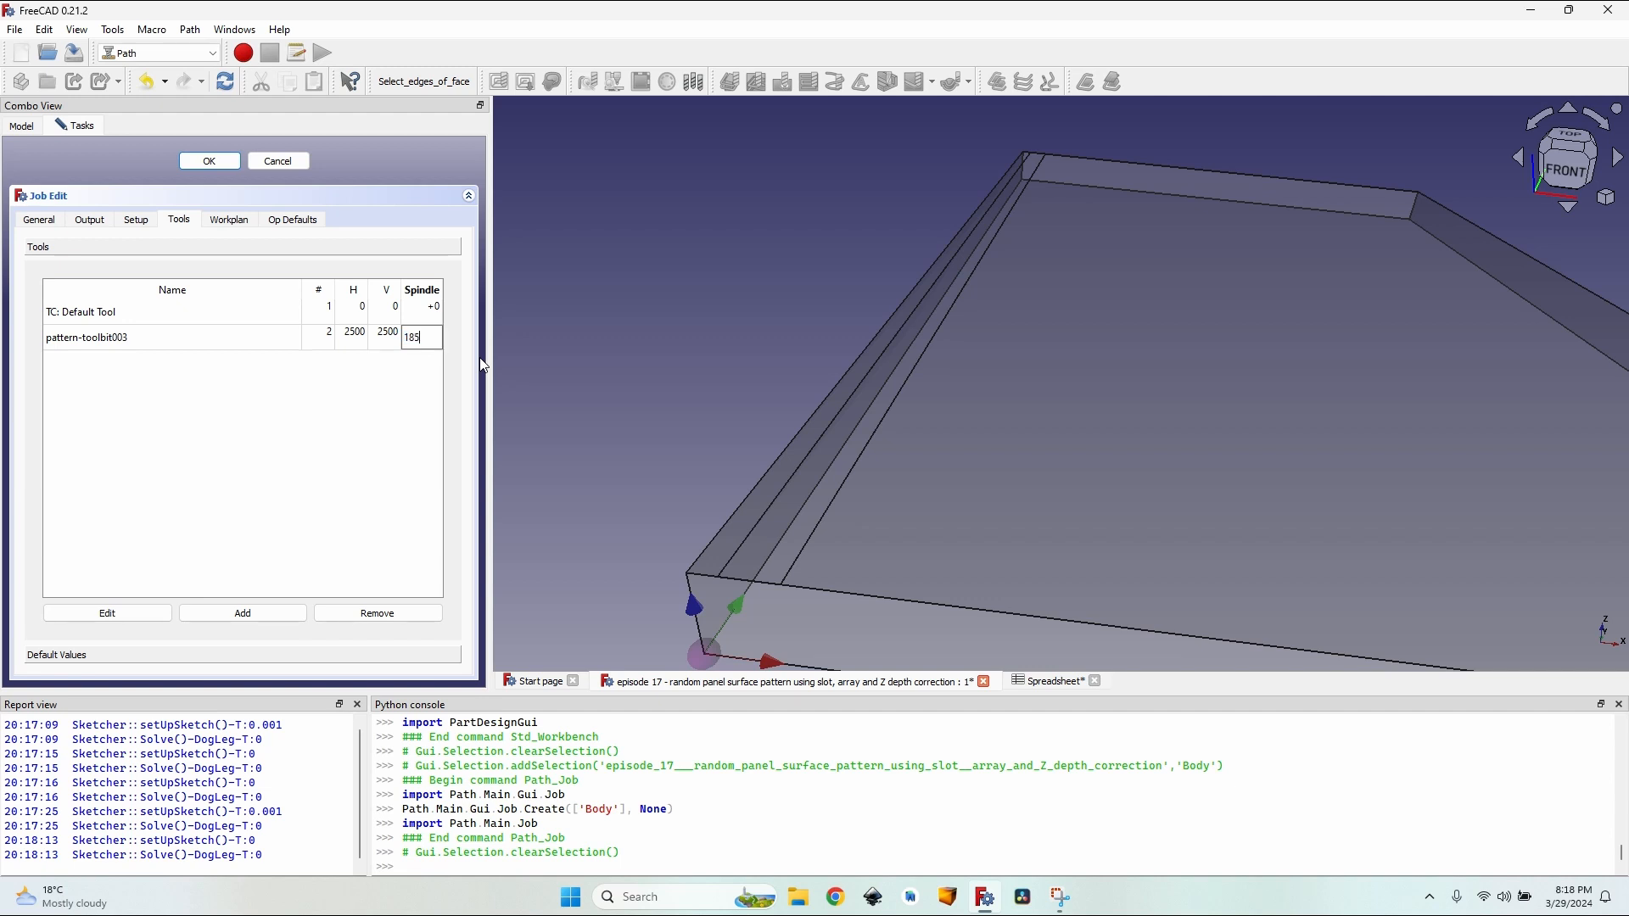
{"action": "type", "text": "18500"}
Step: Remove the default tool from the job's tool list
{"action": "left_click", "coordinate": [174, 331]}
{"action": "left_click", "coordinate": [180, 316]}
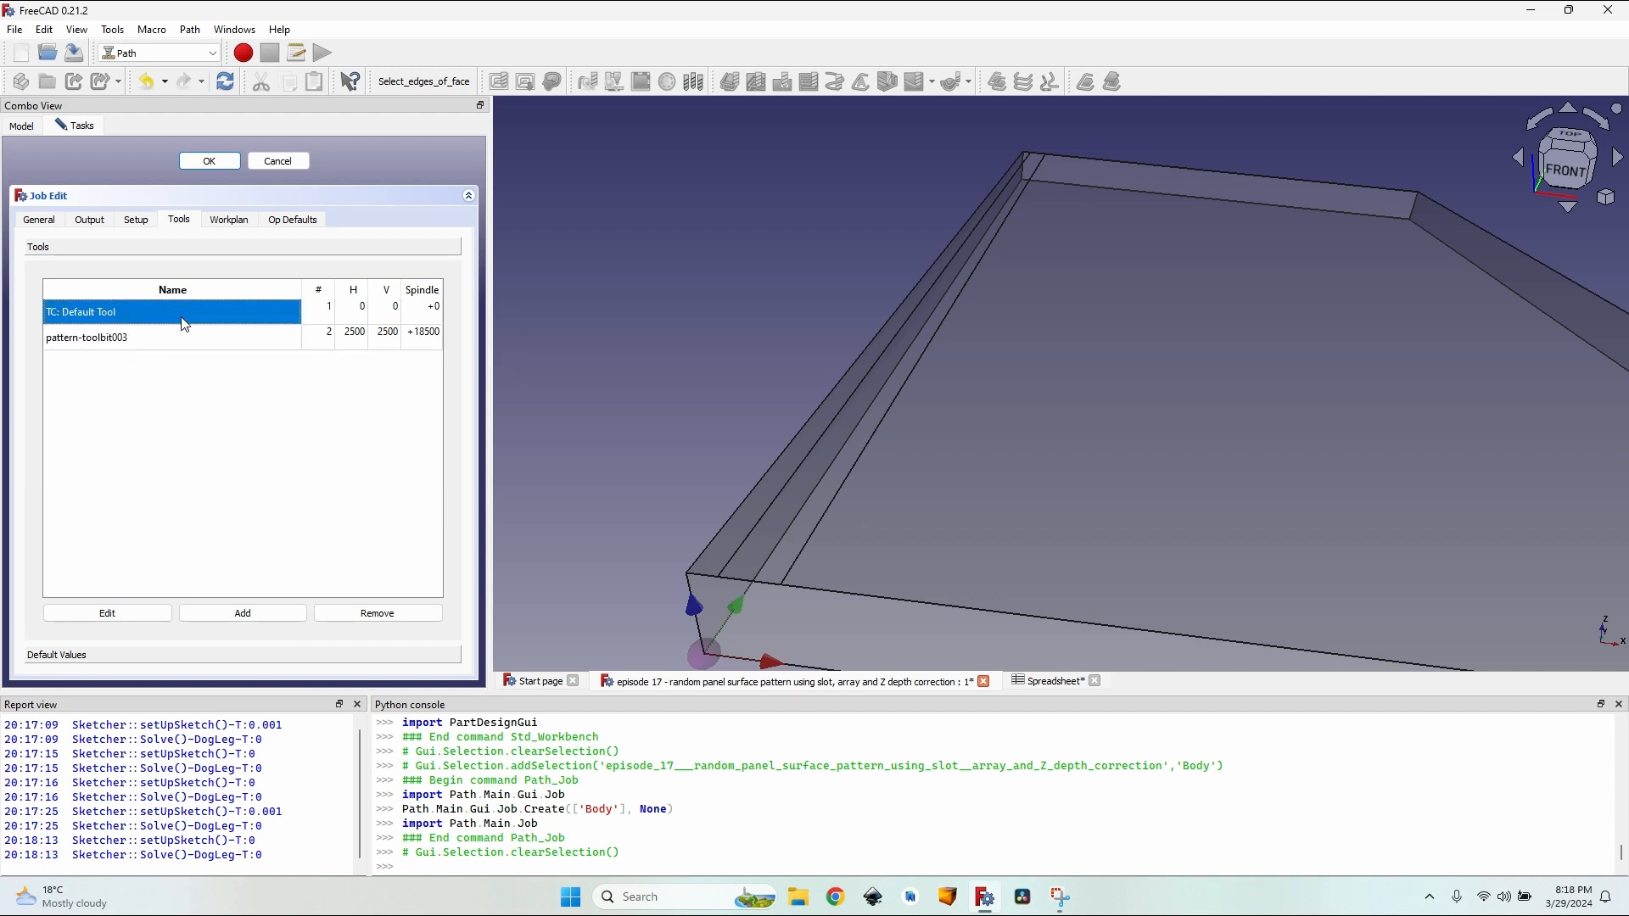
{"action": "left_click", "coordinate": [367, 613]}
Step: Set the job's output post processor to grbl
{"action": "left_click", "coordinate": [89, 219]}
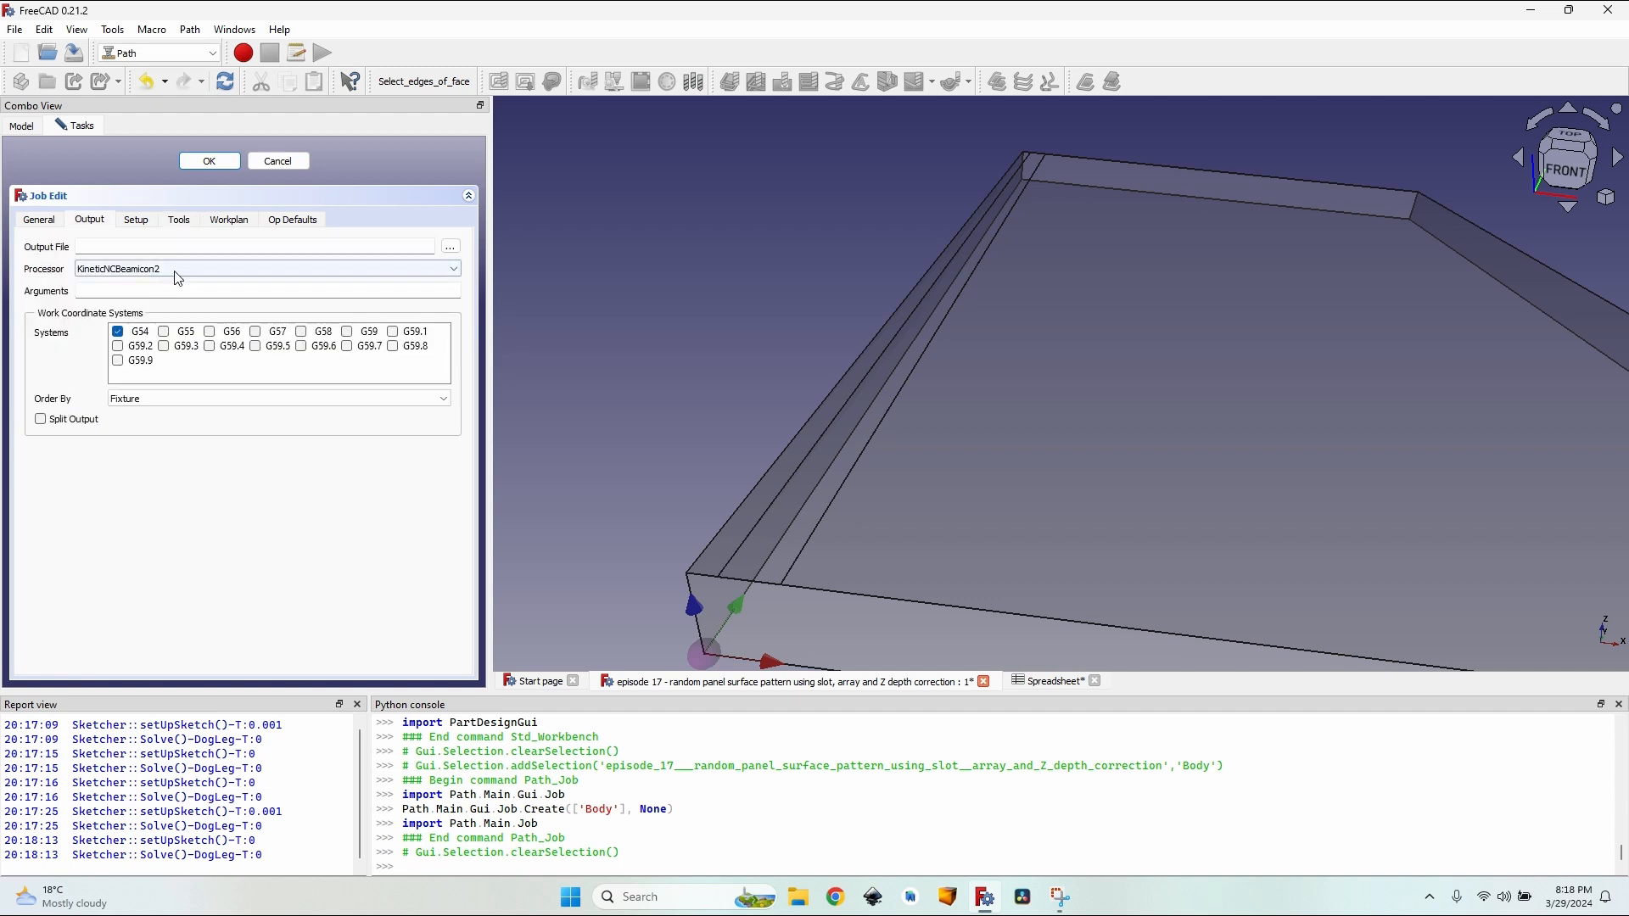
{"action": "left_click", "coordinate": [181, 269]}
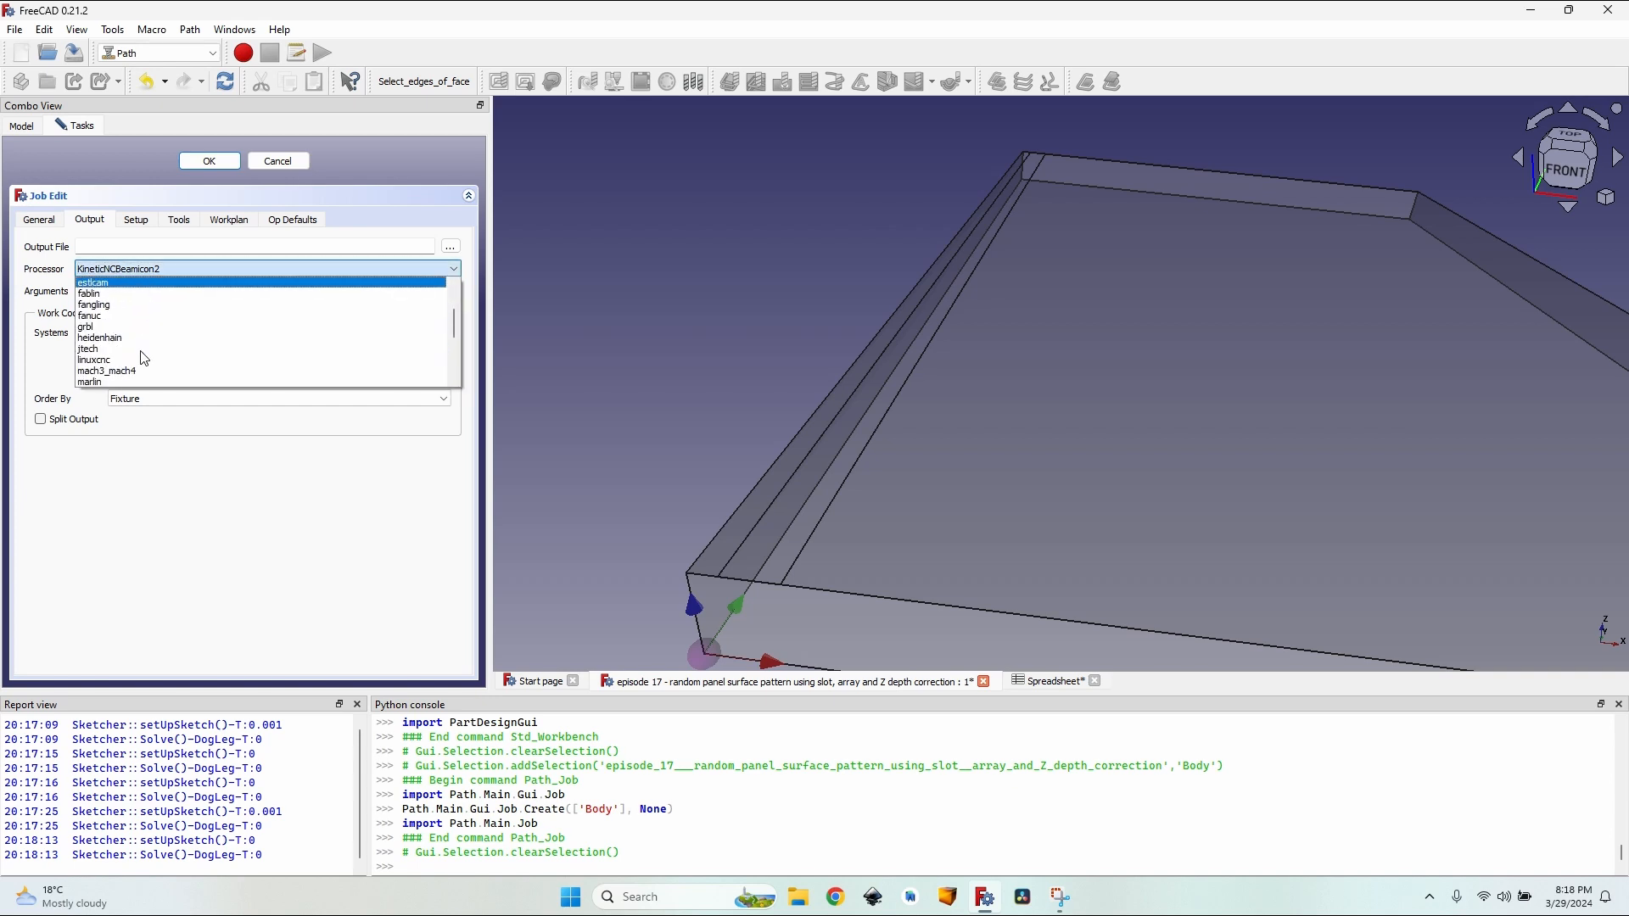
{"action": "left_click", "coordinate": [110, 327]}
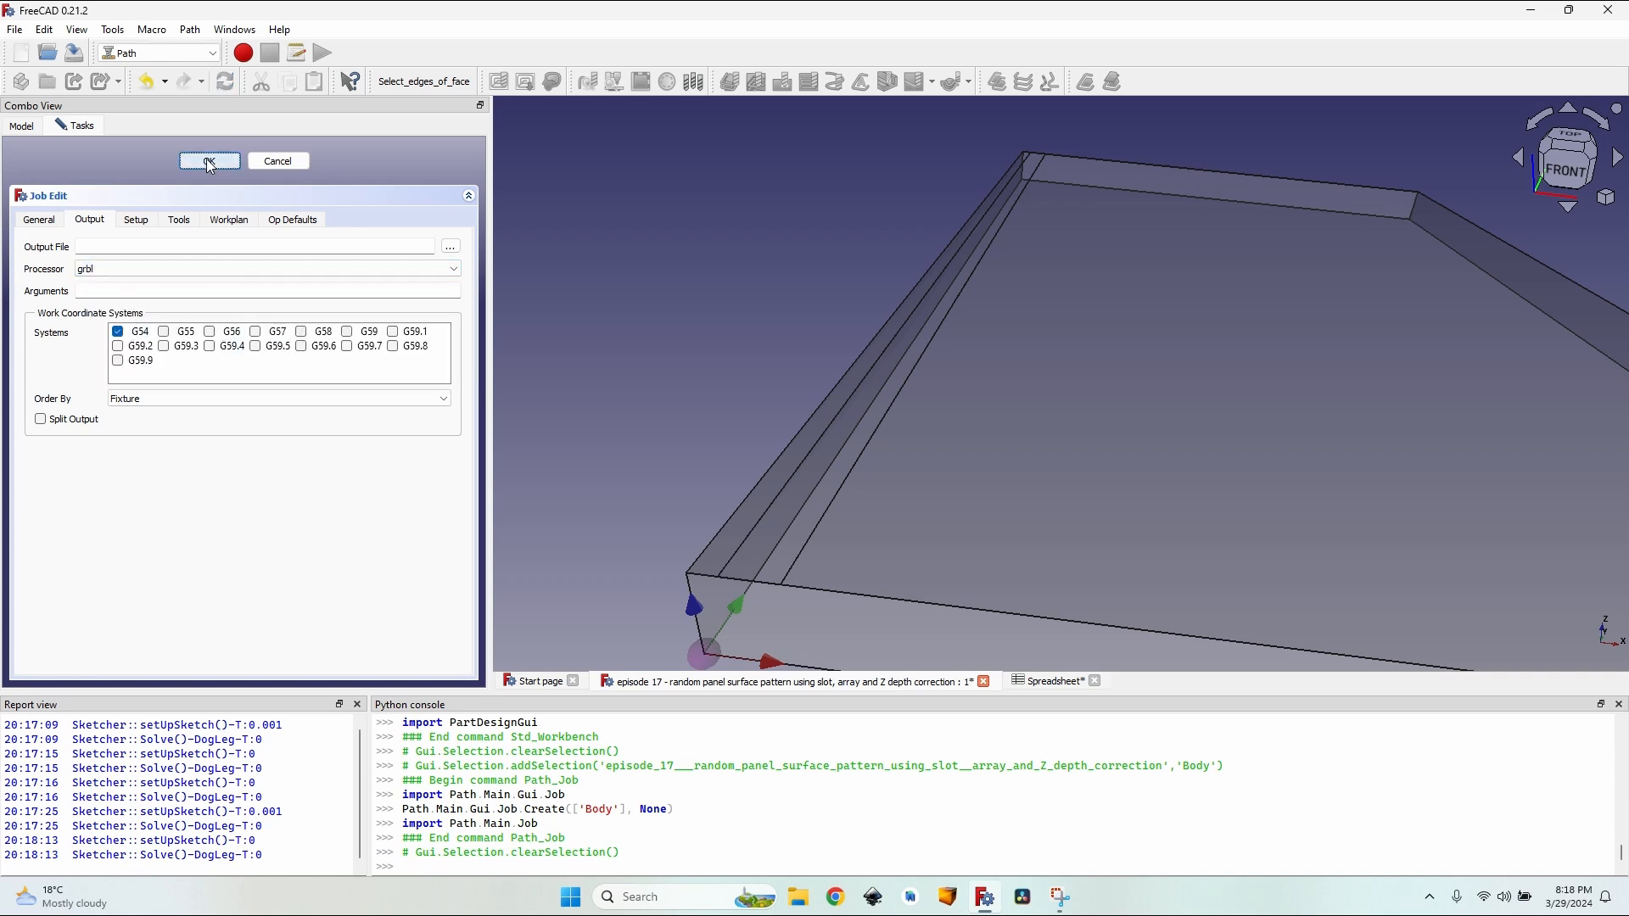
Step: Accept the job settings and add a Slot operation on the narrow pocket face along the board's long edge
{"action": "left_click", "coordinate": [211, 161]}
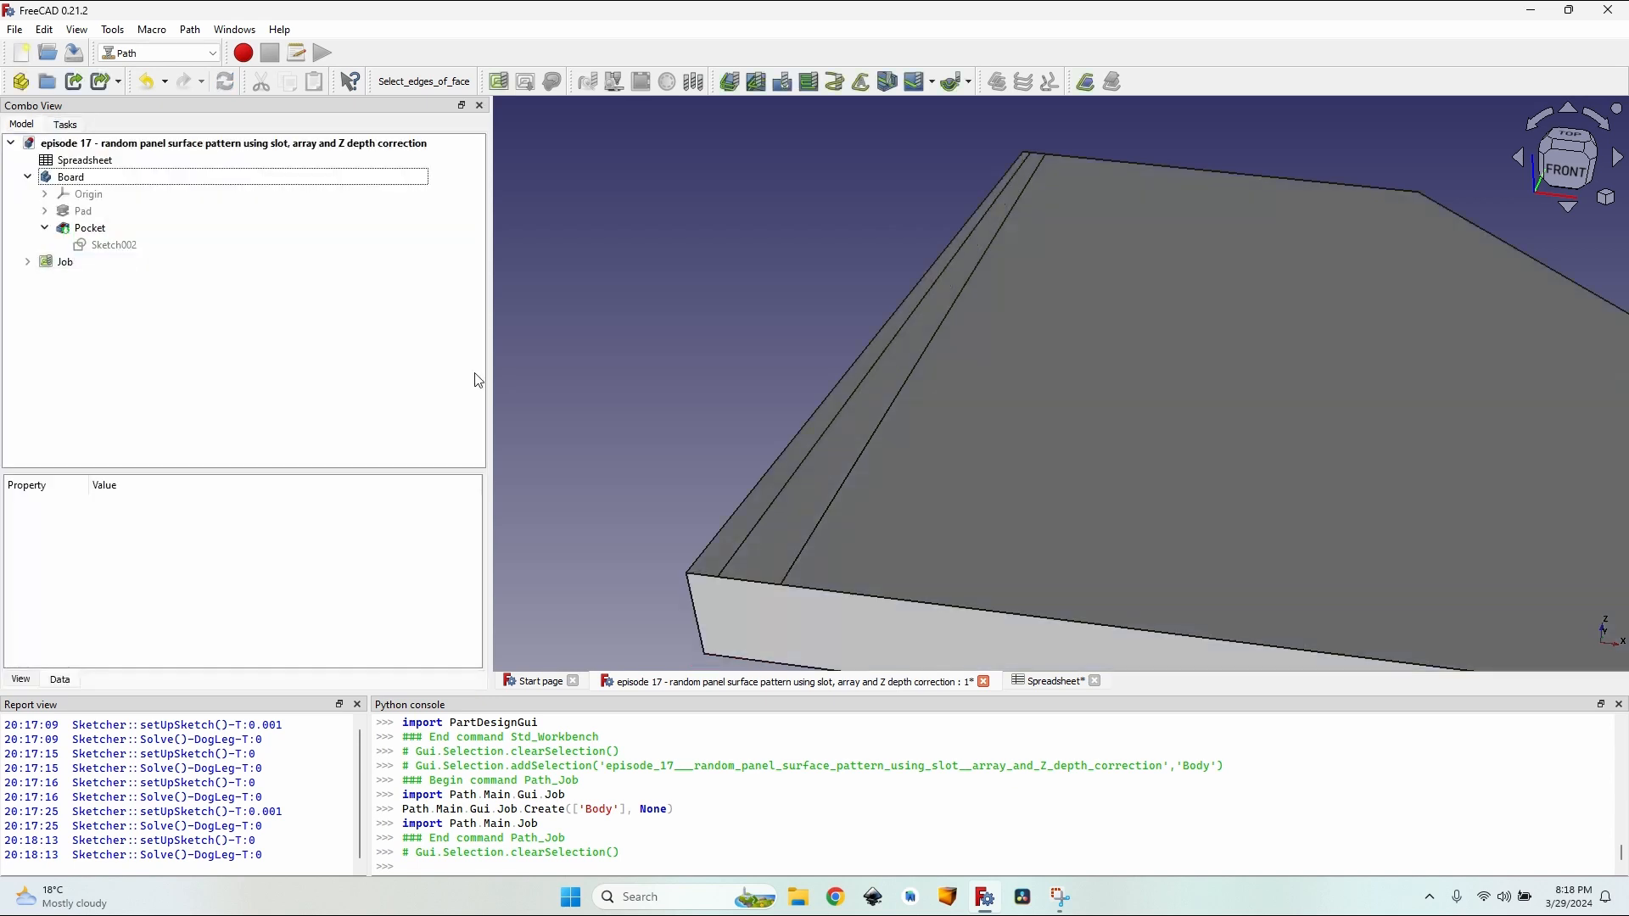
{"action": "left_click", "coordinate": [837, 447]}
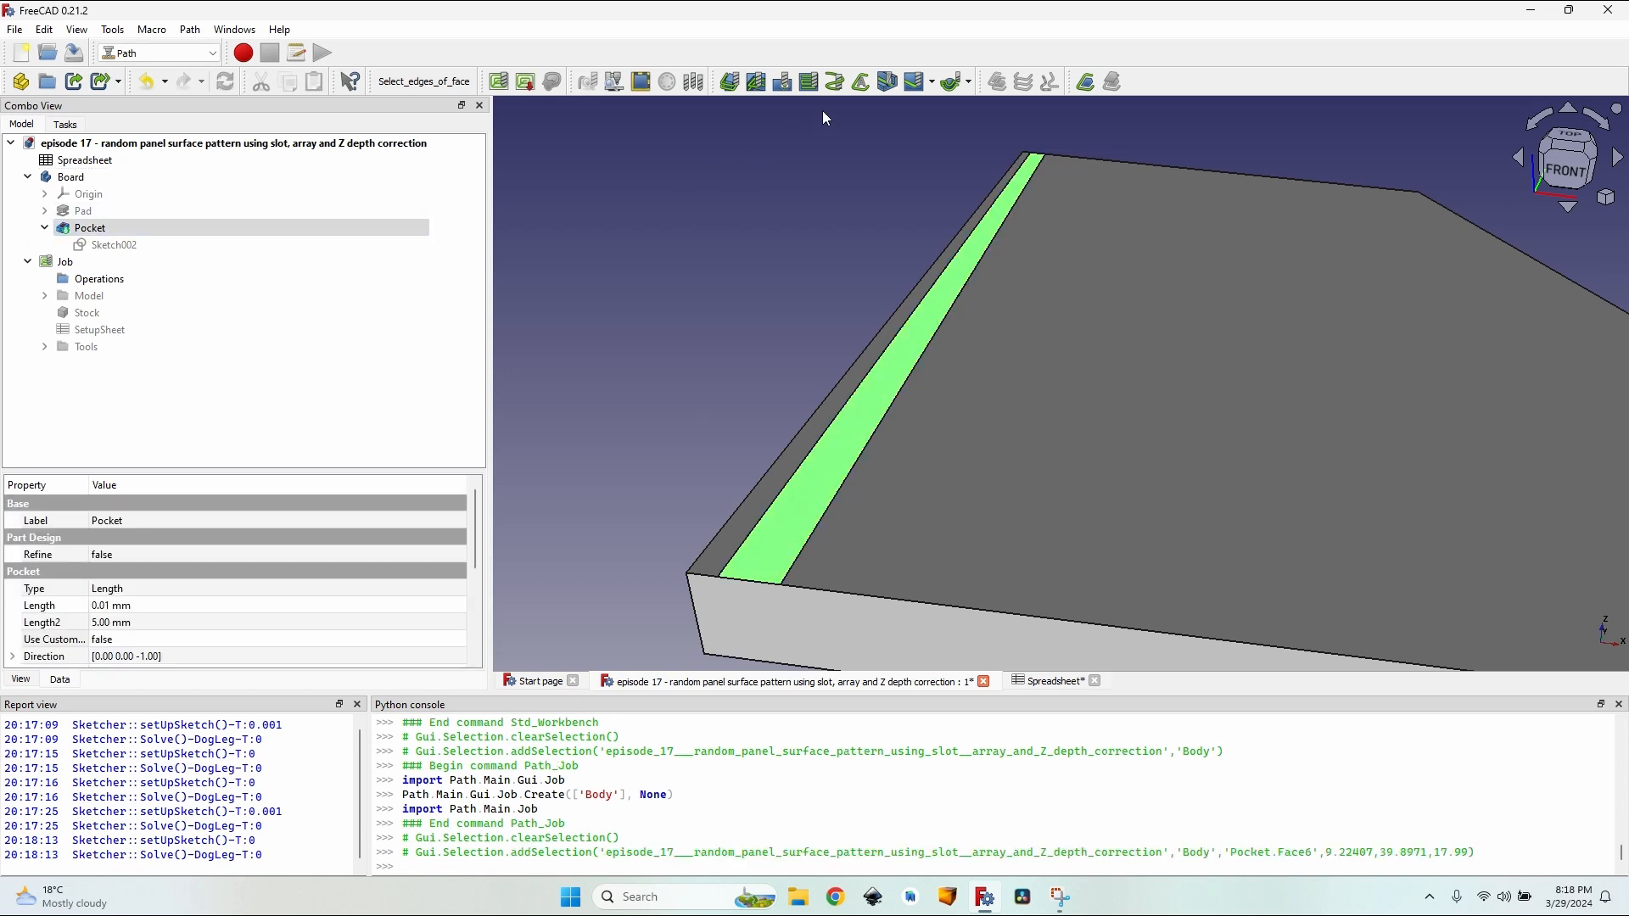
{"action": "left_click", "coordinate": [888, 84]}
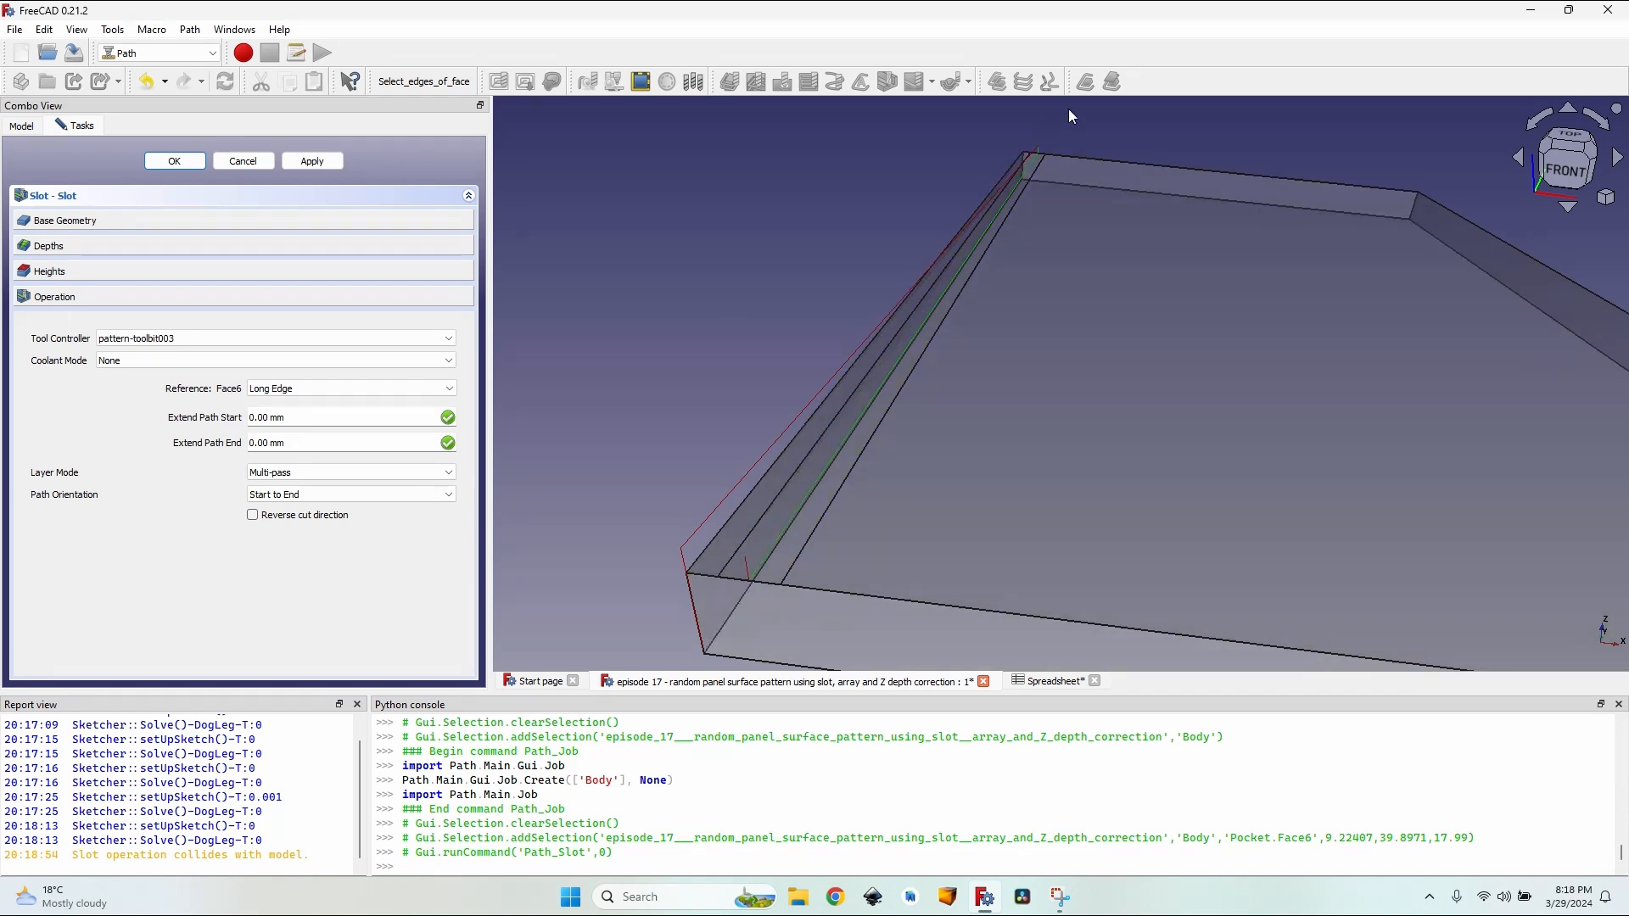
{"action": "middle_click_drag", "start_coordinate": [826, 438], "coordinate": [661, 342]}
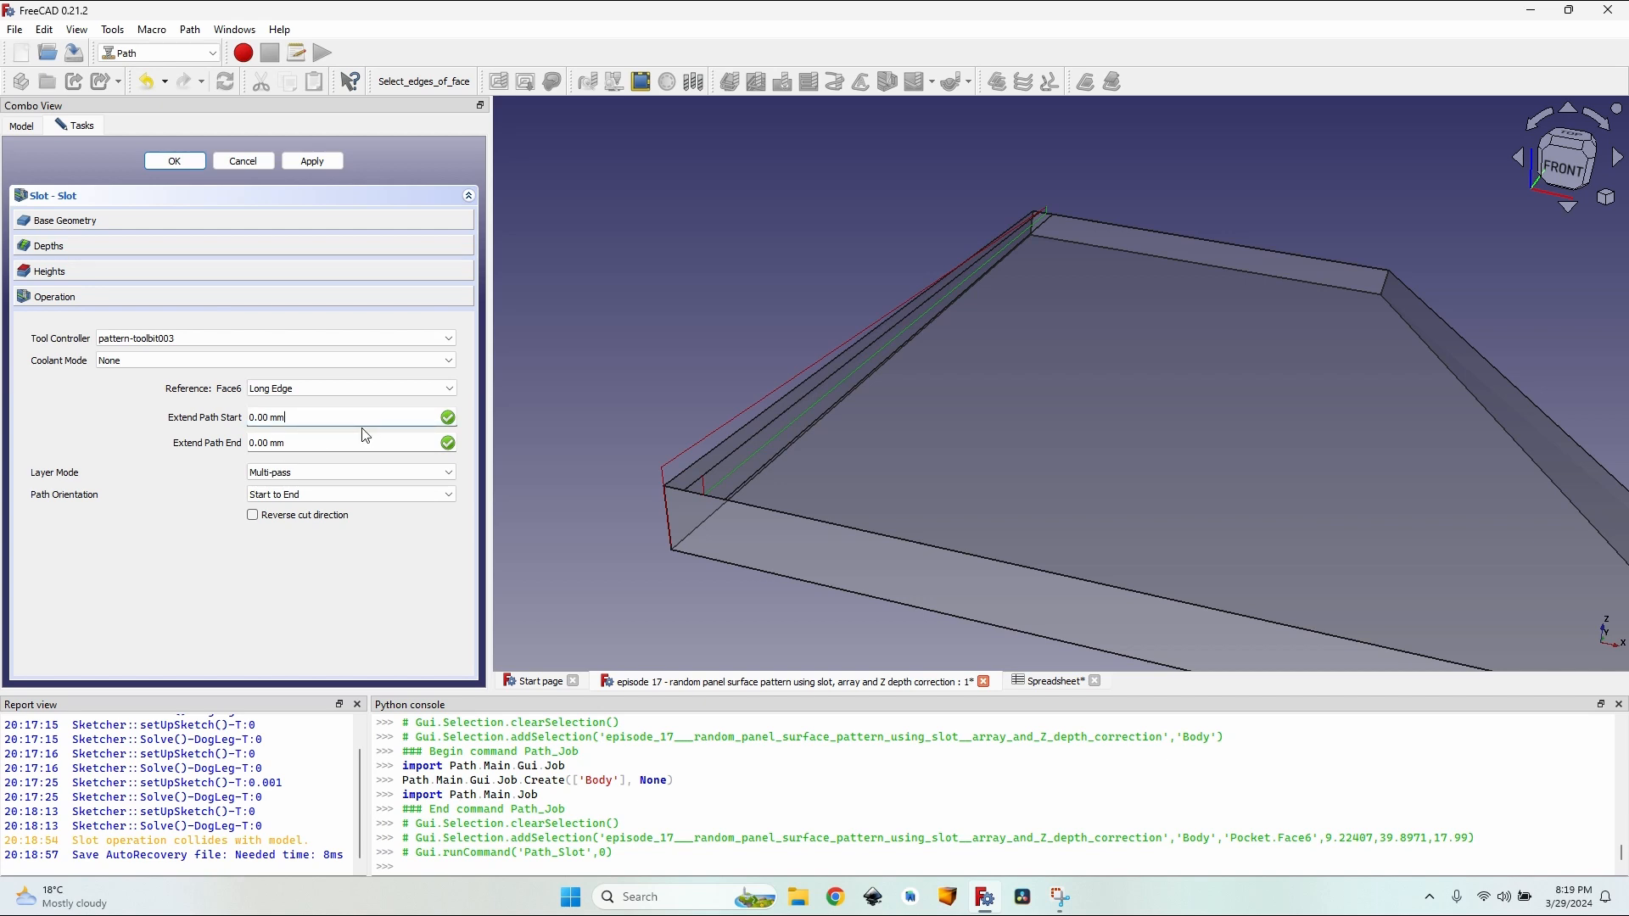
Step: Check the Y Offset distance in the spreadsheet, then accept the Slot operation and return to the 3D model
{"action": "left_click", "coordinate": [1055, 681]}
{"action": "left_click", "coordinate": [777, 496]}
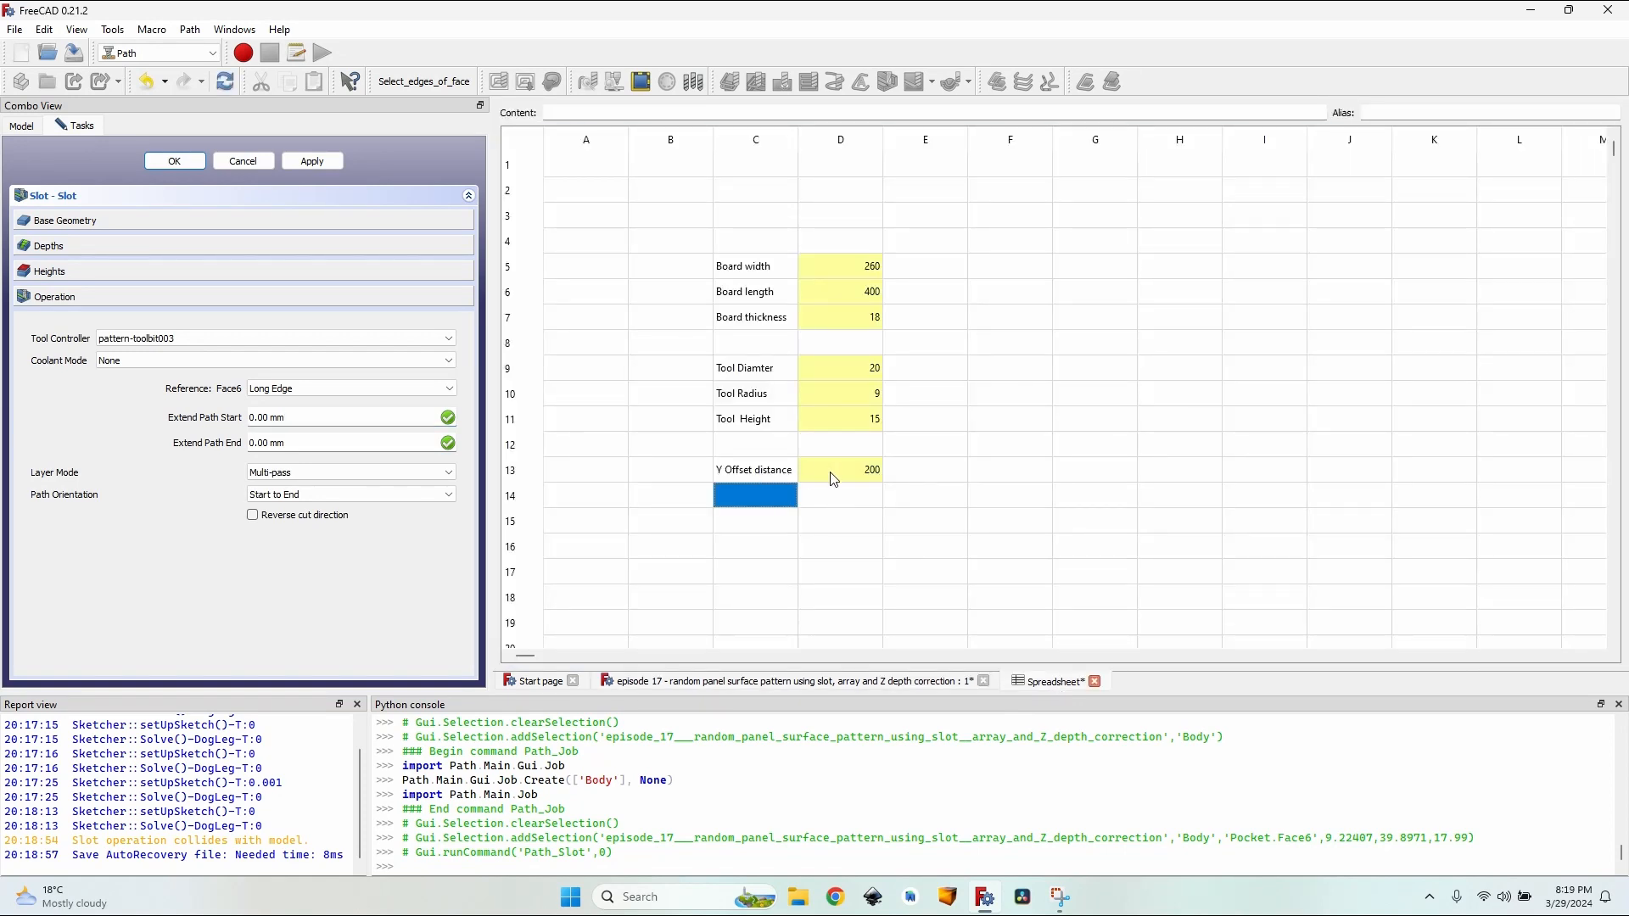
{"action": "left_click", "coordinate": [343, 433]}
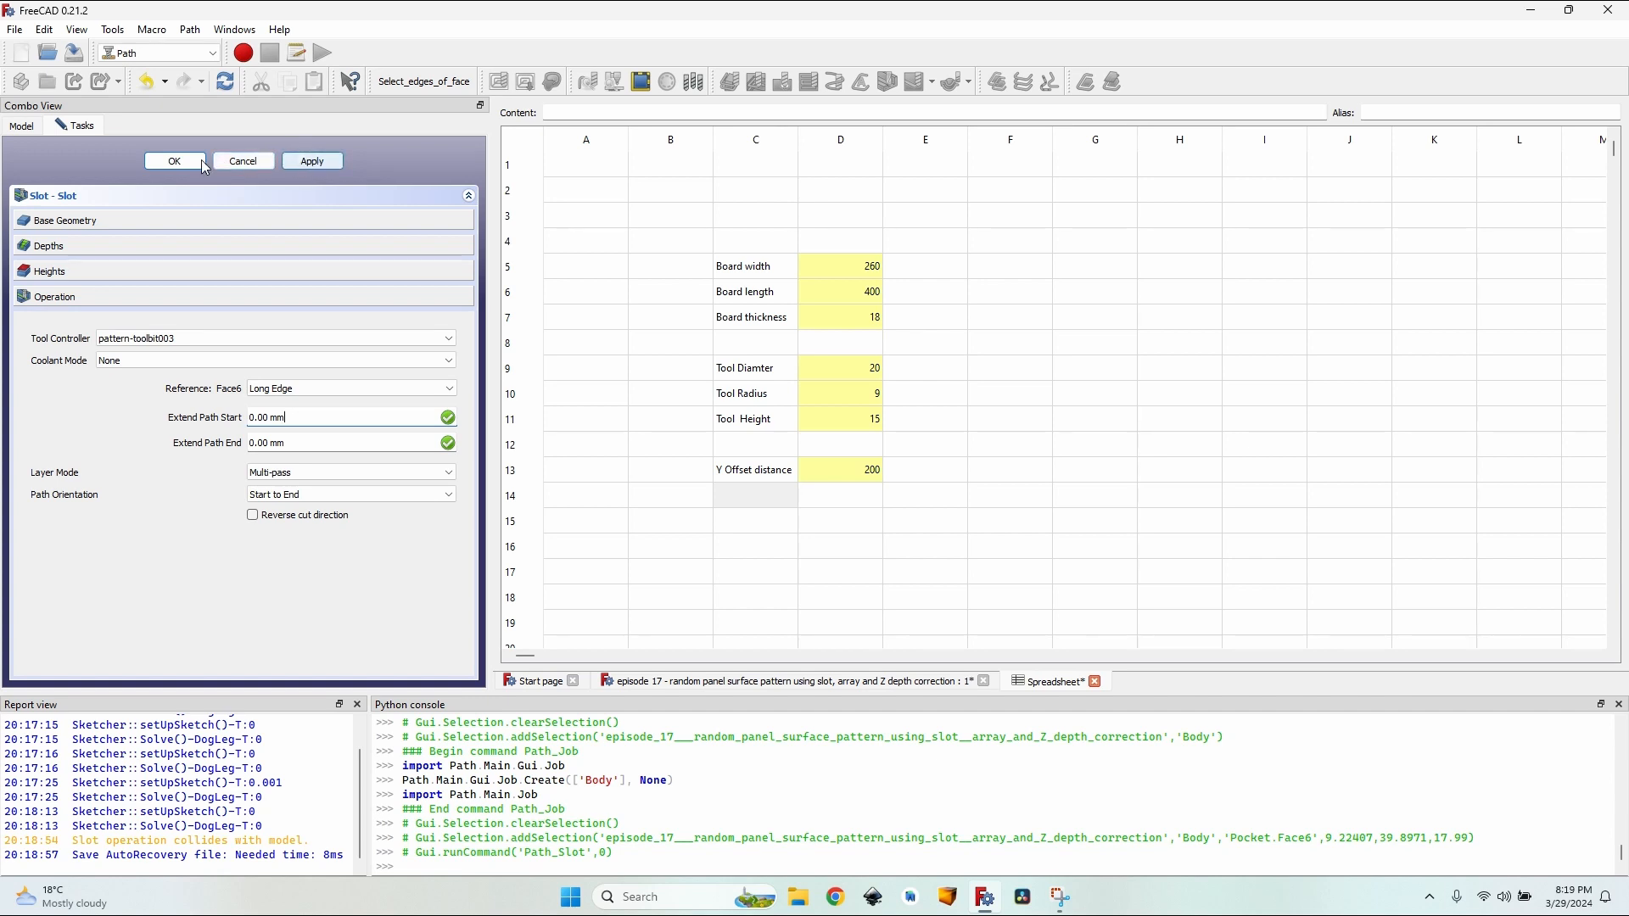
{"action": "left_click", "coordinate": [174, 161]}
{"action": "left_click", "coordinate": [824, 681]}
Step: Link the Slot operation's Extend Path End property to the expression Spreadsheet.y_offset_distance
{"action": "left_click", "coordinate": [44, 279]}
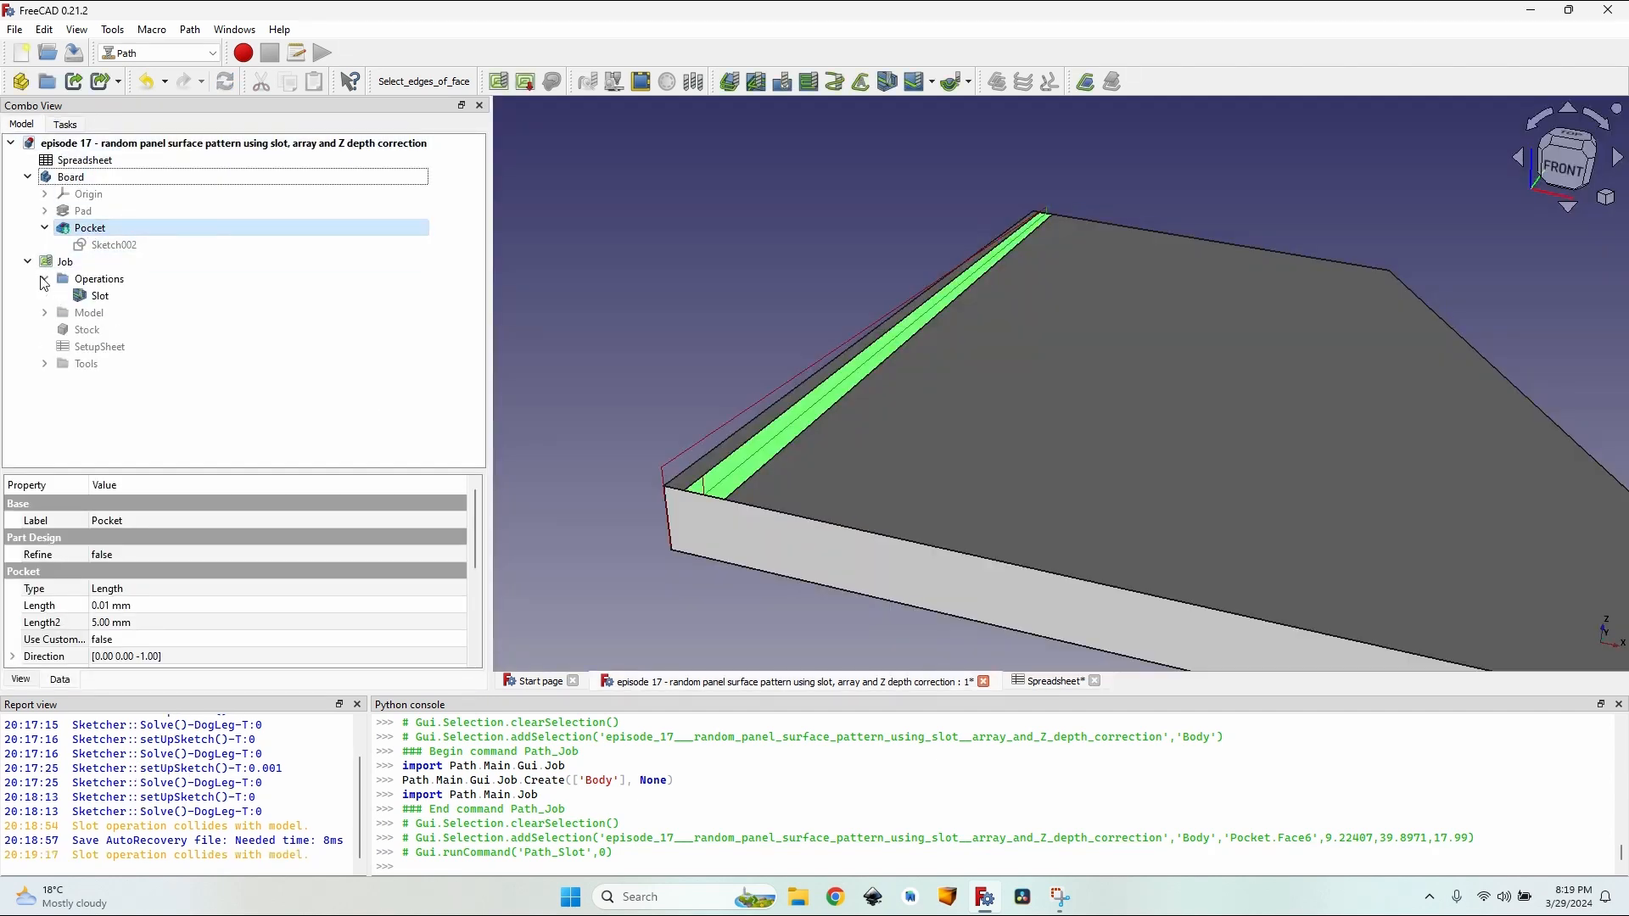
{"action": "left_click", "coordinate": [96, 297]}
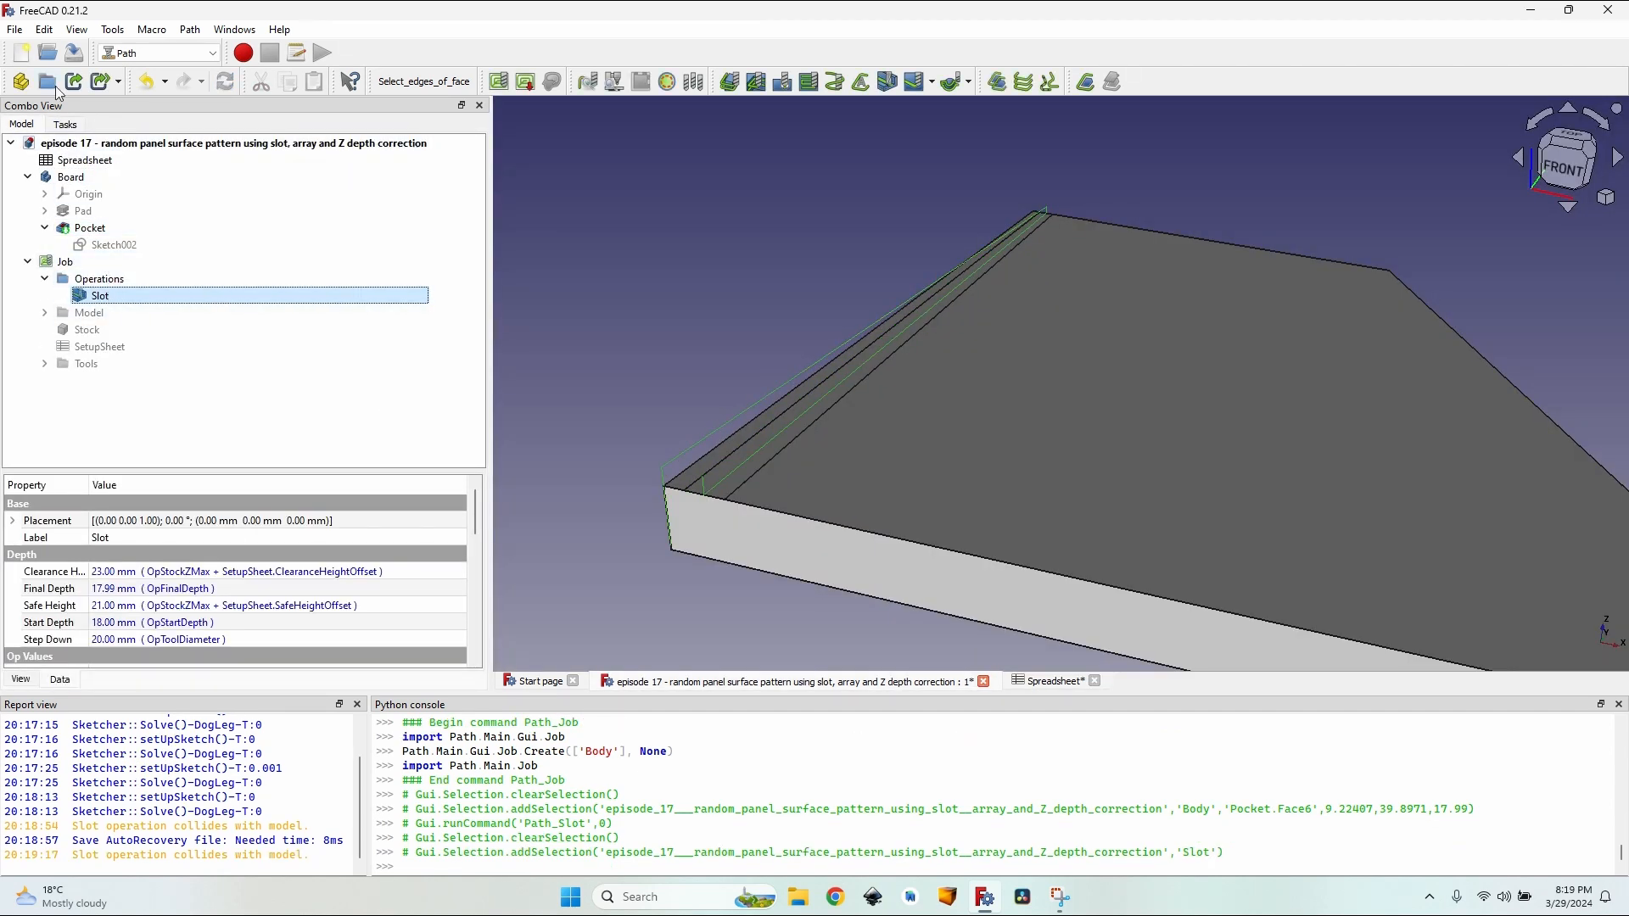
{"action": "scroll", "coordinate": [48, 566], "scroll_direction": "down", "scroll_amount": 3}
{"action": "scroll", "coordinate": [48, 566], "scroll_direction": "down", "scroll_amount": 4}
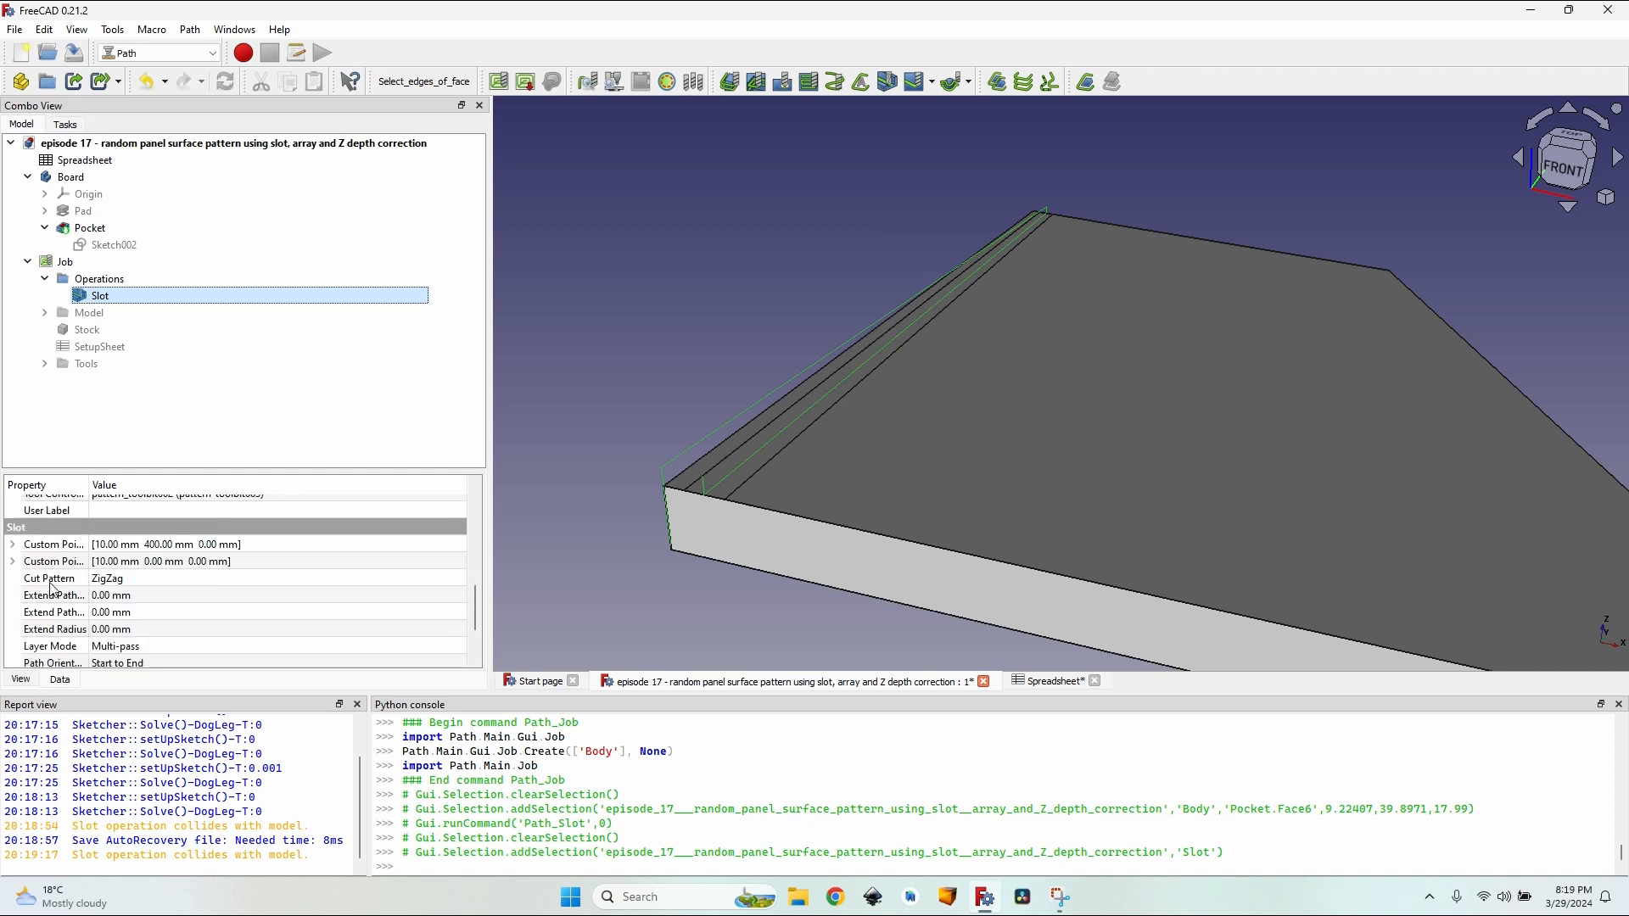
{"action": "left_click_drag", "start_coordinate": [87, 487], "coordinate": [123, 486]}
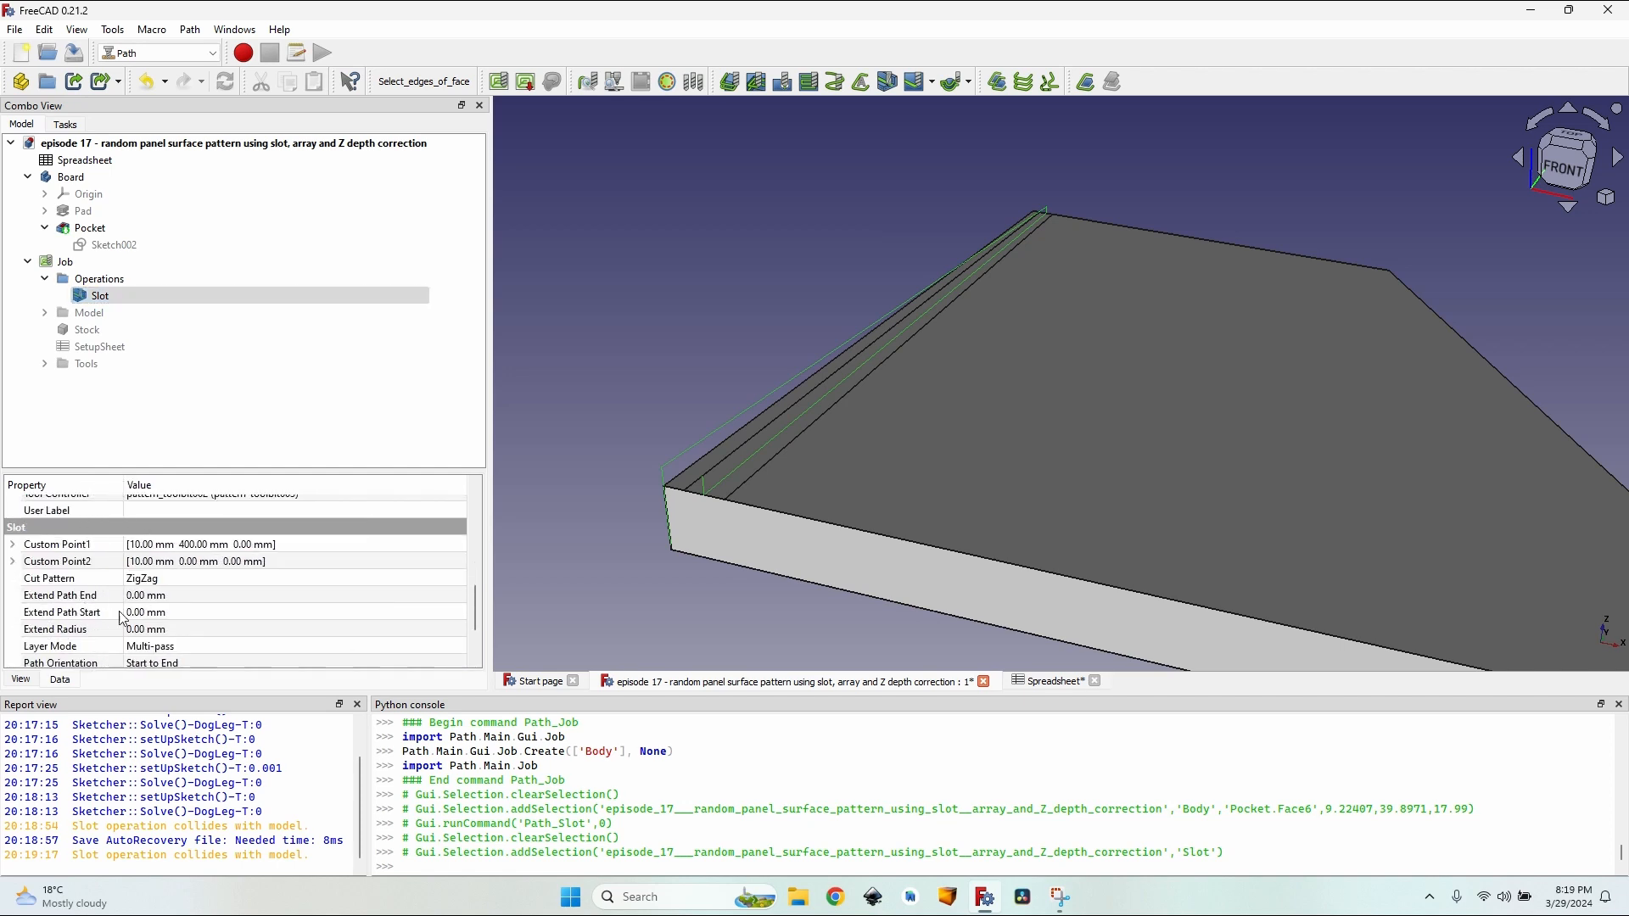
{"action": "left_click", "coordinate": [396, 598]}
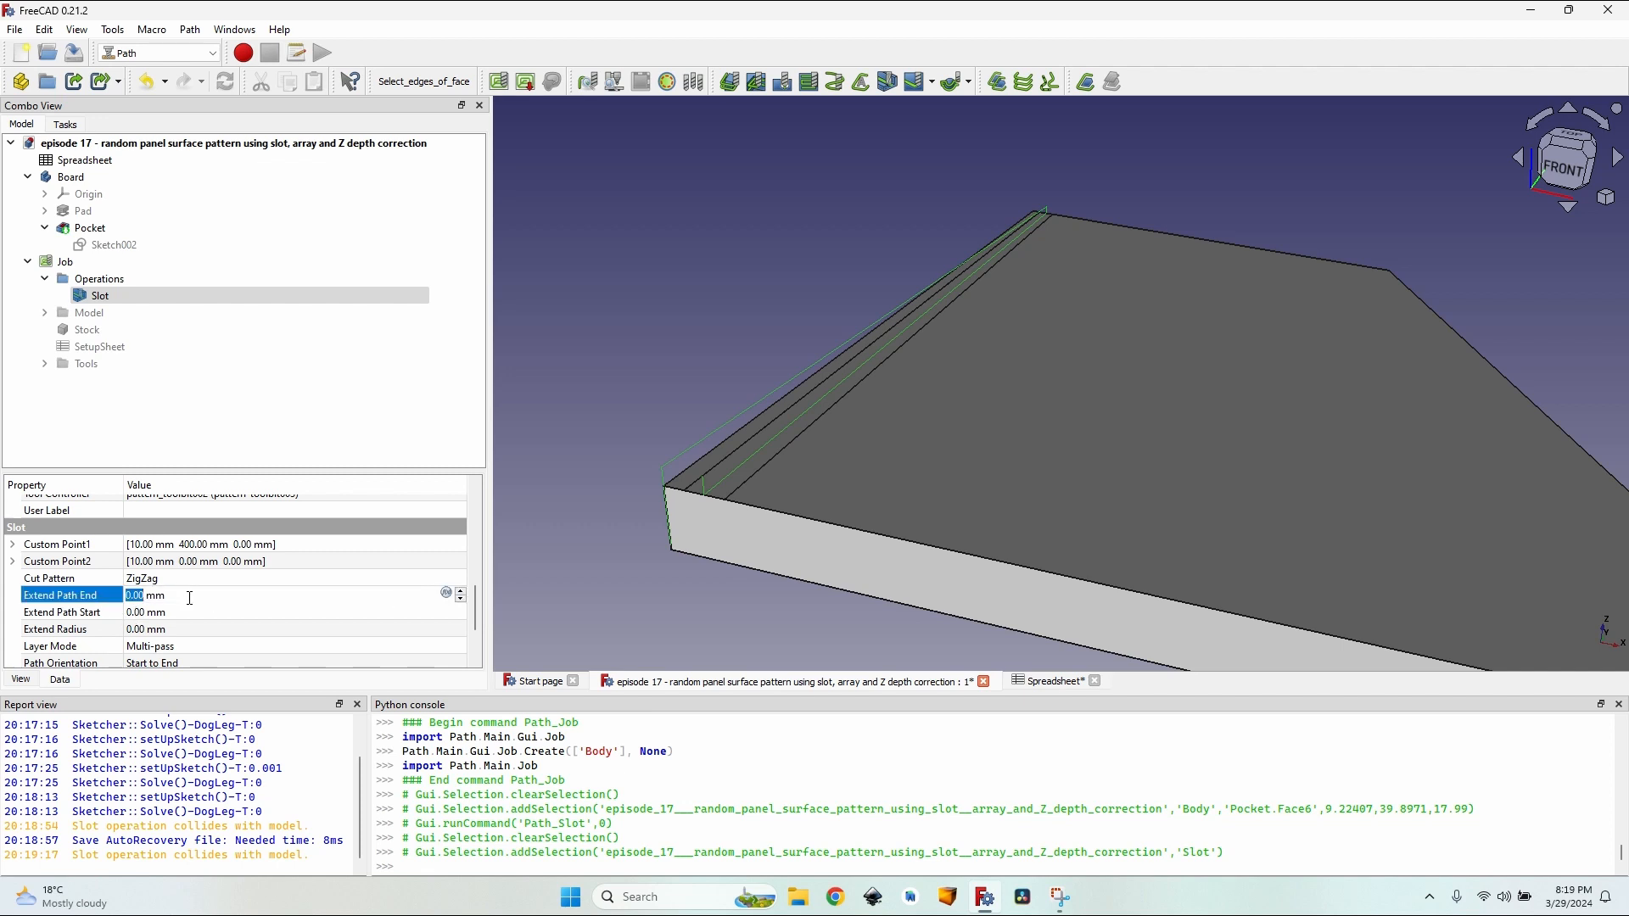
{"action": "left_click", "coordinate": [445, 595]}
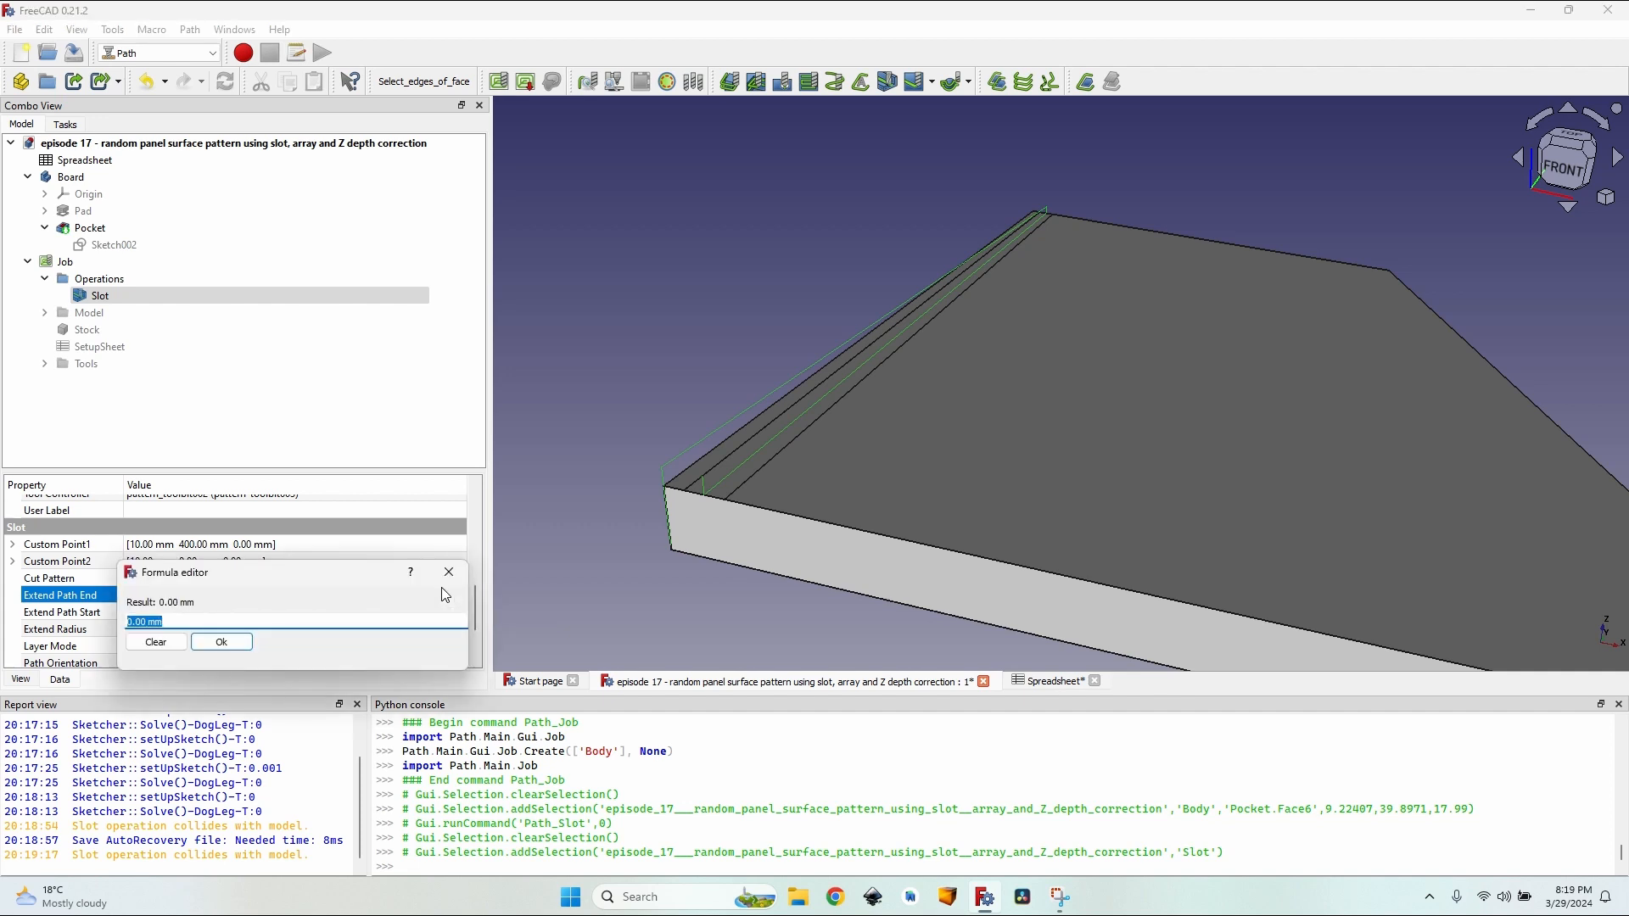
{"action": "type", "text": "Spread"}
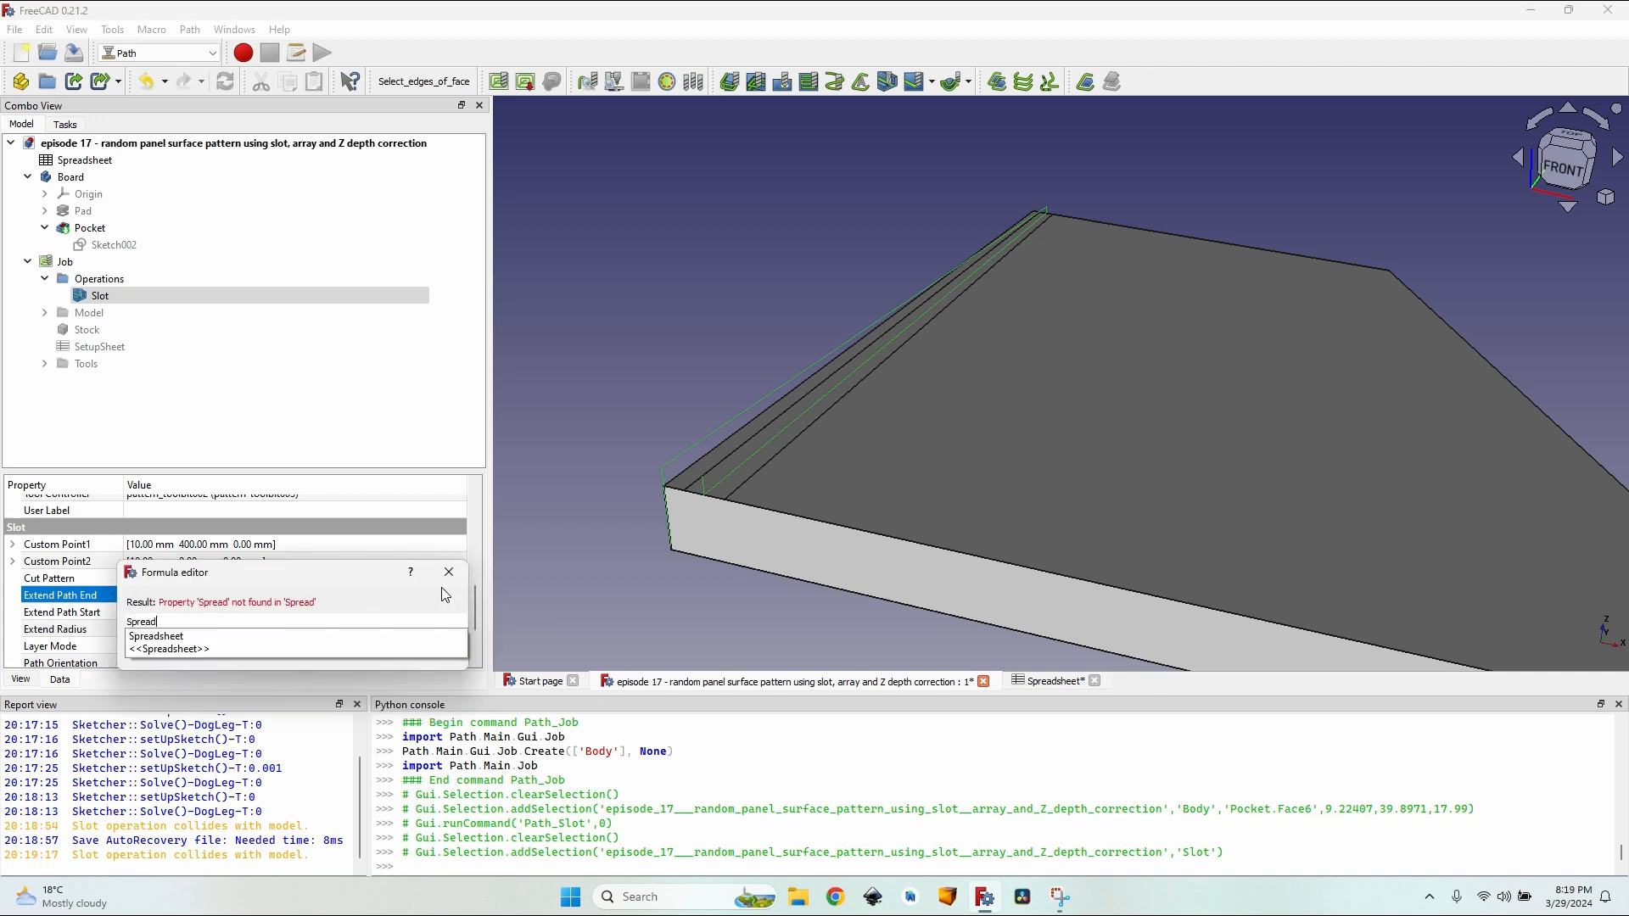
{"action": "type", "text": "sheet.y_offset_distance"}
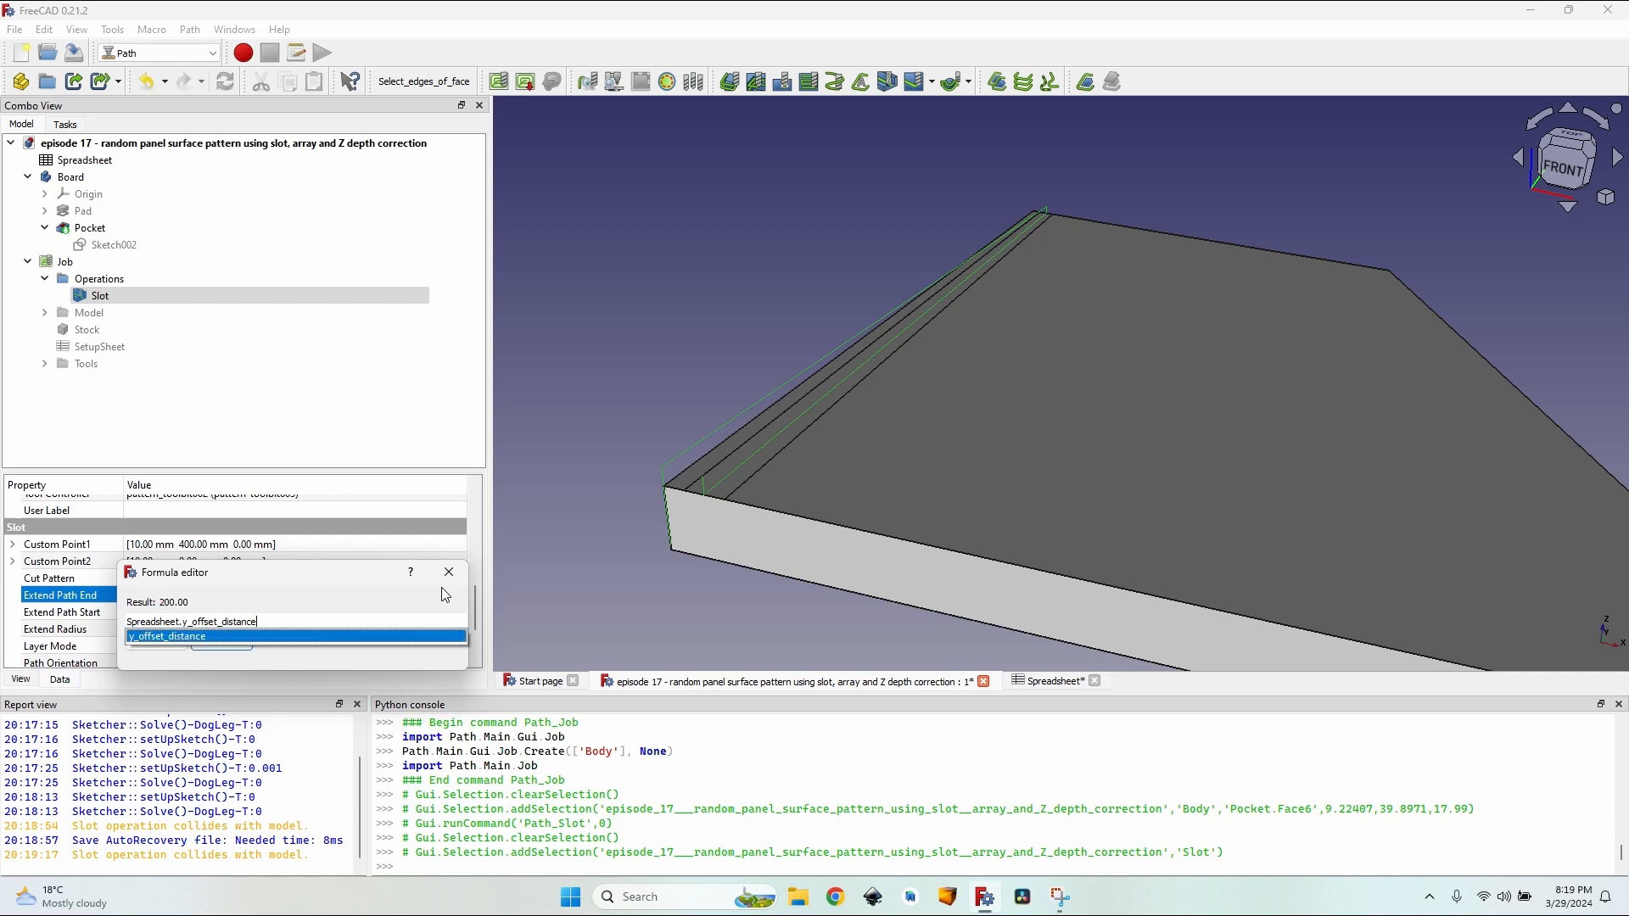
{"action": "key", "text": "Return"}
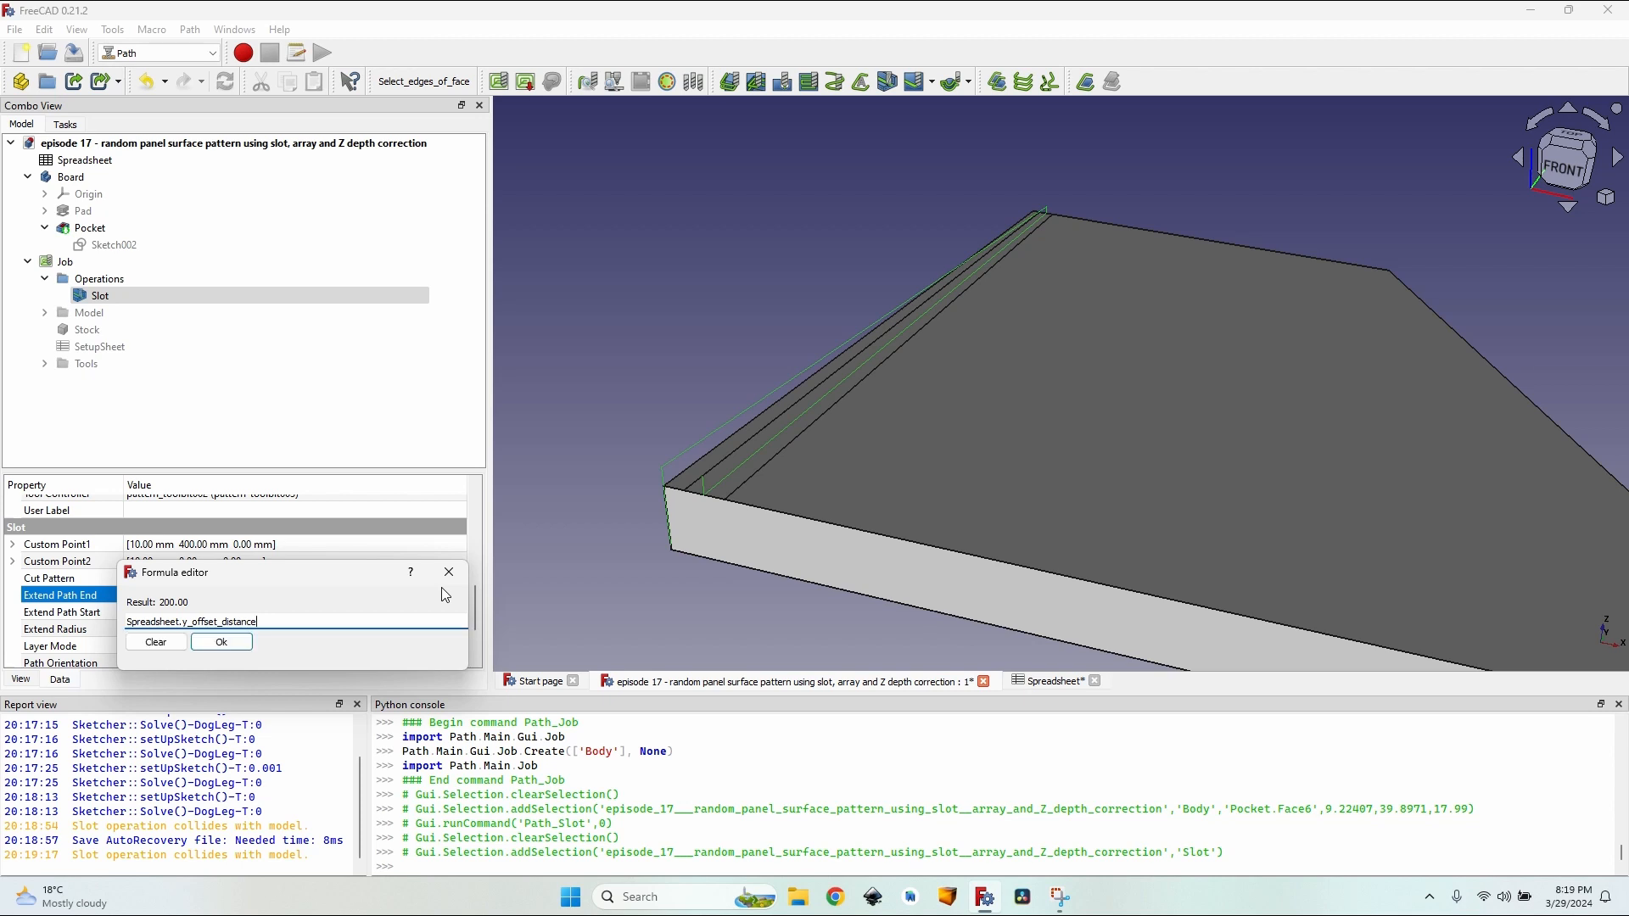
{"action": "key", "text": "Return"}
Step: Link the Slot operation's Extend Path Start property to the expression Spreadsheet.y_offset_distance
{"action": "left_click", "coordinate": [170, 613]}
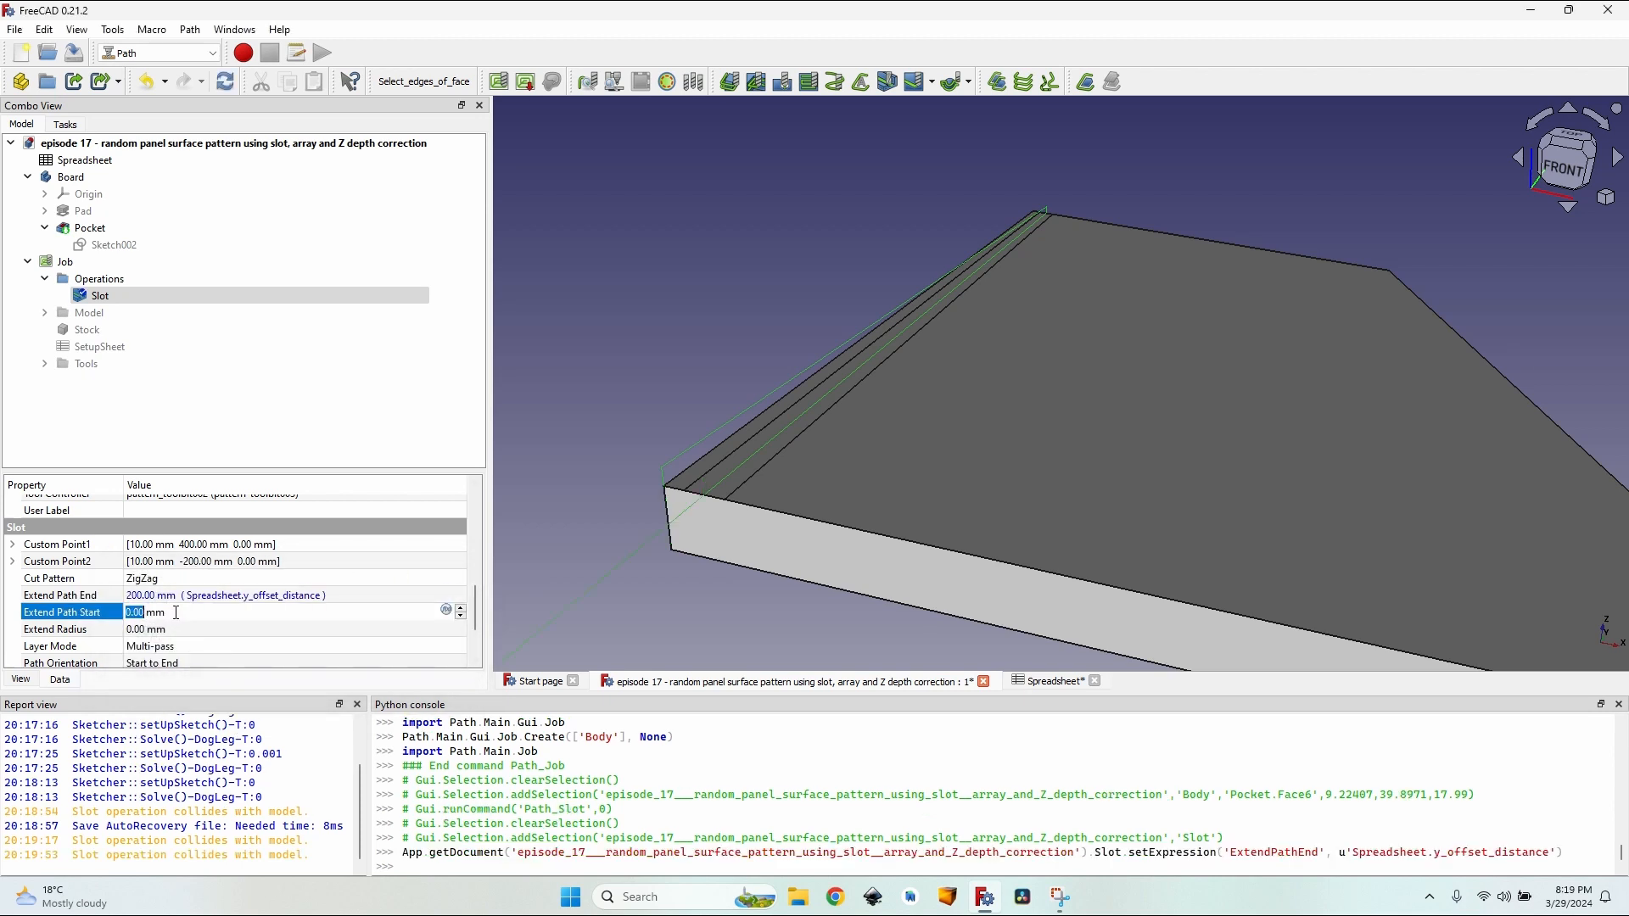
{"action": "left_click", "coordinate": [447, 610]}
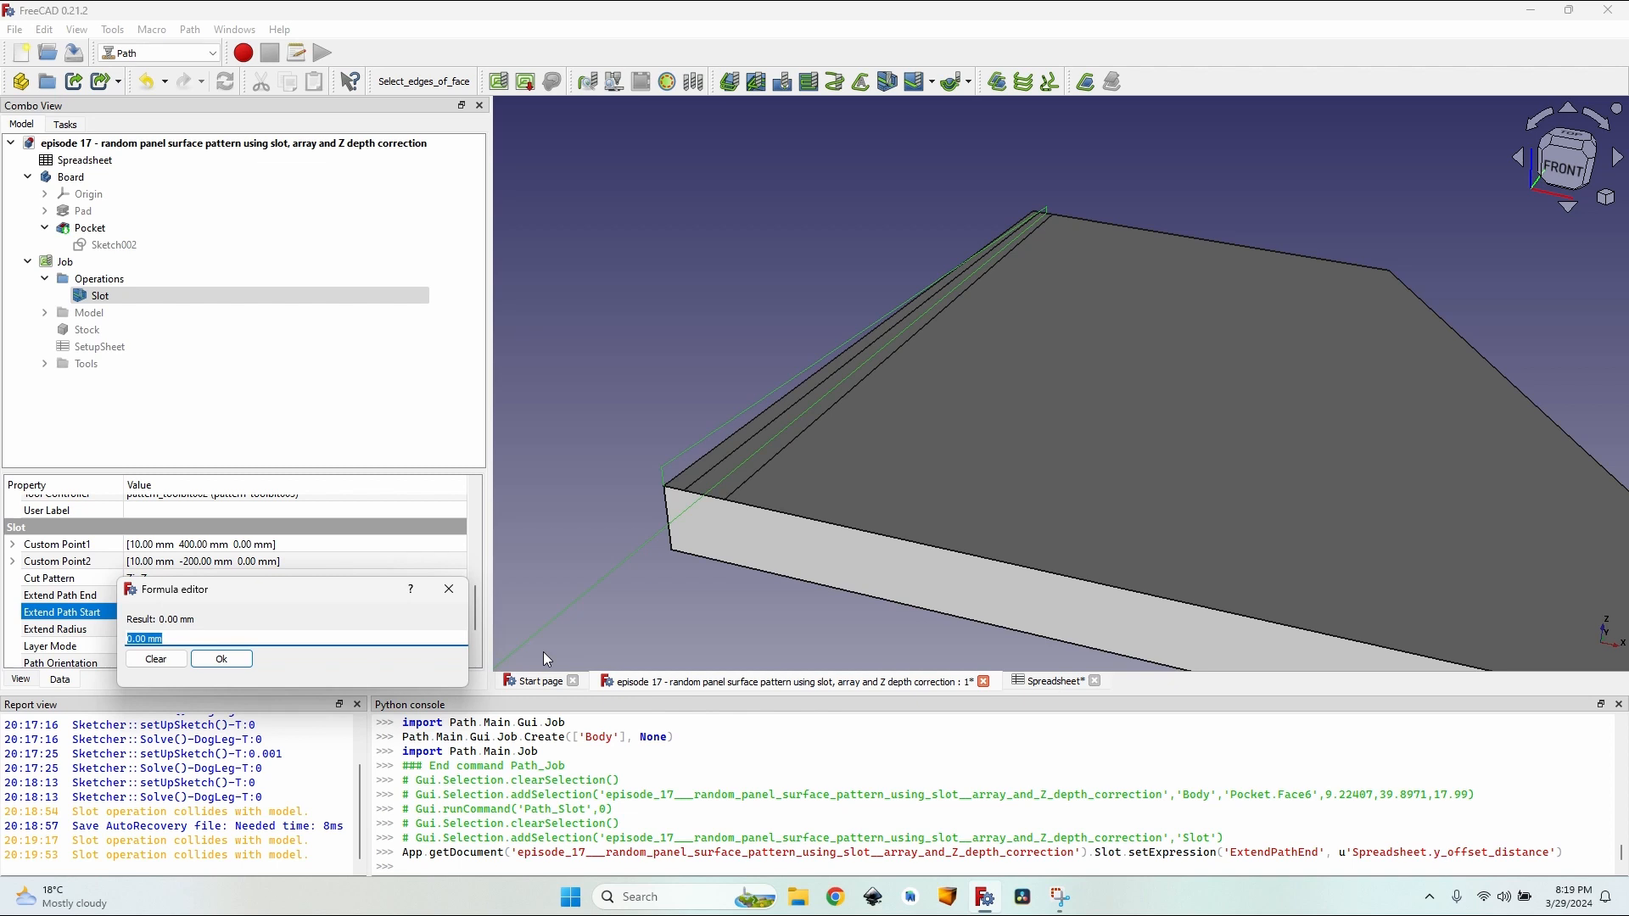
{"action": "type", "text": "Spread"}
{"action": "key", "text": "Down"}
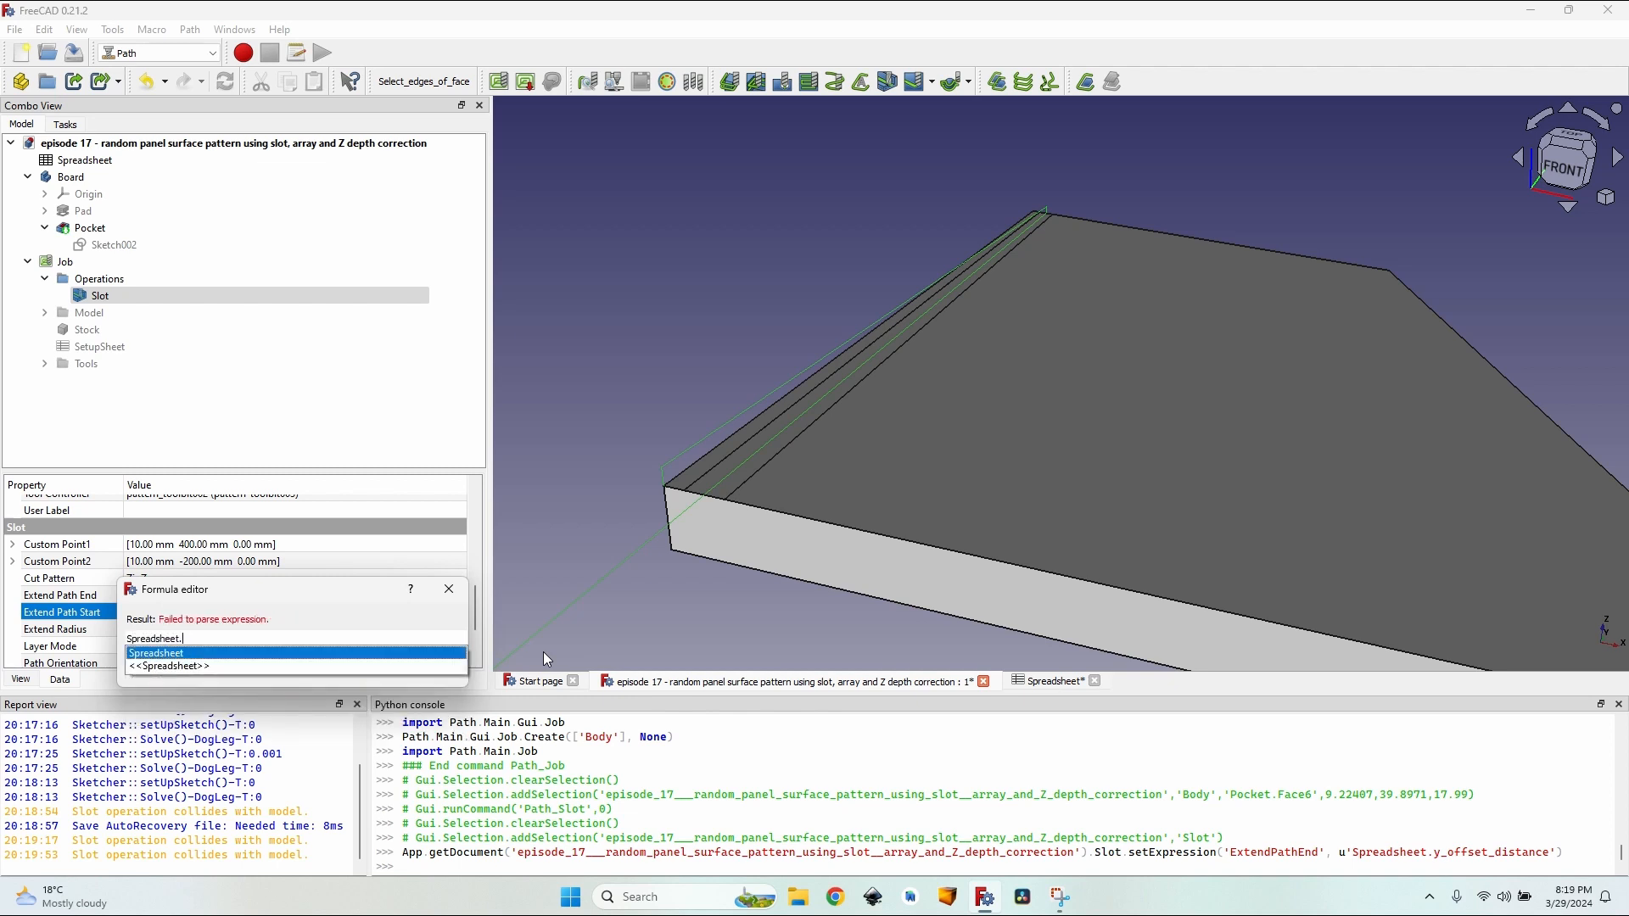
{"action": "type", "text": "y_"}
{"action": "key", "text": "Down"}
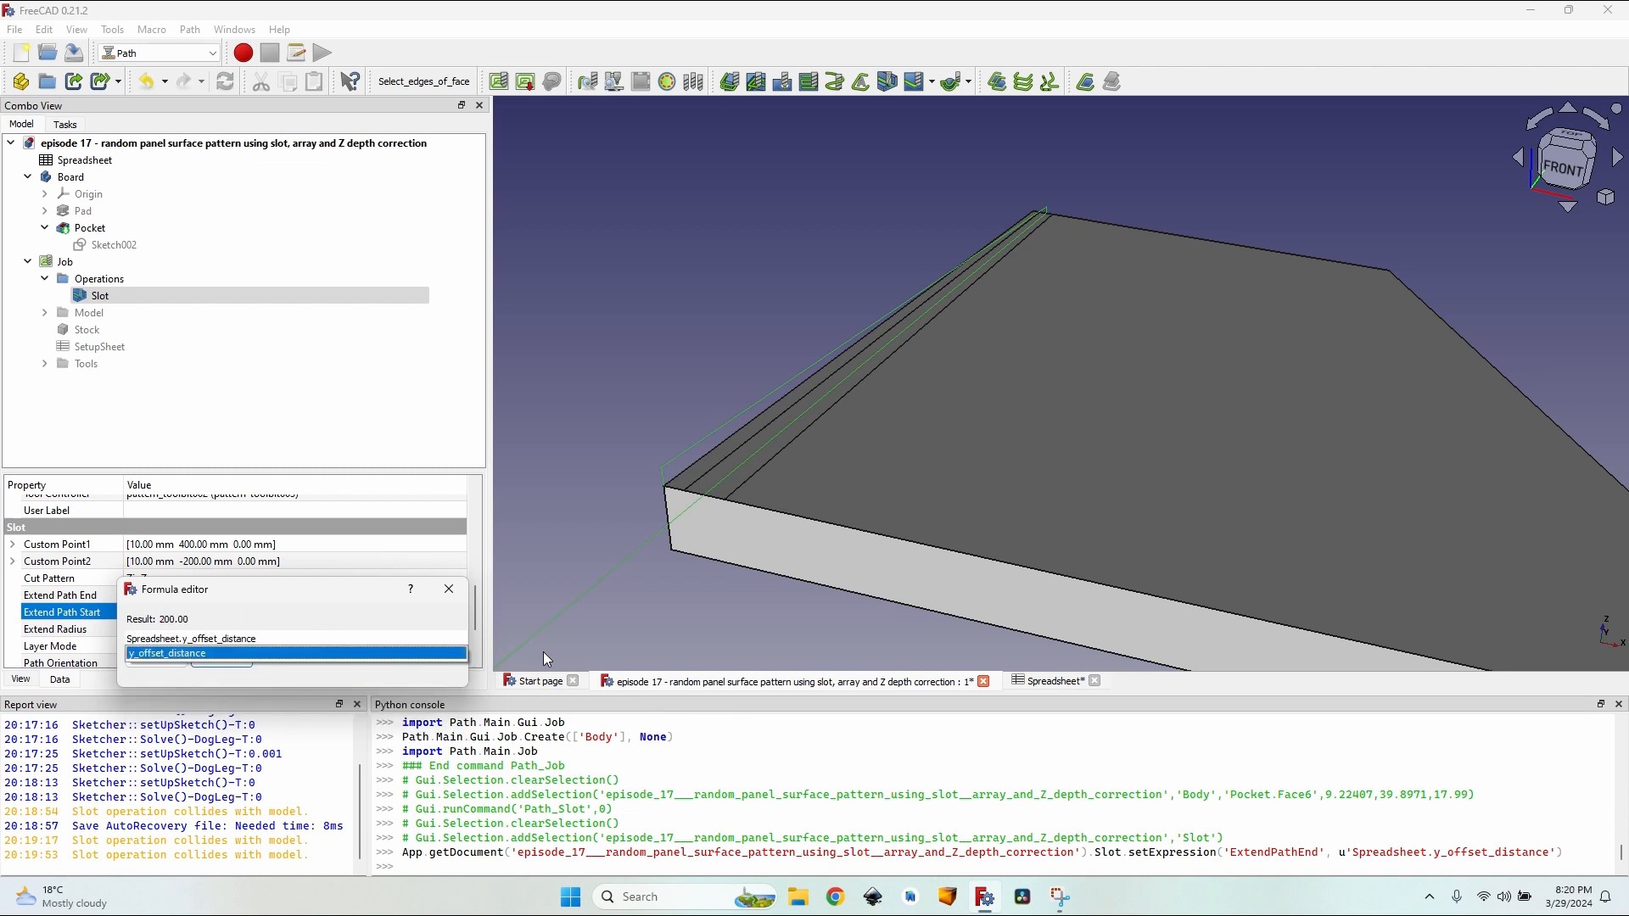
{"action": "key", "text": "Return"}
{"action": "key", "text": "Return"}
Step: Inspect the extended slot toolpath and hide the Board body
{"action": "scroll", "coordinate": [838, 451], "scroll_direction": "down", "scroll_amount": 5}
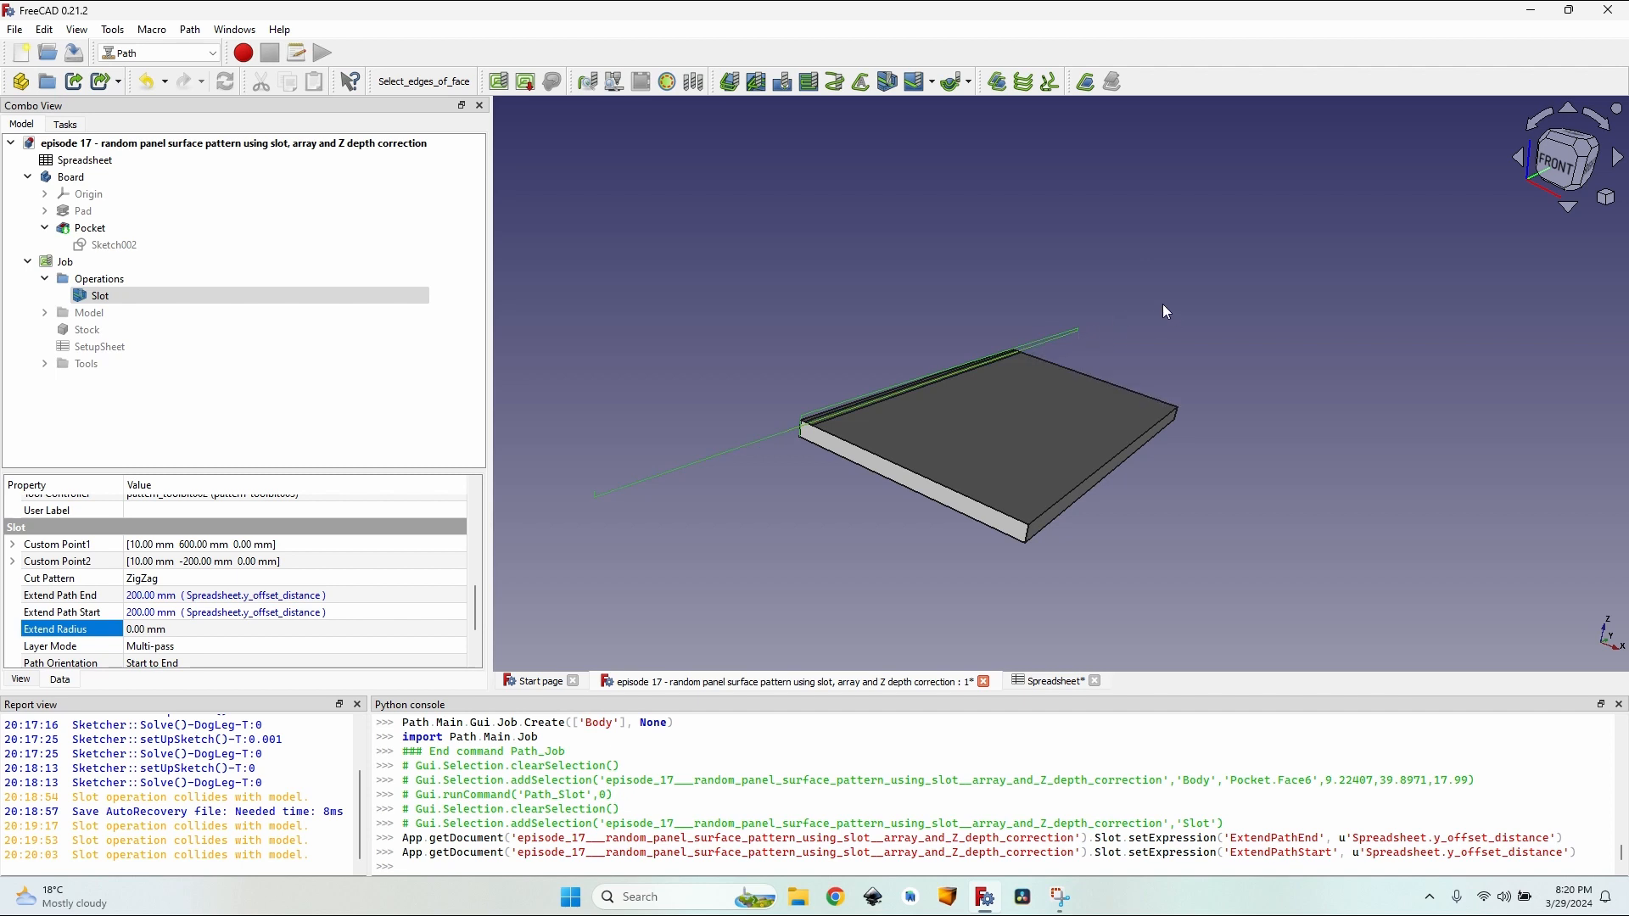
{"action": "middle_click_drag", "start_coordinate": [893, 297], "coordinate": [981, 451]}
{"action": "scroll", "coordinate": [980, 451], "scroll_direction": "up", "scroll_amount": 3}
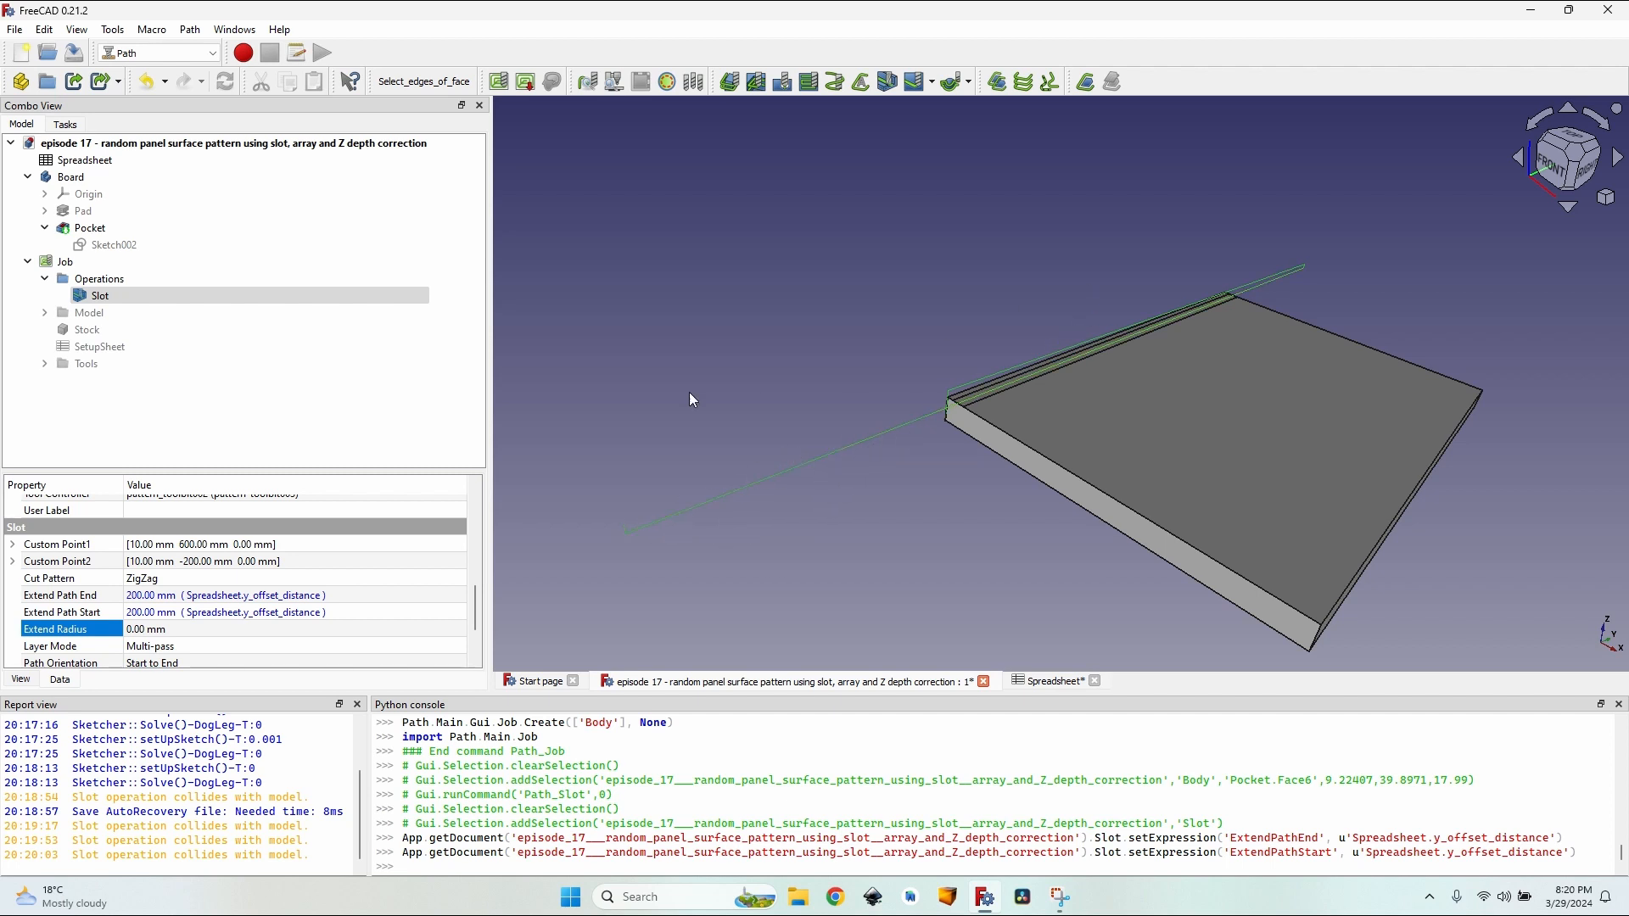
{"action": "scroll", "coordinate": [877, 428], "scroll_direction": "up", "scroll_amount": 2}
{"action": "scroll", "coordinate": [844, 448], "scroll_direction": "down", "scroll_amount": 1}
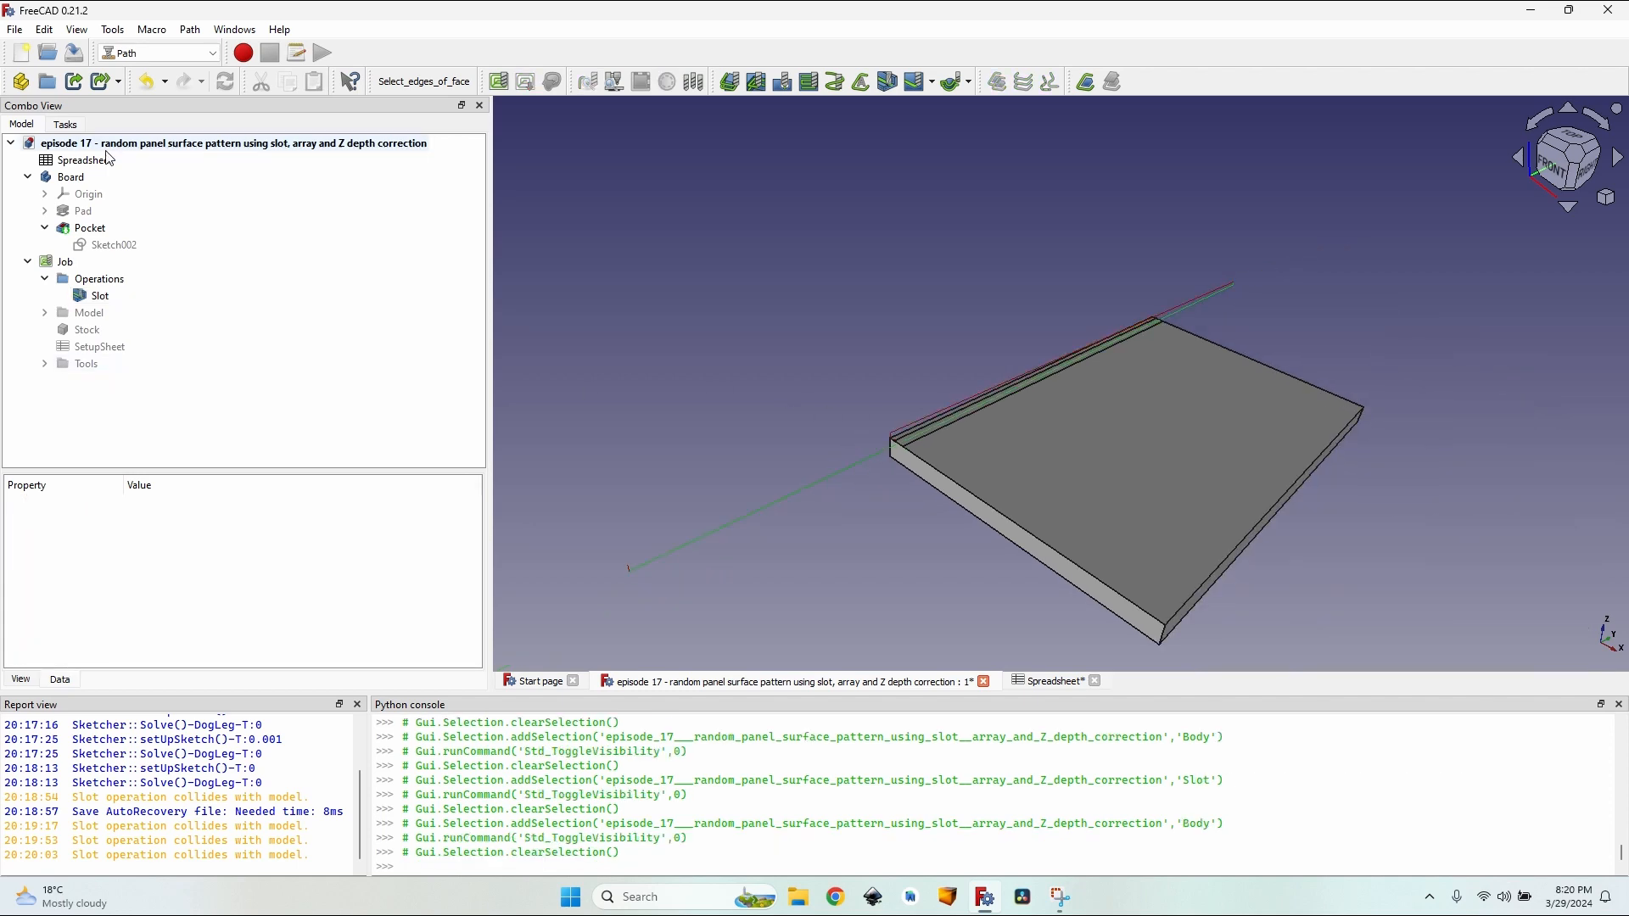
{"action": "left_click", "coordinate": [103, 178]}
{"action": "key", "text": "space"}
Step: Switch to the Part Design workbench, create a new body and rename it Guide
{"action": "left_click", "coordinate": [160, 52]}
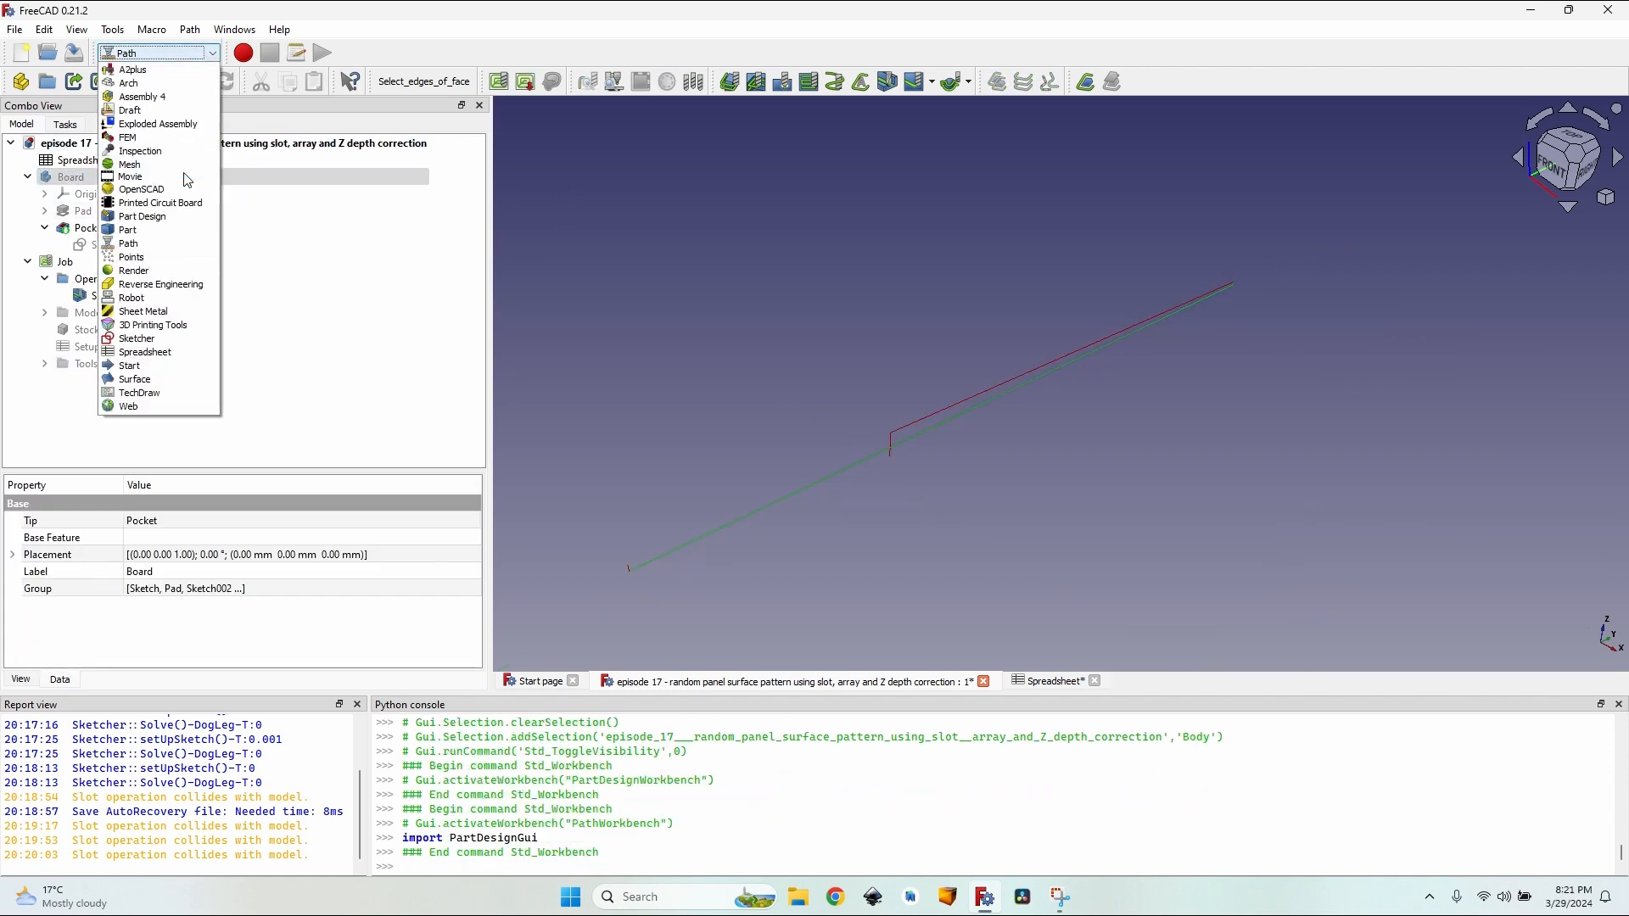
{"action": "left_click", "coordinate": [192, 220]}
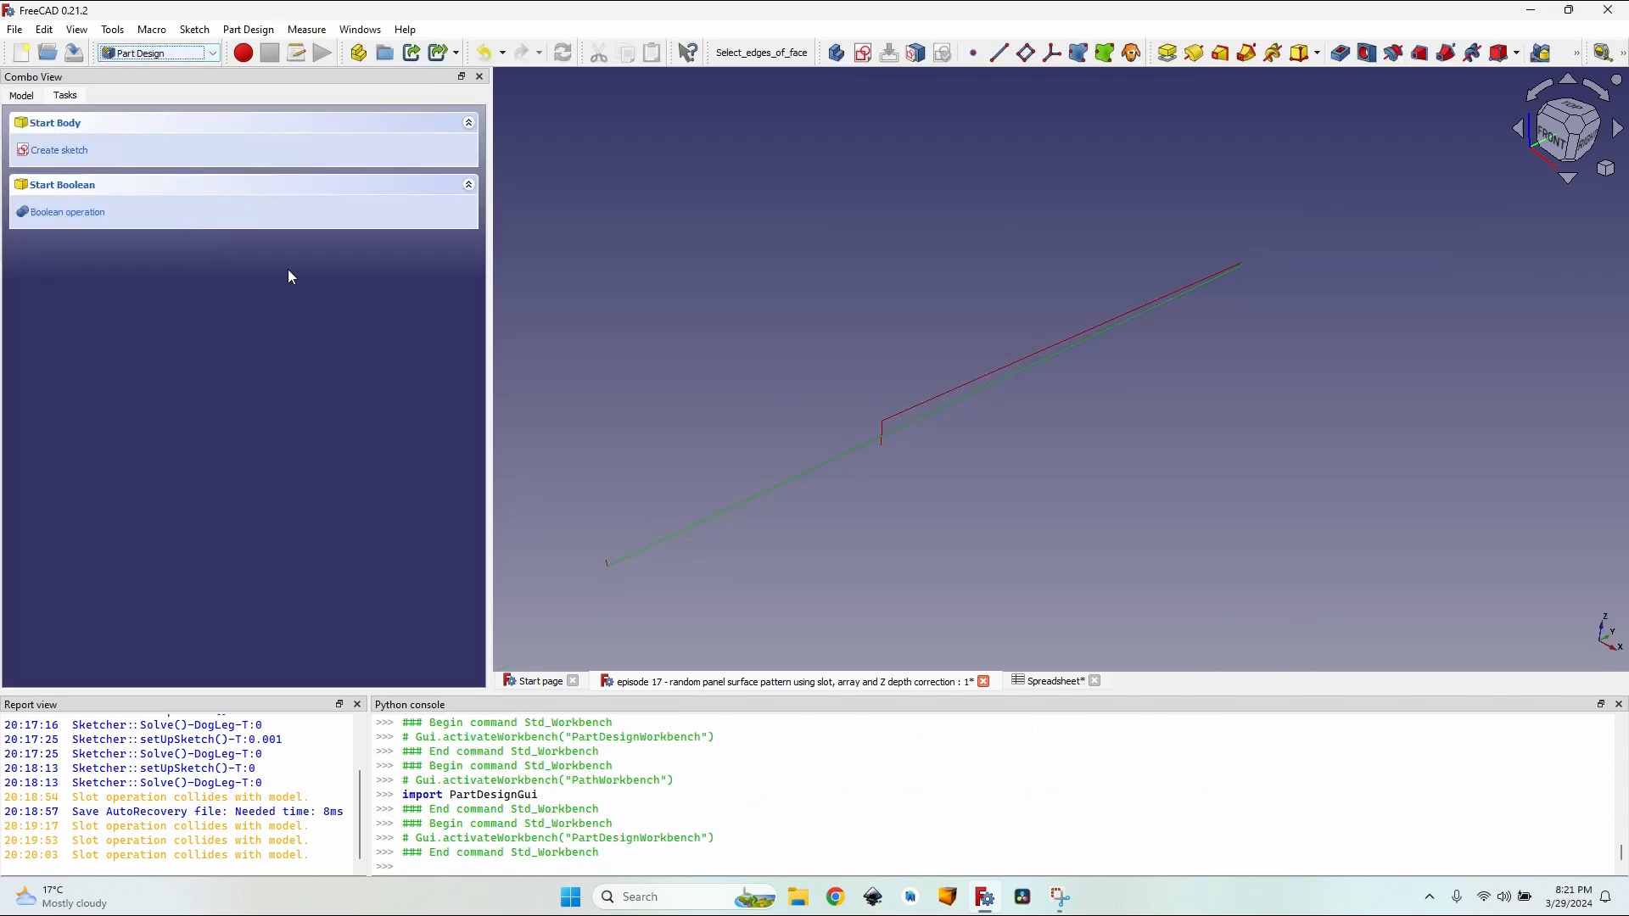
{"action": "left_click", "coordinate": [11, 95]}
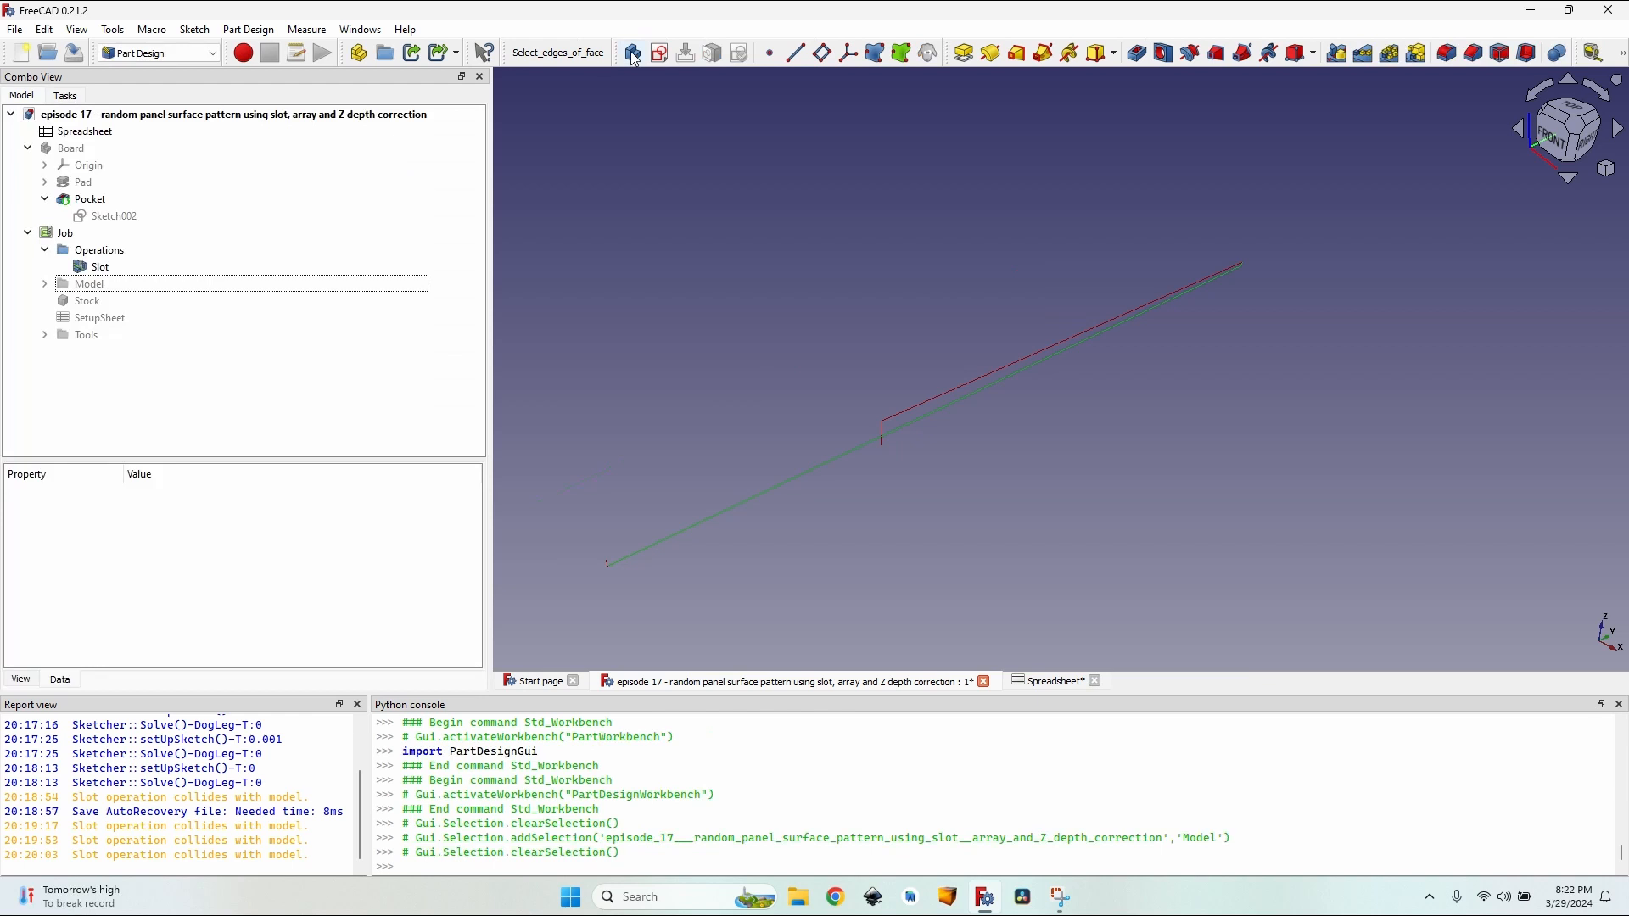
{"action": "left_click", "coordinate": [631, 56]}
{"action": "right_click", "coordinate": [51, 351]}
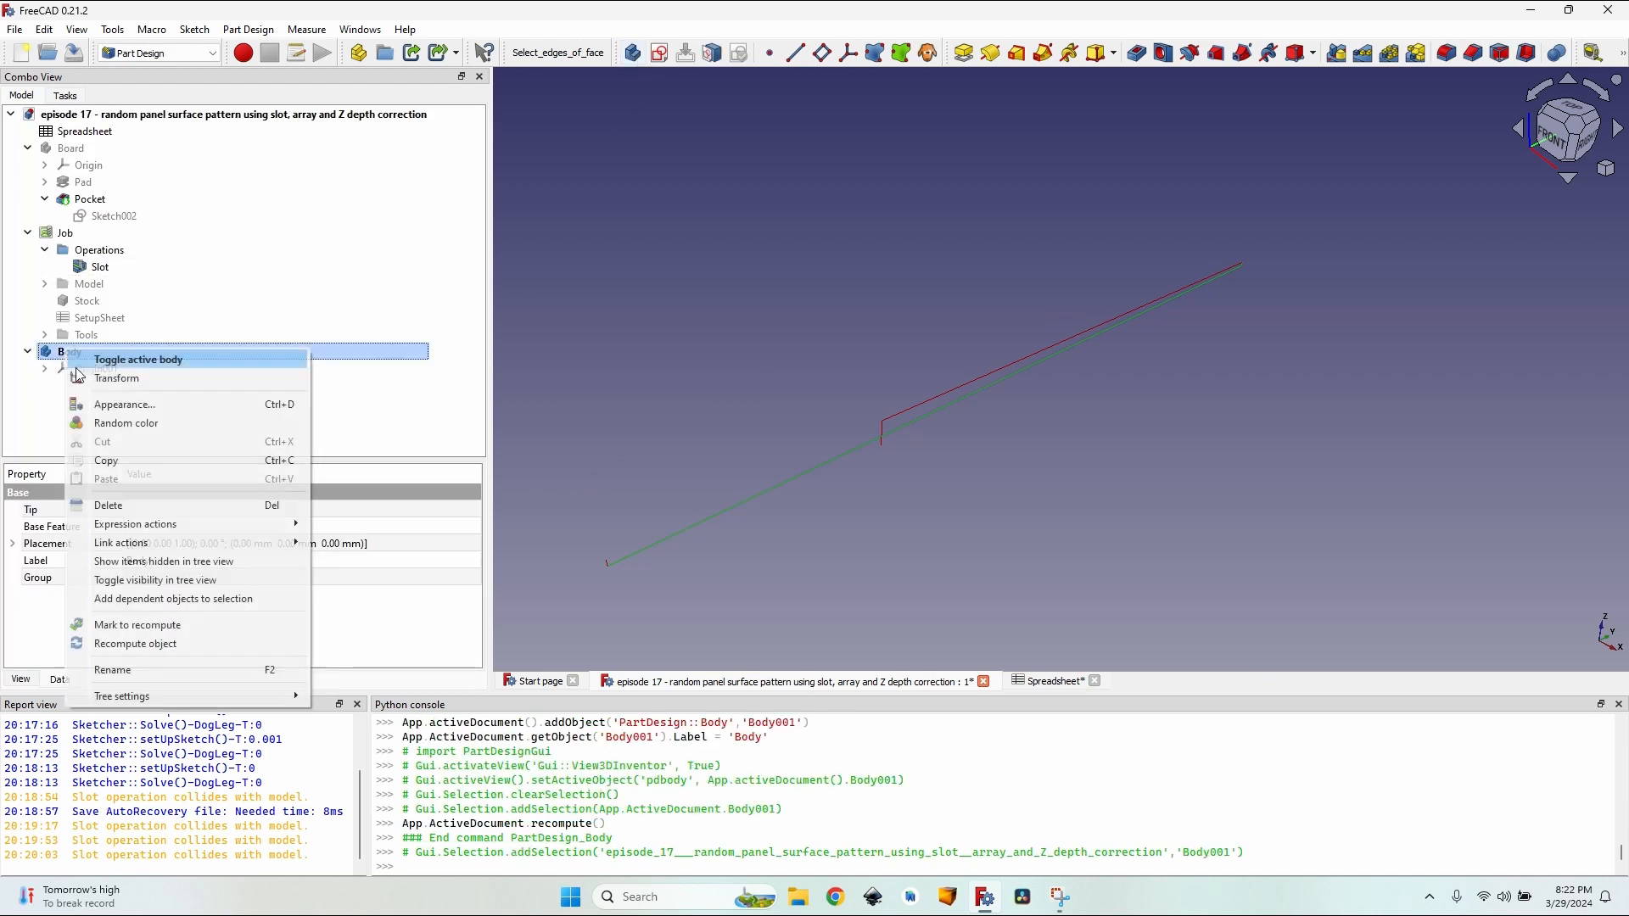
{"action": "left_click", "coordinate": [127, 696]}
{"action": "type", "text": "Guide"}
{"action": "key", "text": "Return"}
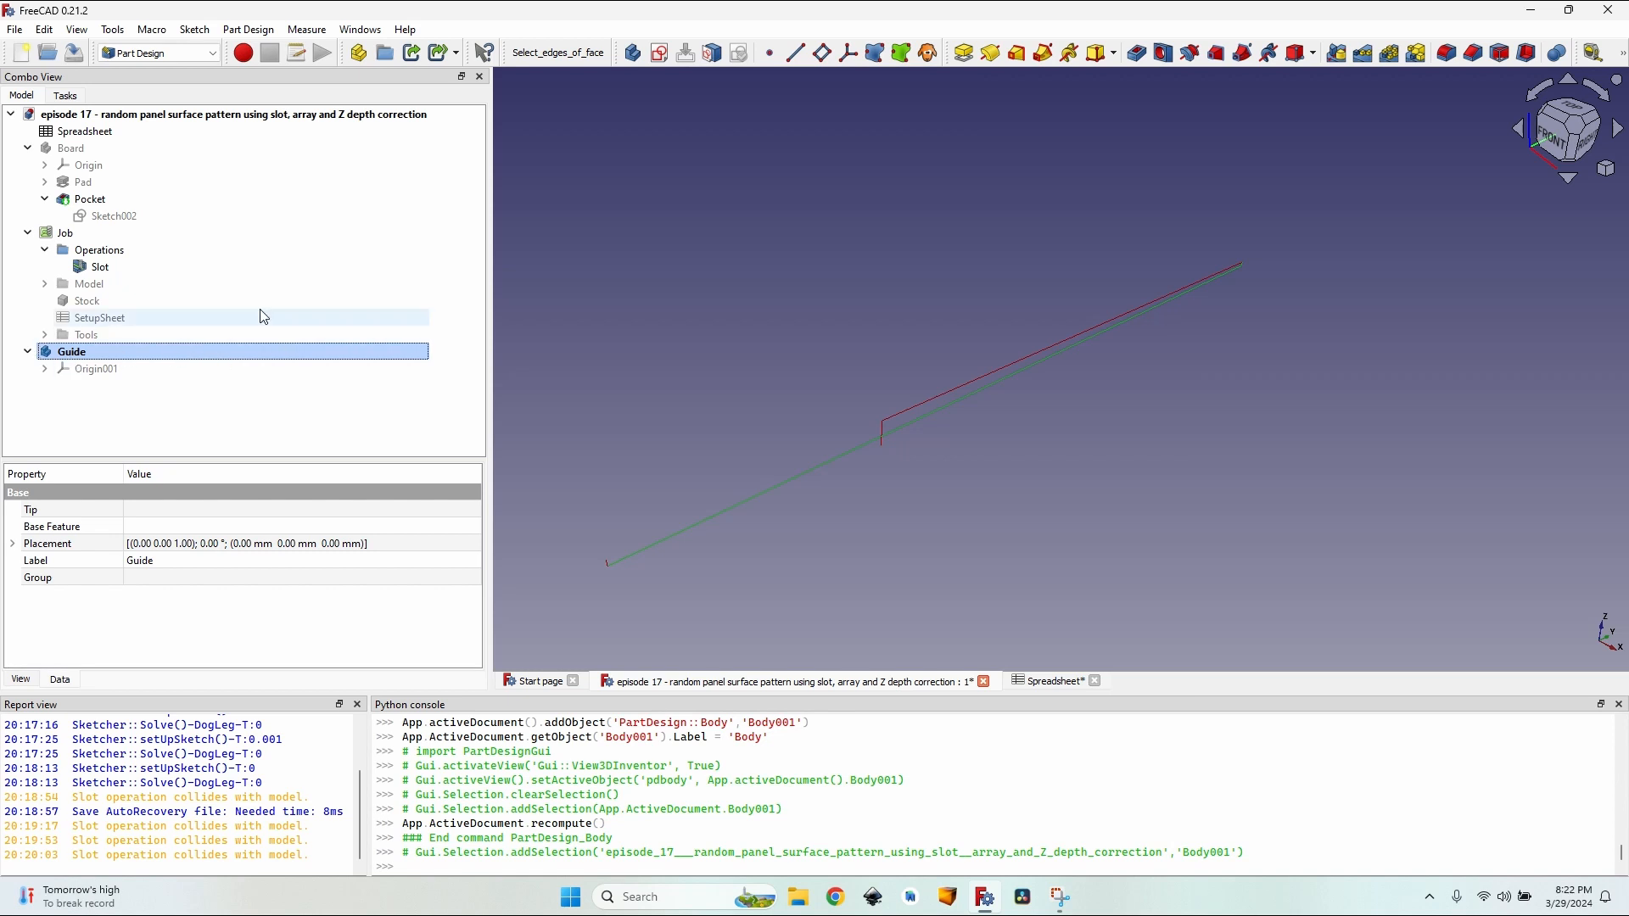
Step: Create a new sketch on the YZ plane of the Guide body
{"action": "left_click", "coordinate": [659, 54]}
{"action": "scroll", "coordinate": [853, 451], "scroll_direction": "up", "scroll_amount": 5}
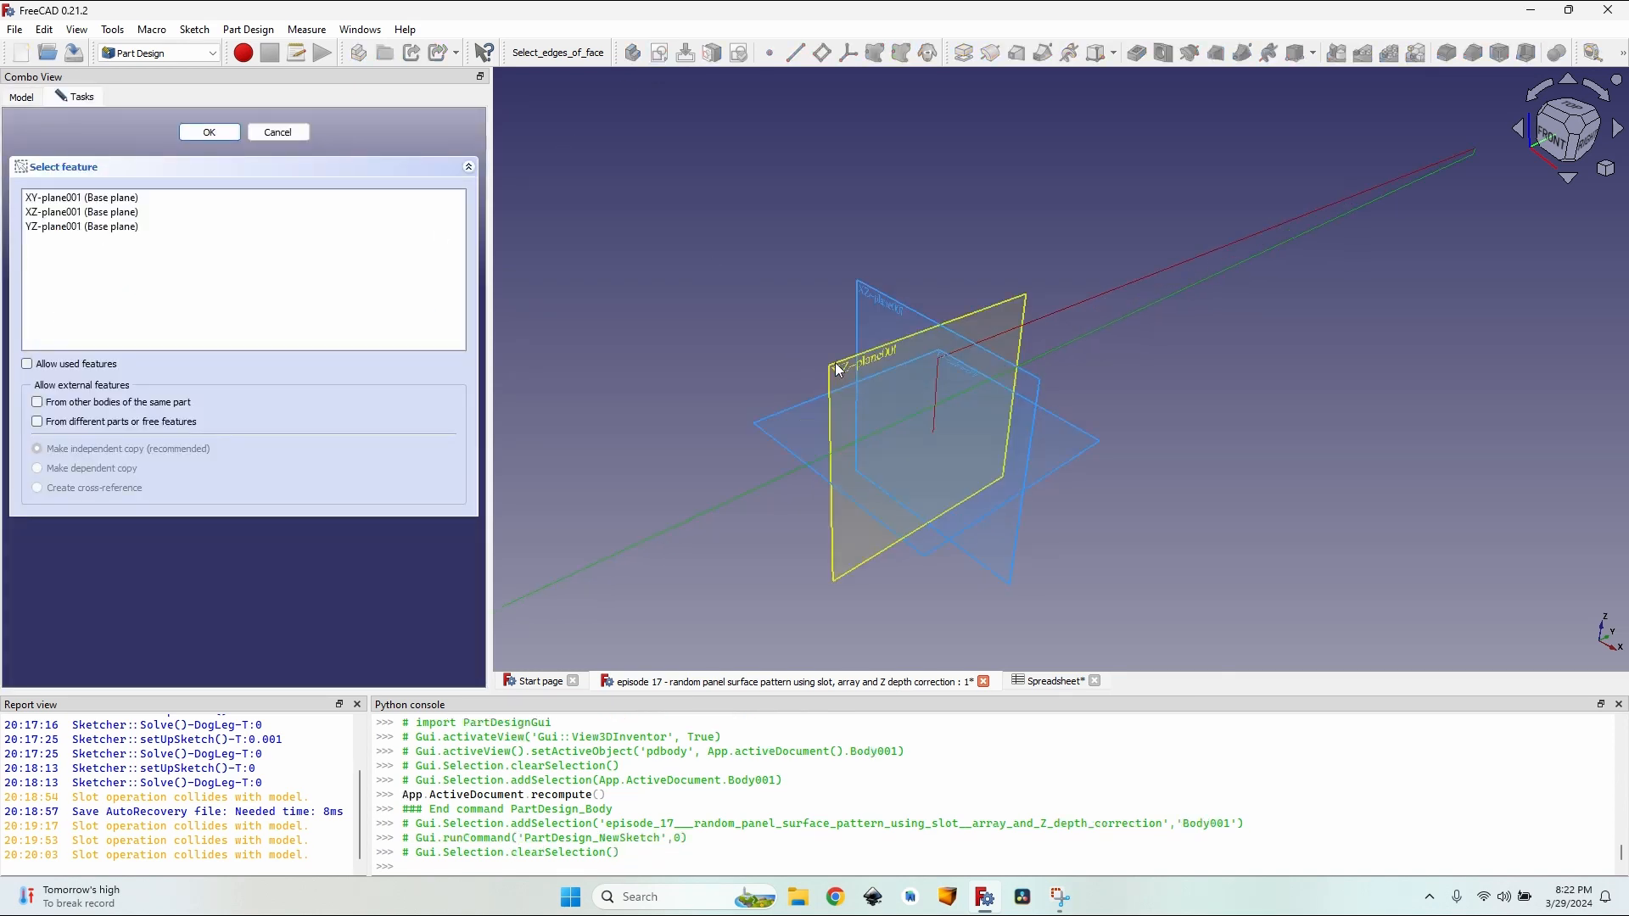
{"action": "middle_click_drag", "start_coordinate": [837, 368], "coordinate": [807, 333]}
{"action": "left_click", "coordinate": [820, 344]}
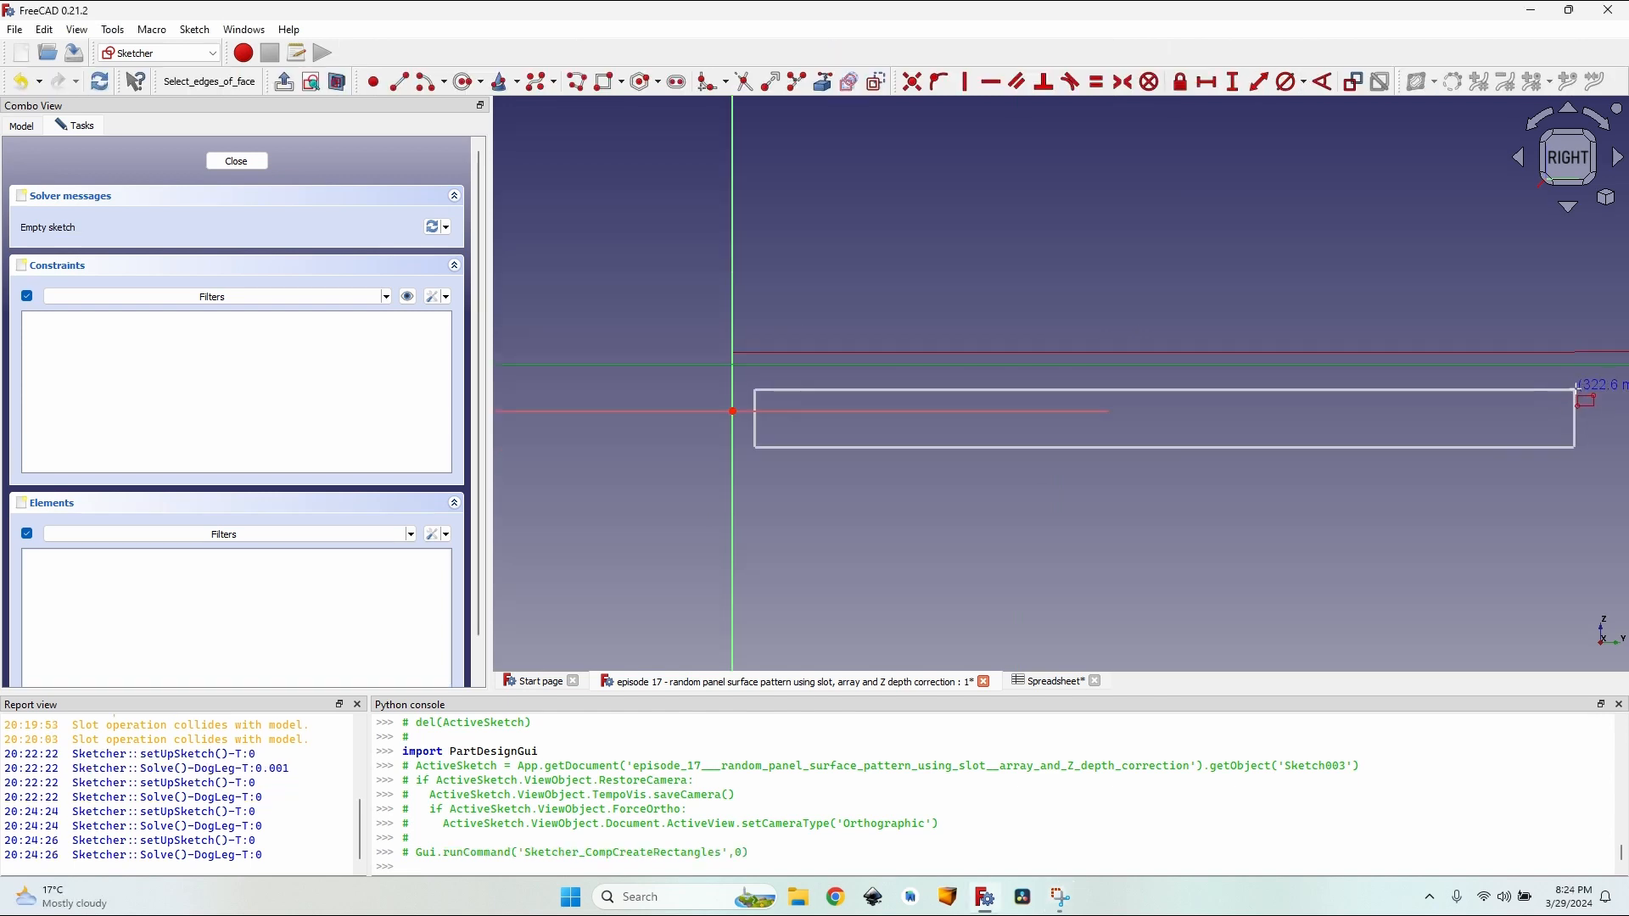
Step: Sketch a rectangle about 328 mm long across the horizontal axis and delete its upper edge
{"action": "left_click", "coordinate": [1586, 389]}
{"action": "scroll", "coordinate": [777, 408], "scroll_direction": "up", "scroll_amount": 2}
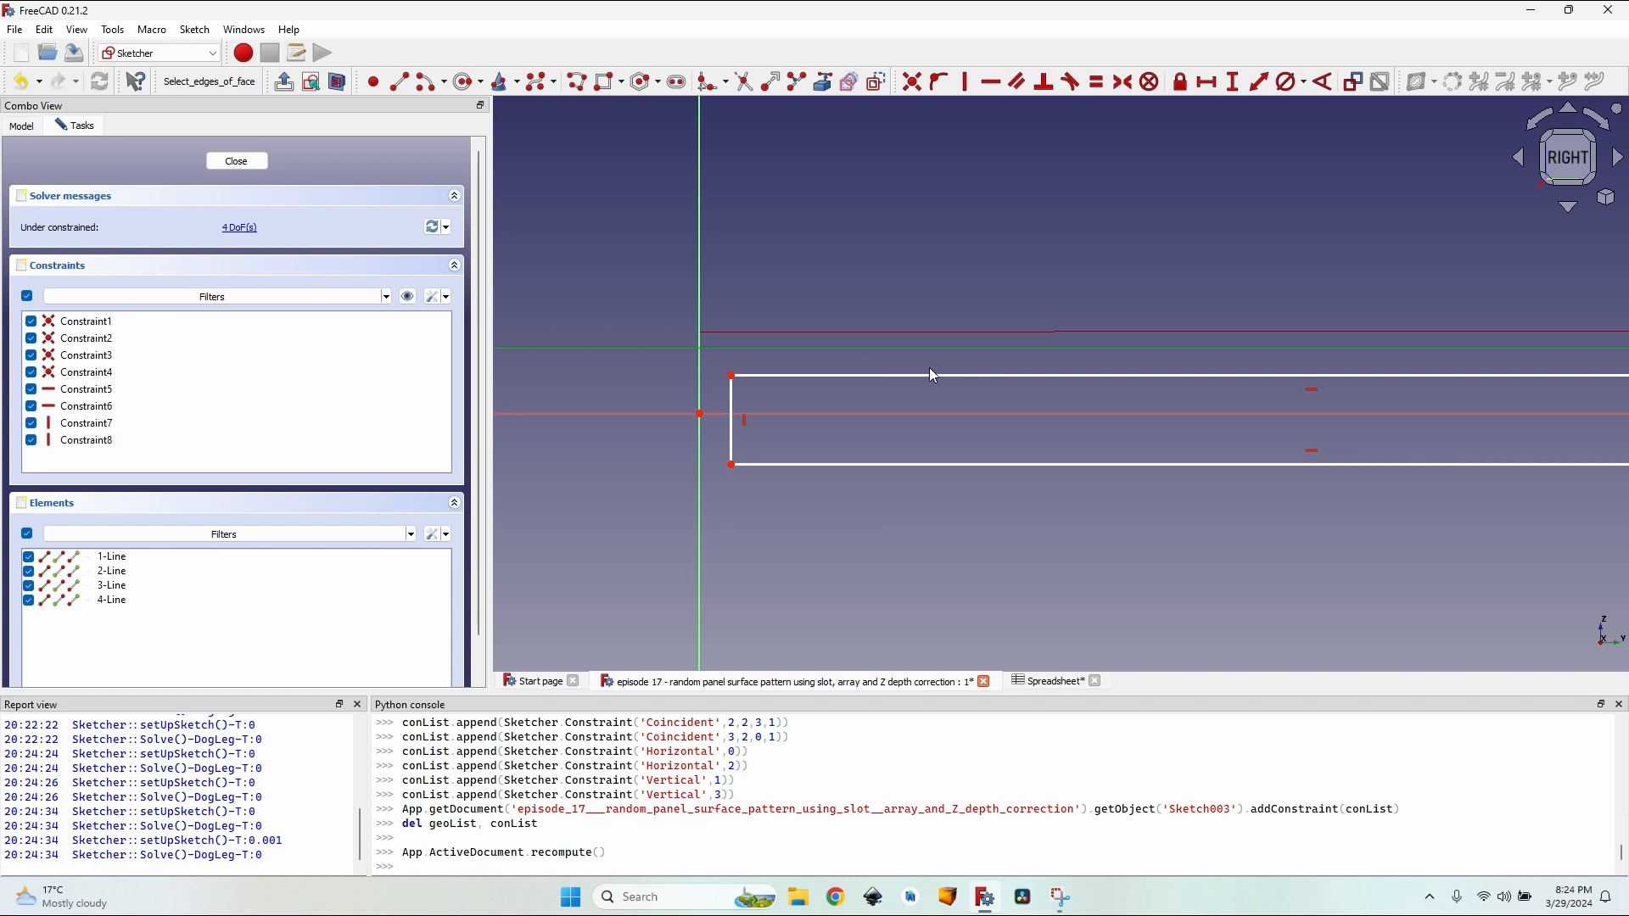
{"action": "scroll", "coordinate": [722, 383], "scroll_direction": "up", "scroll_amount": 2}
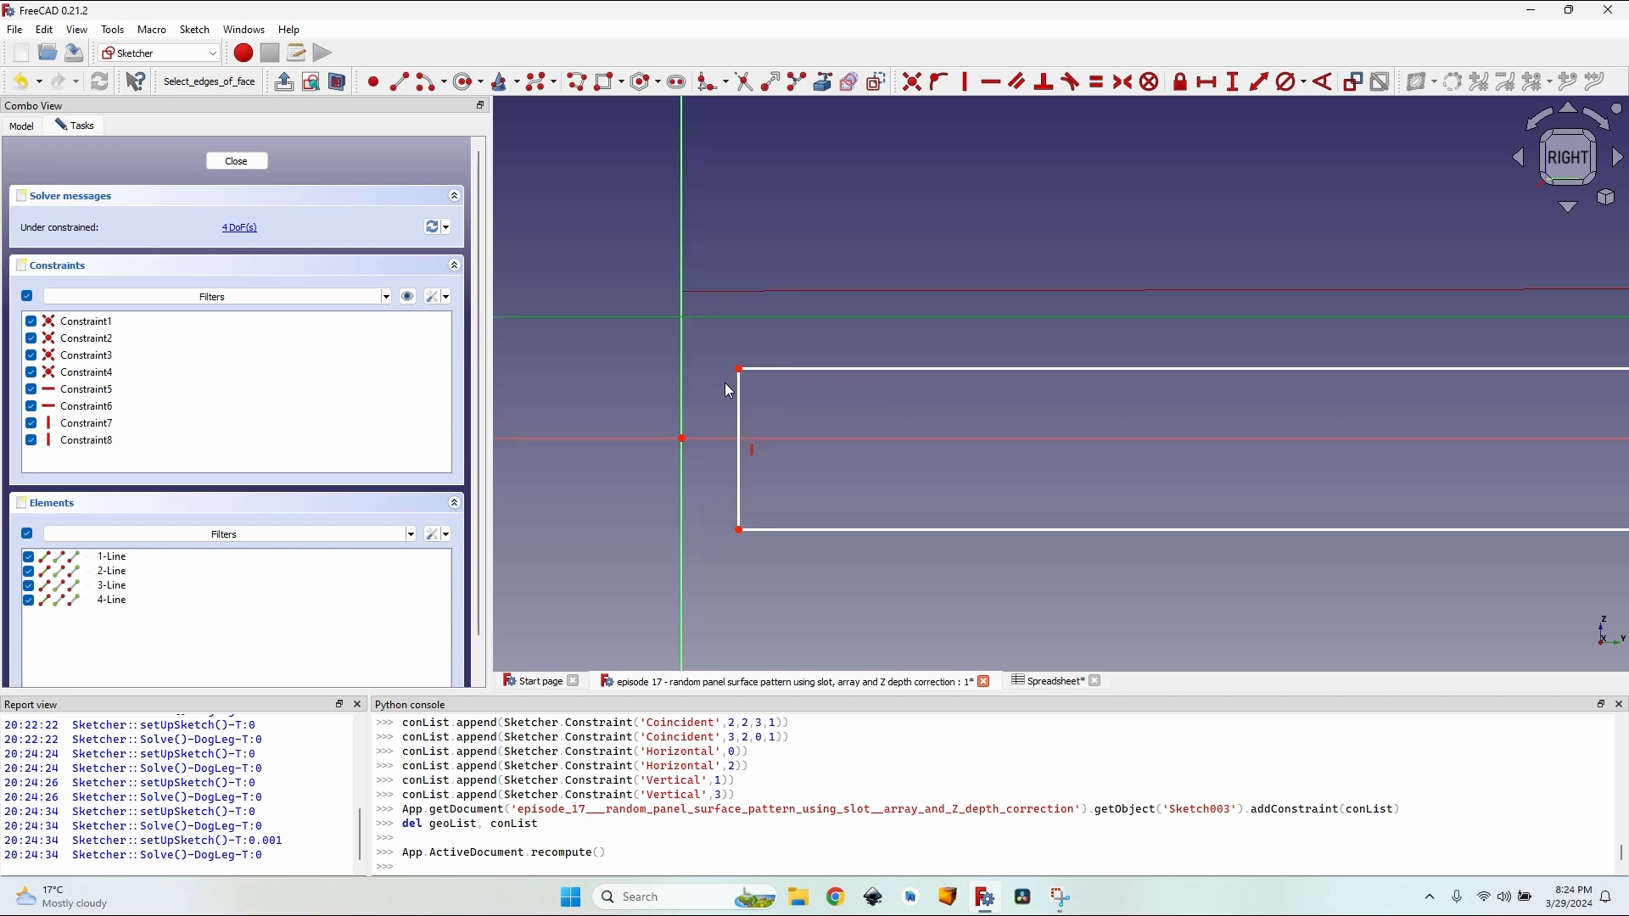
{"action": "left_click", "coordinate": [866, 370]}
{"action": "key", "text": "Delete"}
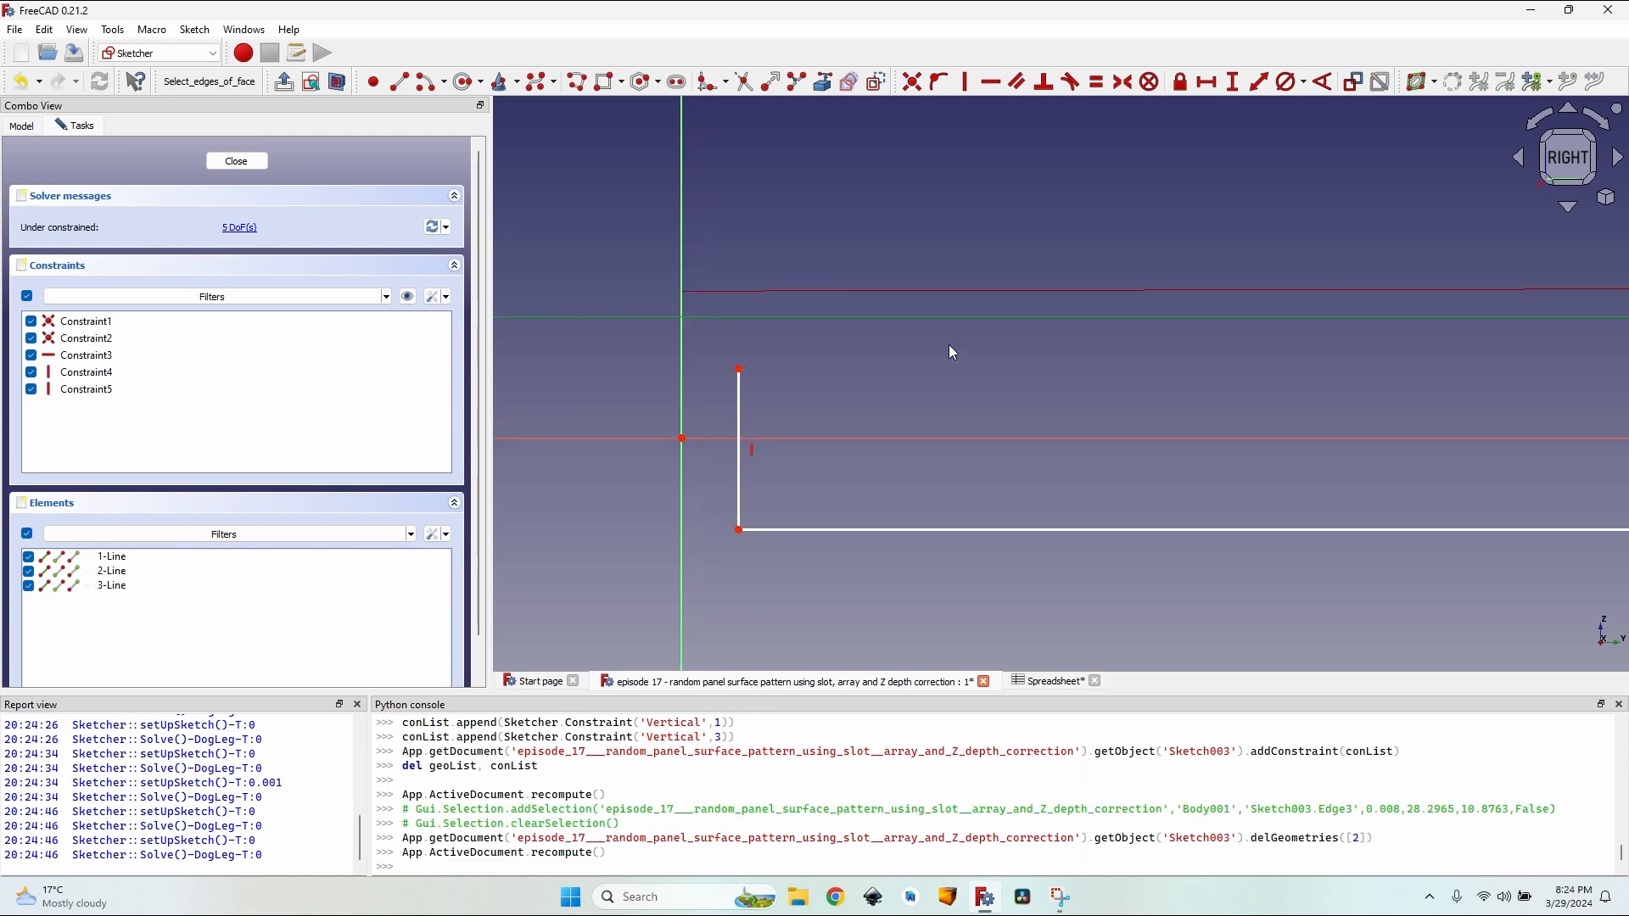
Step: Constrain the lower line's horizontal length with the formula Spreadsheet.board_length+2*Spreadsheet.y_offset_distance
{"action": "scroll", "coordinate": [967, 365], "scroll_direction": "down", "scroll_amount": 3}
{"action": "middle_click_drag", "start_coordinate": [1300, 389], "coordinate": [1122, 404]}
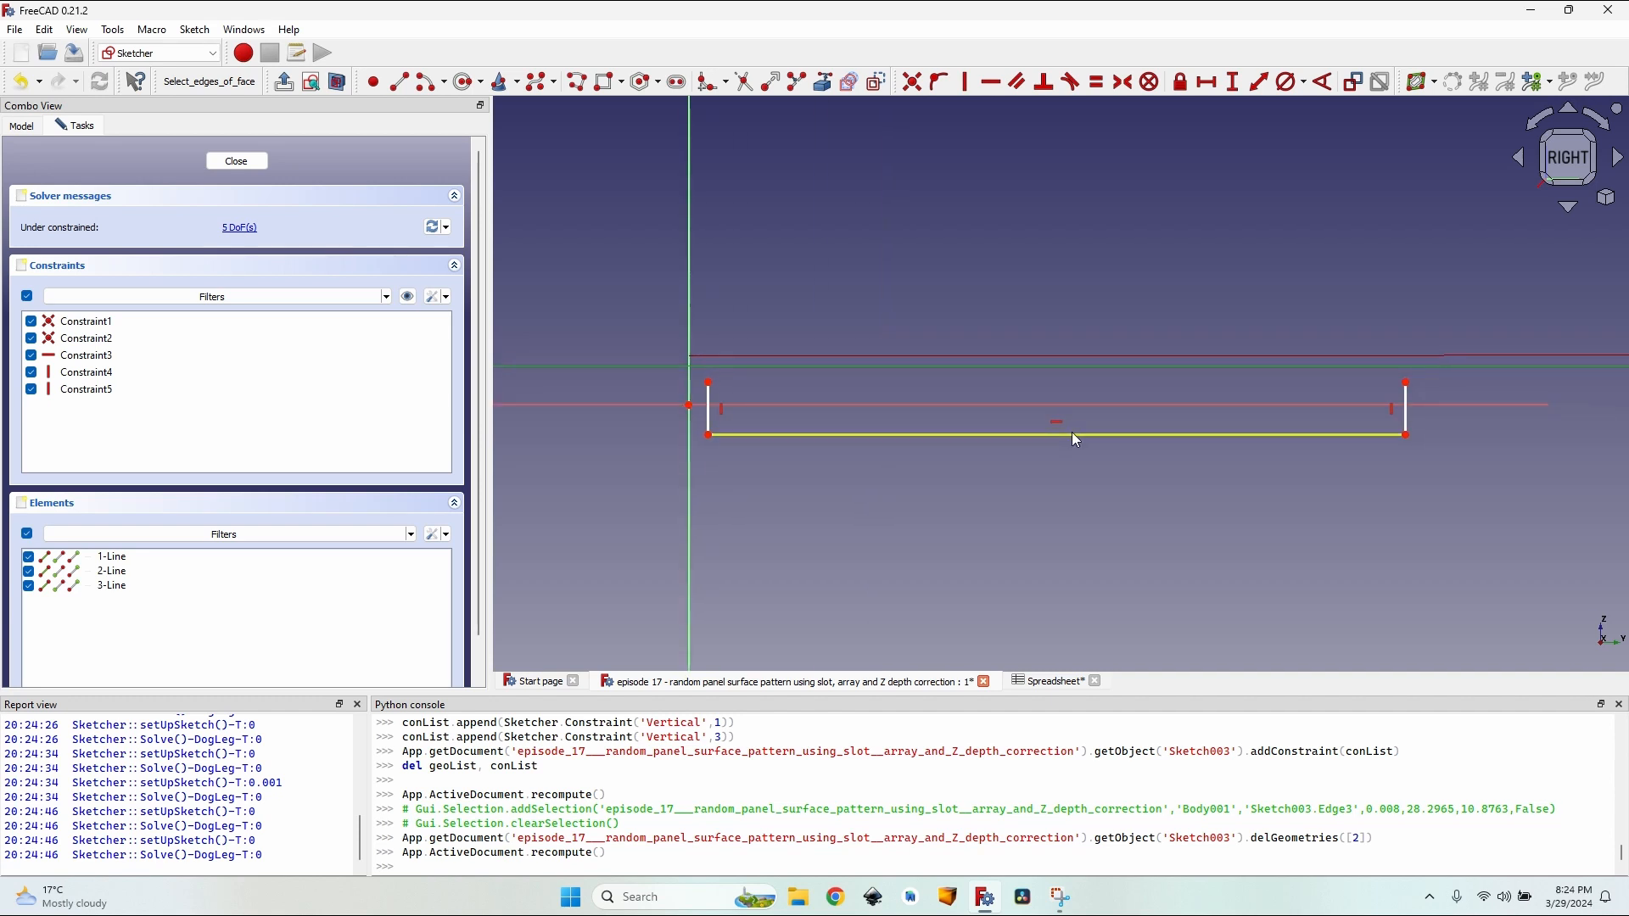
{"action": "left_click", "coordinate": [1072, 436]}
{"action": "key", "text": "l"}
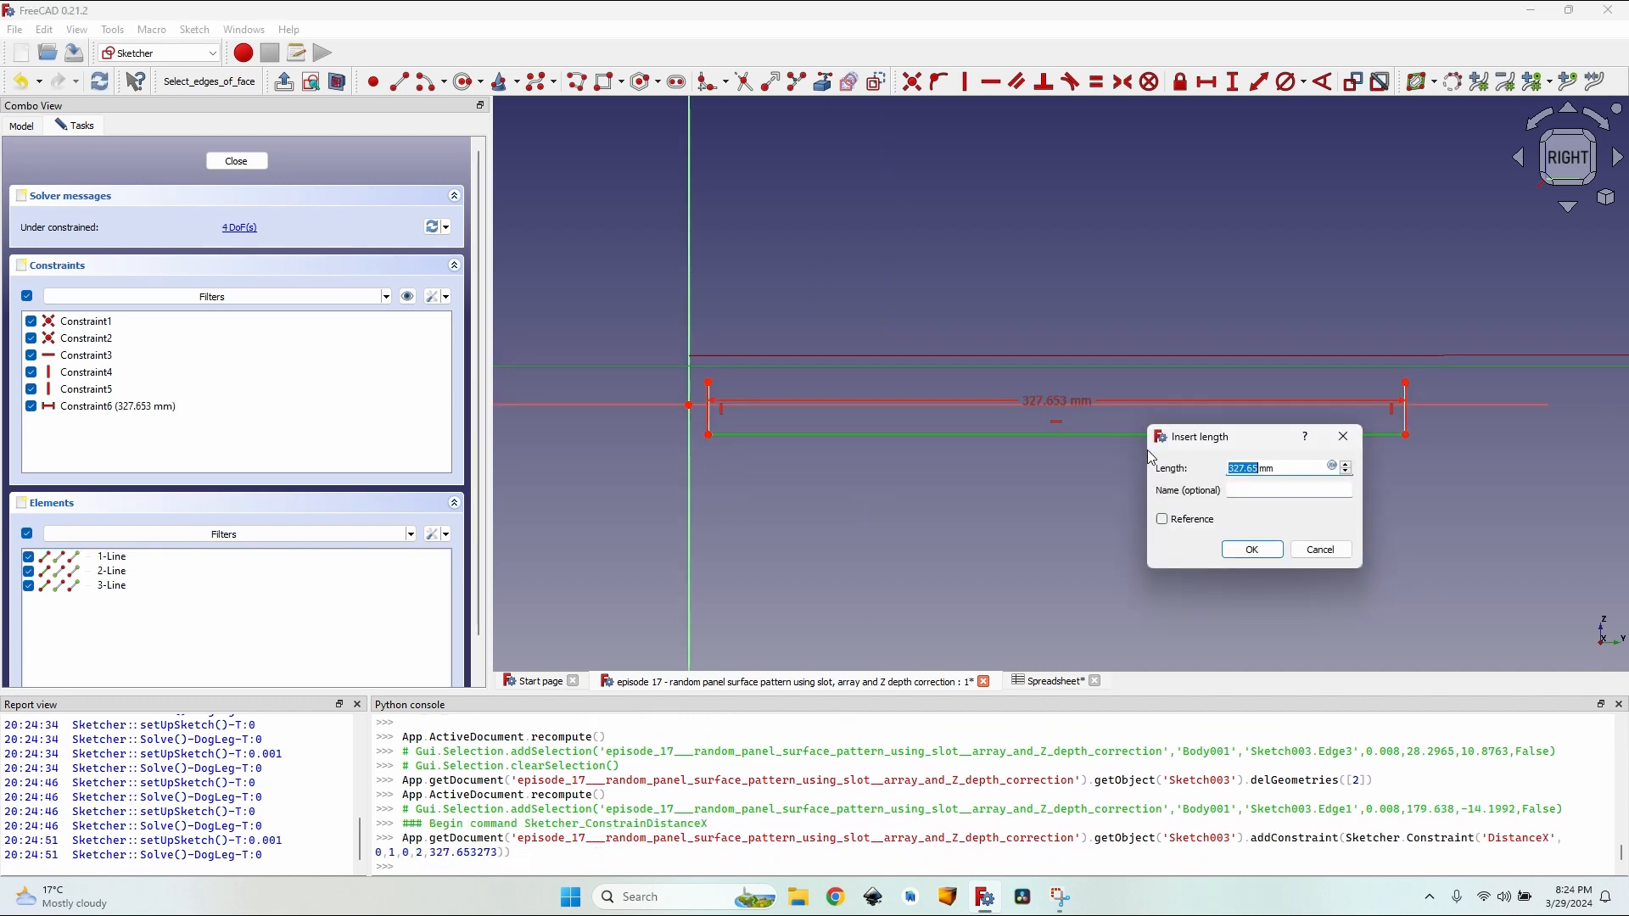
{"action": "key", "text": "equal"}
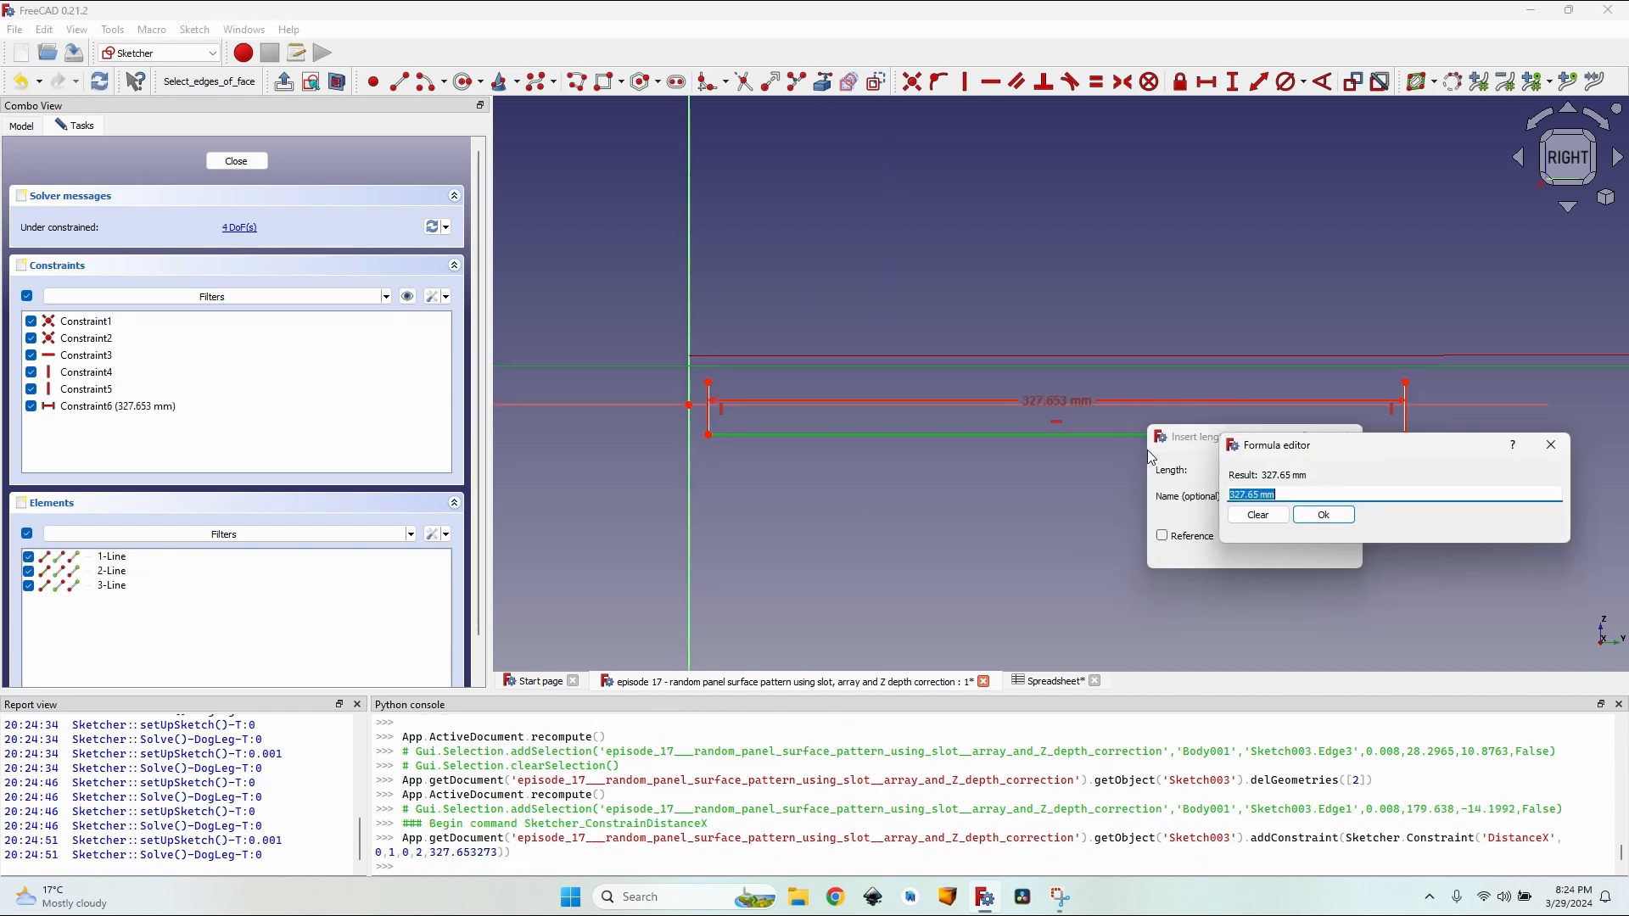
{"action": "type", "text": "Spreadsheet."}
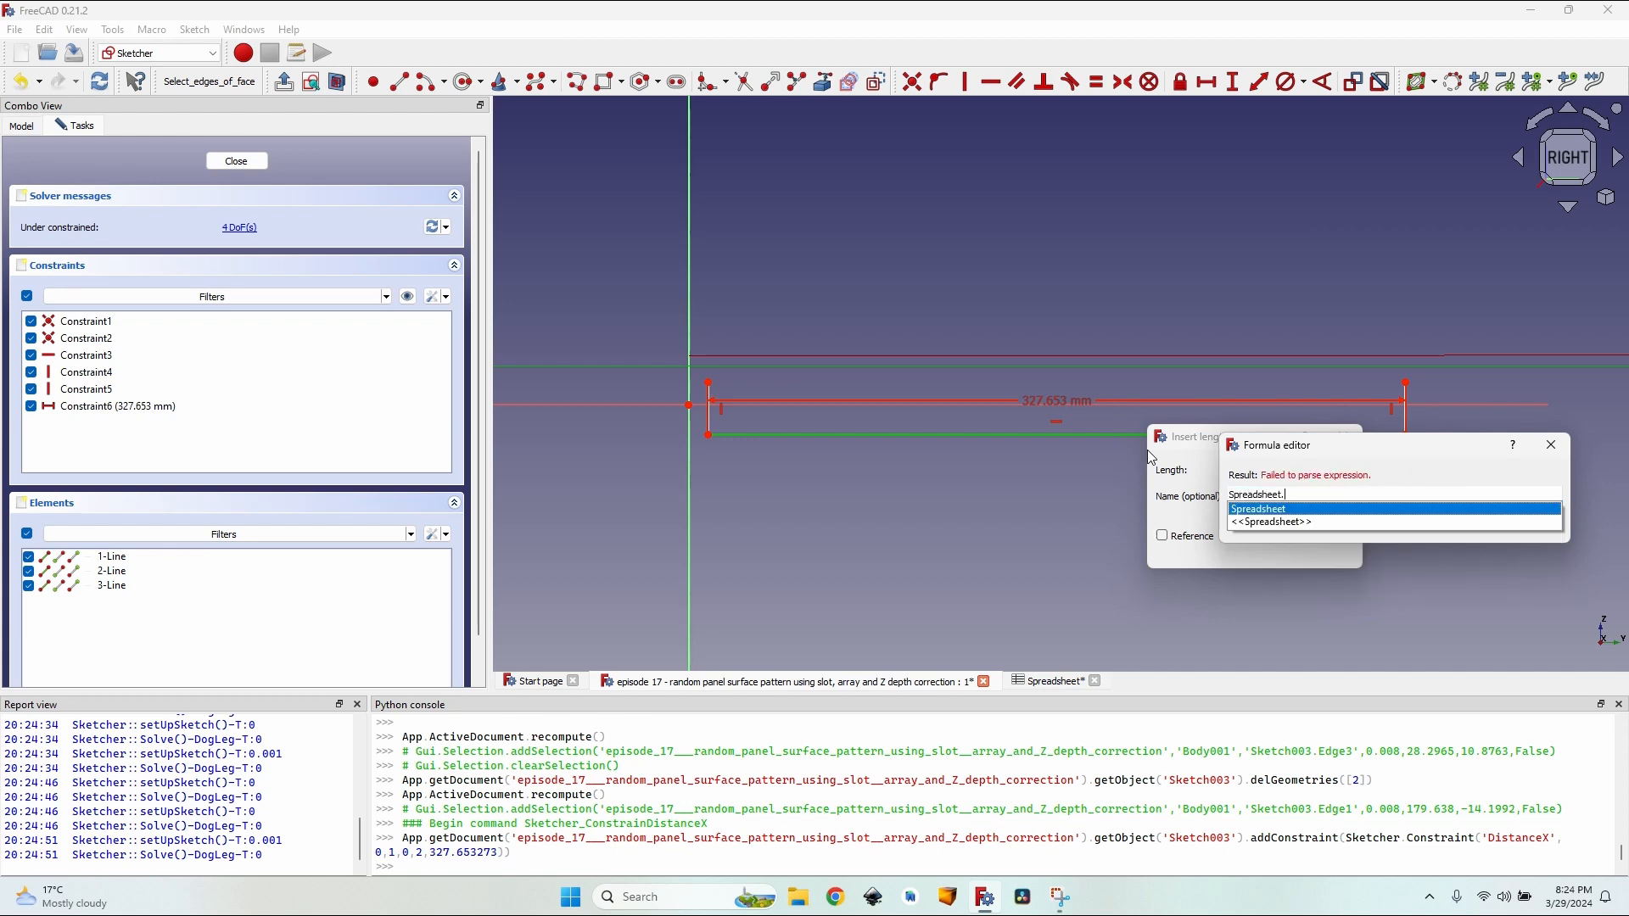
{"action": "type", "text": "board"}
{"action": "key", "text": "Down"}
{"action": "key", "text": "Down"}
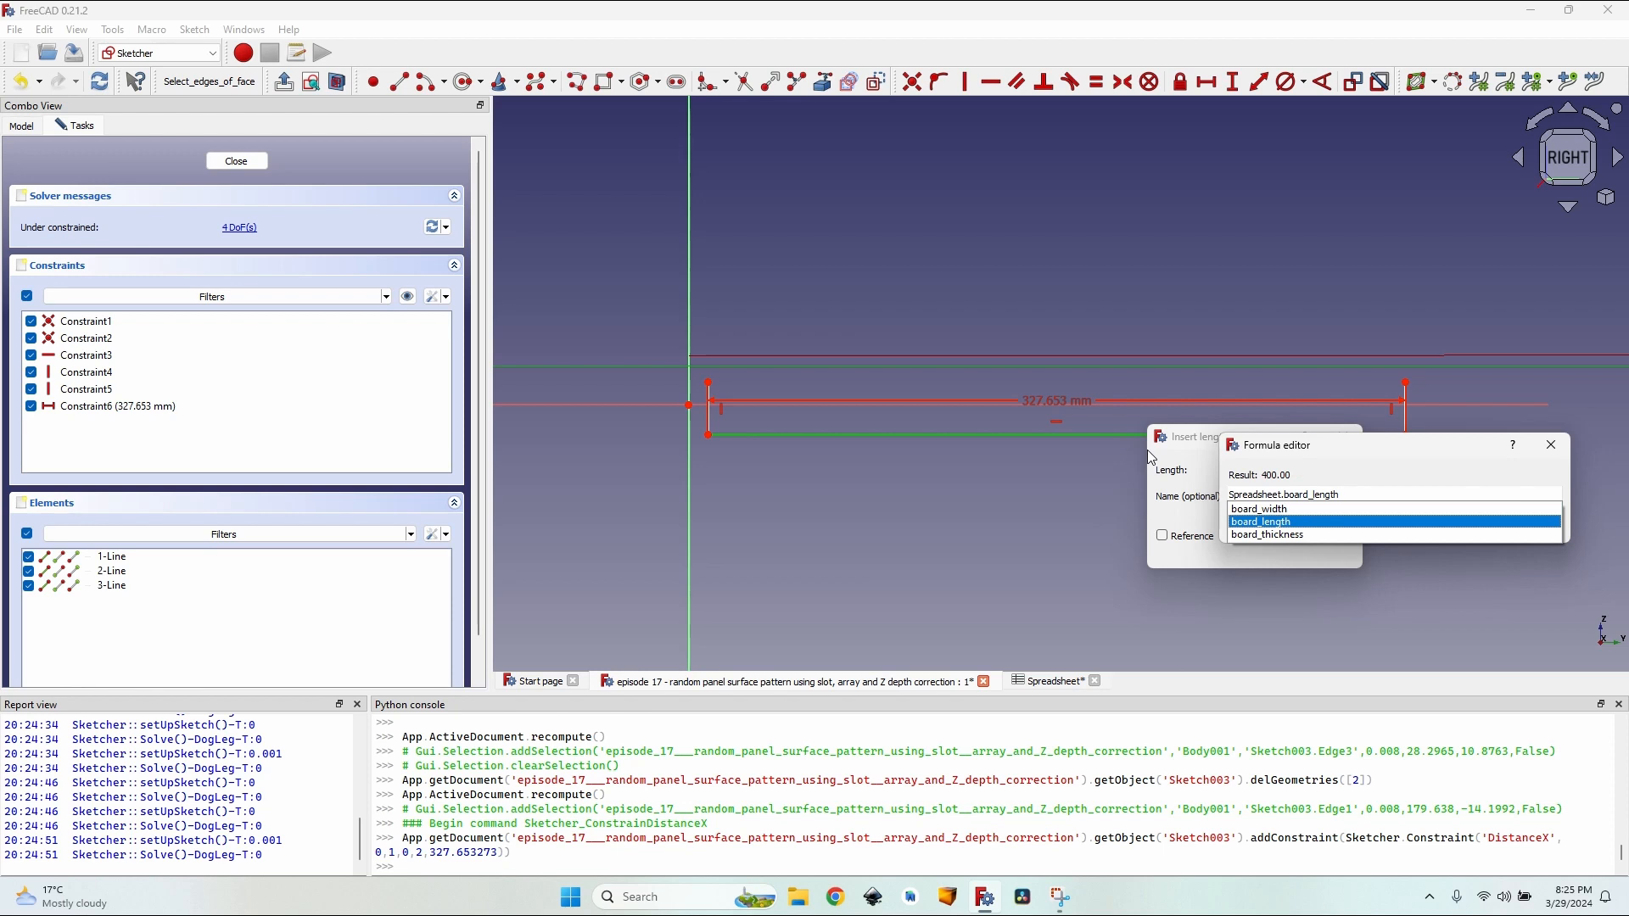
{"action": "type", "text": "+2*"}
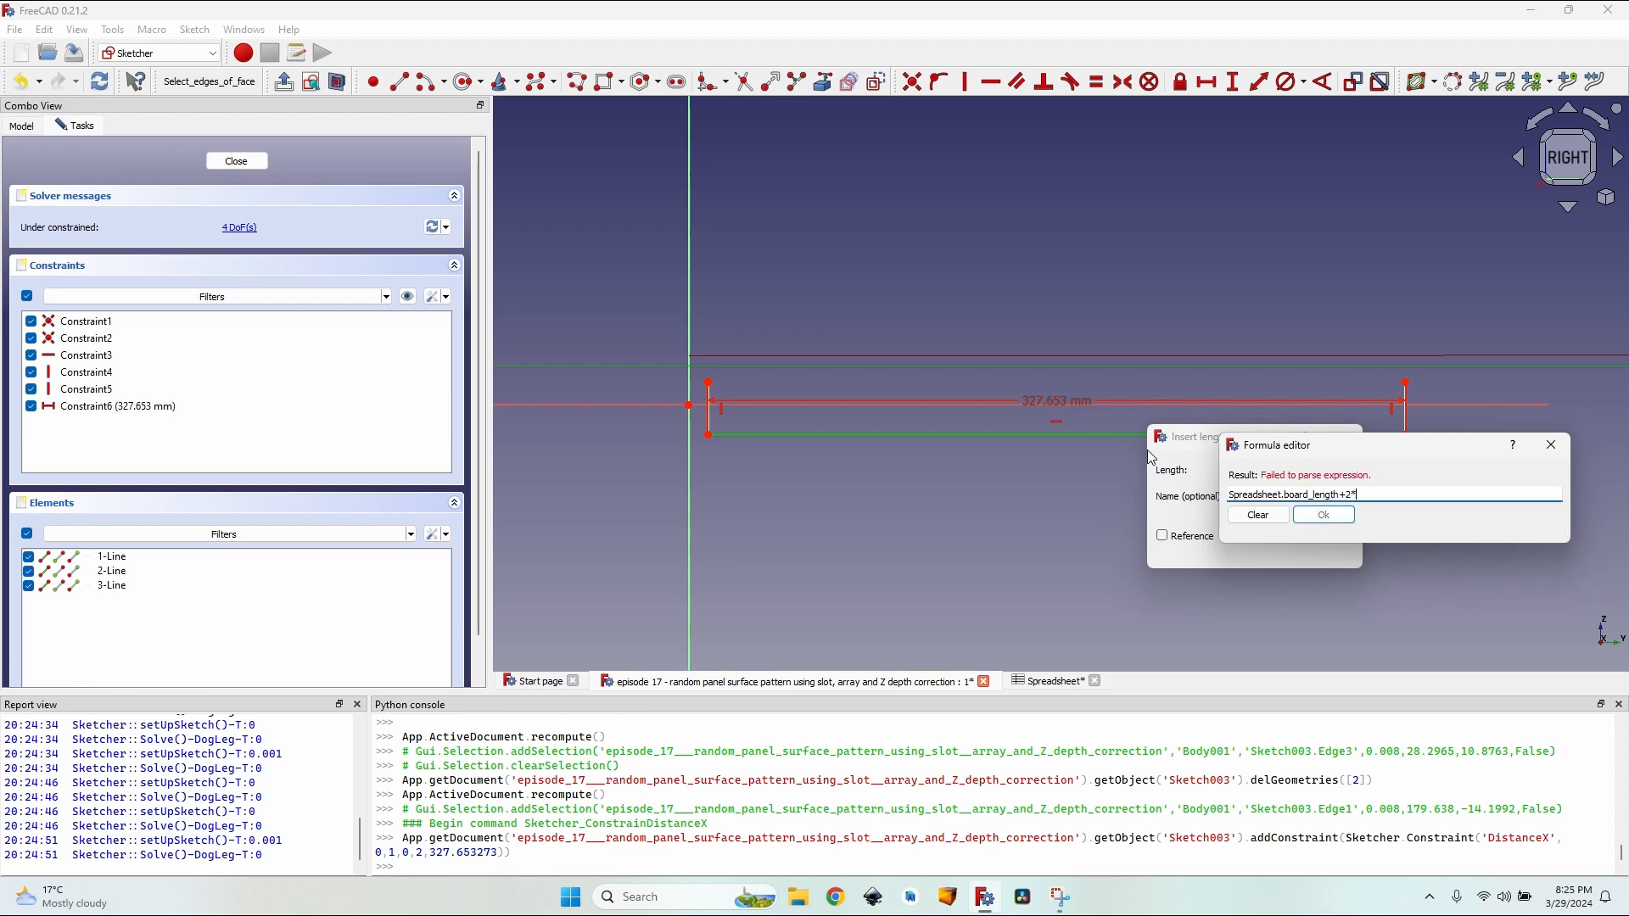
{"action": "type", "text": "Spreadsheet."}
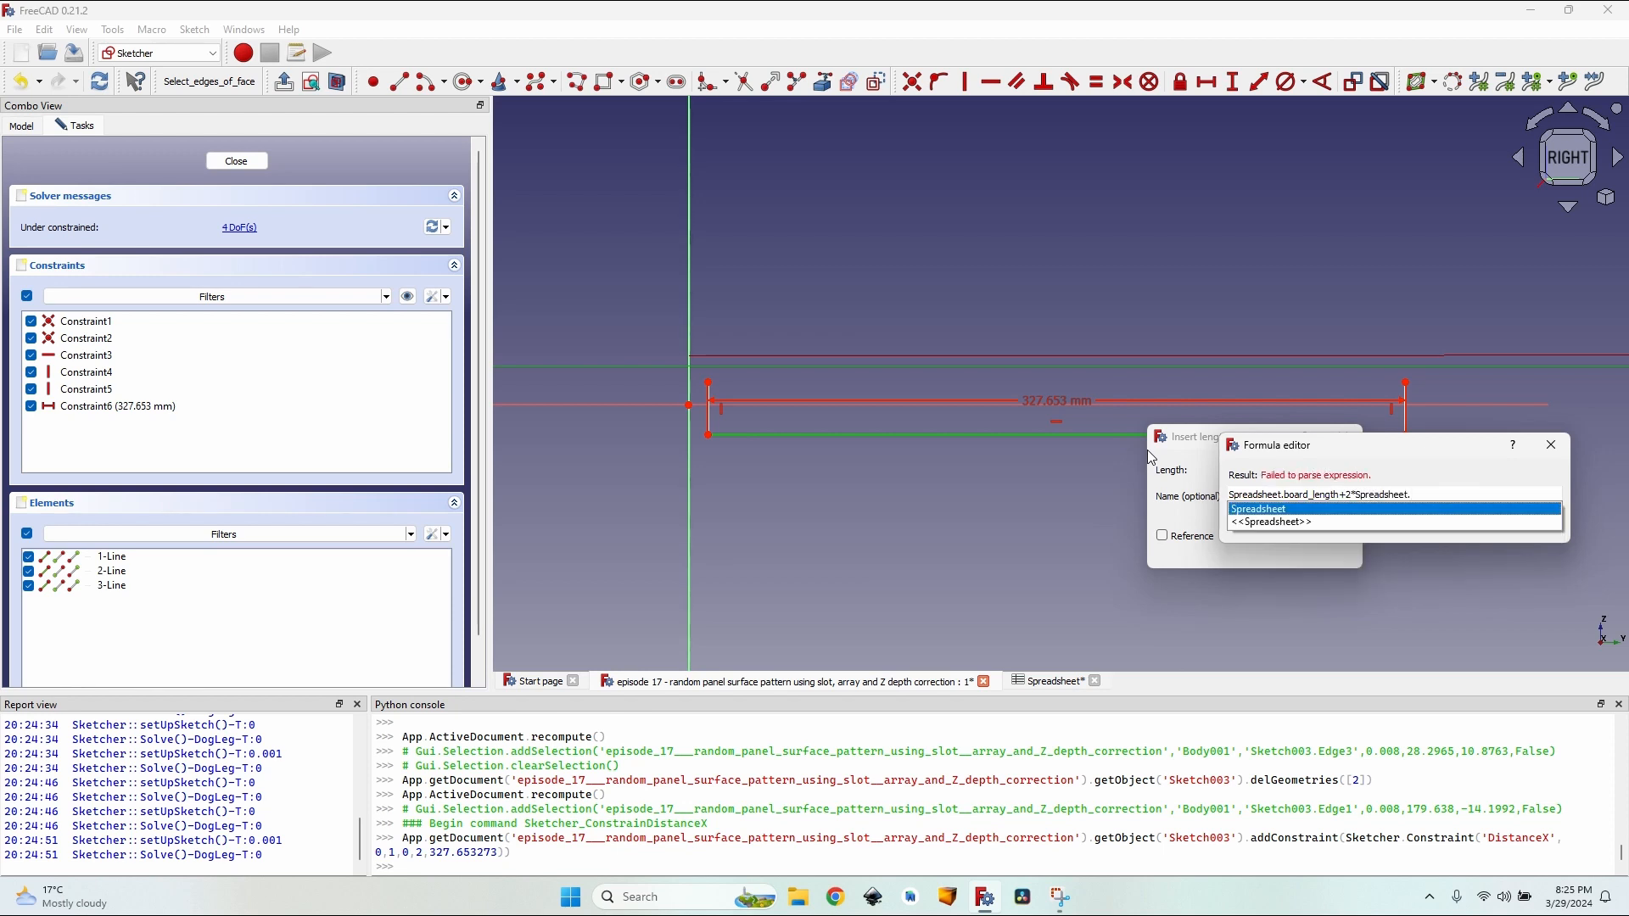
{"action": "type", "text": "y_"}
{"action": "key", "text": "Down"}
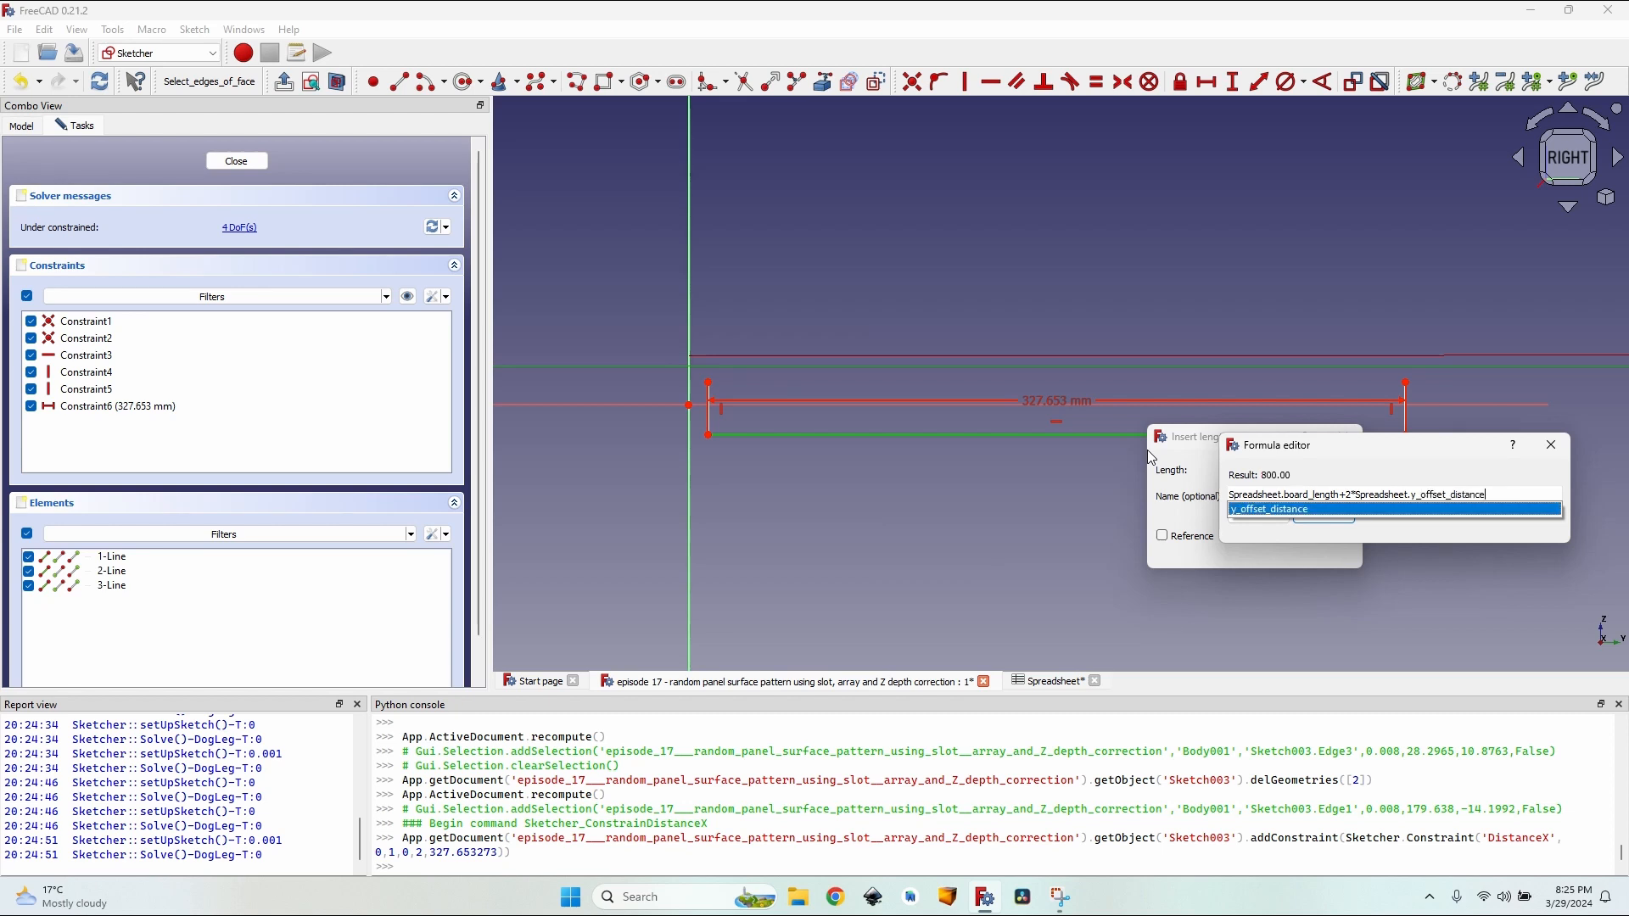
{"action": "key", "text": "Return"}
{"action": "key", "text": "Return"}
{"action": "key", "text": "Return"}
{"action": "scroll", "coordinate": [1073, 475], "scroll_direction": "down", "scroll_amount": 5}
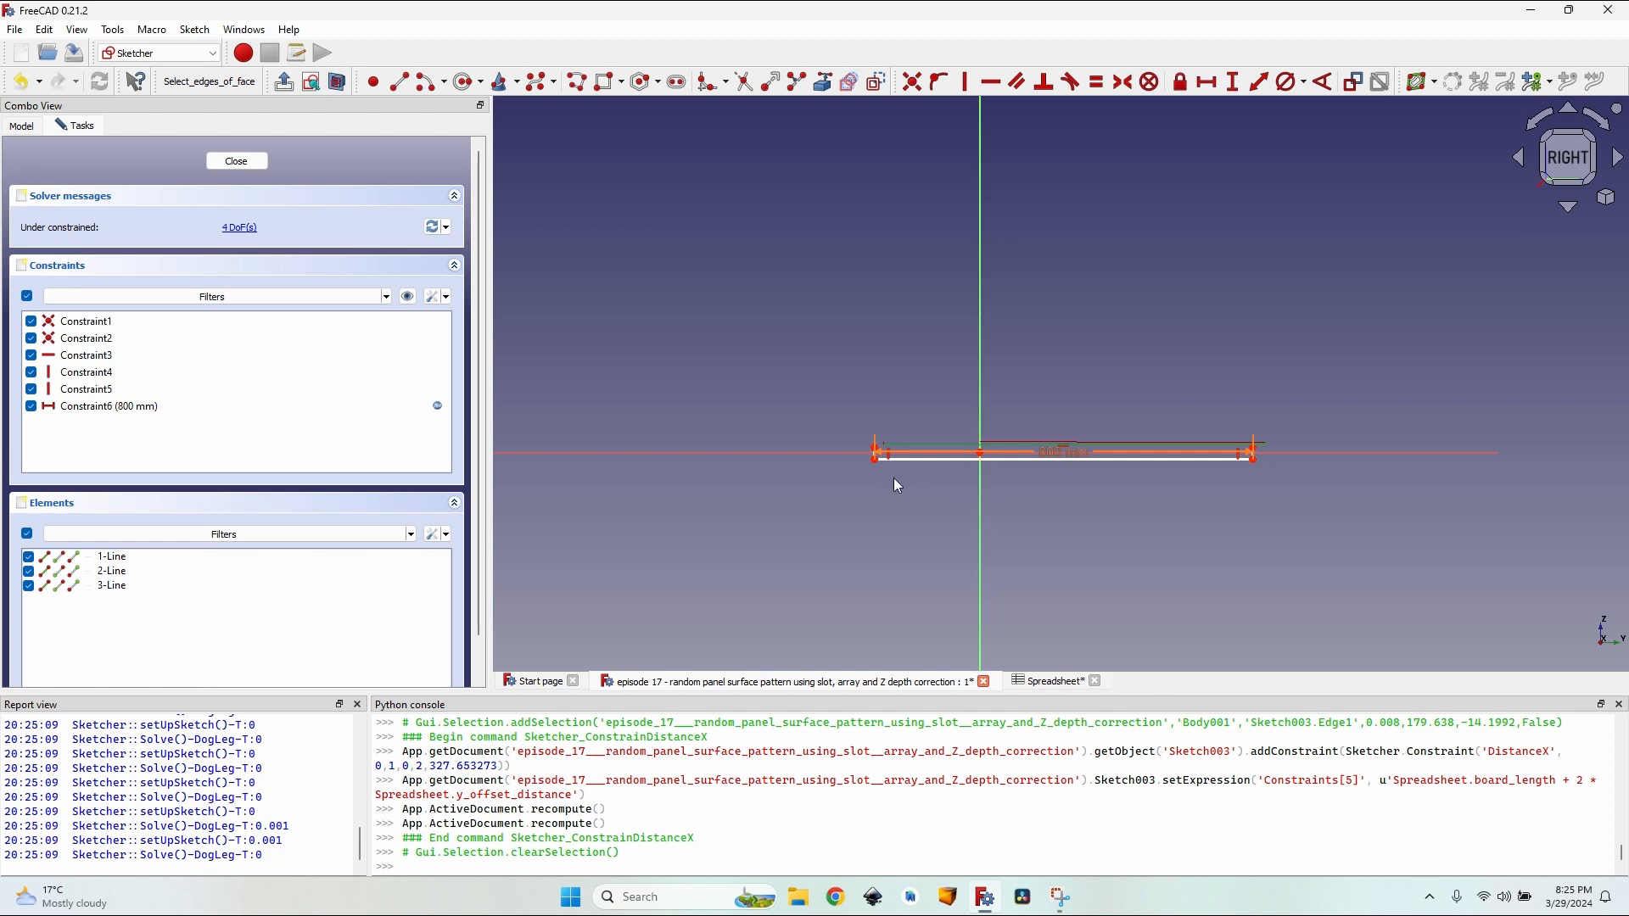
Step: Reposition the lower line and the left side's upper endpoint freehand, and make the two vertical lines equal in length
{"action": "scroll", "coordinate": [978, 499], "scroll_direction": "up", "scroll_amount": 5}
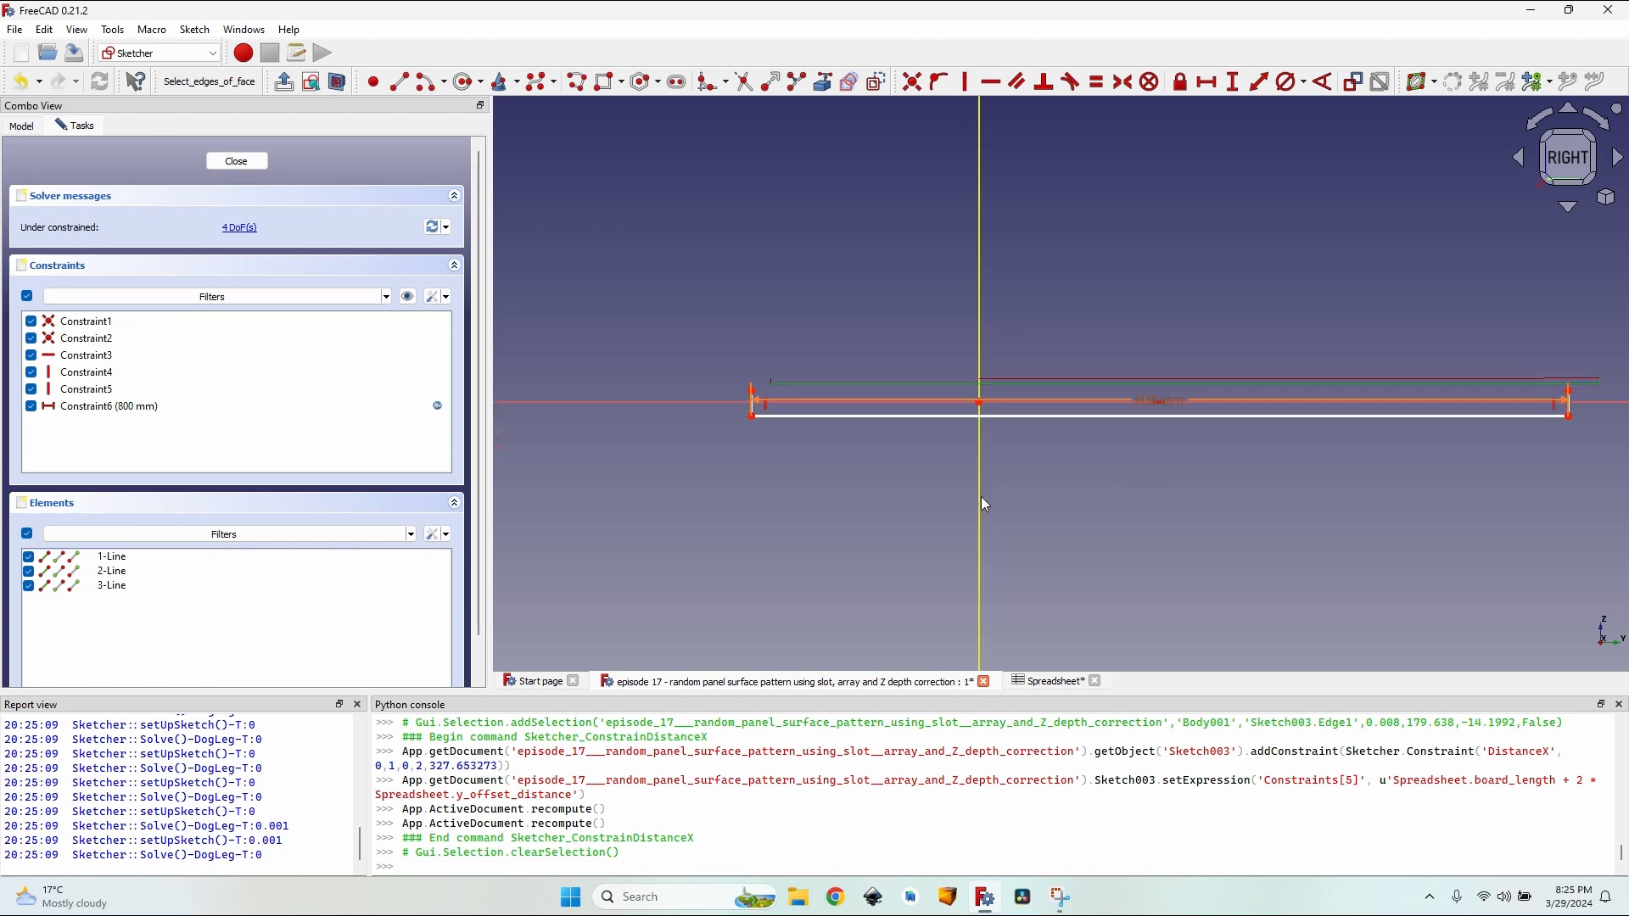
{"action": "scroll", "coordinate": [853, 455], "scroll_direction": "up", "scroll_amount": 5}
{"action": "left_click", "coordinate": [934, 455]}
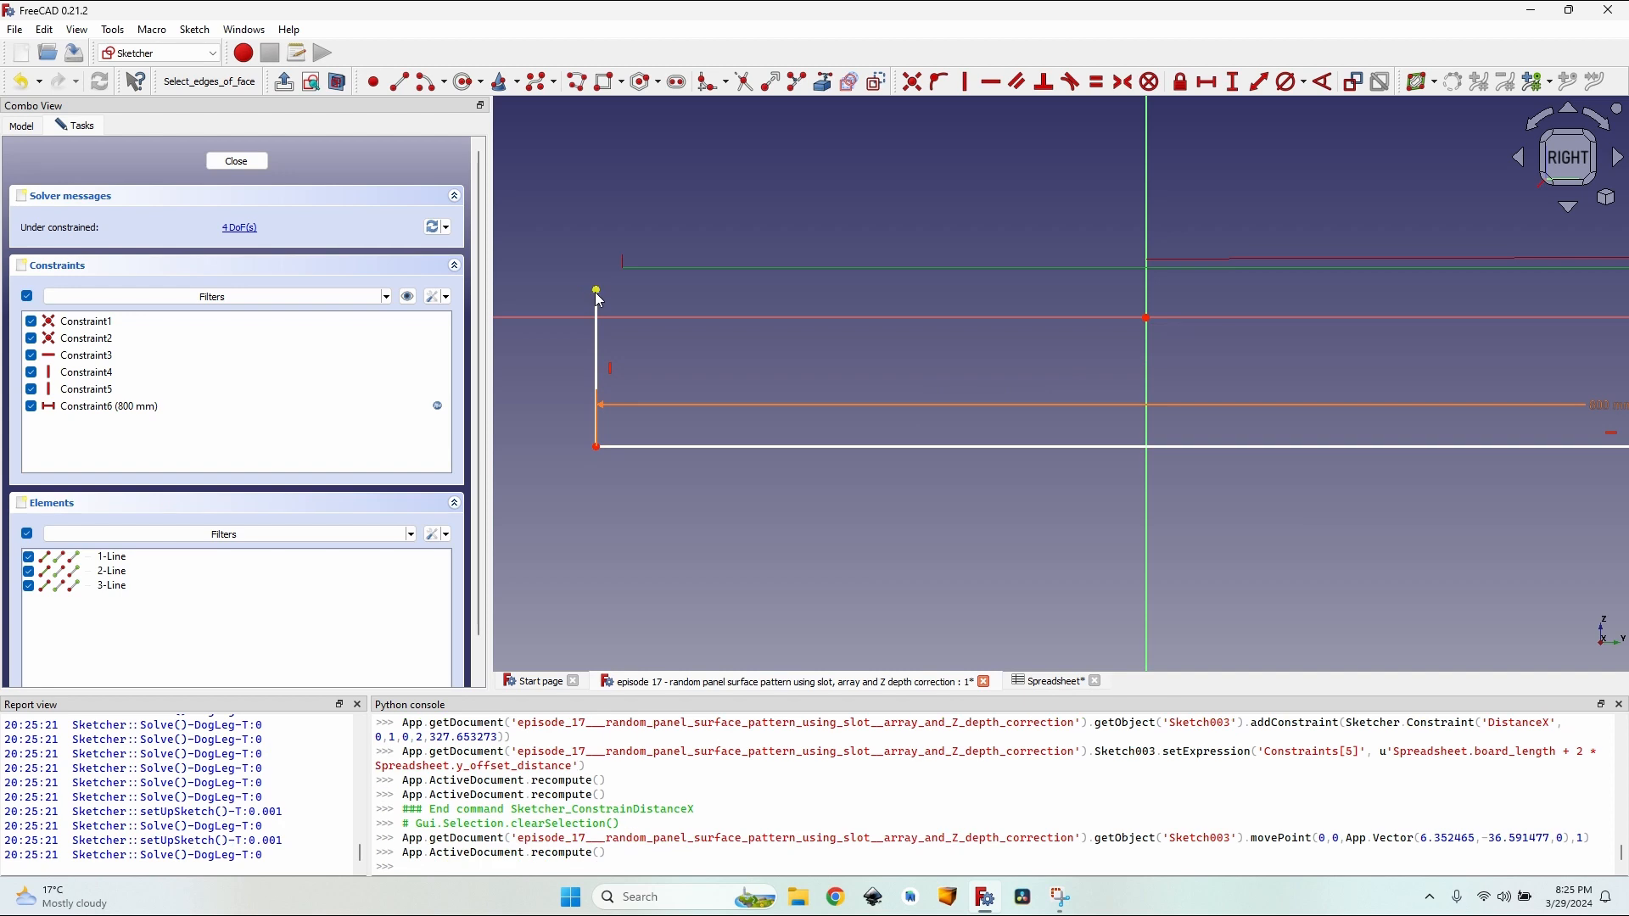
{"action": "left_click_drag", "start_coordinate": [597, 289], "coordinate": [652, 348]}
{"action": "scroll", "coordinate": [893, 373], "scroll_direction": "down", "scroll_amount": 5}
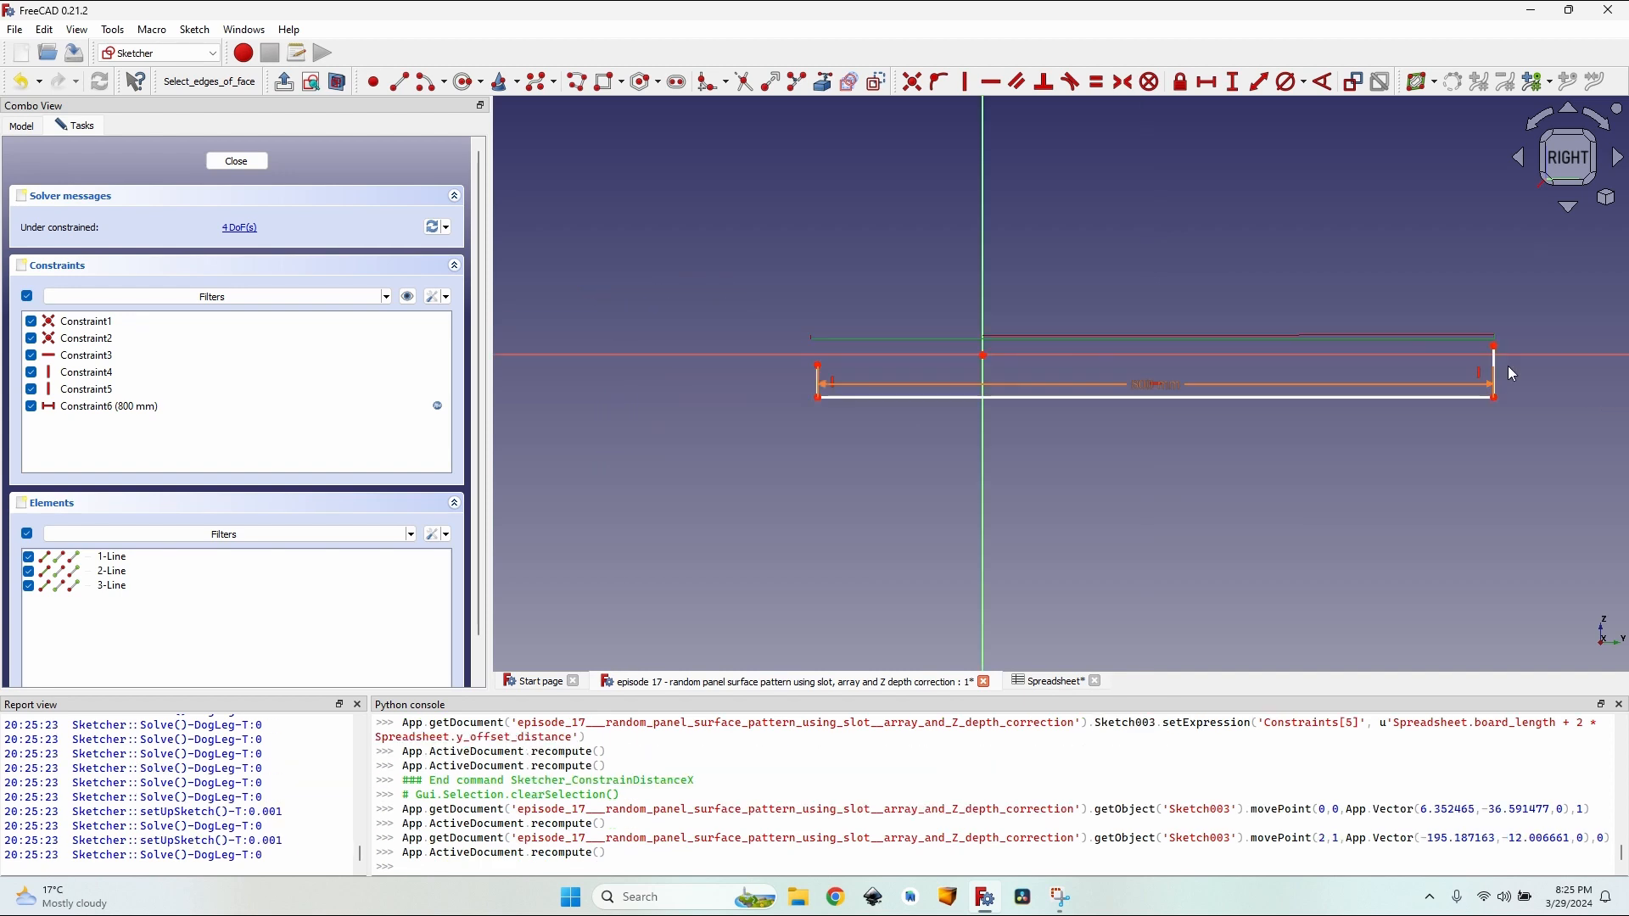
{"action": "left_click", "coordinate": [1495, 364]}
{"action": "left_click", "coordinate": [818, 381]}
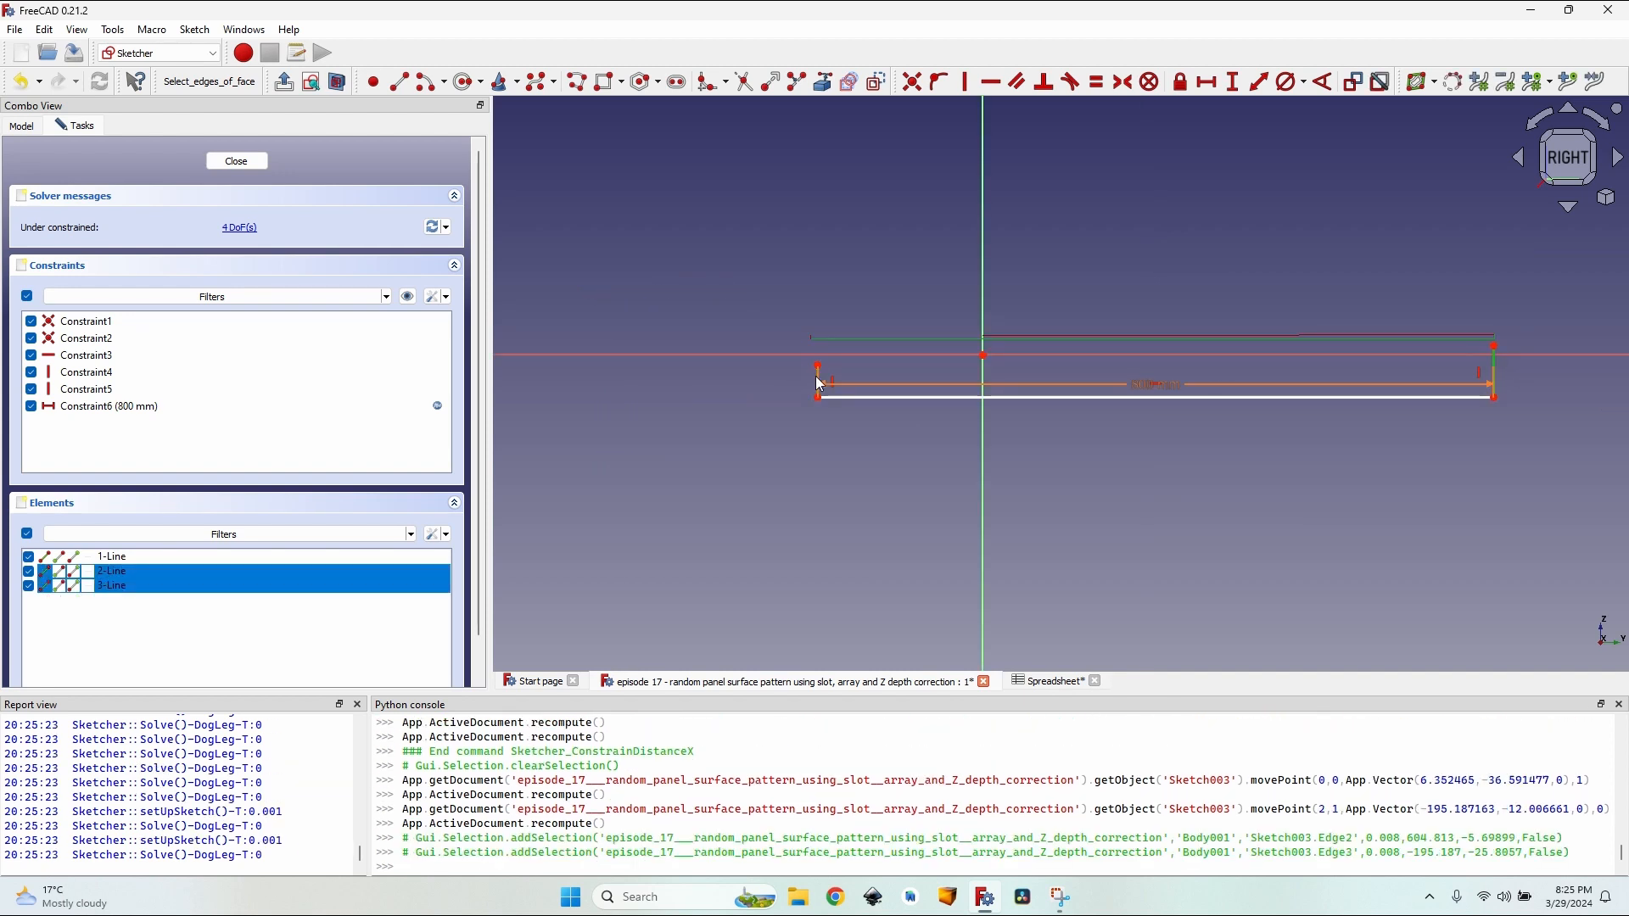
{"action": "key", "text": "e"}
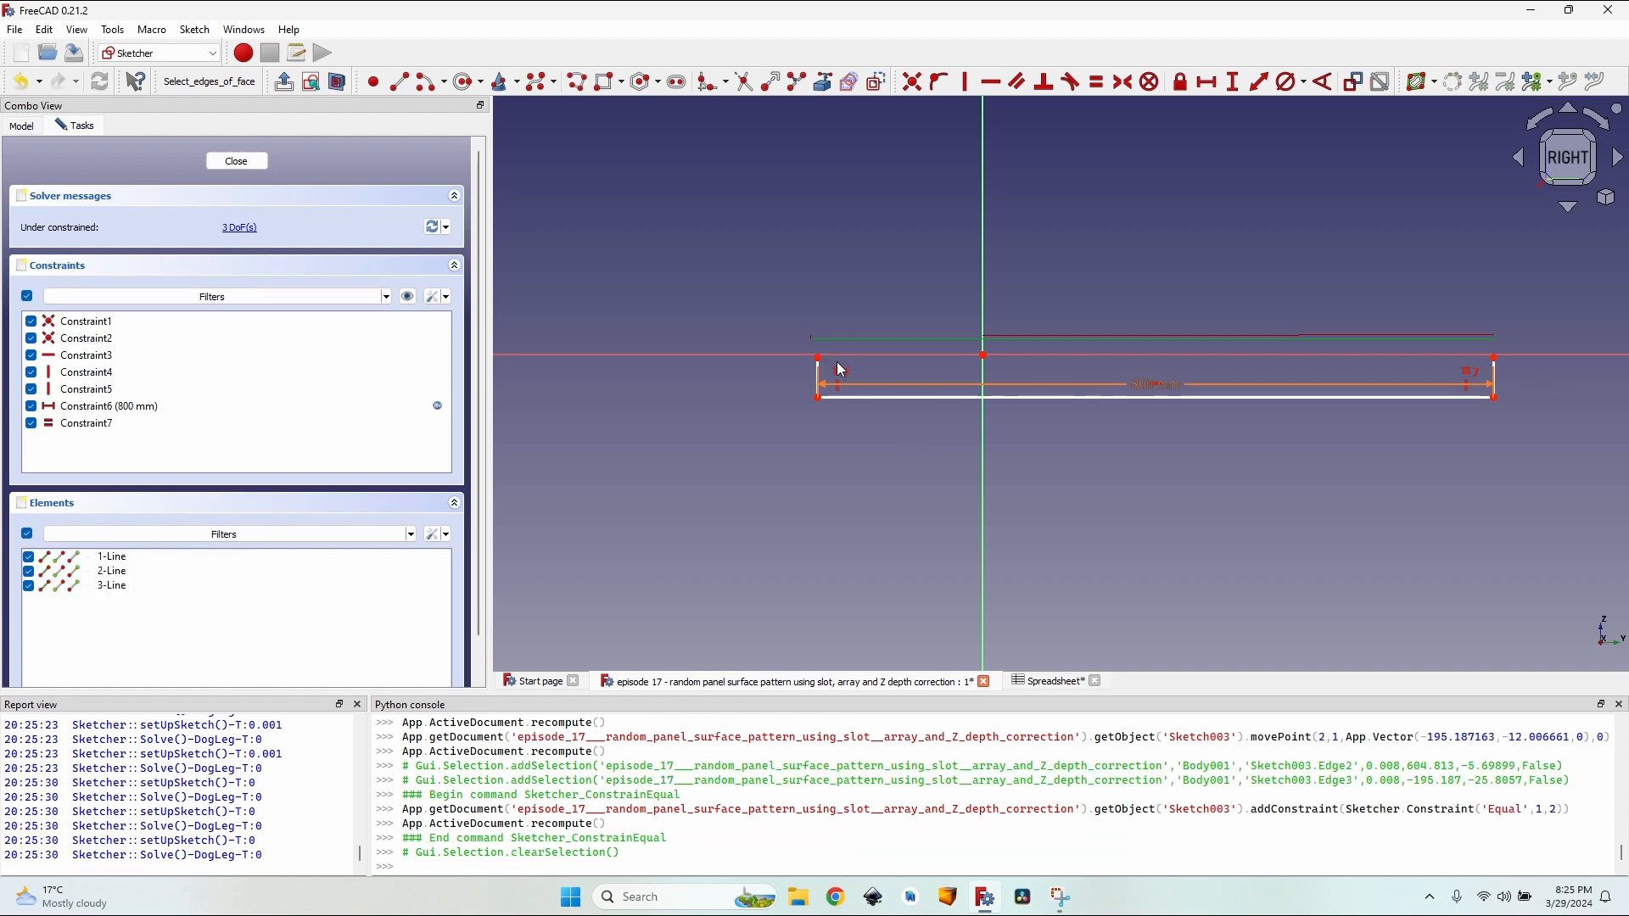
Step: Constrain the vertical distance between the left line's upper endpoint and the origin to 0 mm
{"action": "scroll", "coordinate": [900, 358], "scroll_direction": "up", "scroll_amount": 5}
{"action": "left_click", "coordinate": [698, 347]}
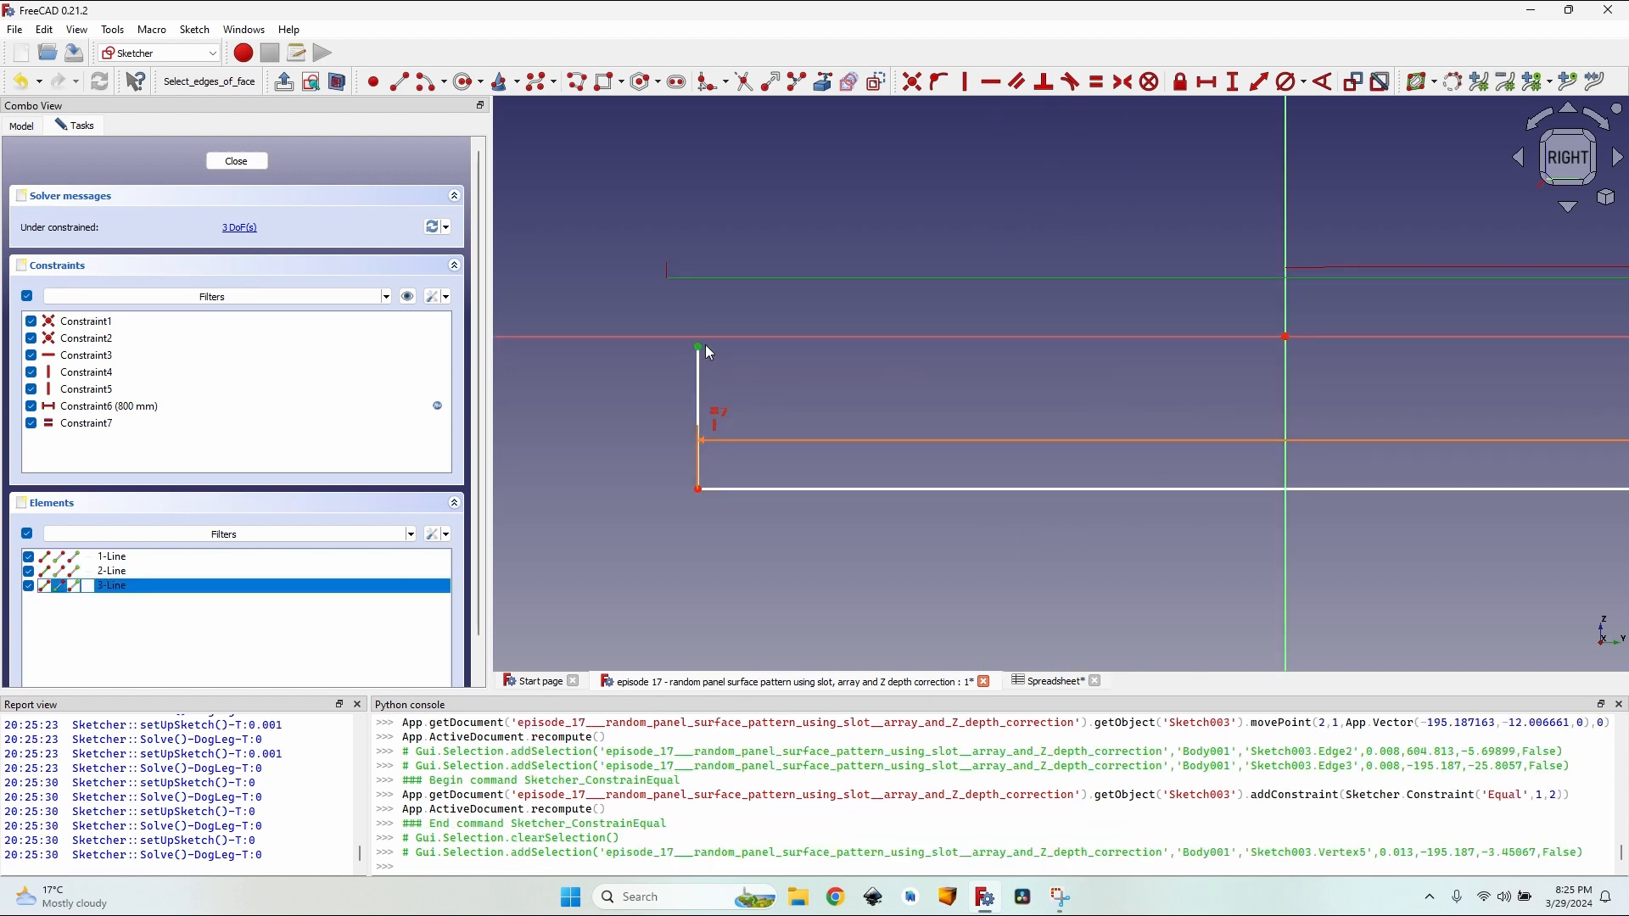
{"action": "left_click", "coordinate": [1286, 337]}
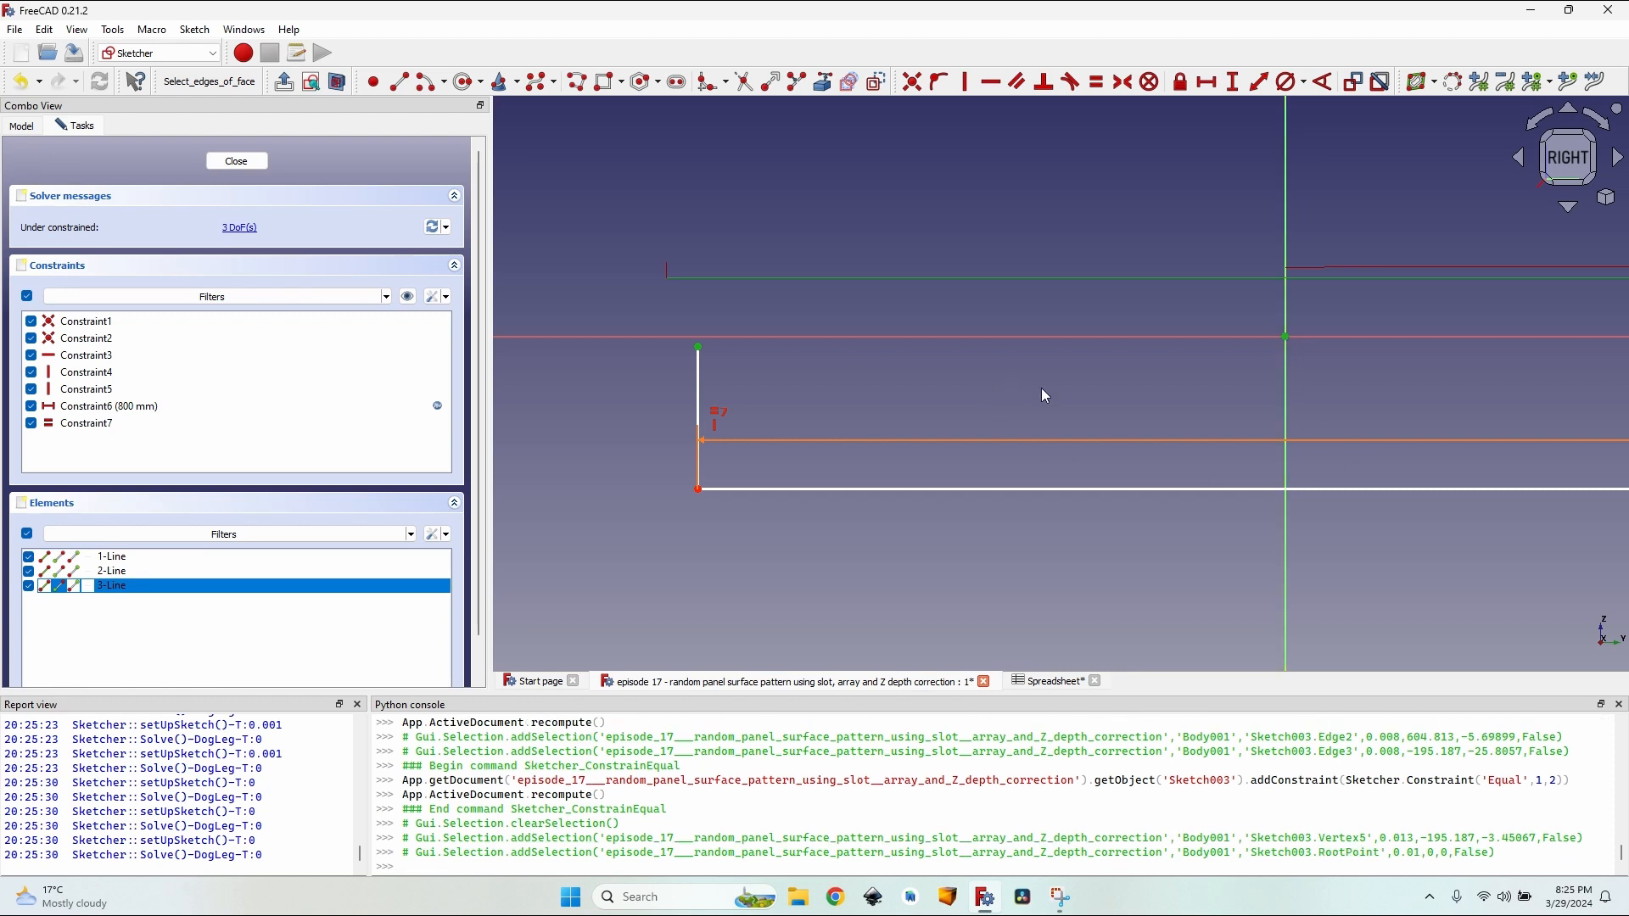
{"action": "key", "text": "i"}
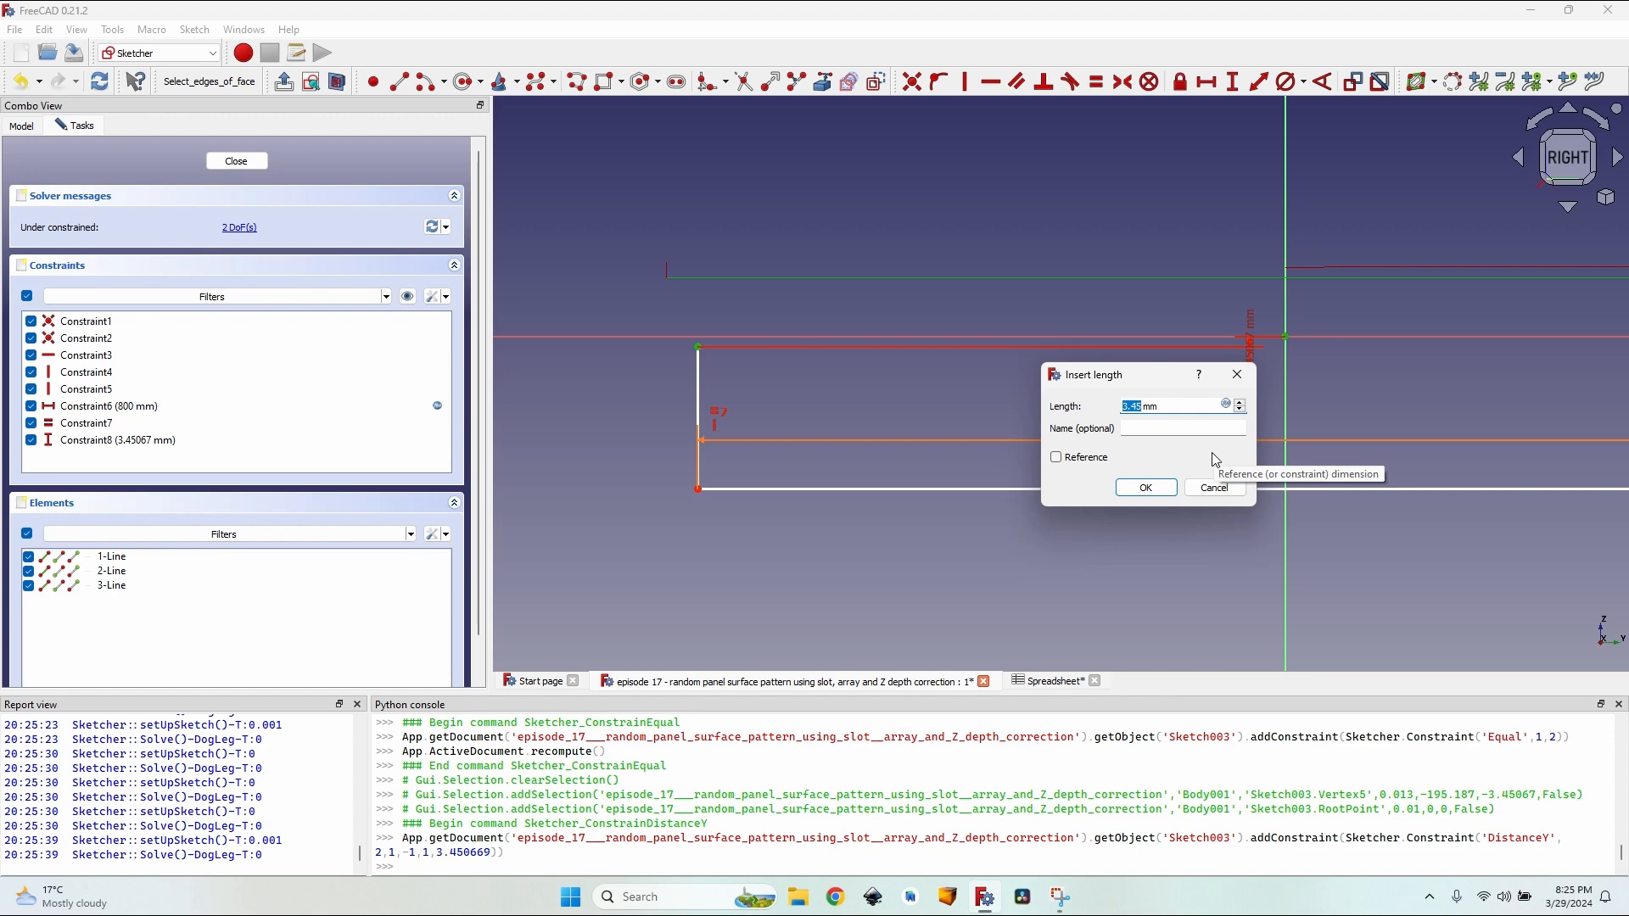
{"action": "left_click", "coordinate": [1145, 487]}
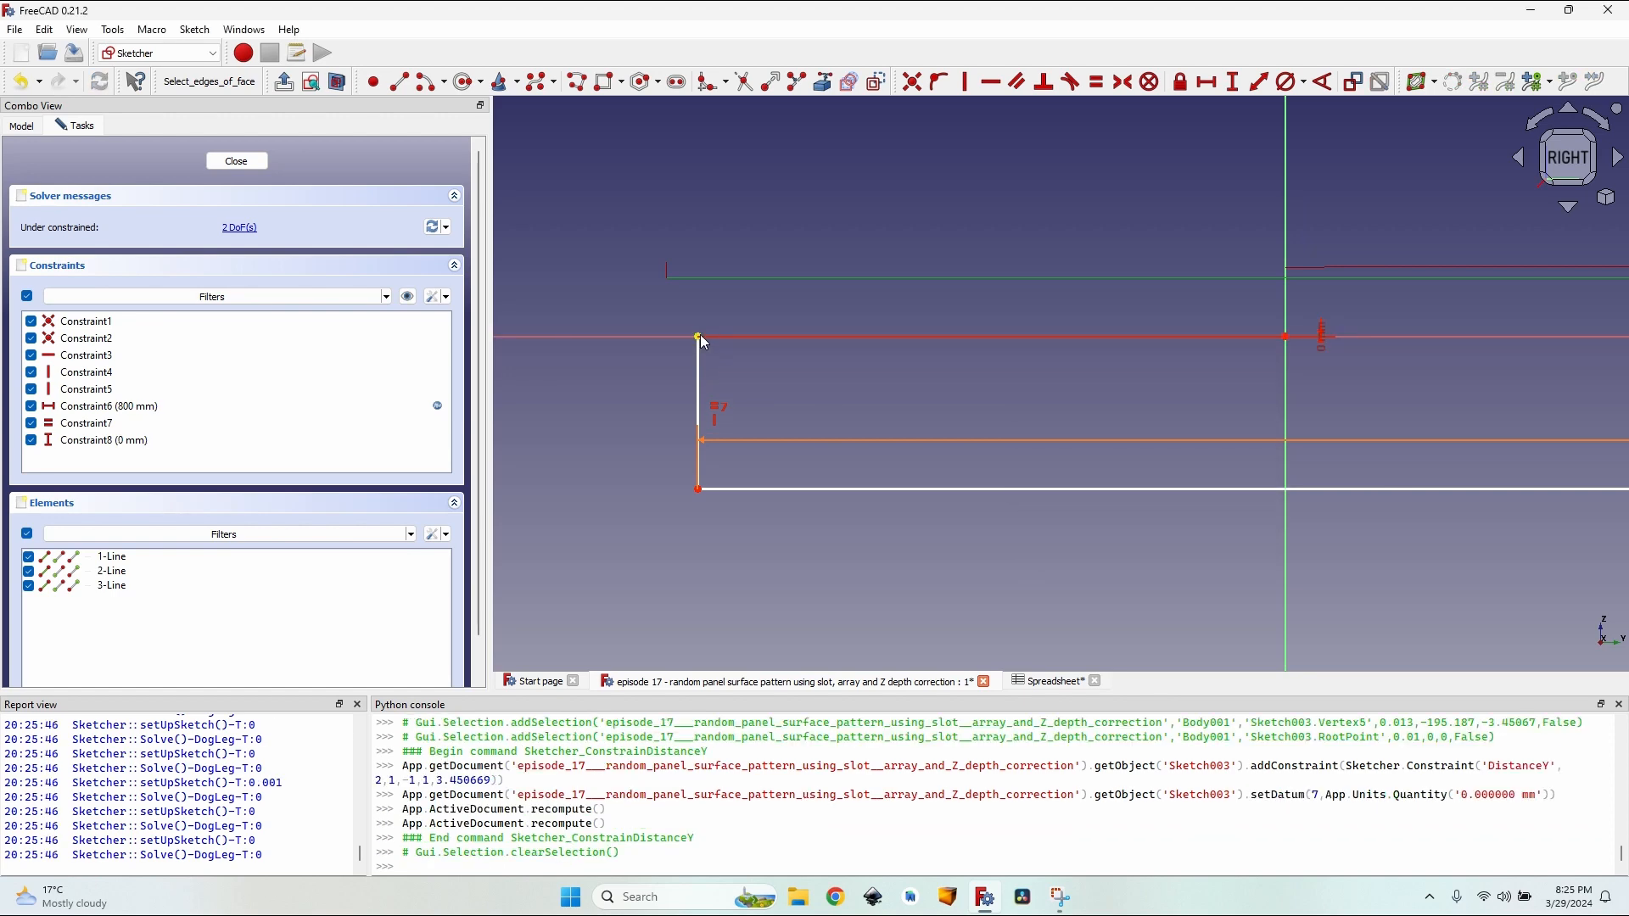
Step: Constrain the horizontal distance from the left line's upper endpoint to the origin with the formula Spreadsheet.y_offset_distance
{"action": "left_click", "coordinate": [699, 338]}
{"action": "left_click", "coordinate": [1287, 338]}
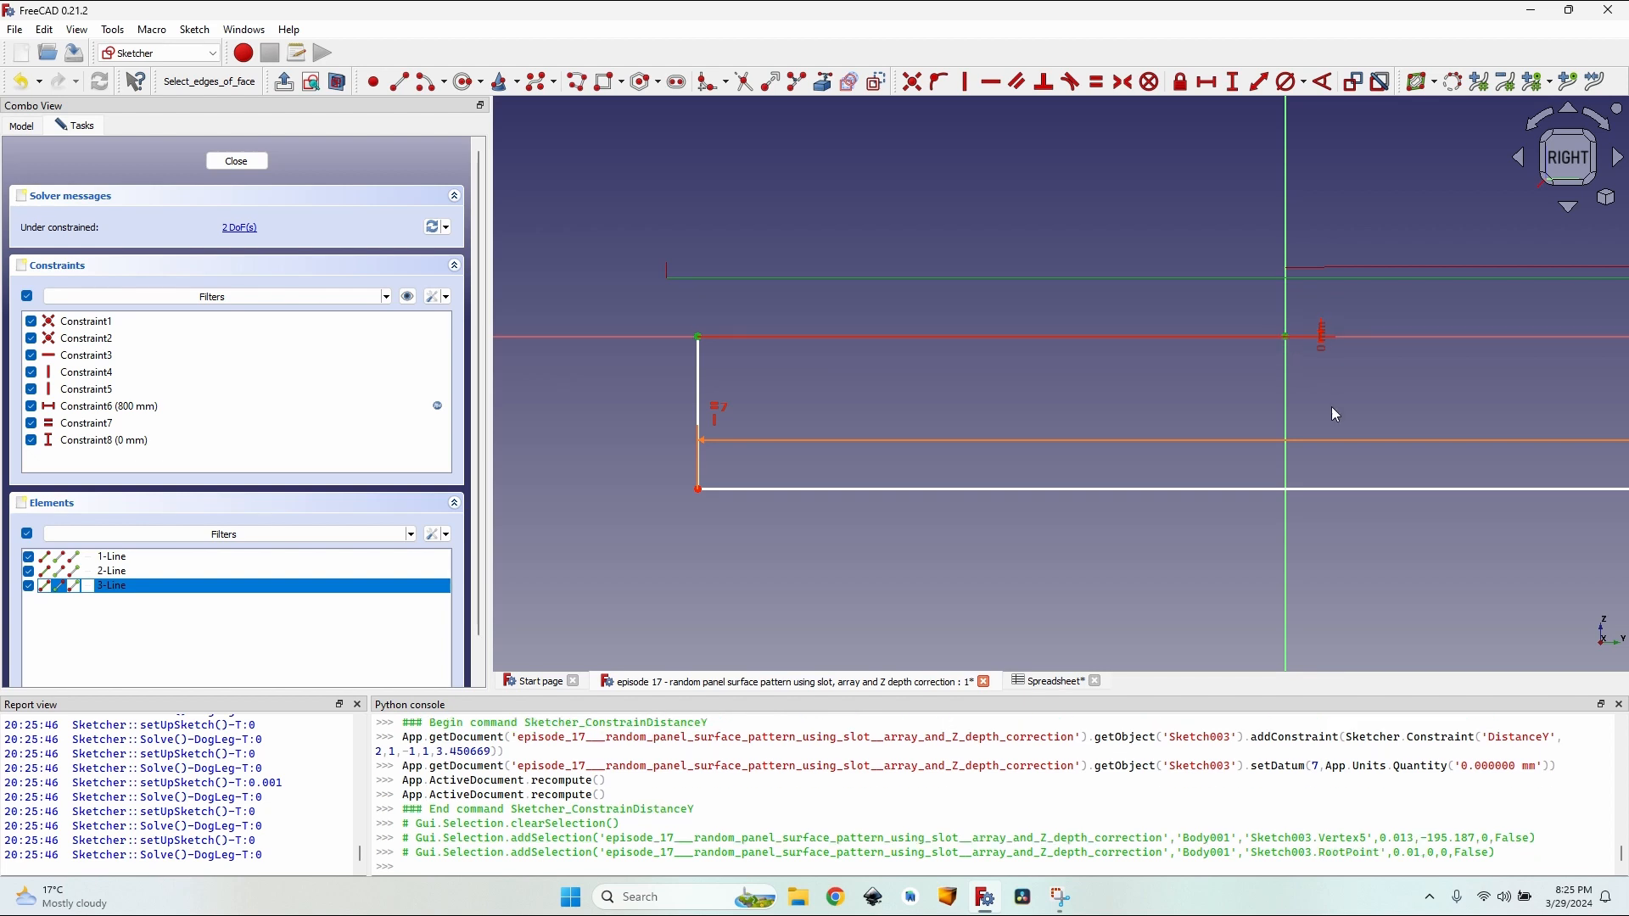
{"action": "key", "text": "l"}
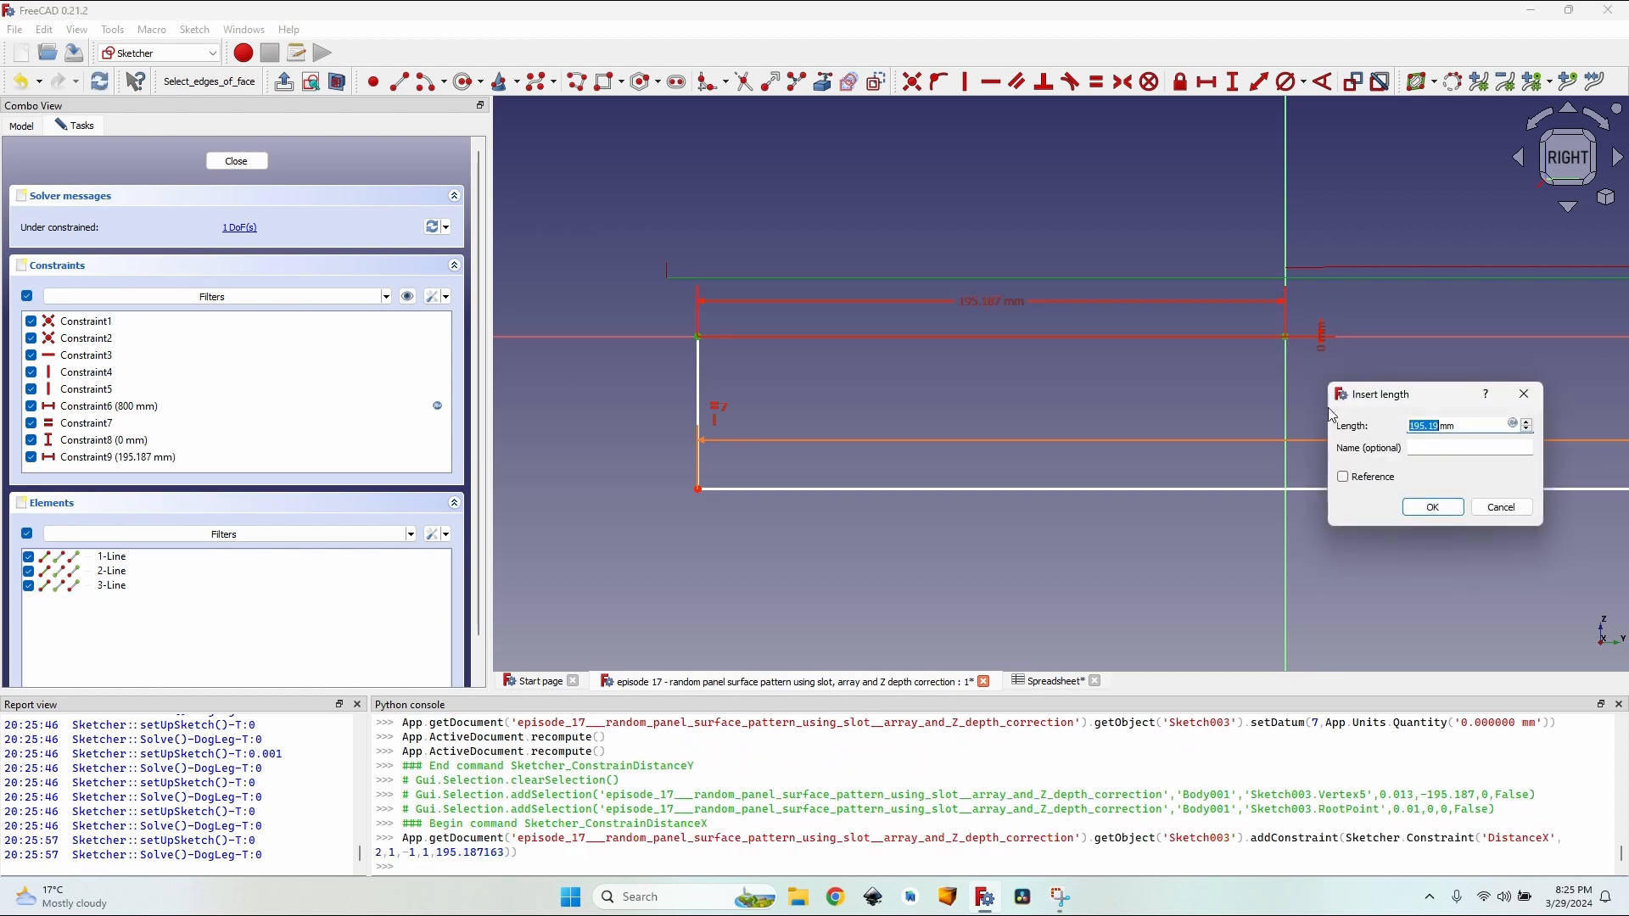
{"action": "key", "text": "equal"}
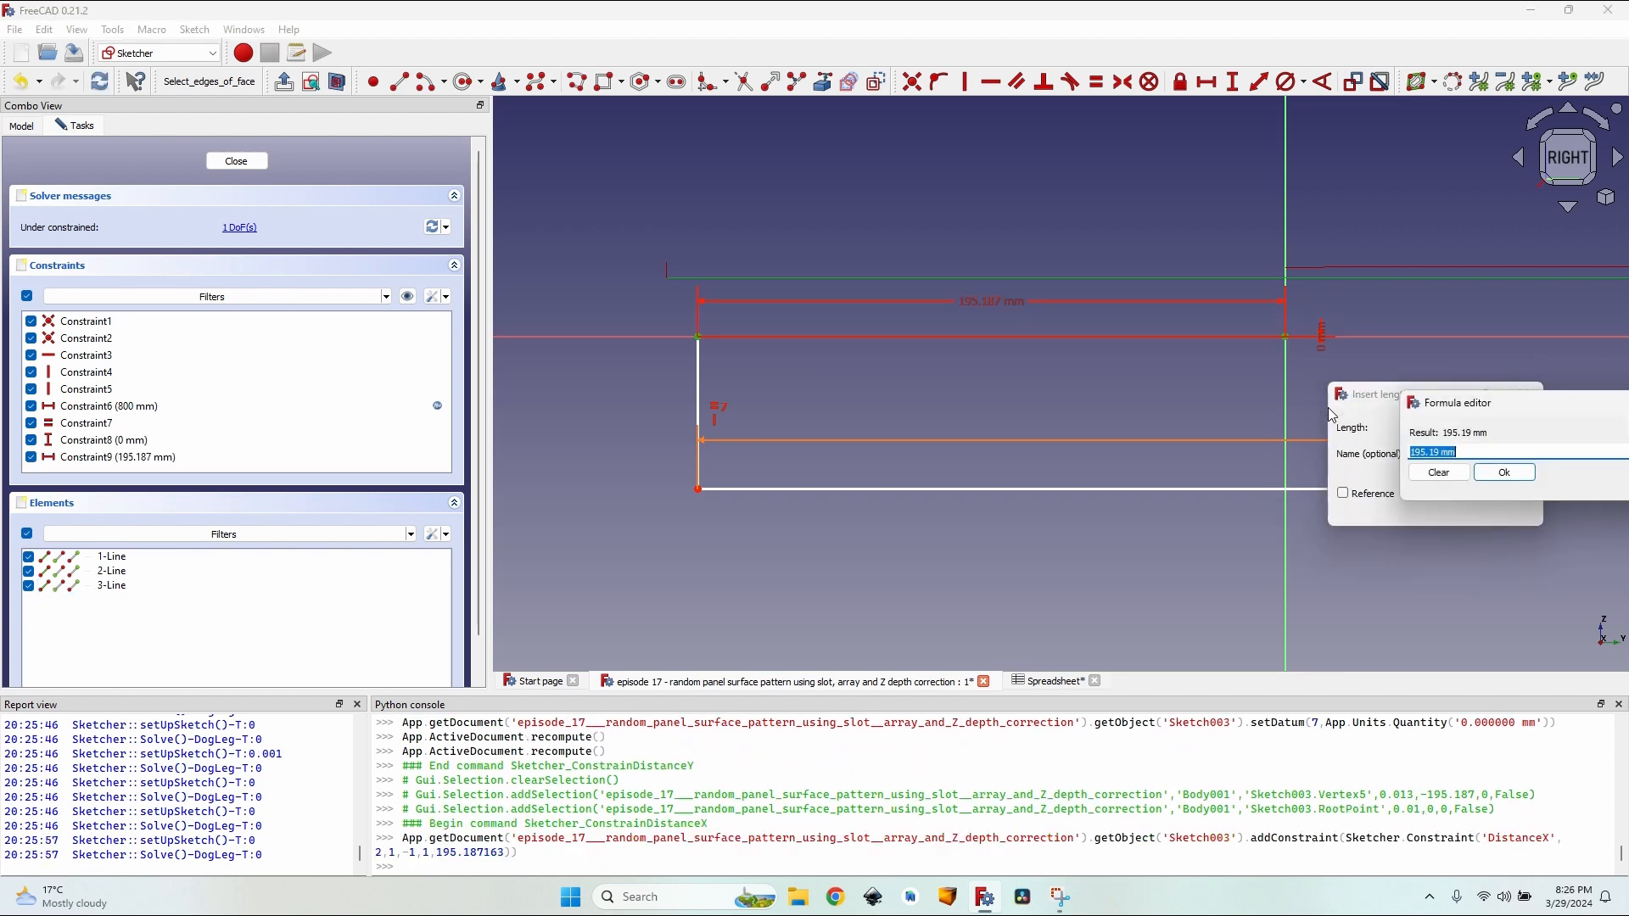
{"action": "type", "text": "Spreadsheet."}
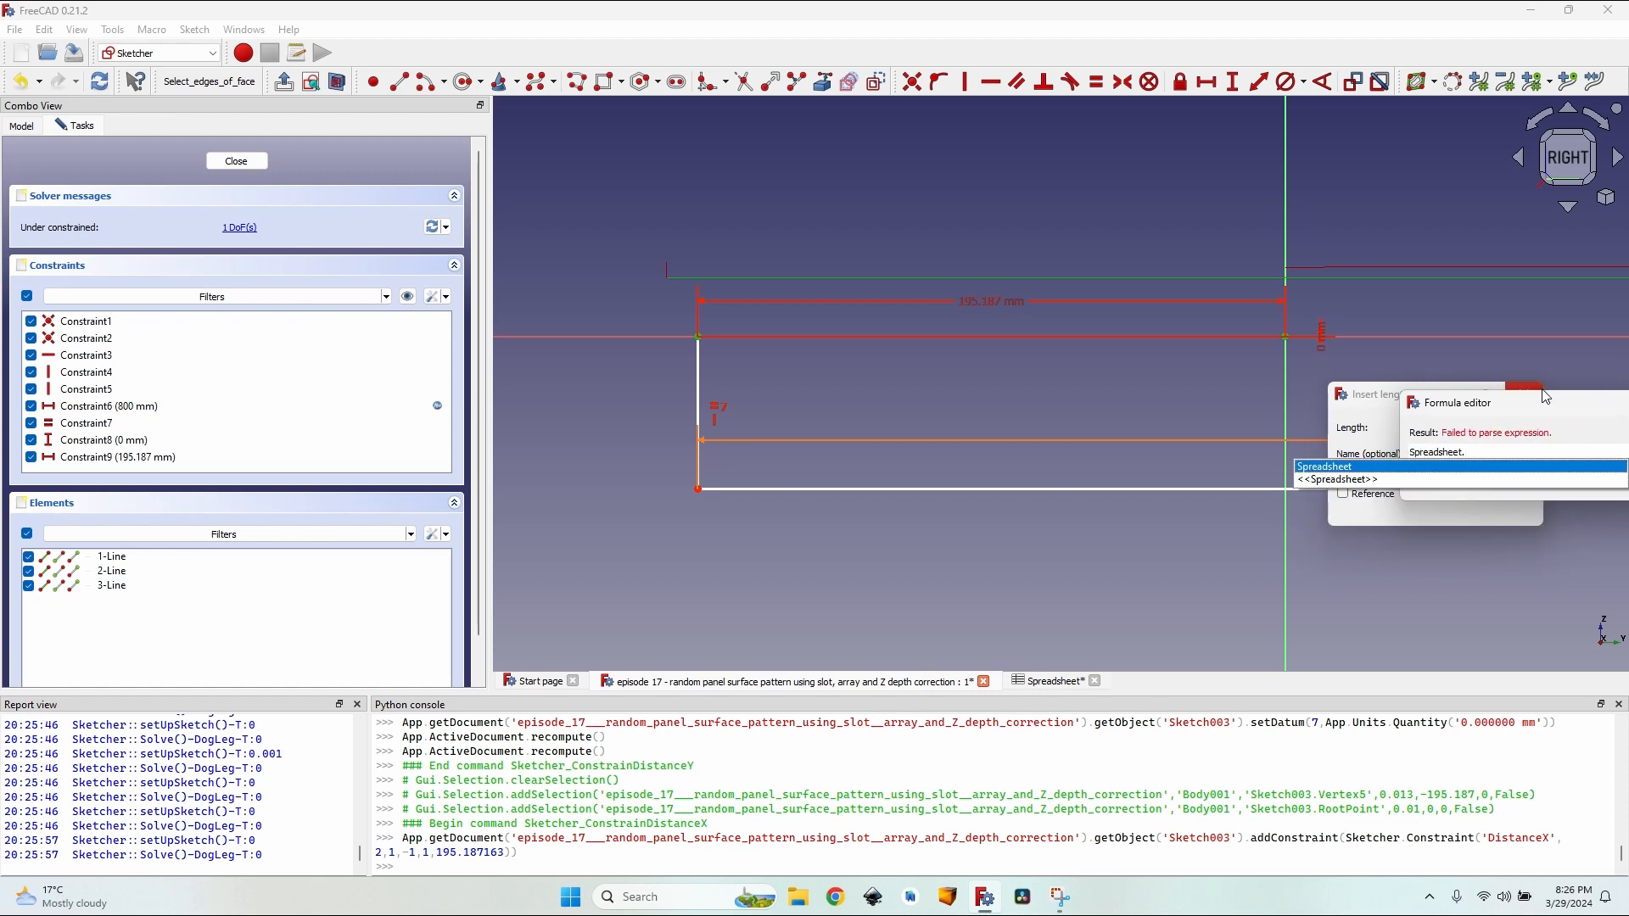
{"action": "type", "text": "y_"}
{"action": "key", "text": "Down"}
{"action": "key", "text": "Return"}
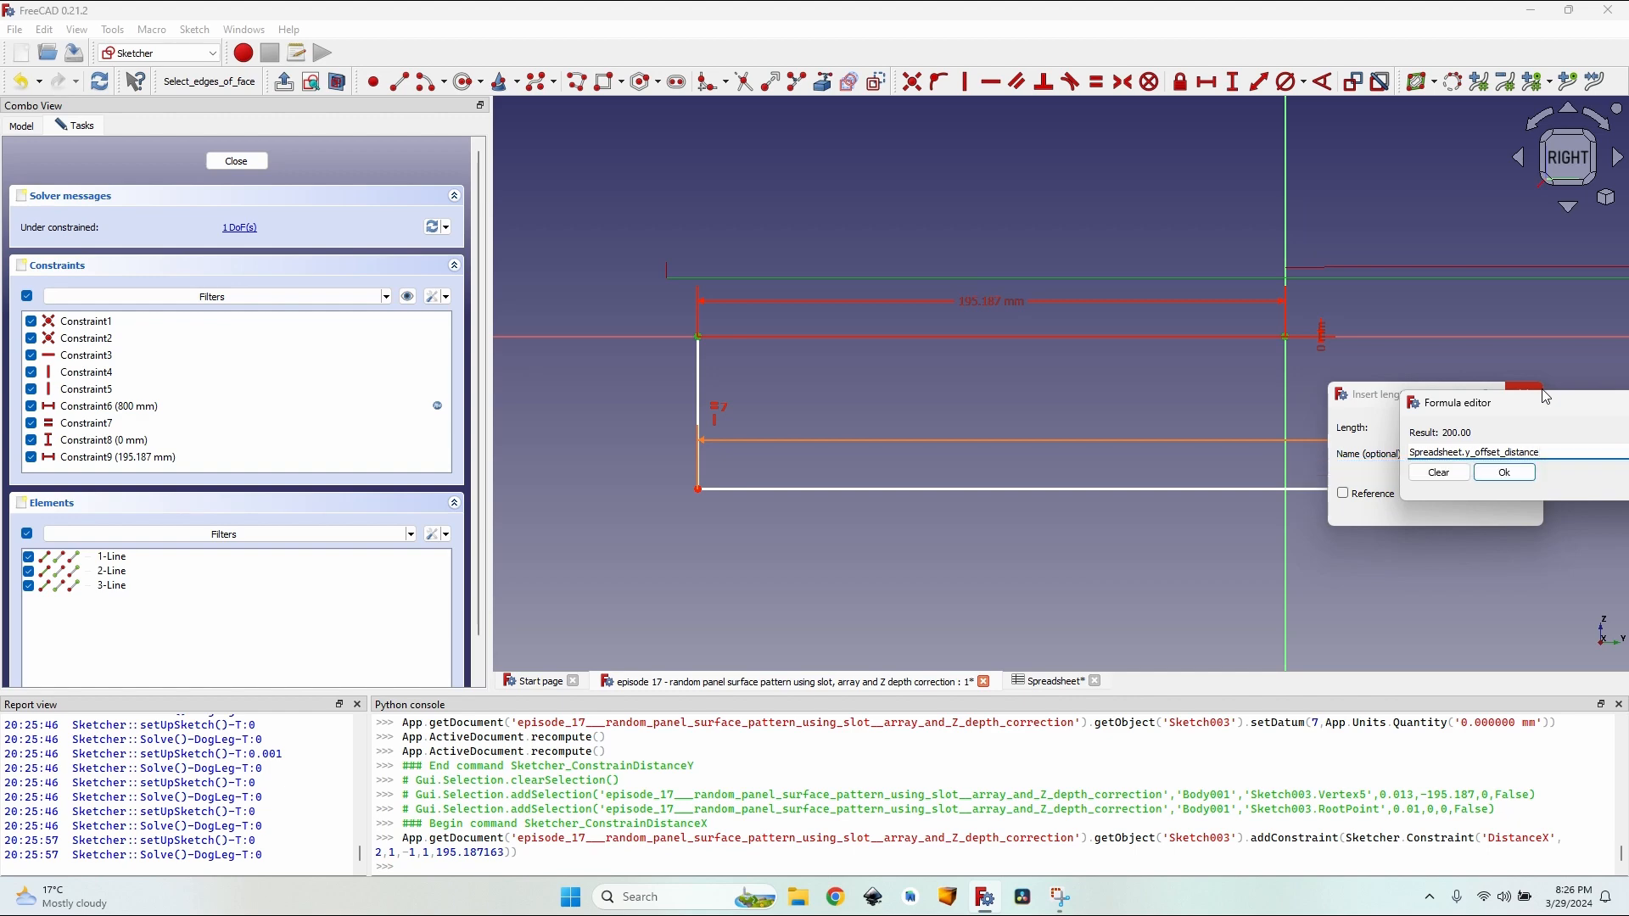
{"action": "key", "text": "Return"}
{"action": "key", "text": "Return"}
Step: Constrain the vertical distance from the lower left corner to the origin as Spreadsheet.board_thickness and close the sketch
{"action": "middle_click_drag", "start_coordinate": [1357, 334], "coordinate": [1171, 390]}
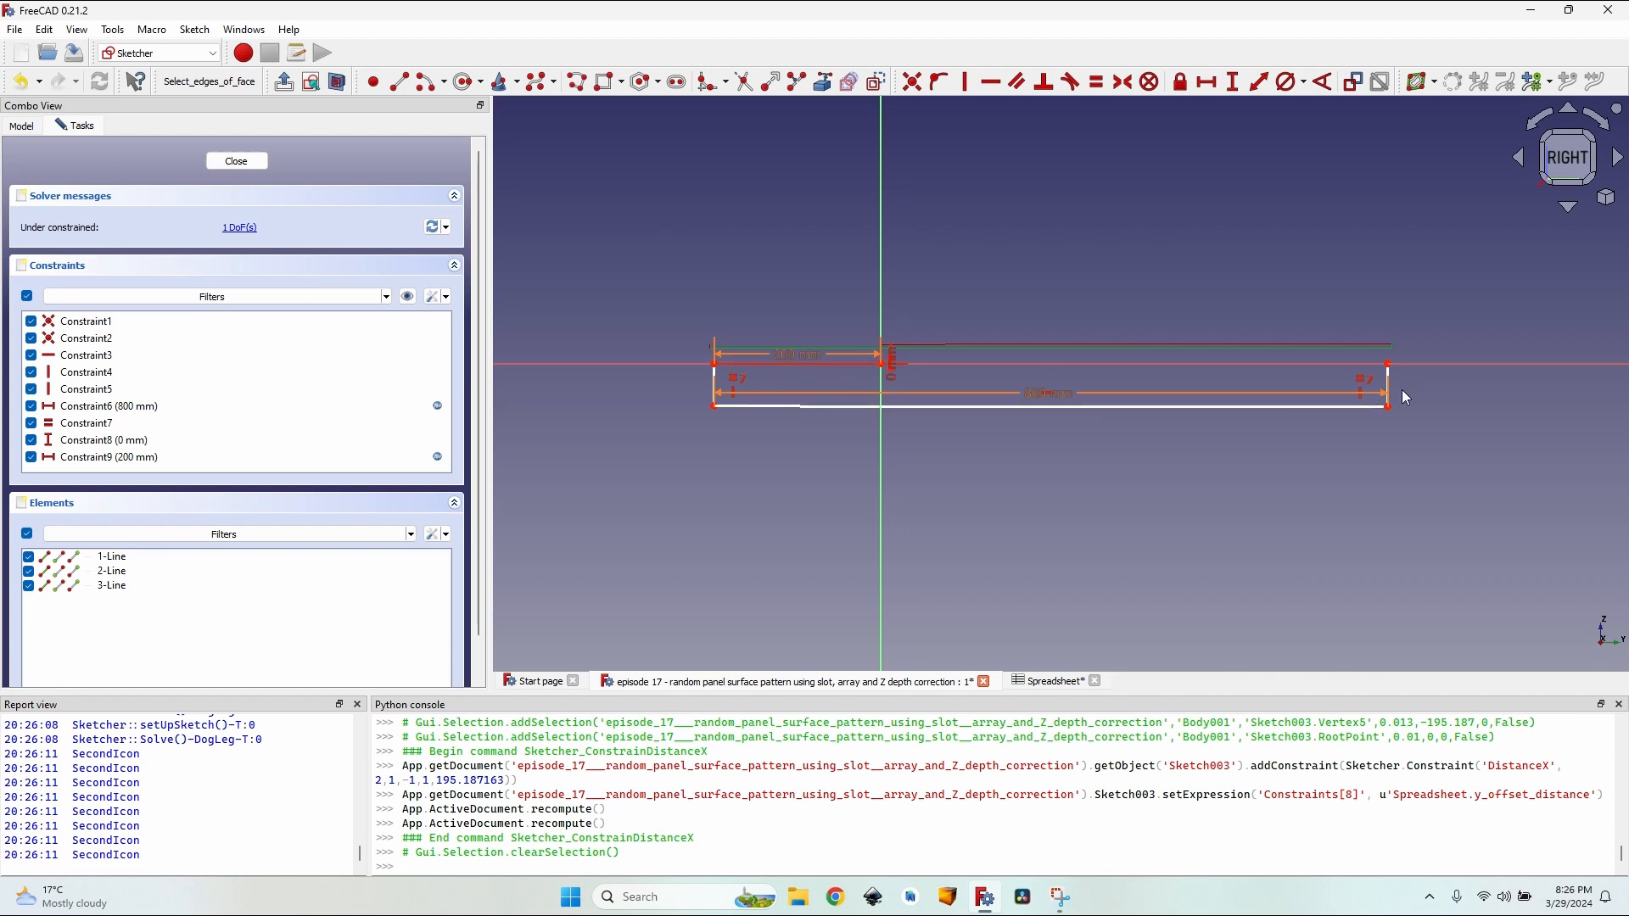
{"action": "scroll", "coordinate": [1042, 400], "scroll_direction": "up", "scroll_amount": 2}
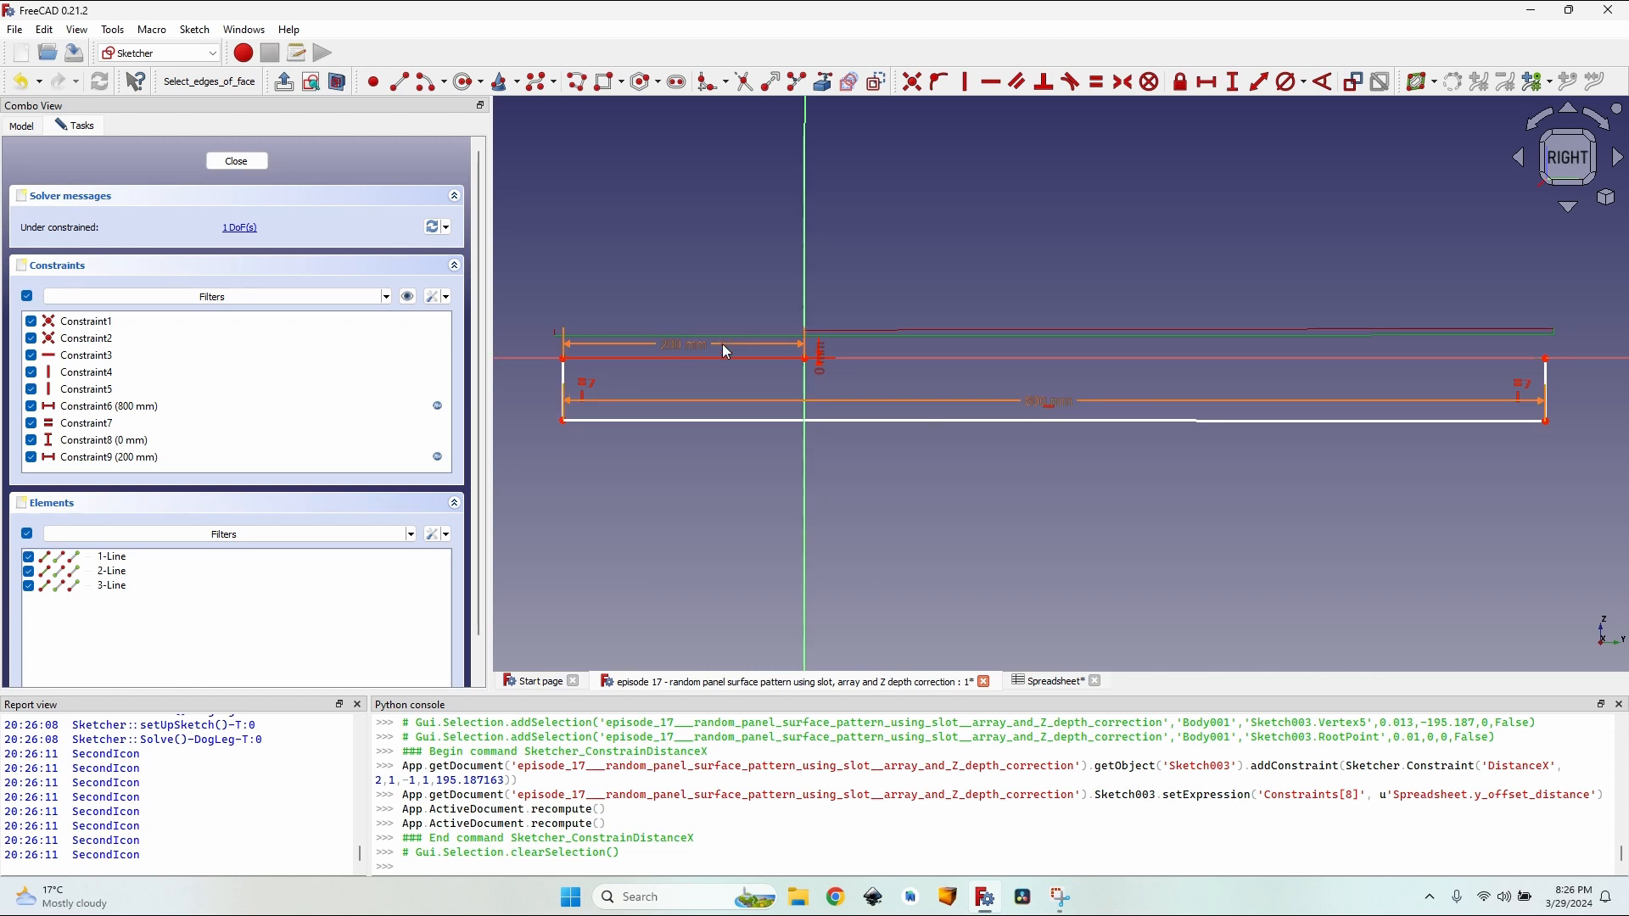
{"action": "left_click_drag", "start_coordinate": [726, 425], "coordinate": [795, 433]}
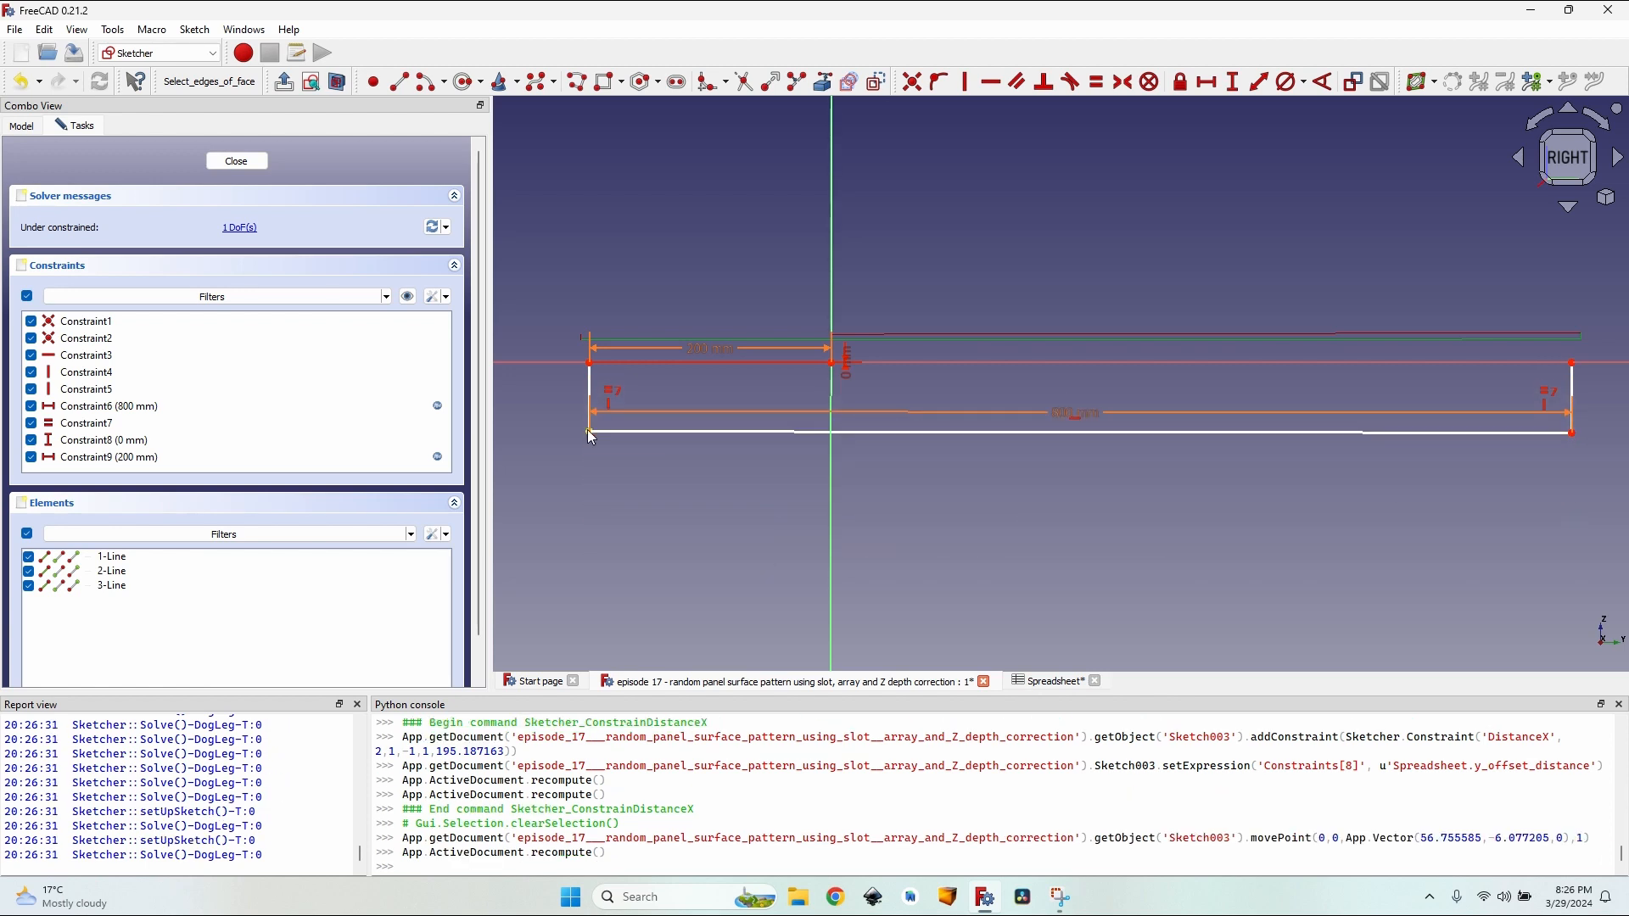
{"action": "left_click", "coordinate": [589, 432]}
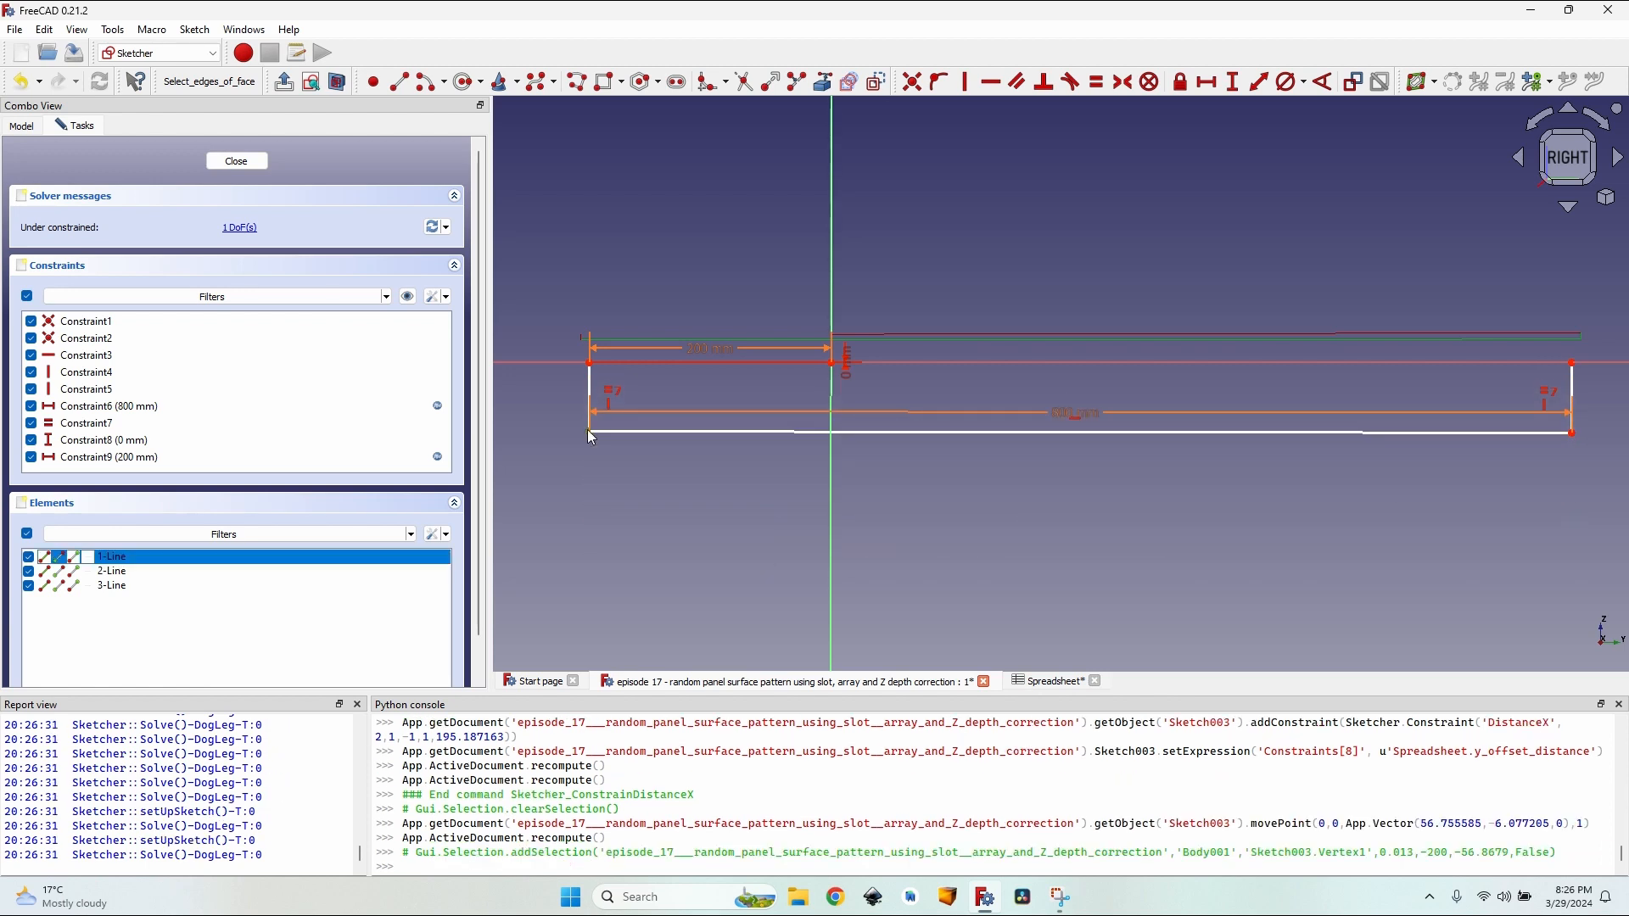
{"action": "left_click", "coordinate": [832, 363]}
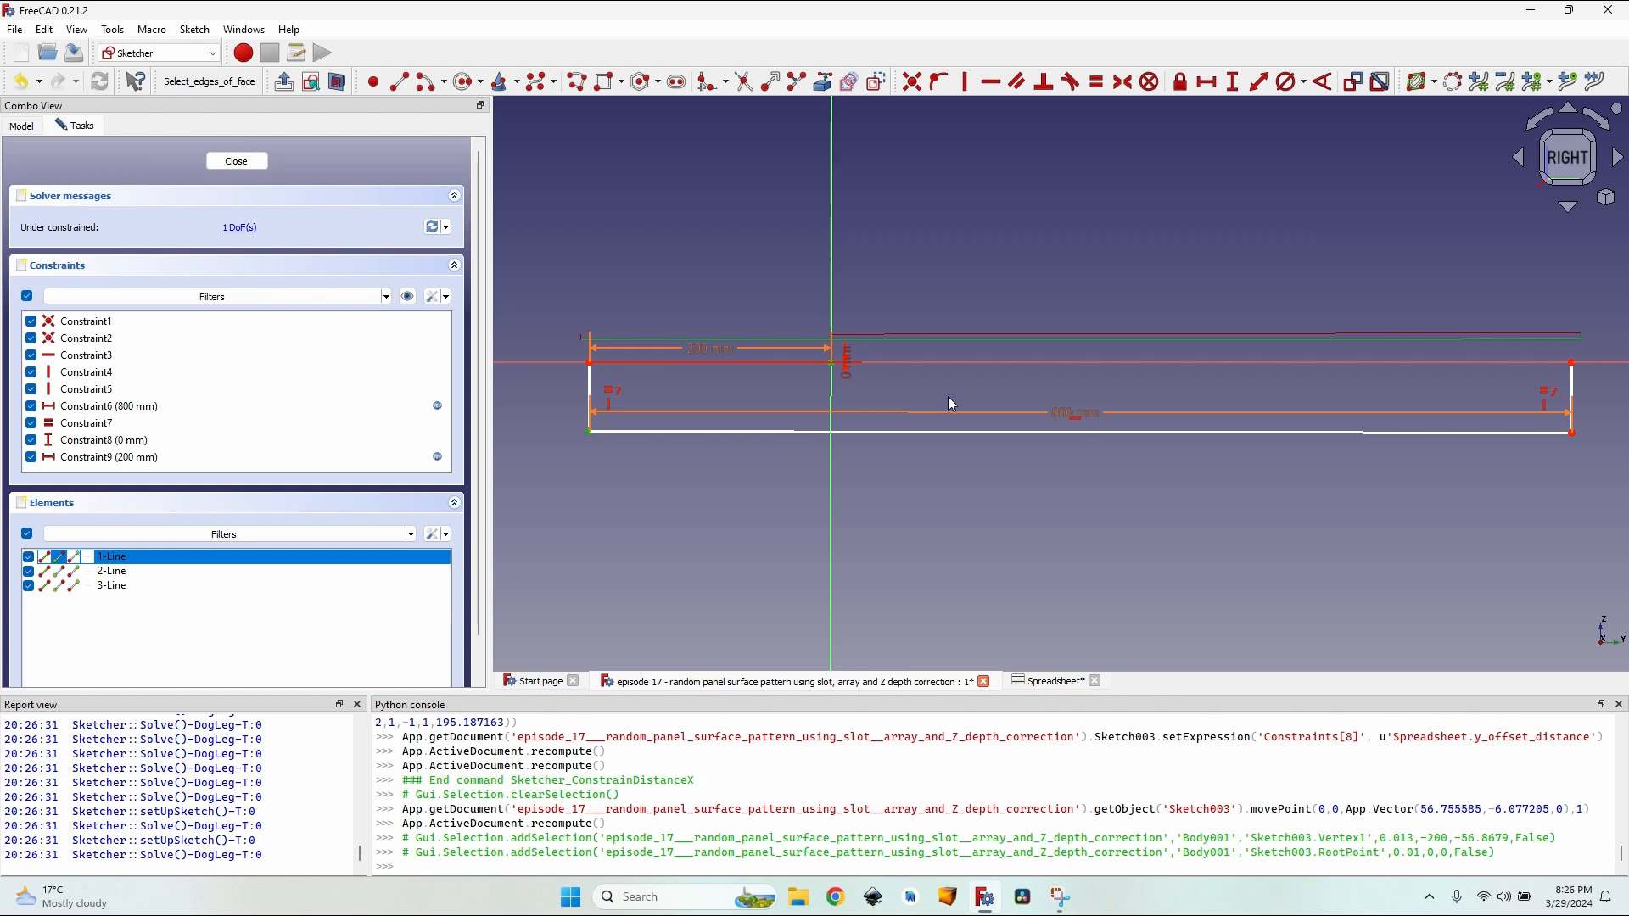
{"action": "key", "text": "i"}
{"action": "type", "text": "="}
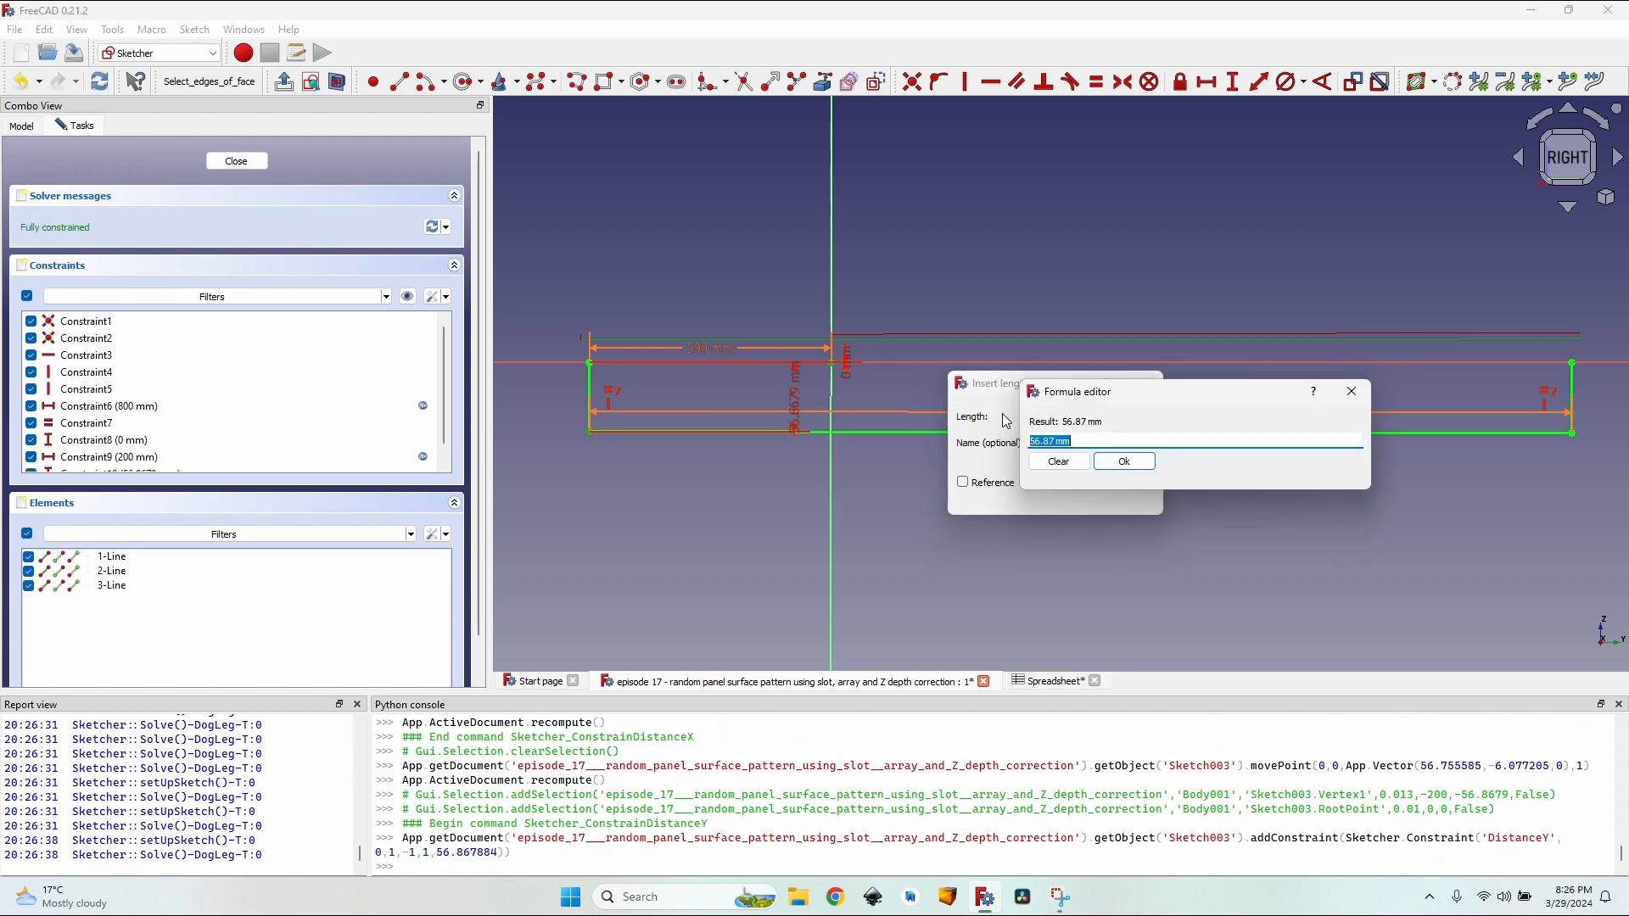
{"action": "type", "text": "Spreadsheet.boa"}
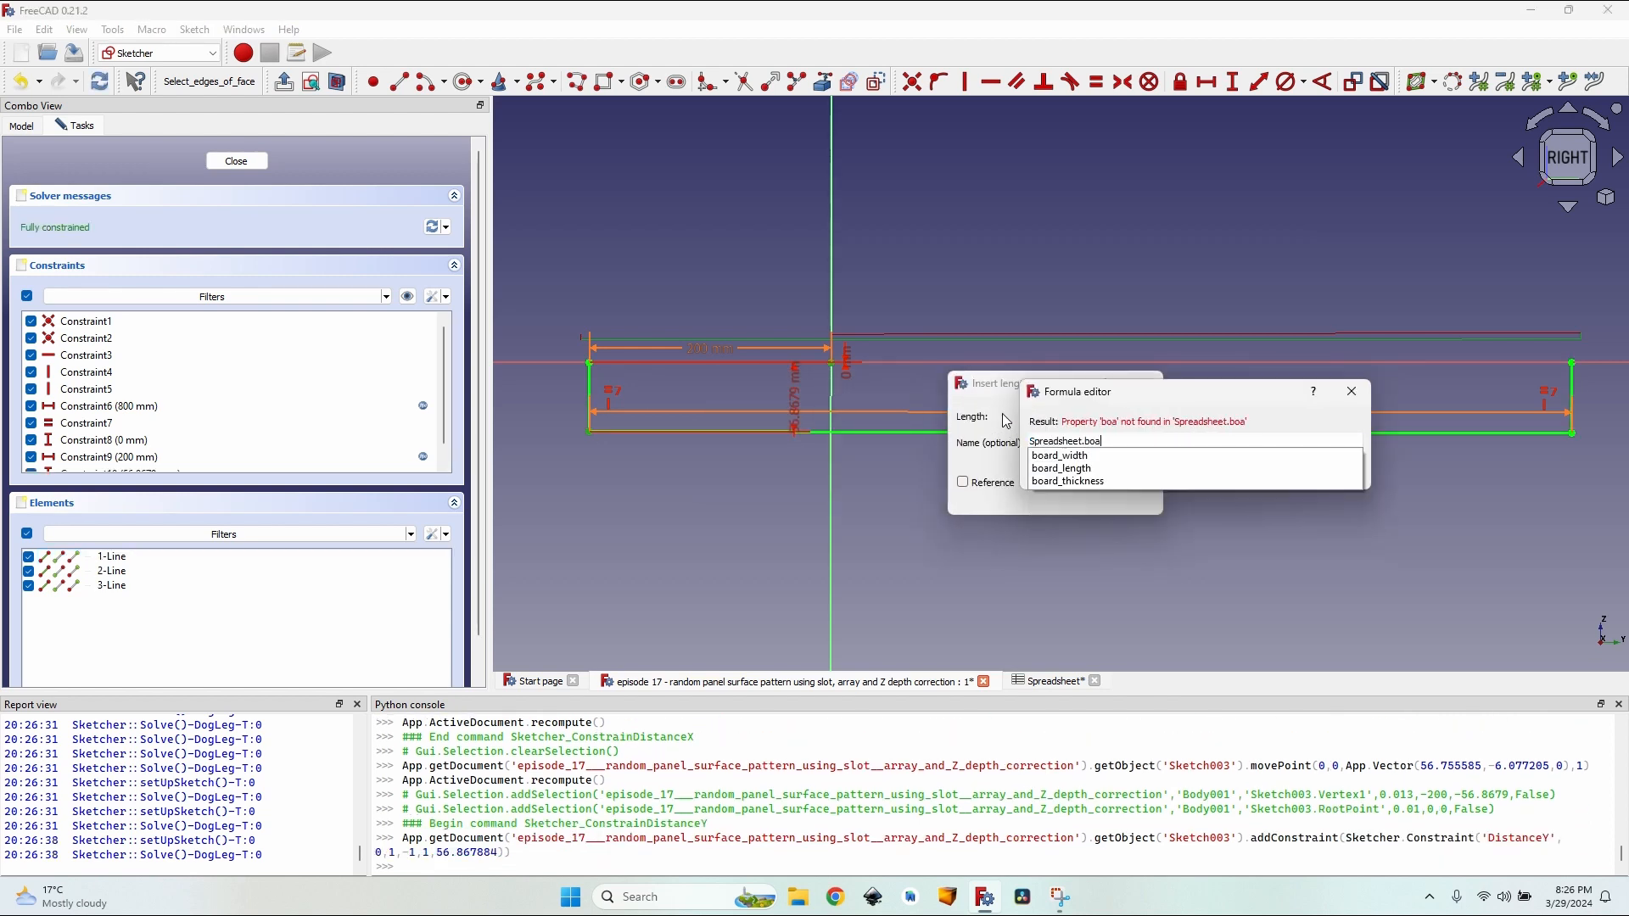
{"action": "key", "text": "Down"}
{"action": "key", "text": "Down"}
{"action": "key", "text": "Down"}
{"action": "key", "text": "Return"}
{"action": "key", "text": "Return"}
{"action": "key", "text": "Return"}
{"action": "mouse_move", "coordinate": [1128, 450]}
{"action": "left_mouse_down"}
{"action": "mouse_move", "coordinate": [1154, 456]}
{"action": "mouse_move", "coordinate": [626, 362]}
{"action": "left_mouse_up"}
{"action": "left_click", "coordinate": [236, 161]}
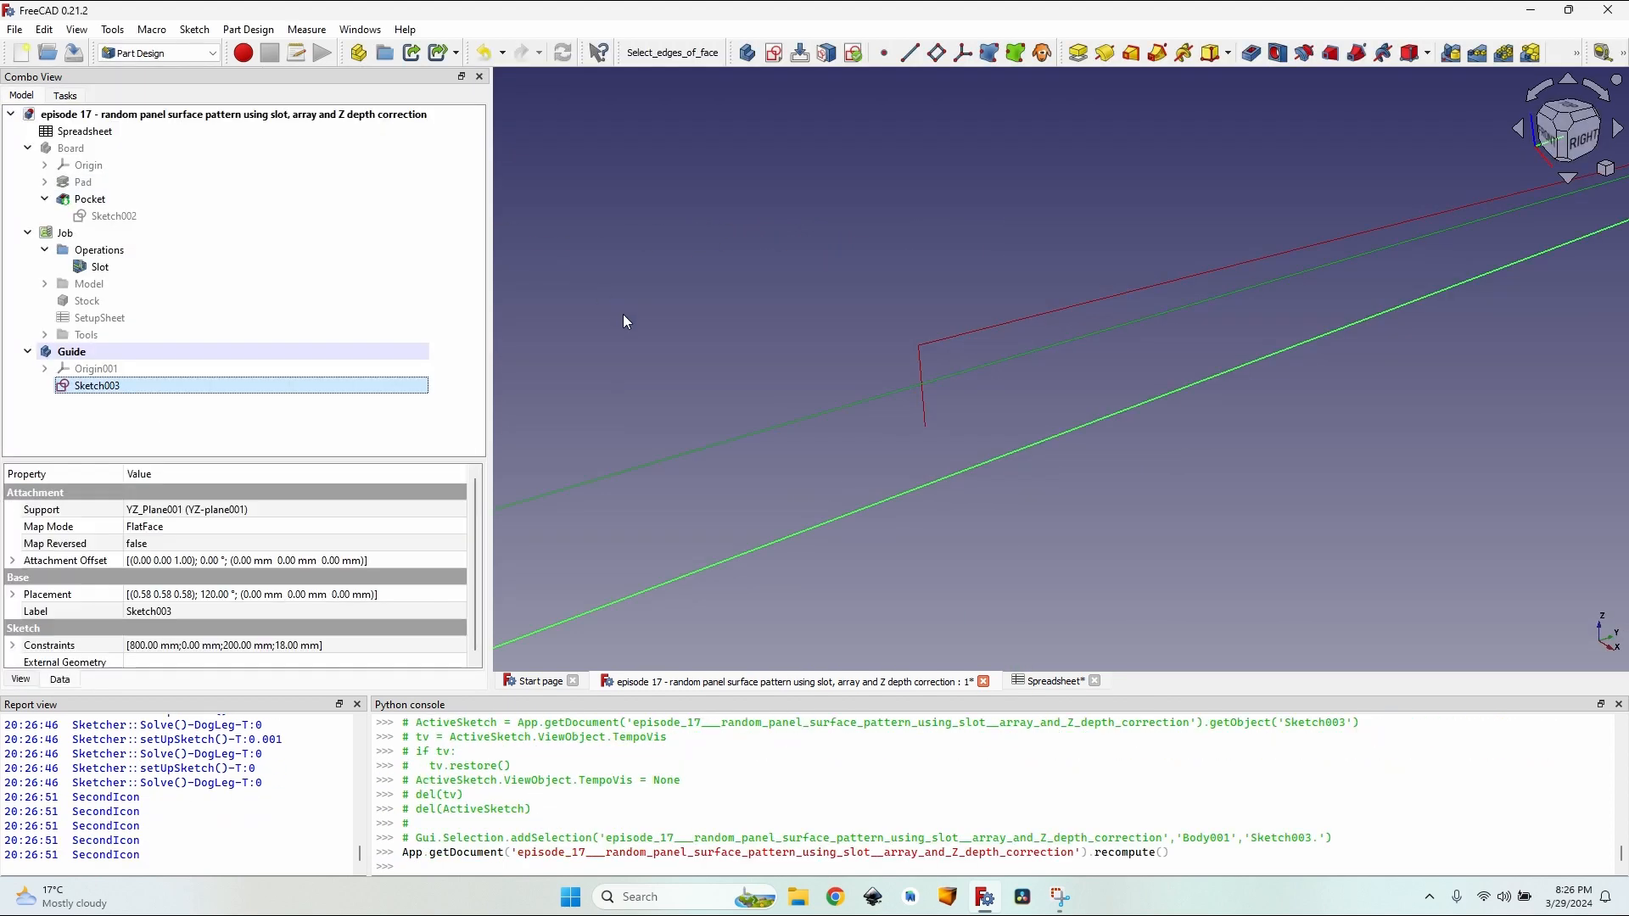
Step: Reopen Sketch003 and draw a horizontal line about 800 mm long joining the two vertical lines between their endpoints
{"action": "scroll", "coordinate": [889, 390], "scroll_direction": "down", "scroll_amount": 3}
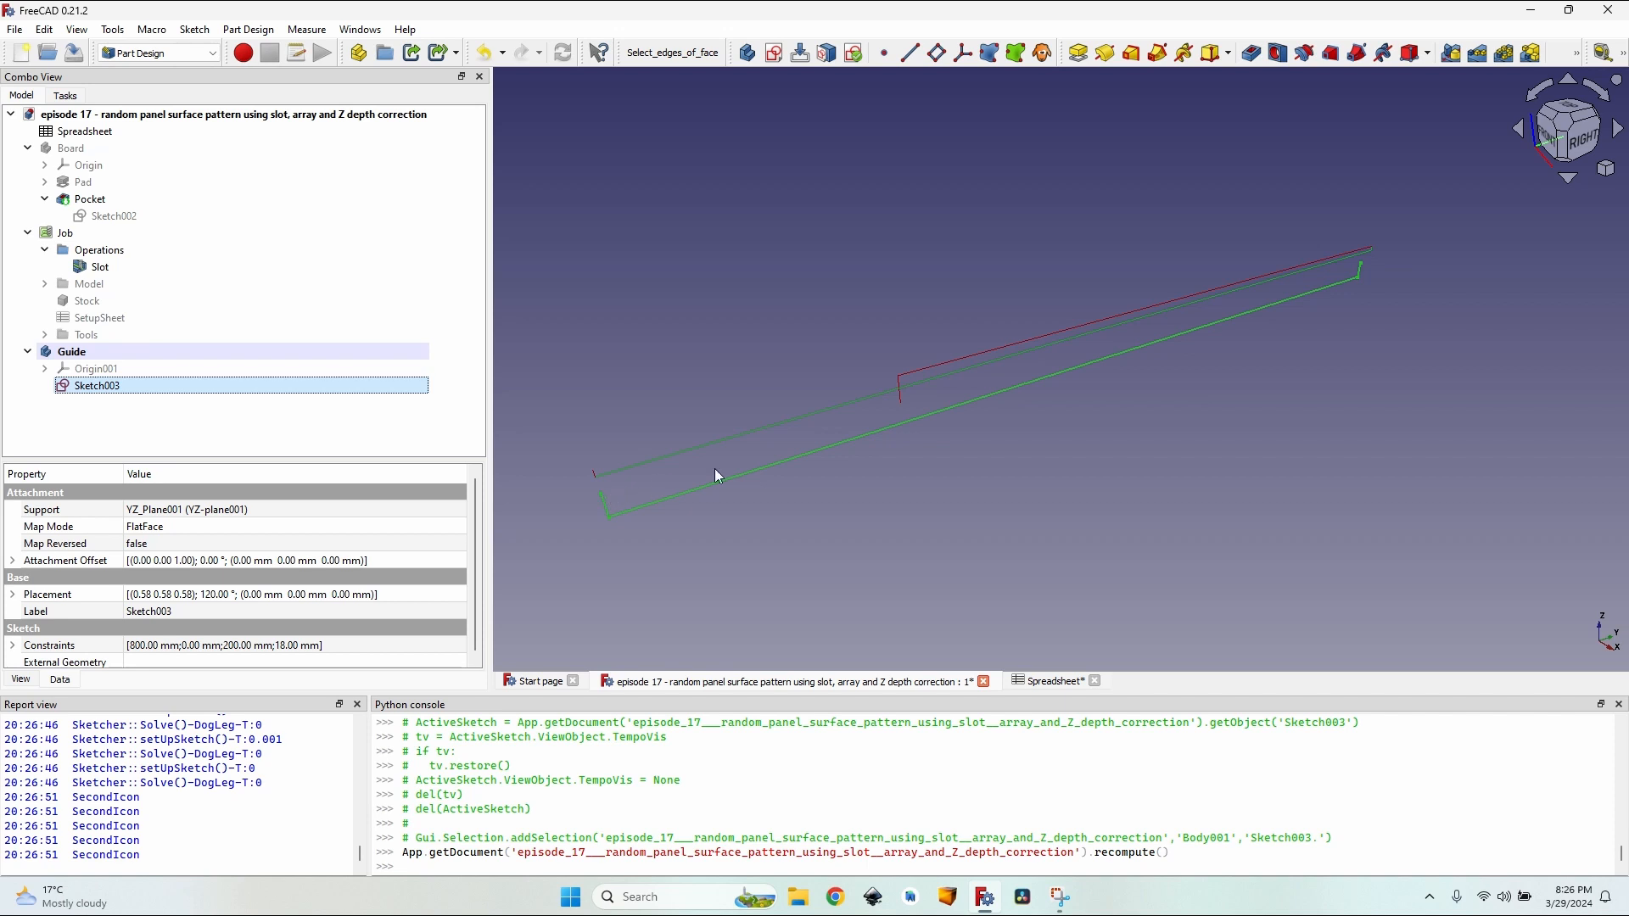
{"action": "double_click", "coordinate": [158, 387]}
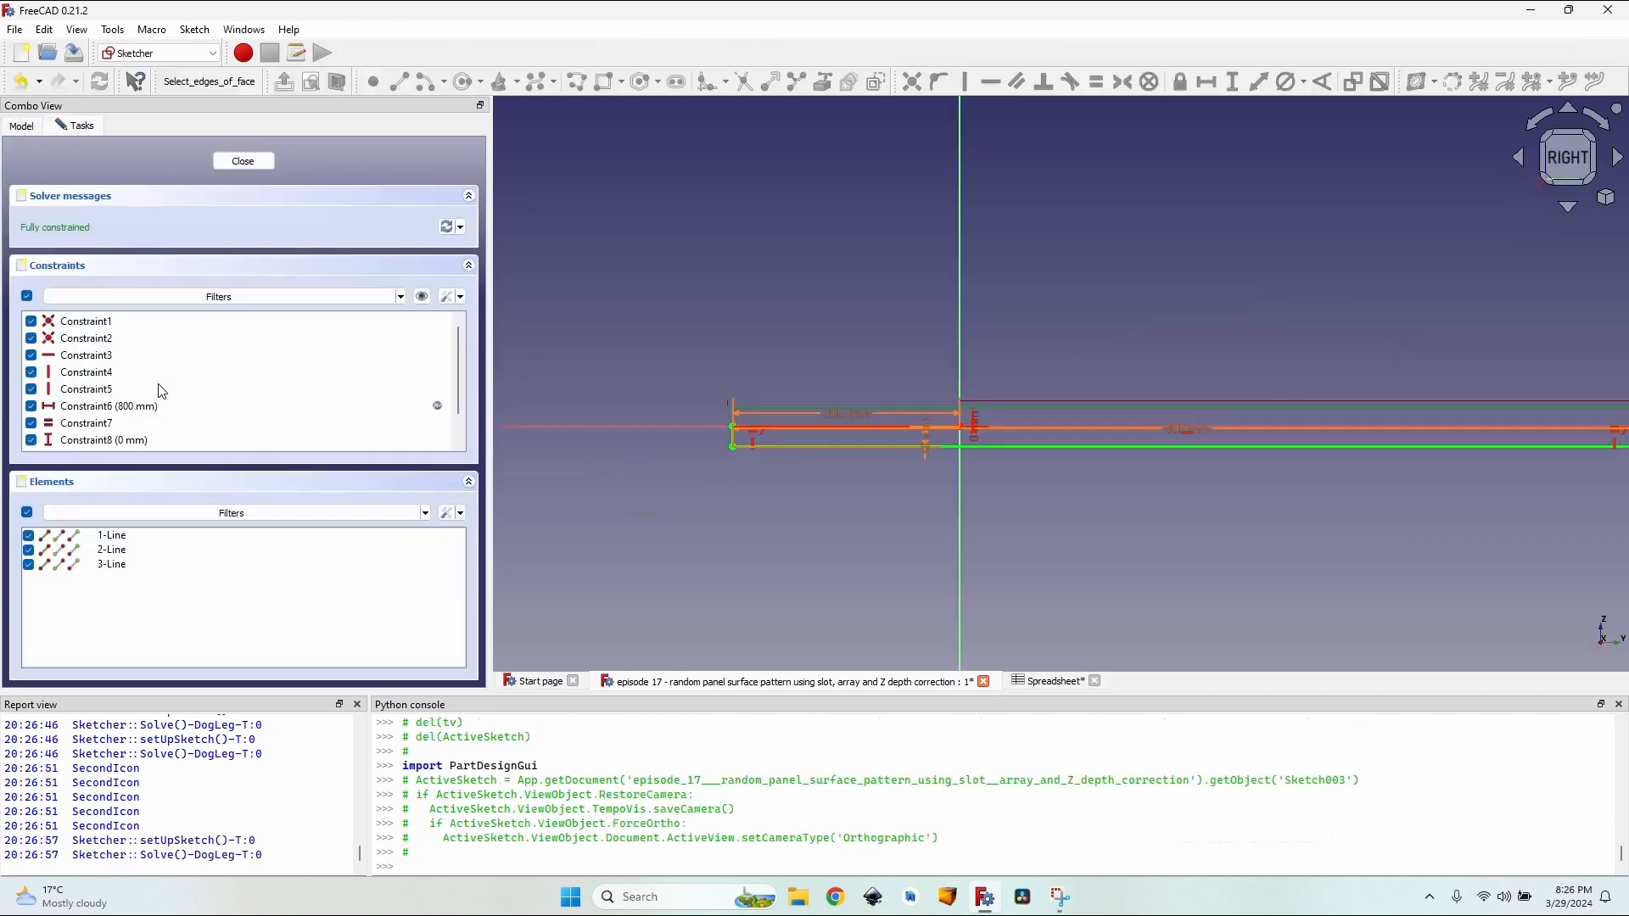
{"action": "middle_click_drag", "start_coordinate": [757, 296], "coordinate": [690, 197]}
{"action": "scroll", "coordinate": [690, 197], "scroll_direction": "up", "scroll_amount": 3}
{"action": "scroll", "coordinate": [690, 197], "scroll_direction": "down", "scroll_amount": 5}
{"action": "middle_click_drag", "start_coordinate": [1077, 196], "coordinate": [911, 226]}
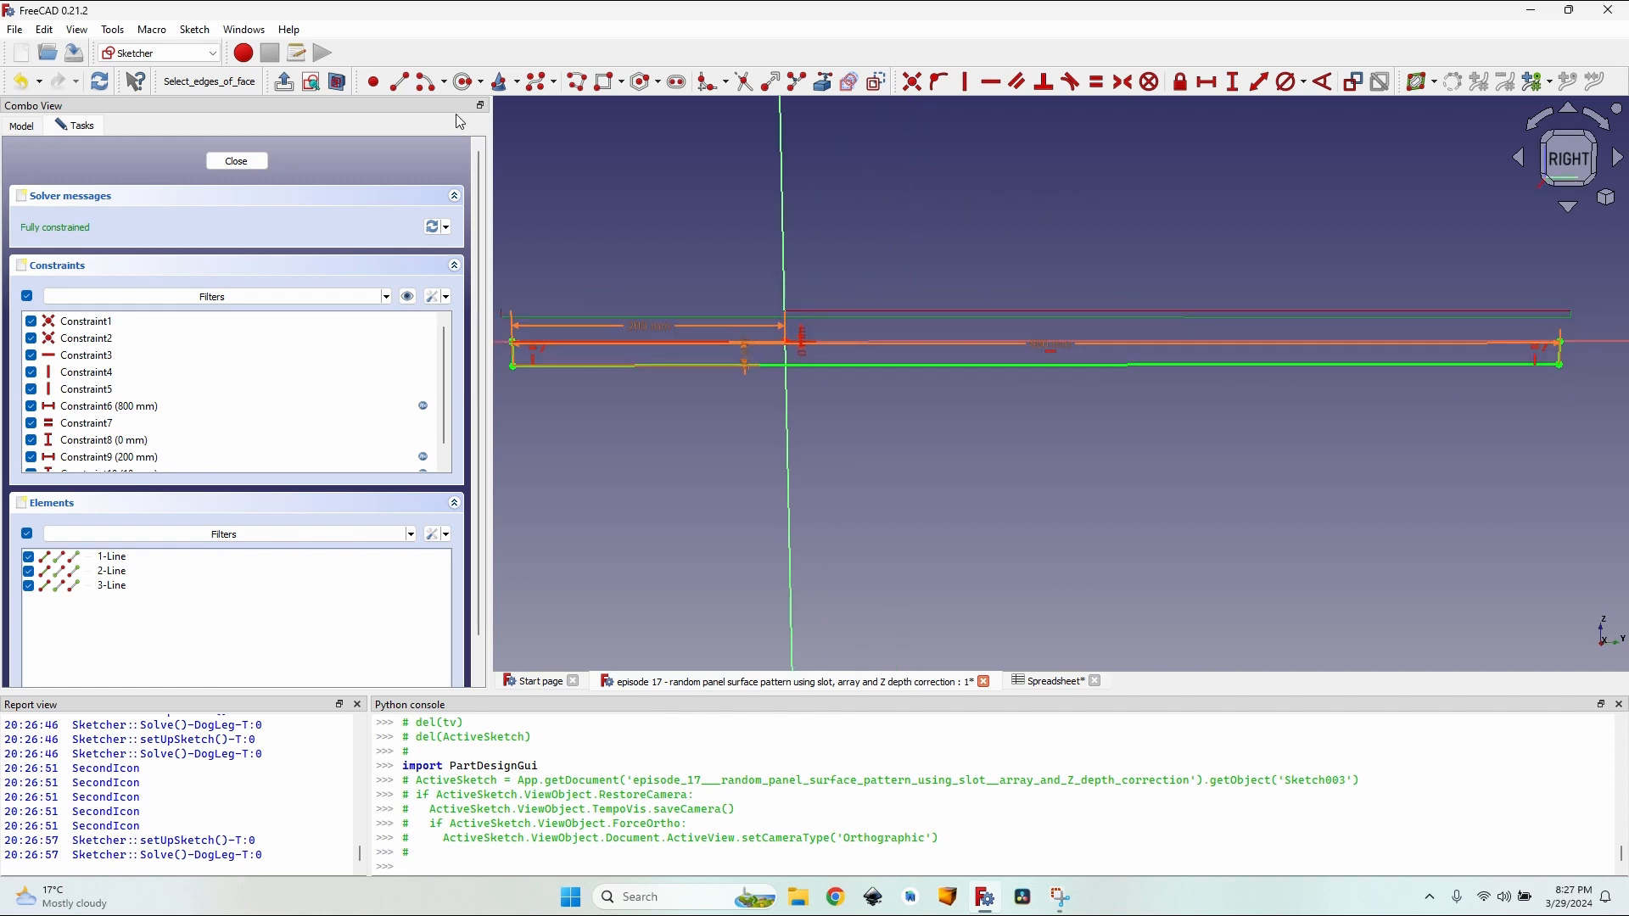
{"action": "left_click", "coordinate": [398, 82]}
{"action": "left_click", "coordinate": [512, 344]}
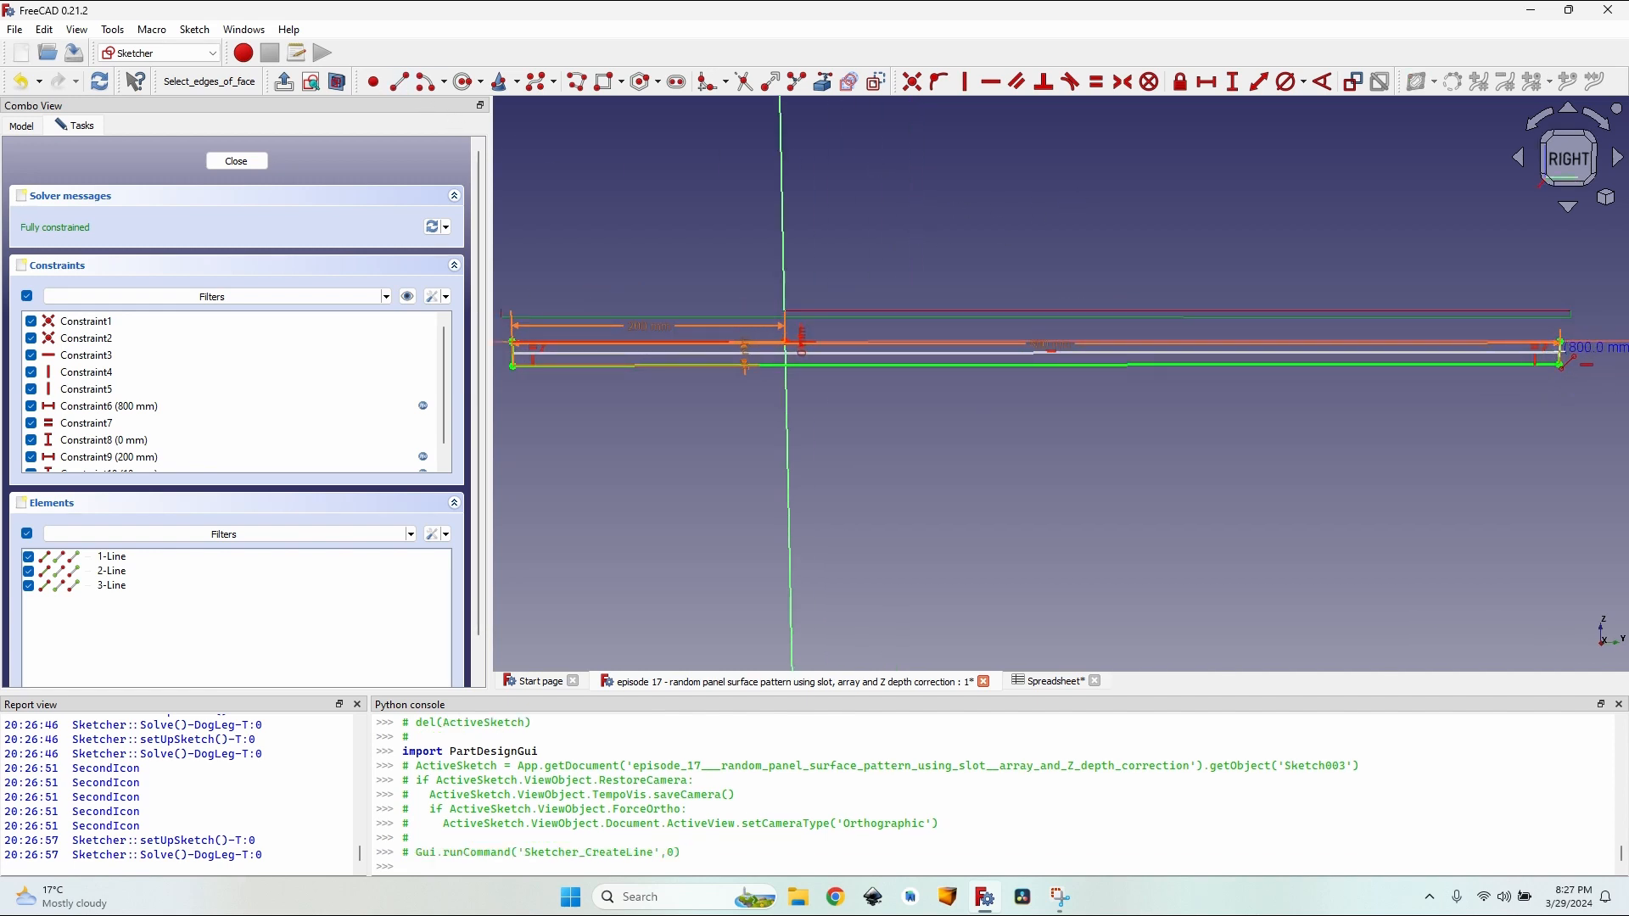
{"action": "scroll", "coordinate": [1560, 346], "scroll_direction": "up", "scroll_amount": 5}
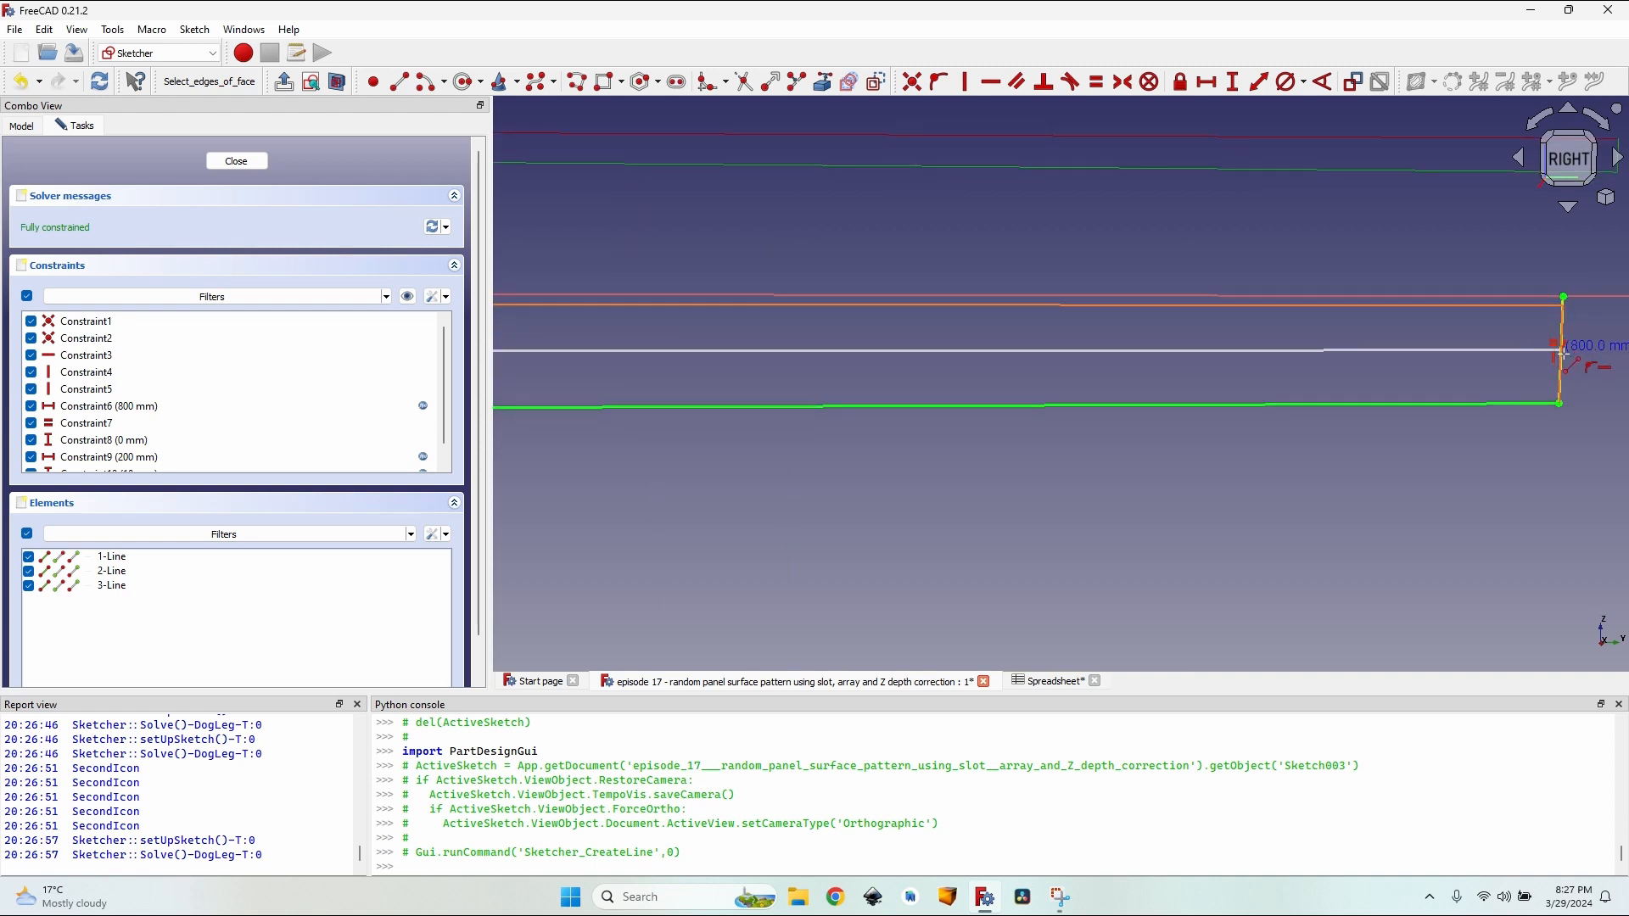
{"action": "left_click", "coordinate": [1564, 352]}
{"action": "key", "text": "Escape"}
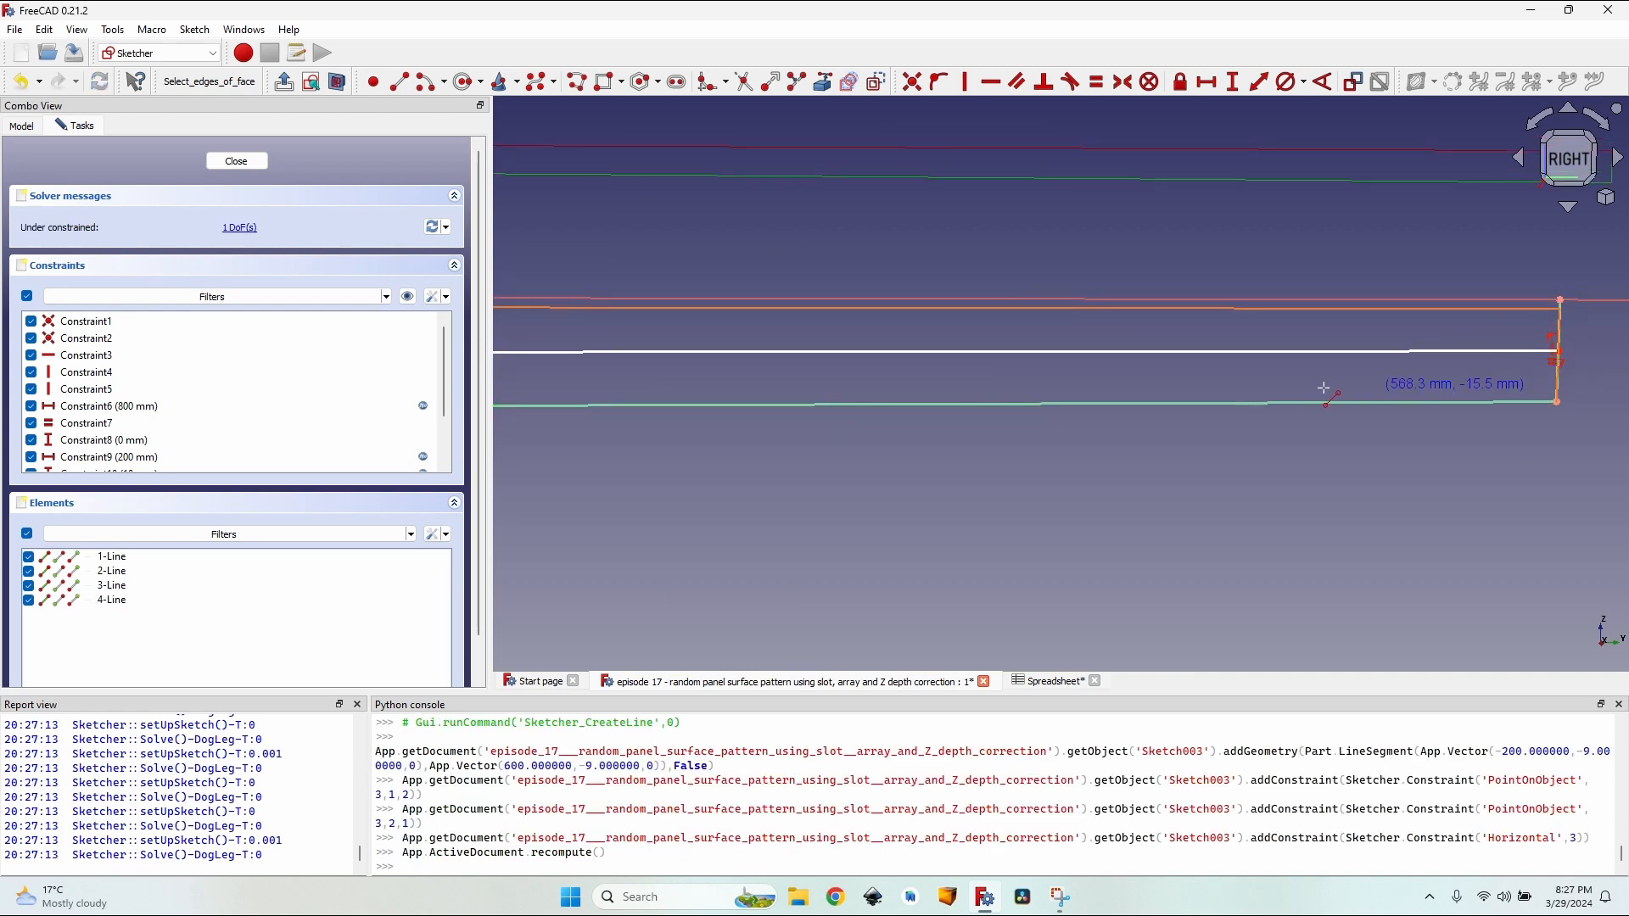
Step: Convert the horizontal line between the upper and lower edges to construction geometry
{"action": "left_click", "coordinate": [977, 357]}
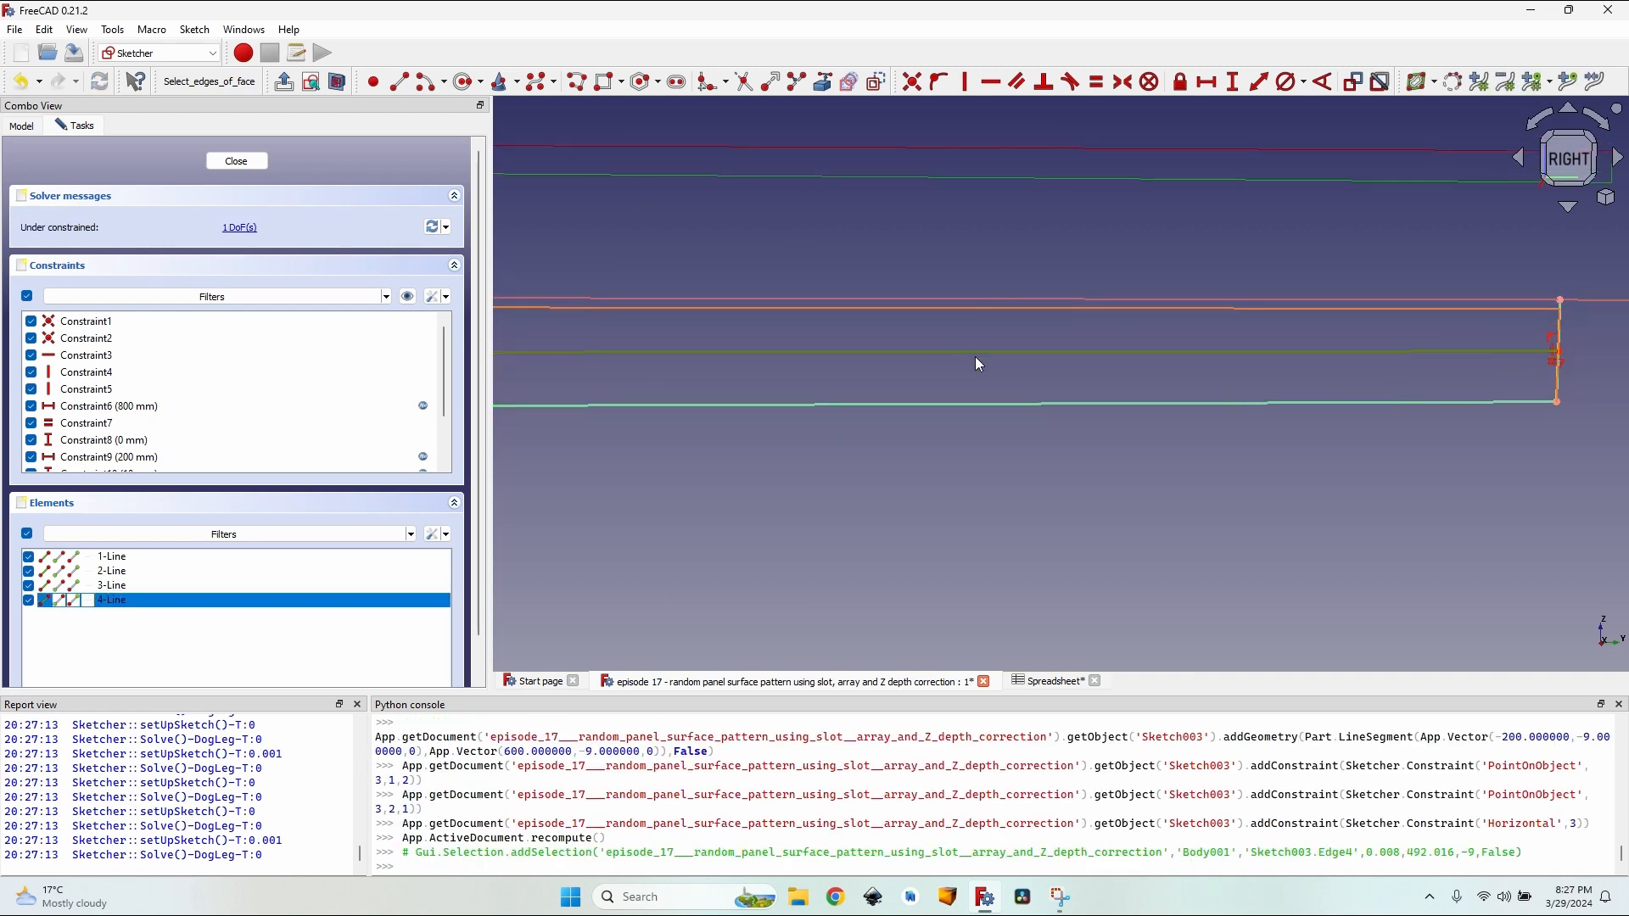
{"action": "left_click", "coordinate": [879, 84]}
{"action": "scroll", "coordinate": [851, 406], "scroll_direction": "down", "scroll_amount": 3}
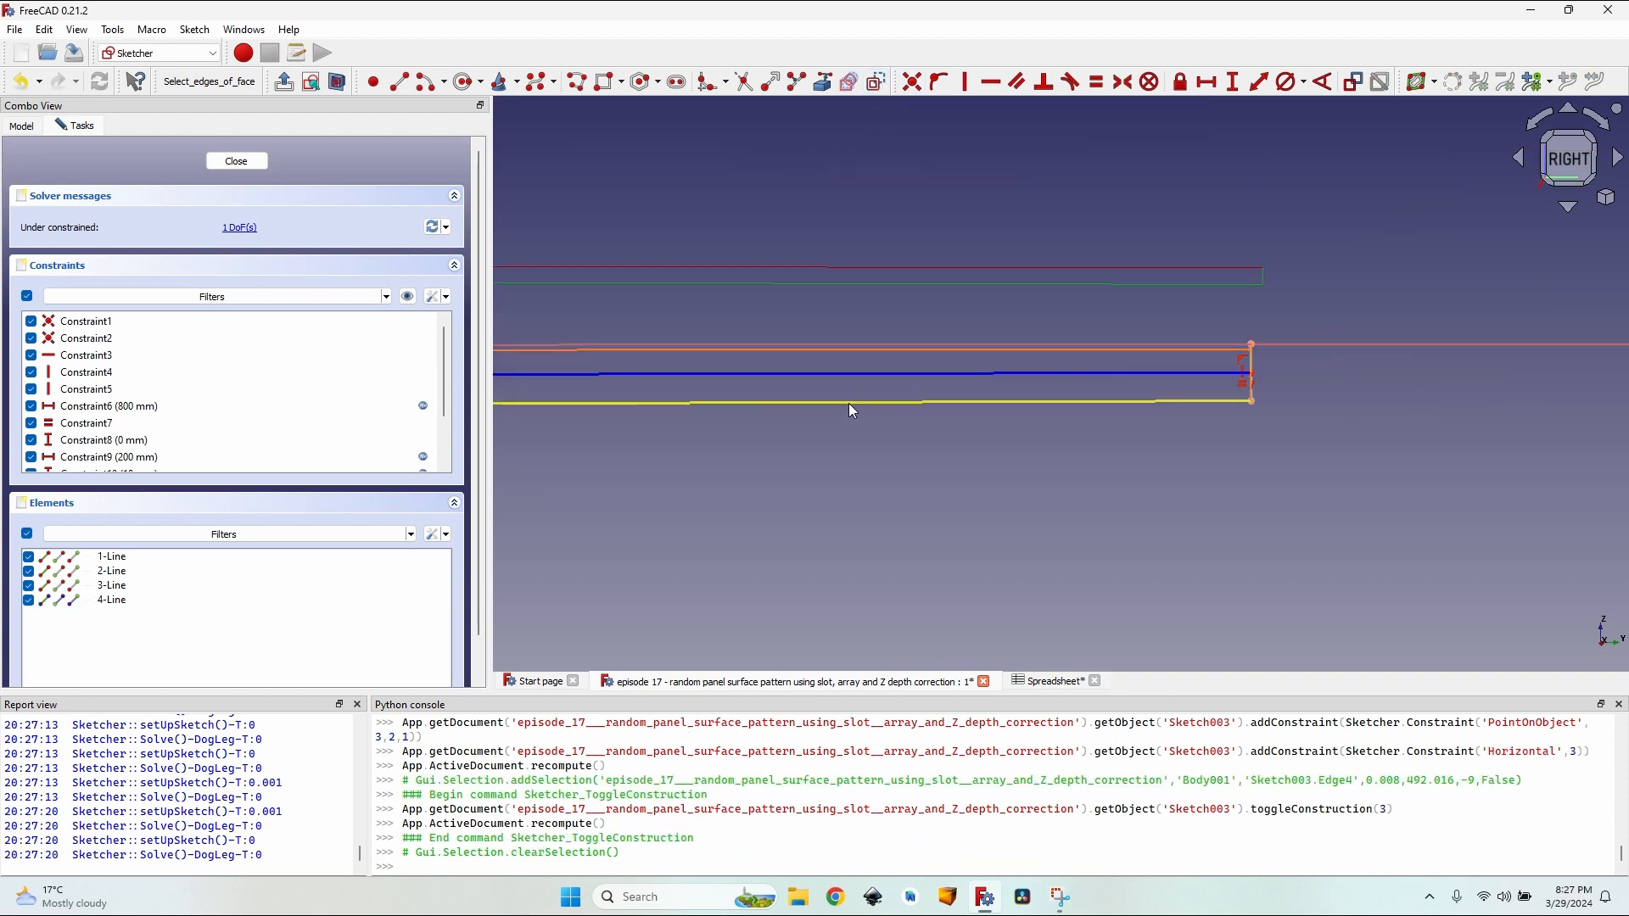
Step: Constrain the vertical distance from the left side's upper endpoint to the construction line's left end with the formula Spreadsheet.tool_radius
{"action": "scroll", "coordinate": [1096, 374], "scroll_direction": "down", "scroll_amount": 3}
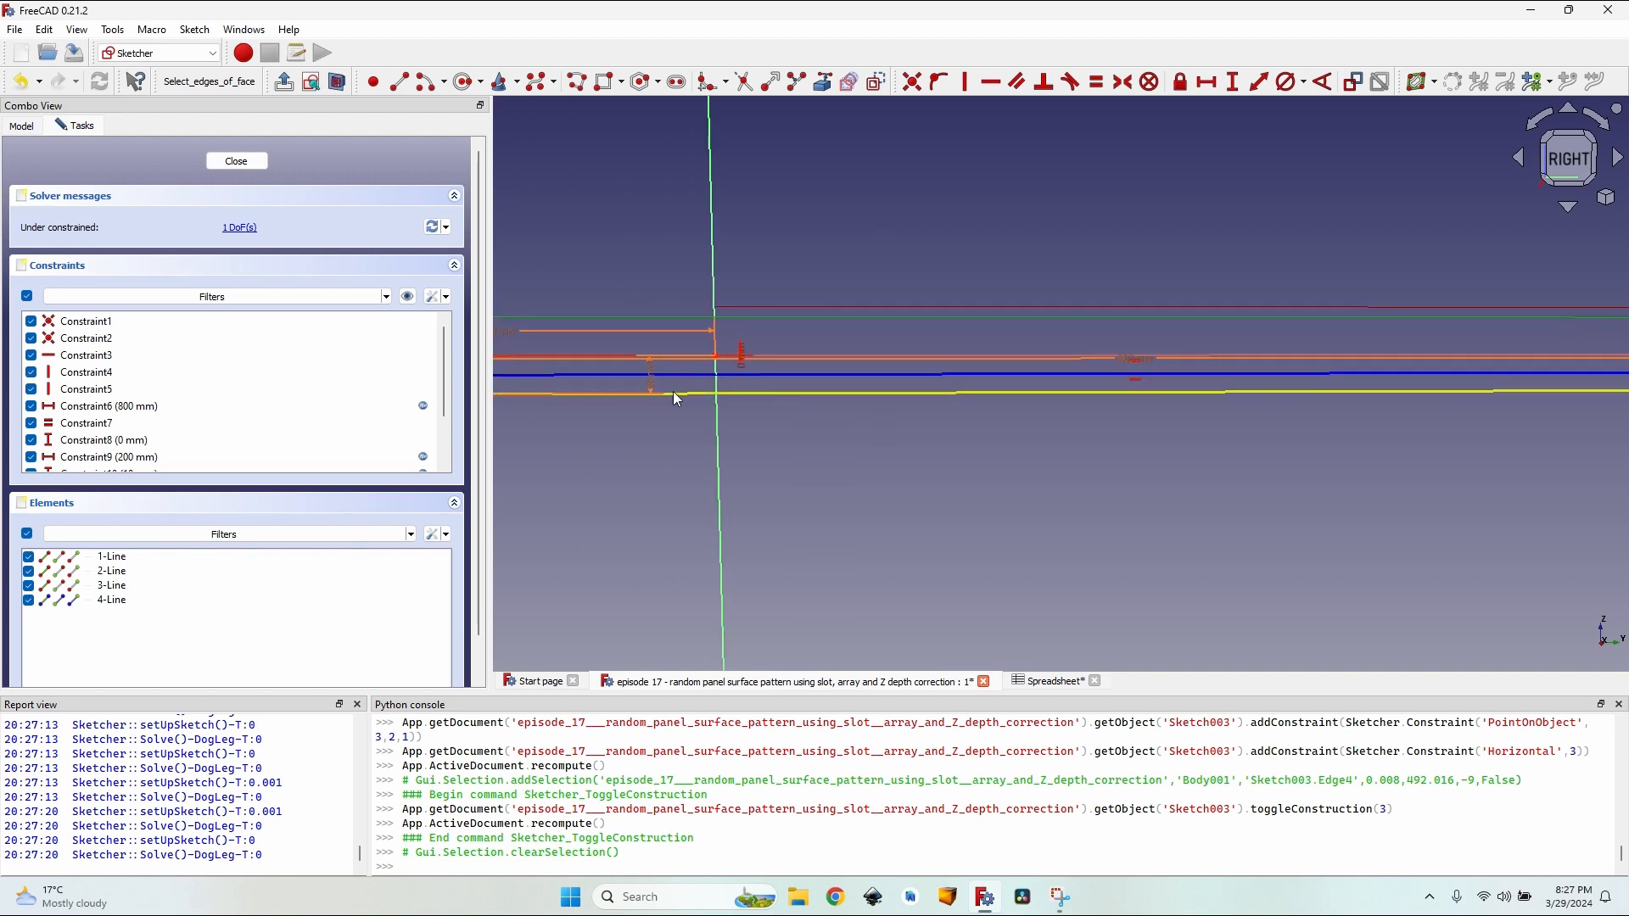
{"action": "middle_click_drag", "start_coordinate": [660, 378], "coordinate": [1188, 406]}
{"action": "scroll", "coordinate": [829, 442], "scroll_direction": "down", "scroll_amount": 2}
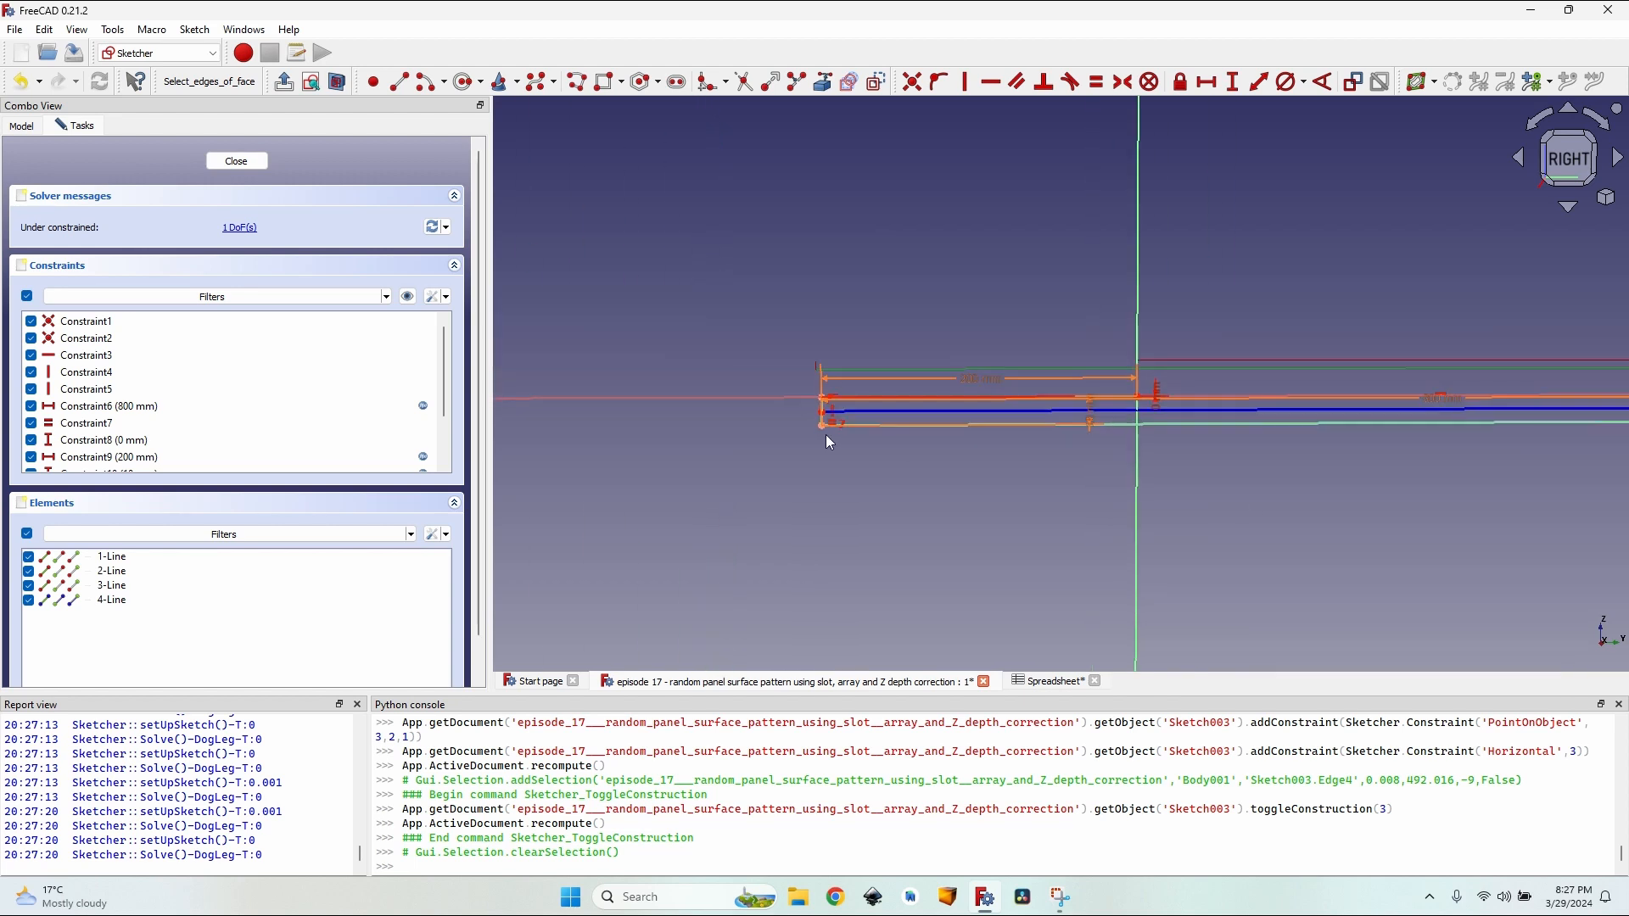
{"action": "scroll", "coordinate": [829, 442], "scroll_direction": "up", "scroll_amount": 3}
{"action": "scroll", "coordinate": [833, 368], "scroll_direction": "up", "scroll_amount": 3}
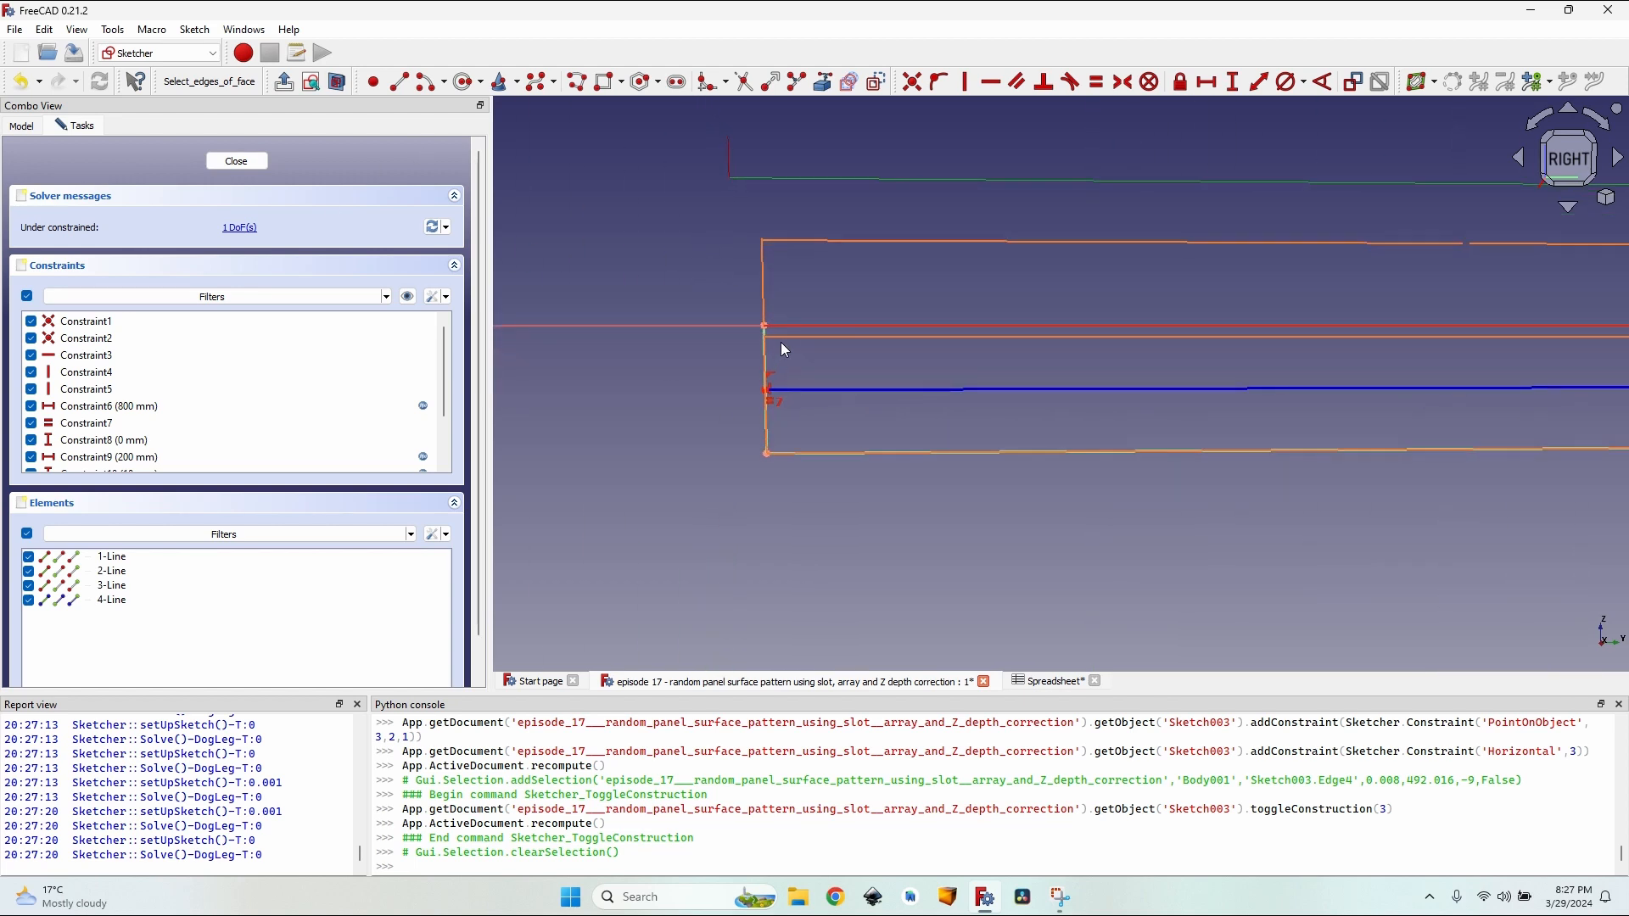
{"action": "left_click", "coordinate": [770, 374]}
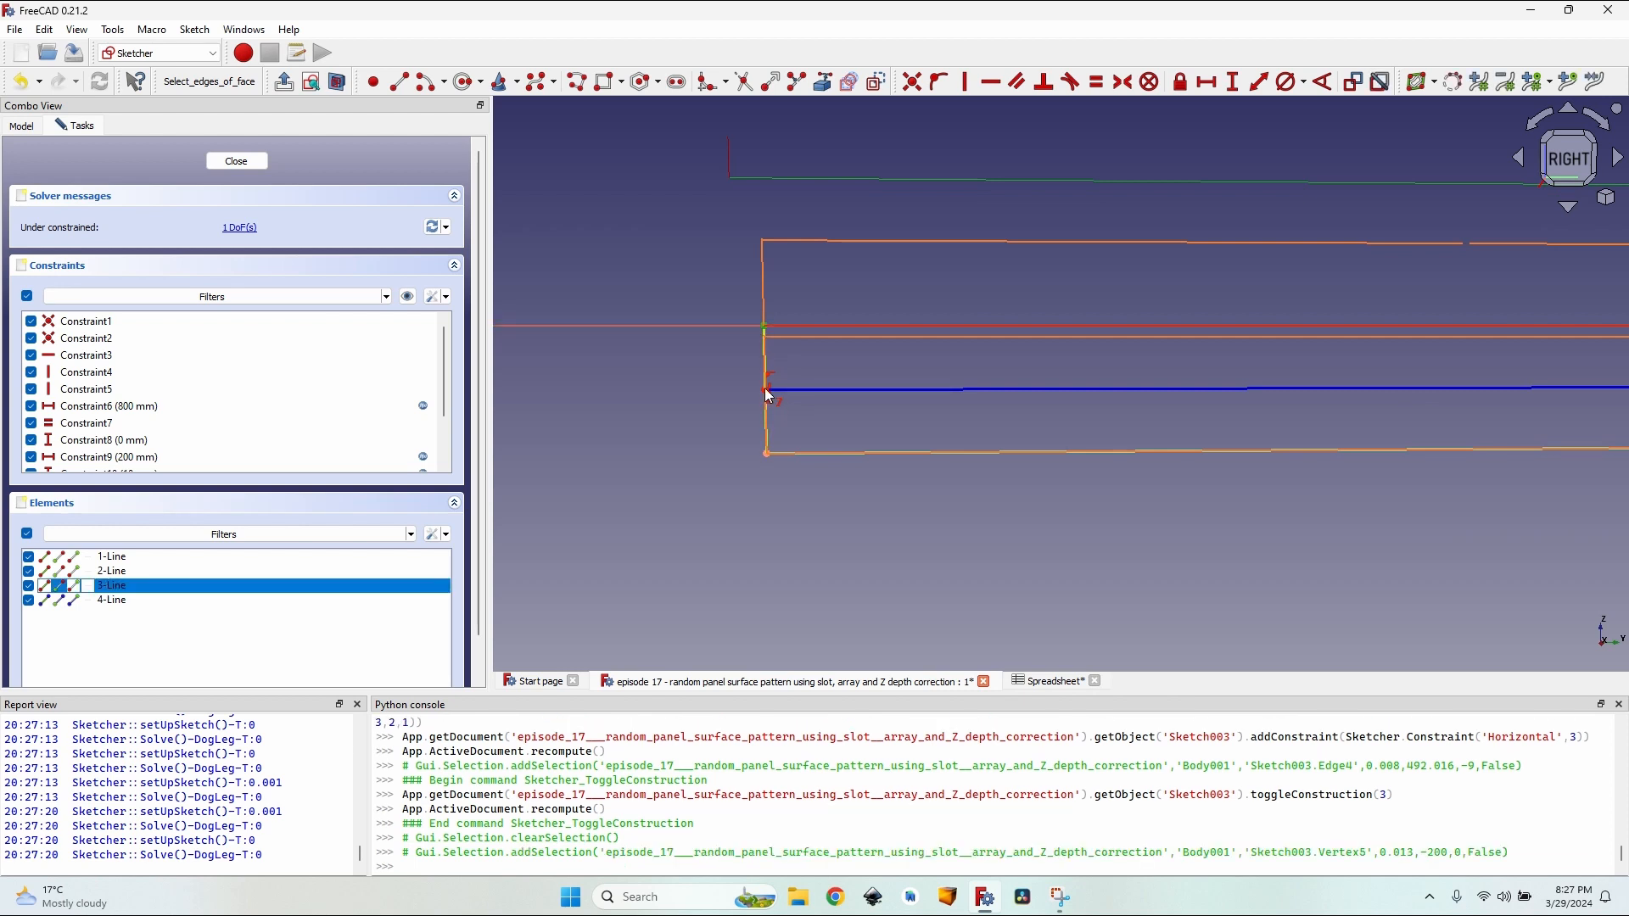
{"action": "left_click", "coordinate": [765, 327]}
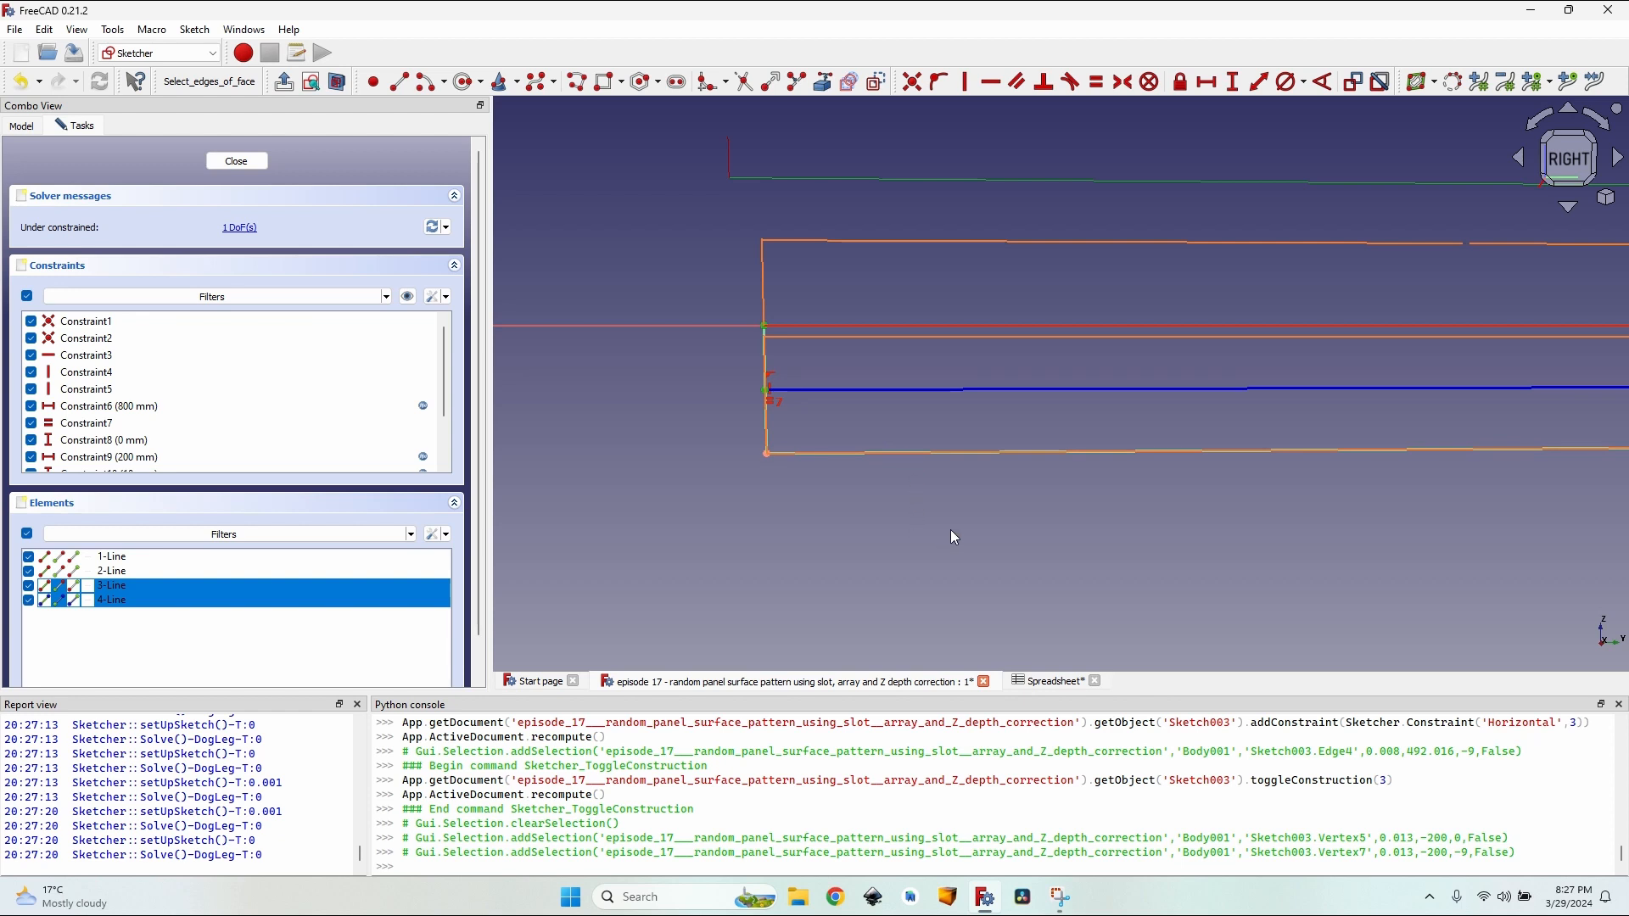
{"action": "key", "text": "i"}
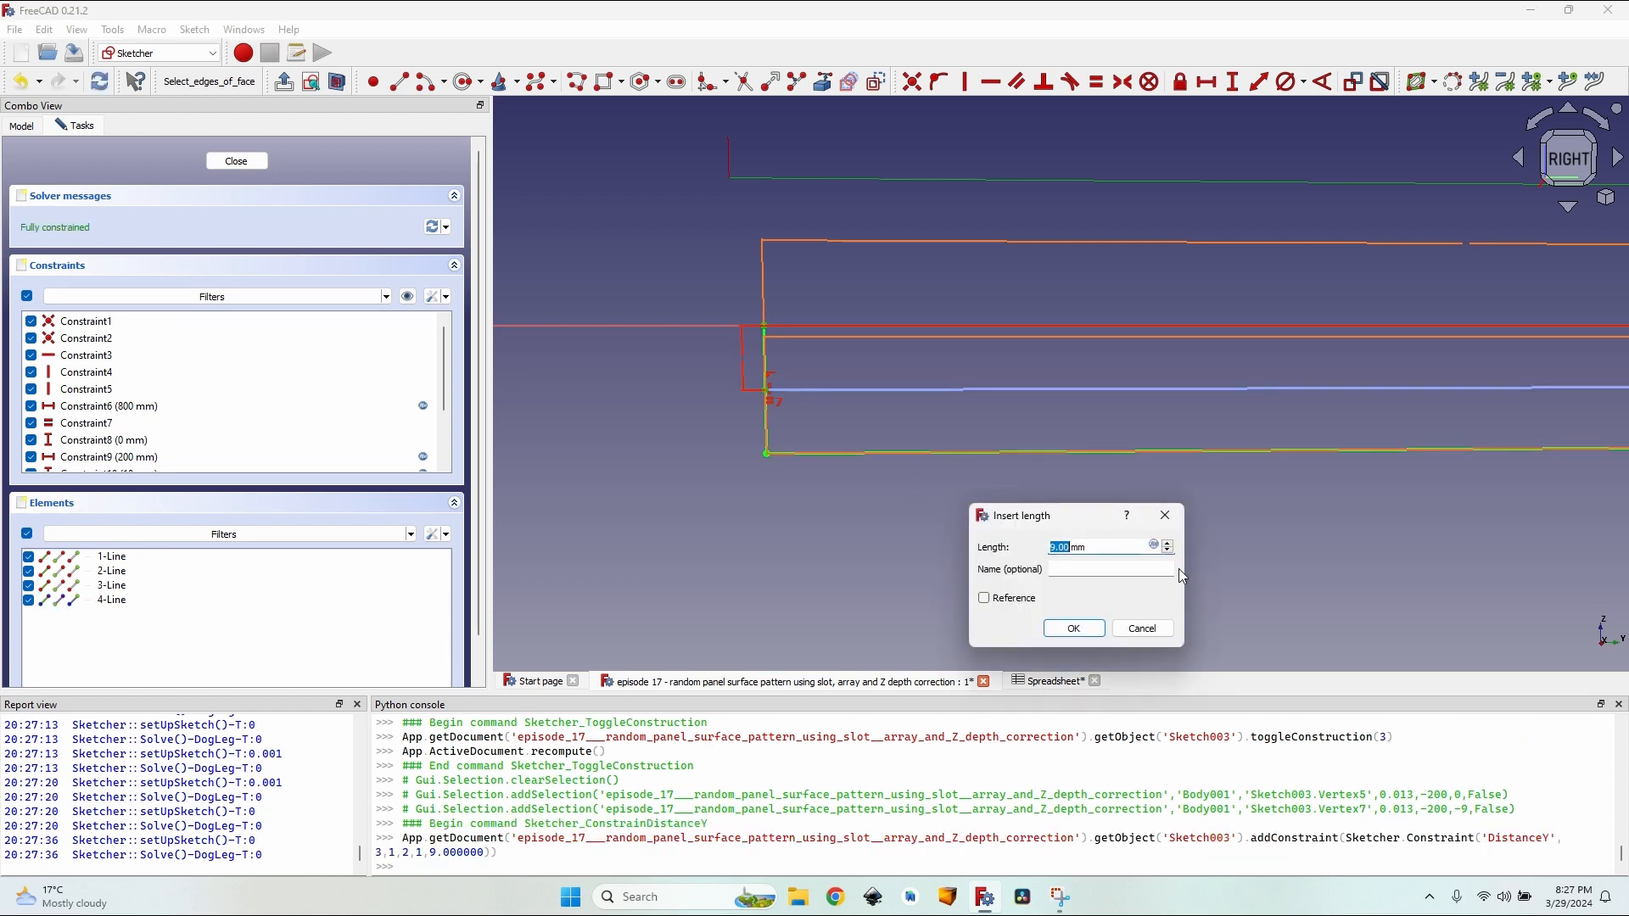
{"action": "key", "text": "equal"}
{"action": "type", "text": "Spreadsheet.rad"}
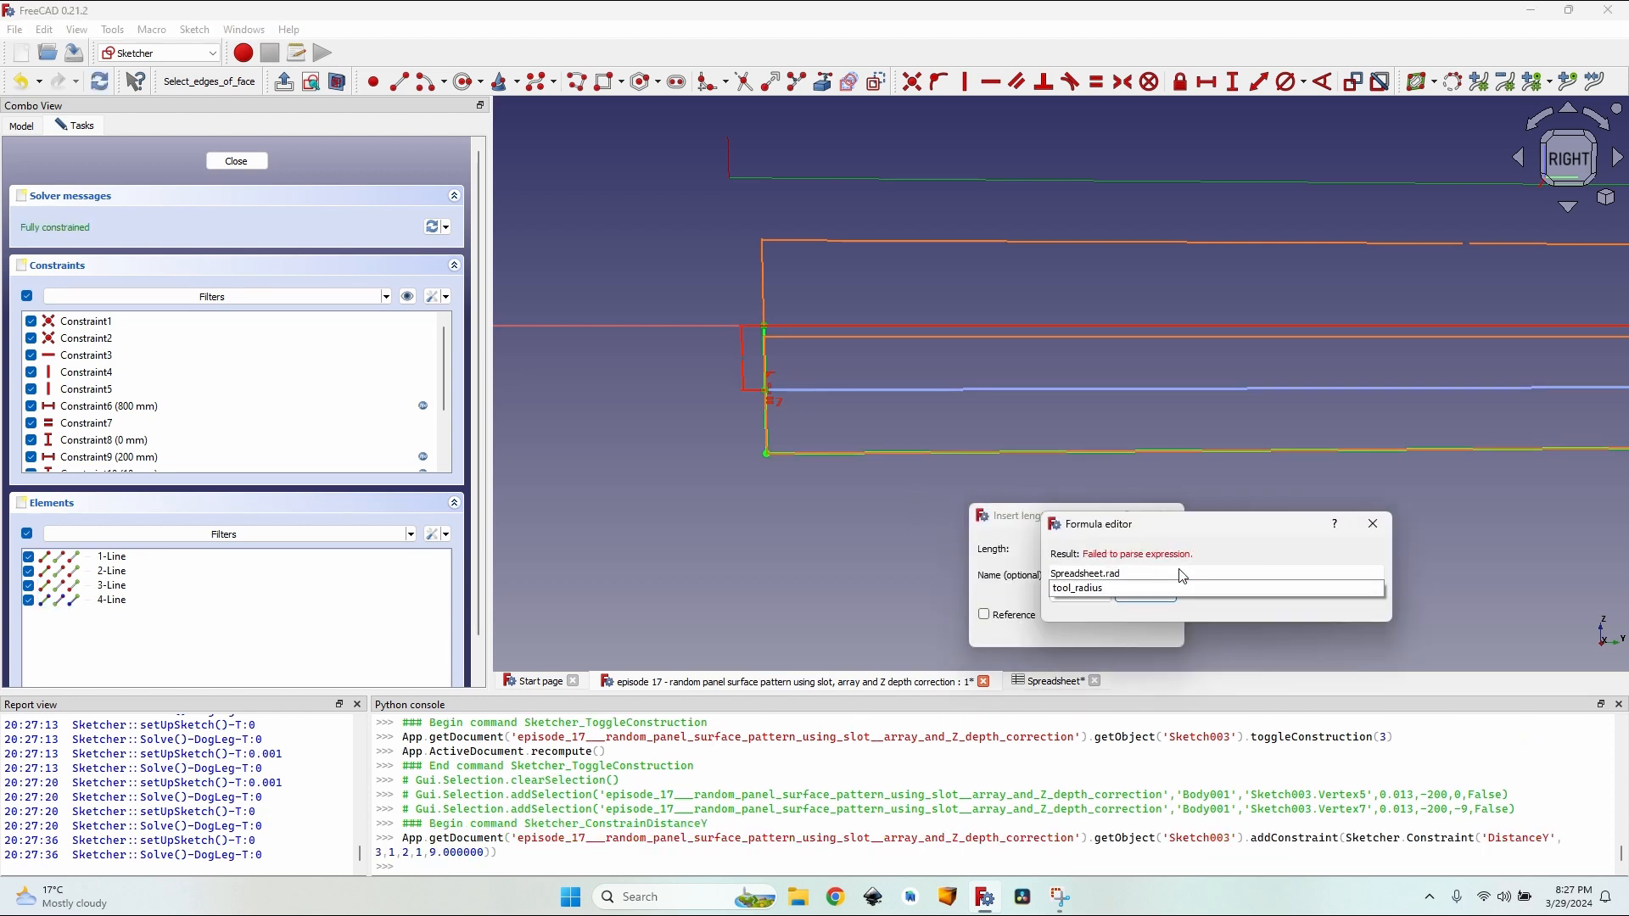
{"action": "key", "text": "Down"}
{"action": "key", "text": "Return"}
{"action": "key", "text": "Return"}
{"action": "key", "text": "Return"}
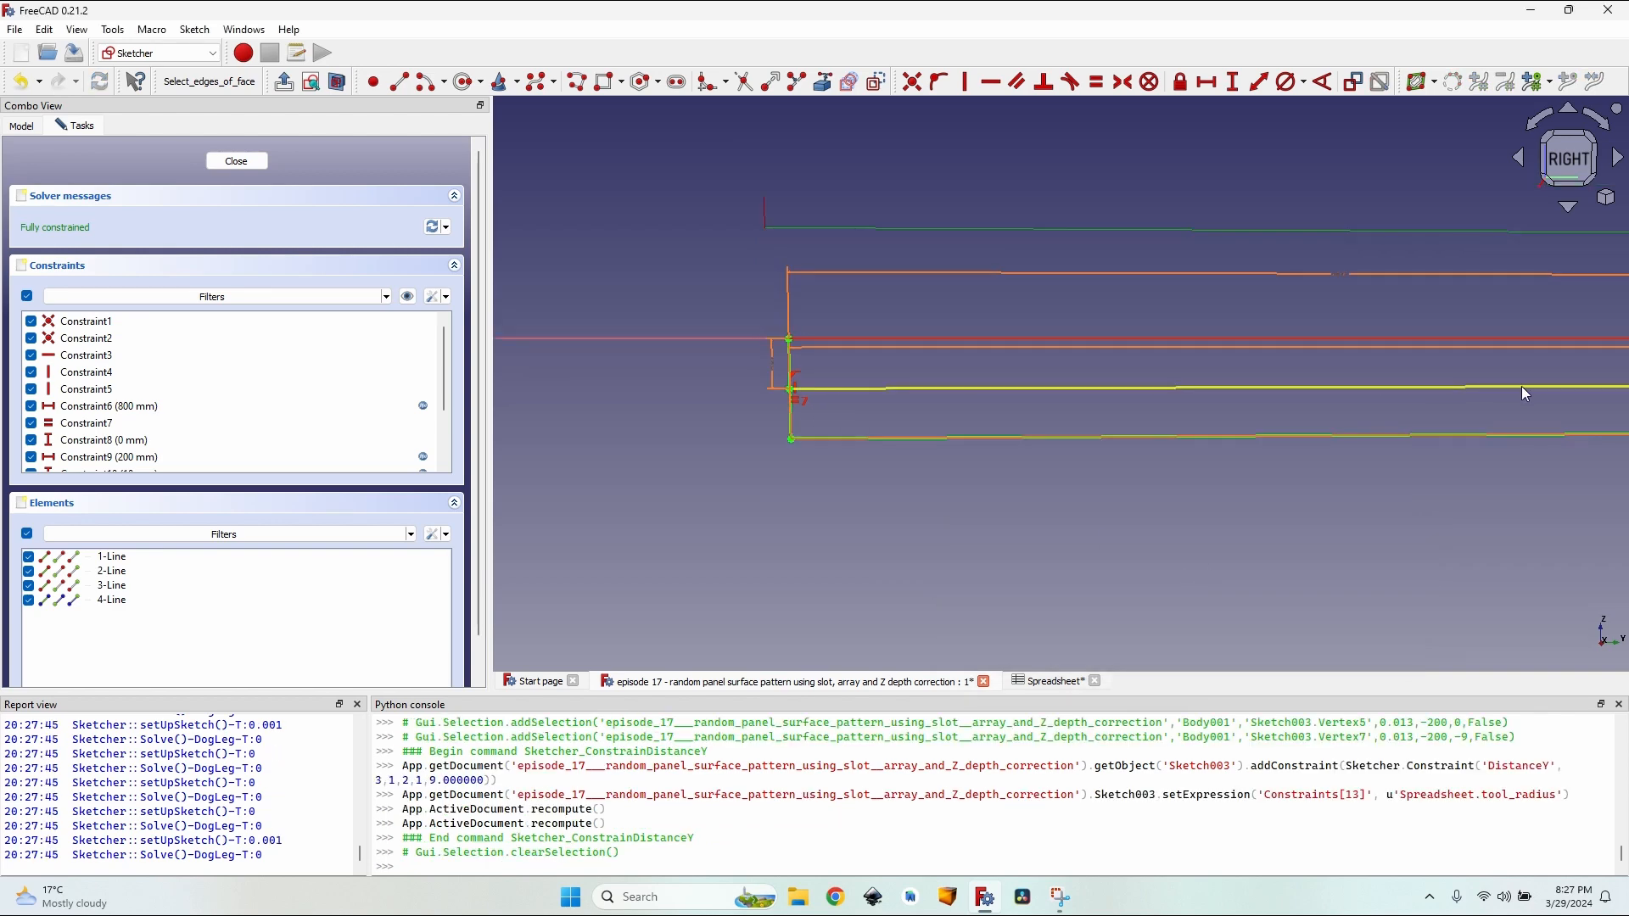
Step: Draw a wavy B-spline with 11 control points from the left side's upper endpoint to the right side's upper endpoint
{"action": "scroll", "coordinate": [1273, 407], "scroll_direction": "down", "scroll_amount": 3}
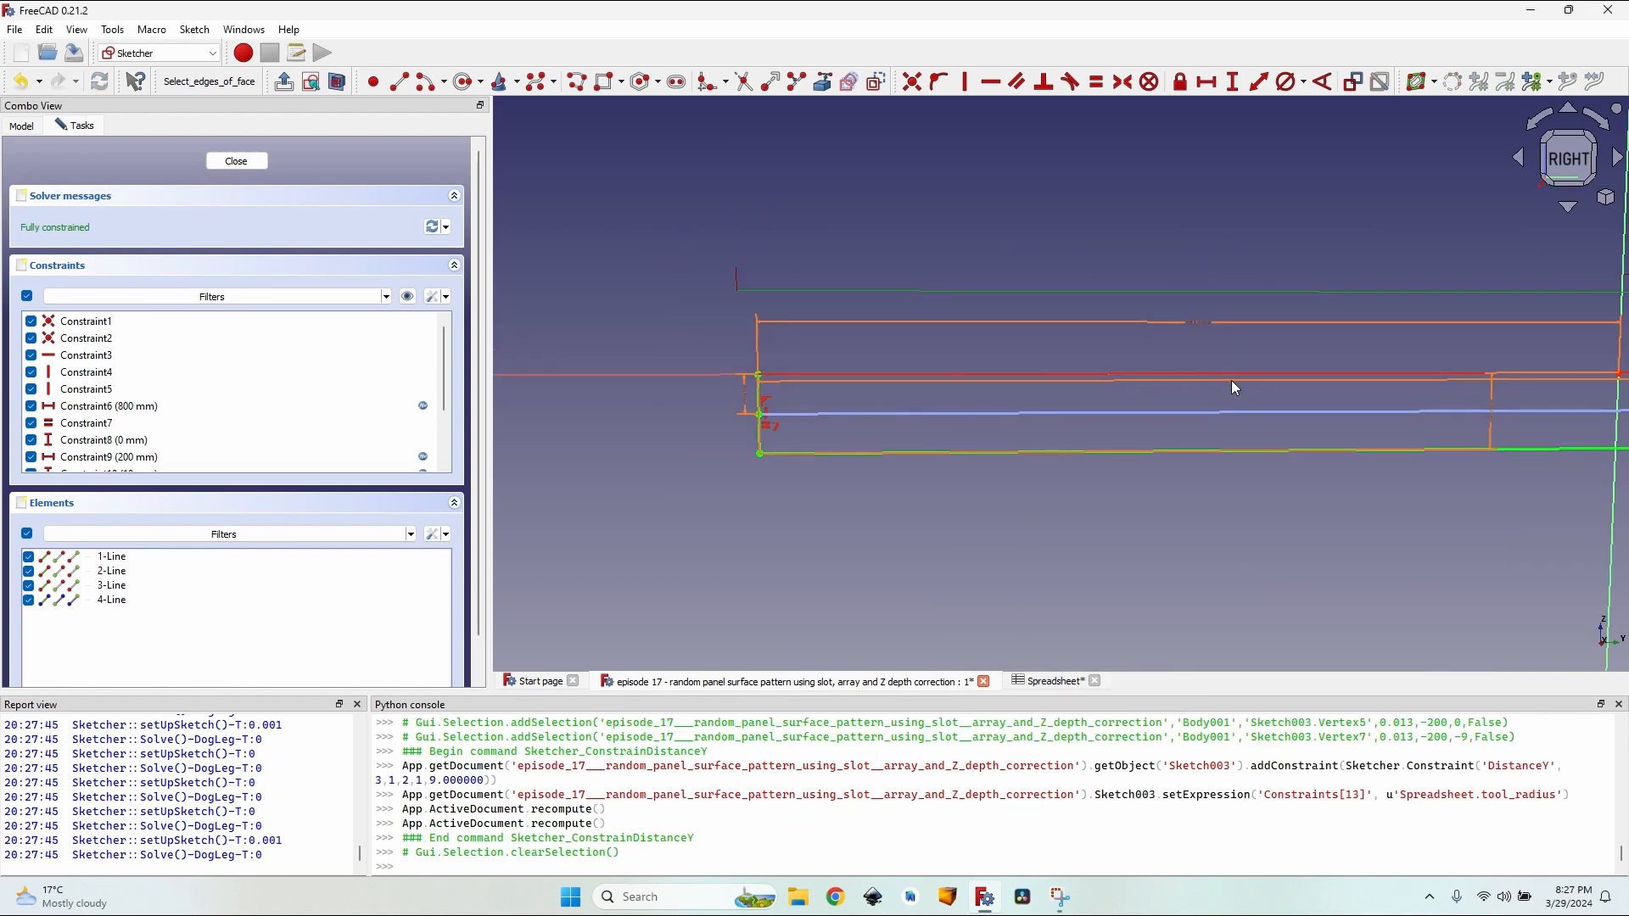
{"action": "scroll", "coordinate": [816, 507], "scroll_direction": "down", "scroll_amount": 2}
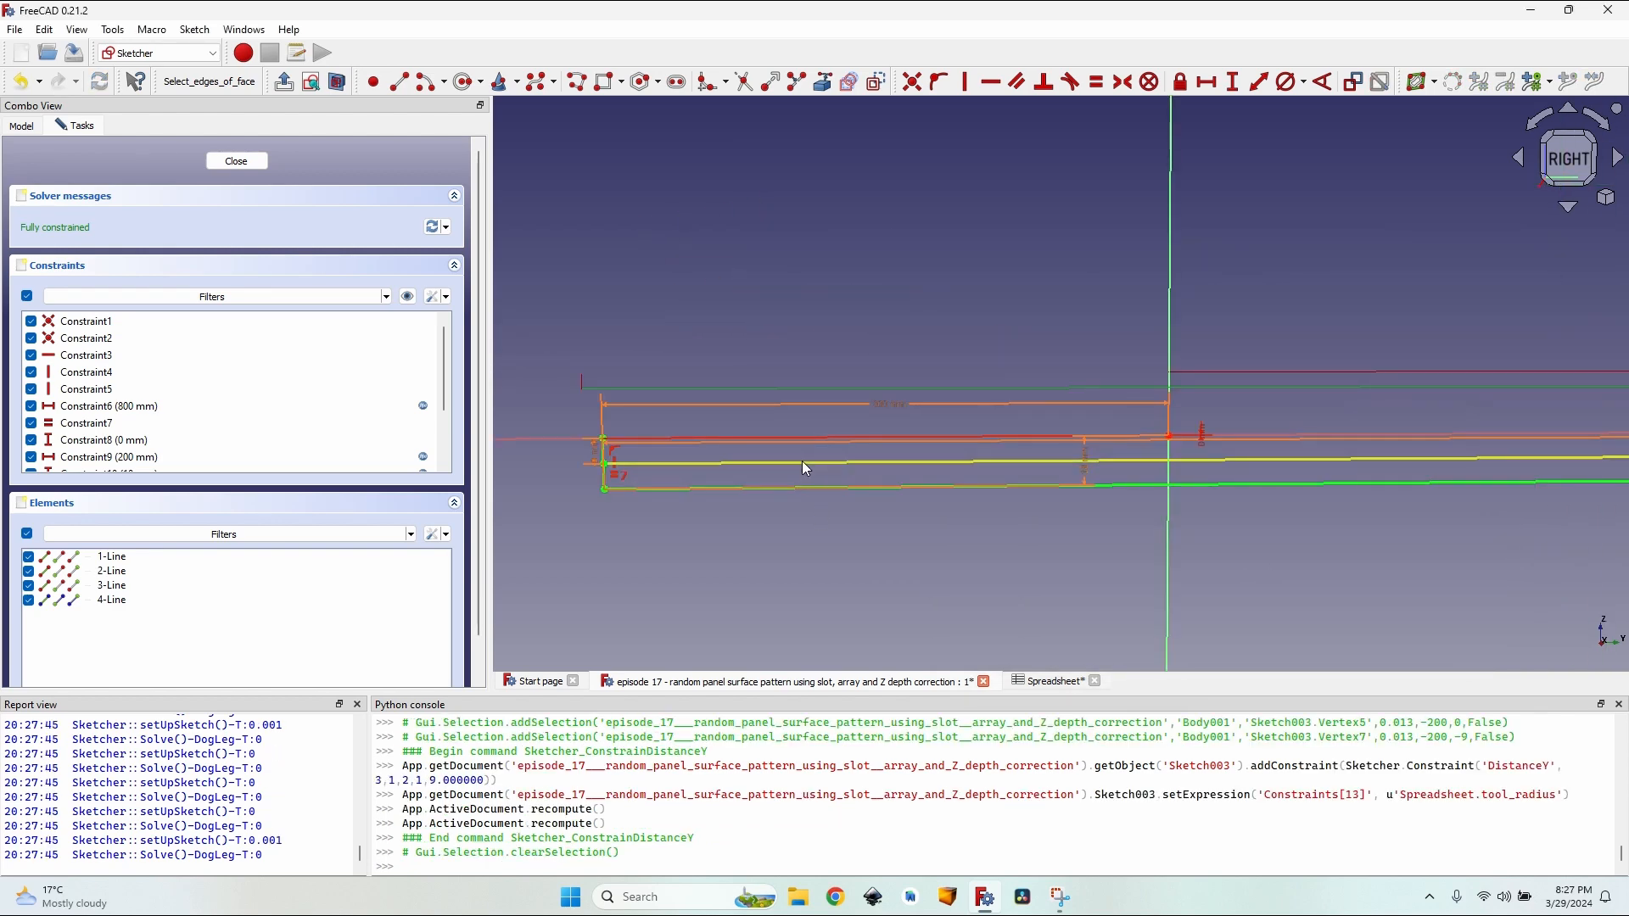
{"action": "scroll", "coordinate": [747, 471], "scroll_direction": "up", "scroll_amount": 3}
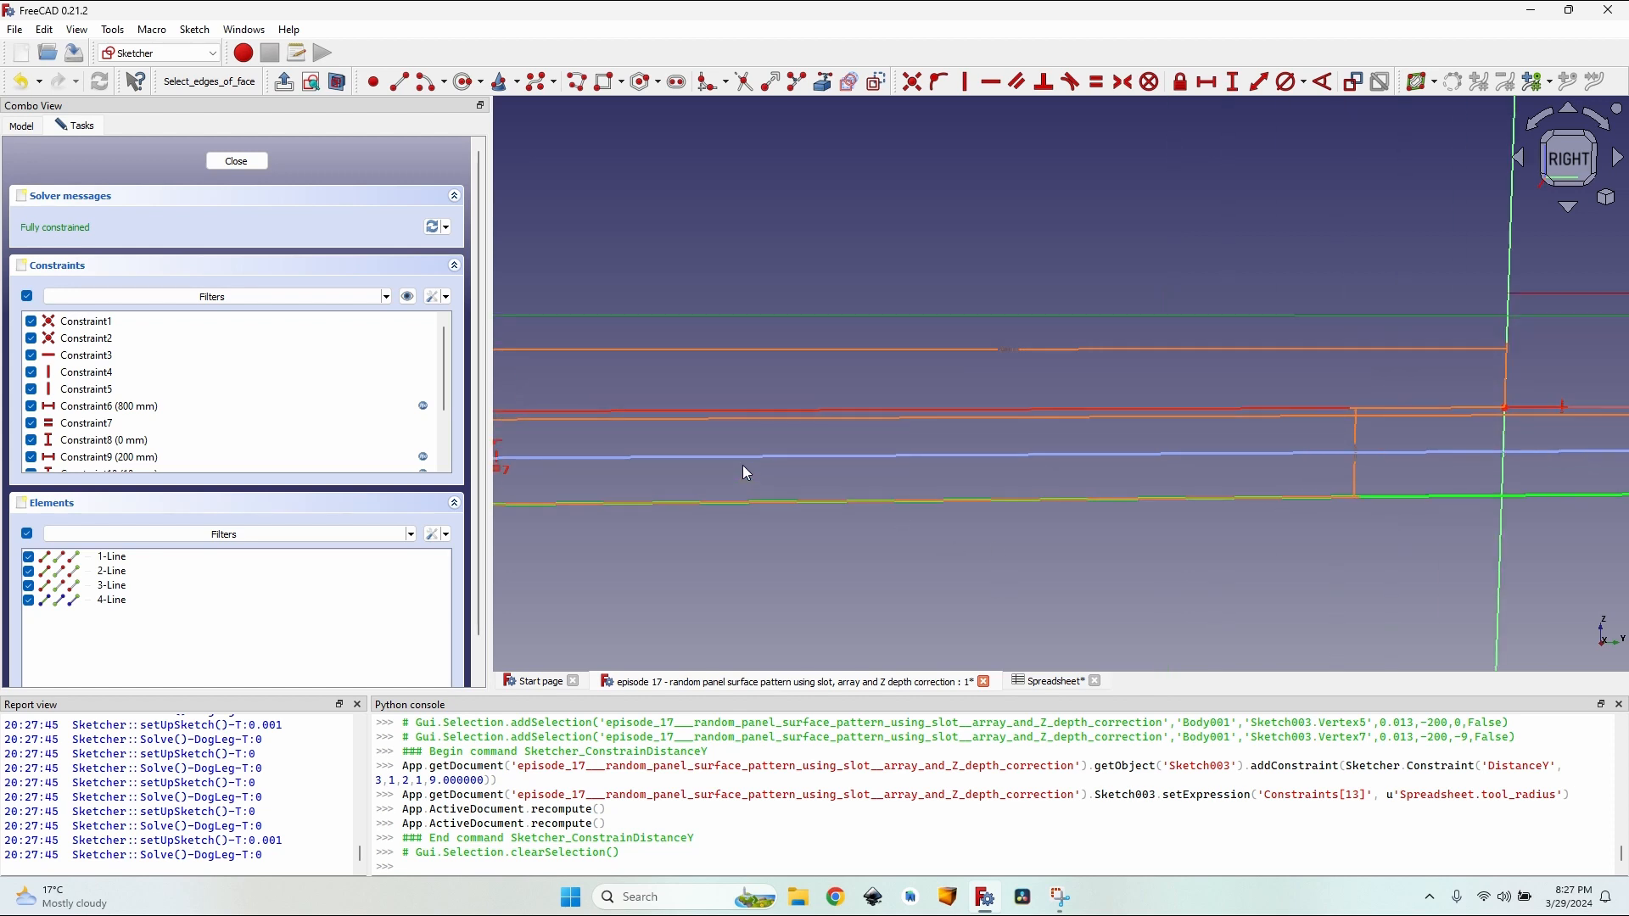
{"action": "left_click", "coordinate": [541, 81]}
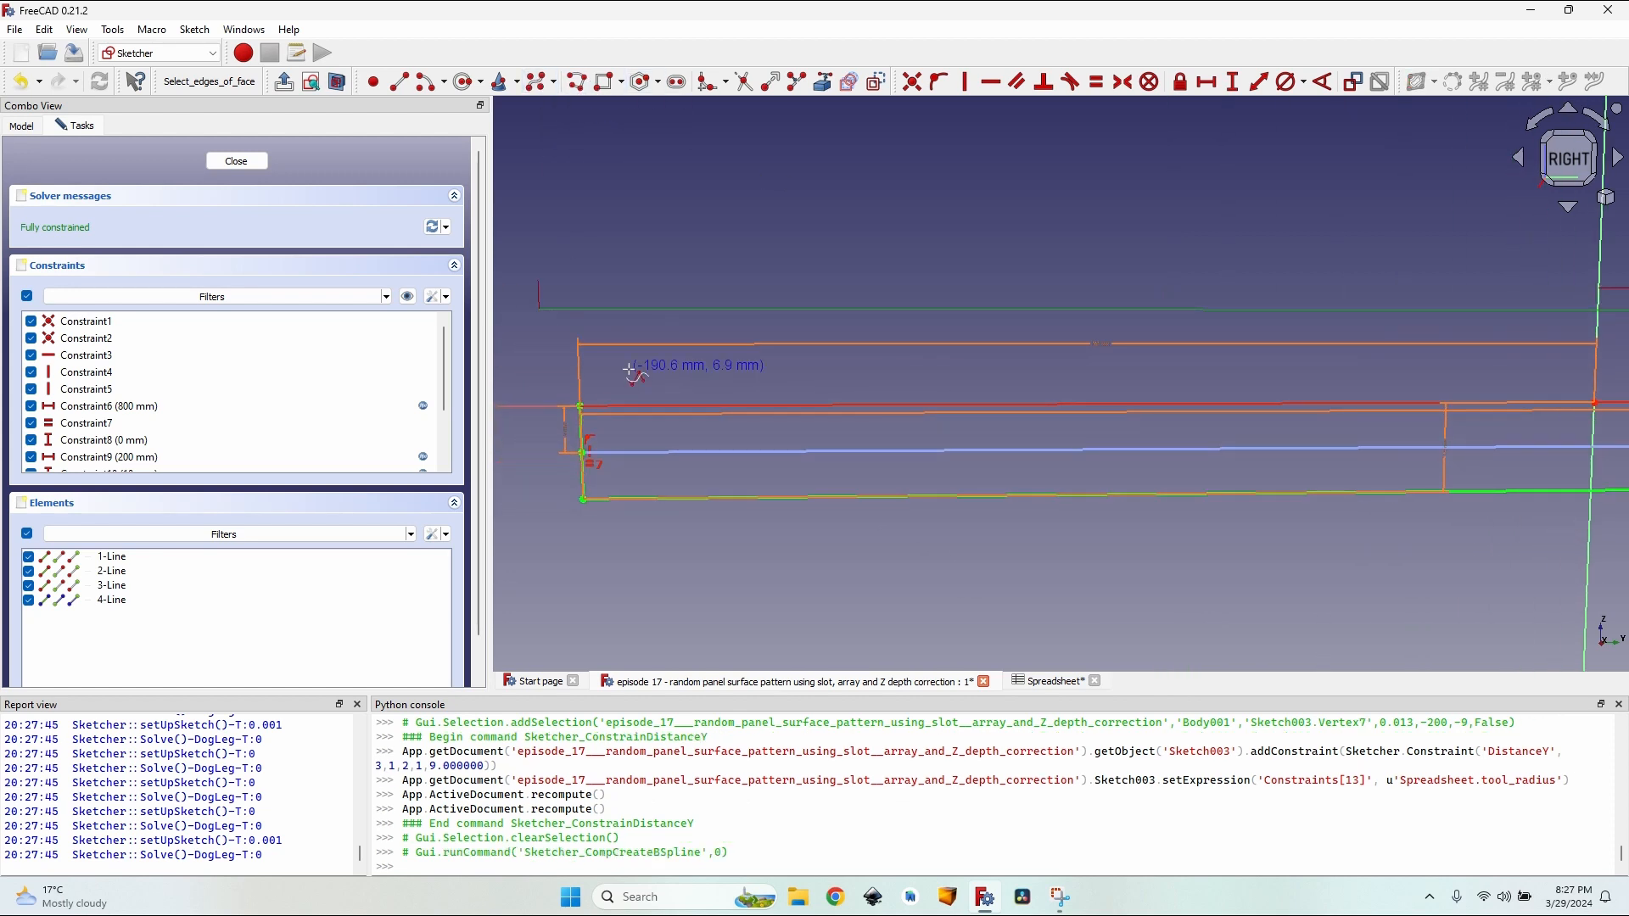
{"action": "left_click", "coordinate": [579, 406]}
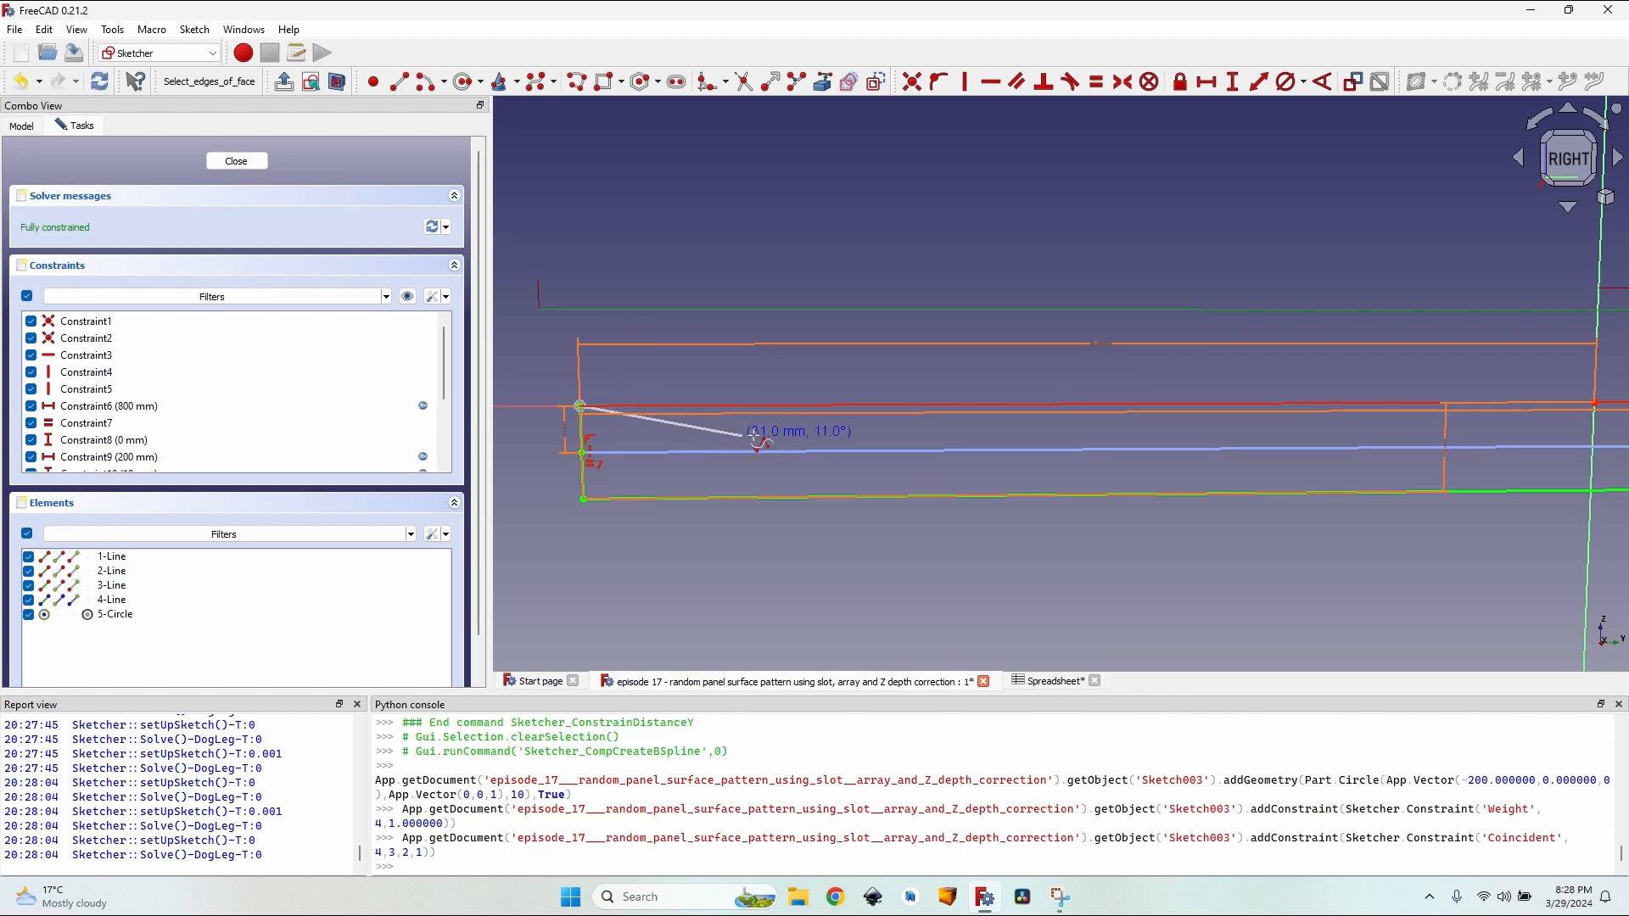
{"action": "left_click", "coordinate": [843, 435]}
{"action": "left_click", "coordinate": [1210, 411]}
{"action": "scroll", "coordinate": [1566, 423], "scroll_direction": "down", "scroll_amount": 2}
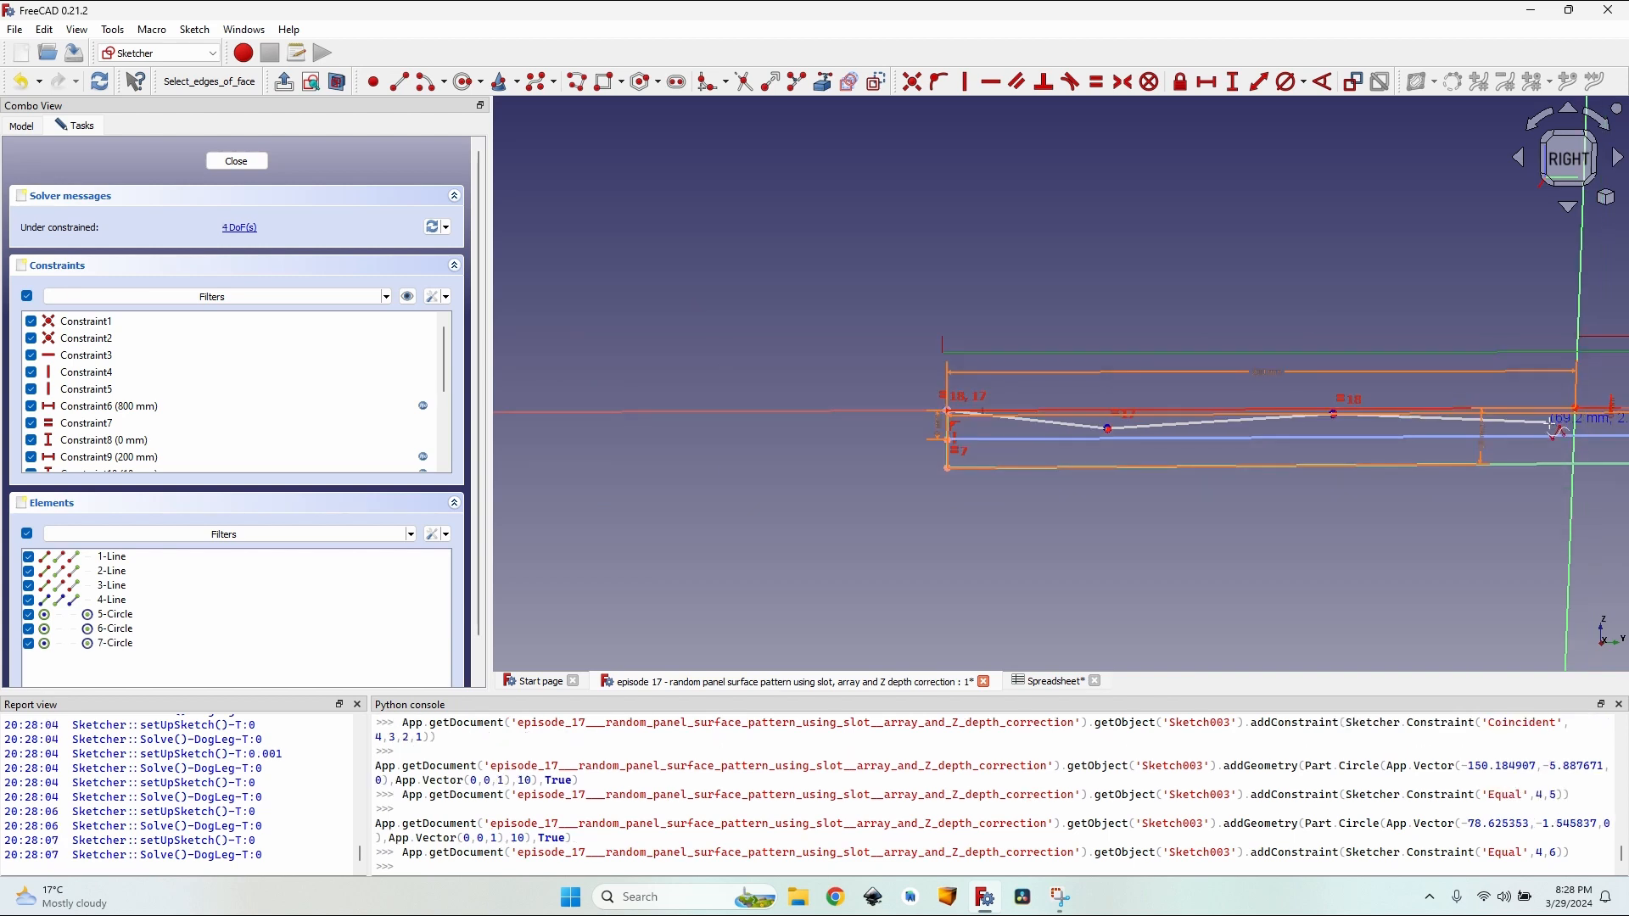
{"action": "middle_click_drag", "start_coordinate": [1574, 426], "coordinate": [1025, 463]}
{"action": "left_click", "coordinate": [1192, 461]}
{"action": "left_click", "coordinate": [1302, 452]}
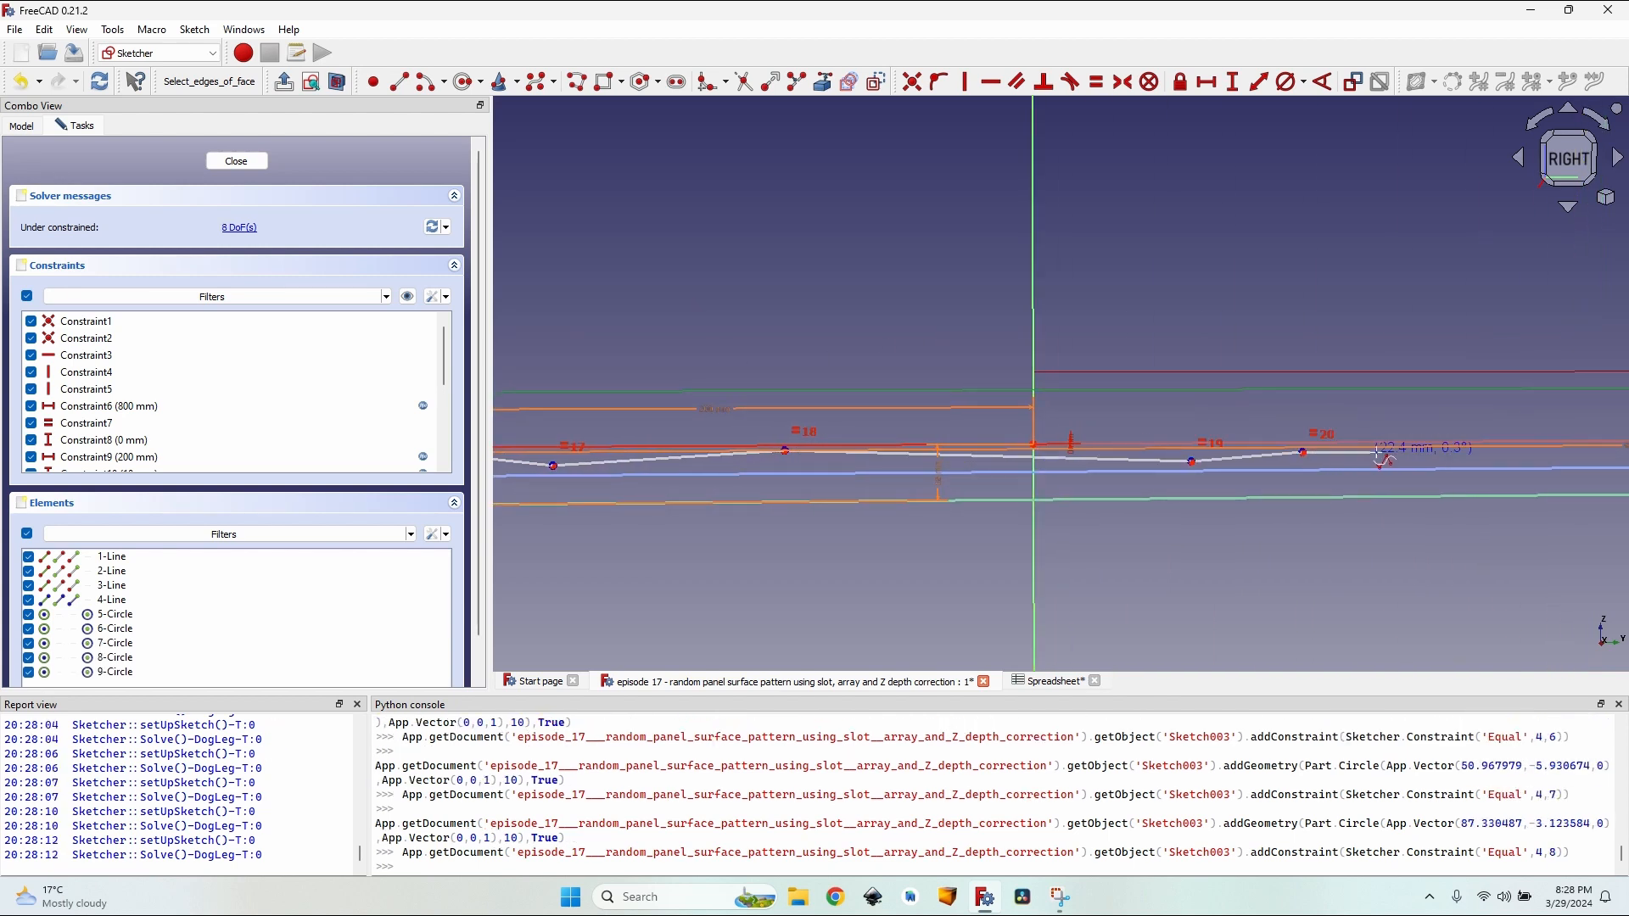
{"action": "left_click", "coordinate": [1451, 462]}
{"action": "middle_click_drag", "start_coordinate": [1534, 479], "coordinate": [979, 500]}
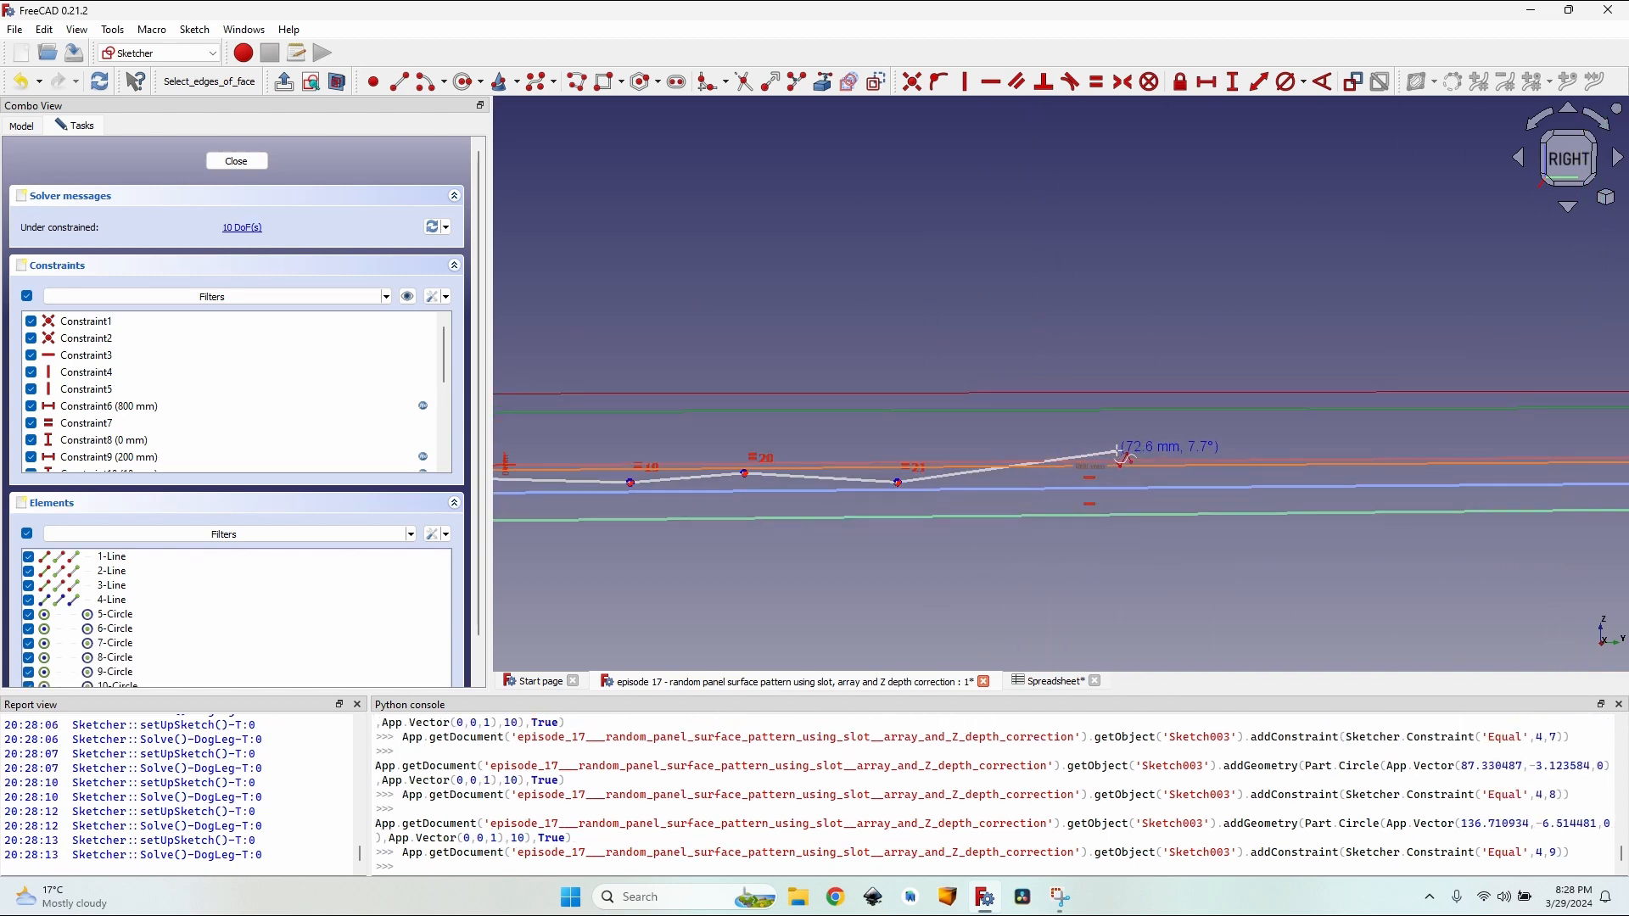
{"action": "left_click", "coordinate": [1117, 451]}
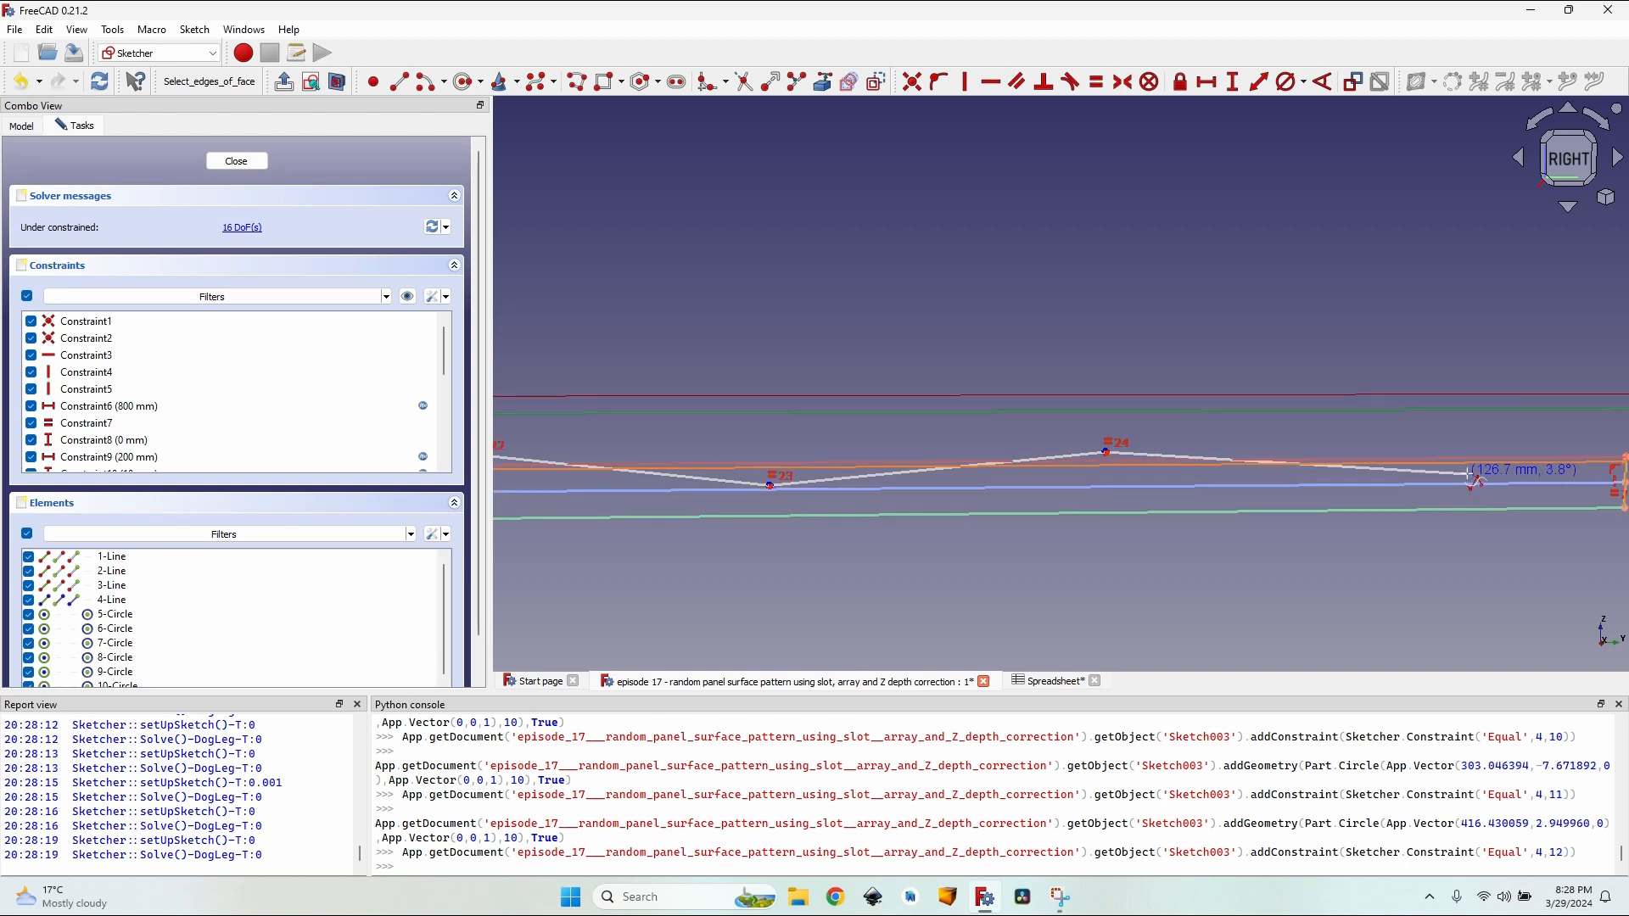
{"action": "left_click", "coordinate": [1482, 475]}
{"action": "middle_click_drag", "start_coordinate": [1562, 478], "coordinate": [866, 542]}
{"action": "scroll", "coordinate": [1265, 496], "scroll_direction": "up", "scroll_amount": 4}
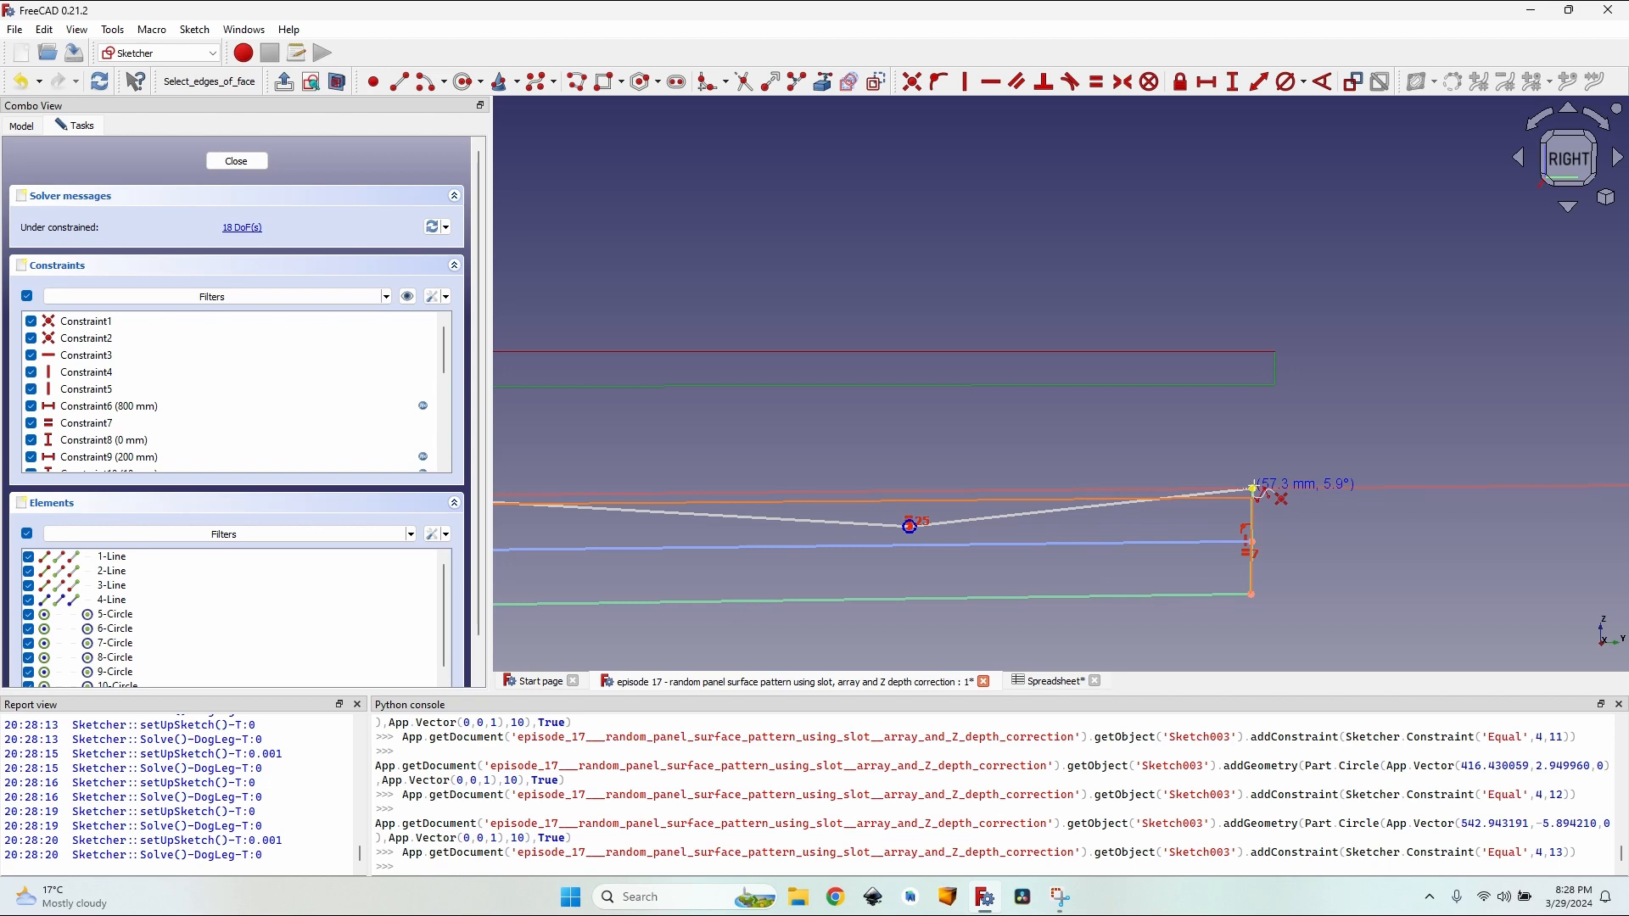
{"action": "left_click", "coordinate": [1253, 488]}
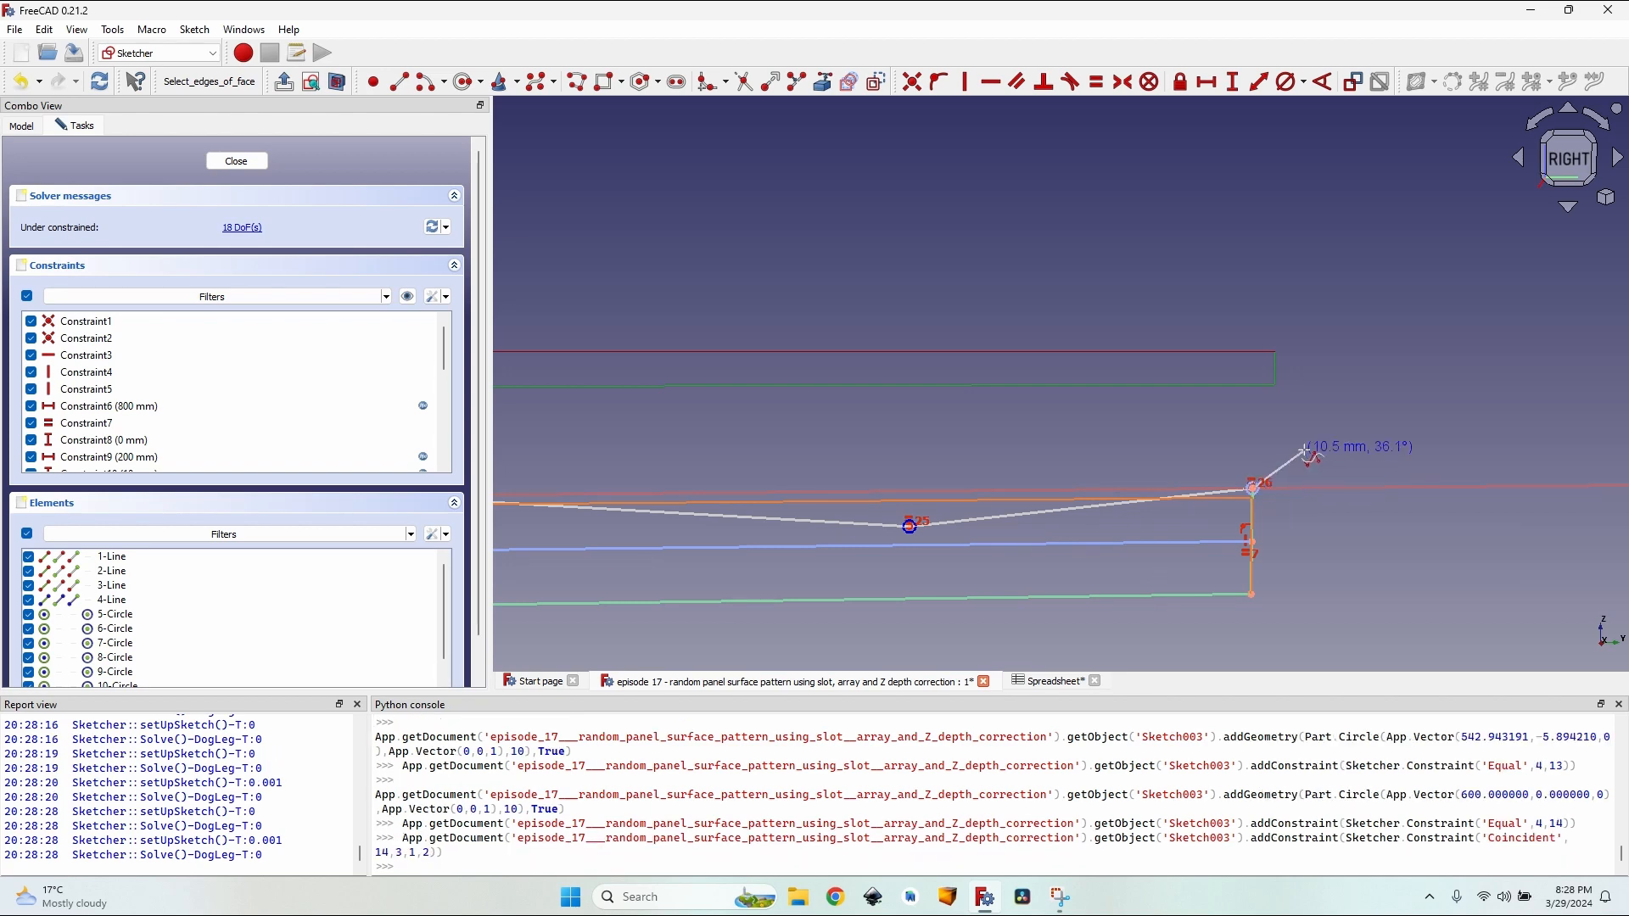
{"action": "right_click", "coordinate": [1376, 338]}
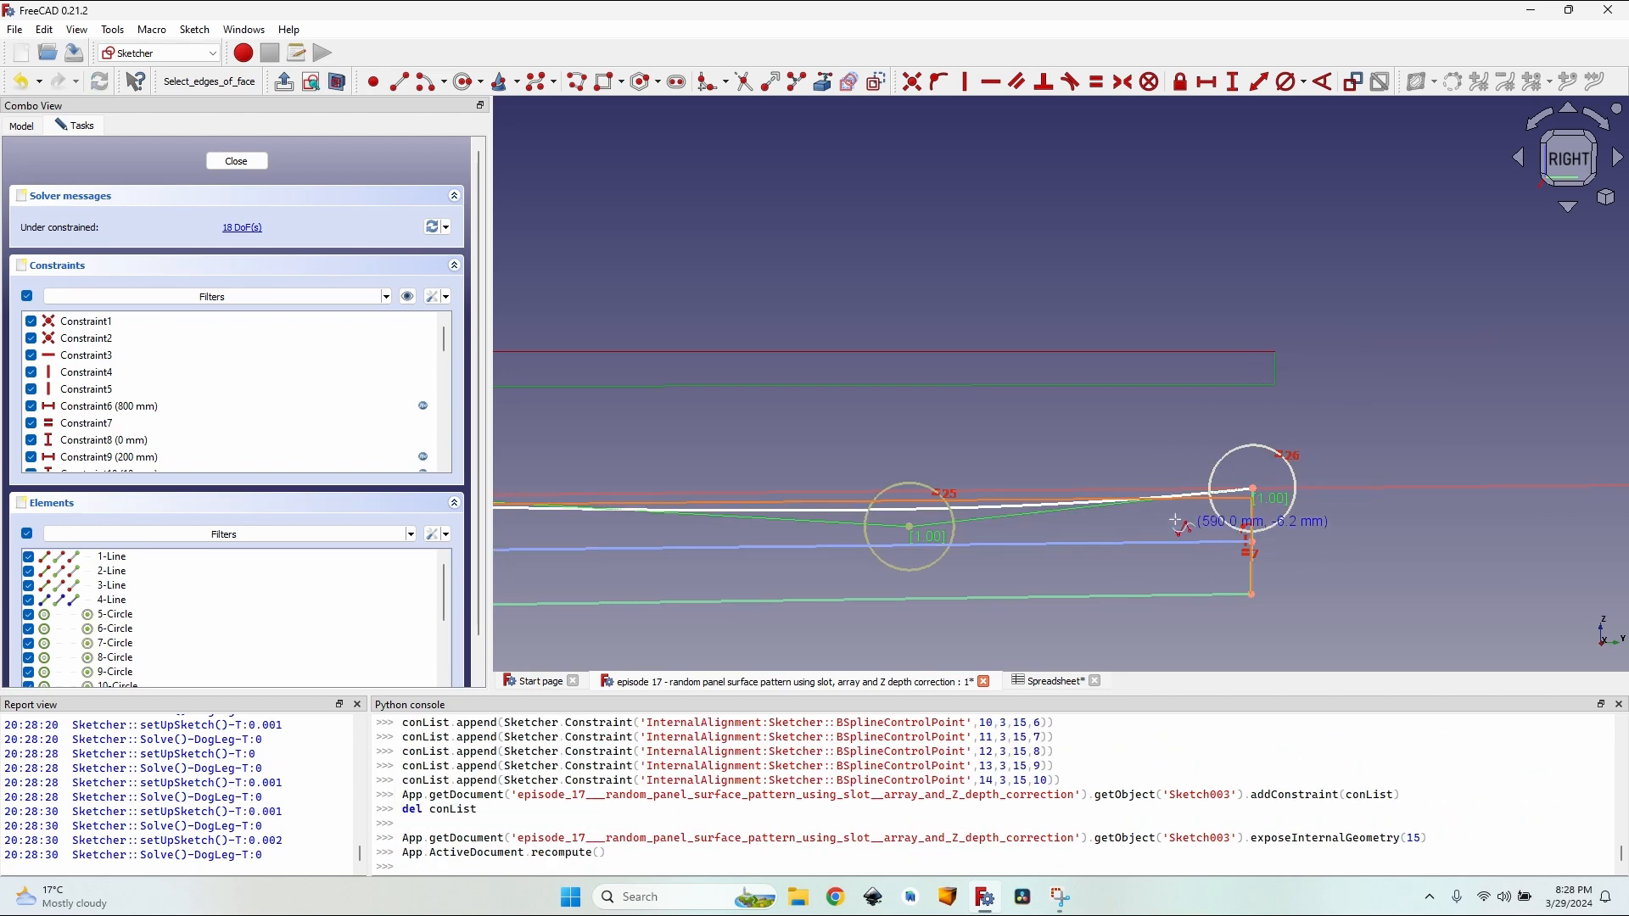
Step: Move the B-spline's second control point to about (-162.6, -9.4) and its third to about (-92.6, 0.6)
{"action": "scroll", "coordinate": [781, 532], "scroll_direction": "up", "scroll_amount": 3}
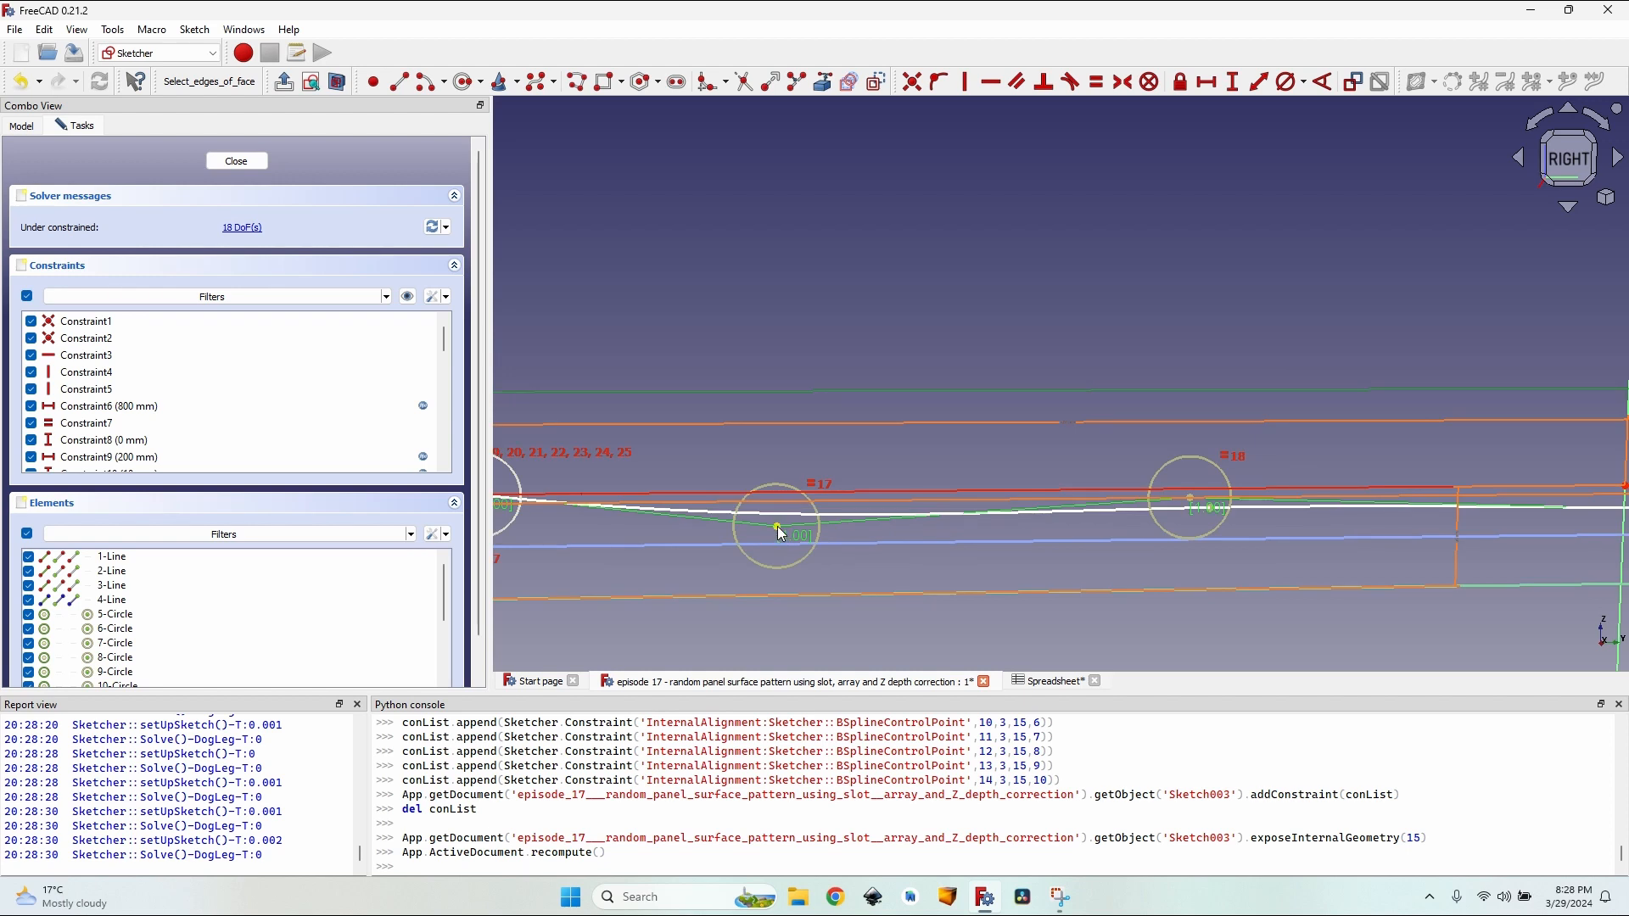
{"action": "left_click_drag", "start_coordinate": [779, 528], "coordinate": [704, 550]}
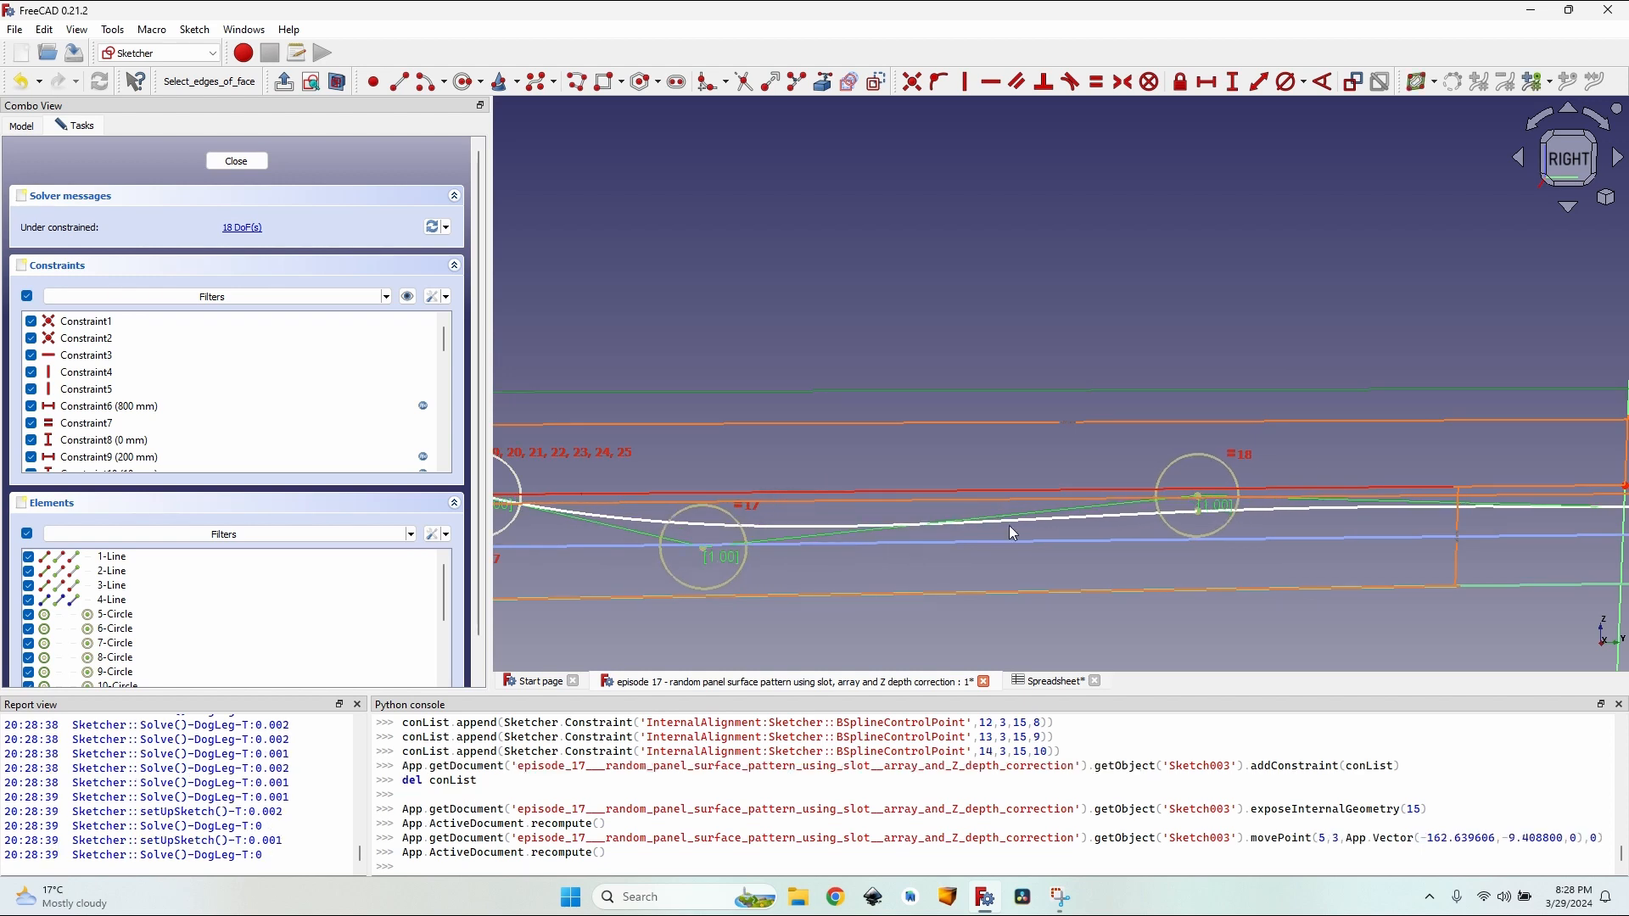
{"action": "mouse_move", "coordinate": [1206, 497]}
{"action": "left_mouse_down"}
{"action": "mouse_move", "coordinate": [1087, 485]}
{"action": "mouse_move", "coordinate": [1111, 486]}
{"action": "left_mouse_up"}
Step: Move the B-spline's fourth, fifth and sixth control points to about (52.2, -9.4), (83.0, -0.9) and (148.3, -11.4)
{"action": "scroll", "coordinate": [1219, 499], "scroll_direction": "down", "scroll_amount": 3}
{"action": "mouse_move", "coordinate": [1492, 544]}
{"action": "middle_mouse_down"}
{"action": "mouse_move", "coordinate": [1428, 564]}
{"action": "mouse_move", "coordinate": [963, 535]}
{"action": "middle_mouse_up"}
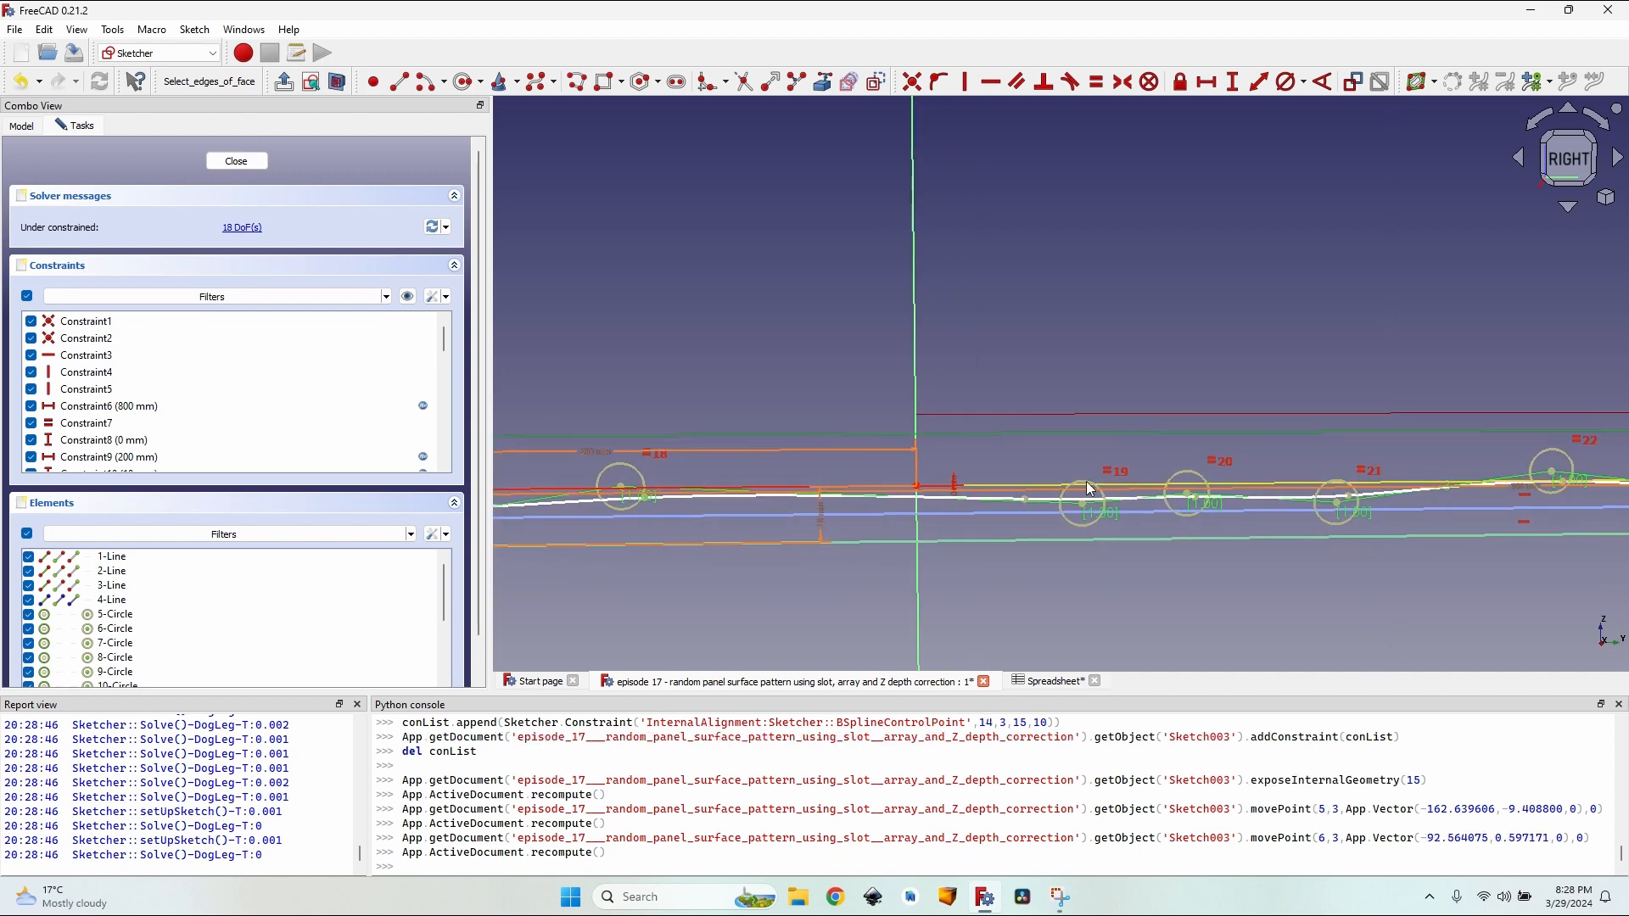
{"action": "scroll", "coordinate": [1093, 500], "scroll_direction": "up", "scroll_amount": 3}
{"action": "left_click_drag", "start_coordinate": [1076, 515], "coordinate": [1070, 526]}
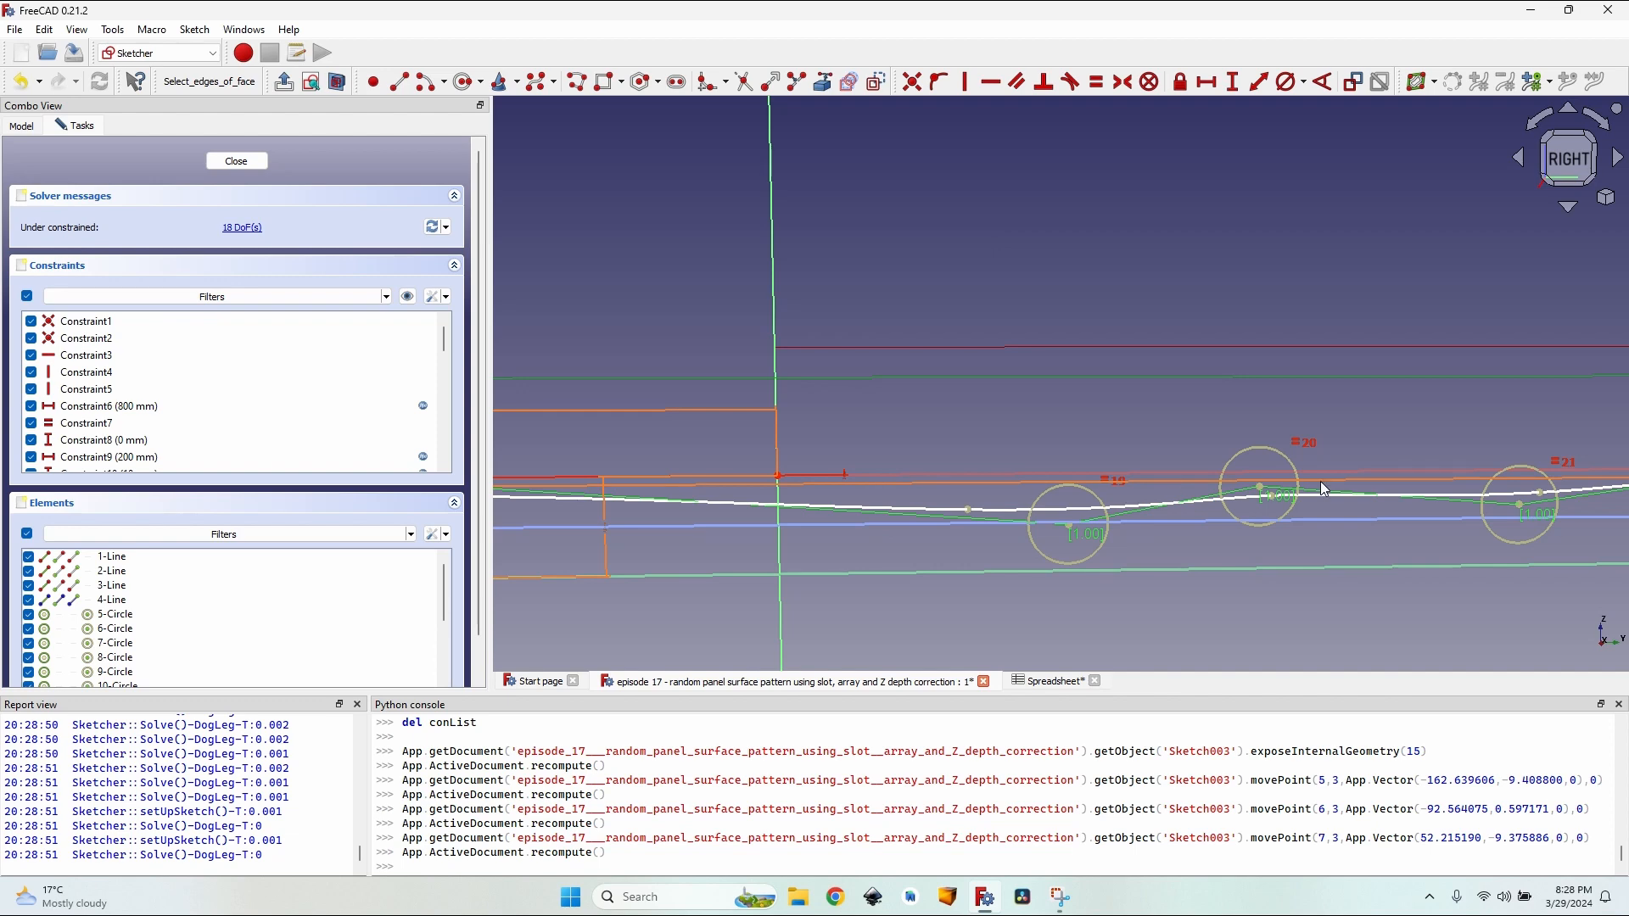
{"action": "left_click_drag", "start_coordinate": [1261, 486], "coordinate": [1236, 478]}
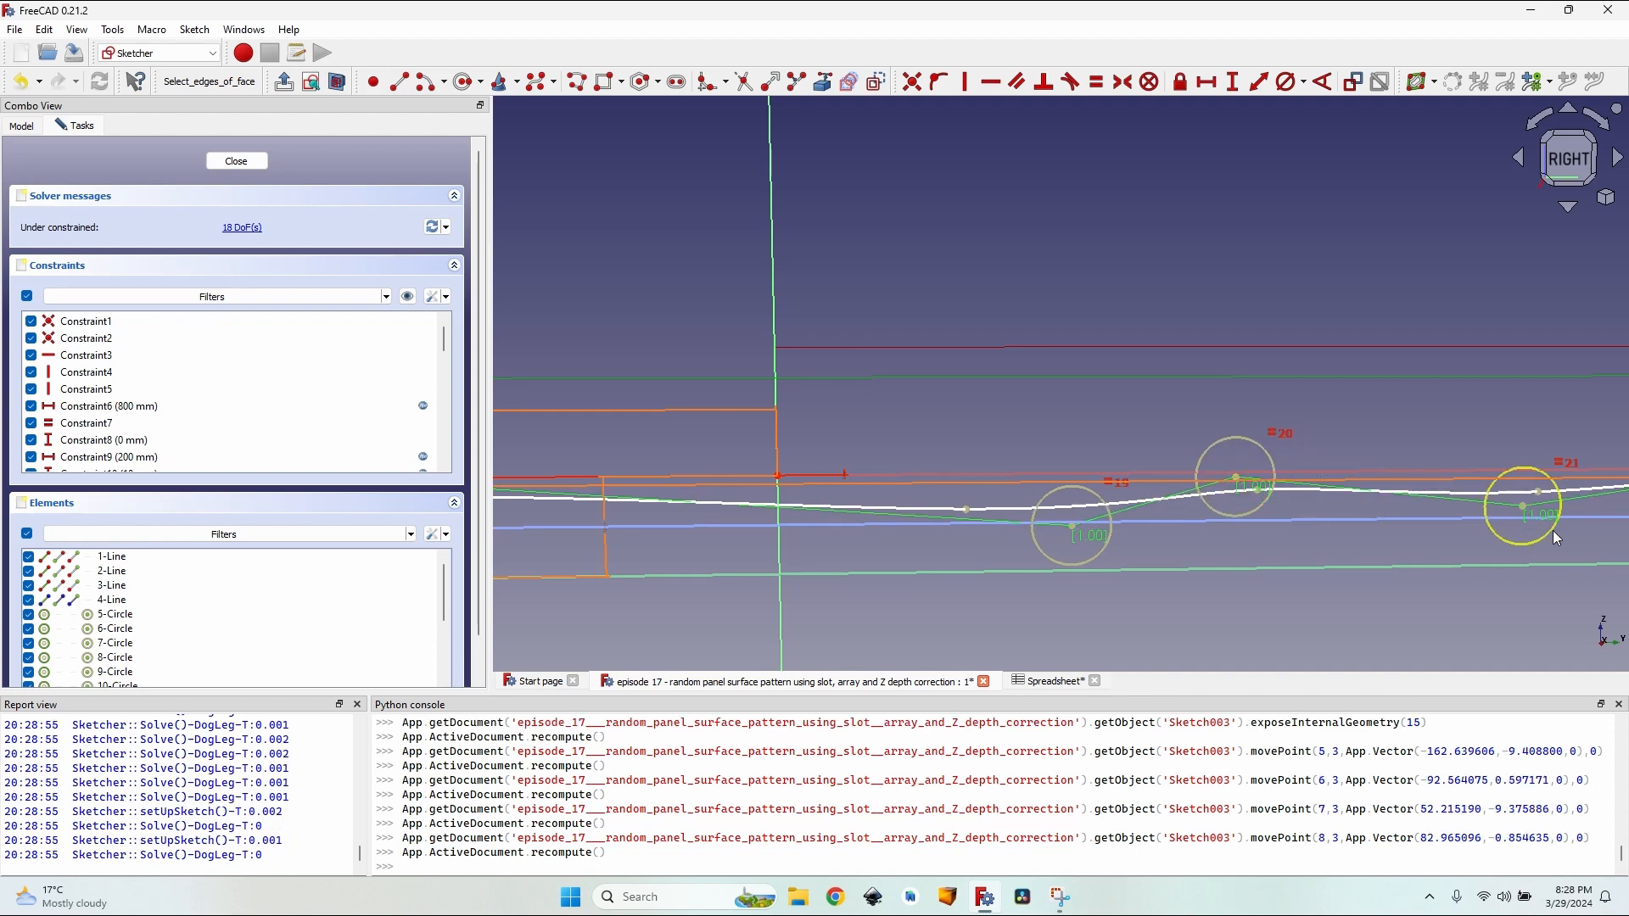
{"action": "scroll", "coordinate": [1481, 492], "scroll_direction": "up", "scroll_amount": 5}
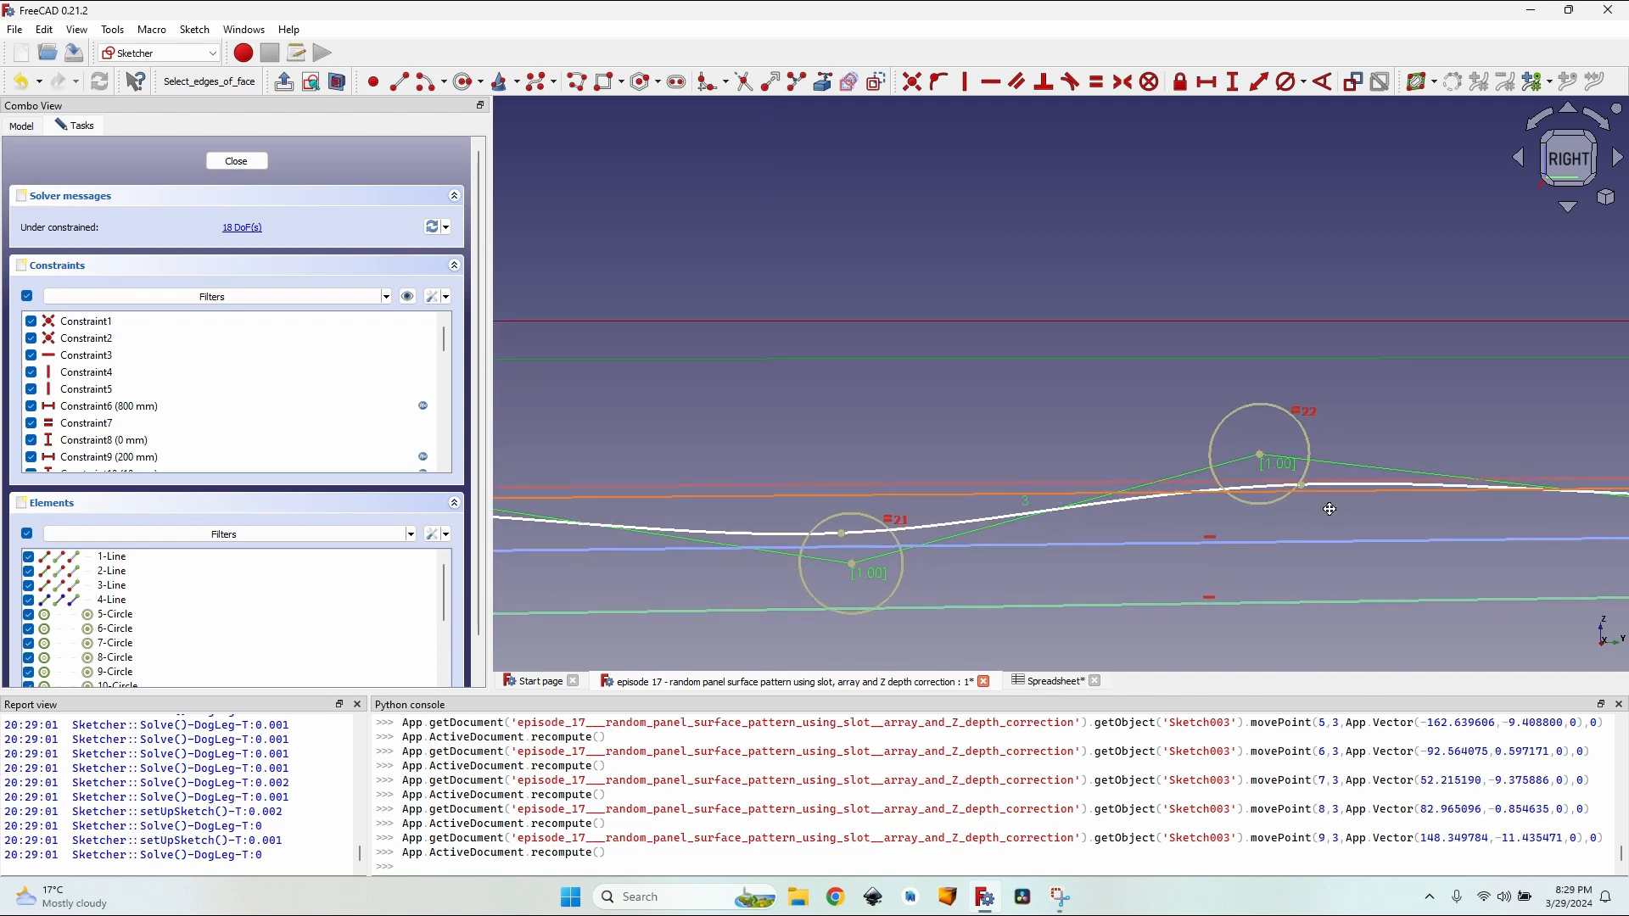
{"action": "scroll", "coordinate": [1367, 514], "scroll_direction": "down", "scroll_amount": 5}
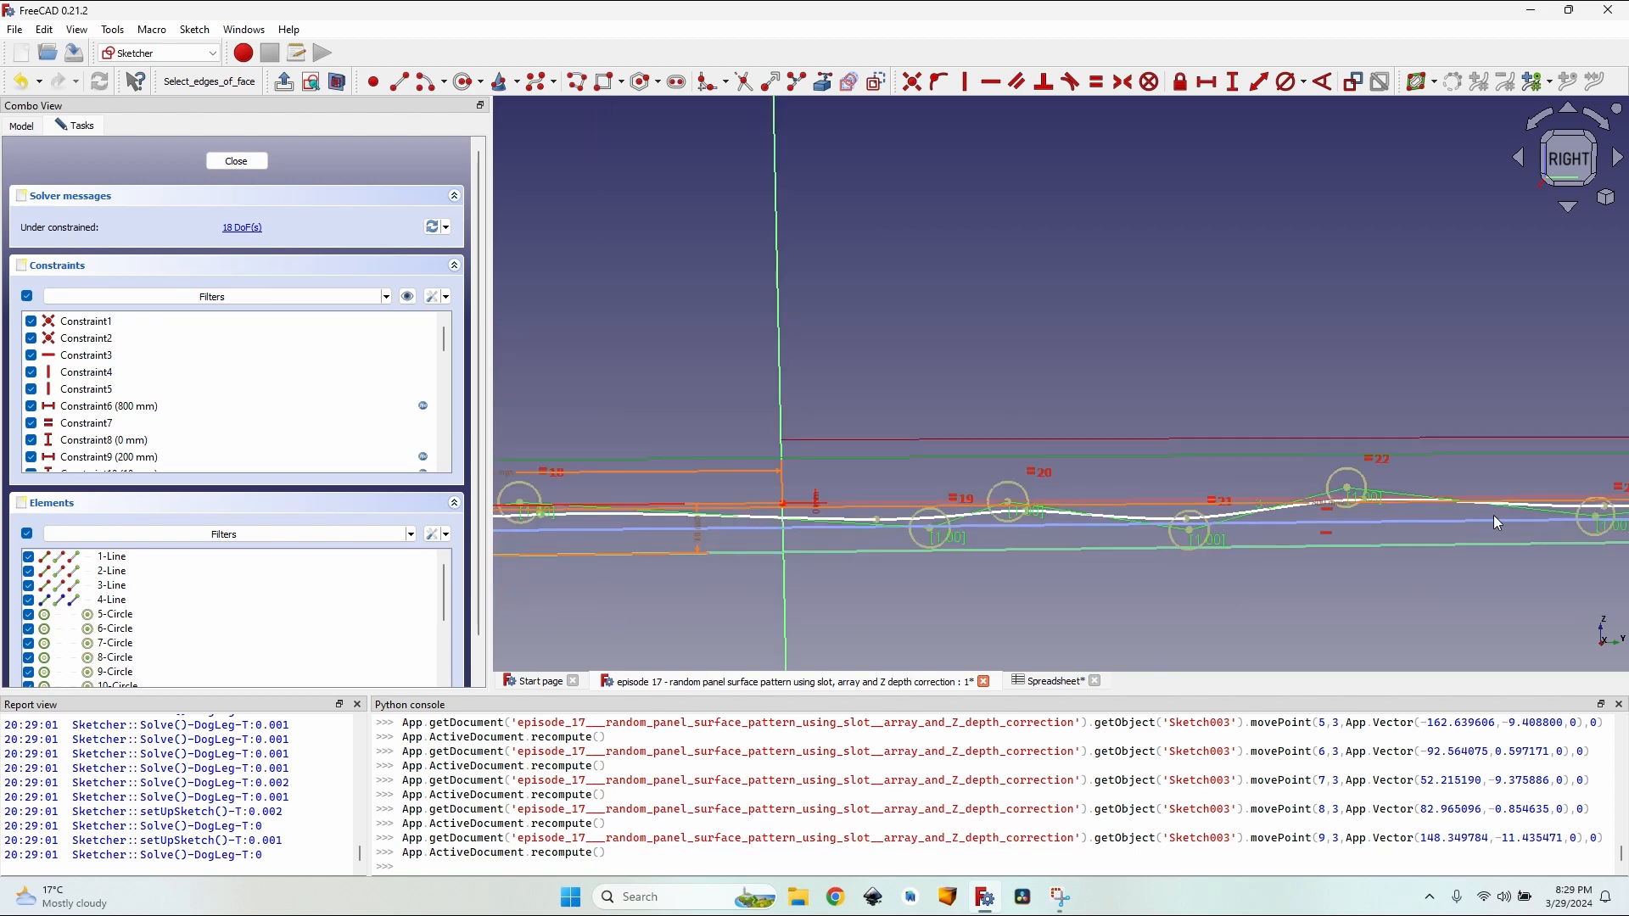
Step: Move the B-spline's eighth control point to about (303.6, -10.5) and its tenth to about (549.3, -8.7)
{"action": "mouse_move", "coordinate": [1496, 519]}
{"action": "middle_mouse_down"}
{"action": "mouse_move", "coordinate": [1502, 424]}
{"action": "mouse_move", "coordinate": [1507, 534]}
{"action": "mouse_move", "coordinate": [1529, 525]}
{"action": "mouse_move", "coordinate": [686, 541]}
{"action": "middle_mouse_up"}
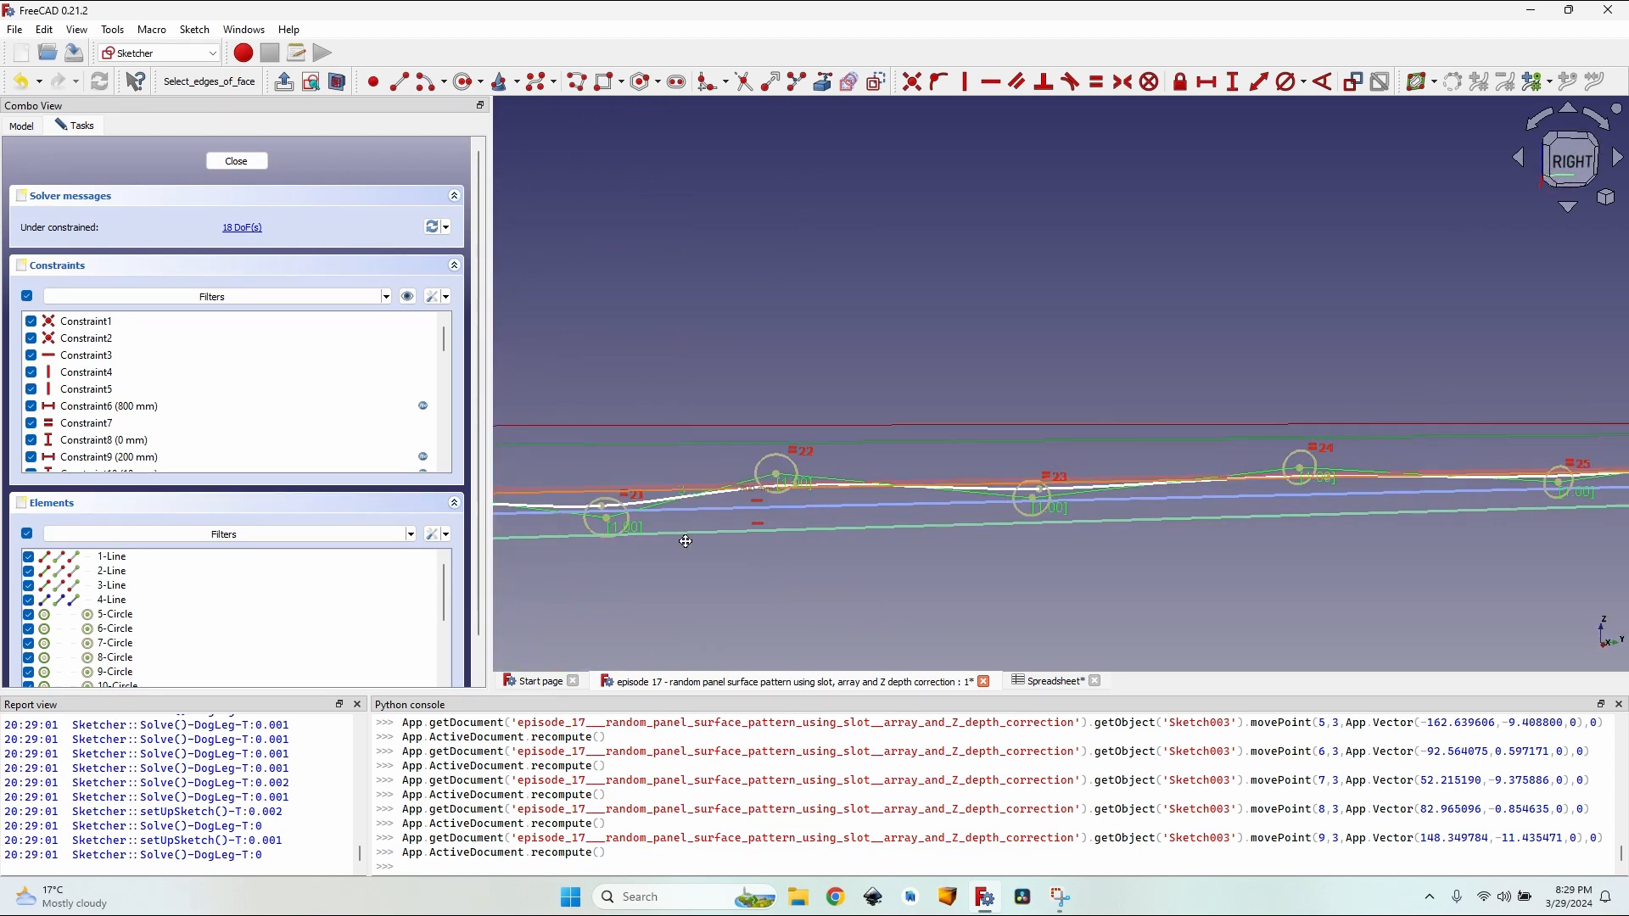
{"action": "scroll", "coordinate": [878, 488], "scroll_direction": "up", "scroll_amount": 1}
{"action": "scroll", "coordinate": [1293, 470], "scroll_direction": "up", "scroll_amount": 3}
{"action": "left_click", "coordinate": [949, 511]}
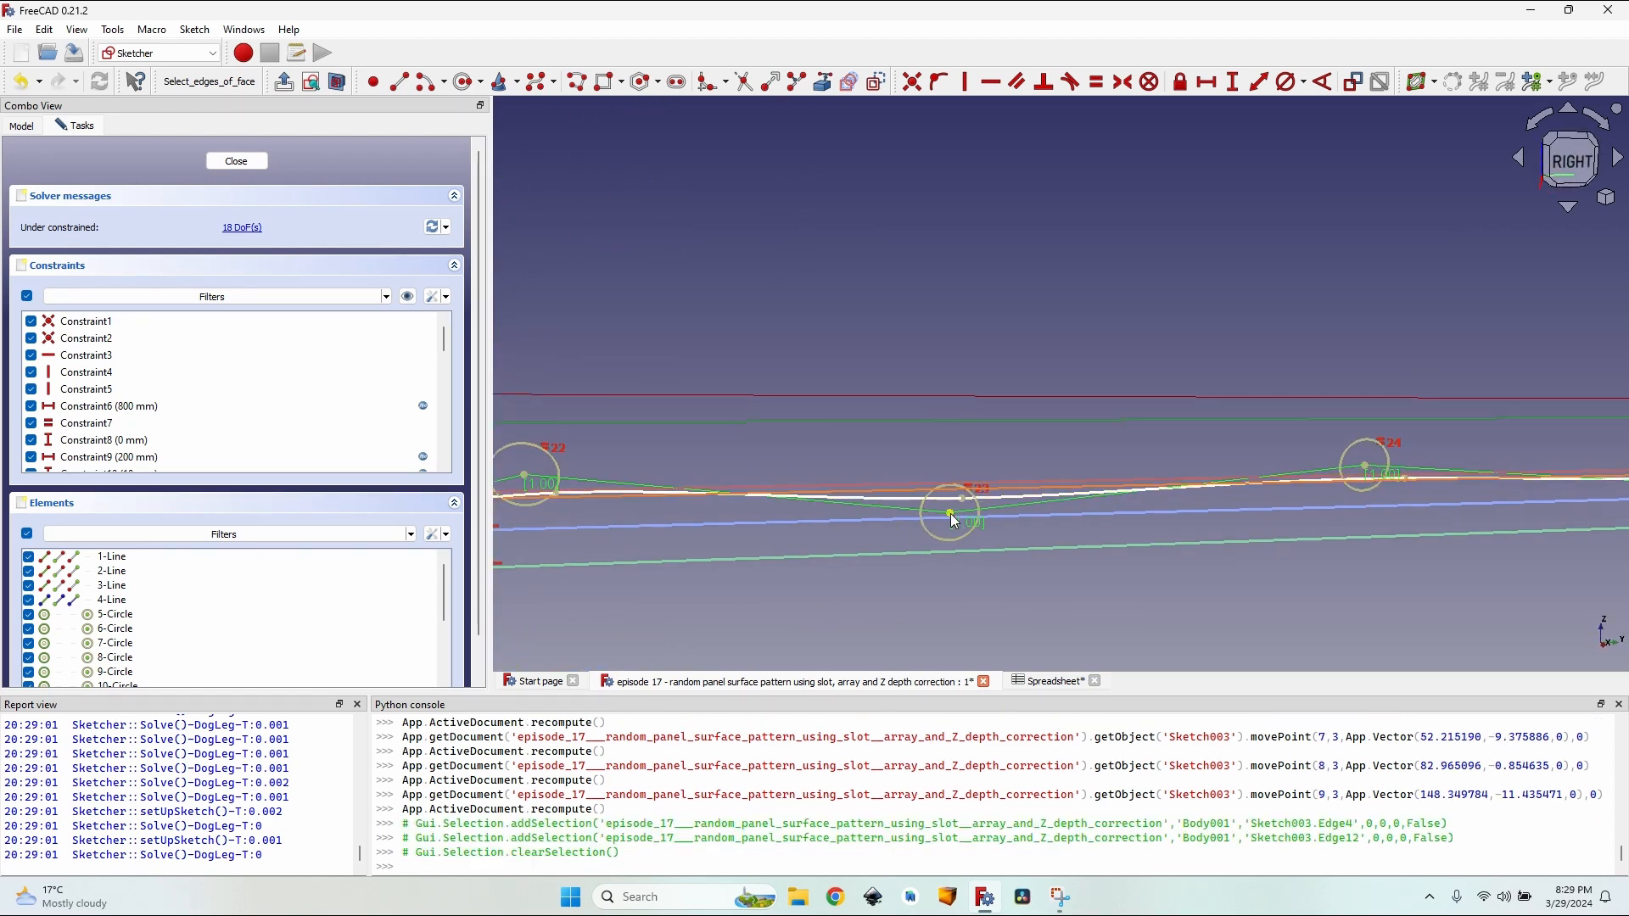
{"action": "left_click_drag", "start_coordinate": [950, 513], "coordinate": [951, 524]}
{"action": "scroll", "coordinate": [1405, 540], "scroll_direction": "up", "scroll_amount": 1}
{"action": "middle_click_drag", "start_coordinate": [1404, 540], "coordinate": [859, 543]}
{"action": "scroll", "coordinate": [1241, 545], "scroll_direction": "up", "scroll_amount": 2}
{"action": "left_click_drag", "start_coordinate": [1241, 550], "coordinate": [1250, 568]}
{"action": "left_click_drag", "start_coordinate": [1252, 560], "coordinate": [1262, 556]}
{"action": "scroll", "coordinate": [942, 405], "scroll_direction": "down", "scroll_amount": 3}
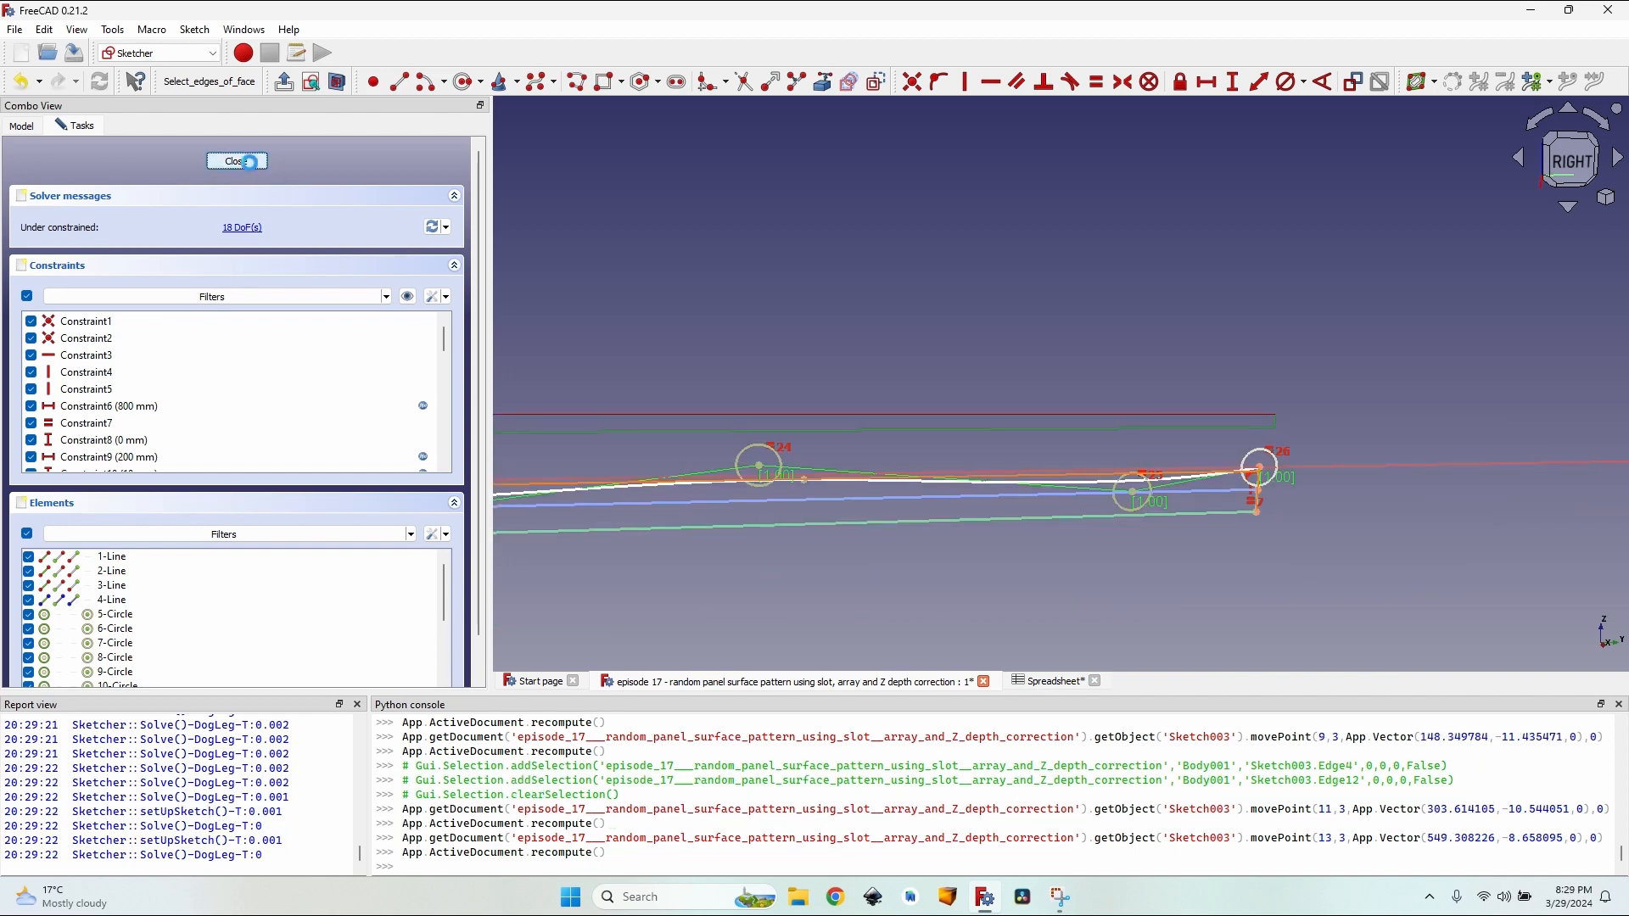
Step: Close the guide sketch and show its full wavy profile in the right view
{"action": "left_click", "coordinate": [246, 161]}
{"action": "mouse_move", "coordinate": [786, 360]}
{"action": "middle_mouse_down"}
{"action": "mouse_move", "coordinate": [893, 410]}
{"action": "mouse_move", "coordinate": [1147, 360]}
{"action": "middle_mouse_up"}
{"action": "left_click", "coordinate": [1583, 134]}
{"action": "scroll", "coordinate": [1416, 283], "scroll_direction": "down", "scroll_amount": 5}
{"action": "middle_click_drag", "start_coordinate": [1358, 373], "coordinate": [987, 432]}
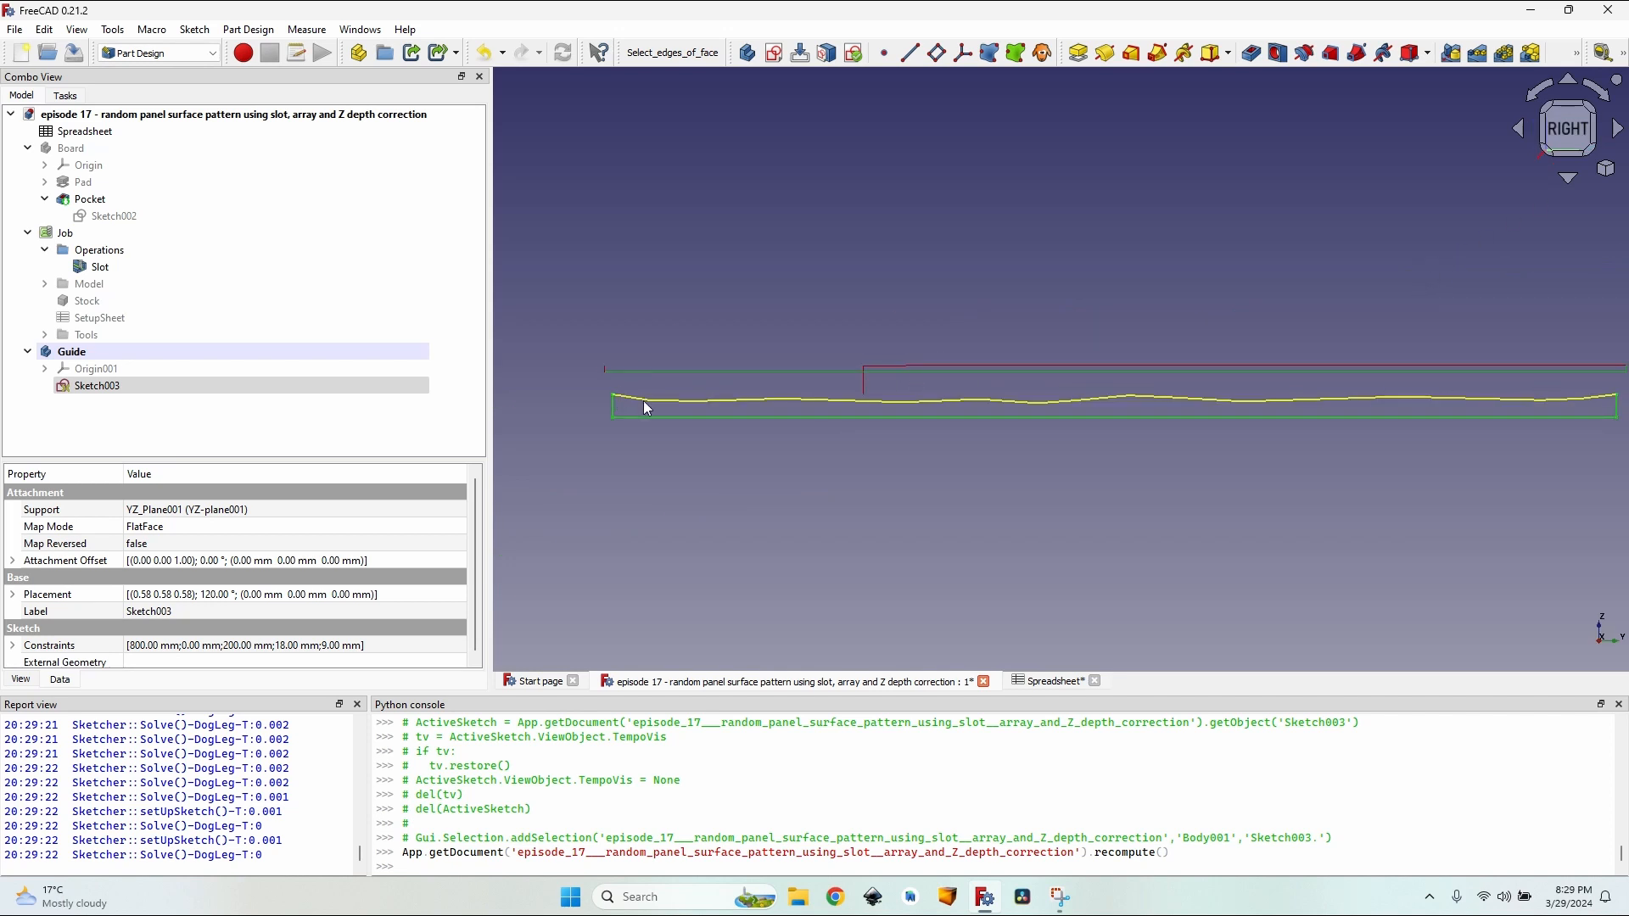
Step: Pad Sketch003 with its length set by the formula Spreadsheet.tool_diameter
{"action": "left_click", "coordinate": [100, 387]}
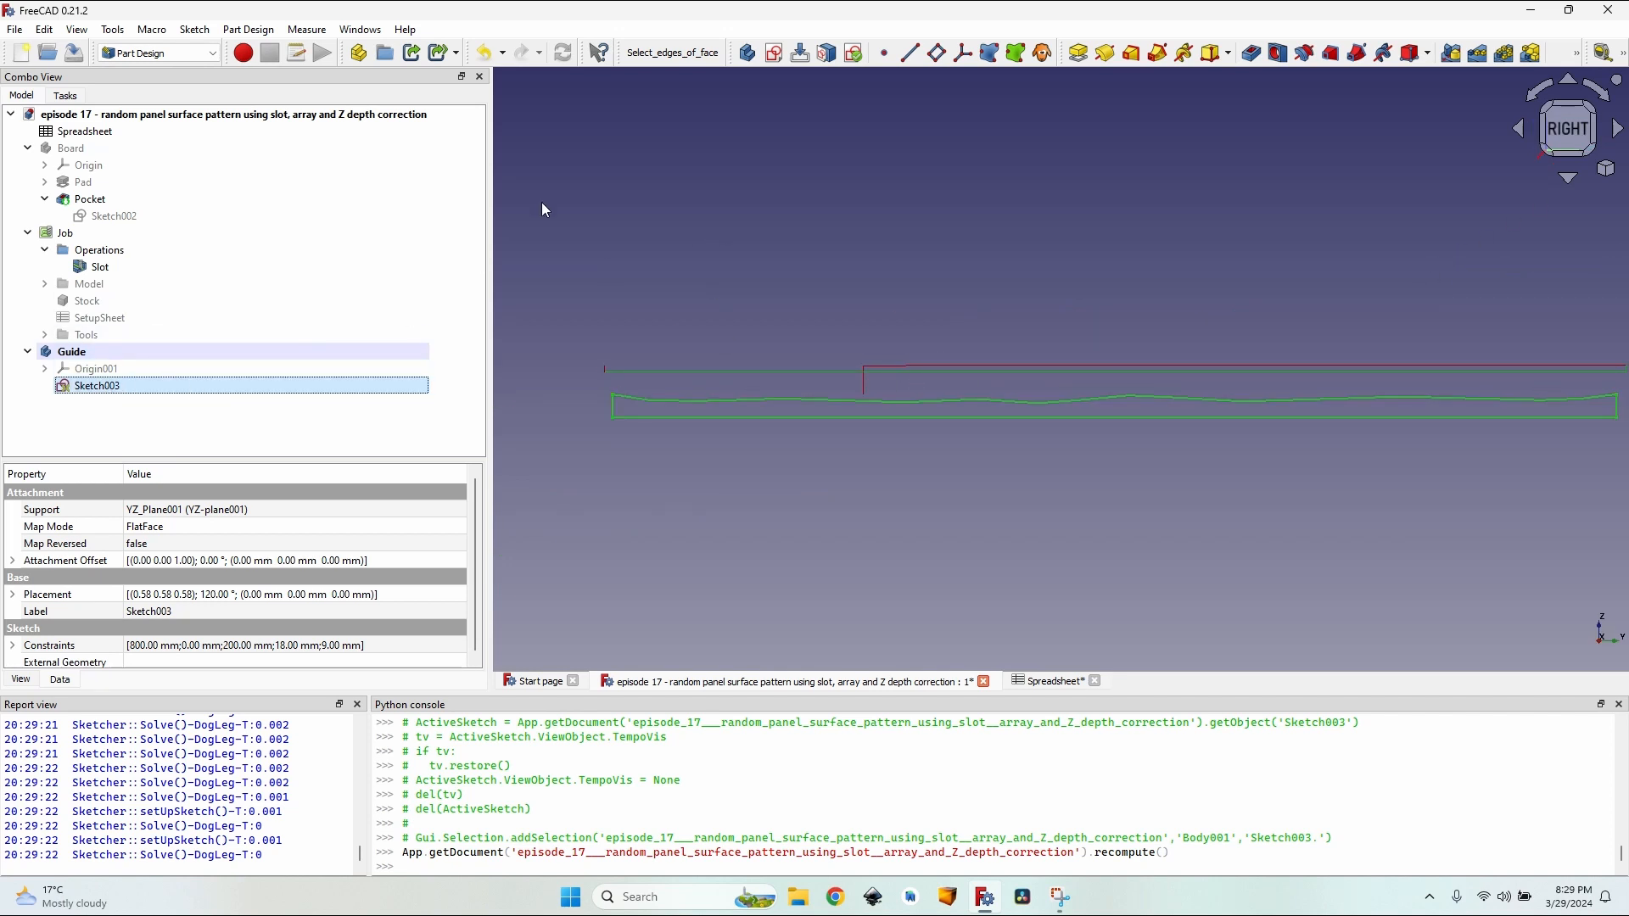
{"action": "middle_click_drag", "start_coordinate": [552, 327], "coordinate": [601, 365]}
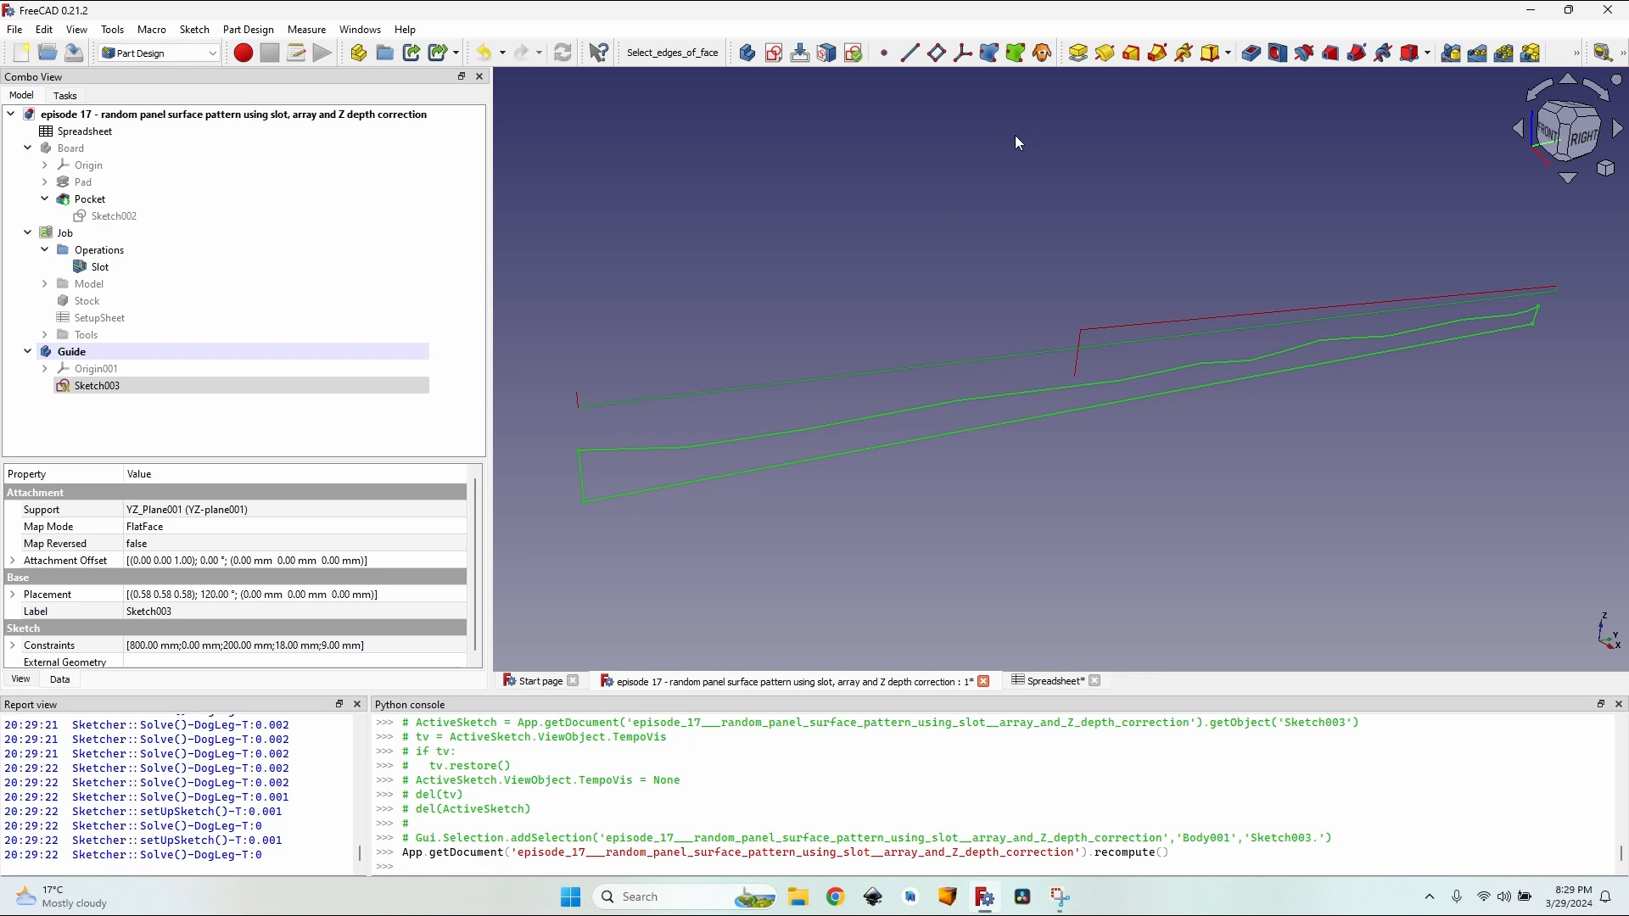
{"action": "left_click", "coordinate": [1079, 52]}
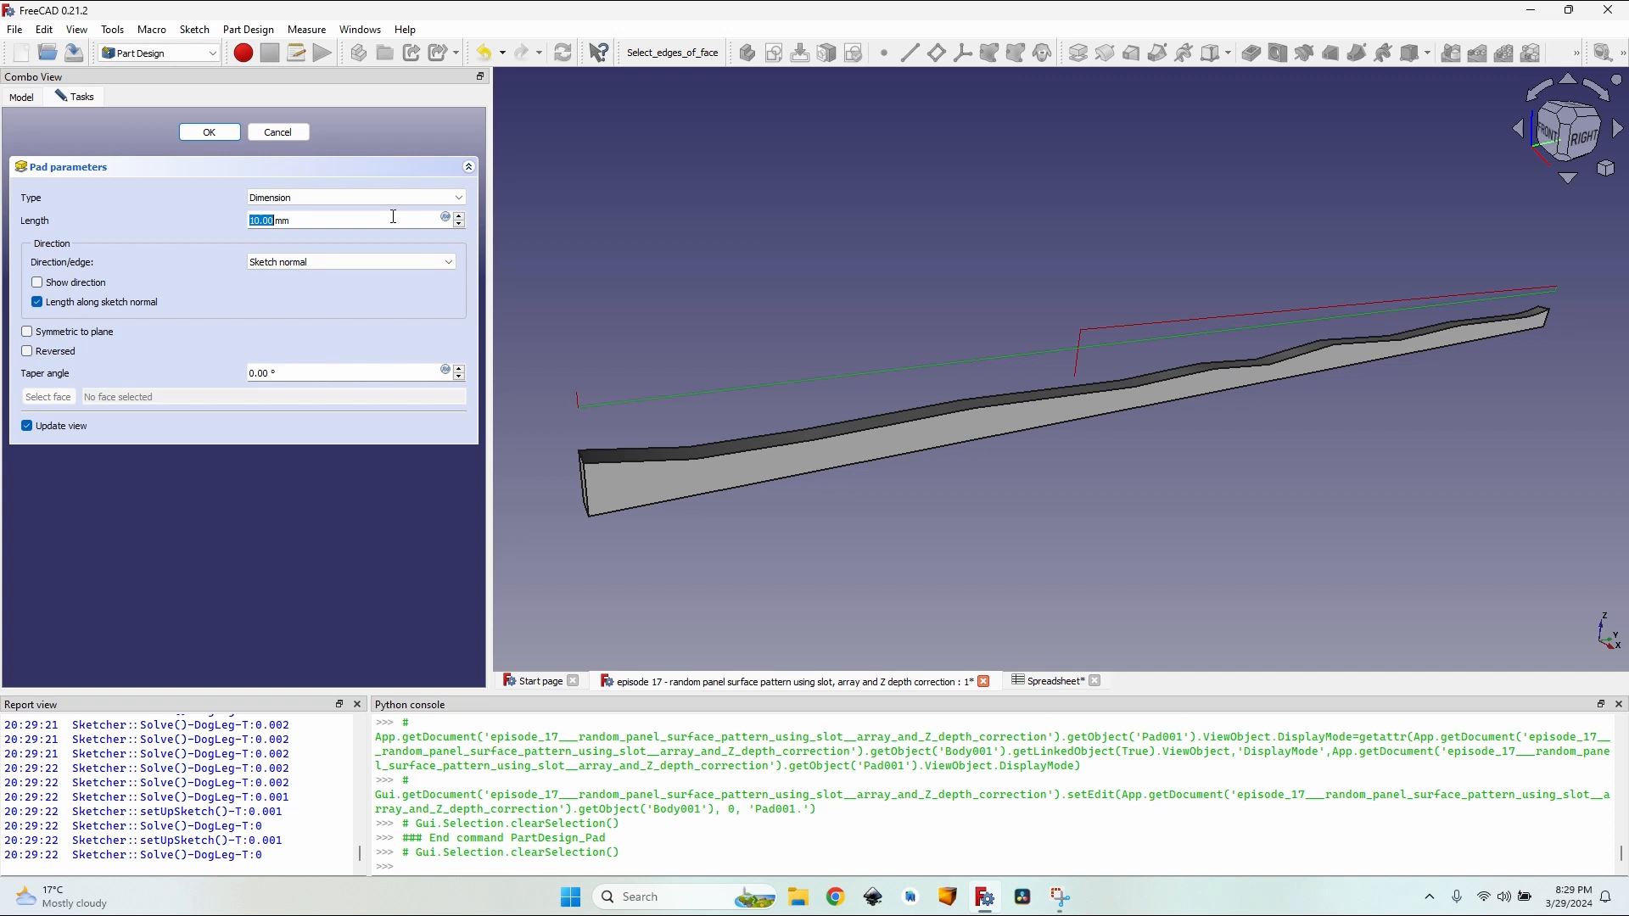
{"action": "key", "text": "equal"}
{"action": "type", "text": "Spreadsheet."}
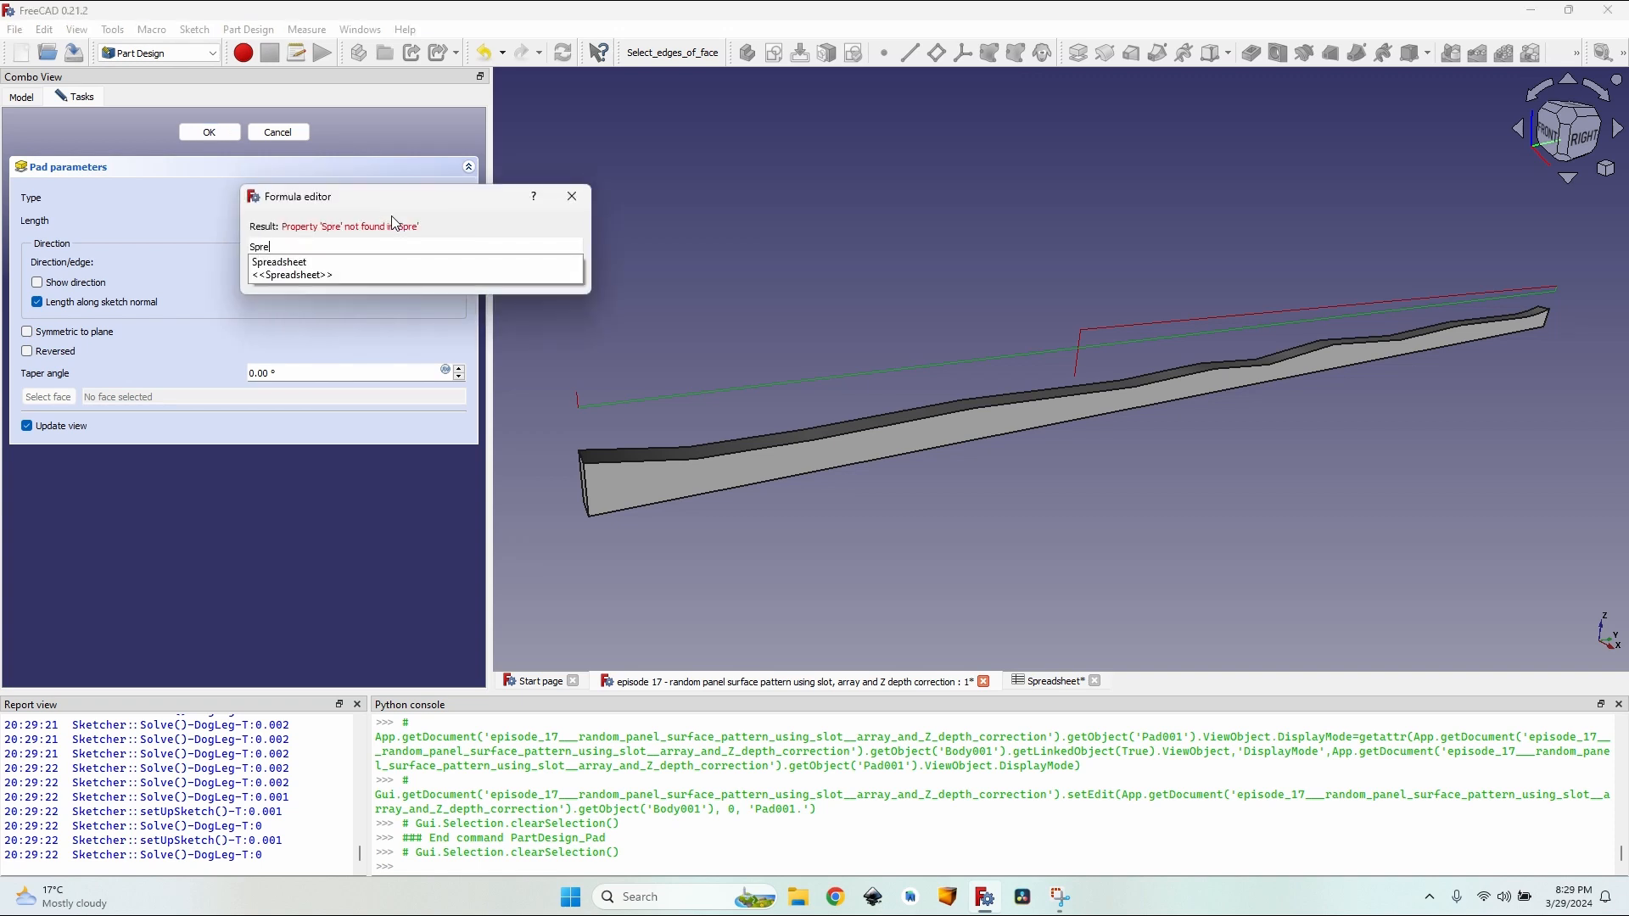
{"action": "key", "text": "Down"}
{"action": "type", "text": "tool_diameter"}
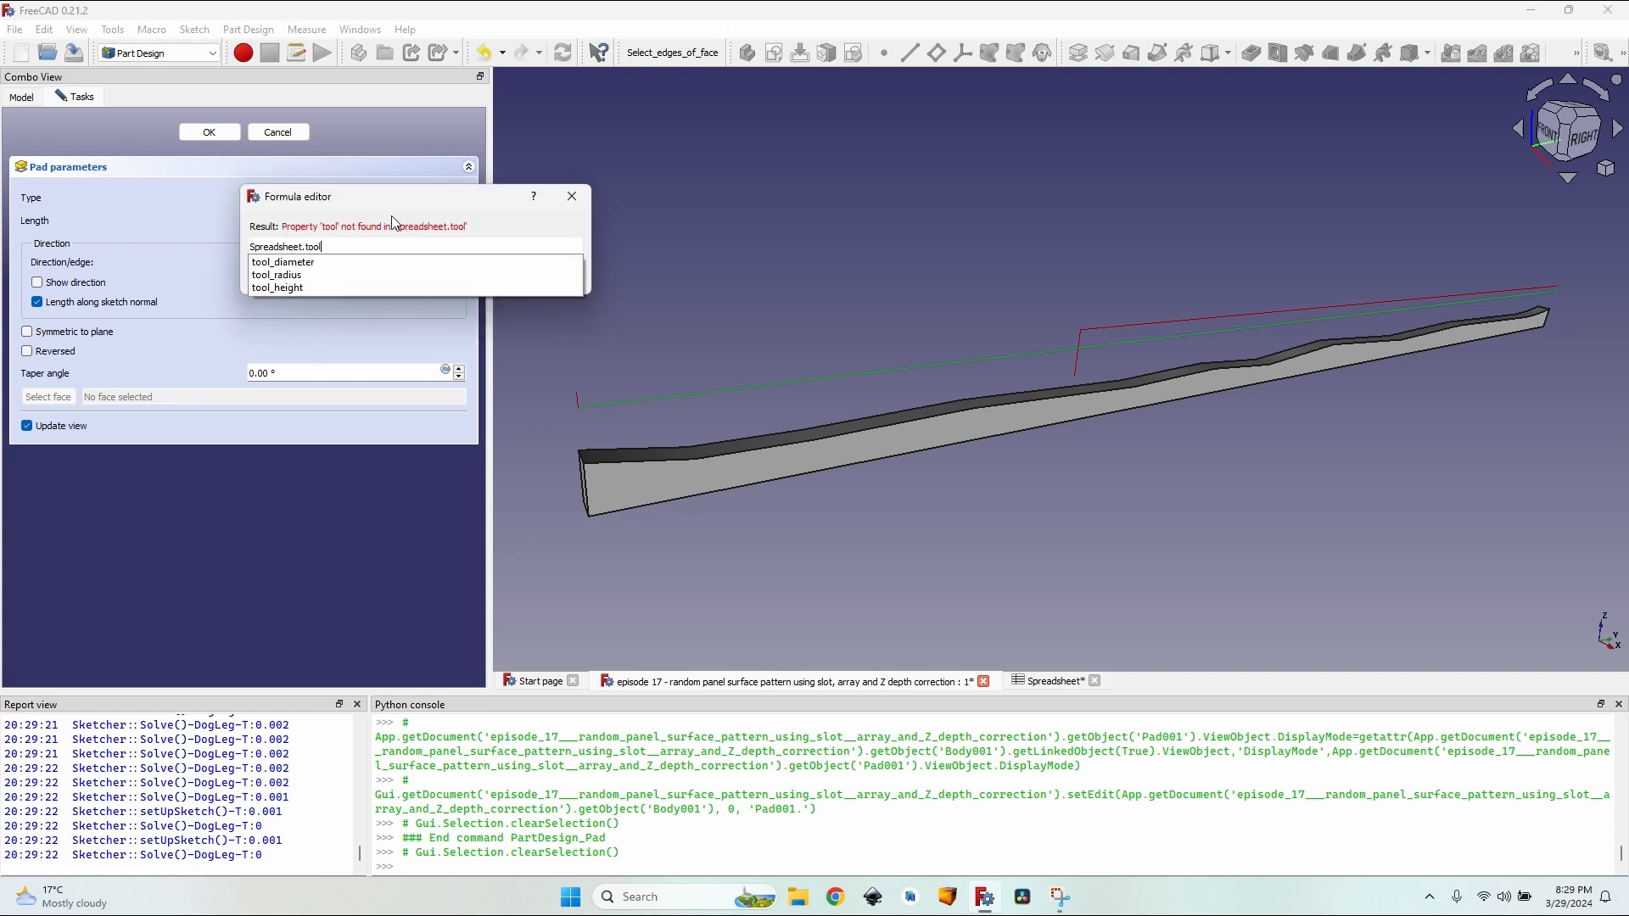
{"action": "key", "text": "Down"}
{"action": "key", "text": "Return"}
{"action": "key", "text": "Return"}
{"action": "key", "text": "Return"}
Step: Show the Board body to compare its position with the guide, and hide it again
{"action": "left_click", "coordinate": [280, 268]}
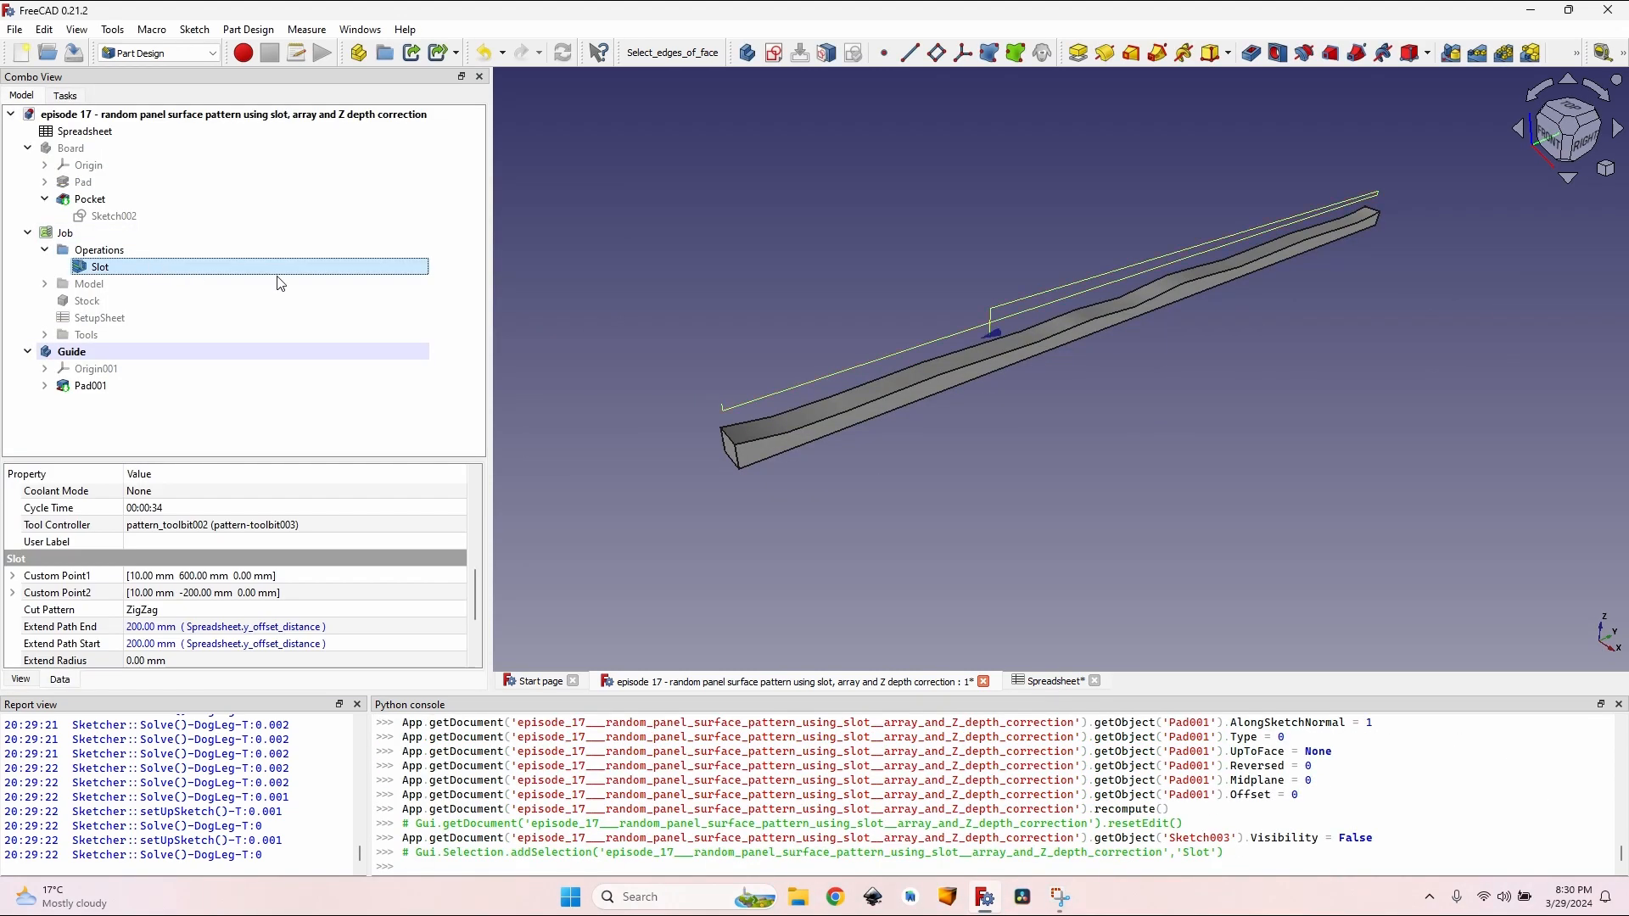
{"action": "left_click", "coordinate": [83, 163]}
{"action": "left_click", "coordinate": [85, 149]}
{"action": "key", "text": "space"}
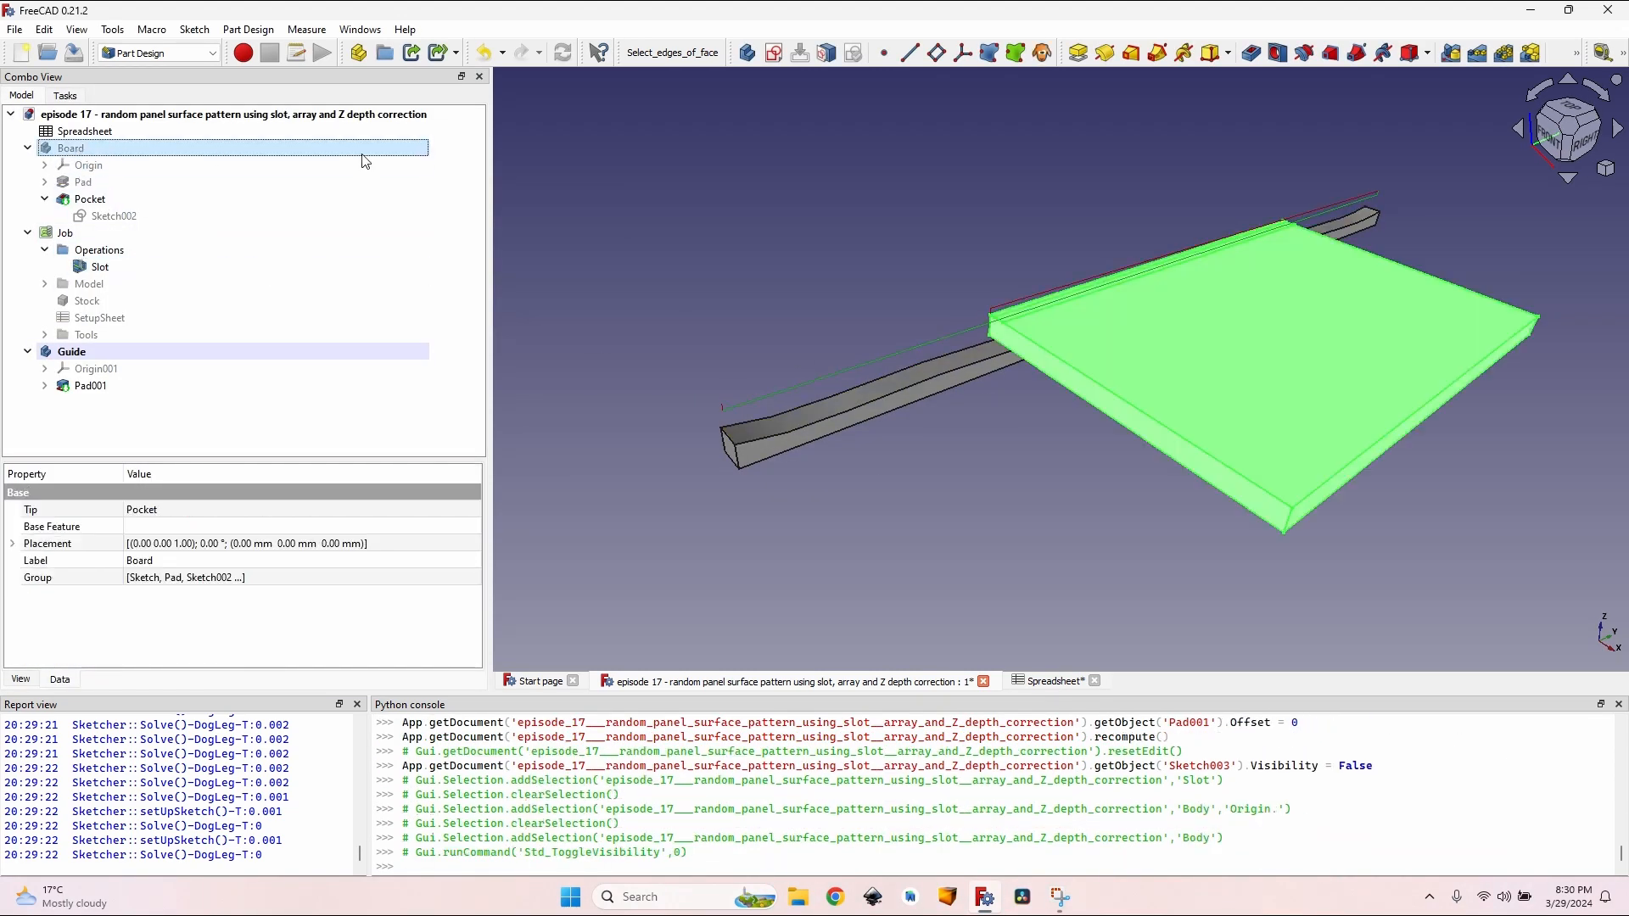
{"action": "scroll", "coordinate": [913, 270], "scroll_direction": "up", "scroll_amount": 3}
{"action": "middle_click_drag", "start_coordinate": [1014, 267], "coordinate": [916, 373]}
{"action": "key", "text": "space"}
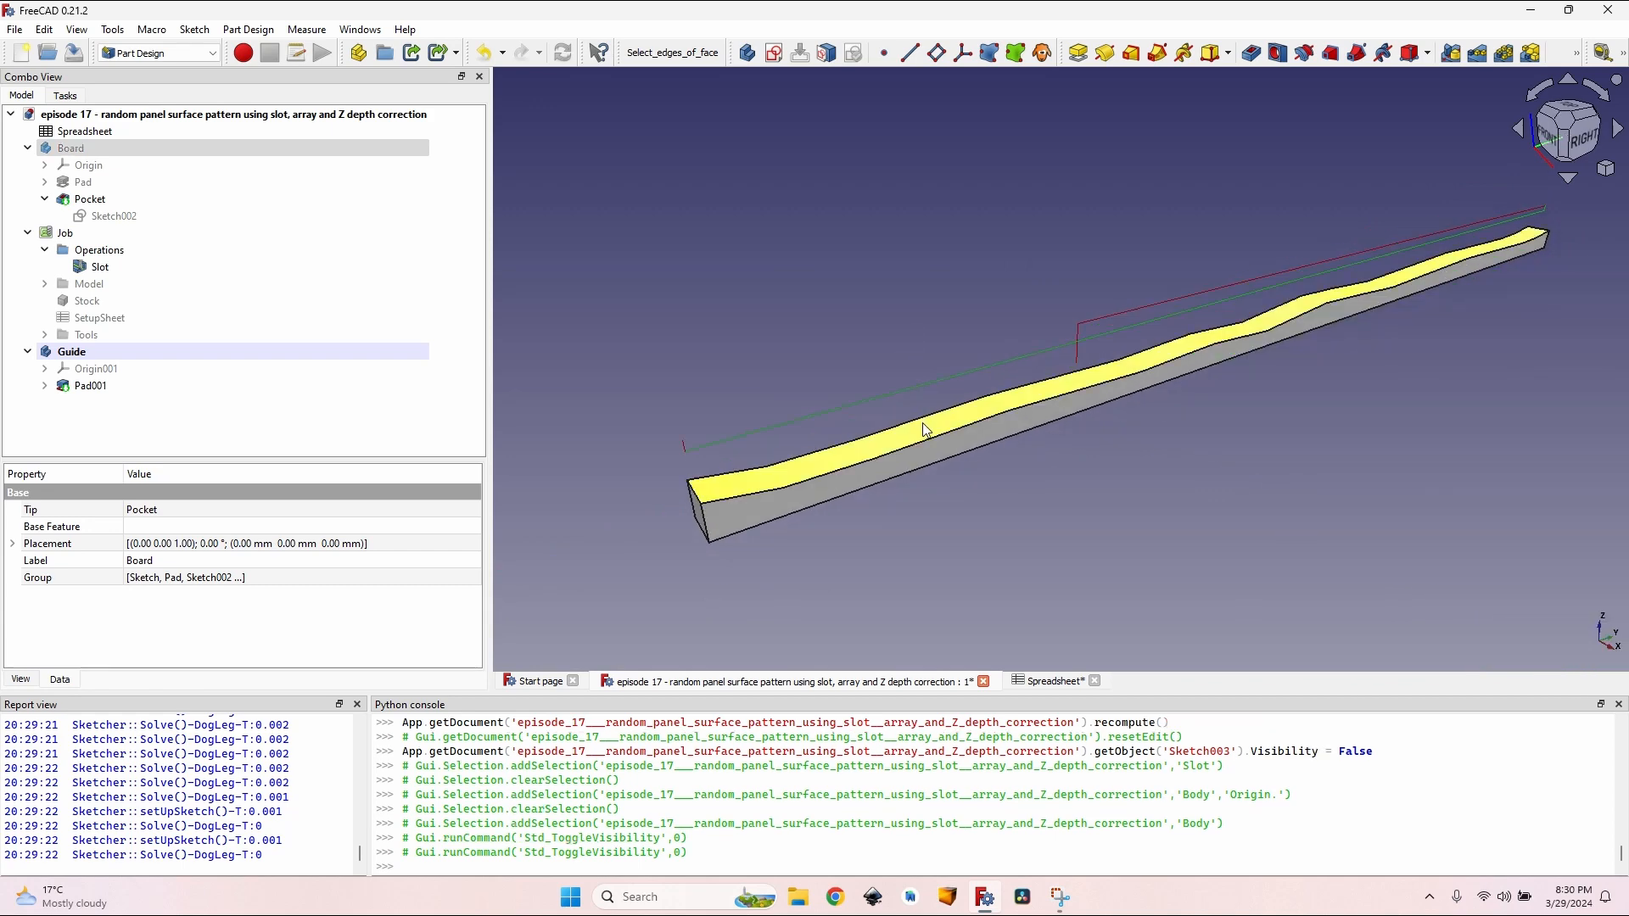
Step: Display the Board again, examine how the guide runs beneath its edge from several angles, and hide it
{"action": "key", "text": "space"}
{"action": "scroll", "coordinate": [1322, 312], "scroll_direction": "down", "scroll_amount": 5}
{"action": "middle_click_drag", "start_coordinate": [1358, 297], "coordinate": [1001, 328]}
{"action": "scroll", "coordinate": [808, 357], "scroll_direction": "up", "scroll_amount": 3}
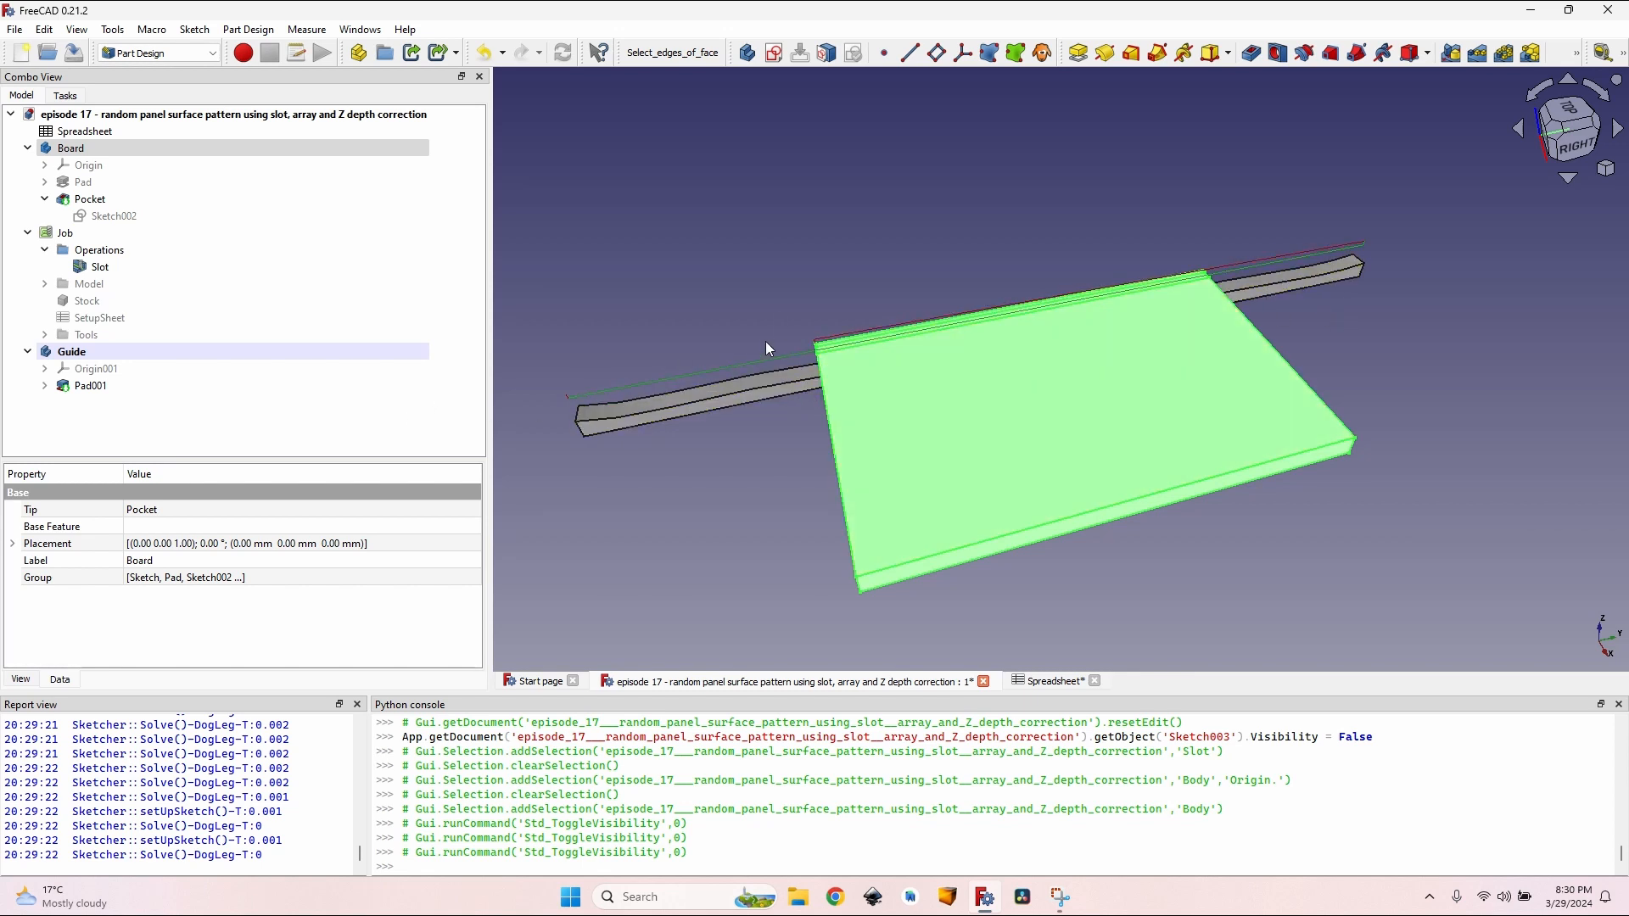
{"action": "scroll", "coordinate": [671, 372], "scroll_direction": "up", "scroll_amount": 3}
{"action": "middle_click_drag", "start_coordinate": [742, 429], "coordinate": [916, 374]}
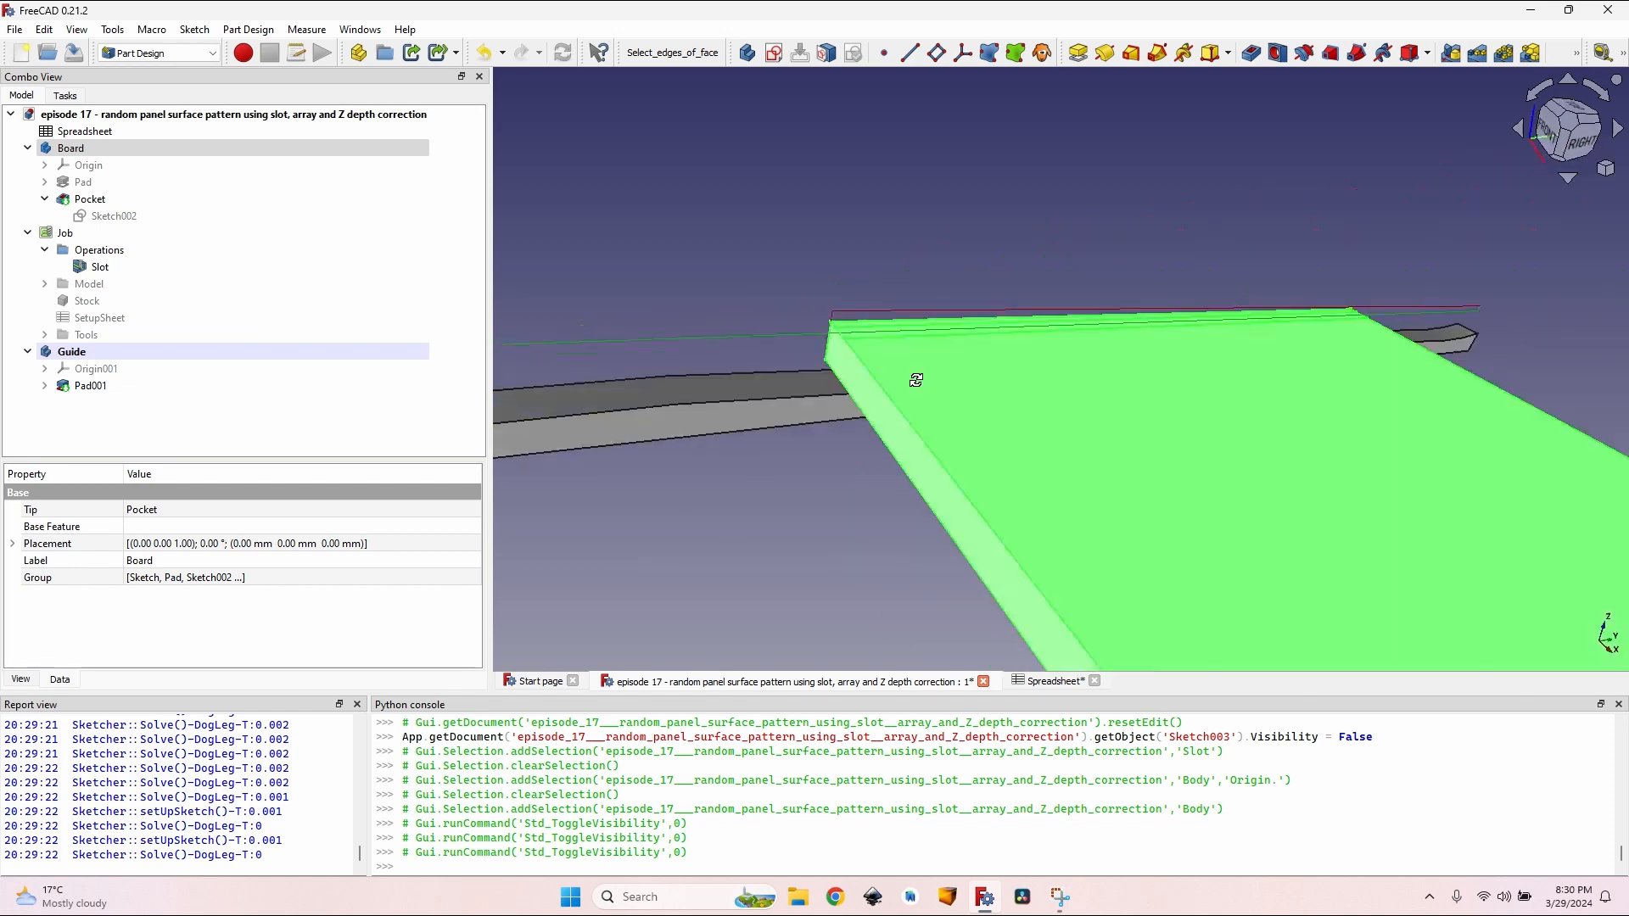
{"action": "scroll", "coordinate": [701, 409], "scroll_direction": "down", "scroll_amount": 5}
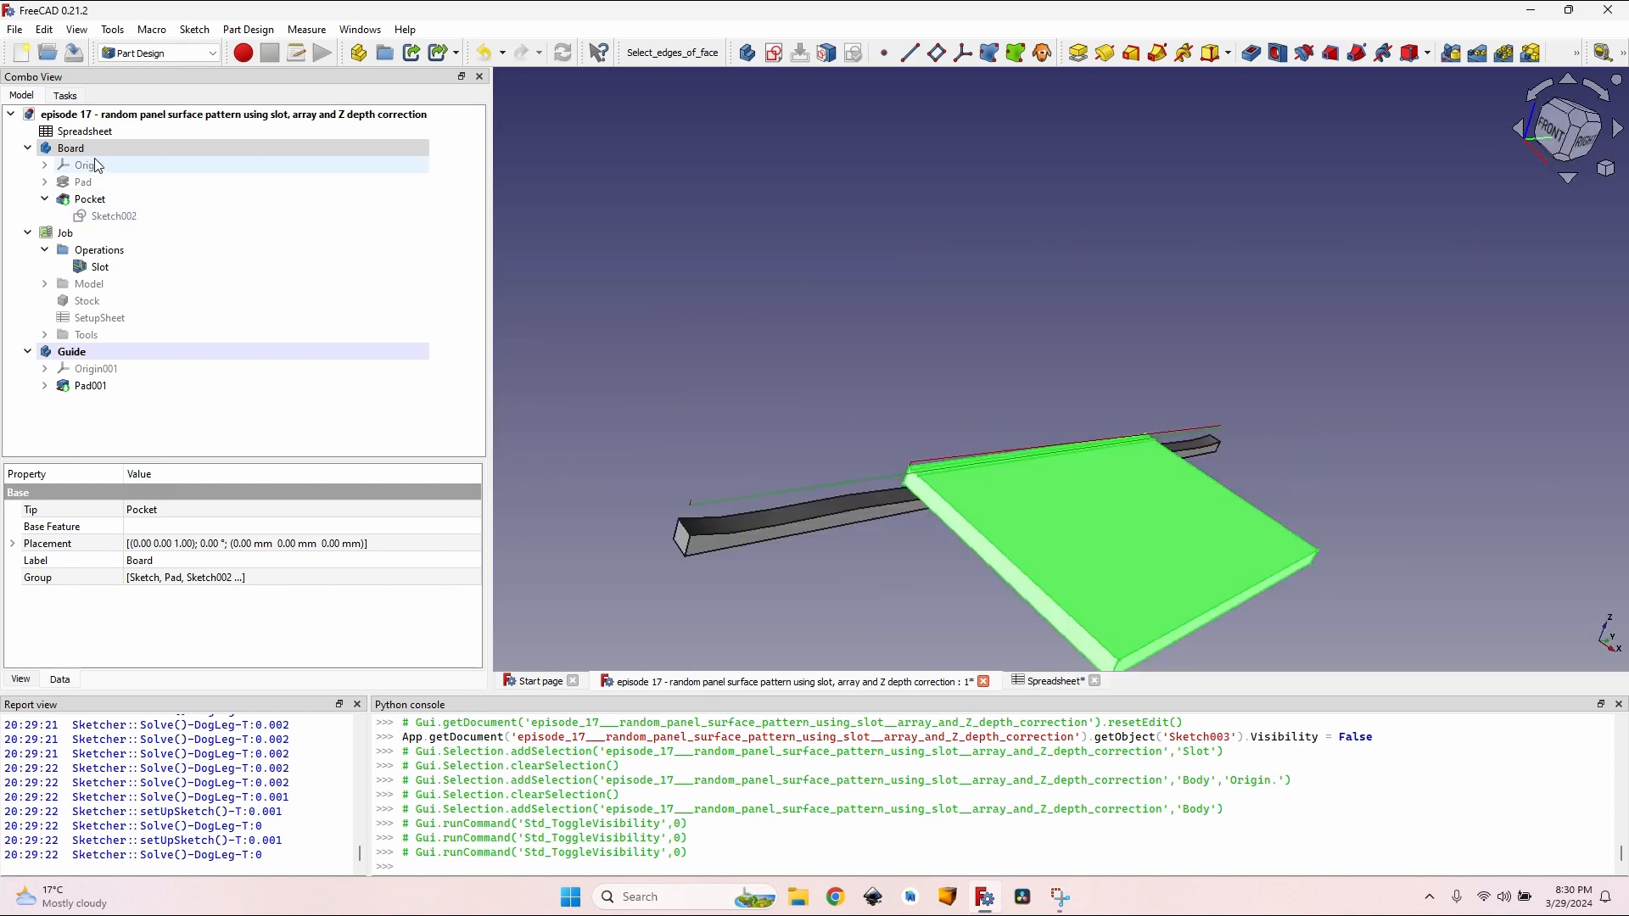
{"action": "key", "text": "space"}
{"action": "scroll", "coordinate": [1026, 506], "scroll_direction": "up", "scroll_amount": 3}
{"action": "mouse_move", "coordinate": [1026, 507]}
{"action": "middle_mouse_down"}
{"action": "mouse_move", "coordinate": [1213, 485]}
{"action": "mouse_move", "coordinate": [1109, 312]}
{"action": "mouse_move", "coordinate": [1062, 302]}
{"action": "mouse_move", "coordinate": [880, 334]}
{"action": "middle_mouse_up"}
{"action": "scroll", "coordinate": [1109, 311], "scroll_direction": "down", "scroll_amount": 5}
Step: Switch to the Path workbench and add a Z Depth Correction dressup to the Slot operation without a probe points file
{"action": "left_click", "coordinate": [100, 268]}
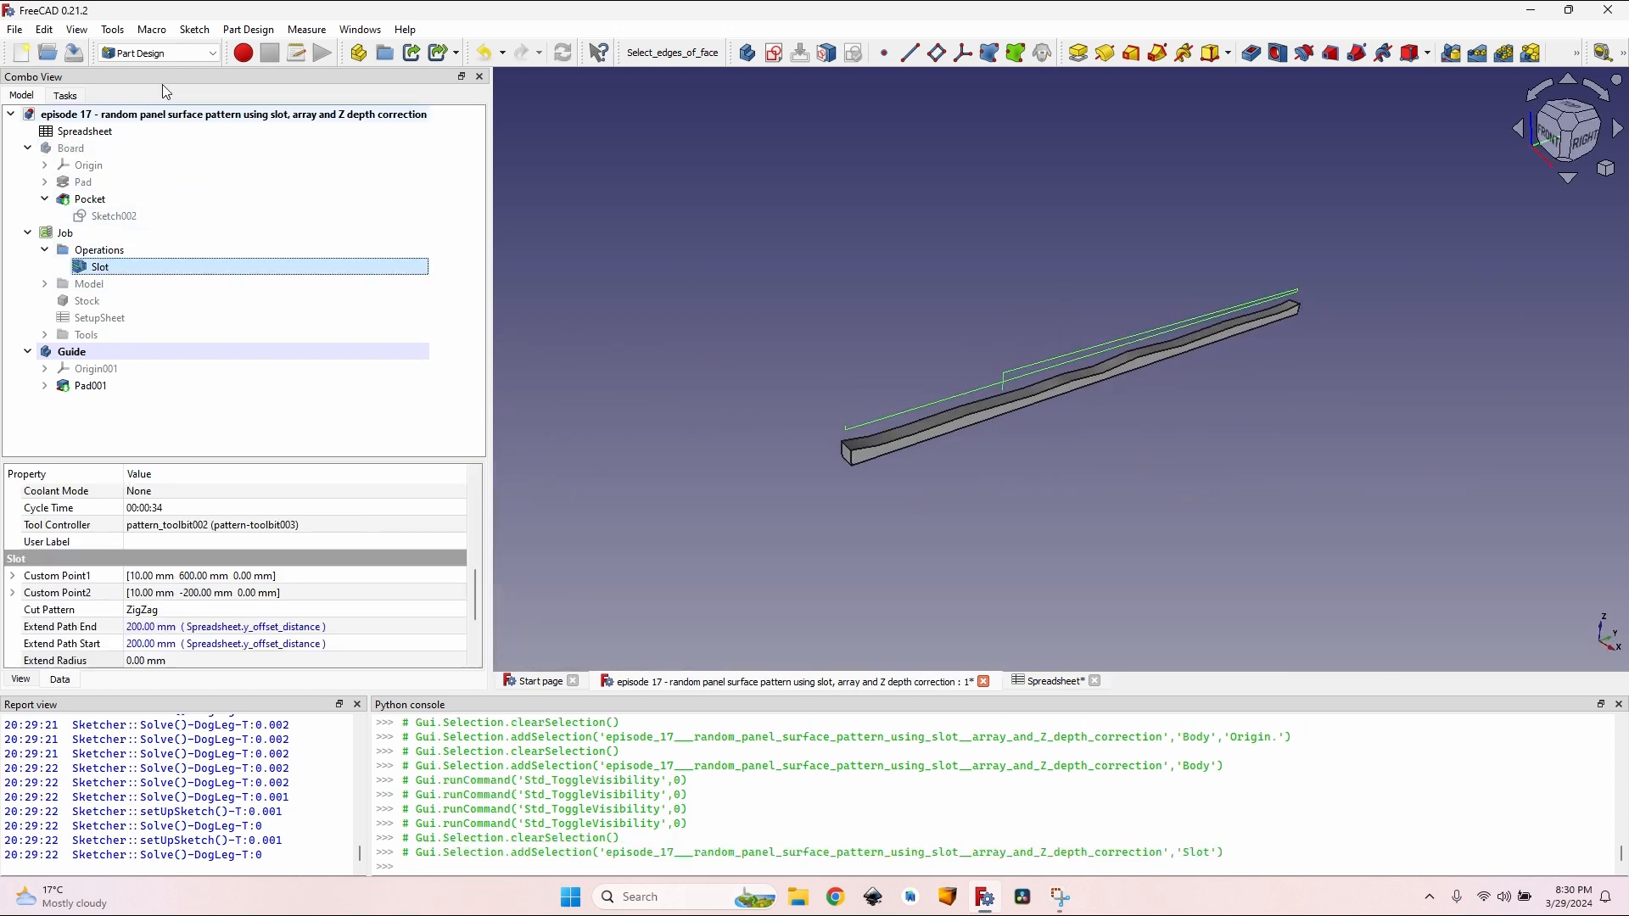
{"action": "left_click", "coordinate": [159, 53]}
{"action": "left_click", "coordinate": [167, 245]}
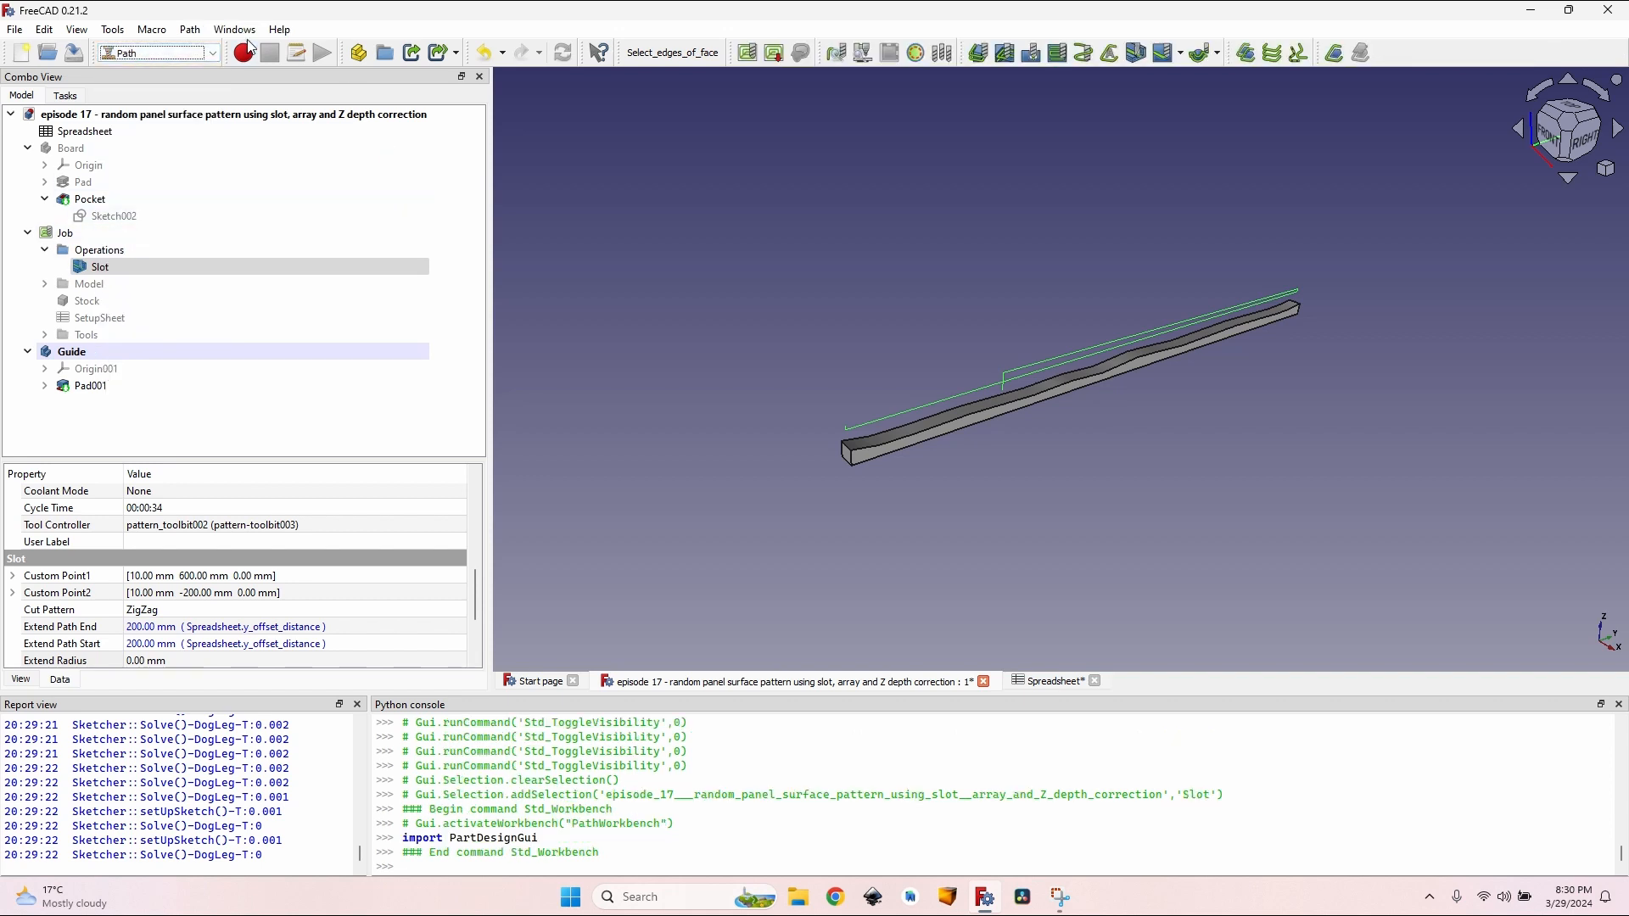
{"action": "left_click", "coordinate": [190, 30]}
{"action": "mouse_move", "coordinate": [387, 507]}
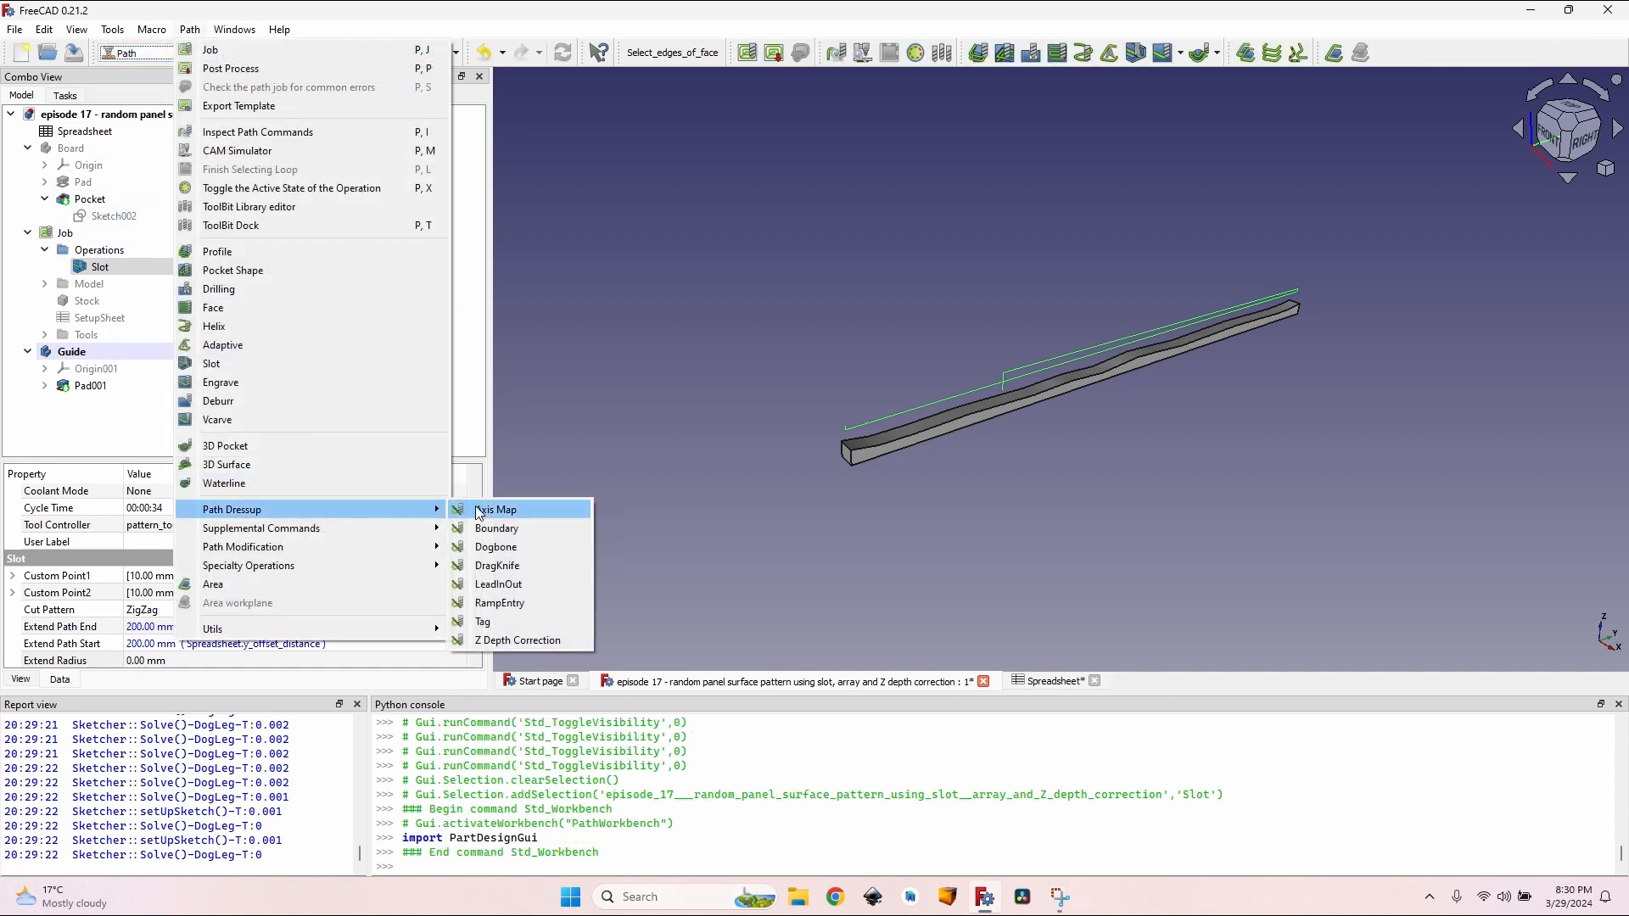
{"action": "left_click", "coordinate": [517, 641]}
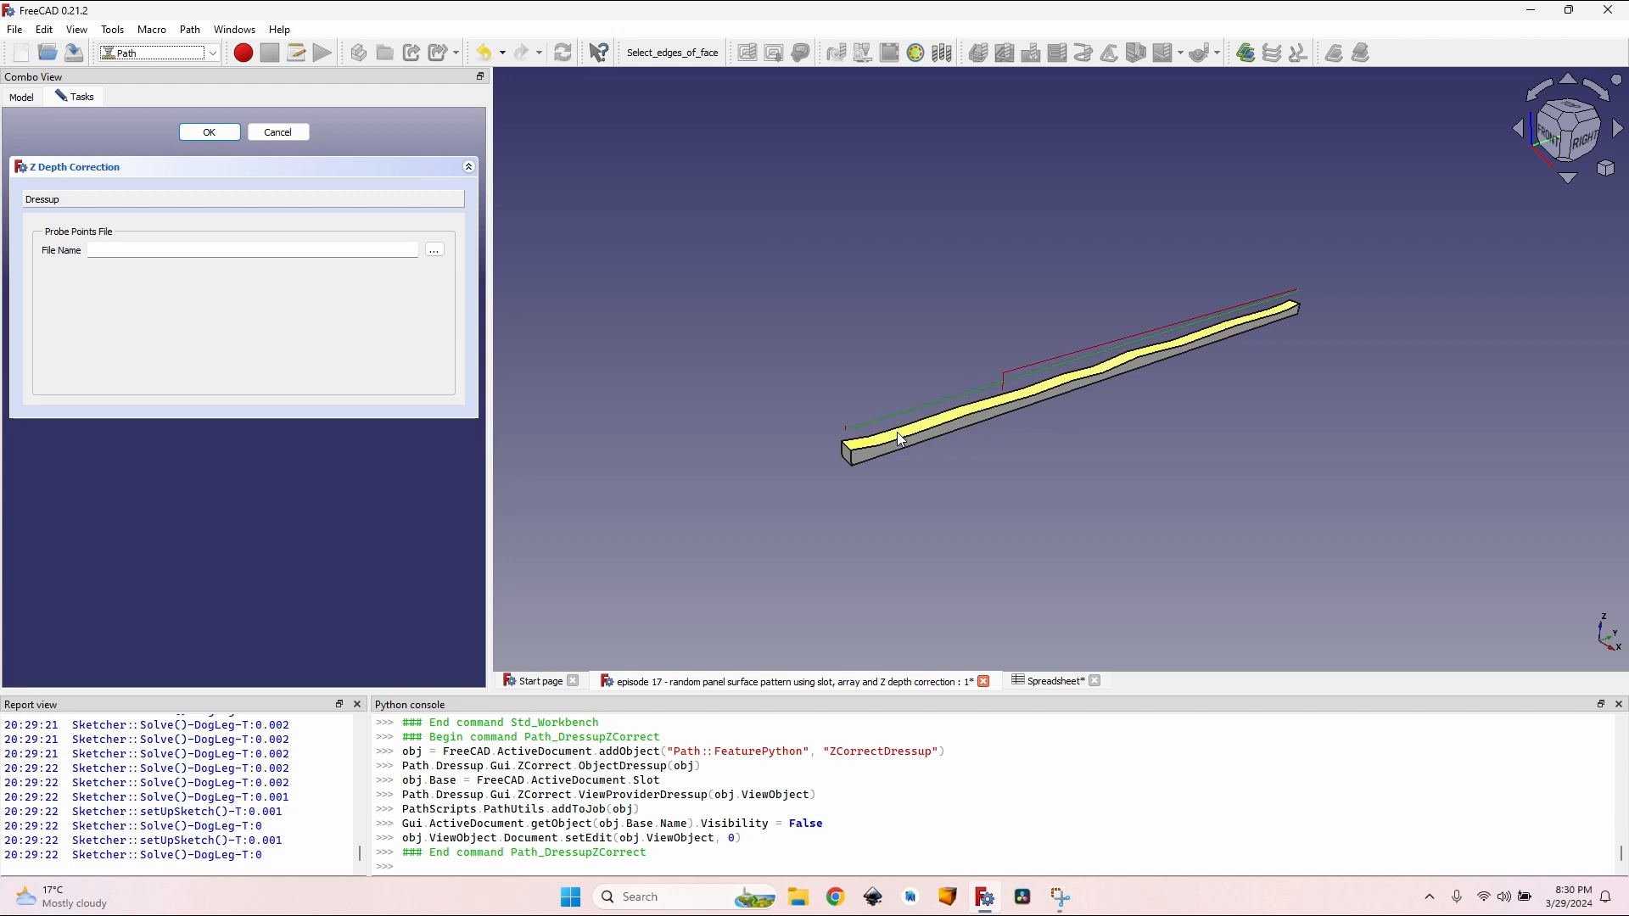
{"action": "left_click", "coordinate": [196, 133]}
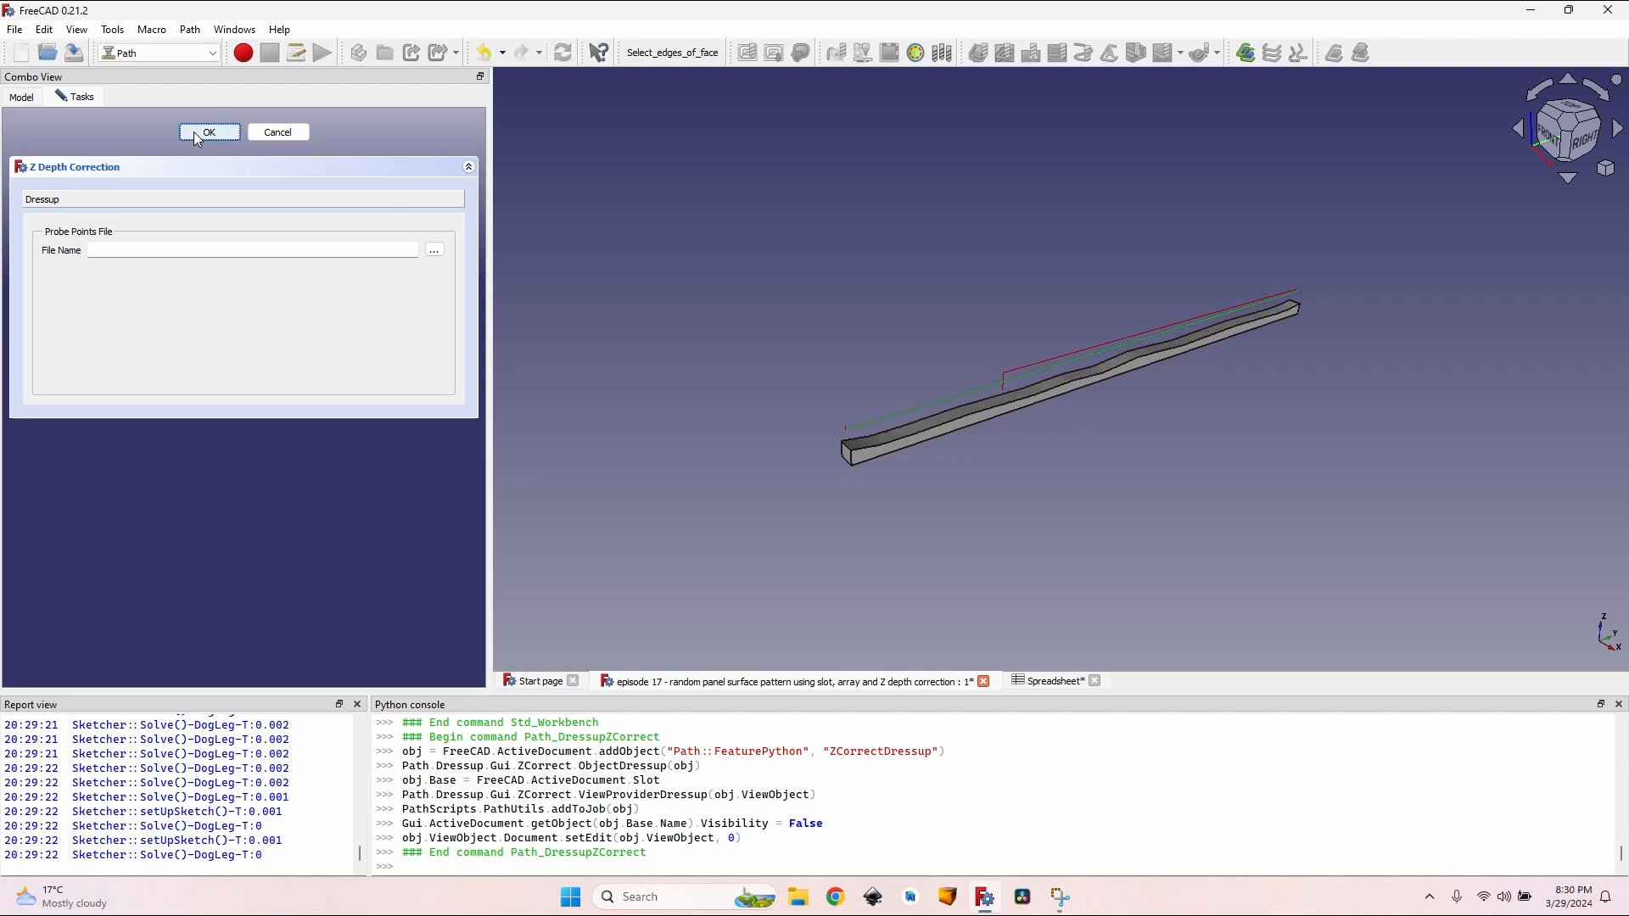
Step: Inspect the ZCorrectDressup toolpath in relation to the wavy guide body
{"action": "left_click", "coordinate": [164, 269]}
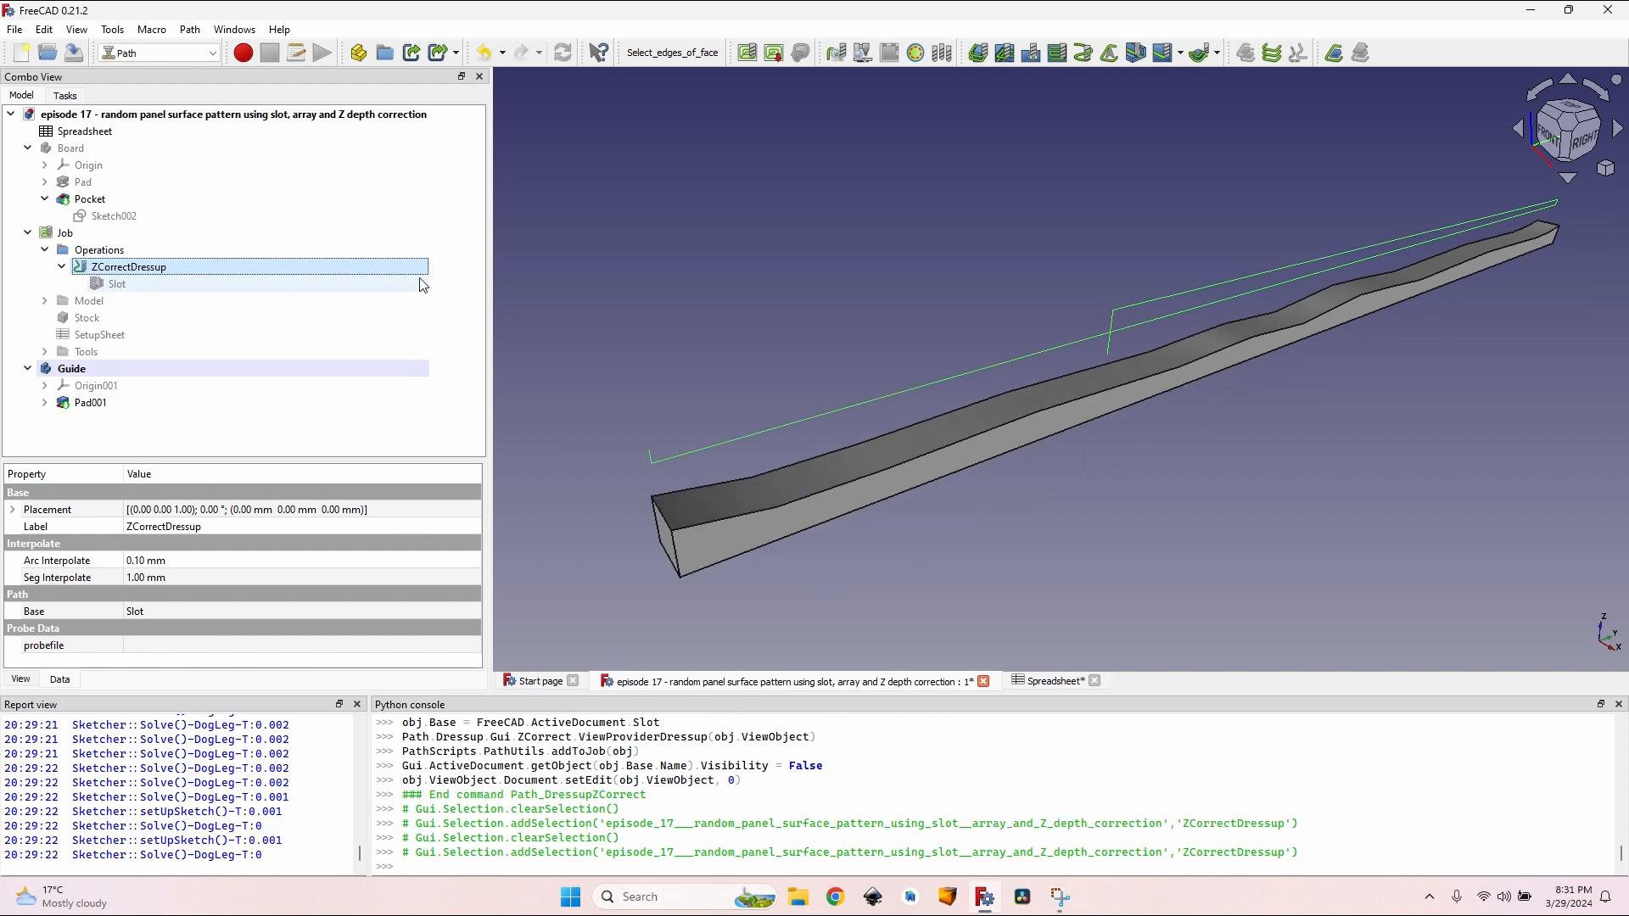
{"action": "mouse_move", "coordinate": [798, 276]}
{"action": "middle_mouse_down"}
{"action": "mouse_move", "coordinate": [848, 247]}
{"action": "mouse_move", "coordinate": [775, 276]}
{"action": "mouse_move", "coordinate": [785, 285]}
{"action": "middle_mouse_up"}
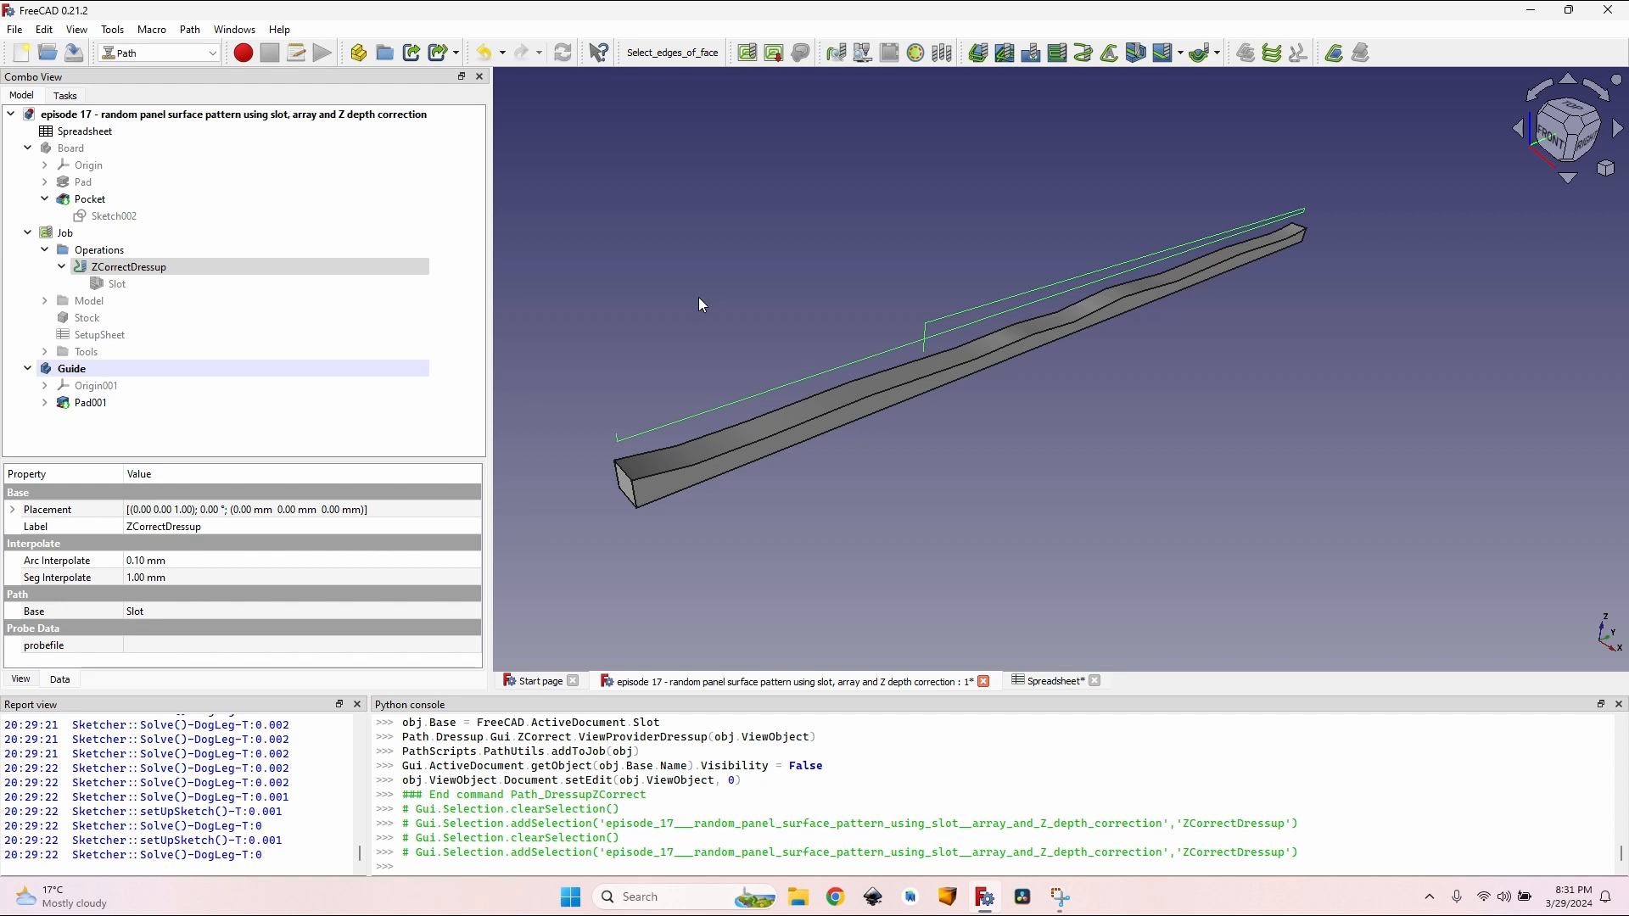
{"action": "scroll", "coordinate": [703, 344], "scroll_direction": "up", "scroll_amount": 3}
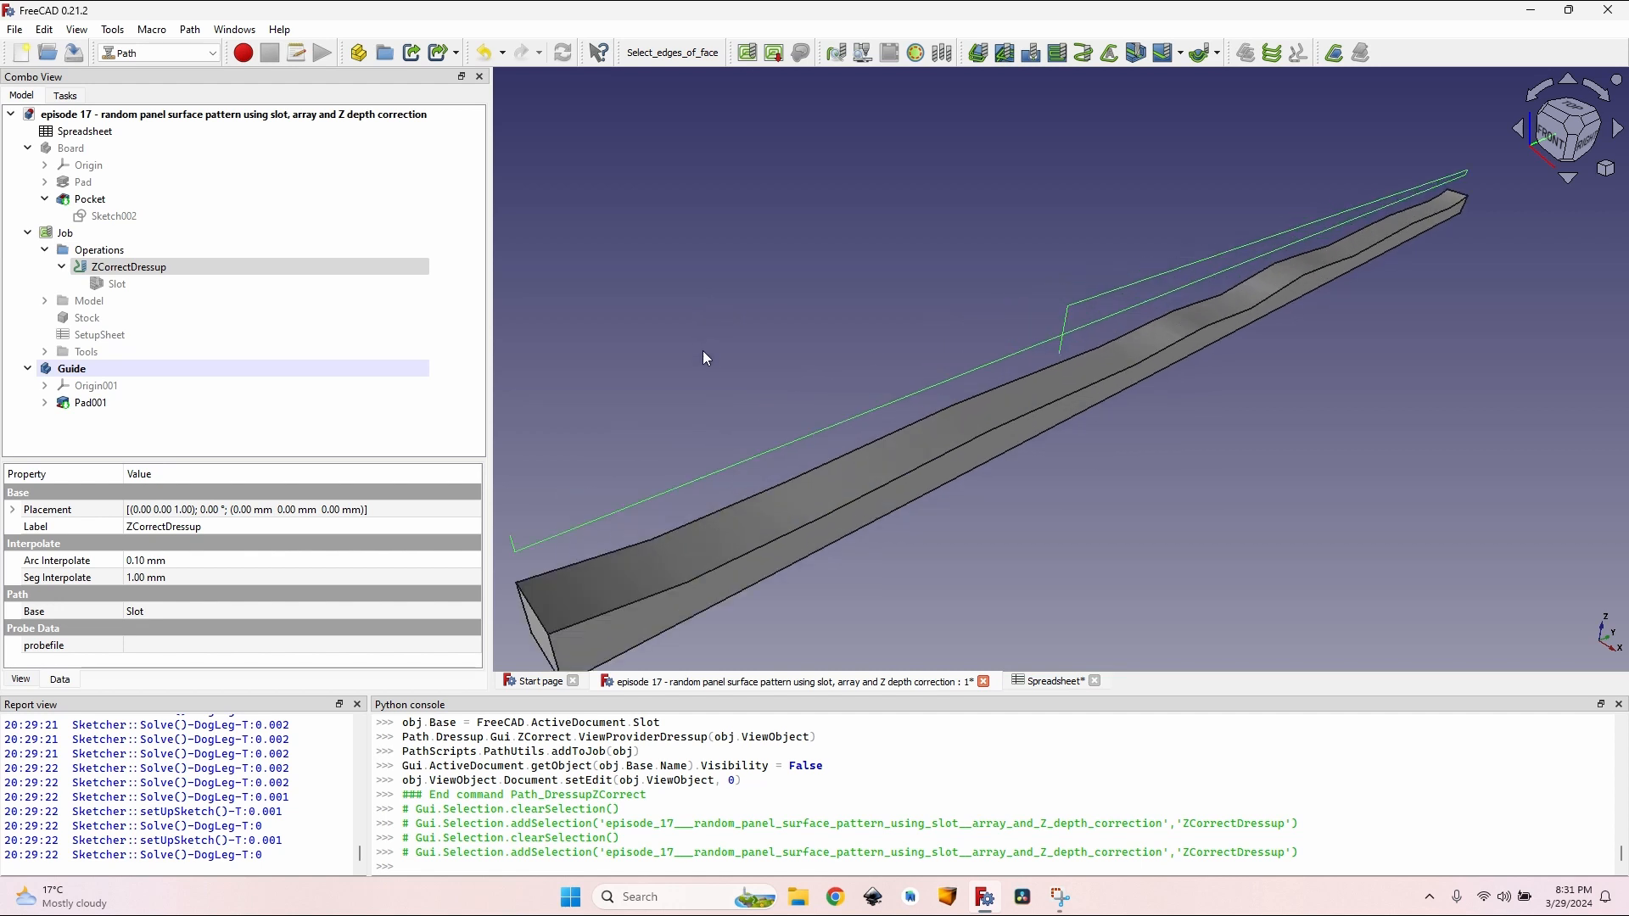
{"action": "scroll", "coordinate": [692, 352], "scroll_direction": "down", "scroll_amount": 2}
{"action": "middle_click_drag", "start_coordinate": [692, 351], "coordinate": [773, 330]}
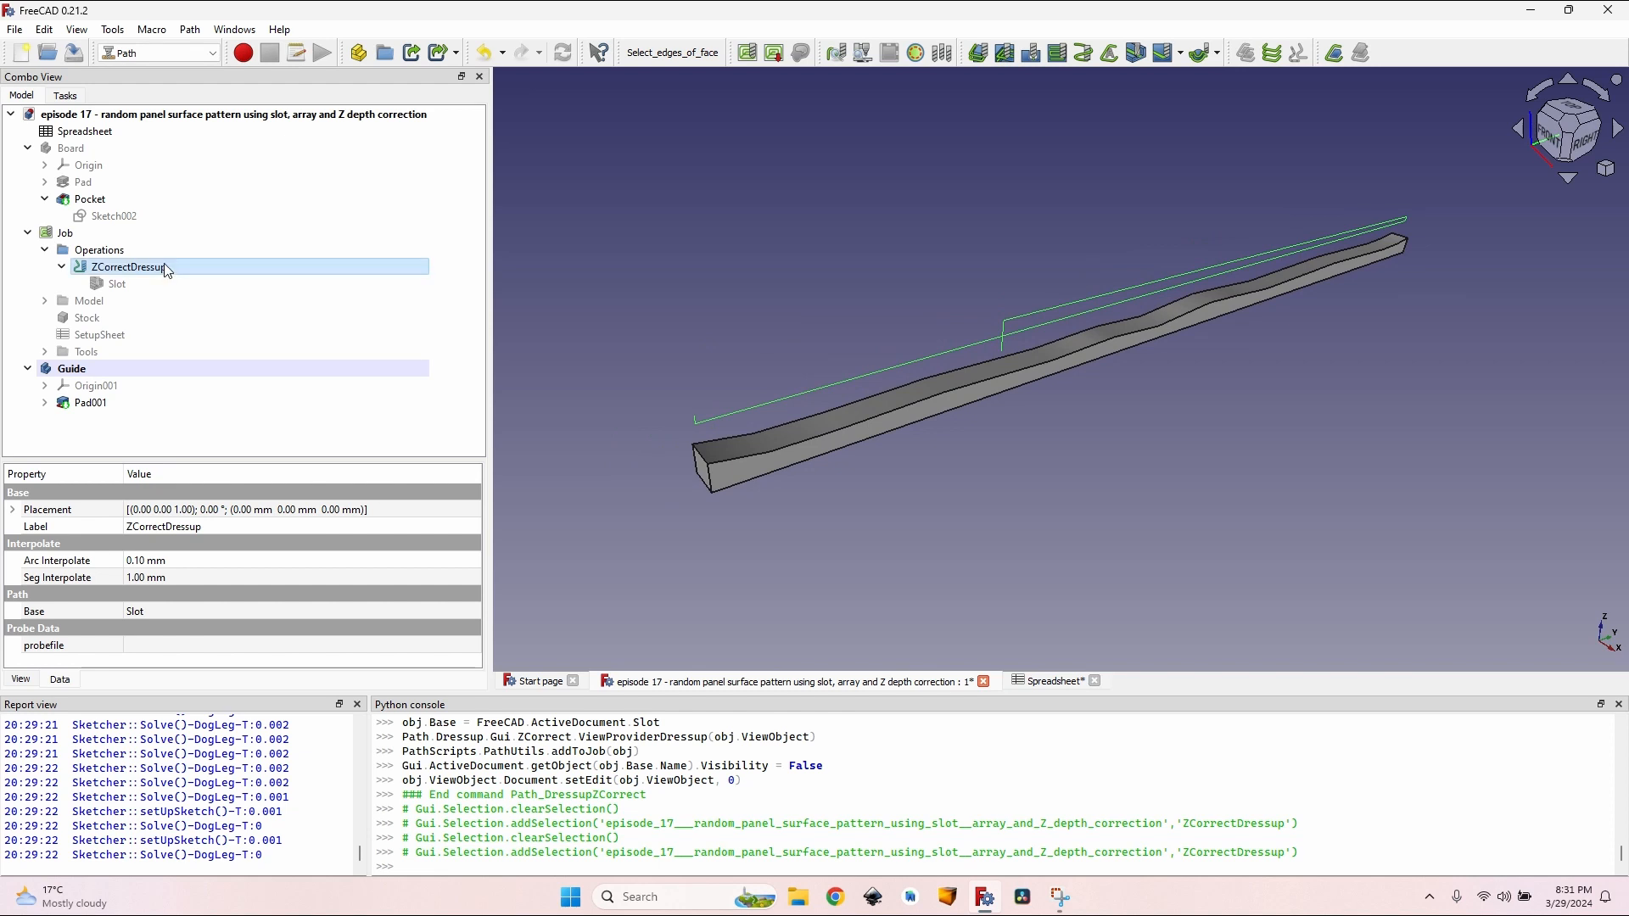
{"action": "left_click", "coordinate": [716, 289]}
Step: Run the Add_Surface_to_ZDepthCorrection macro on the ZCorrectDressup operation and the wavy top face of the guide
{"action": "left_click", "coordinate": [129, 267]}
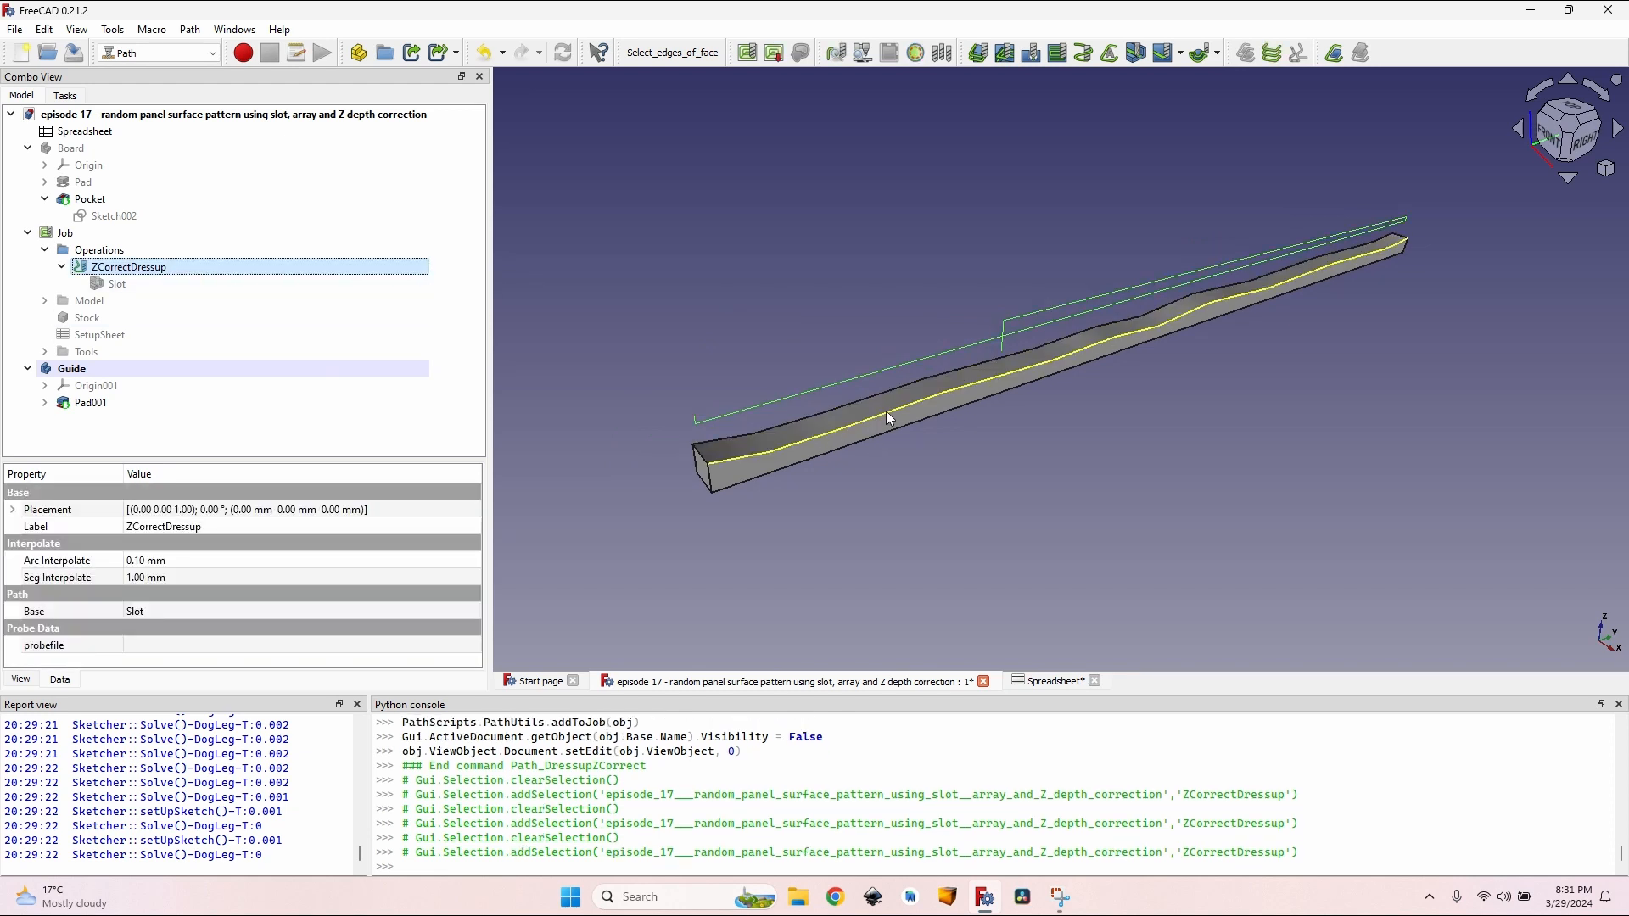
{"action": "left_click", "coordinate": [827, 432]}
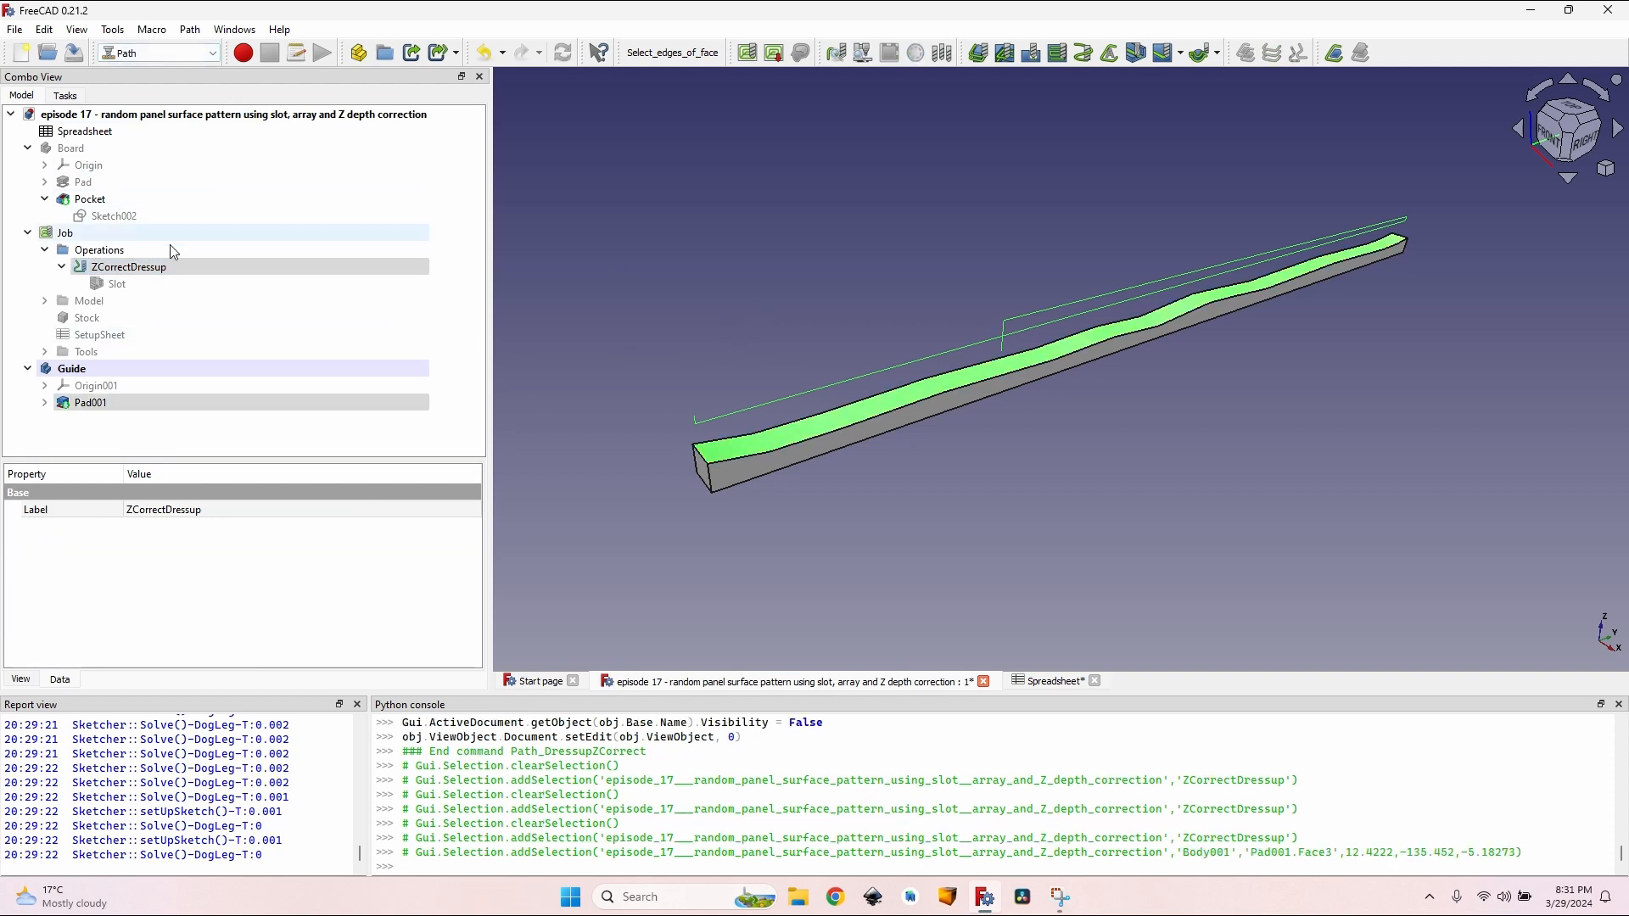
{"action": "left_click", "coordinate": [151, 32]}
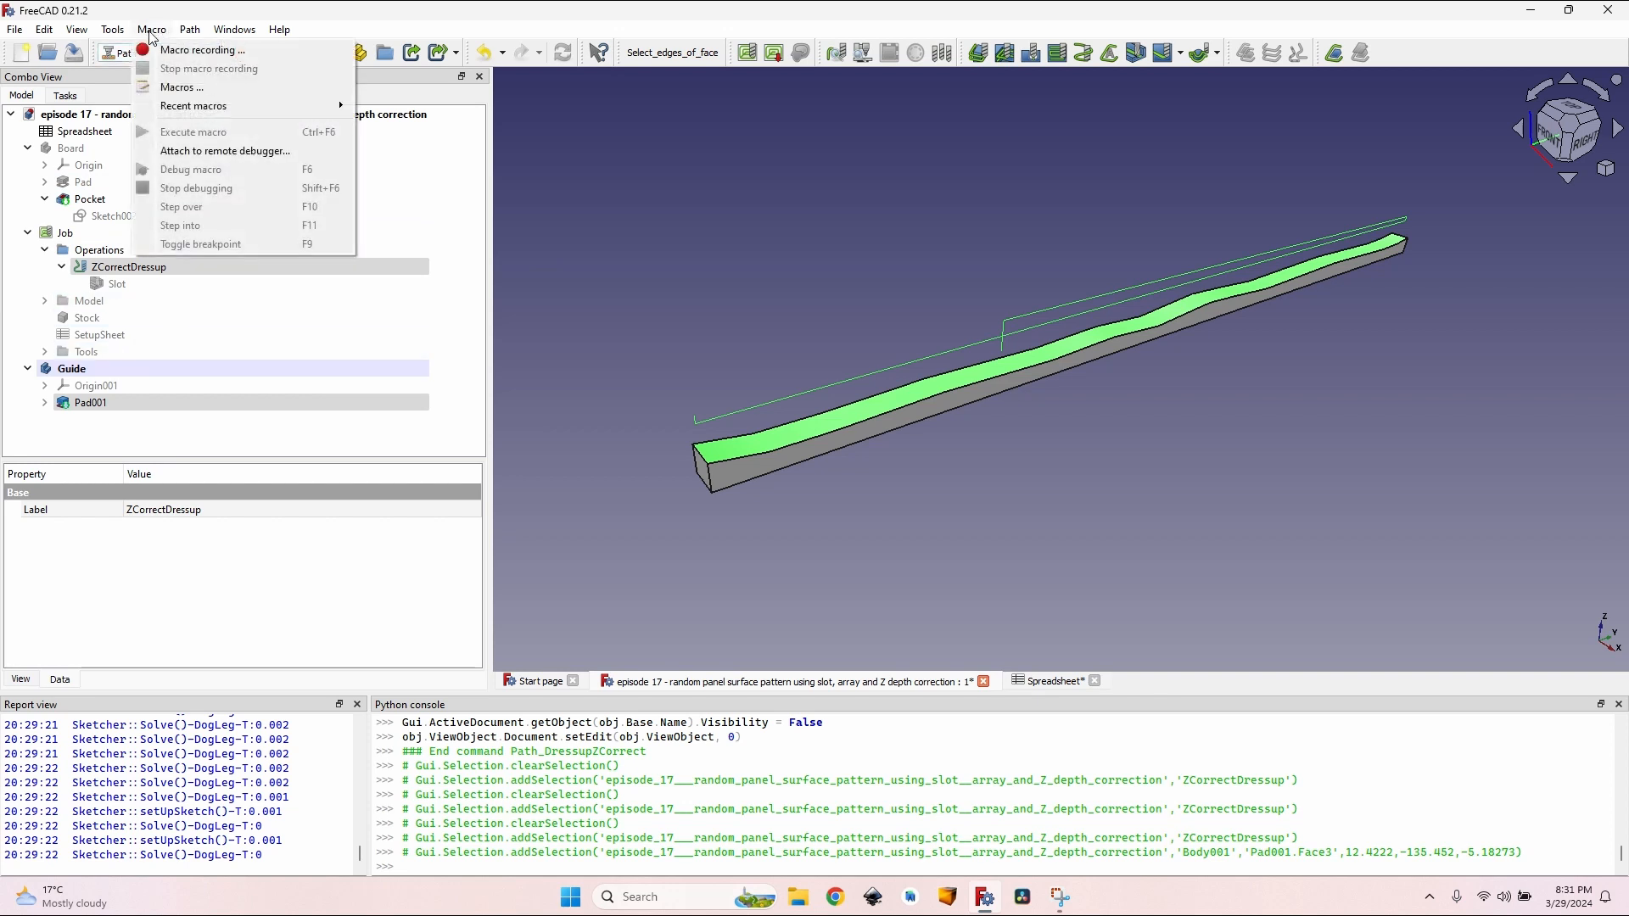
{"action": "left_click", "coordinate": [174, 86]}
{"action": "left_click", "coordinate": [632, 344]}
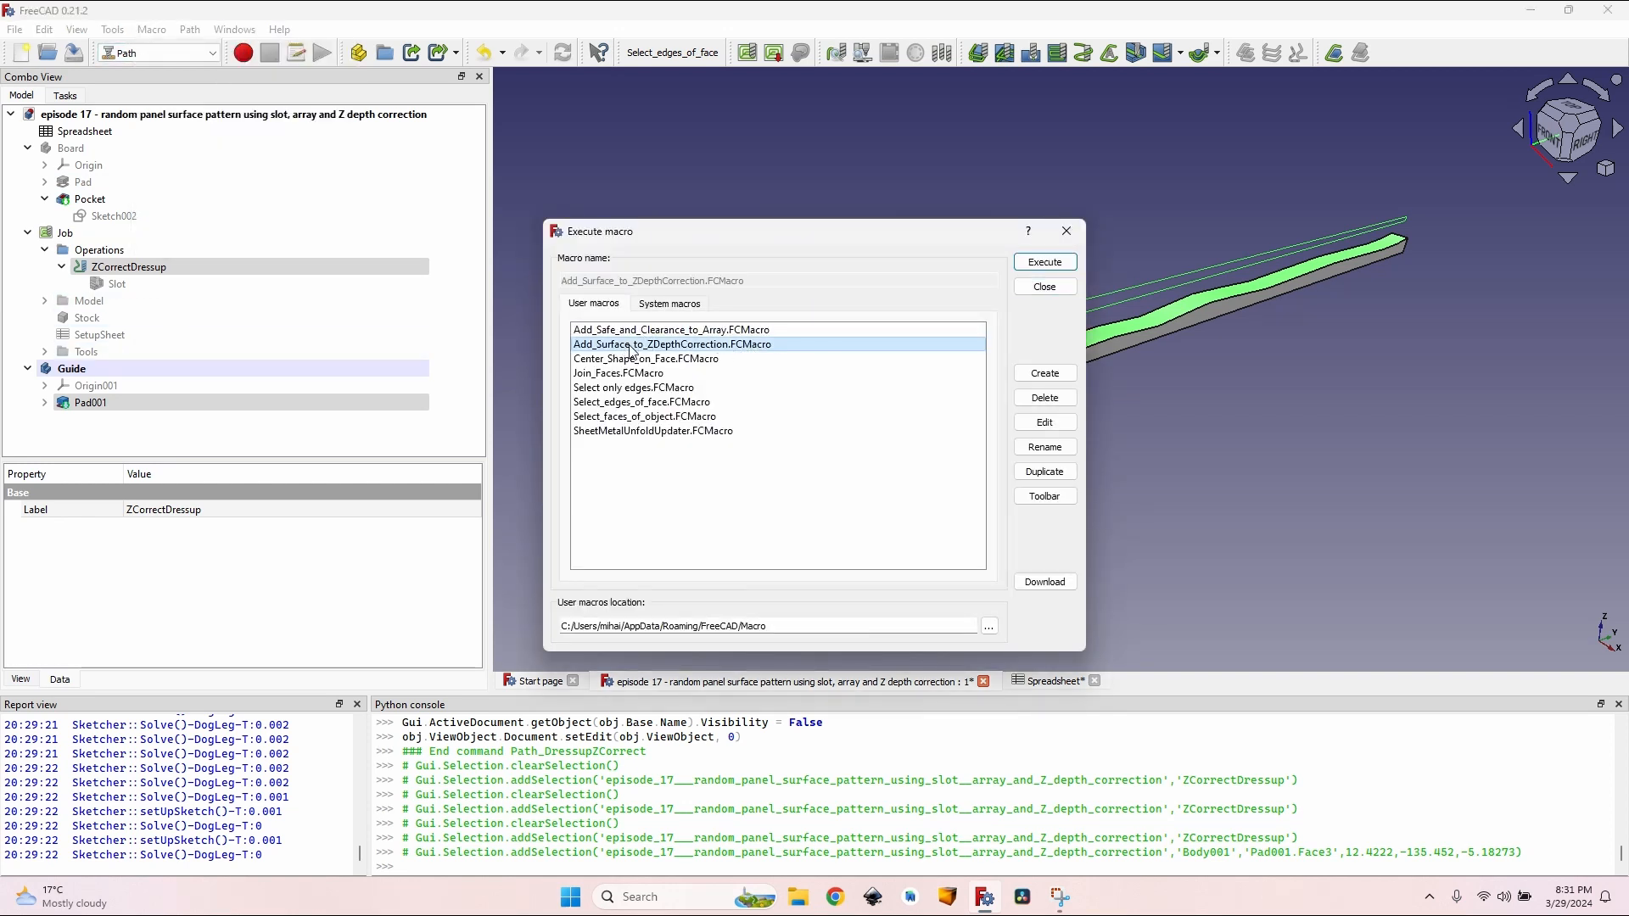
{"action": "left_click", "coordinate": [1042, 264]}
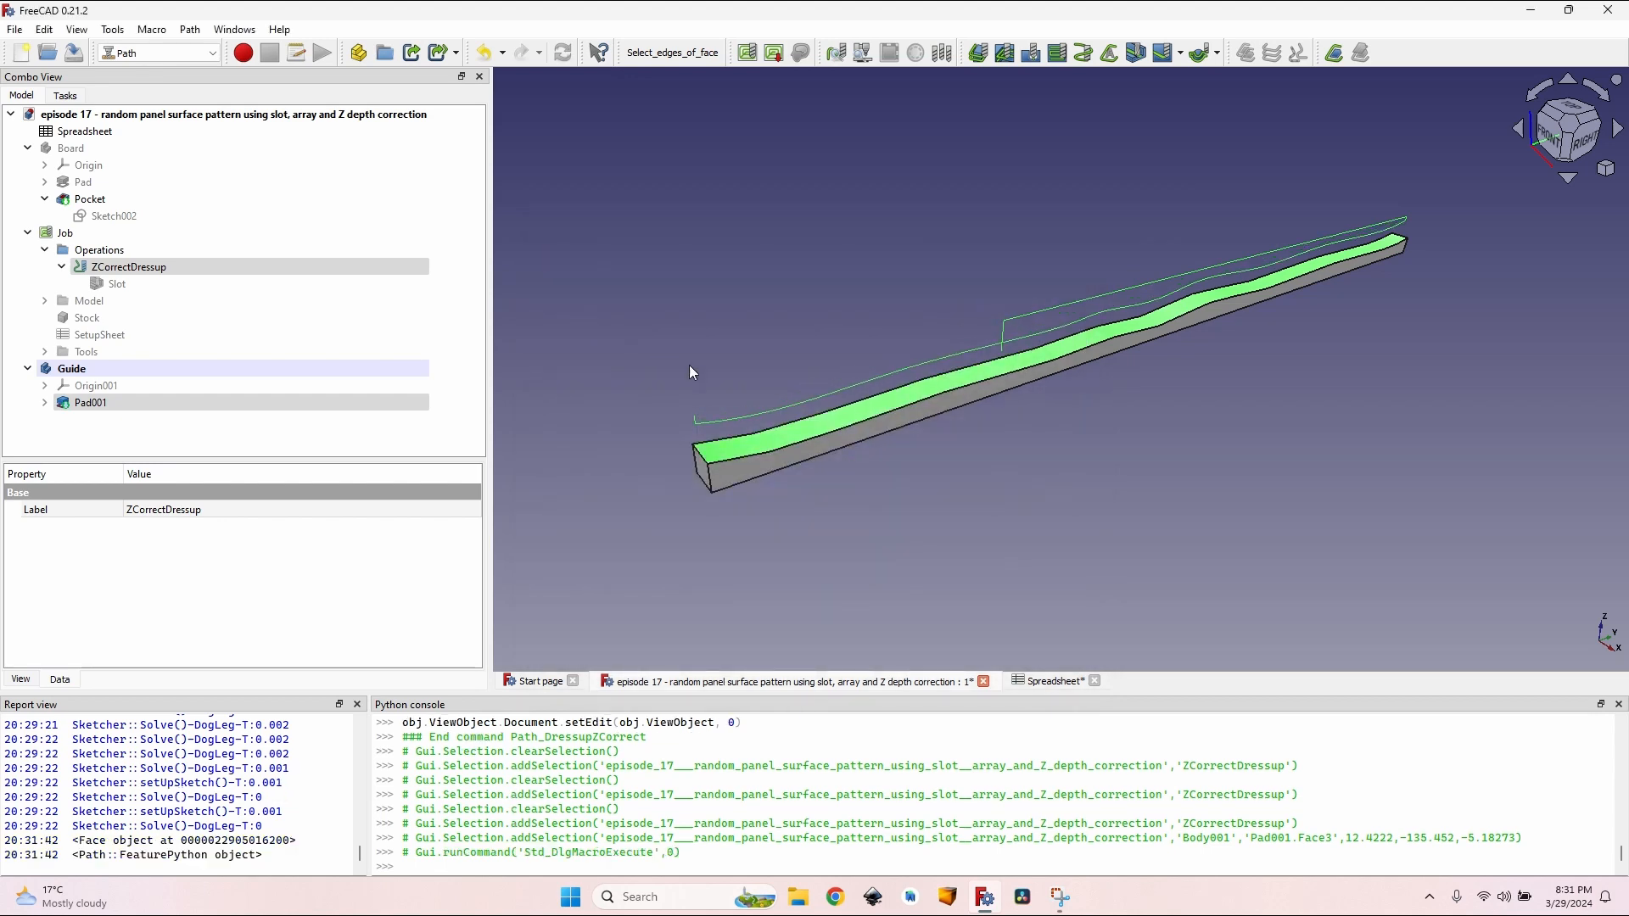
Step: Inspect how the corrected toolpath follows the guide's wavy surface from several angles
{"action": "middle_click_drag", "start_coordinate": [614, 370], "coordinate": [1154, 368]}
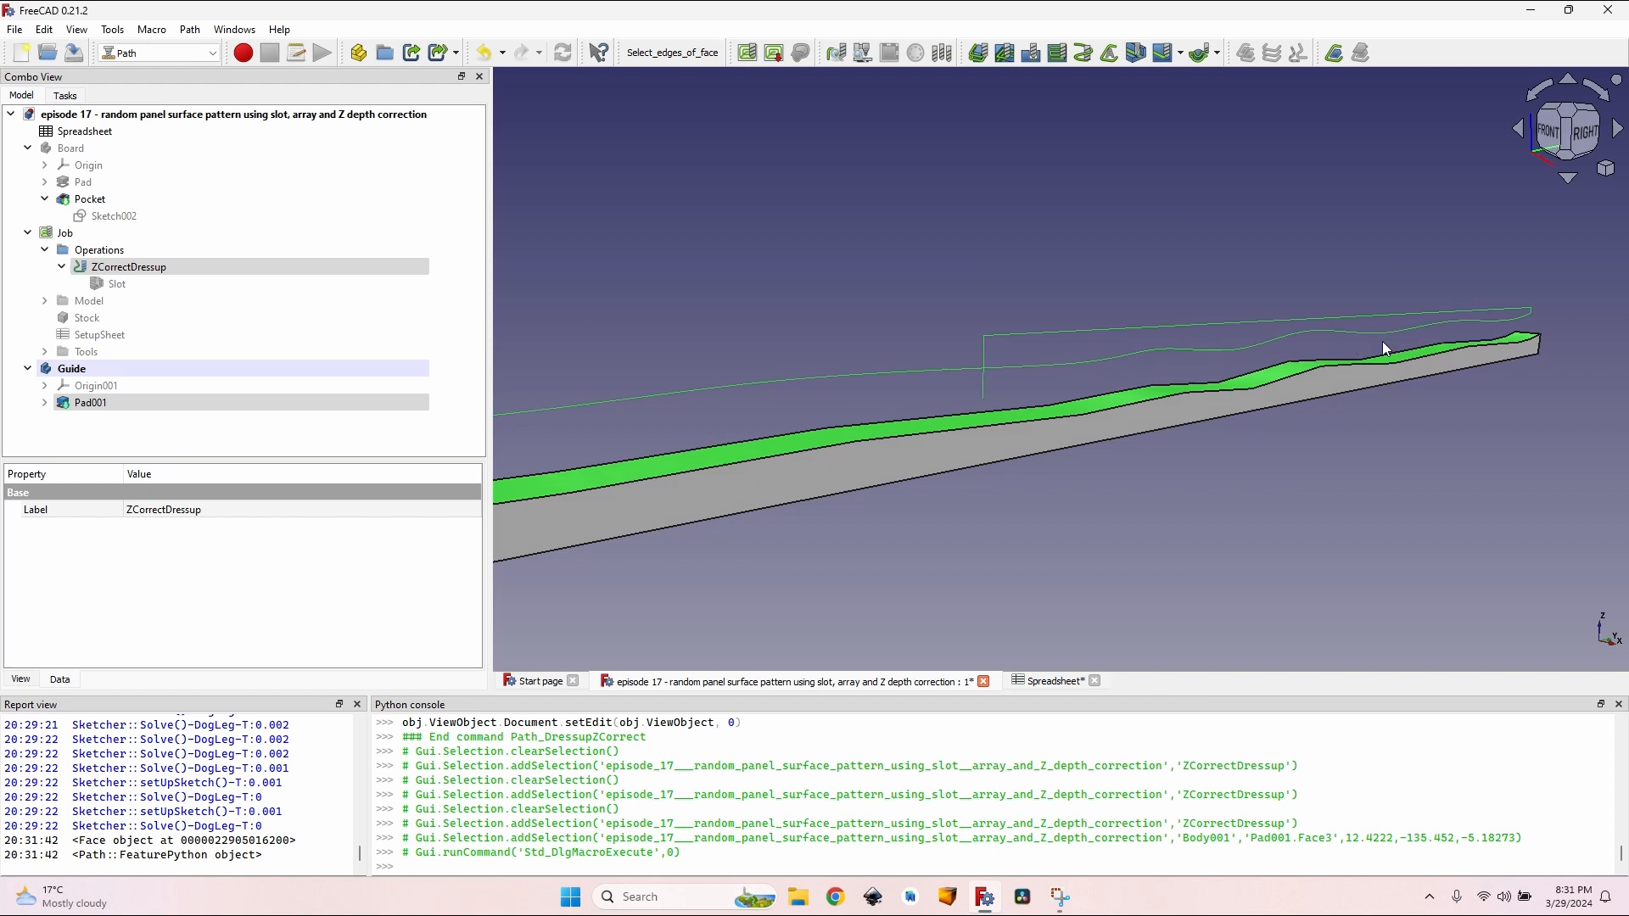
{"action": "middle_click_drag", "start_coordinate": [879, 418], "coordinate": [862, 253]}
{"action": "scroll", "coordinate": [839, 253], "scroll_direction": "up", "scroll_amount": 3}
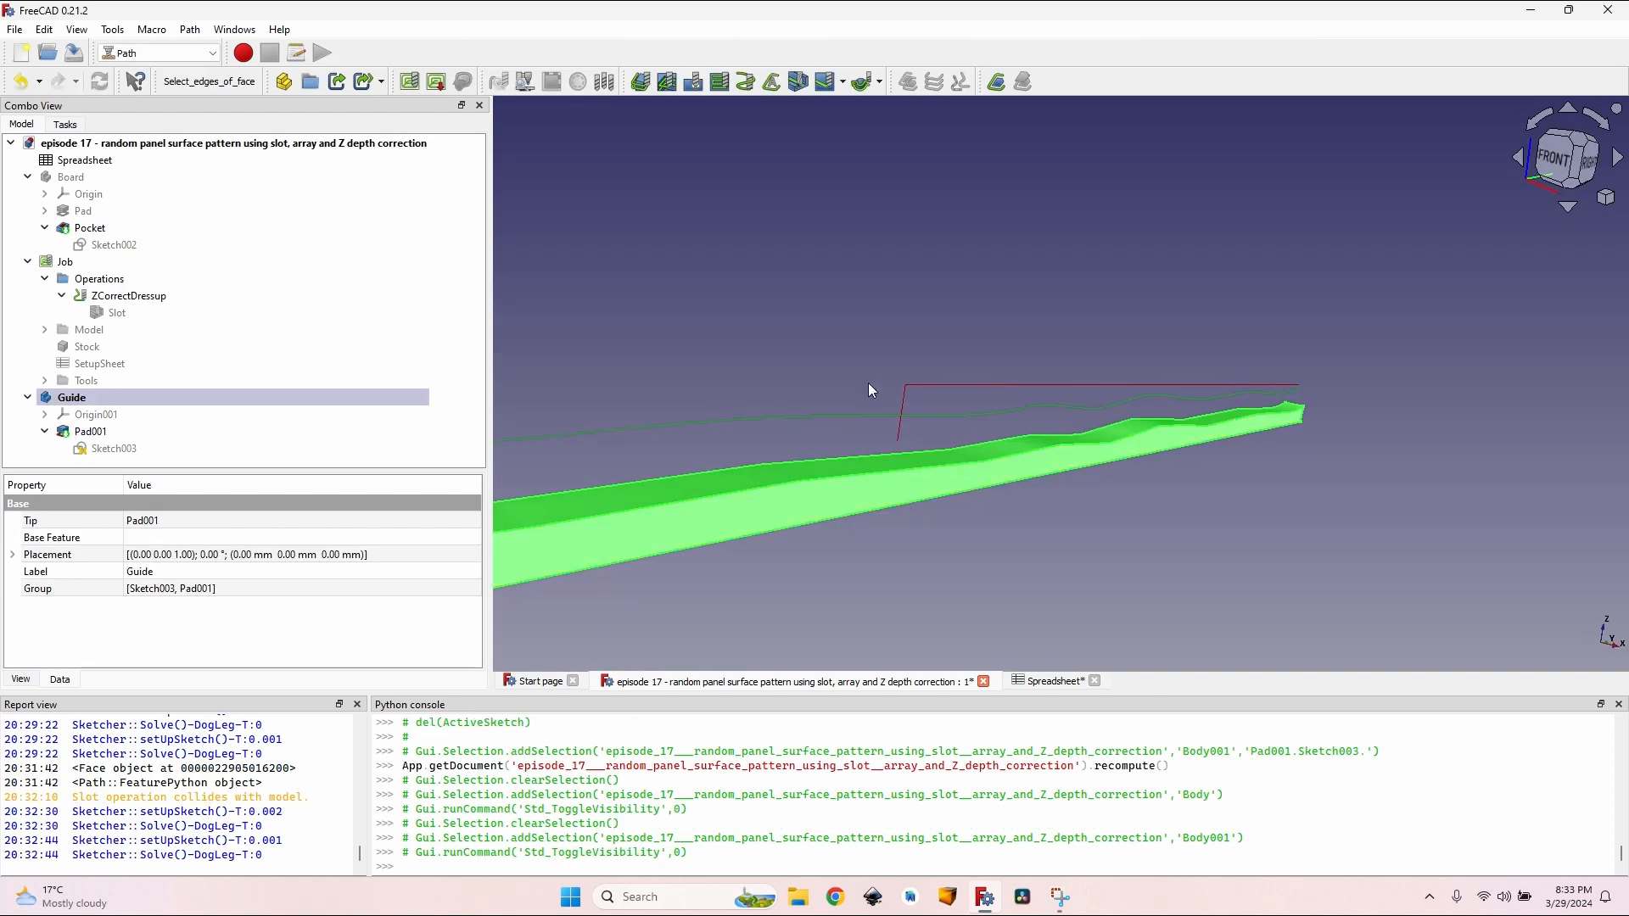
{"action": "left_click", "coordinate": [843, 375]}
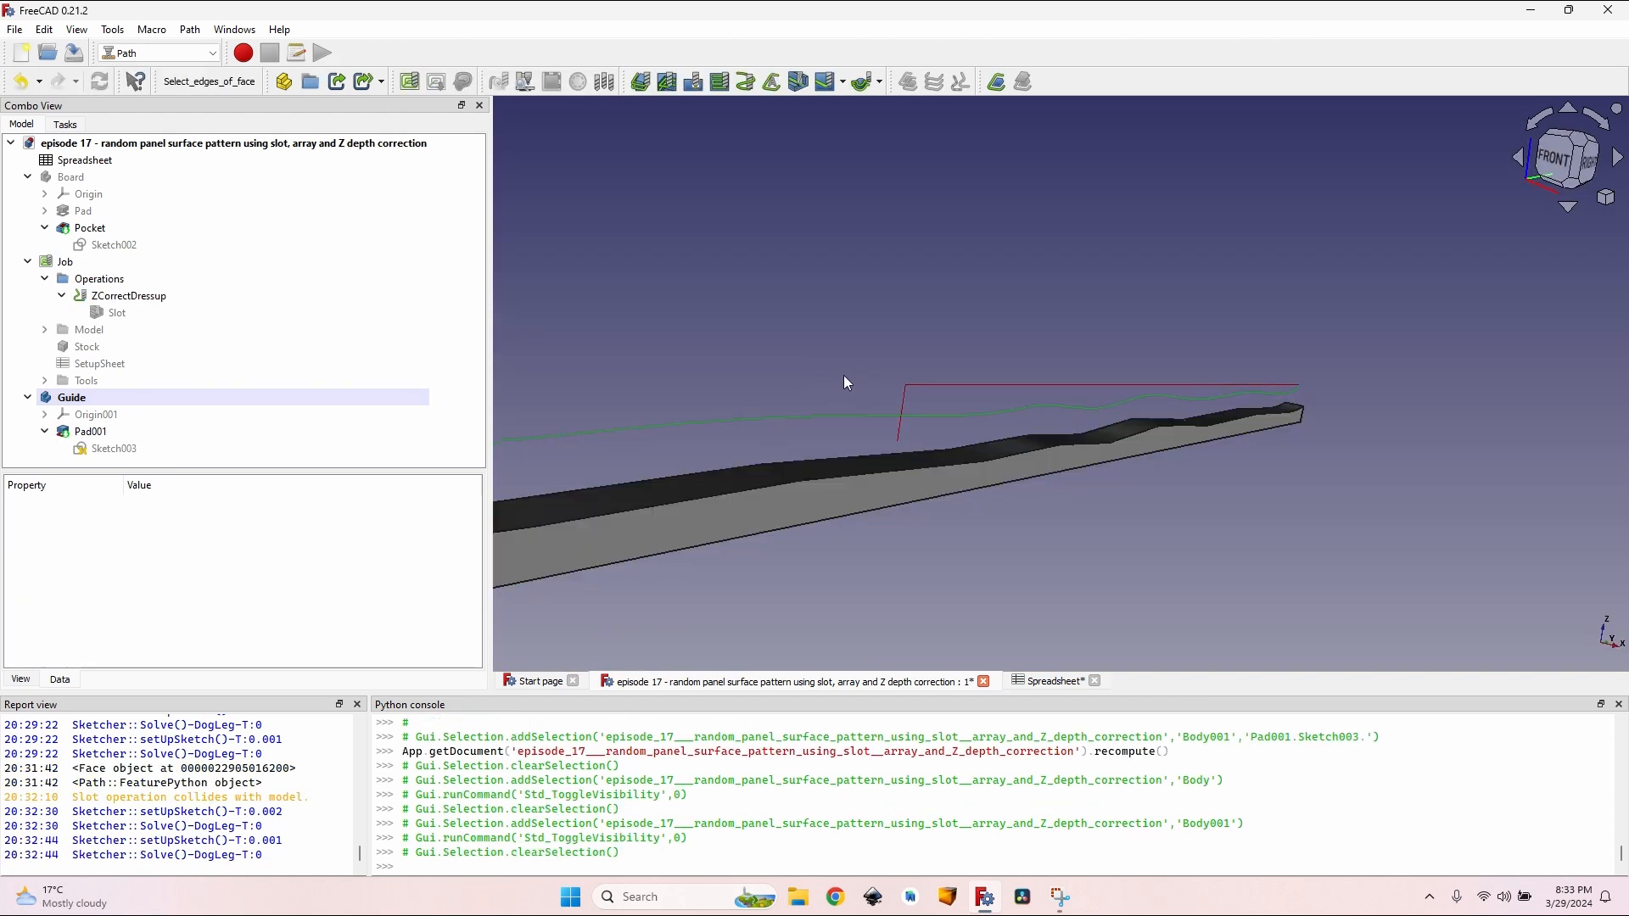
{"action": "middle_click_drag", "start_coordinate": [845, 376], "coordinate": [877, 280]}
{"action": "scroll", "coordinate": [1008, 505], "scroll_direction": "down", "scroll_amount": 3}
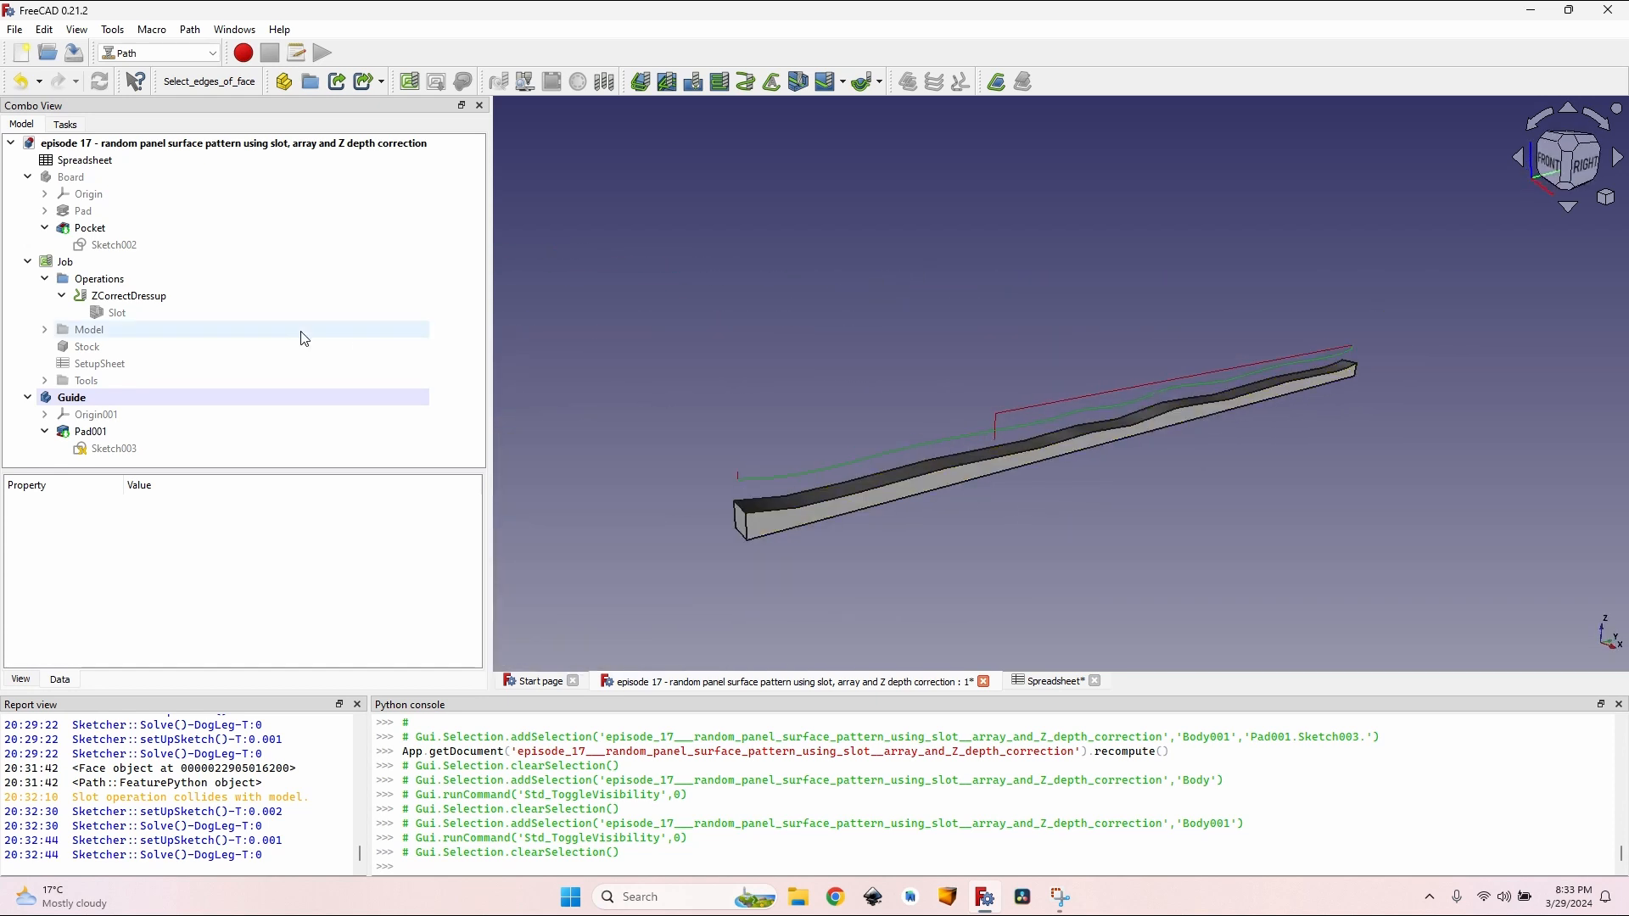
Step: Hide the Guide body and display the Board body
{"action": "left_click", "coordinate": [170, 397]}
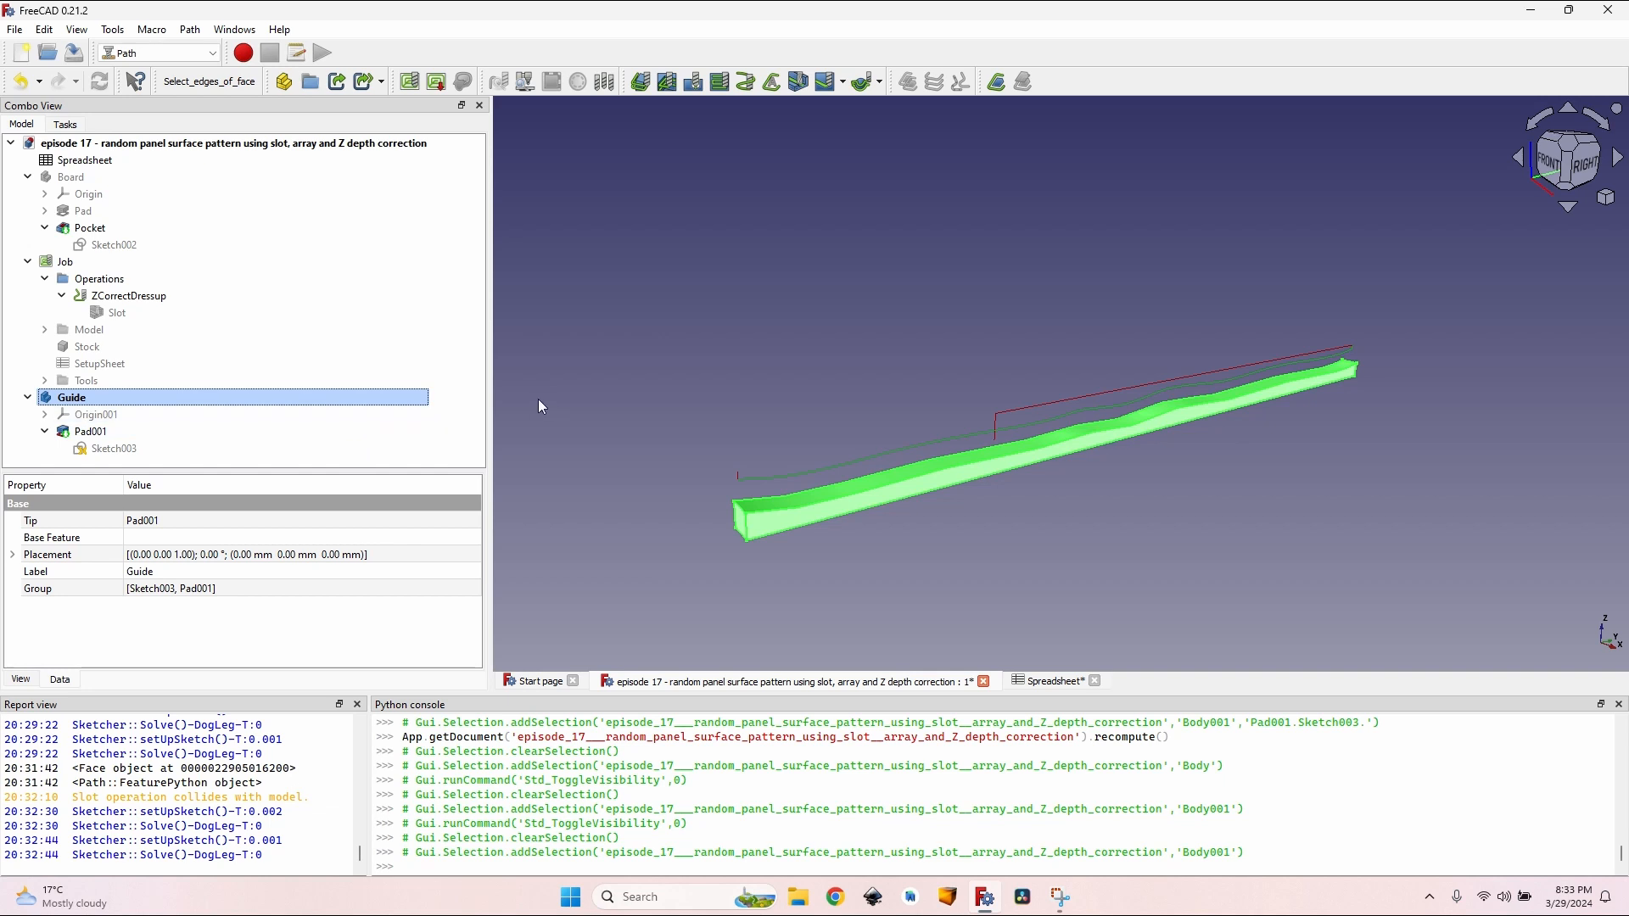
{"action": "key", "text": "space"}
{"action": "left_click", "coordinate": [381, 180]}
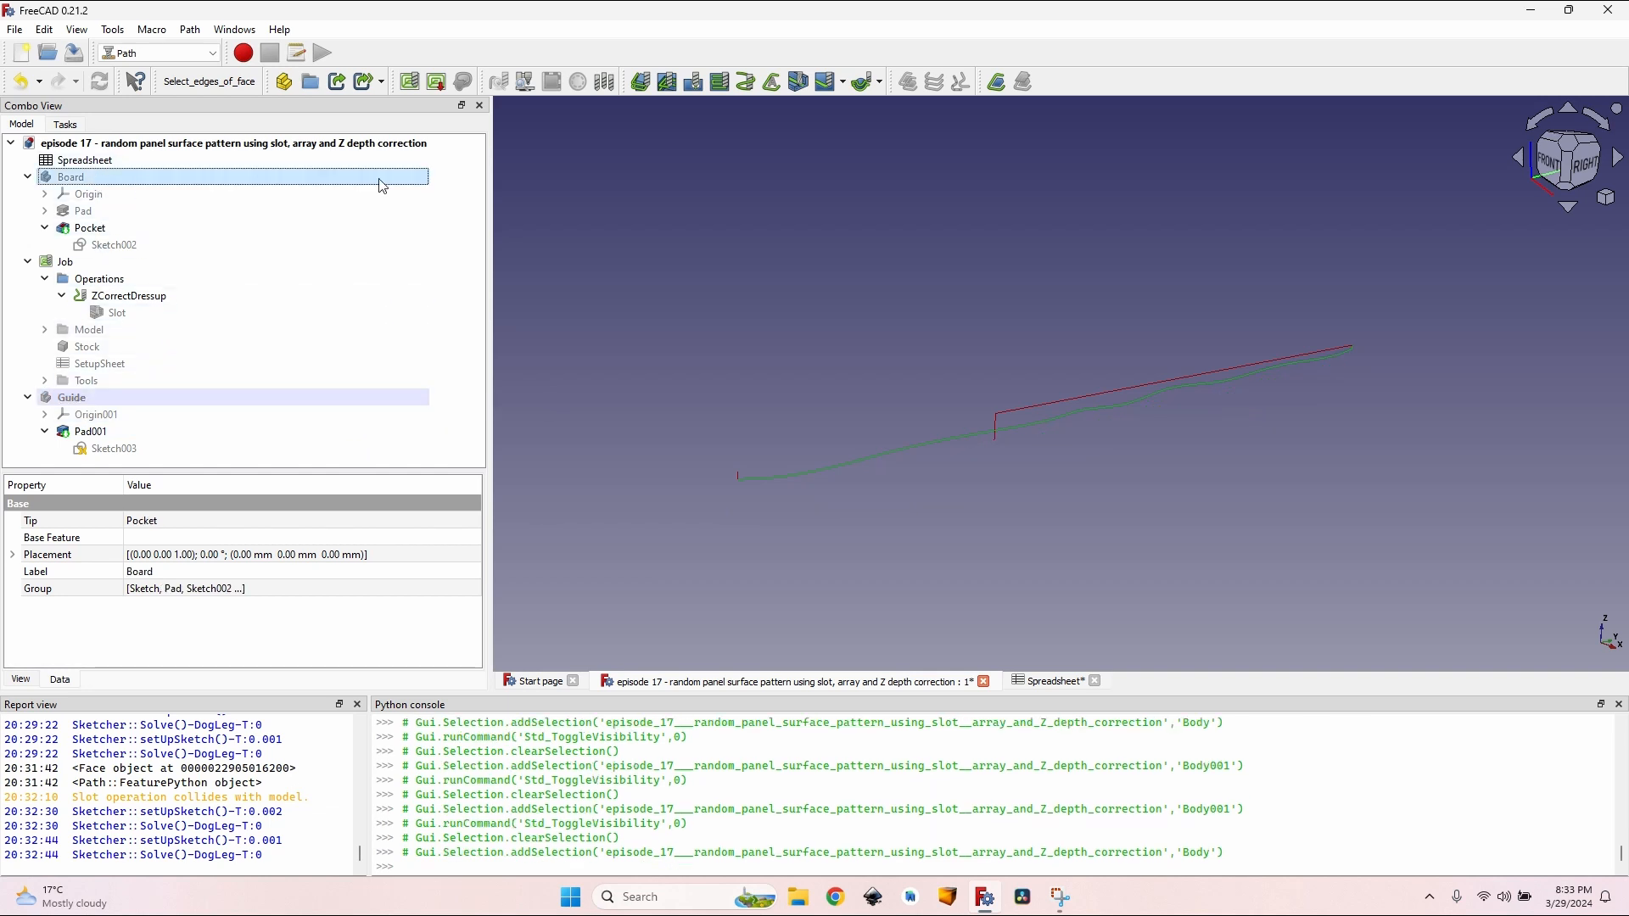
{"action": "key", "text": "space"}
{"action": "left_click", "coordinate": [993, 374]}
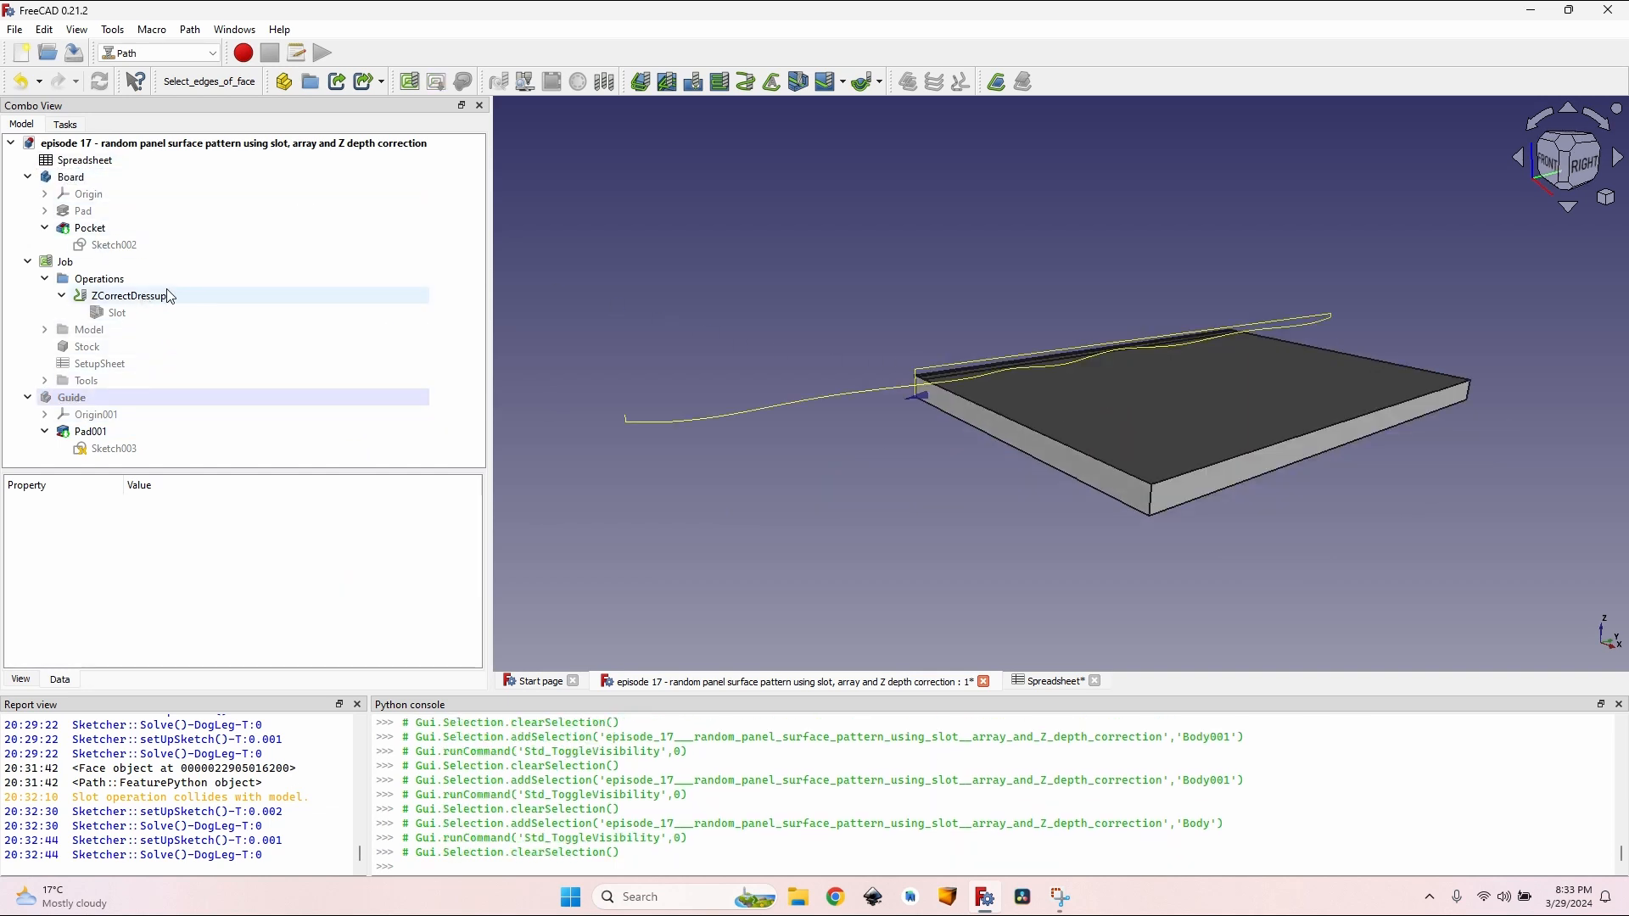
Step: Create a Path array from the ZCorrectDressup operation
{"action": "left_click", "coordinate": [123, 303]}
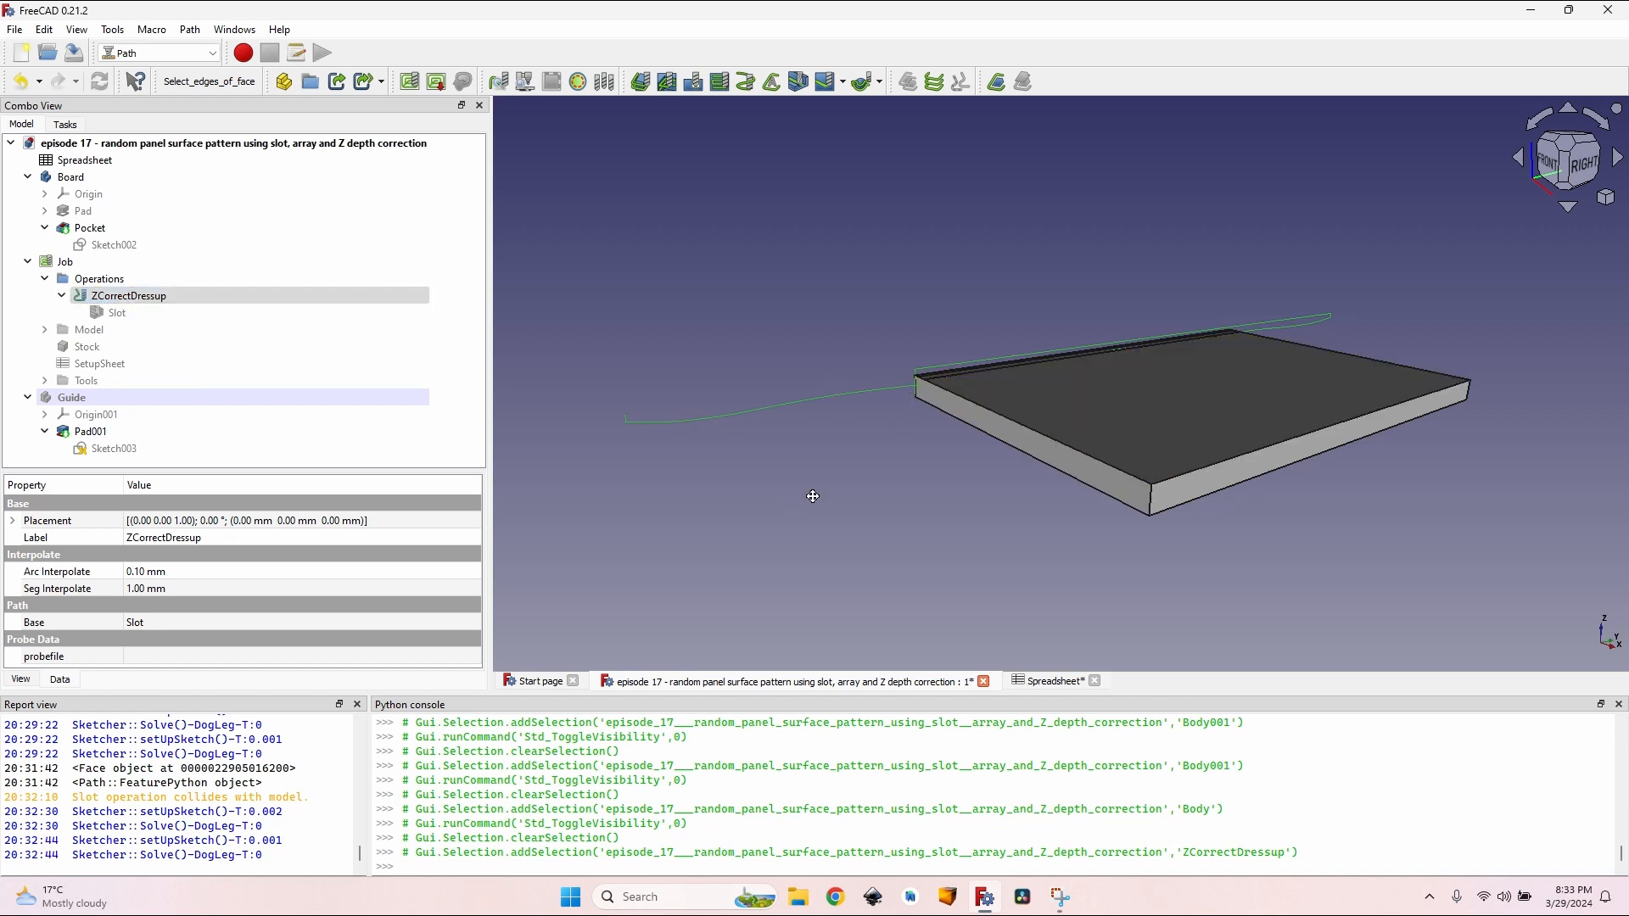
{"action": "middle_click_drag", "start_coordinate": [812, 496], "coordinate": [1083, 537]}
{"action": "left_click", "coordinate": [135, 297]}
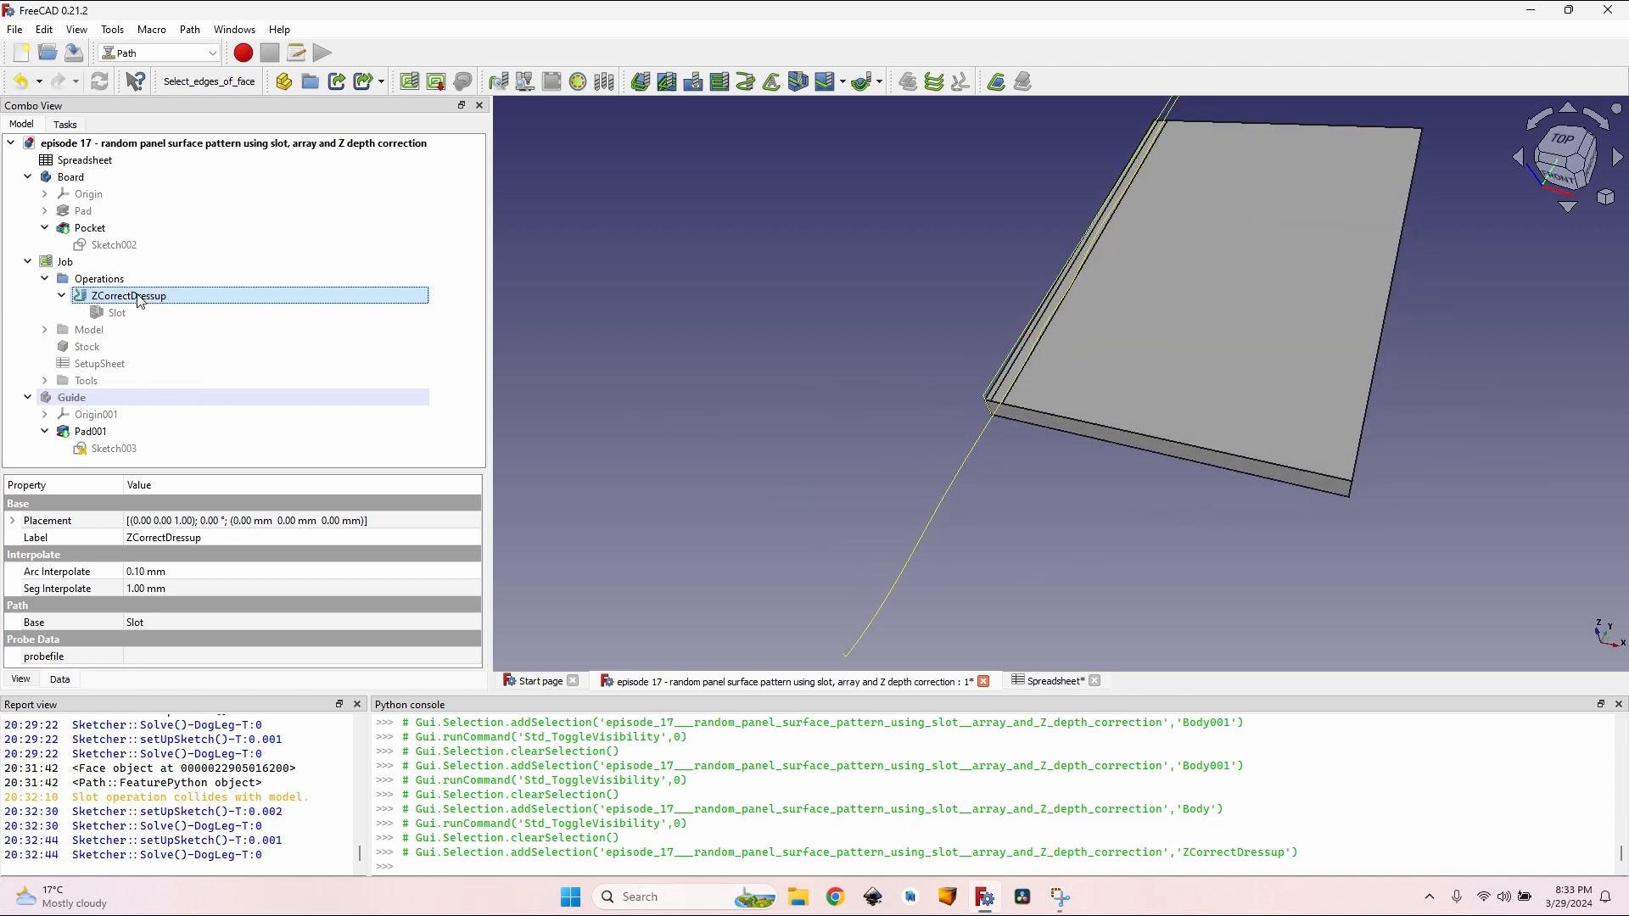
{"action": "left_click", "coordinate": [936, 83]}
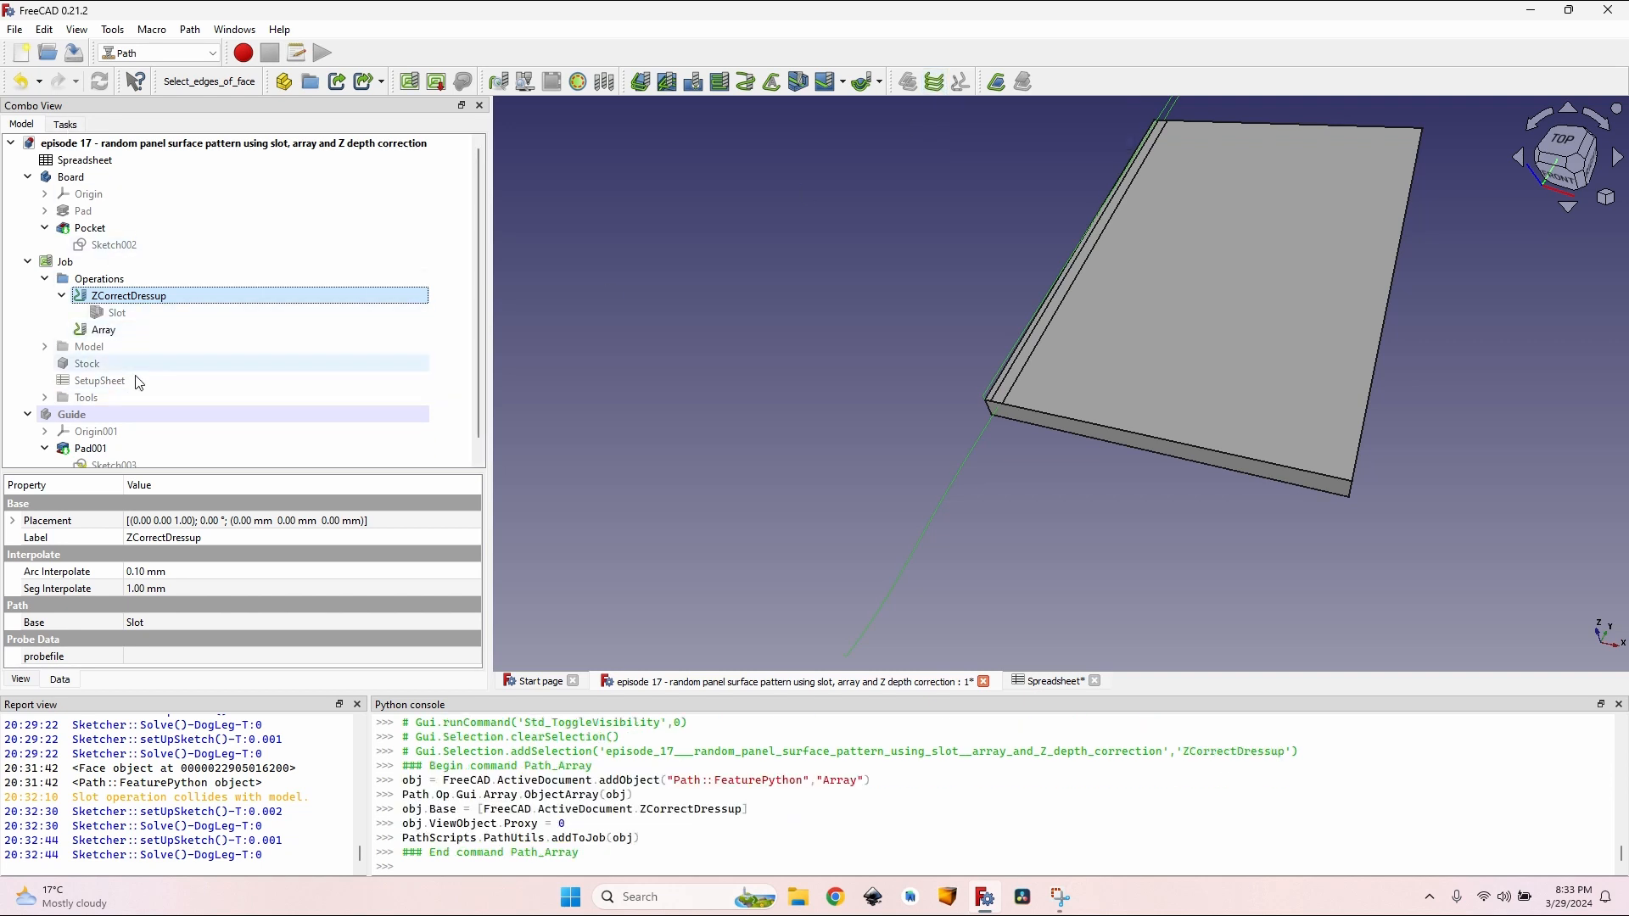
Step: Set the Array operation's X offset to the expression Spreadsheet.tool_diameter
{"action": "left_click", "coordinate": [127, 337]}
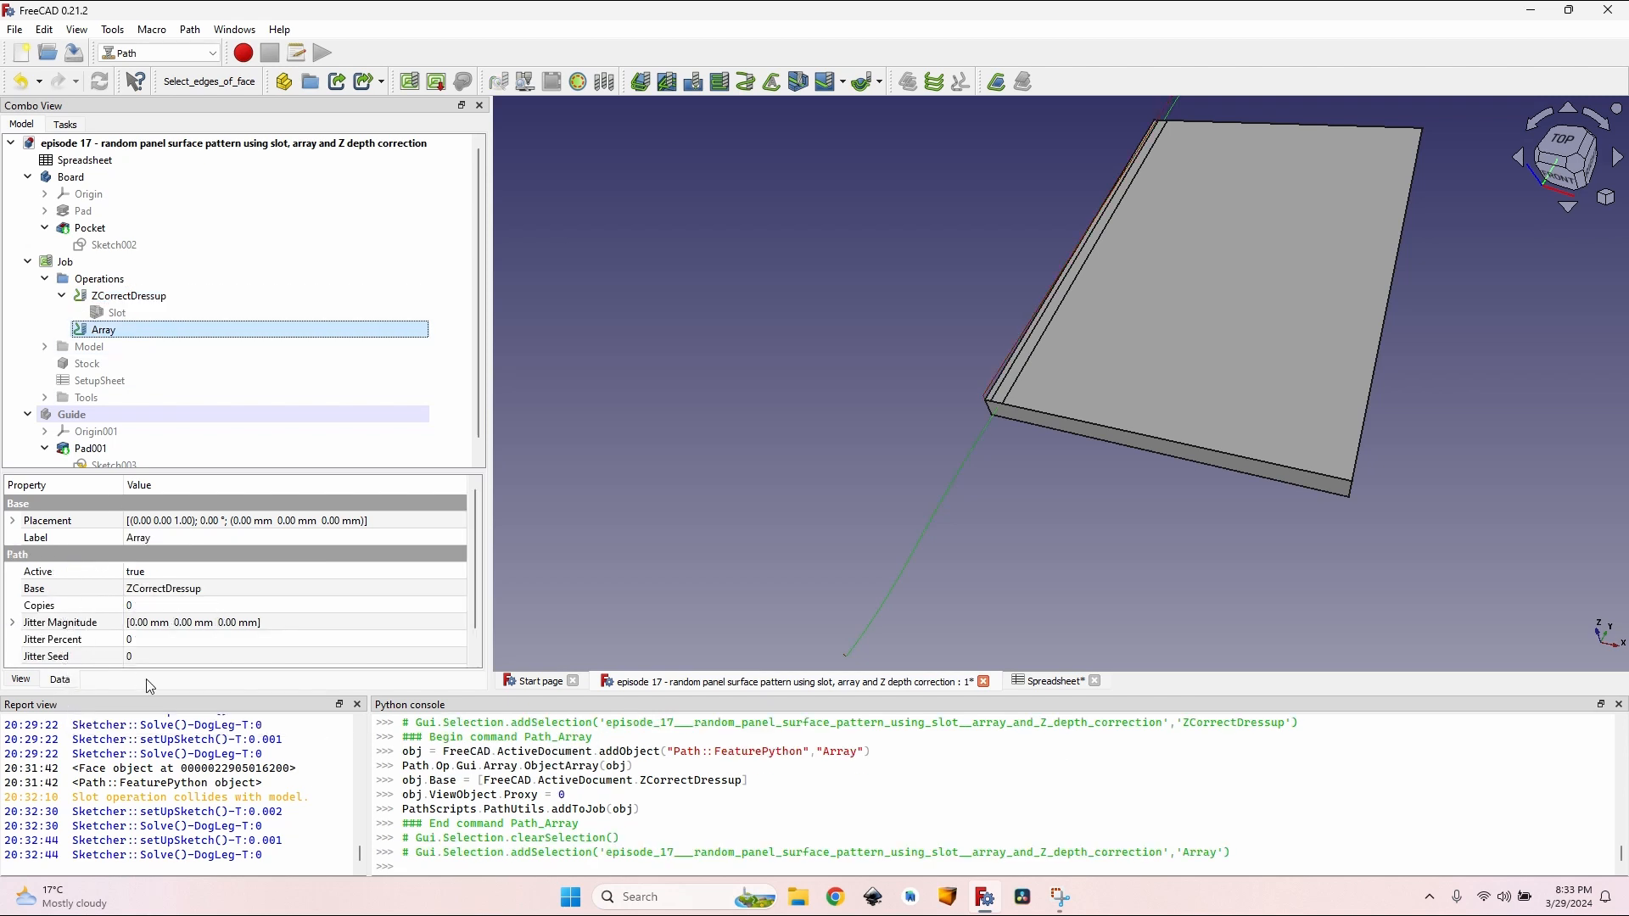
{"action": "left_click_drag", "start_coordinate": [182, 471], "coordinate": [210, 360]}
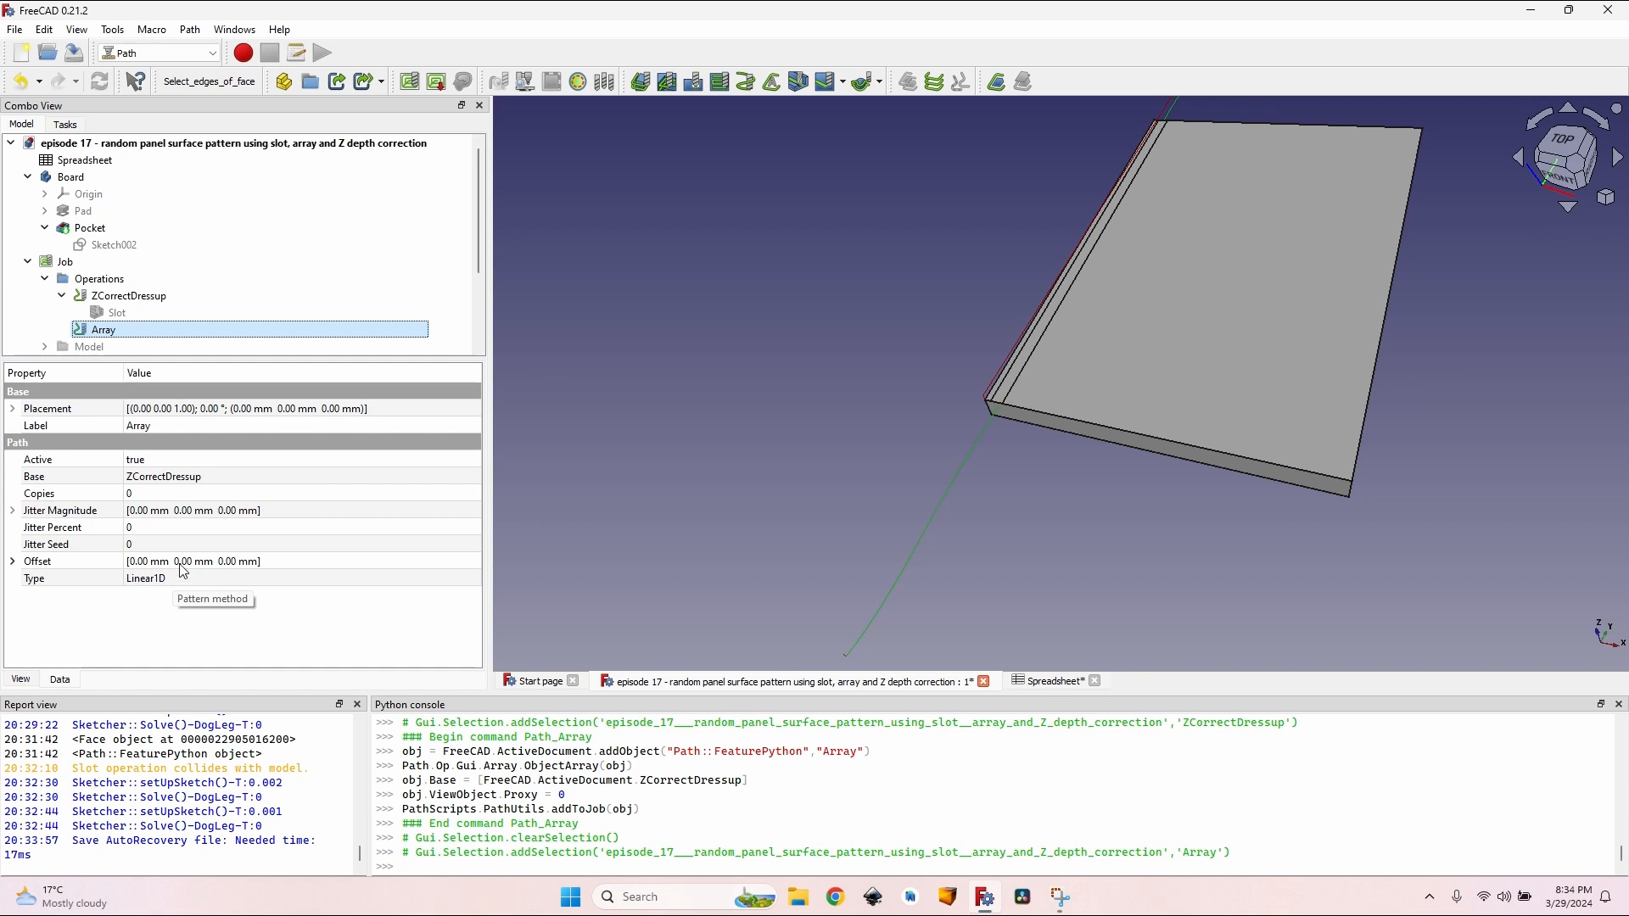
{"action": "left_click", "coordinate": [13, 561]}
{"action": "left_click", "coordinate": [135, 580]}
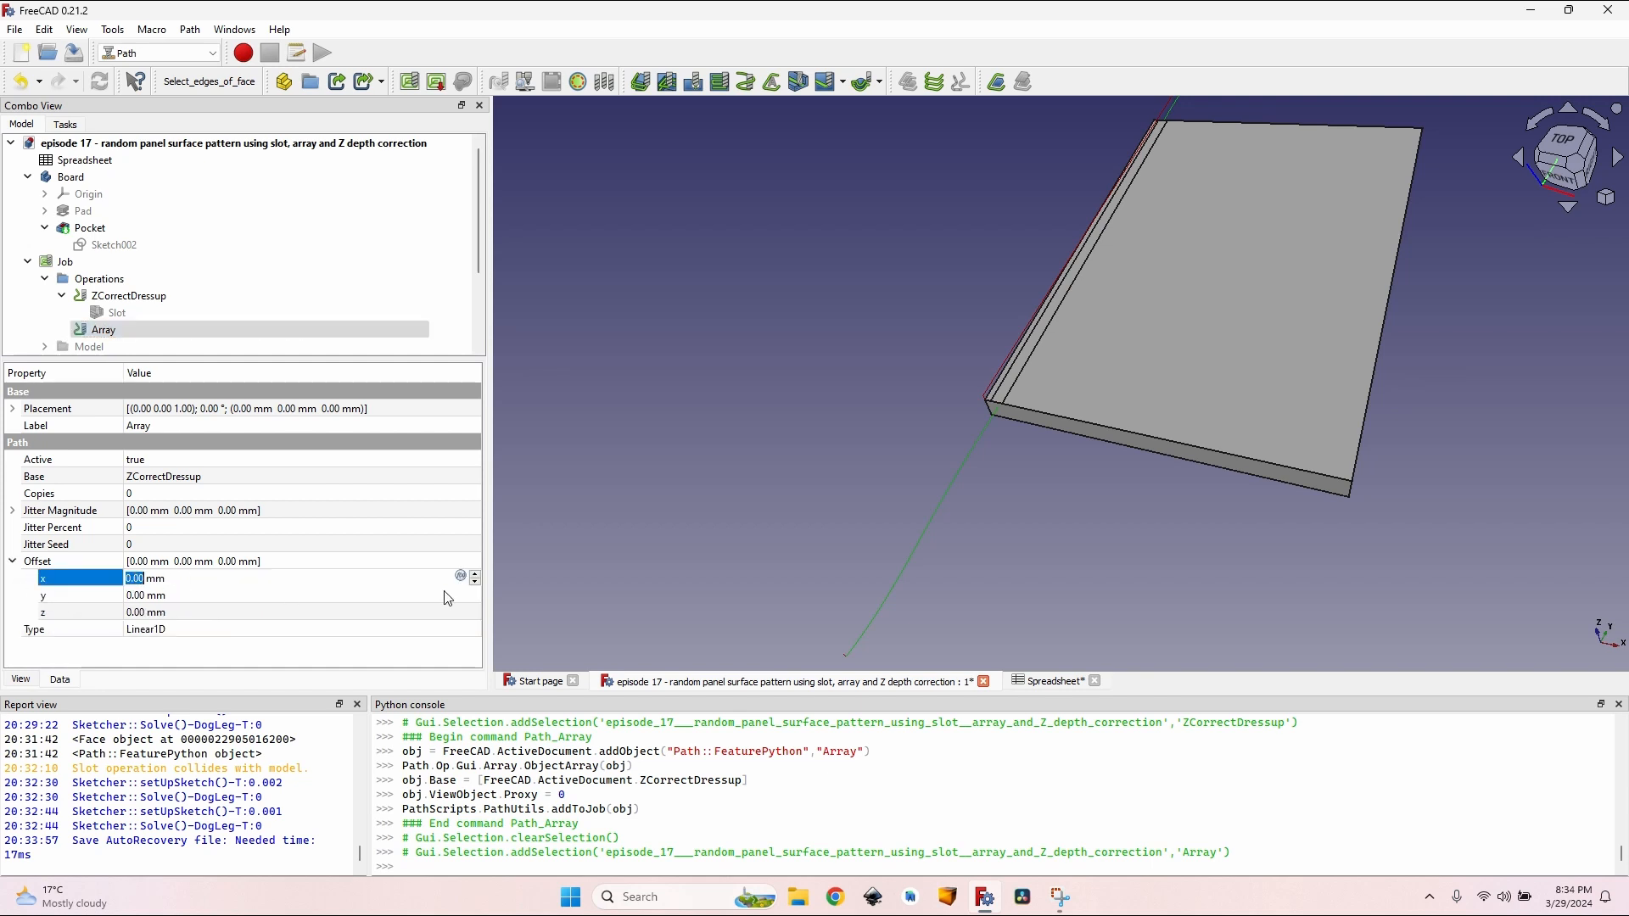
{"action": "left_click", "coordinate": [463, 576]}
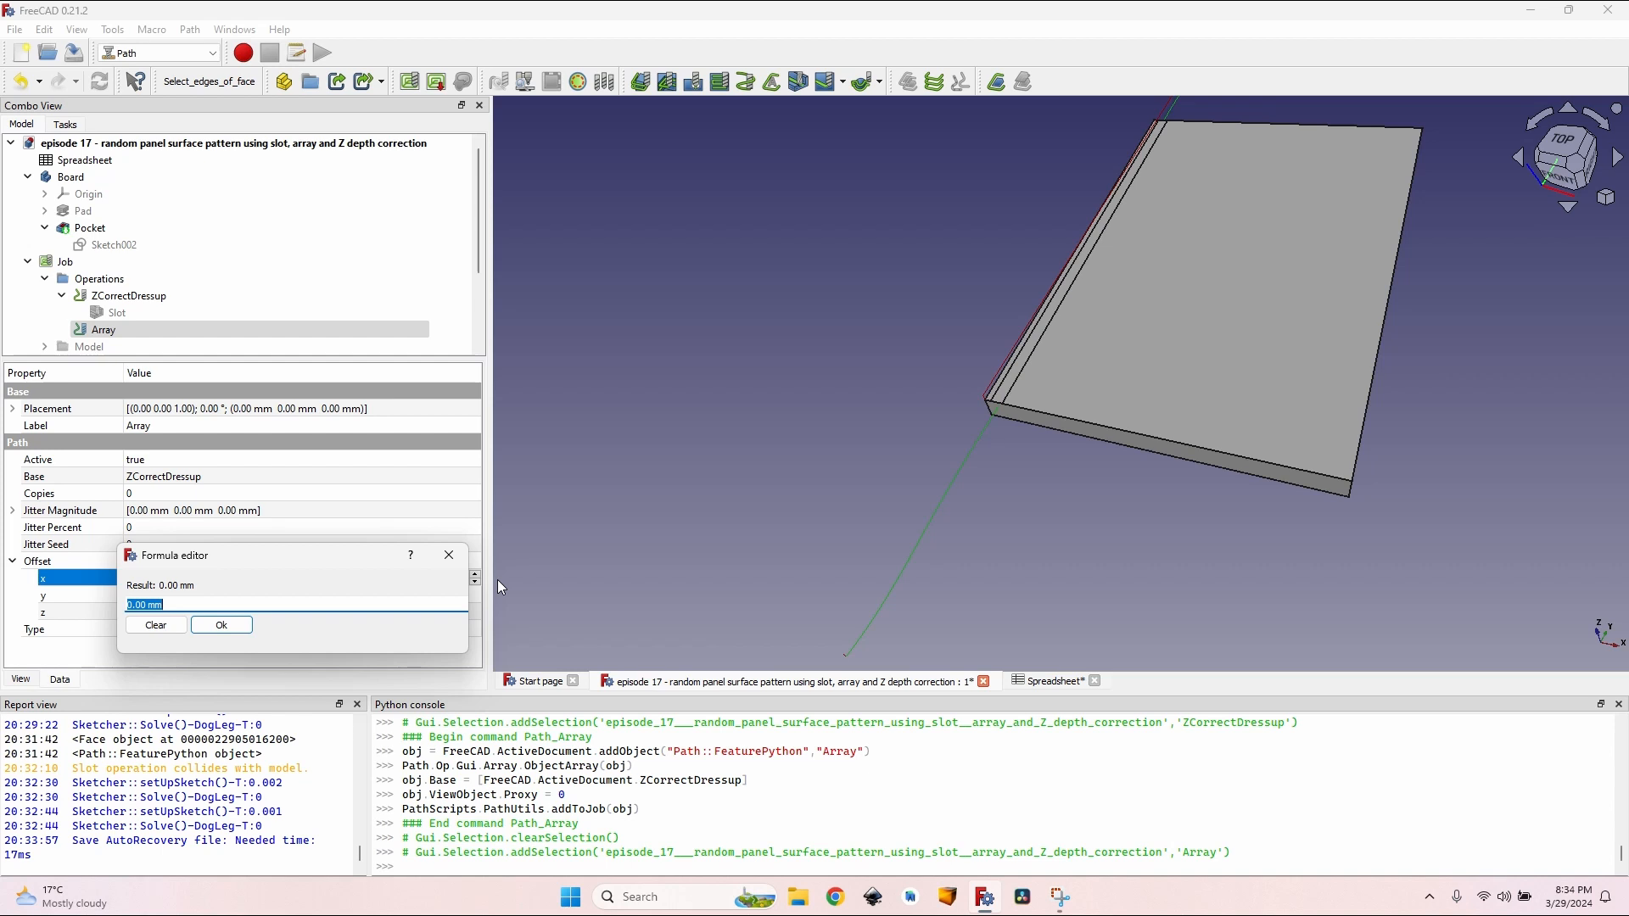
{"action": "type", "text": "Spread"}
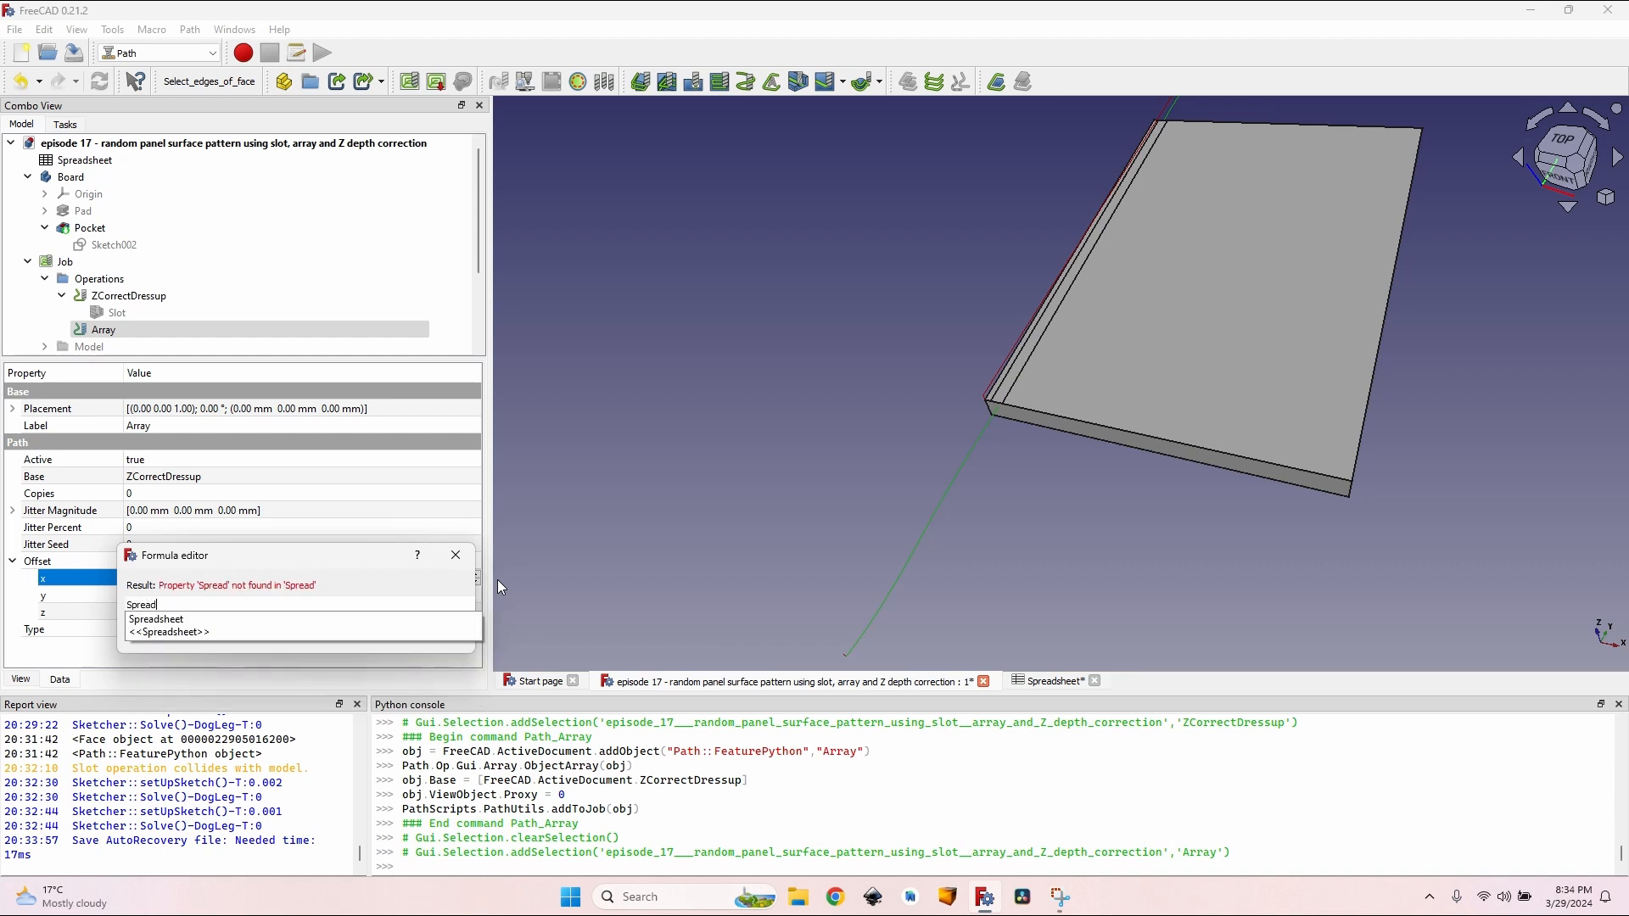
{"action": "type", "text": "sheet.toold"}
{"action": "key", "text": "BackSpace"}
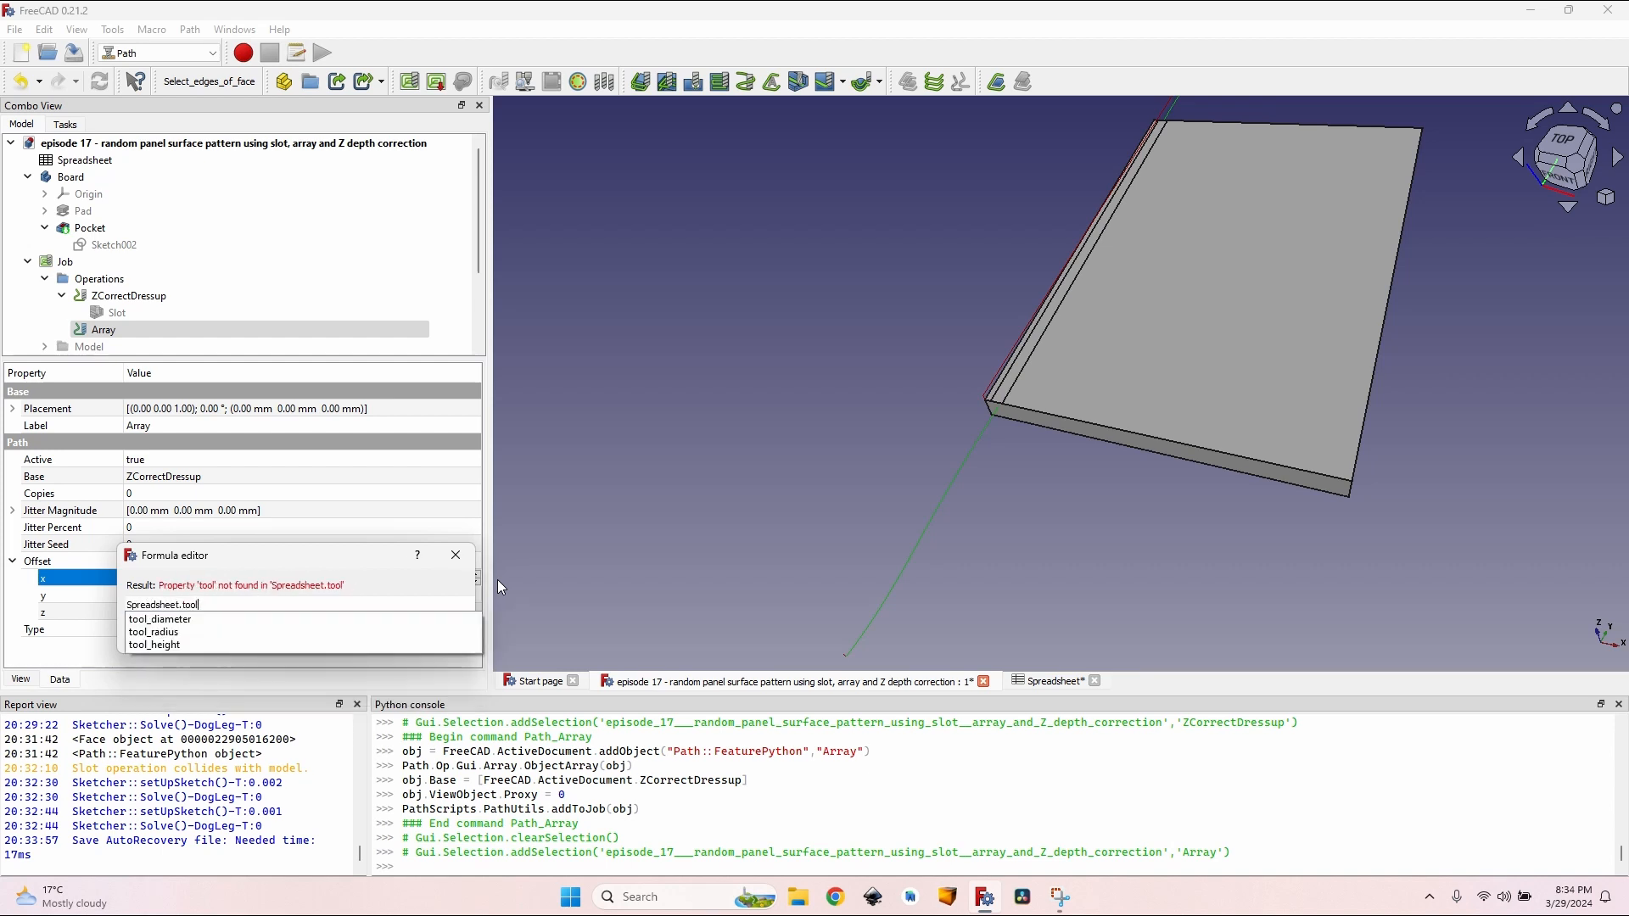
{"action": "key", "text": "Down"}
{"action": "key", "text": "Return"}
{"action": "key", "text": "Tab"}
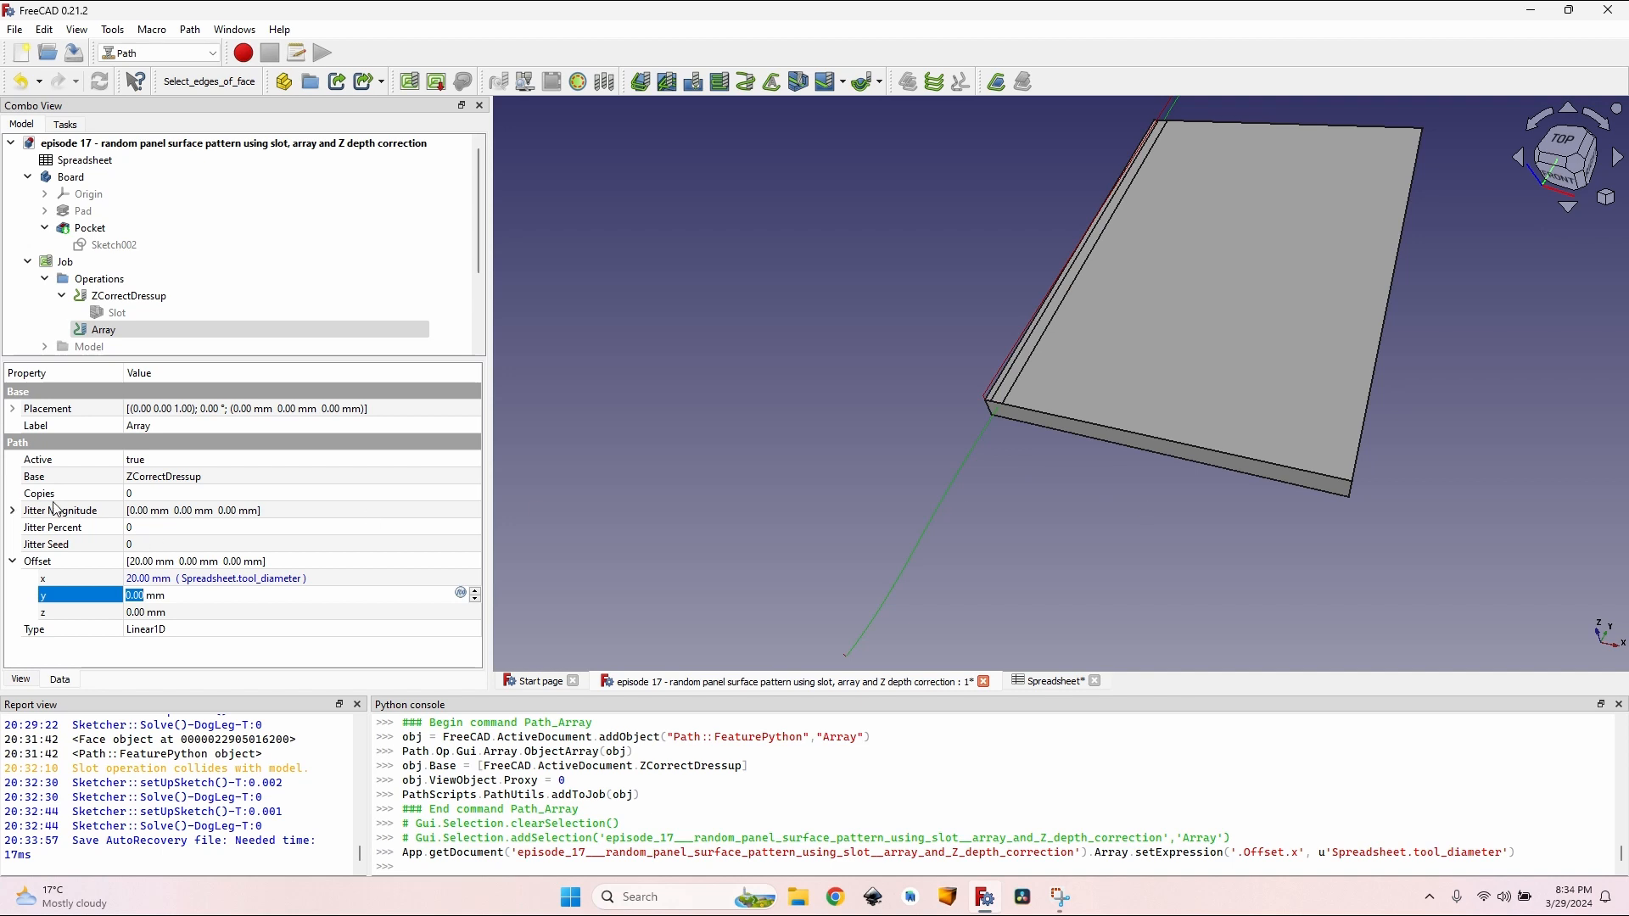
Step: Set the array's number of copies to the expression Spreadsheet.board_width / Spreadsheet.tool_diameter
{"action": "left_click", "coordinate": [272, 489]}
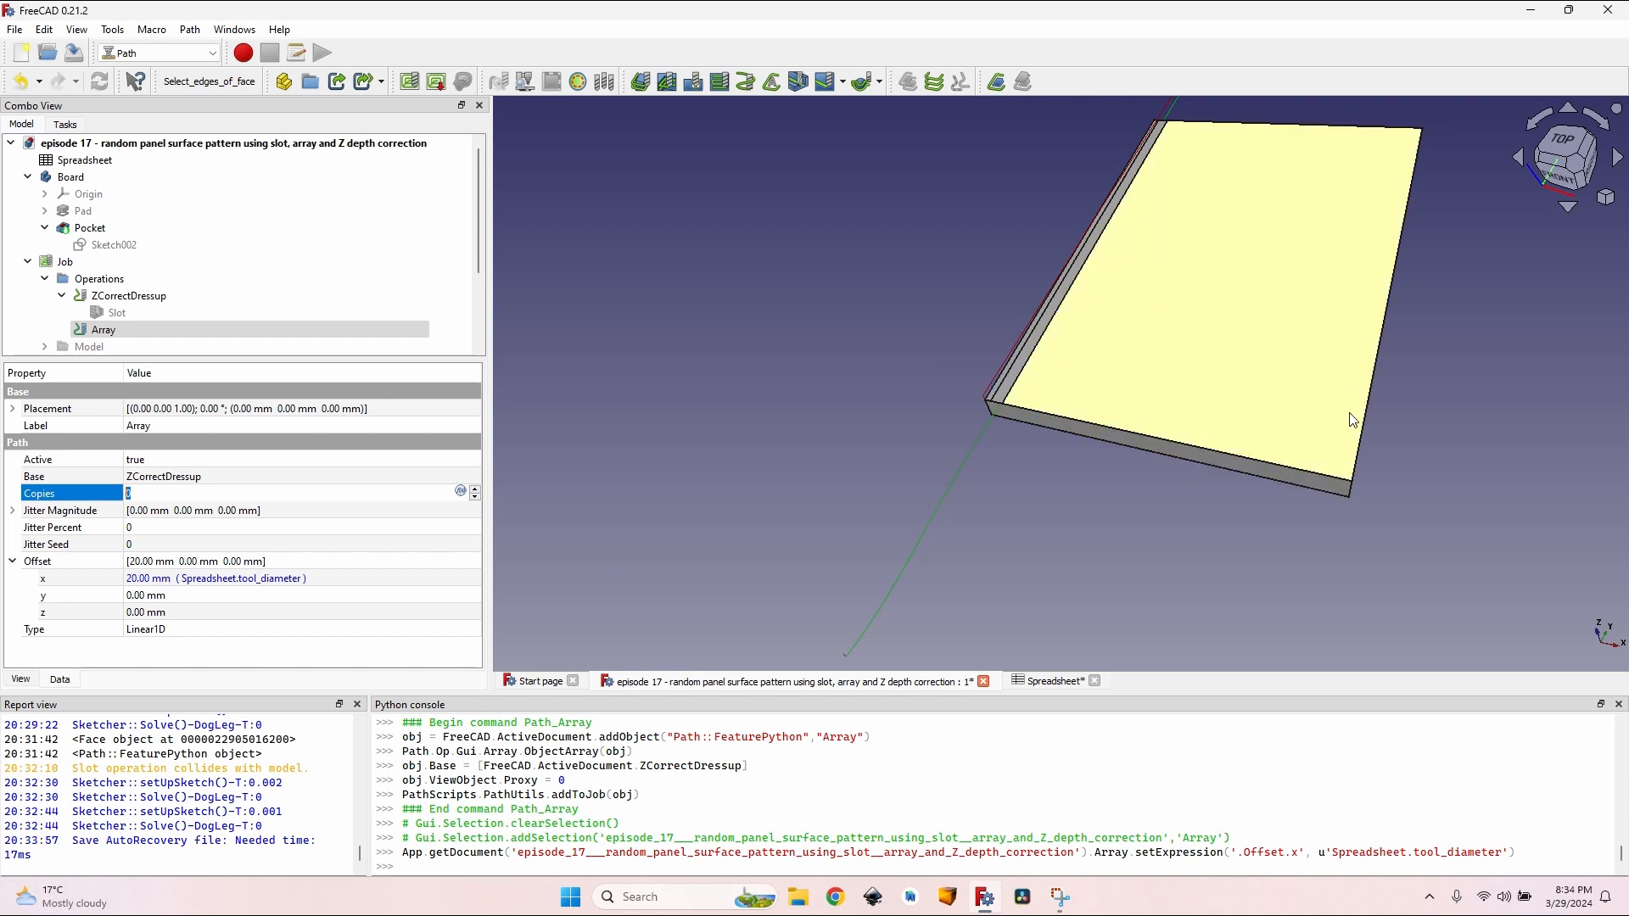
{"action": "left_click", "coordinate": [460, 491]}
{"action": "type", "text": "Spreadsheet.board"}
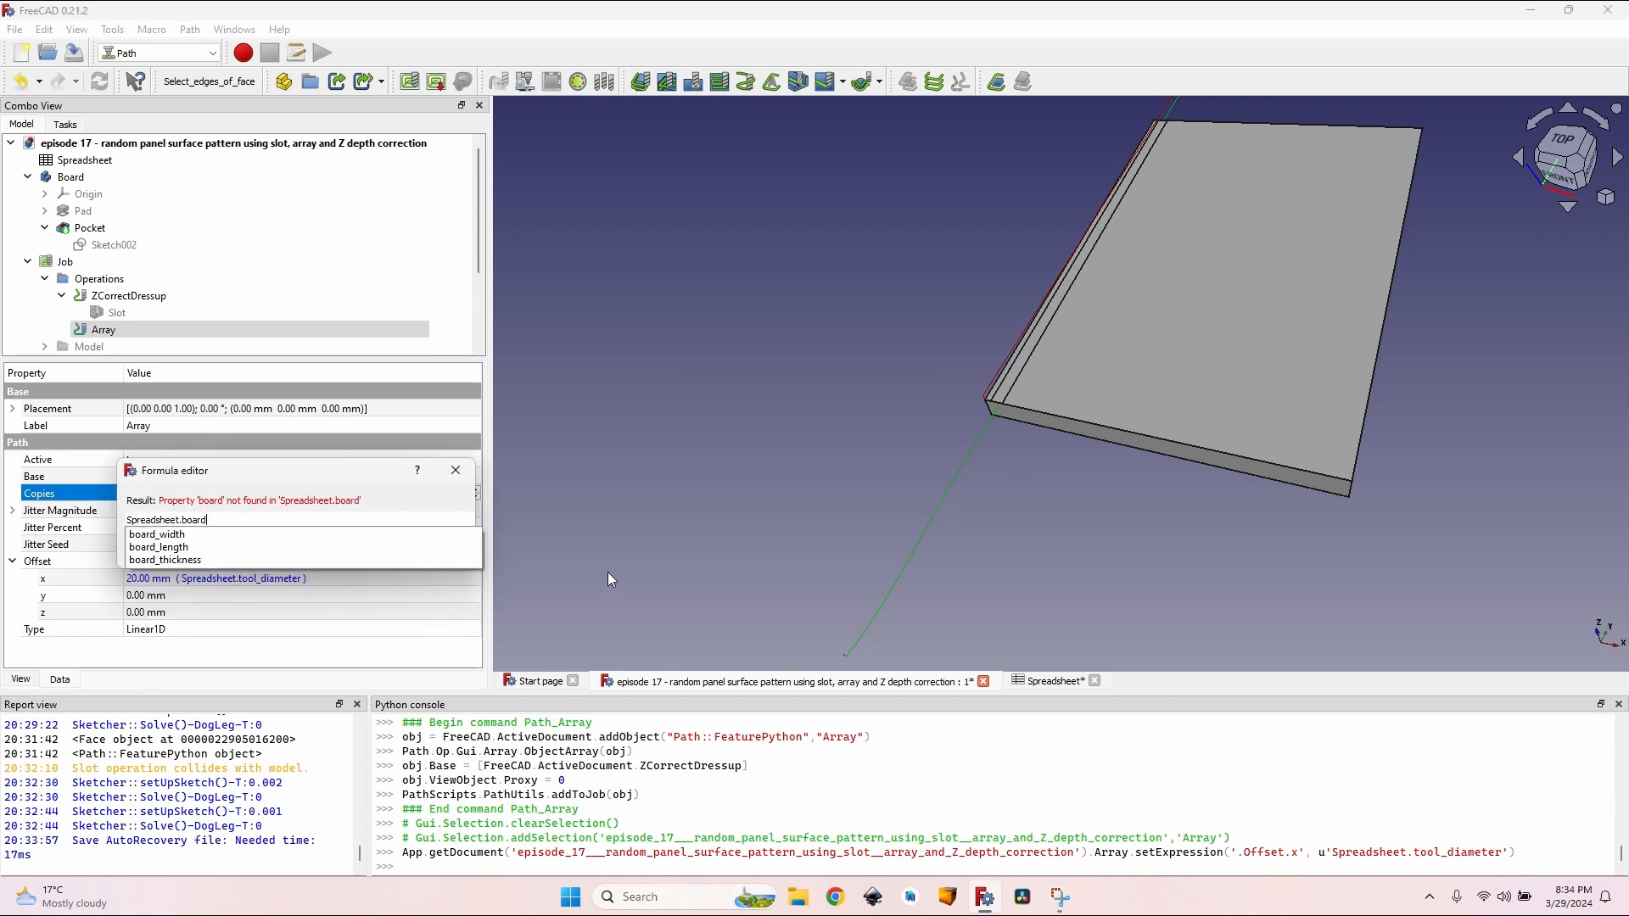
{"action": "key", "text": "Down"}
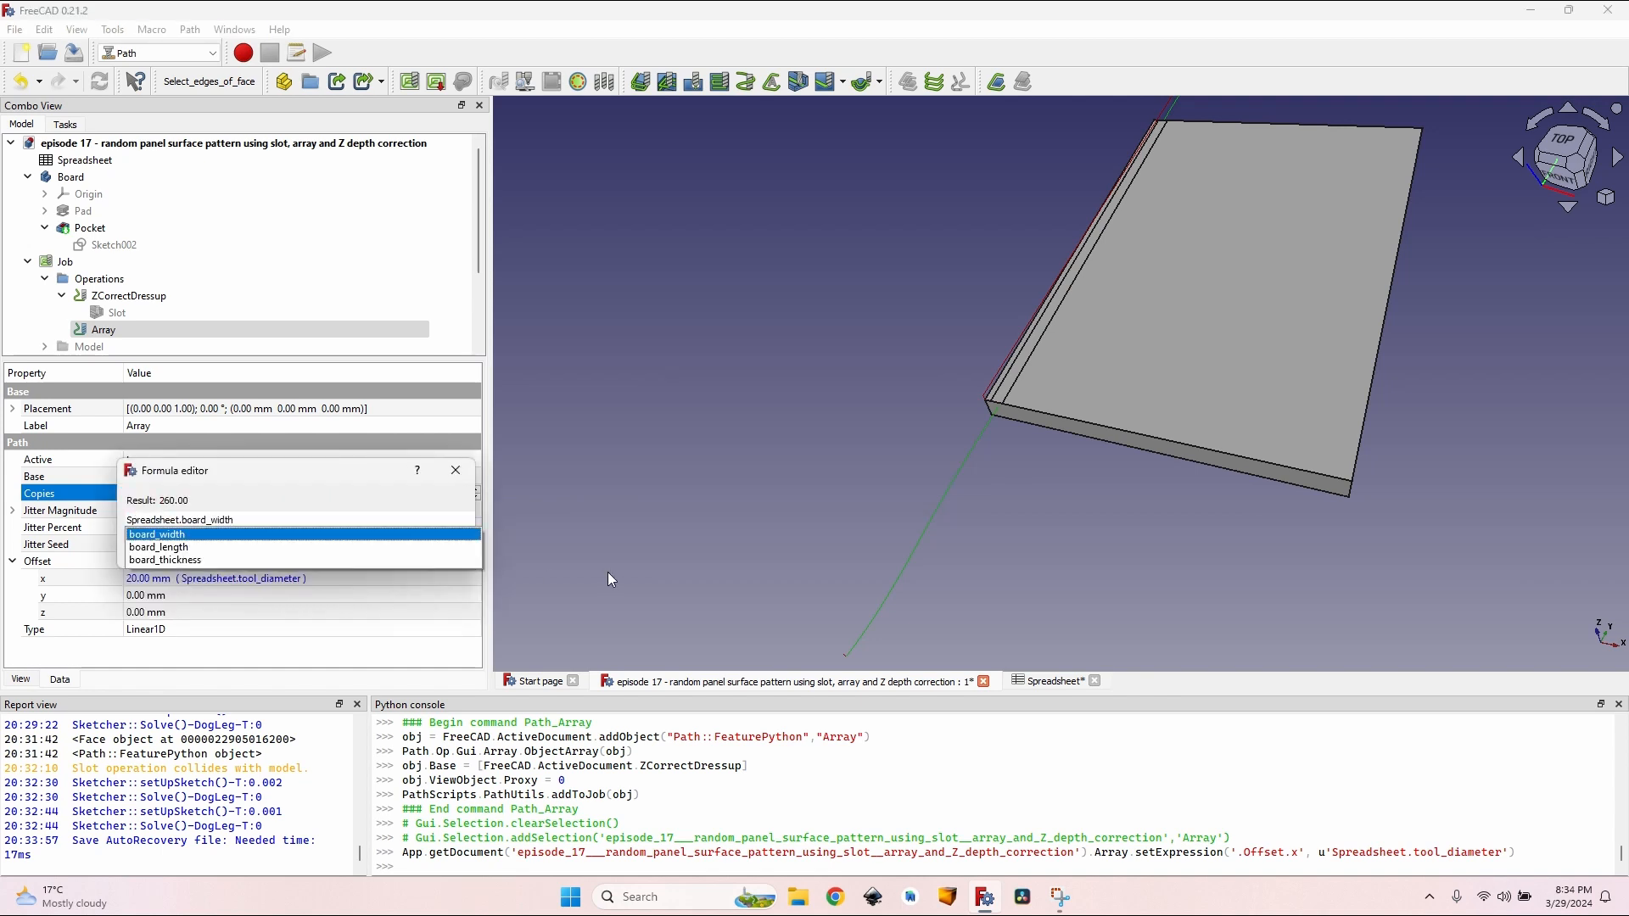
{"action": "type", "text": "/ Spread"}
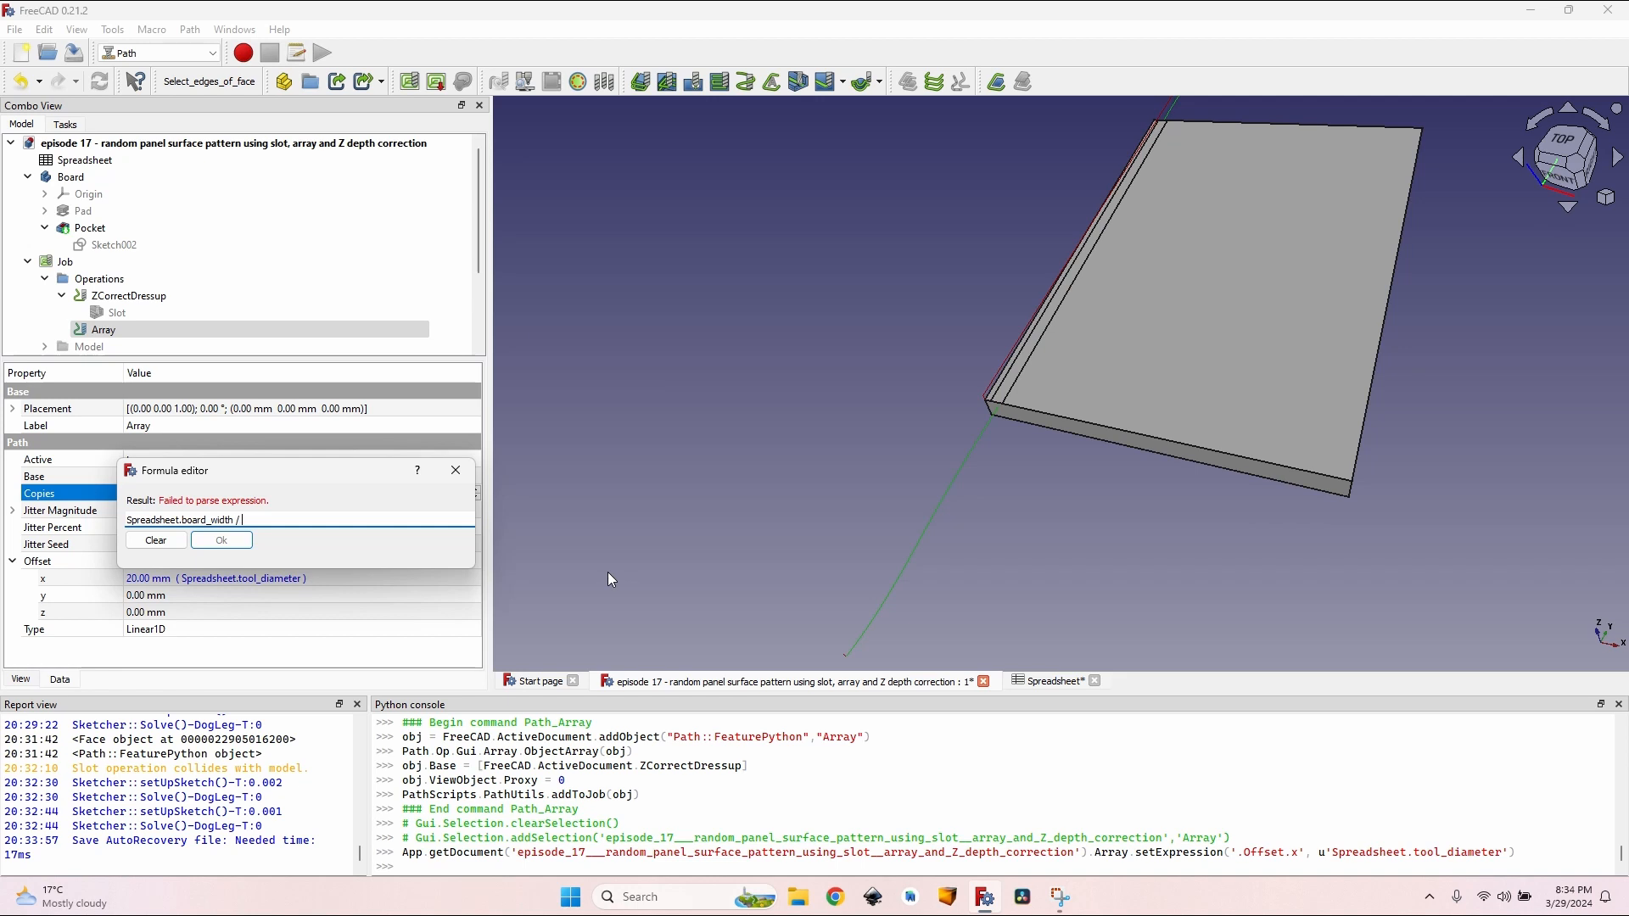
{"action": "key", "text": "Down"}
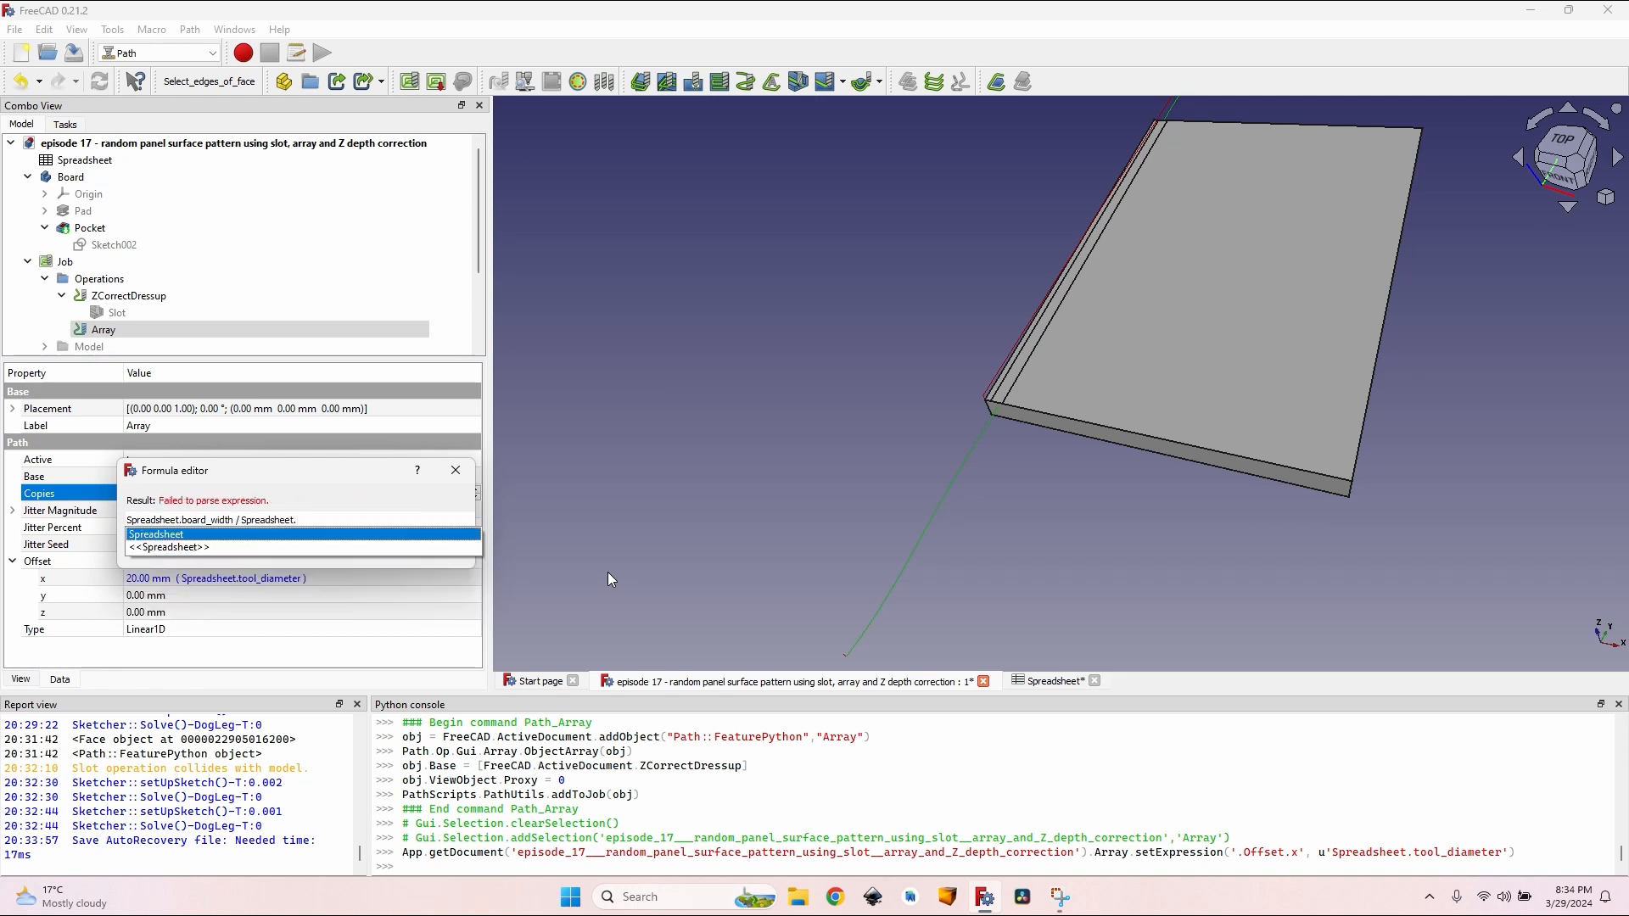
{"action": "type", "text": "told"}
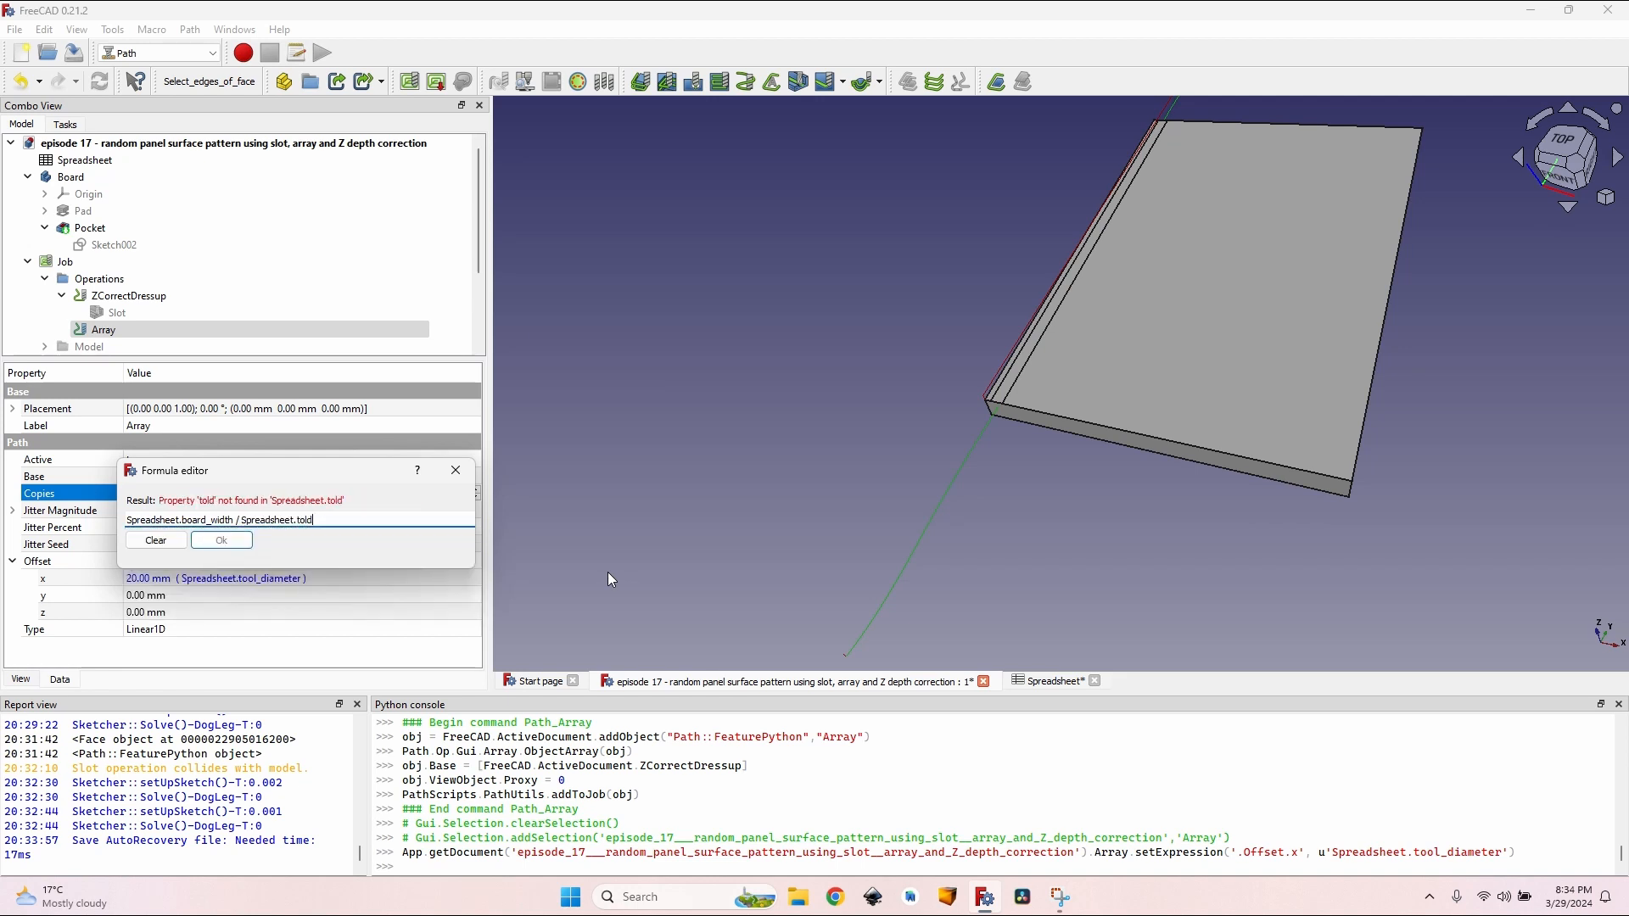
{"action": "key", "text": "BackSpace"}
{"action": "key", "text": "BackSpace"}
{"action": "type", "text": "ol_"}
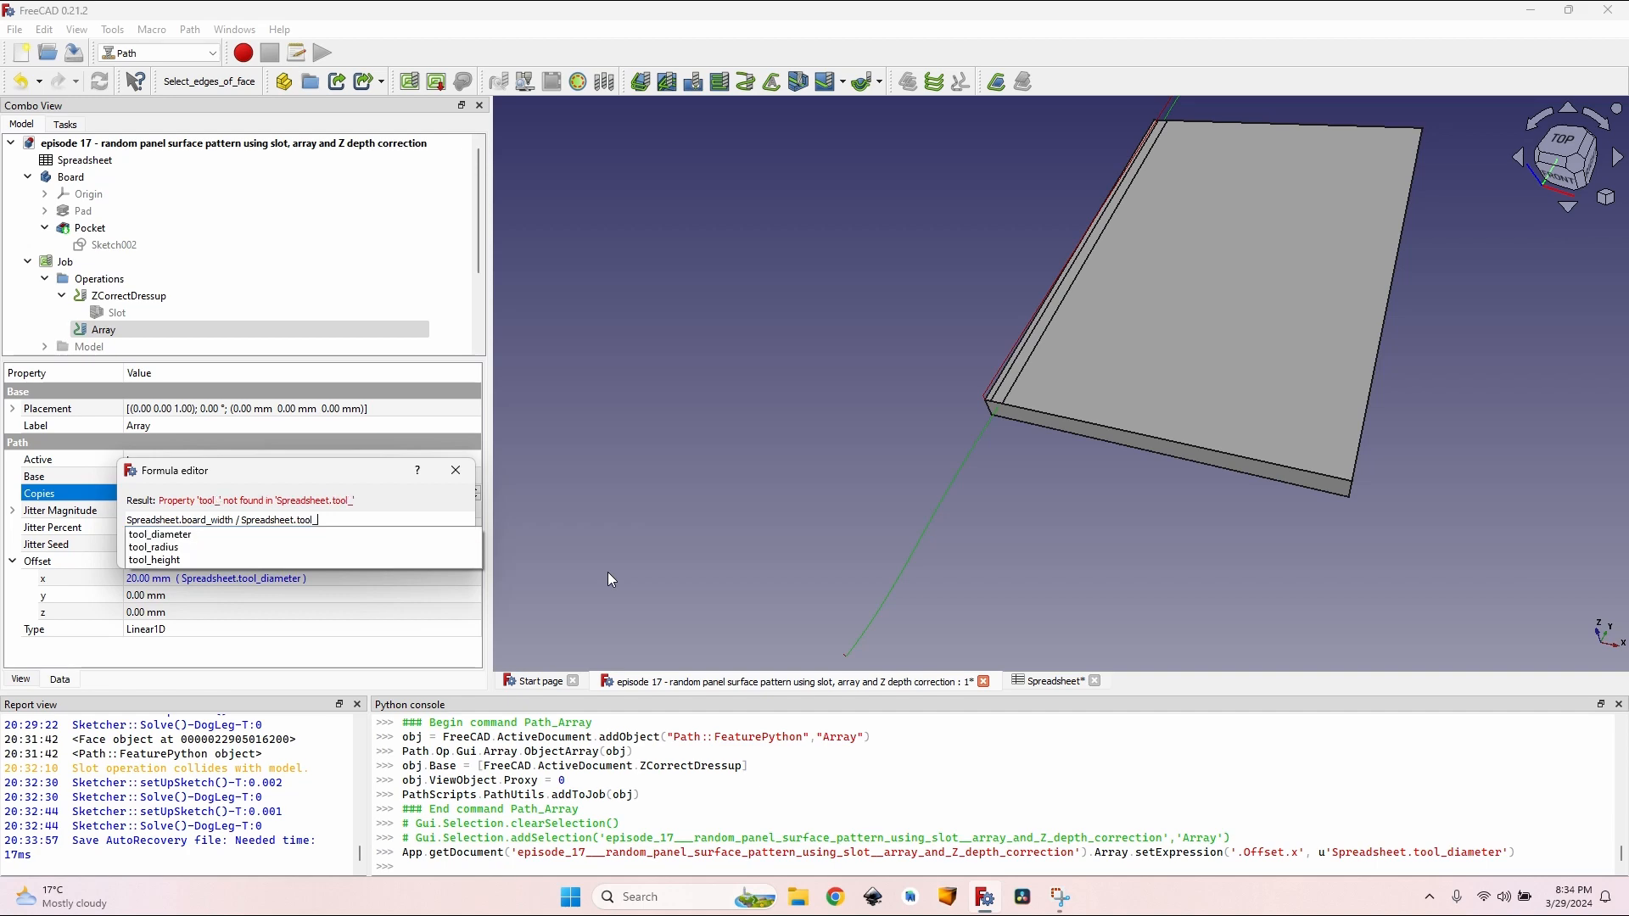
{"action": "key", "text": "Down"}
{"action": "key", "text": "Return"}
{"action": "key", "text": "Return"}
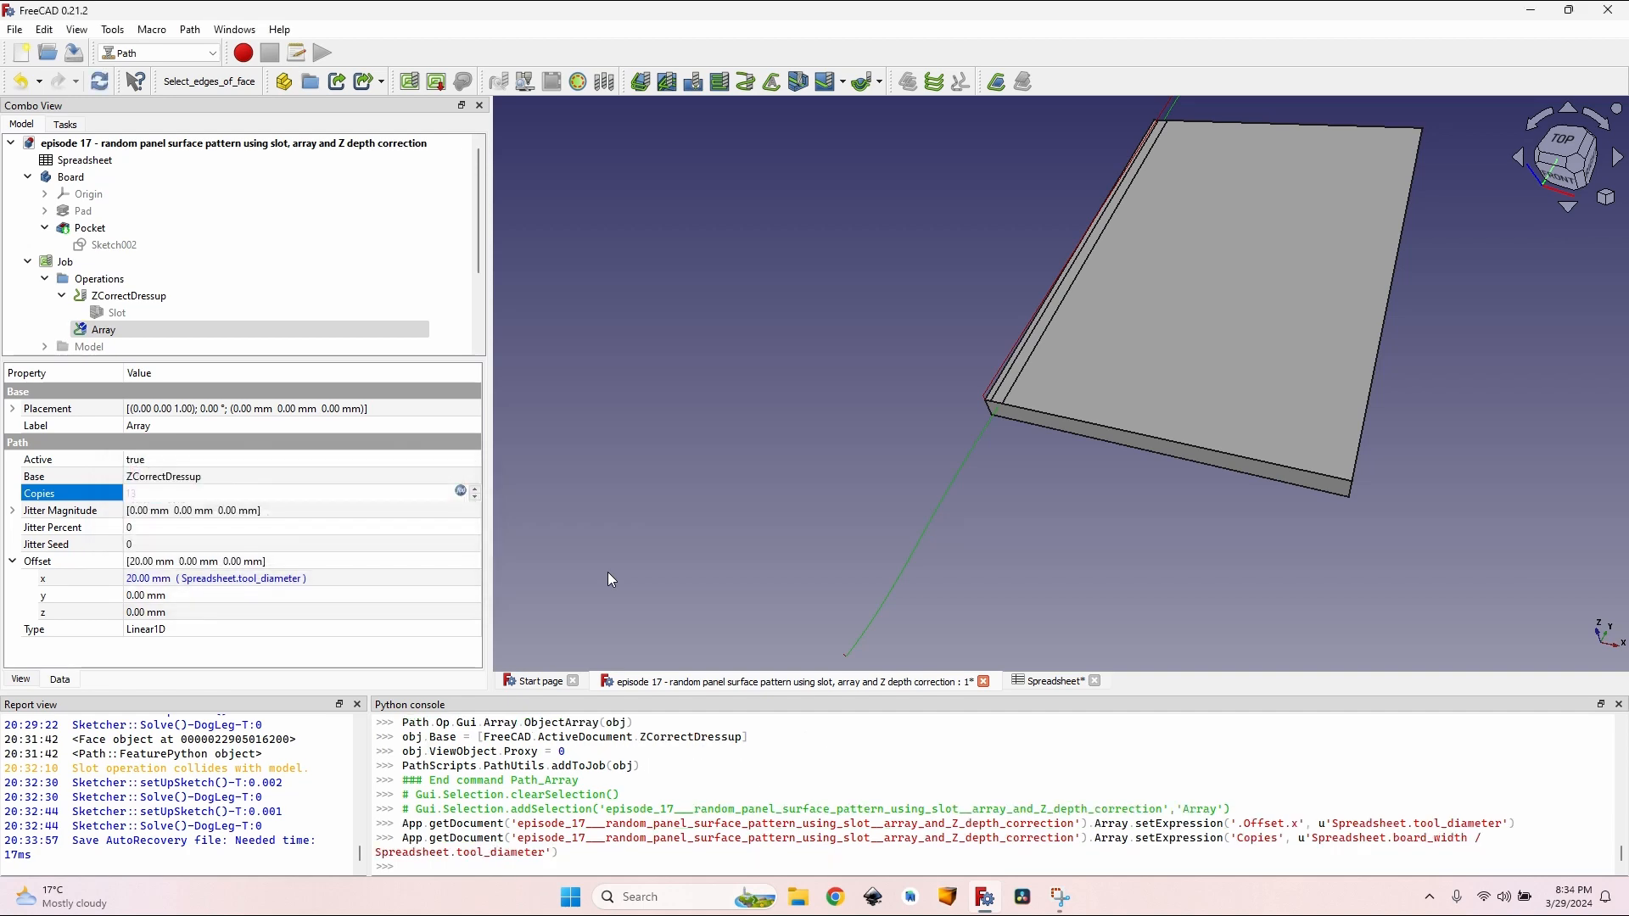
{"action": "key", "text": "Tab"}
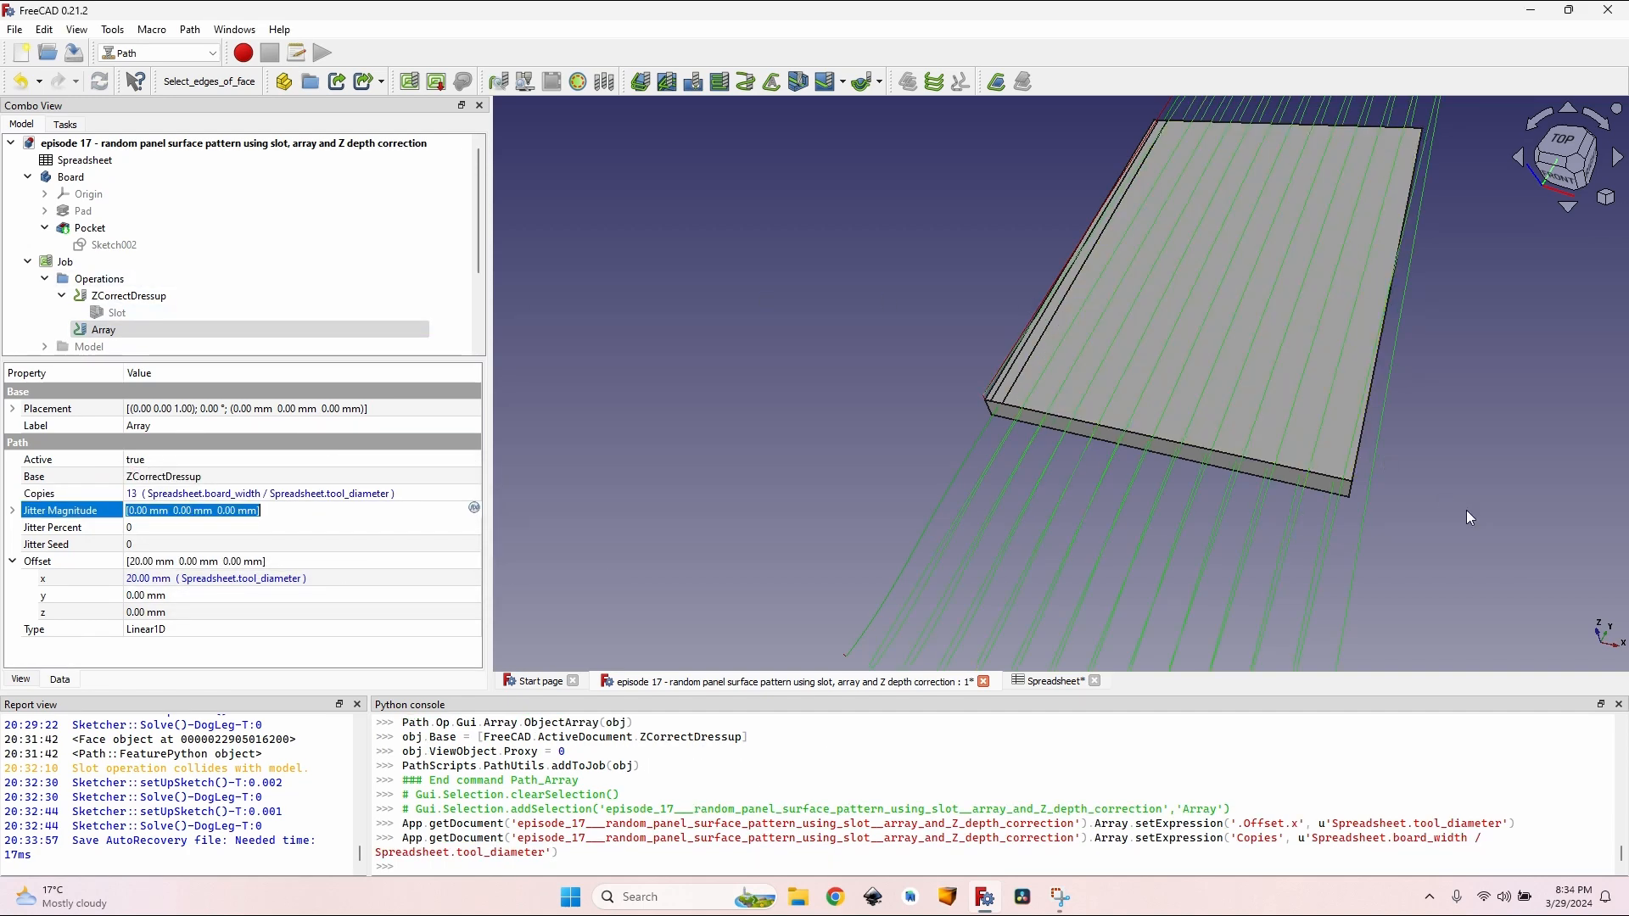
Step: Change the Array's number of copies to the expression Spreadsheet.board_width / Spreadsheet.tool_diameter - 1
{"action": "scroll", "coordinate": [1466, 511], "scroll_direction": "down", "scroll_amount": 2}
{"action": "middle_click_drag", "start_coordinate": [1466, 511], "coordinate": [1395, 464]}
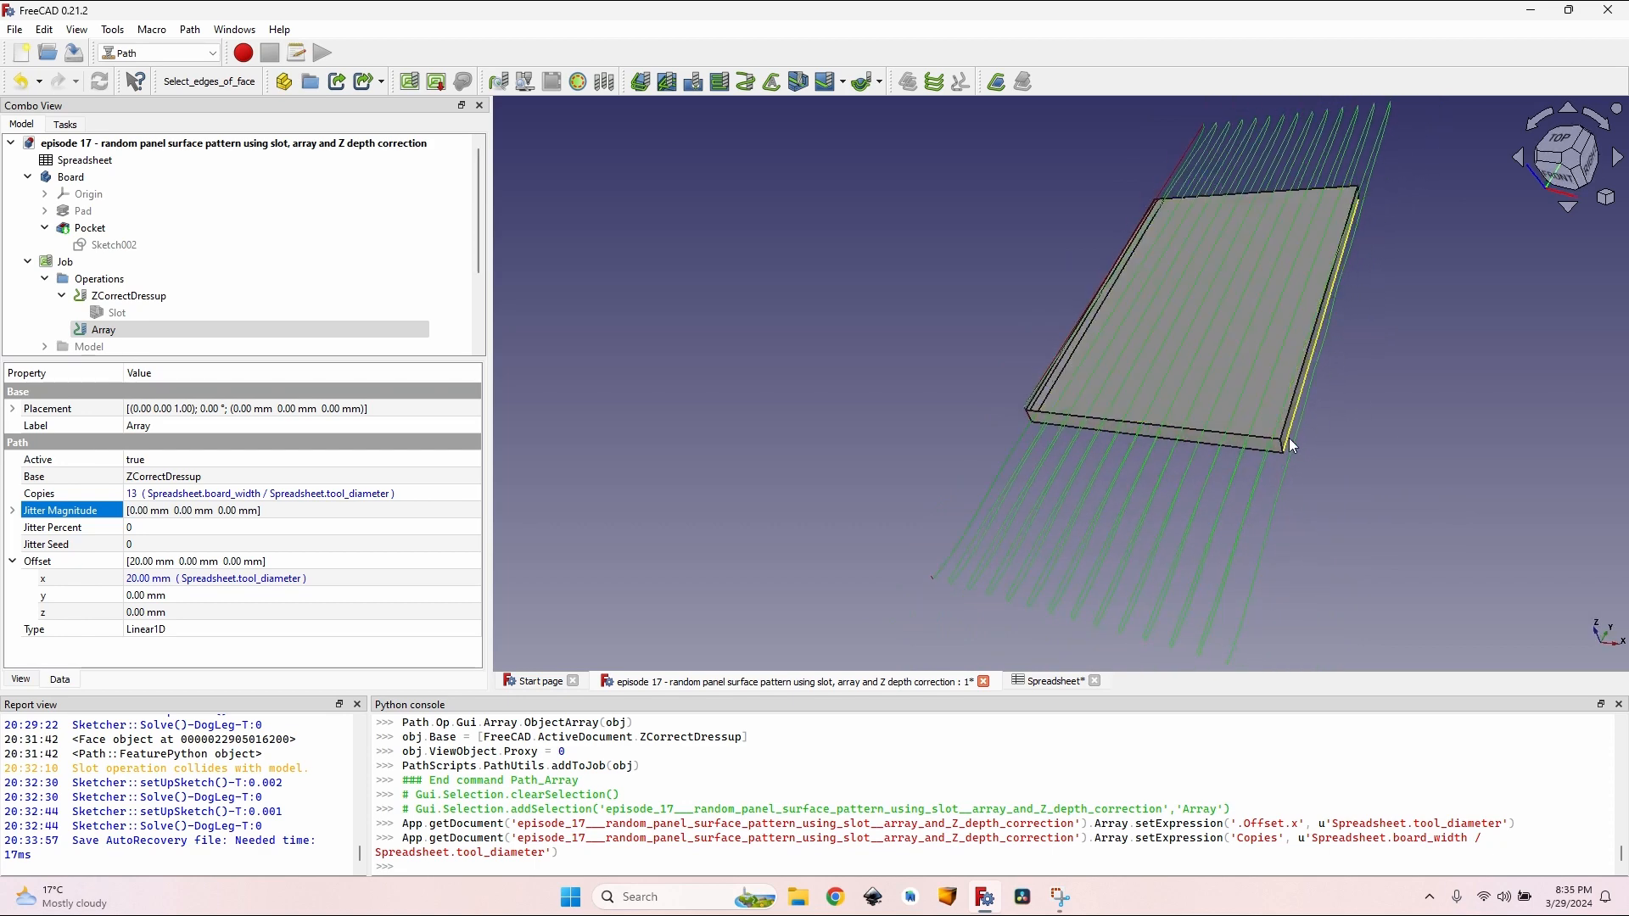
{"action": "middle_click_drag", "start_coordinate": [1290, 438], "coordinate": [1349, 430]}
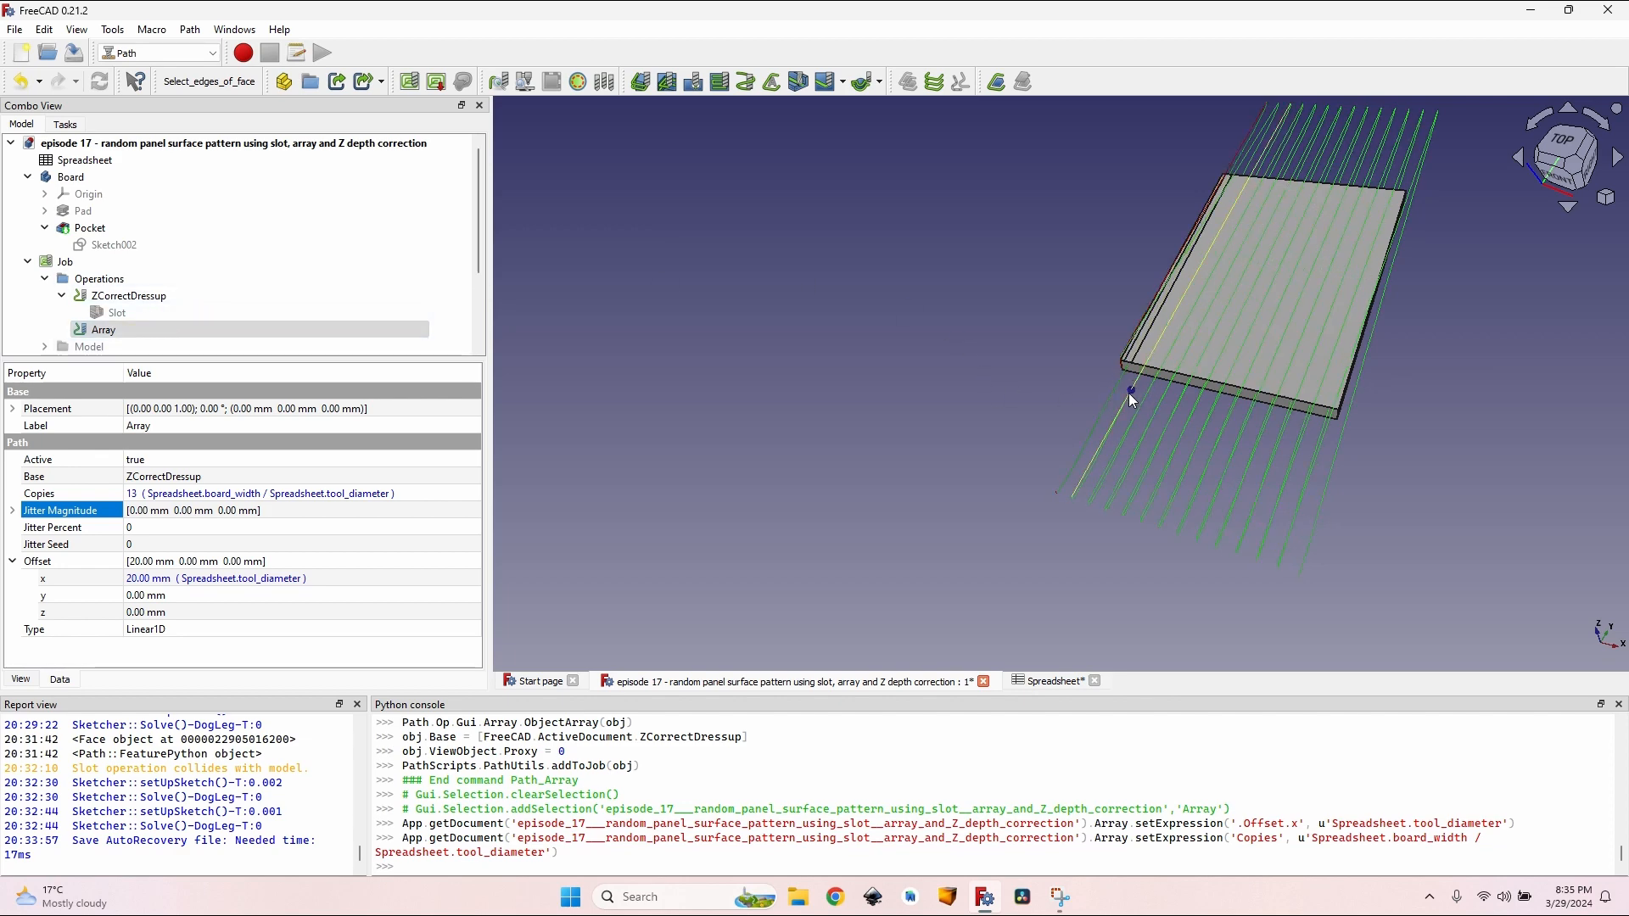
{"action": "scroll", "coordinate": [1322, 398], "scroll_direction": "up", "scroll_amount": 3}
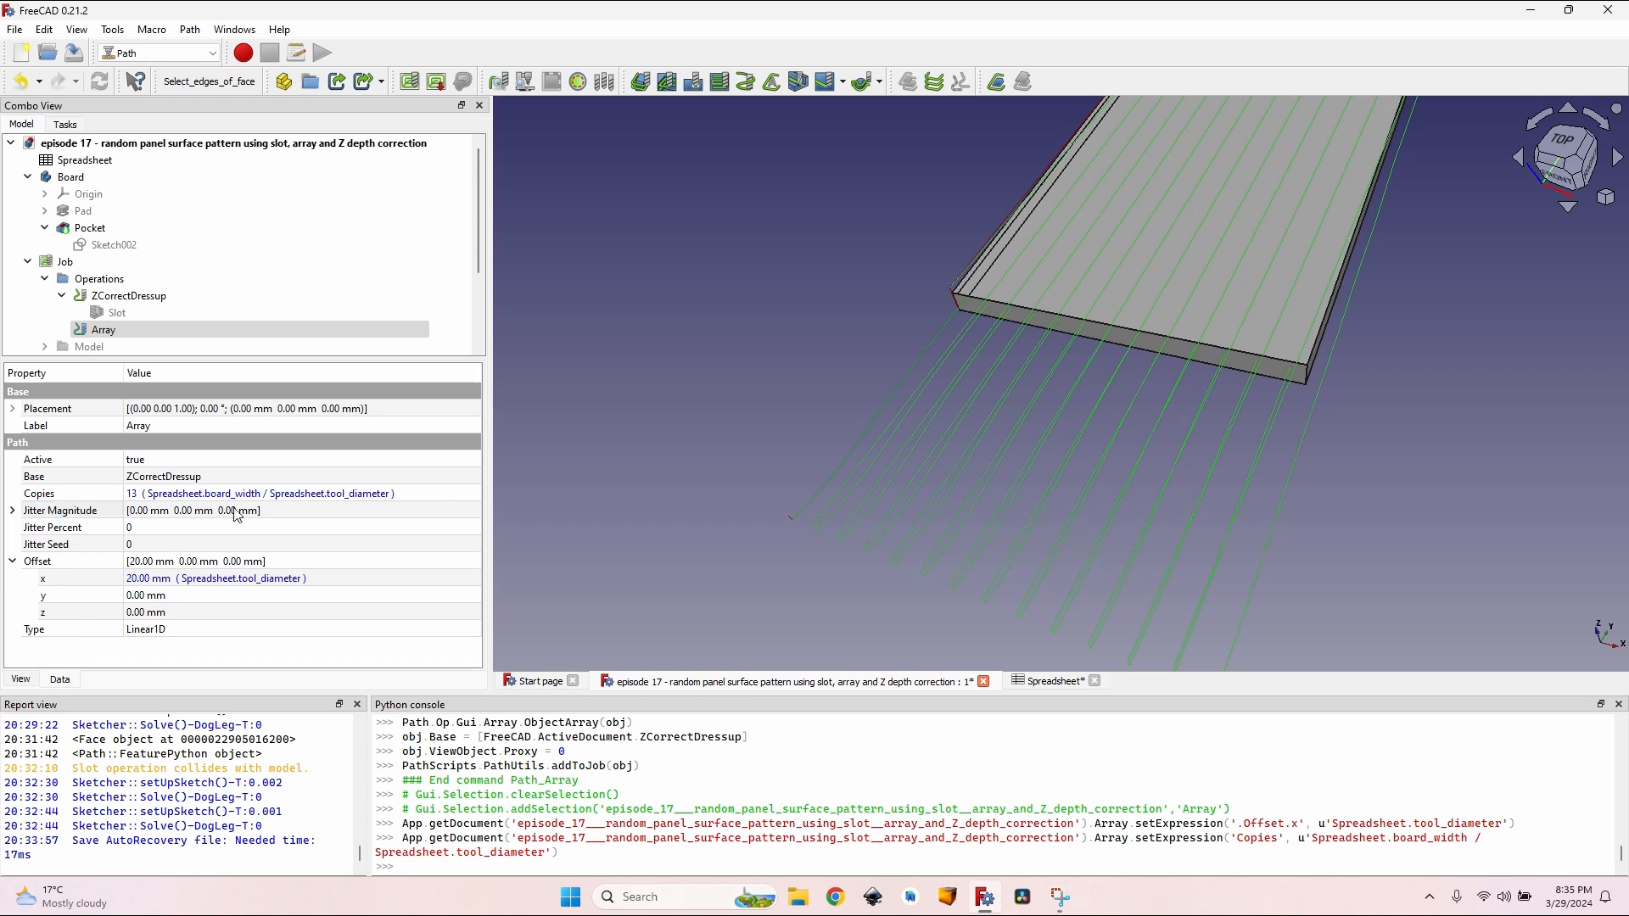
{"action": "left_click", "coordinate": [146, 494]}
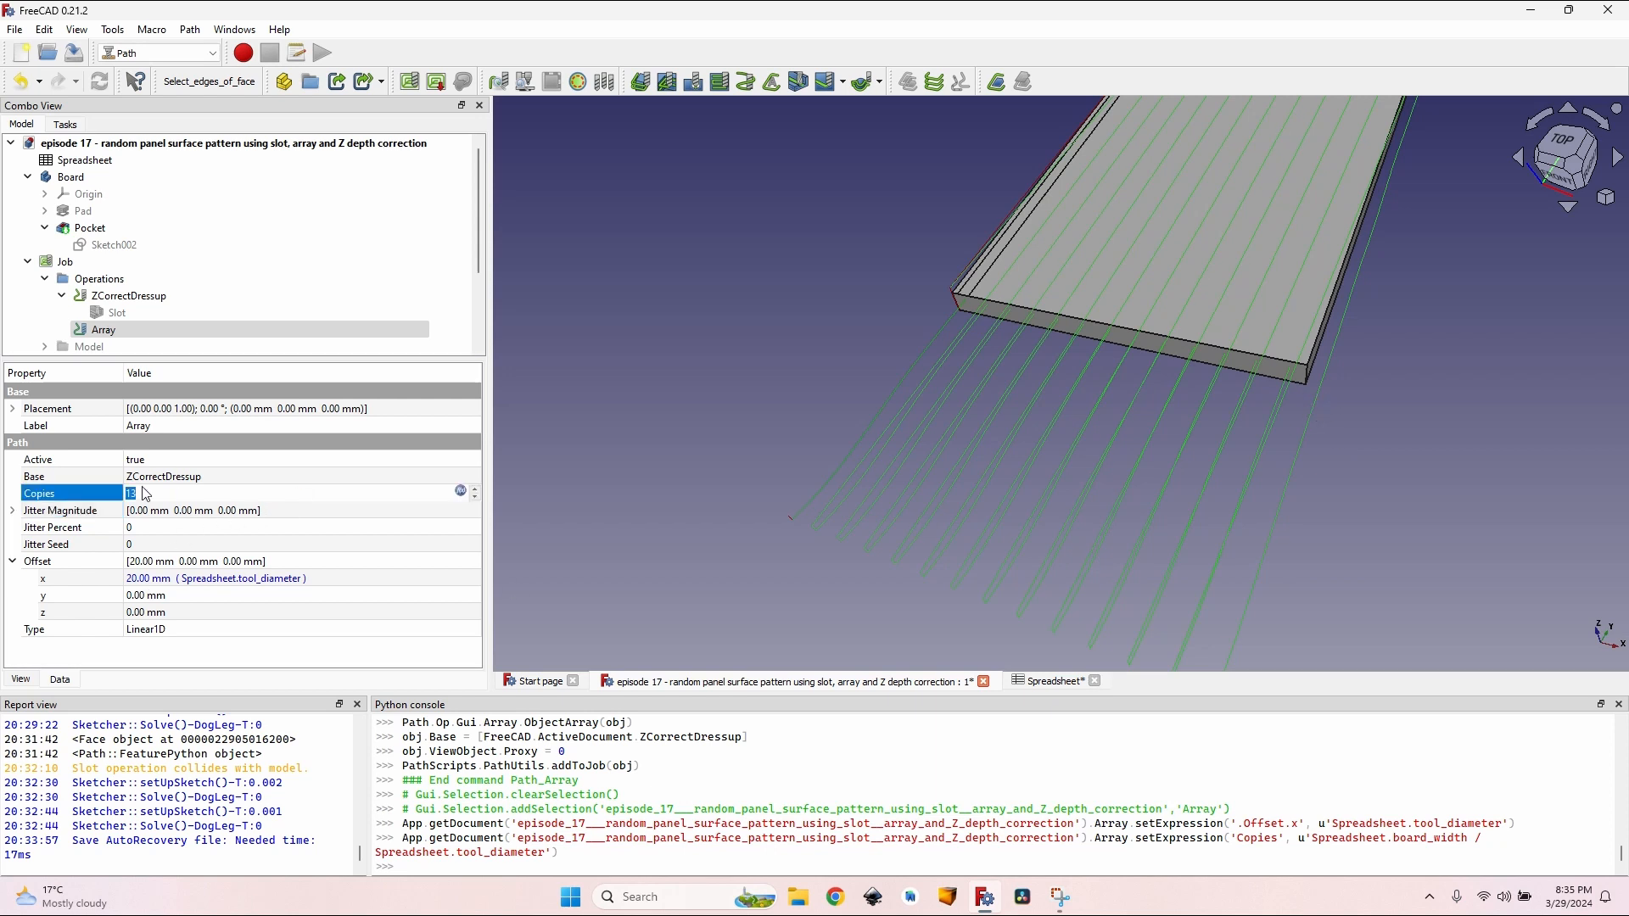
{"action": "left_click", "coordinate": [457, 494]}
{"action": "type", "text": "-"}
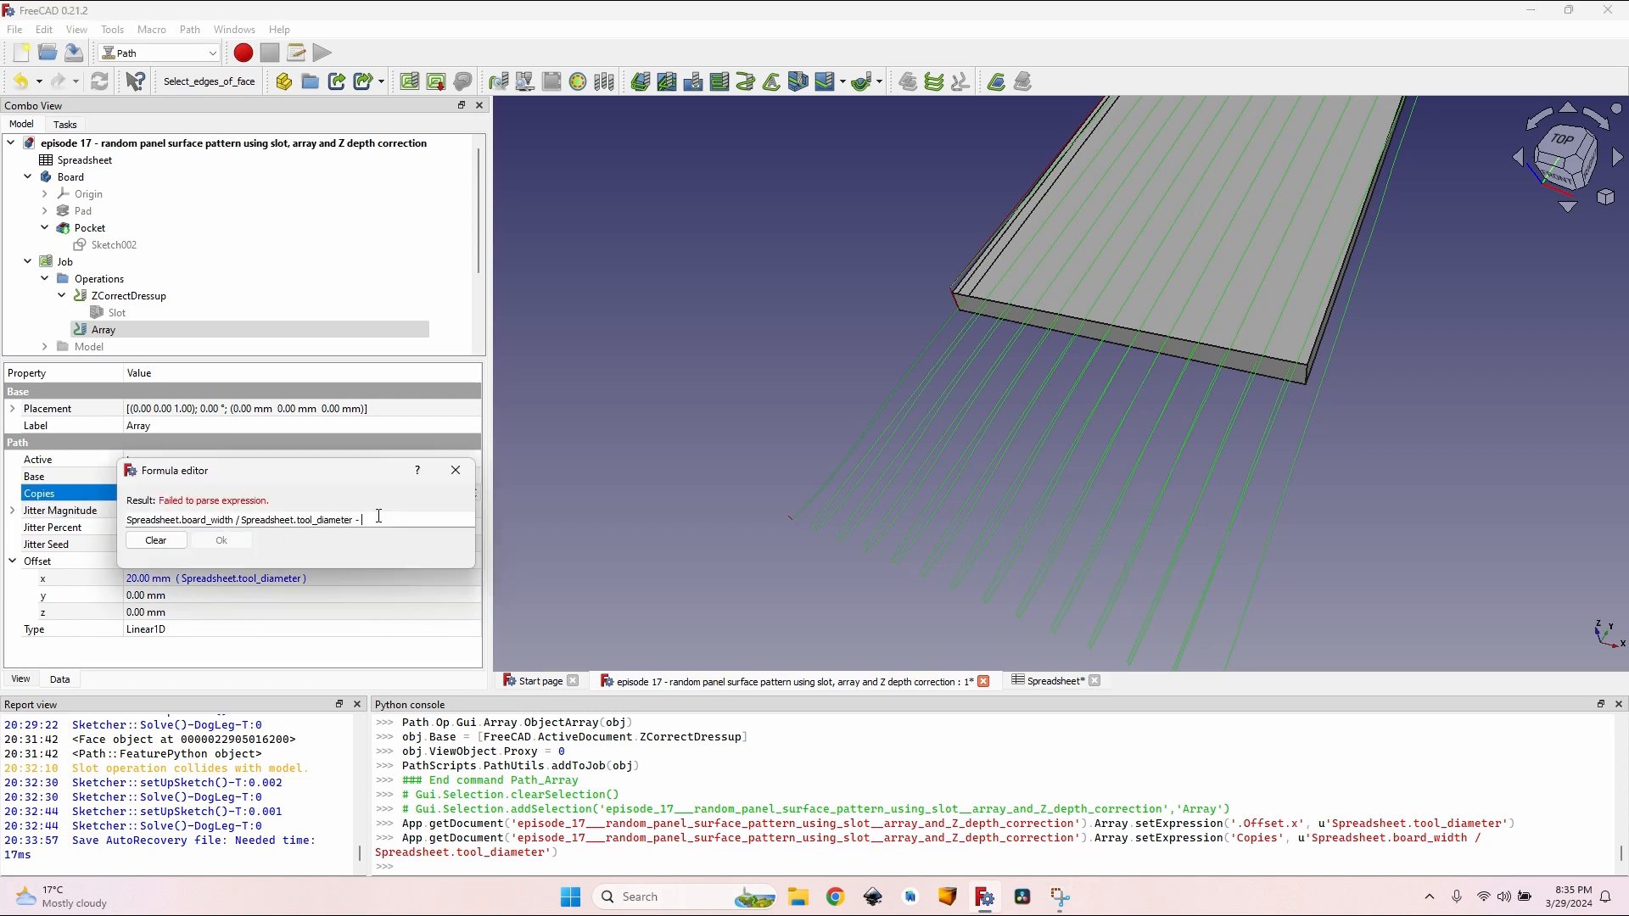
{"action": "type", "text": " 1"}
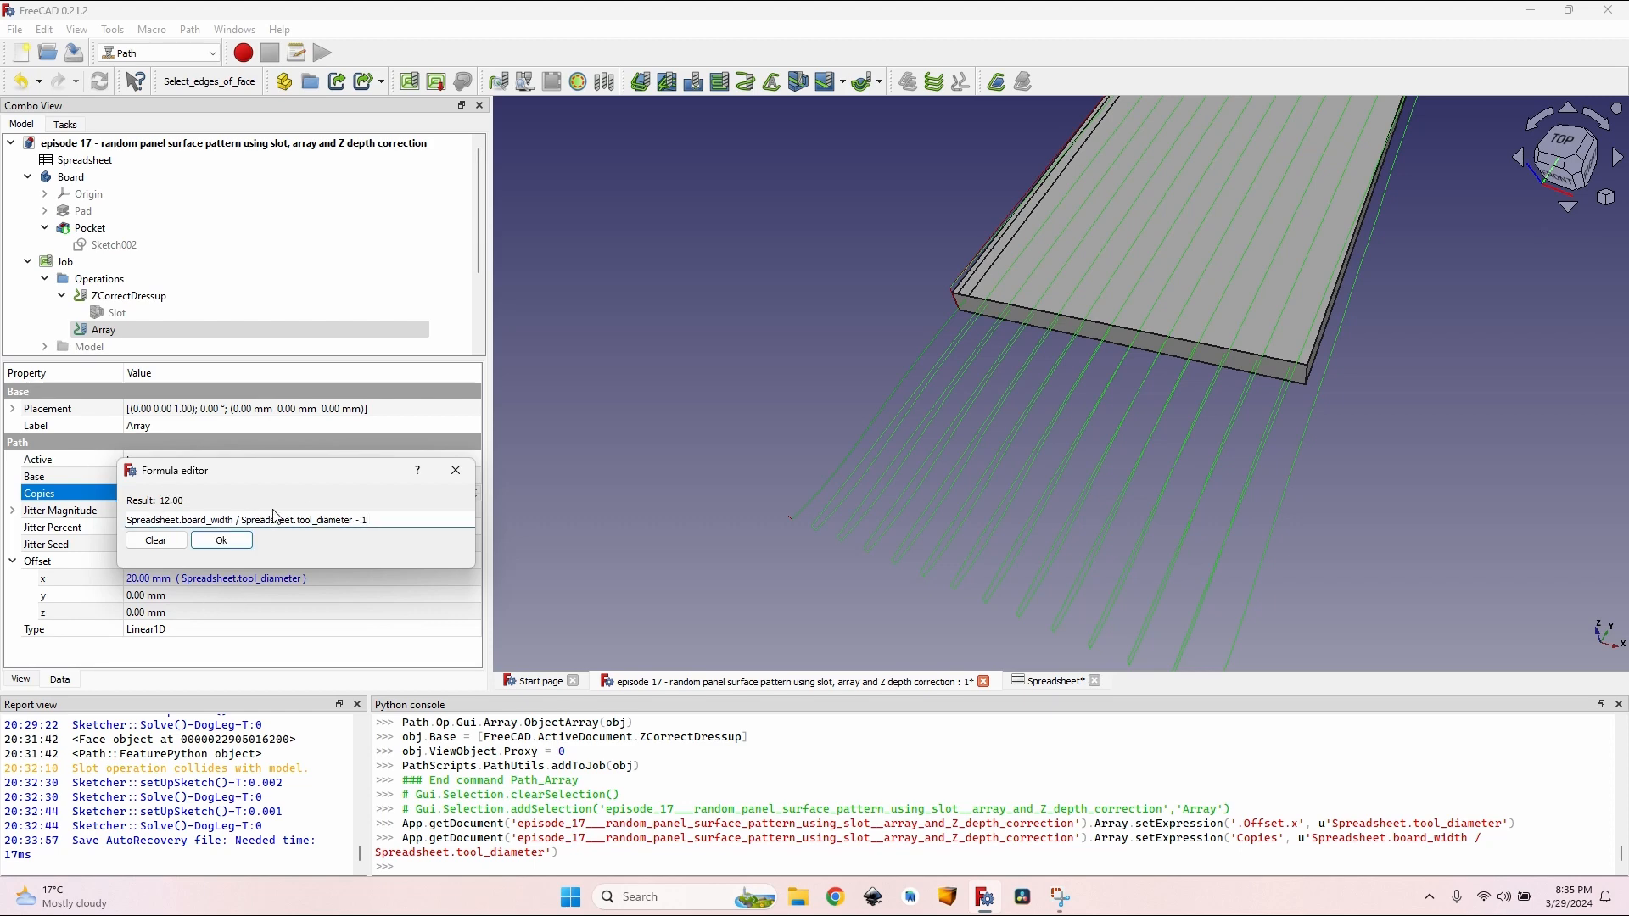
{"action": "left_click", "coordinate": [220, 541]}
Step: Hide the Board body to examine the arrayed toolpaths along their full length, and display the body again
{"action": "scroll", "coordinate": [1322, 415], "scroll_direction": "down", "scroll_amount": 5}
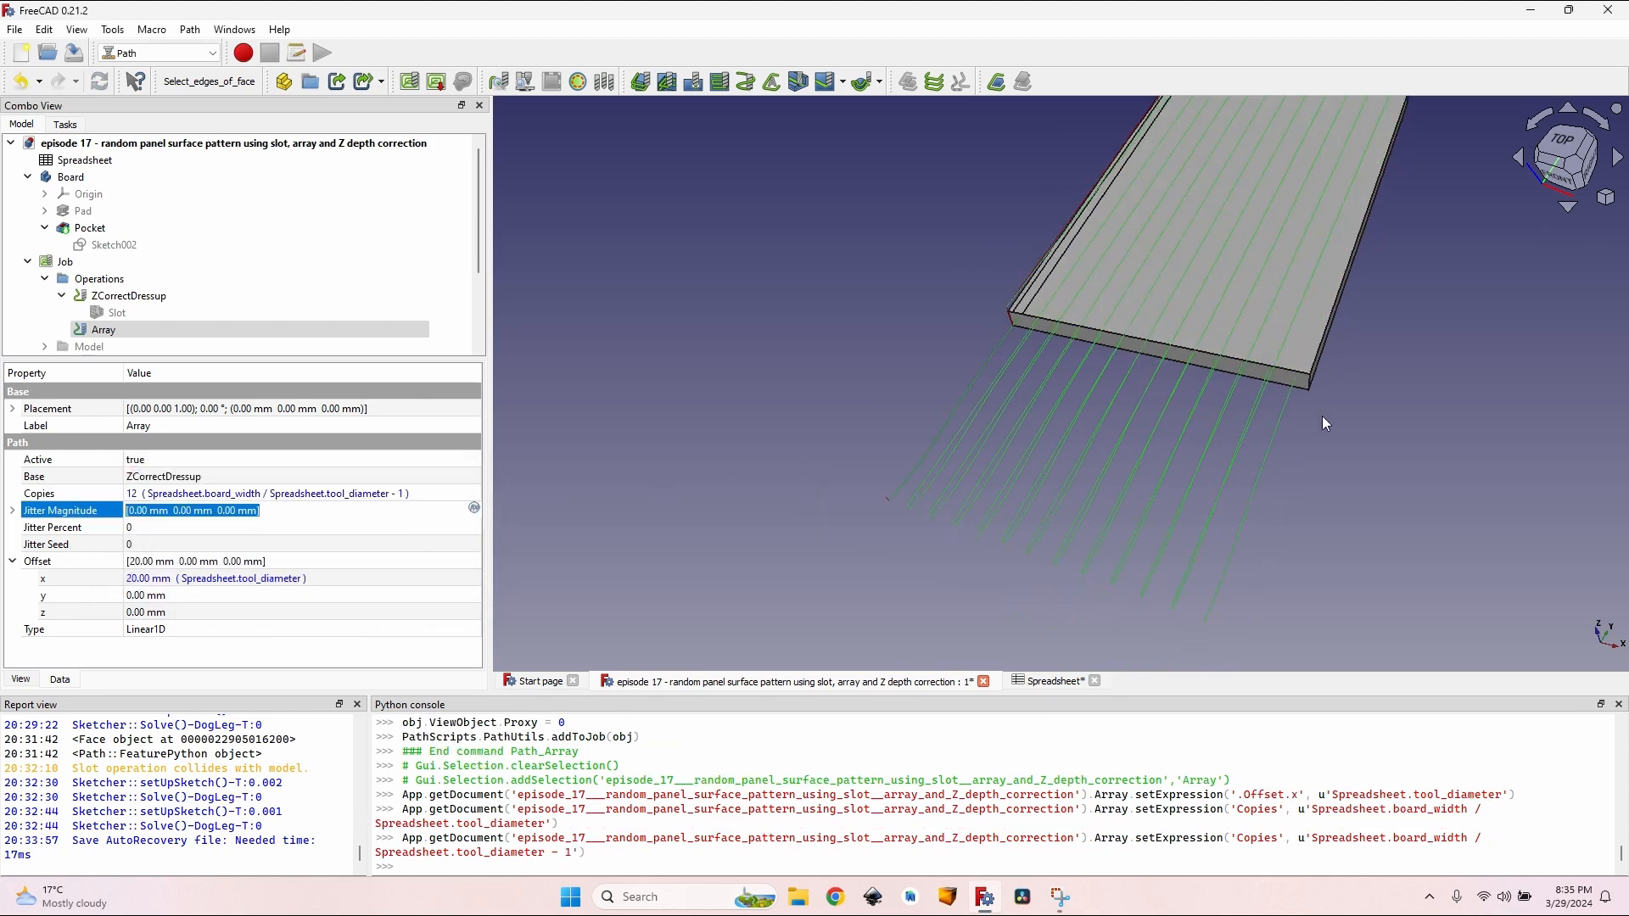
{"action": "middle_click_drag", "start_coordinate": [1316, 415], "coordinate": [1023, 387]}
{"action": "scroll", "coordinate": [1041, 392], "scroll_direction": "up", "scroll_amount": 4}
{"action": "left_click", "coordinate": [93, 177]}
{"action": "key", "text": "space"}
{"action": "middle_click_drag", "start_coordinate": [1237, 386], "coordinate": [934, 170]}
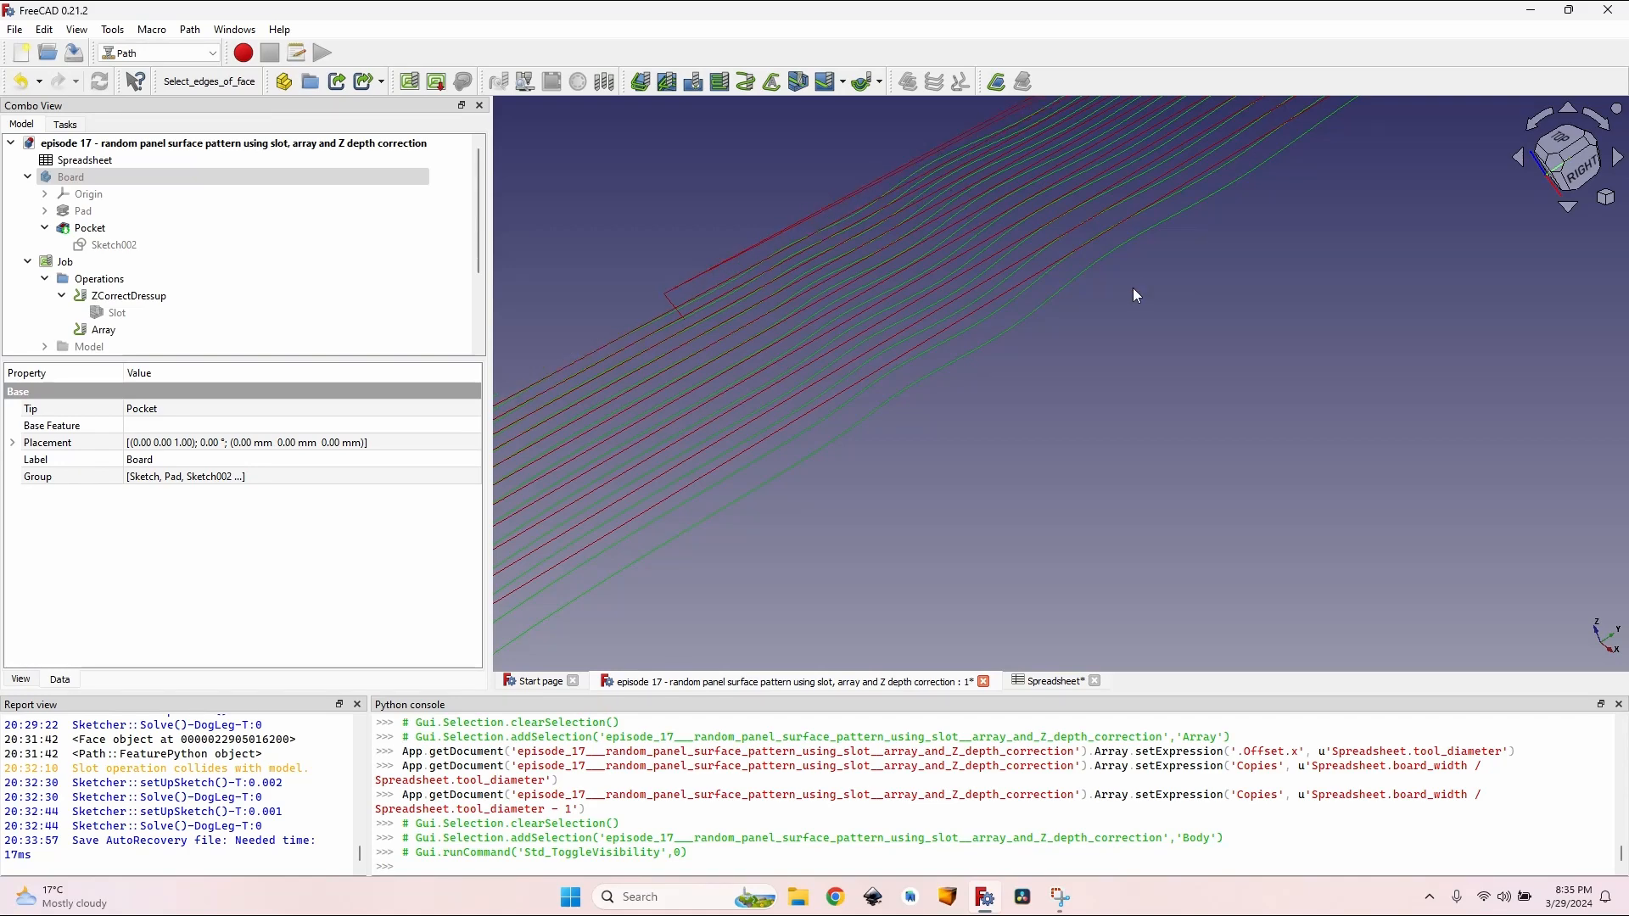
{"action": "scroll", "coordinate": [1154, 331], "scroll_direction": "down", "scroll_amount": 5}
{"action": "scroll", "coordinate": [1104, 363], "scroll_direction": "up", "scroll_amount": 5}
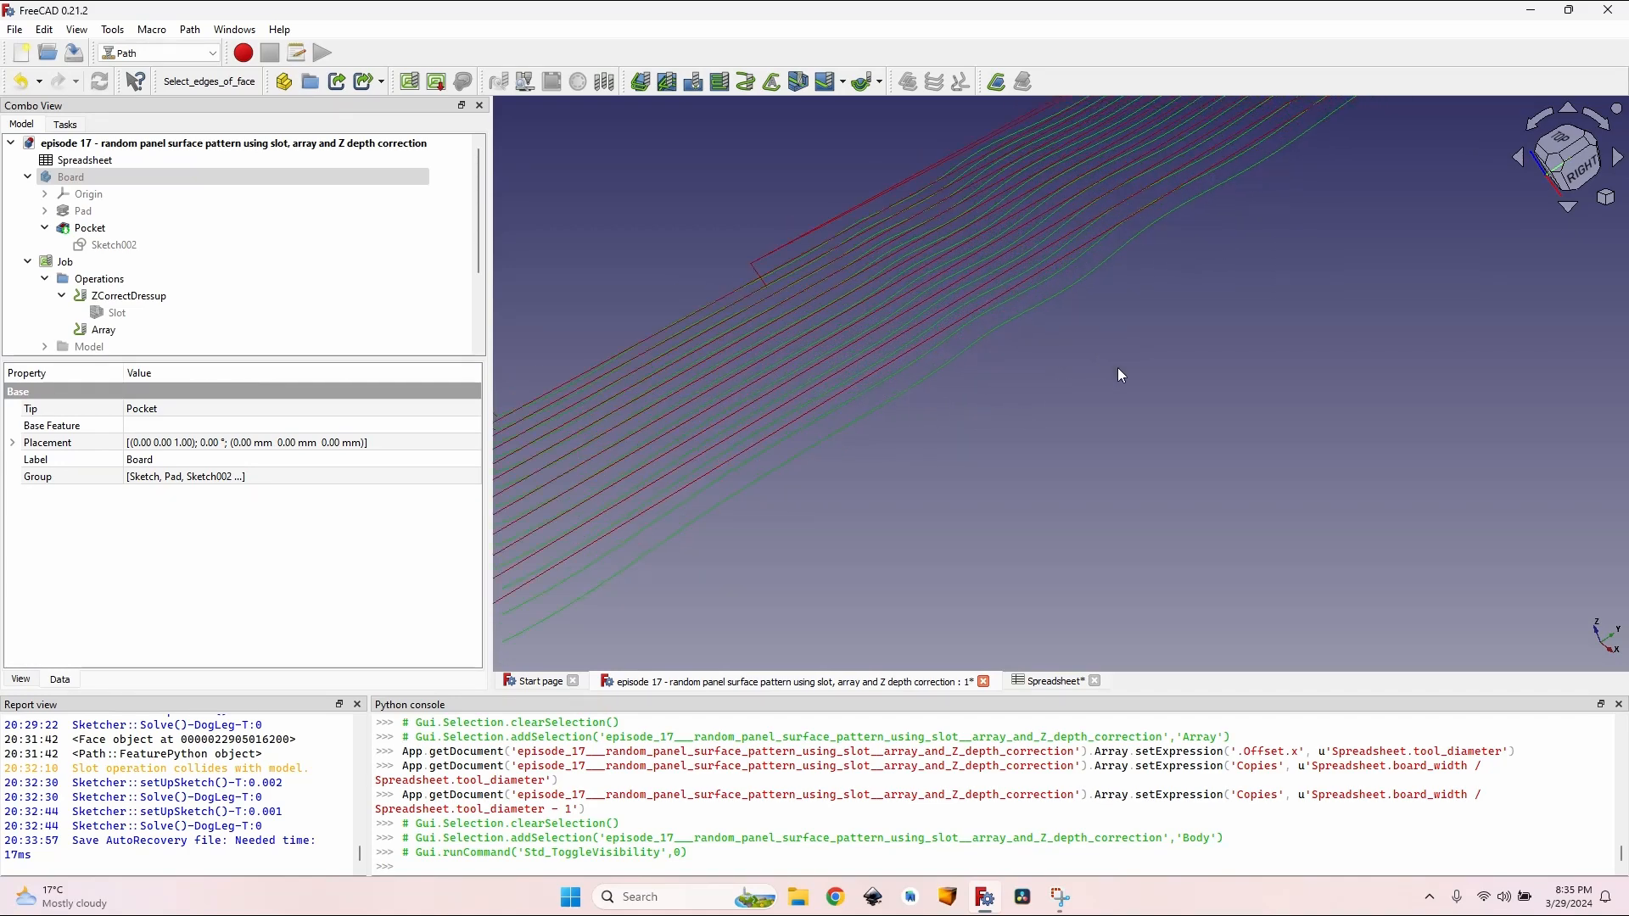
{"action": "middle_click_drag", "start_coordinate": [1118, 368], "coordinate": [1061, 401]}
{"action": "middle_click_drag", "start_coordinate": [944, 278], "coordinate": [830, 359]}
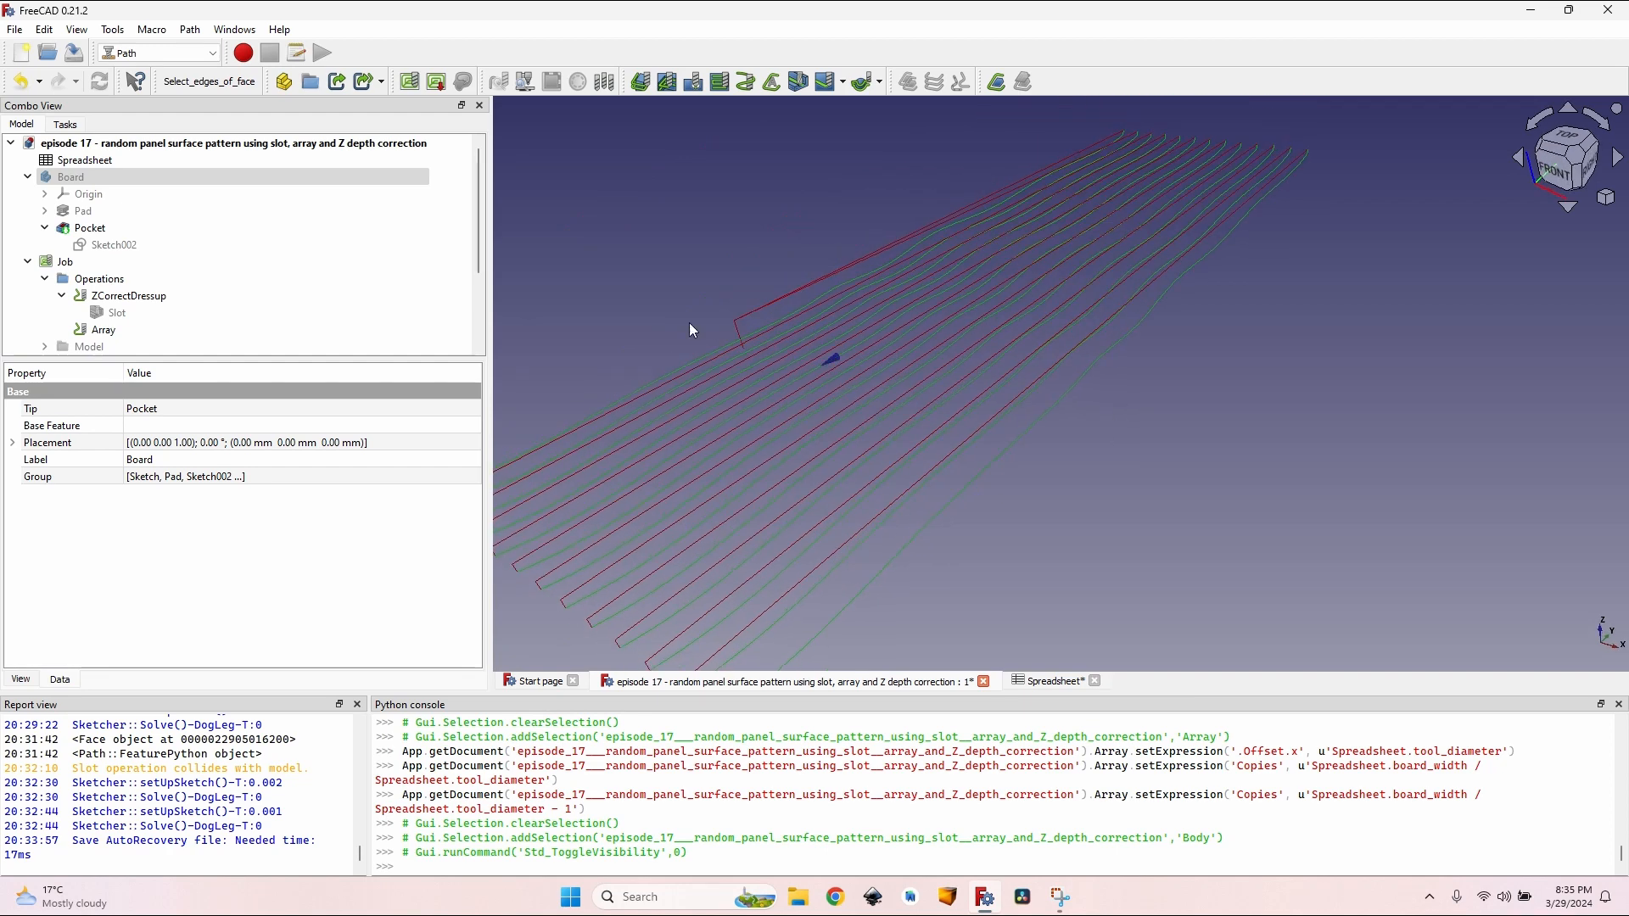
{"action": "key", "text": "space"}
Step: Check the Y Offset distance entry in the spreadsheet and set the Array's Jitter Magnitude y to Spreadsheet.y_offset_distance
{"action": "left_click", "coordinate": [254, 330]}
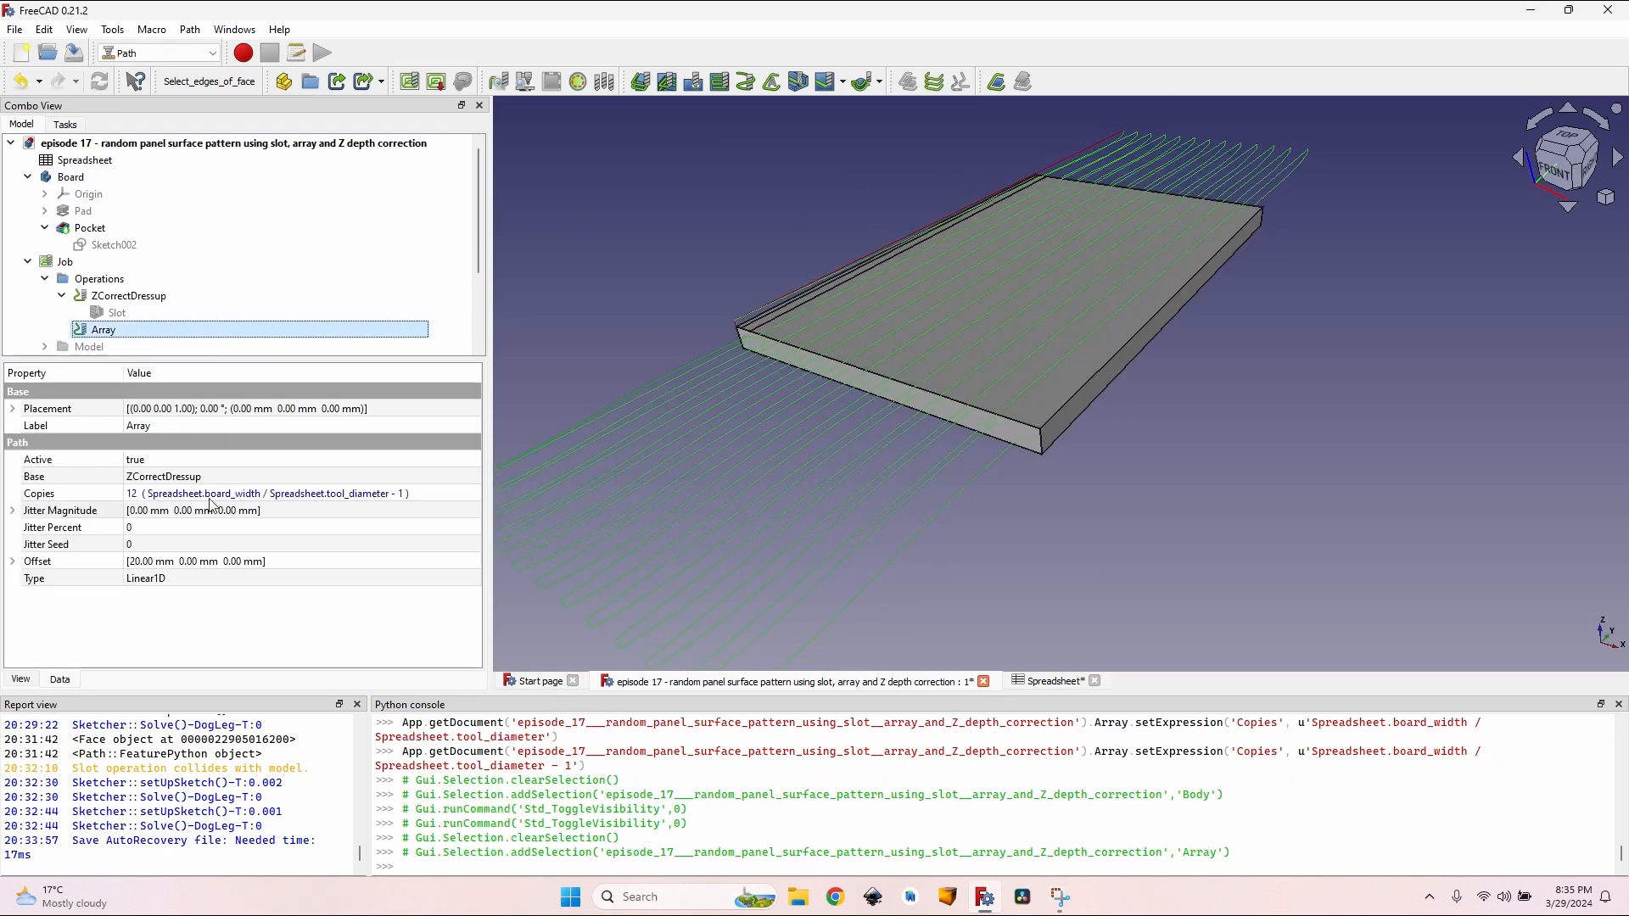
{"action": "left_click", "coordinate": [13, 511]}
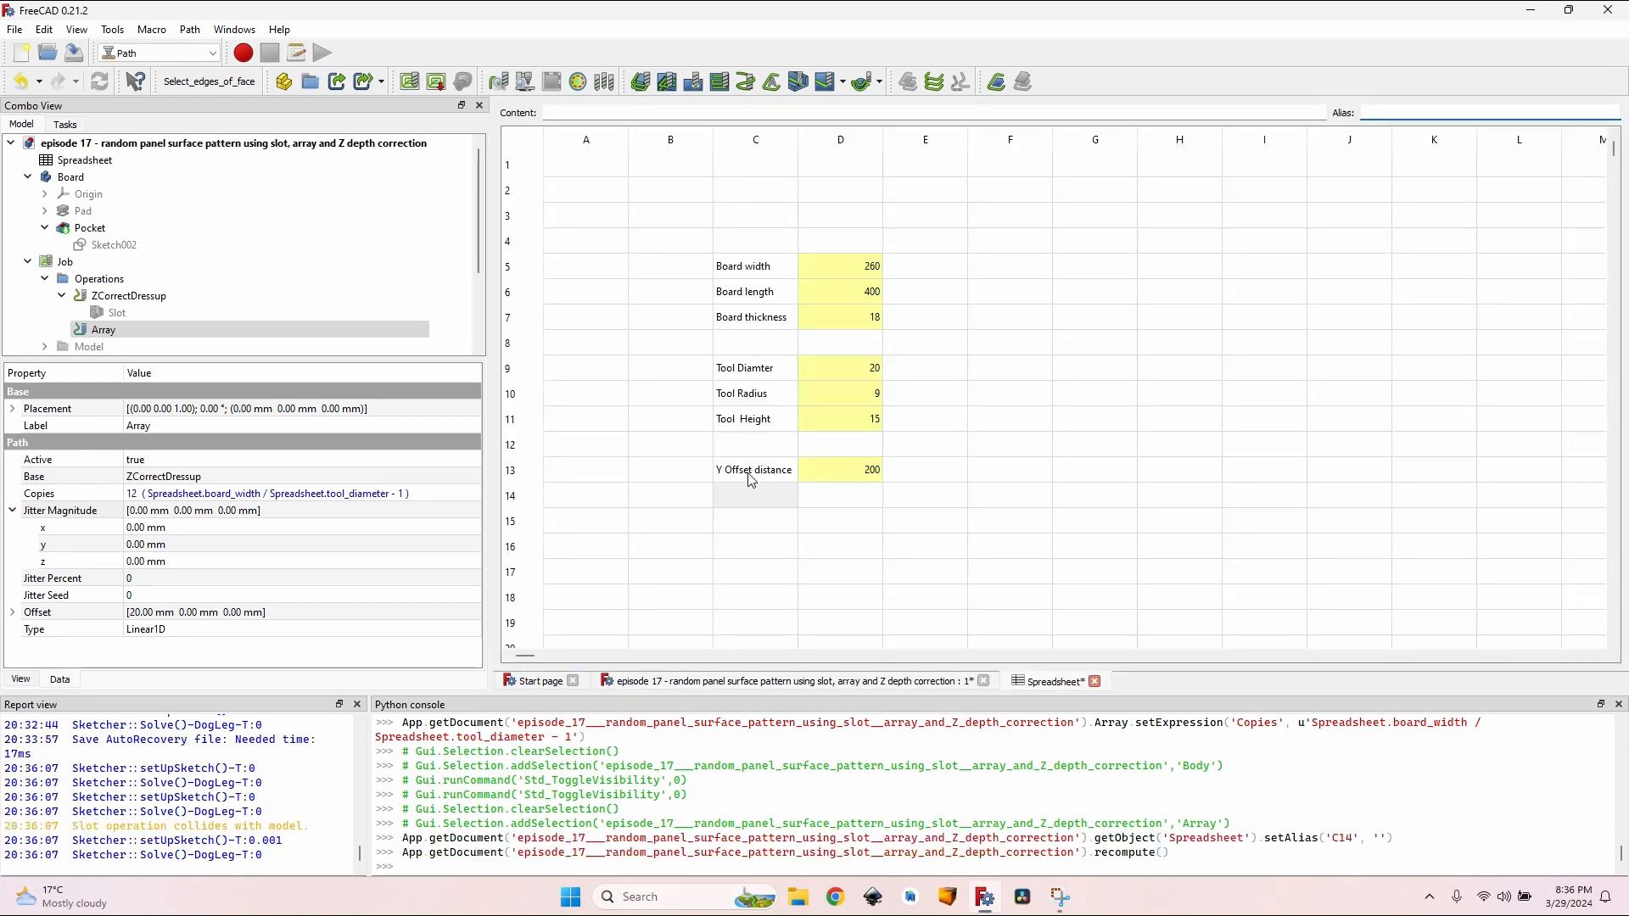
{"action": "left_click", "coordinate": [749, 473]}
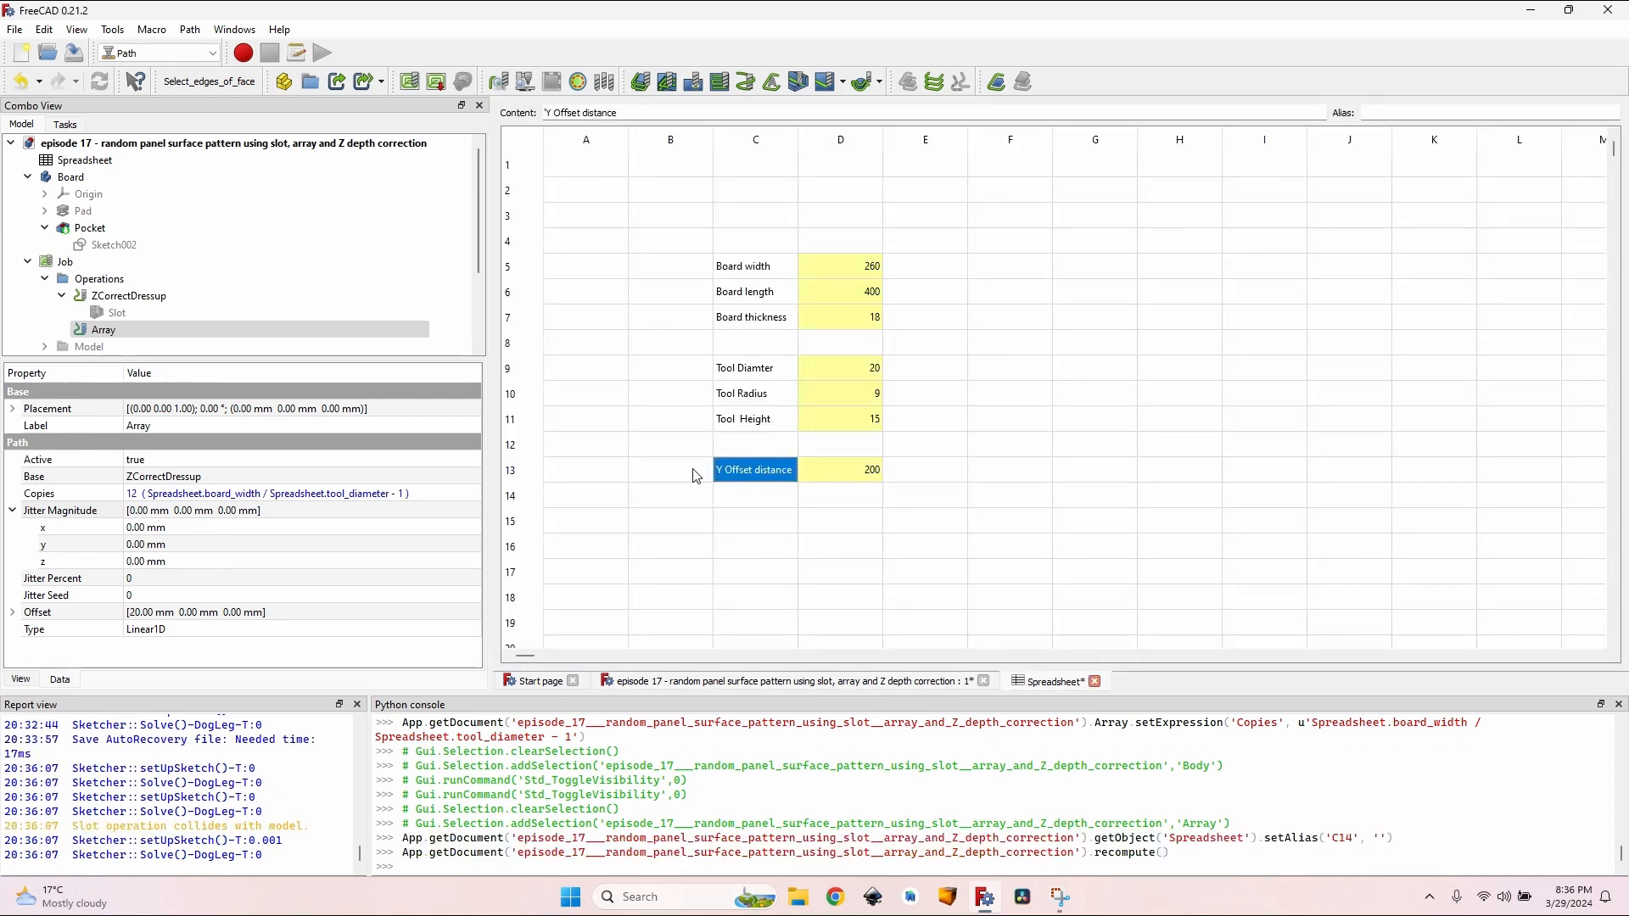
{"action": "left_click", "coordinate": [822, 683]}
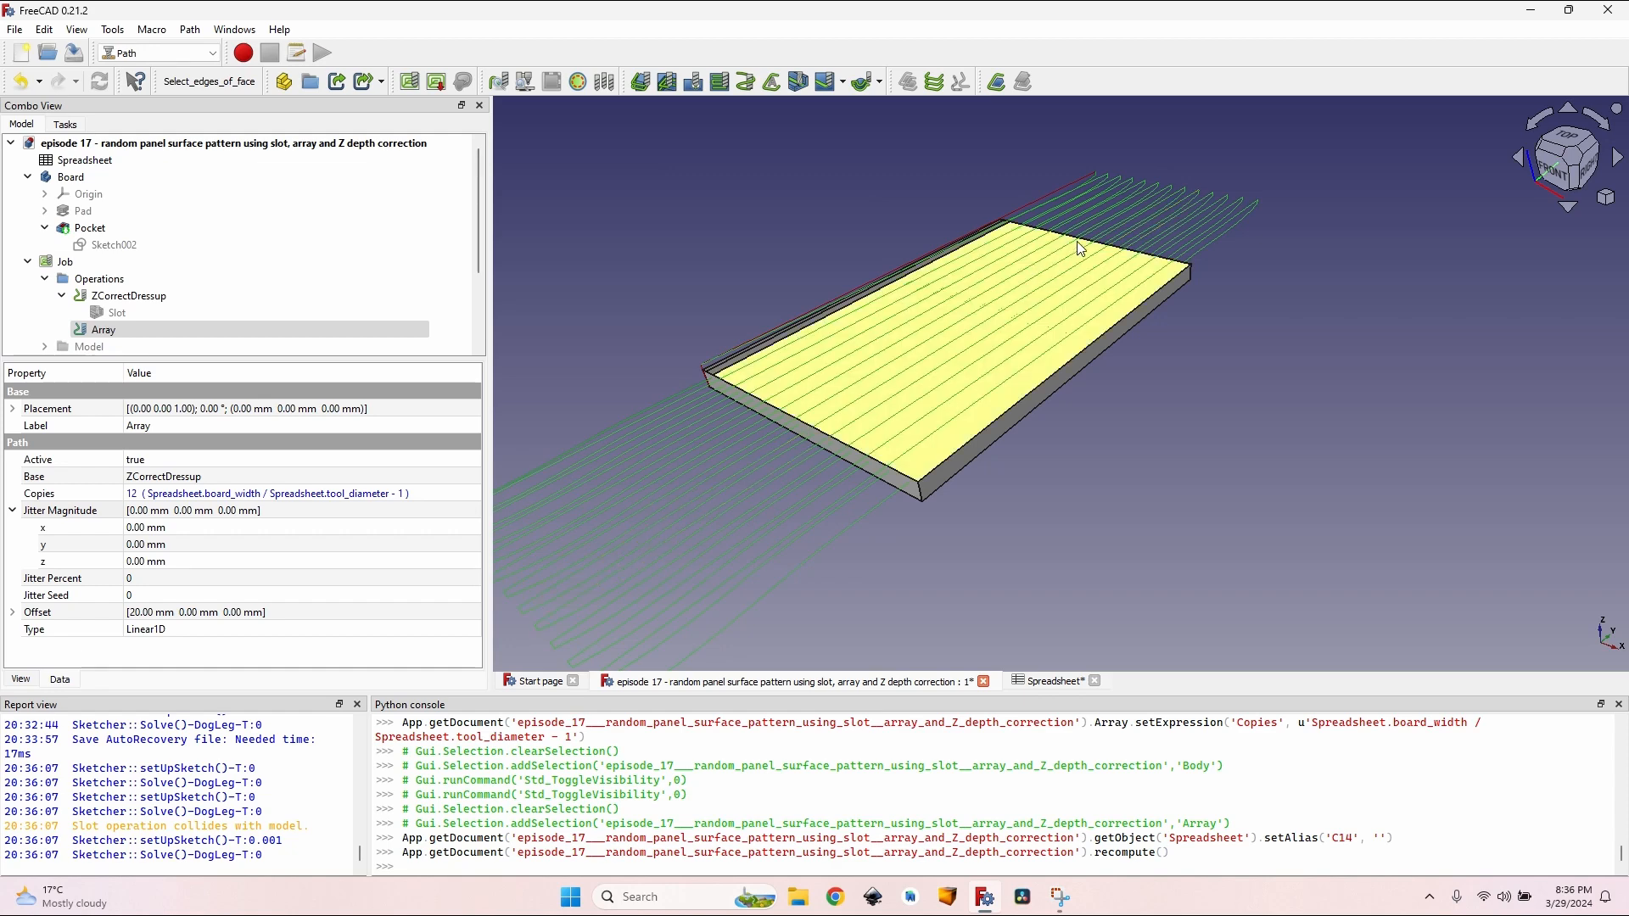
{"action": "scroll", "coordinate": [1292, 231], "scroll_direction": "down", "scroll_amount": 3}
{"action": "scroll", "coordinate": [1174, 368], "scroll_direction": "up", "scroll_amount": 3}
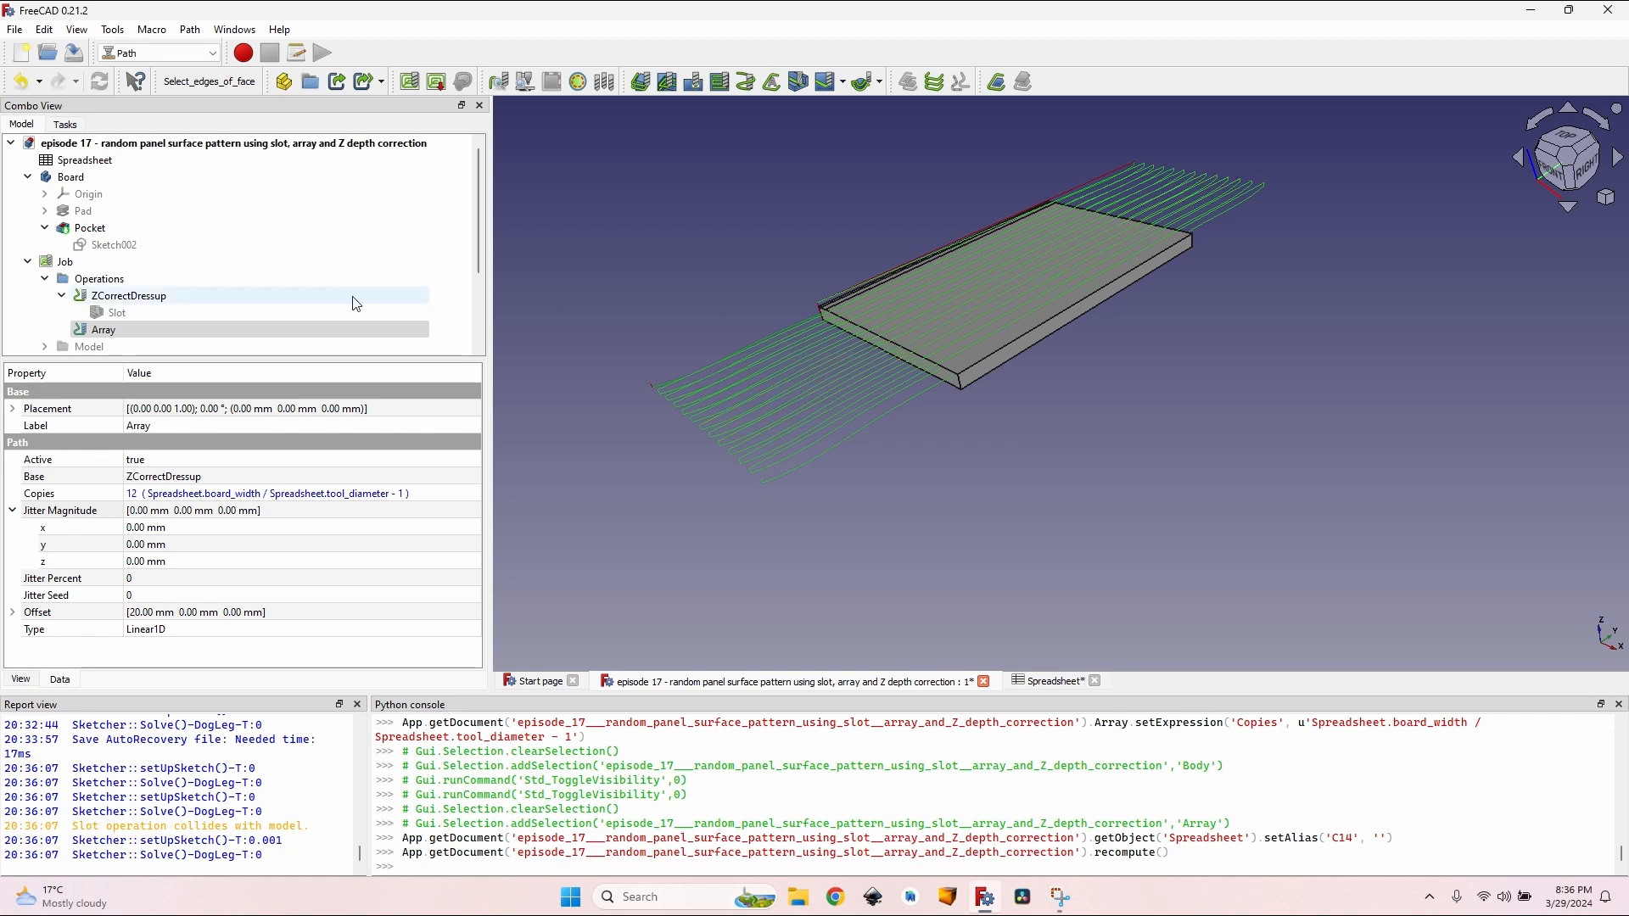
{"action": "left_click", "coordinate": [146, 547]}
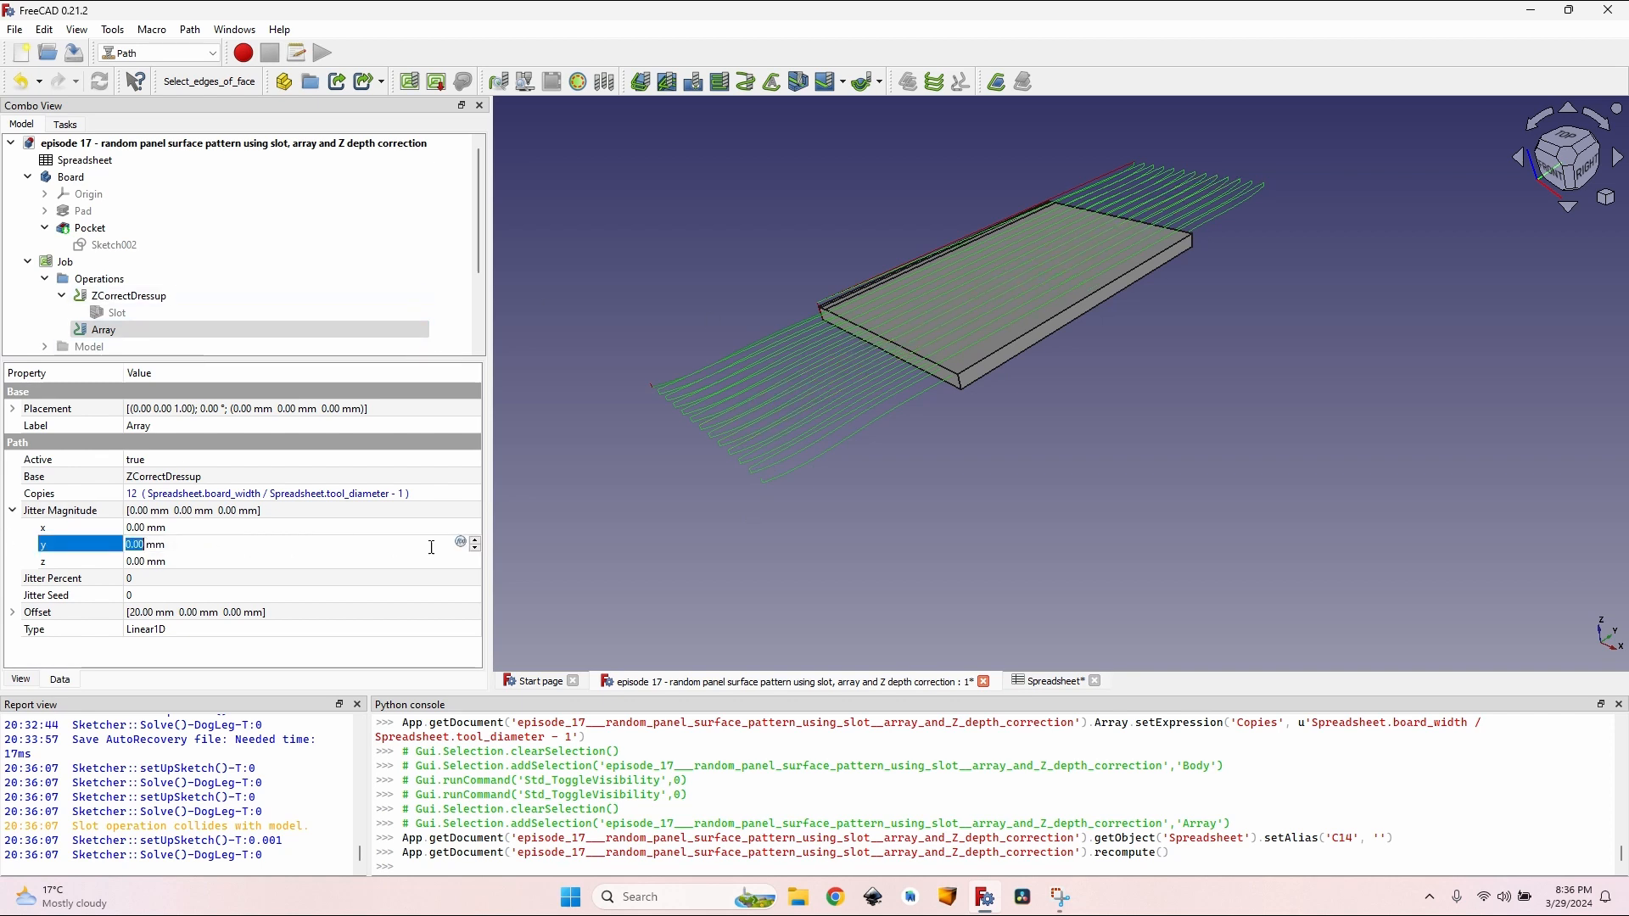
{"action": "left_click", "coordinate": [461, 541]}
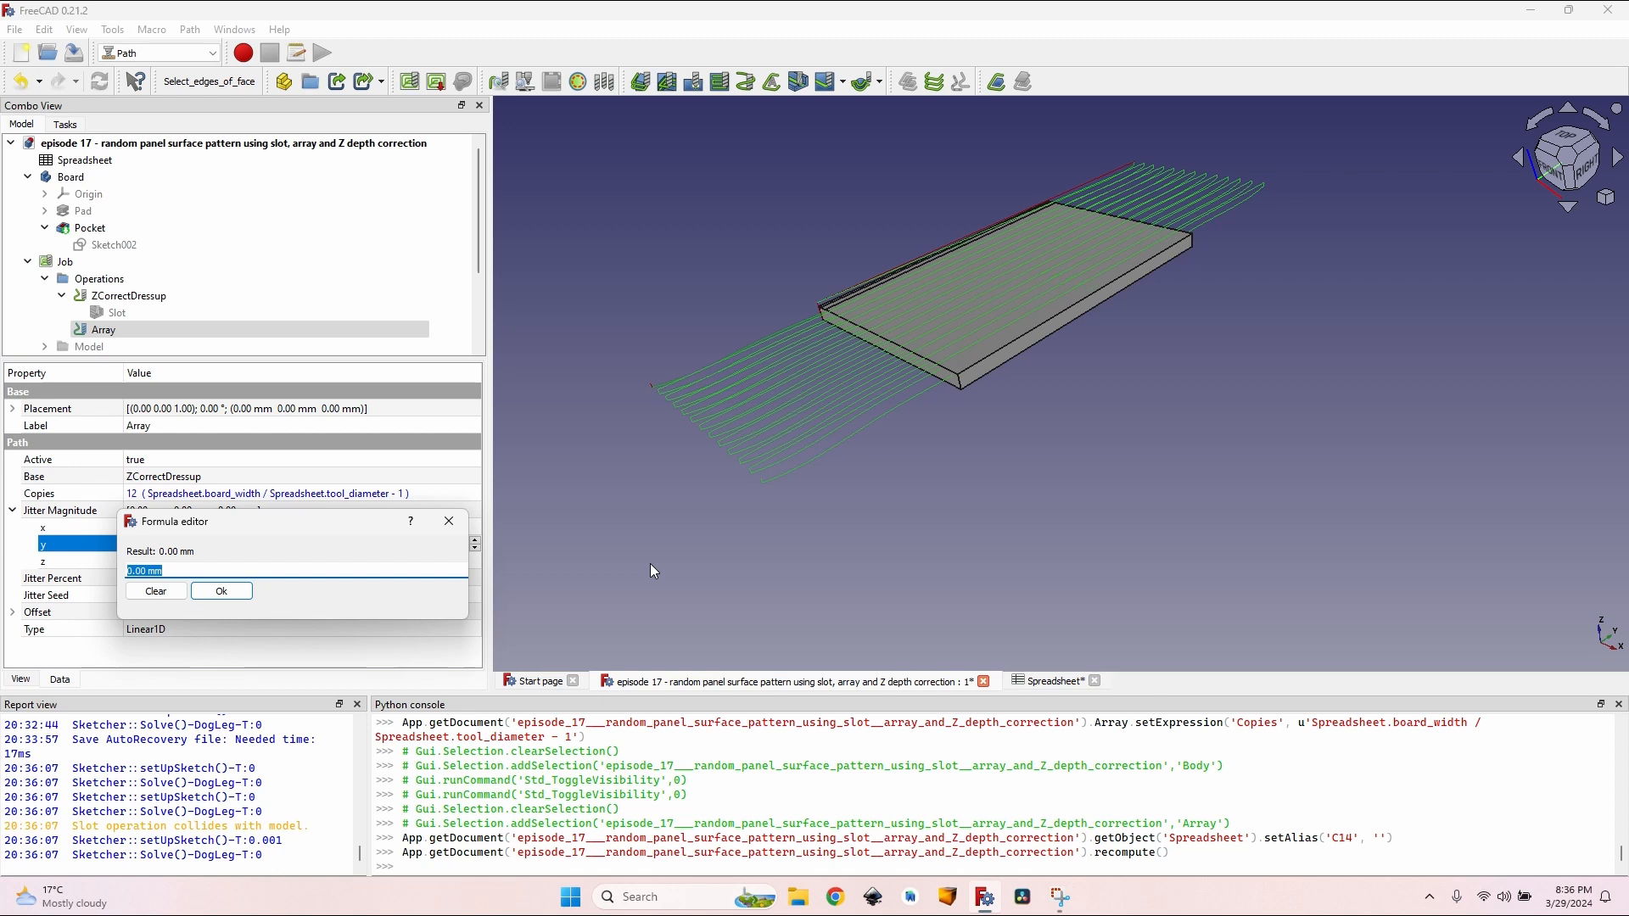
{"action": "type", "text": "Spreadsheet.y_"}
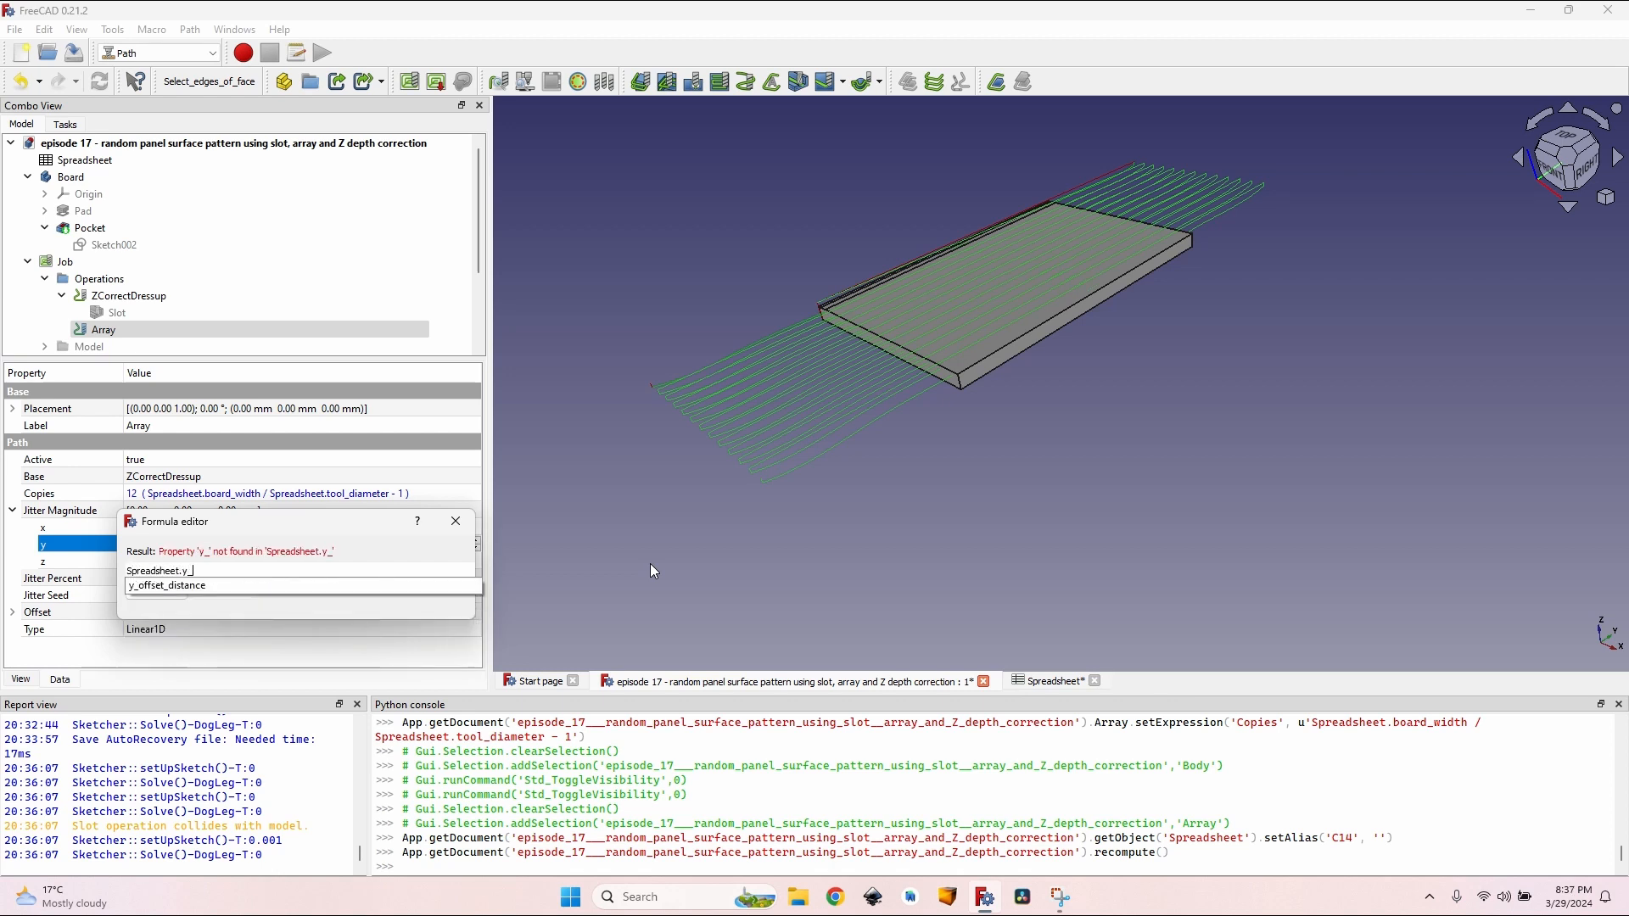
{"action": "key", "text": "Down"}
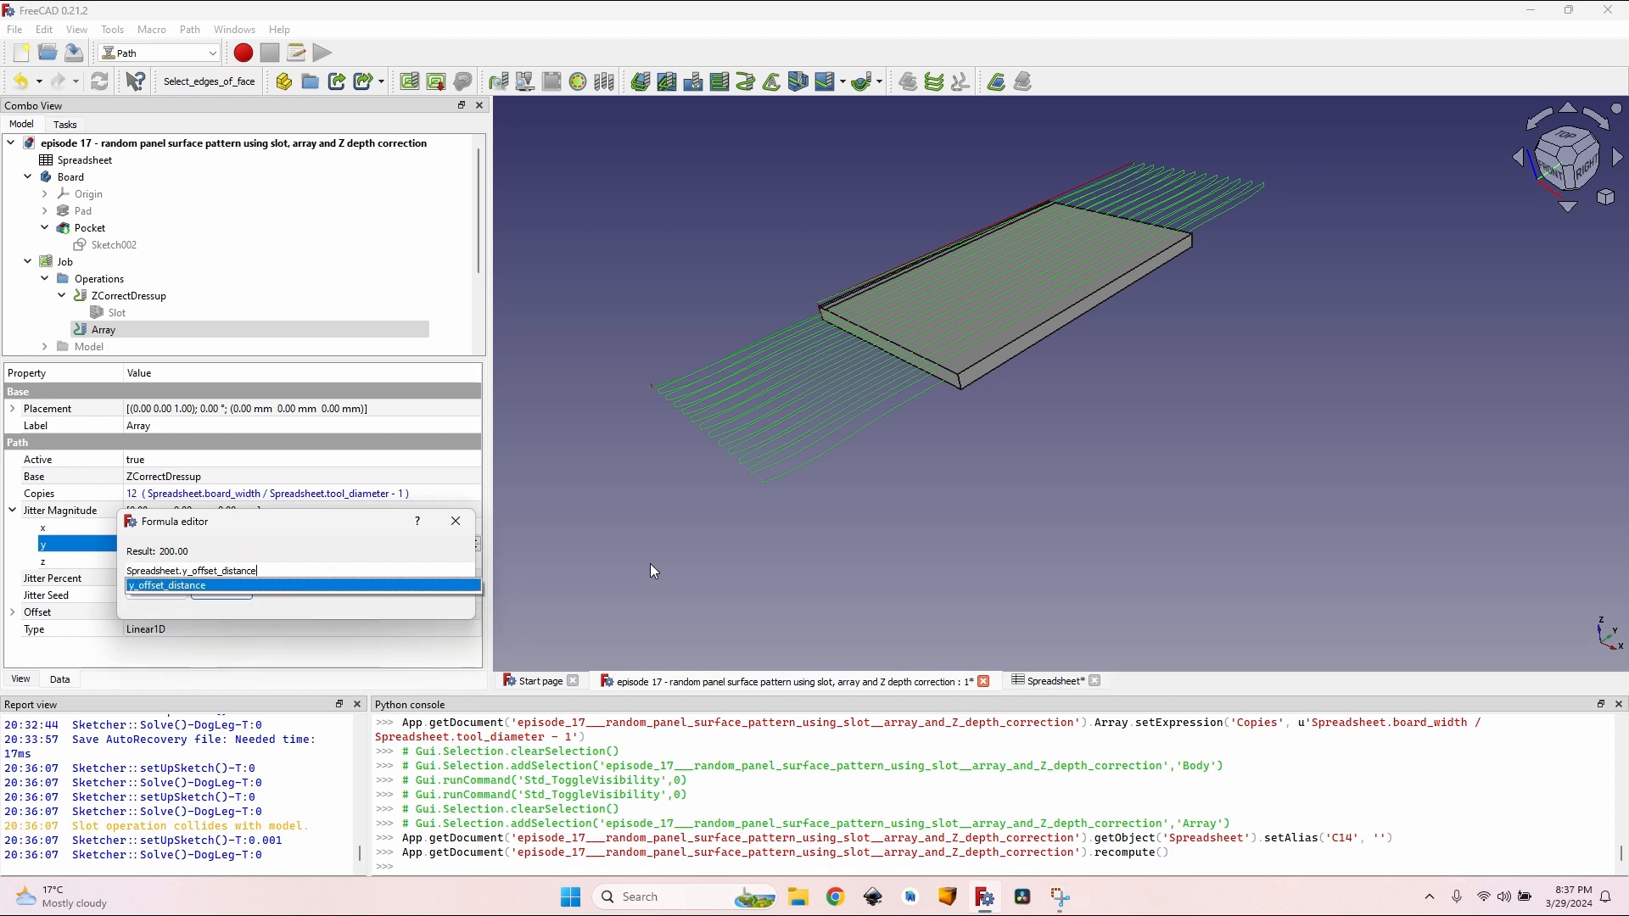
{"action": "key", "text": "Return"}
{"action": "key", "text": "Tab"}
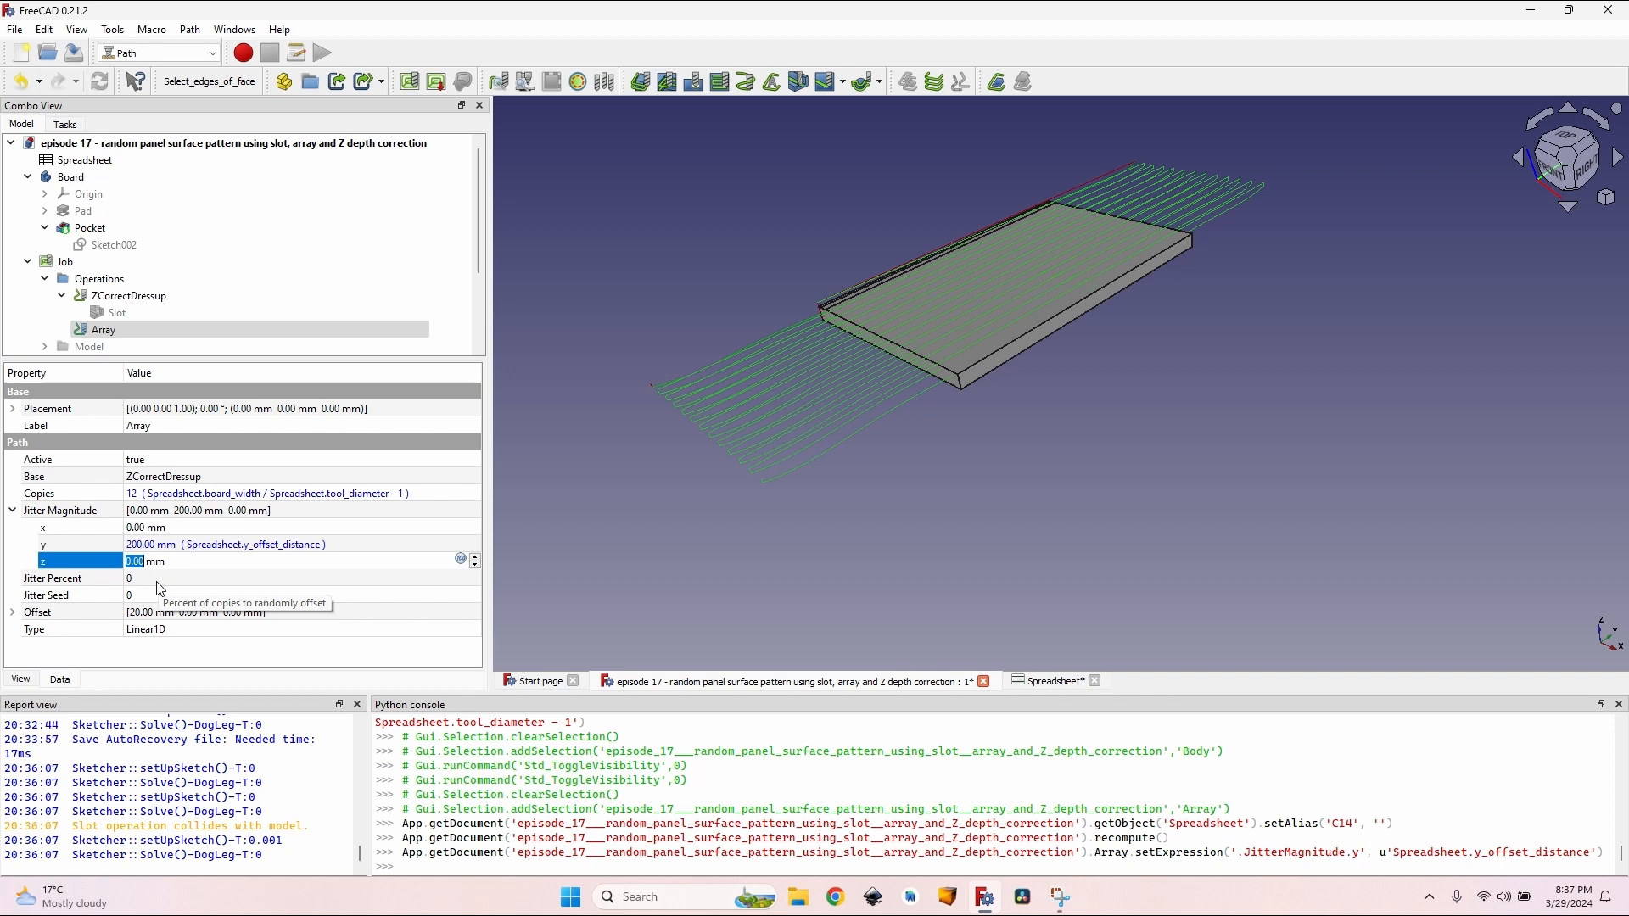
Step: Set the Array's Jitter Percent to 100
{"action": "left_click", "coordinate": [160, 589]}
{"action": "type", "text": "1"}
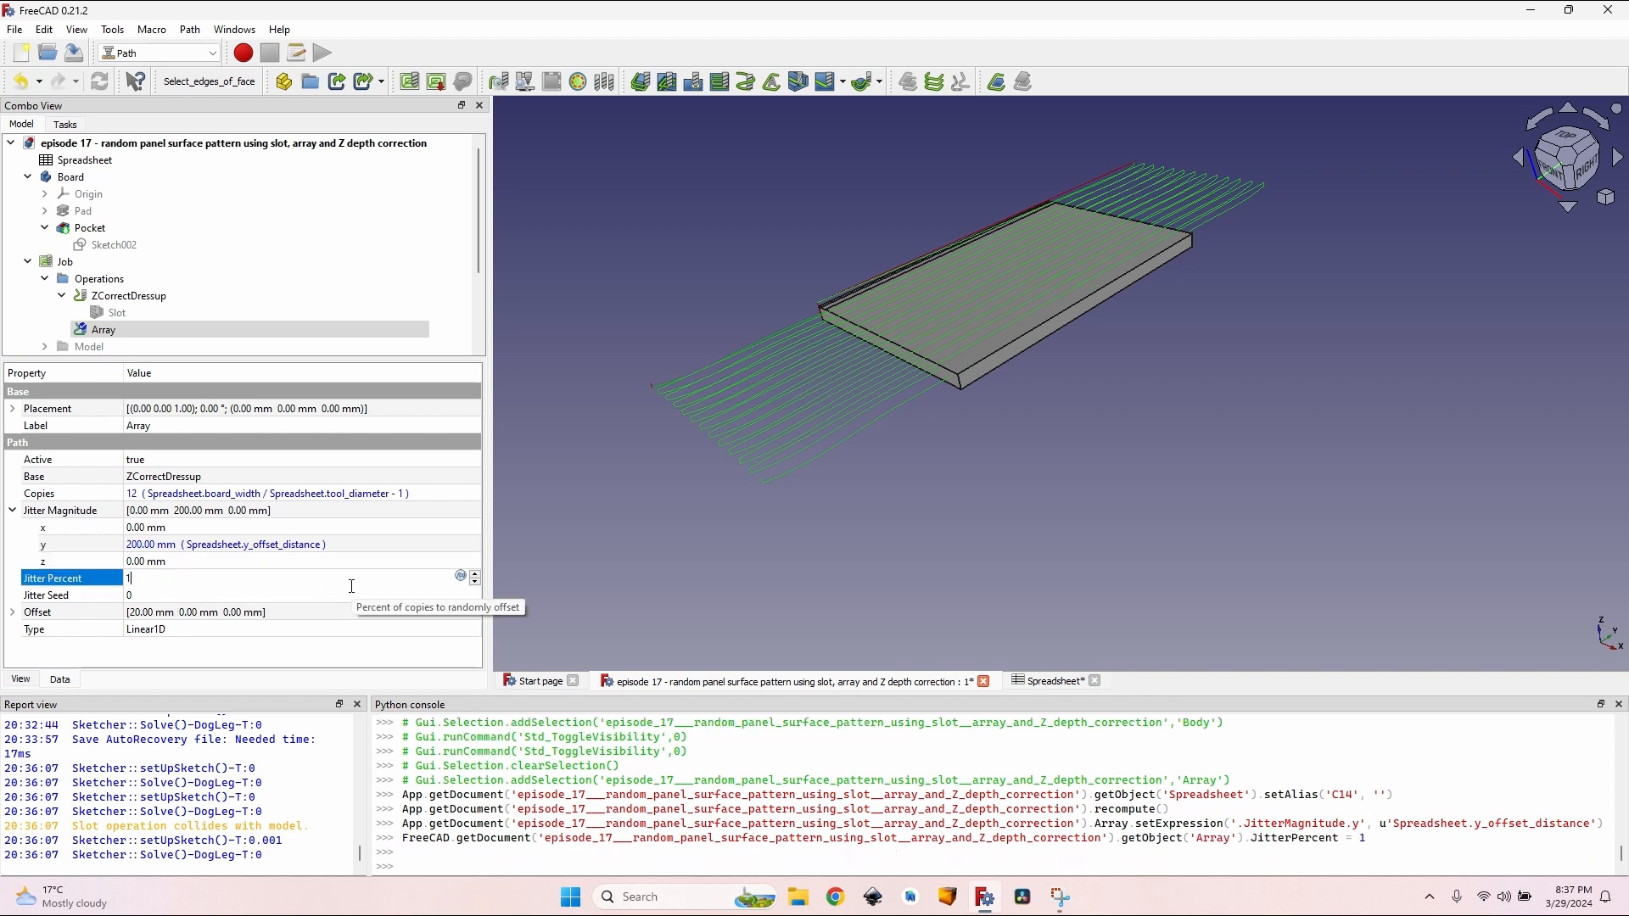
{"action": "type", "text": "00"}
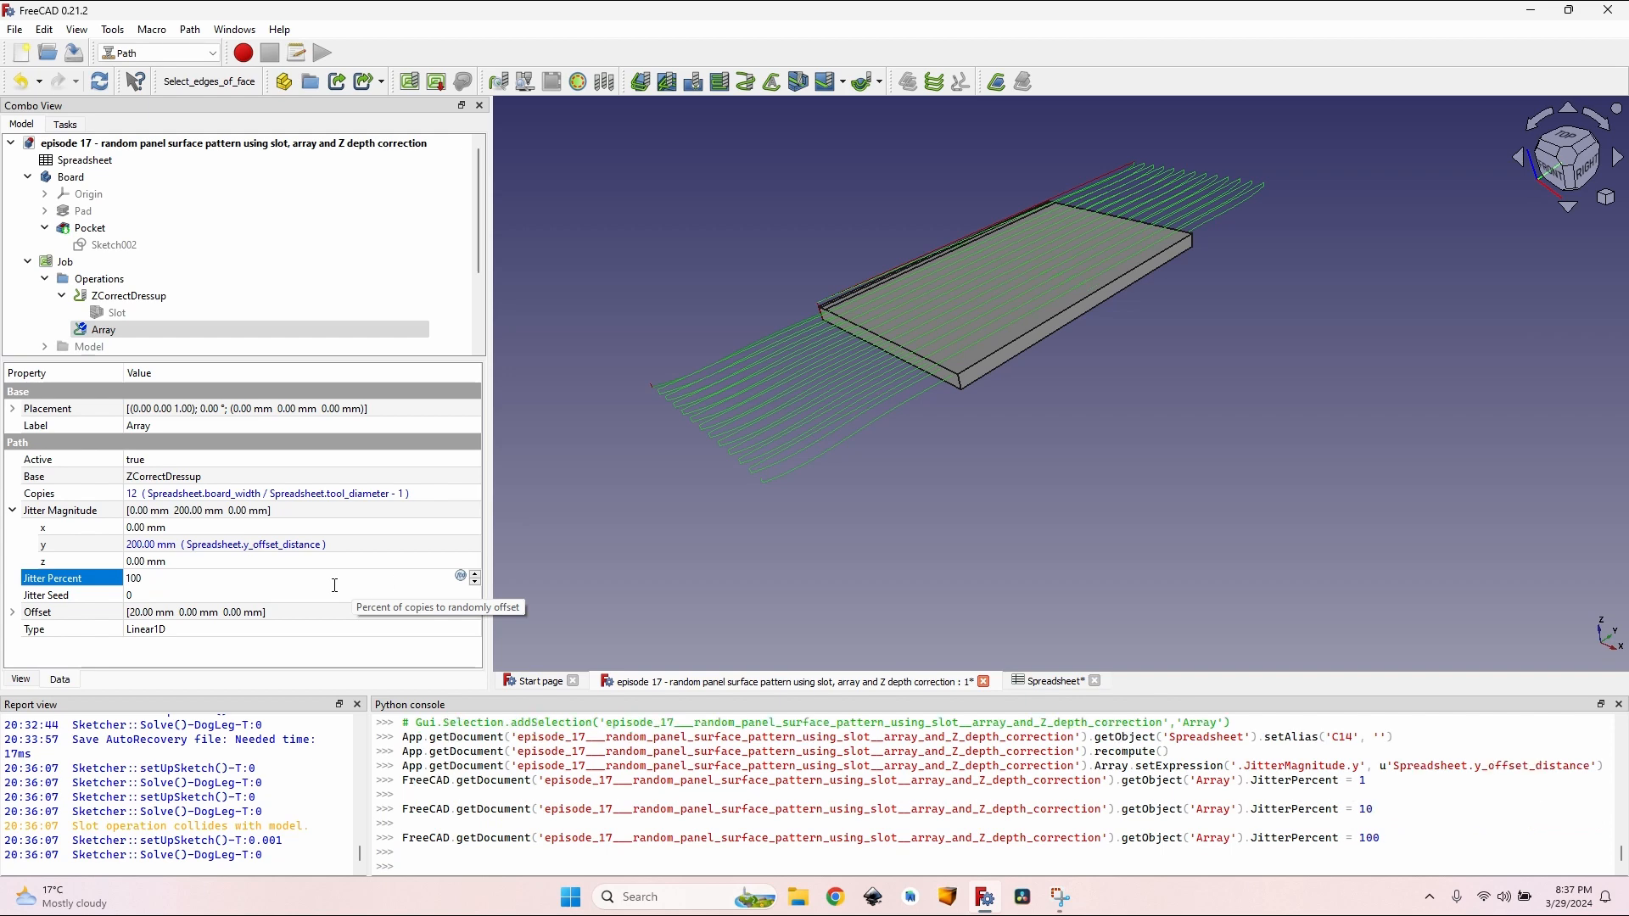
{"action": "key", "text": "Tab"}
Step: Hide the Board body and examine how the toolpath copies are randomly offset along Y
{"action": "middle_click_drag", "start_coordinate": [1120, 327], "coordinate": [1056, 357]}
{"action": "left_click", "coordinate": [82, 176]}
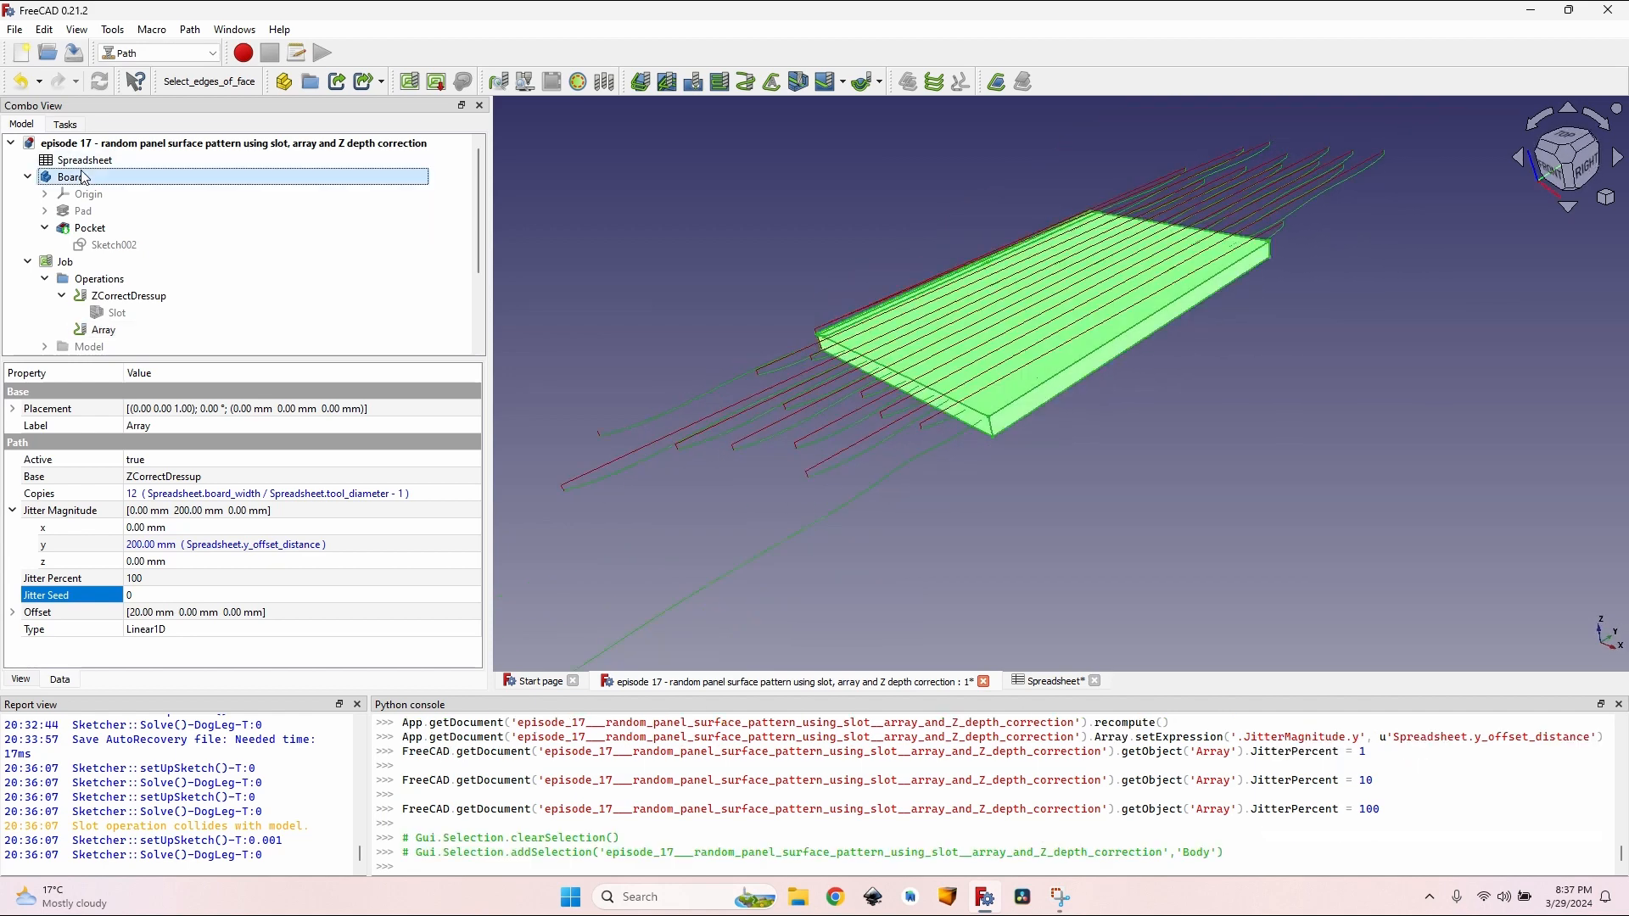
{"action": "key", "text": "space"}
{"action": "middle_click_drag", "start_coordinate": [1011, 425], "coordinate": [1030, 156]}
{"action": "scroll", "coordinate": [1074, 378], "scroll_direction": "down", "scroll_amount": 5}
{"action": "middle_click_drag", "start_coordinate": [1073, 385], "coordinate": [1016, 408]}
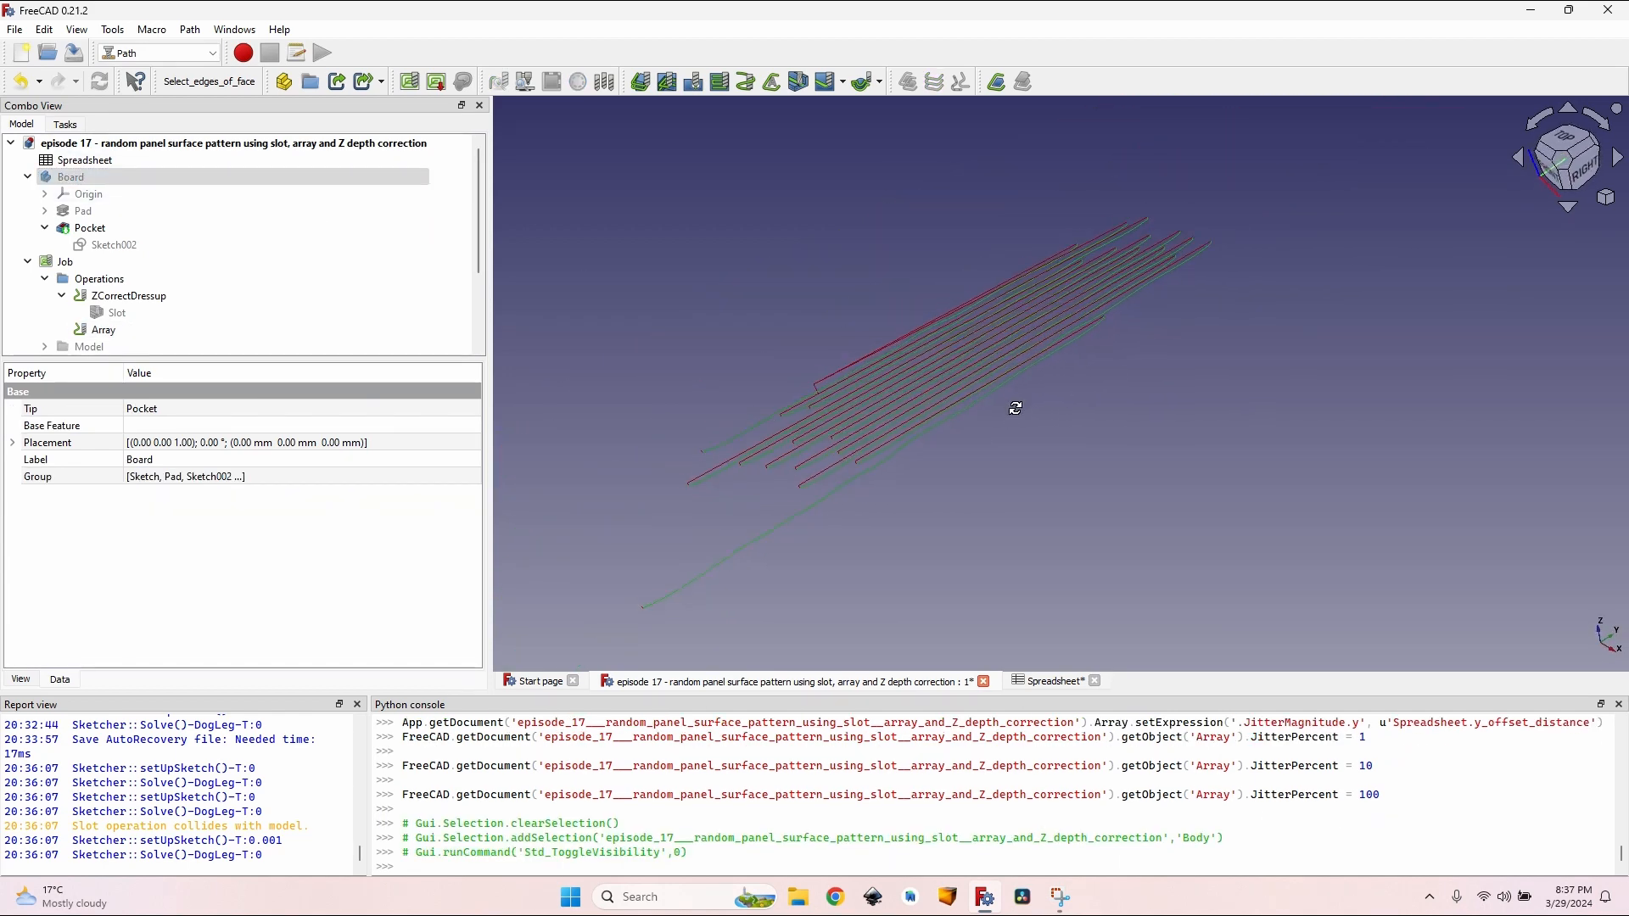
{"action": "middle_click_drag", "start_coordinate": [1015, 408], "coordinate": [1014, 401]}
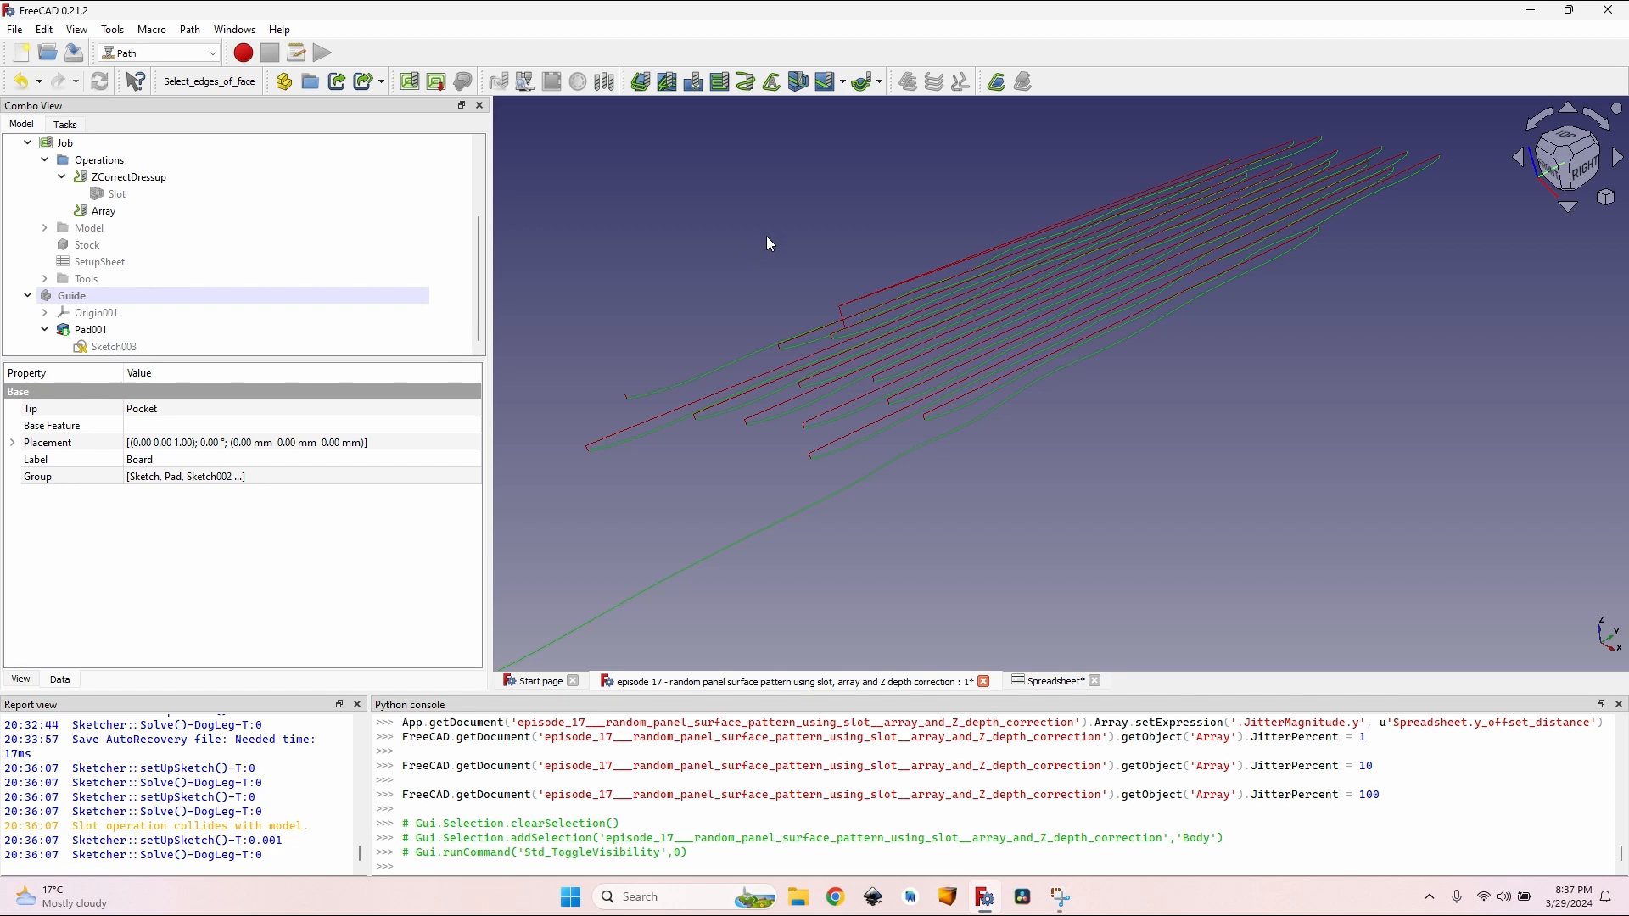
{"action": "scroll", "coordinate": [174, 225], "scroll_direction": "up", "scroll_amount": 2}
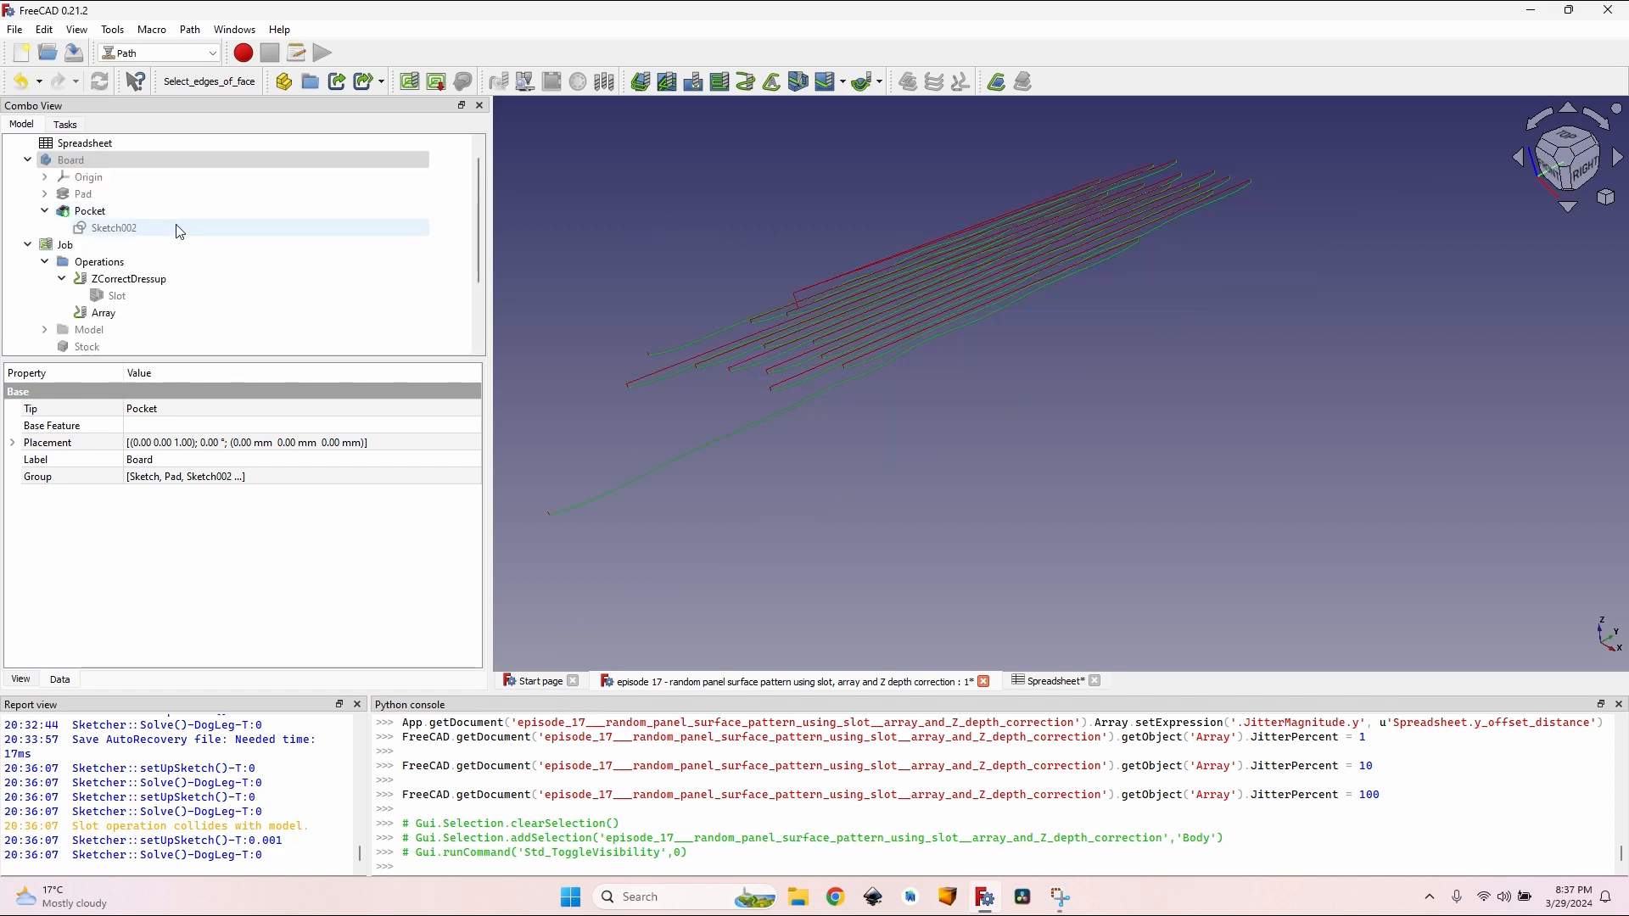
Step: Set the Array's Jitter Seed to 50
{"action": "left_click", "coordinate": [136, 312]}
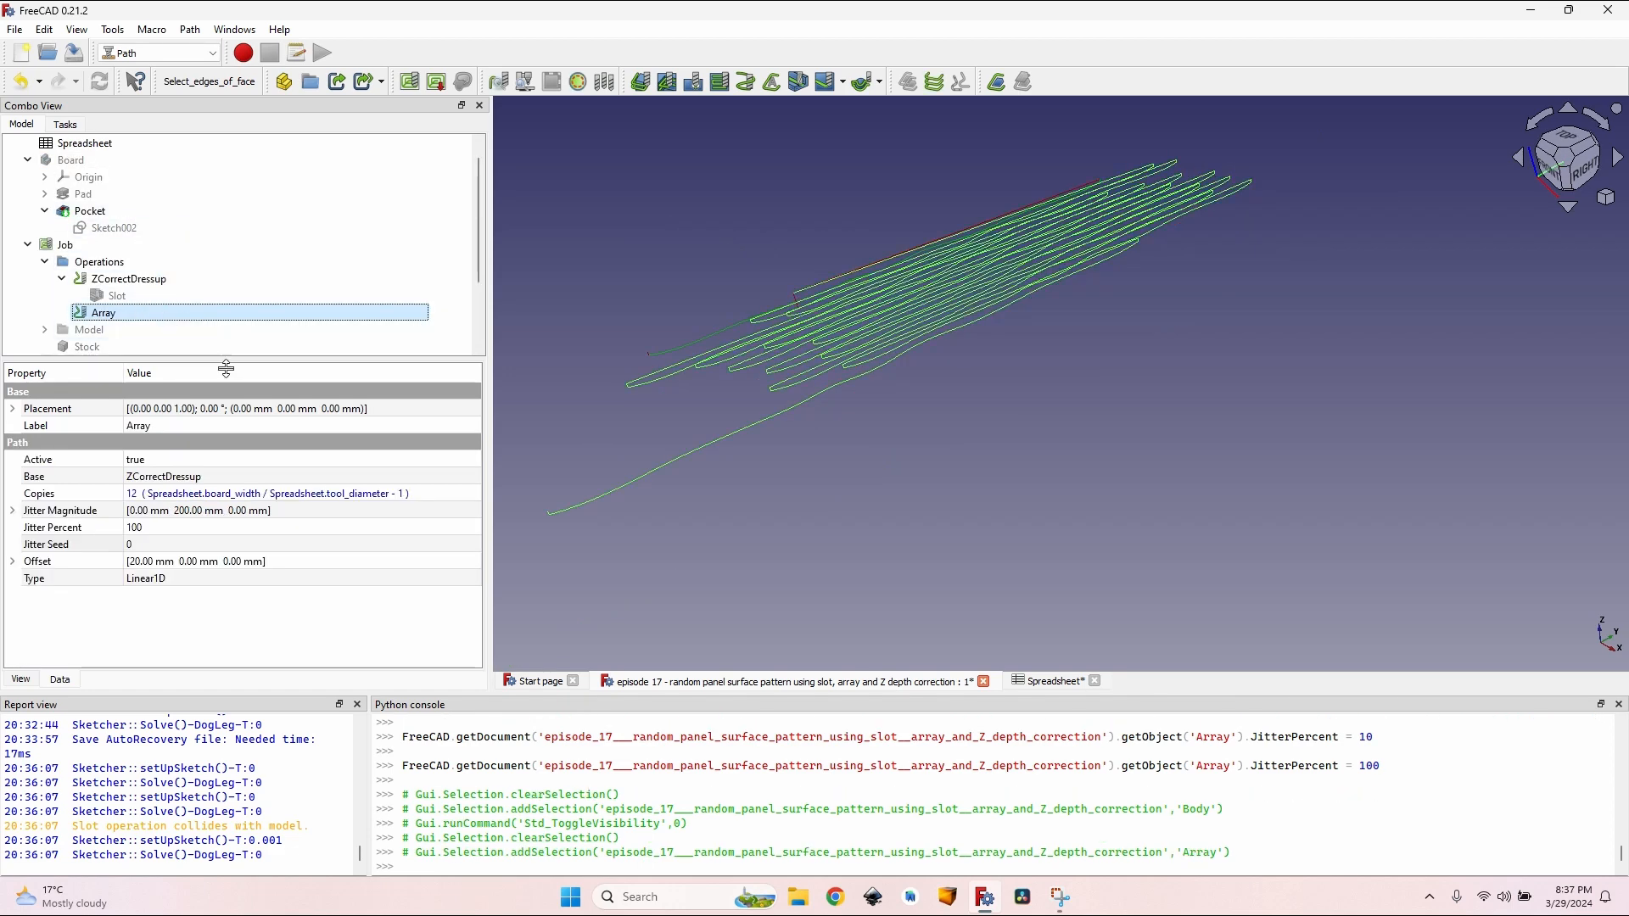
{"action": "left_click", "coordinate": [163, 551]}
{"action": "type", "text": "50"}
{"action": "key", "text": "Tab"}
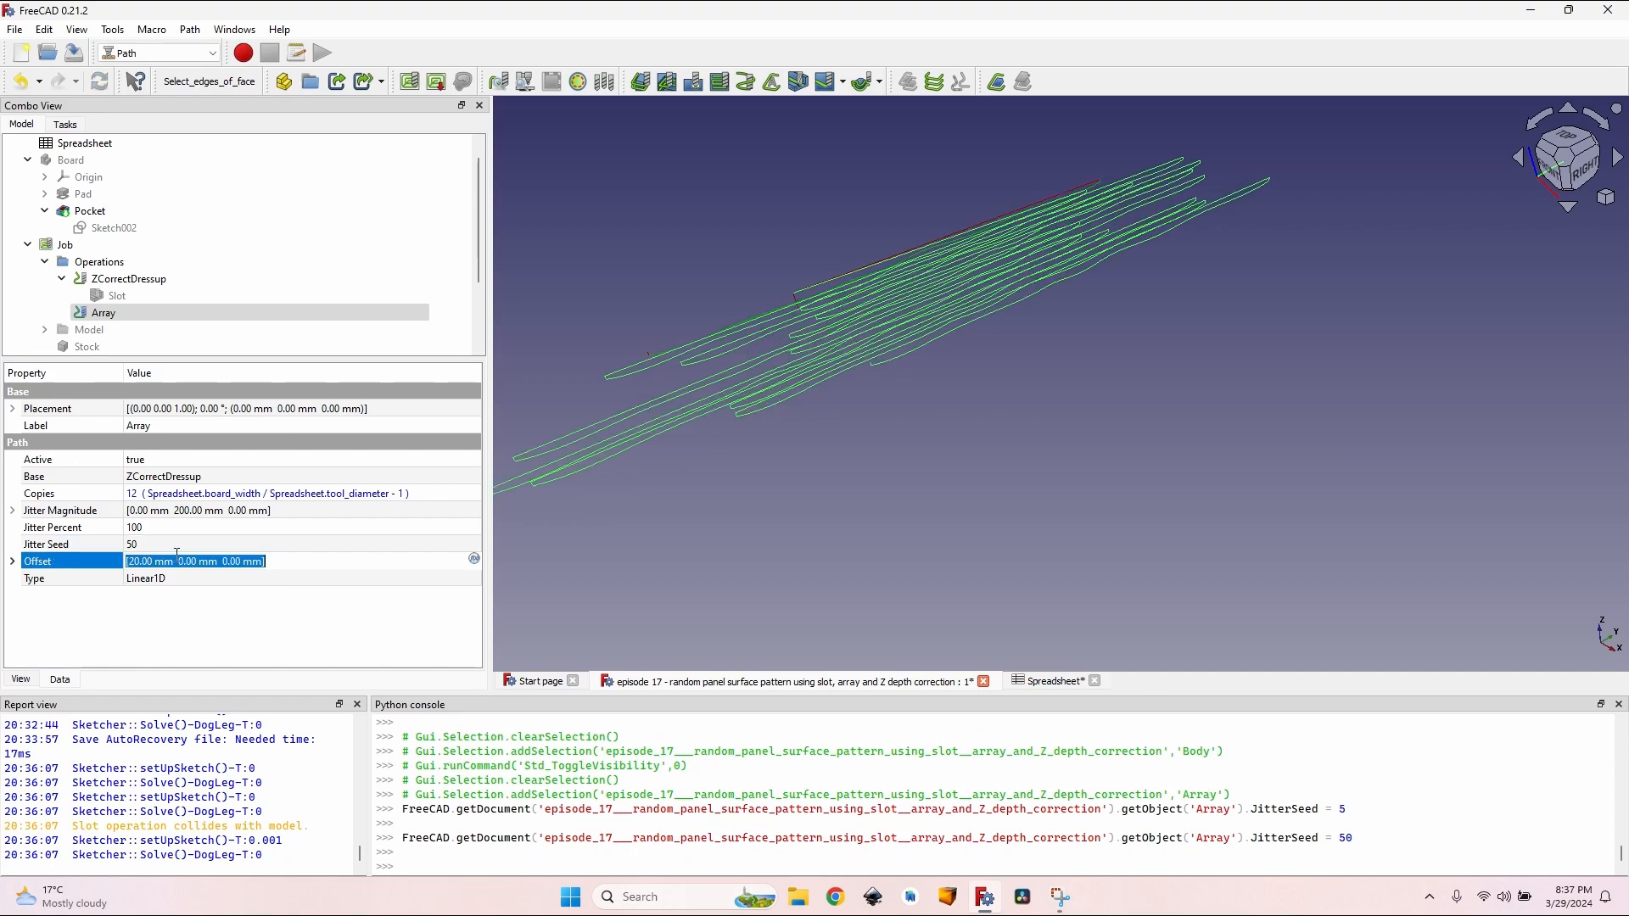
Step: Display the Board body and examine how far the randomised toolpaths extend beyond its ends
{"action": "scroll", "coordinate": [942, 197], "scroll_direction": "up", "scroll_amount": 3}
{"action": "middle_click_drag", "start_coordinate": [942, 197], "coordinate": [929, 228]}
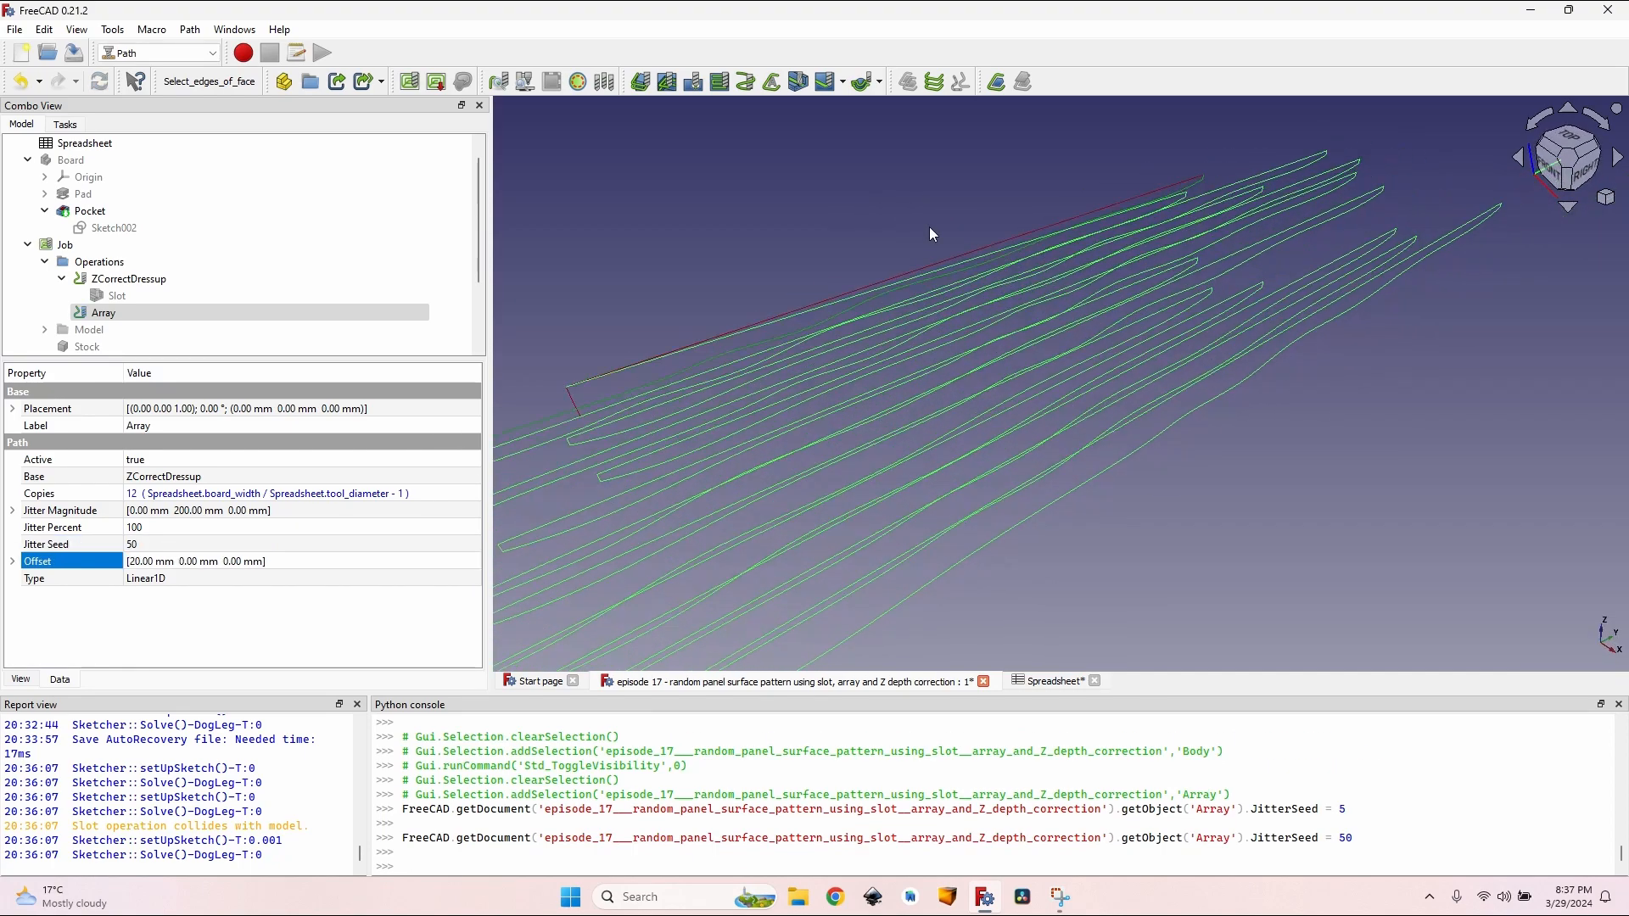
{"action": "scroll", "coordinate": [1127, 512], "scroll_direction": "down", "scroll_amount": 2}
{"action": "middle_click_drag", "start_coordinate": [1127, 513], "coordinate": [1117, 474]}
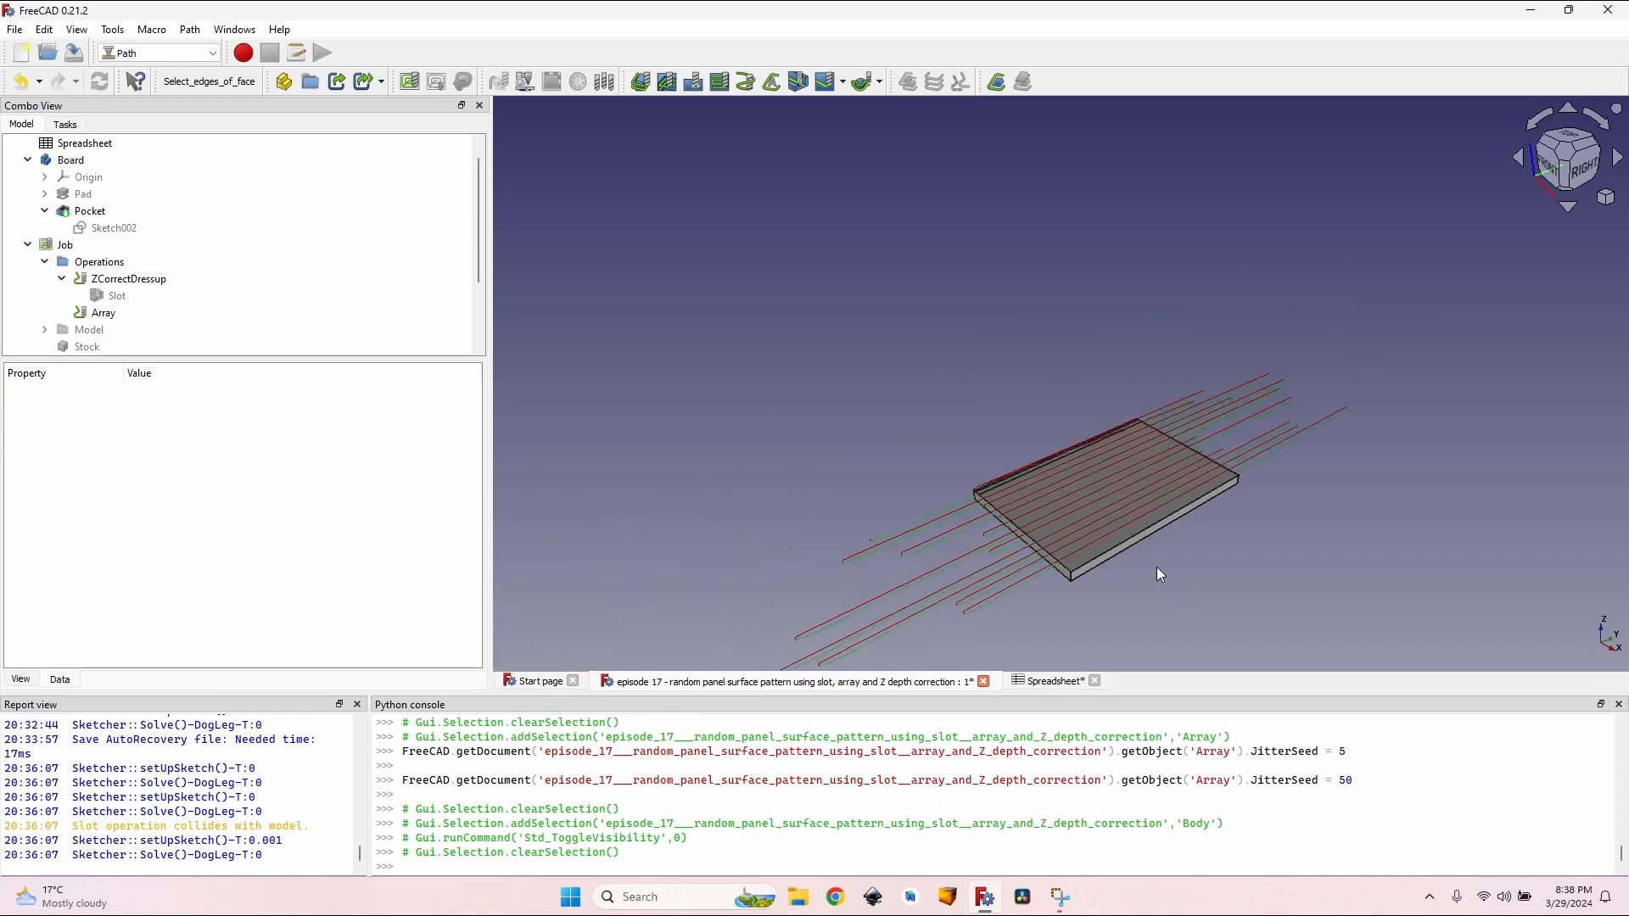
{"action": "middle_click_drag", "start_coordinate": [1157, 569], "coordinate": [1062, 556]}
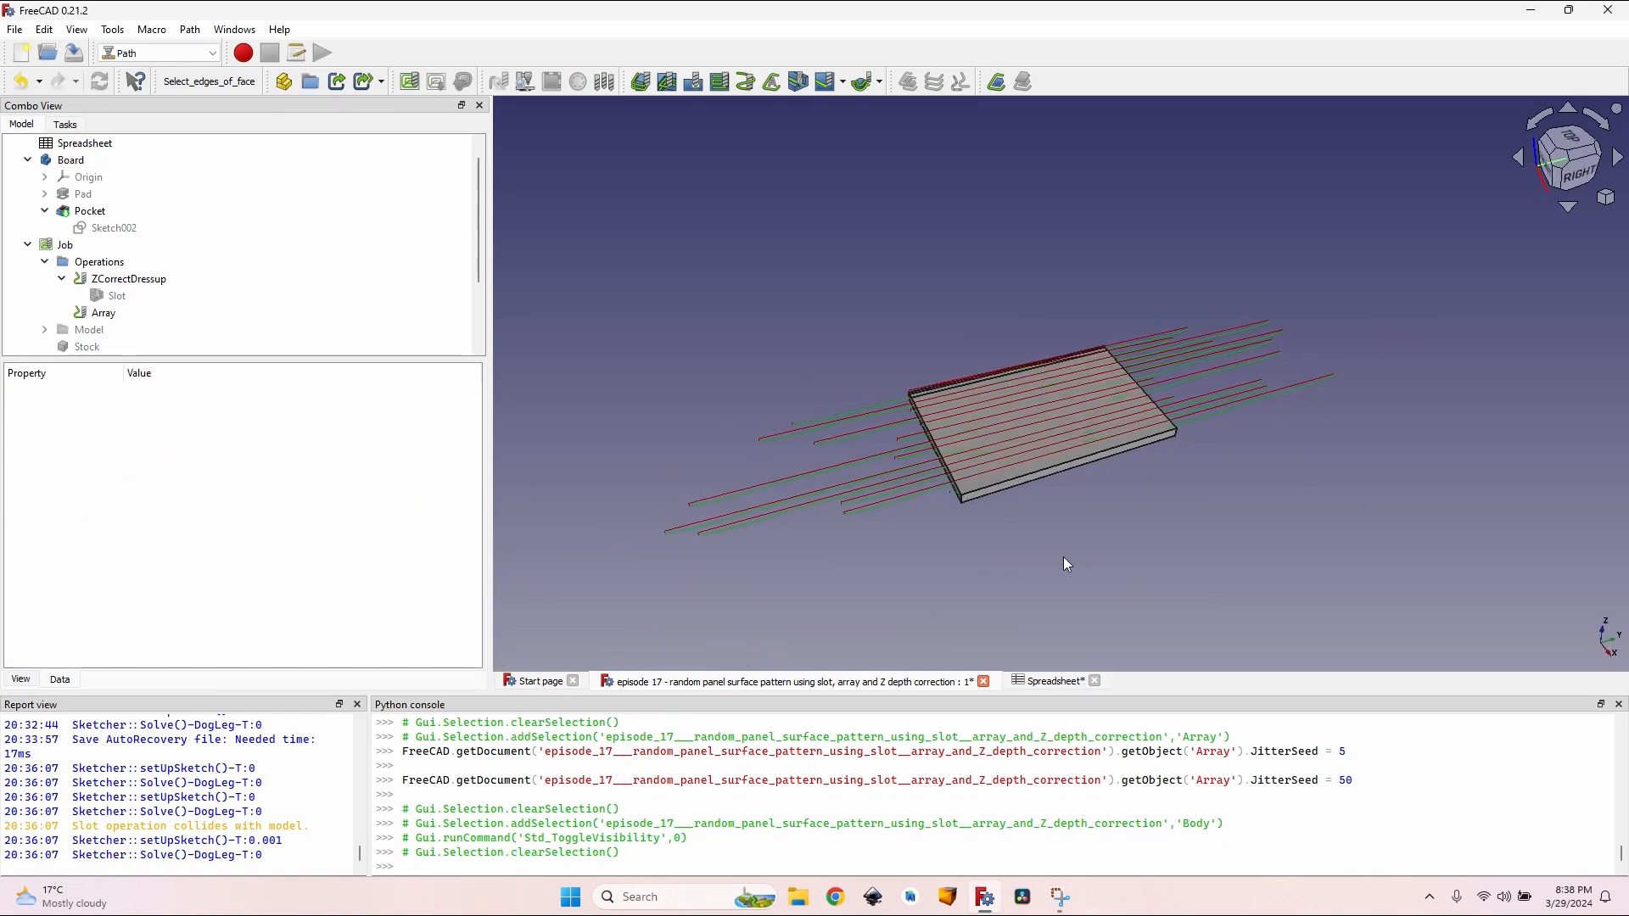
{"action": "middle_click_drag", "start_coordinate": [898, 507], "coordinate": [1062, 435]}
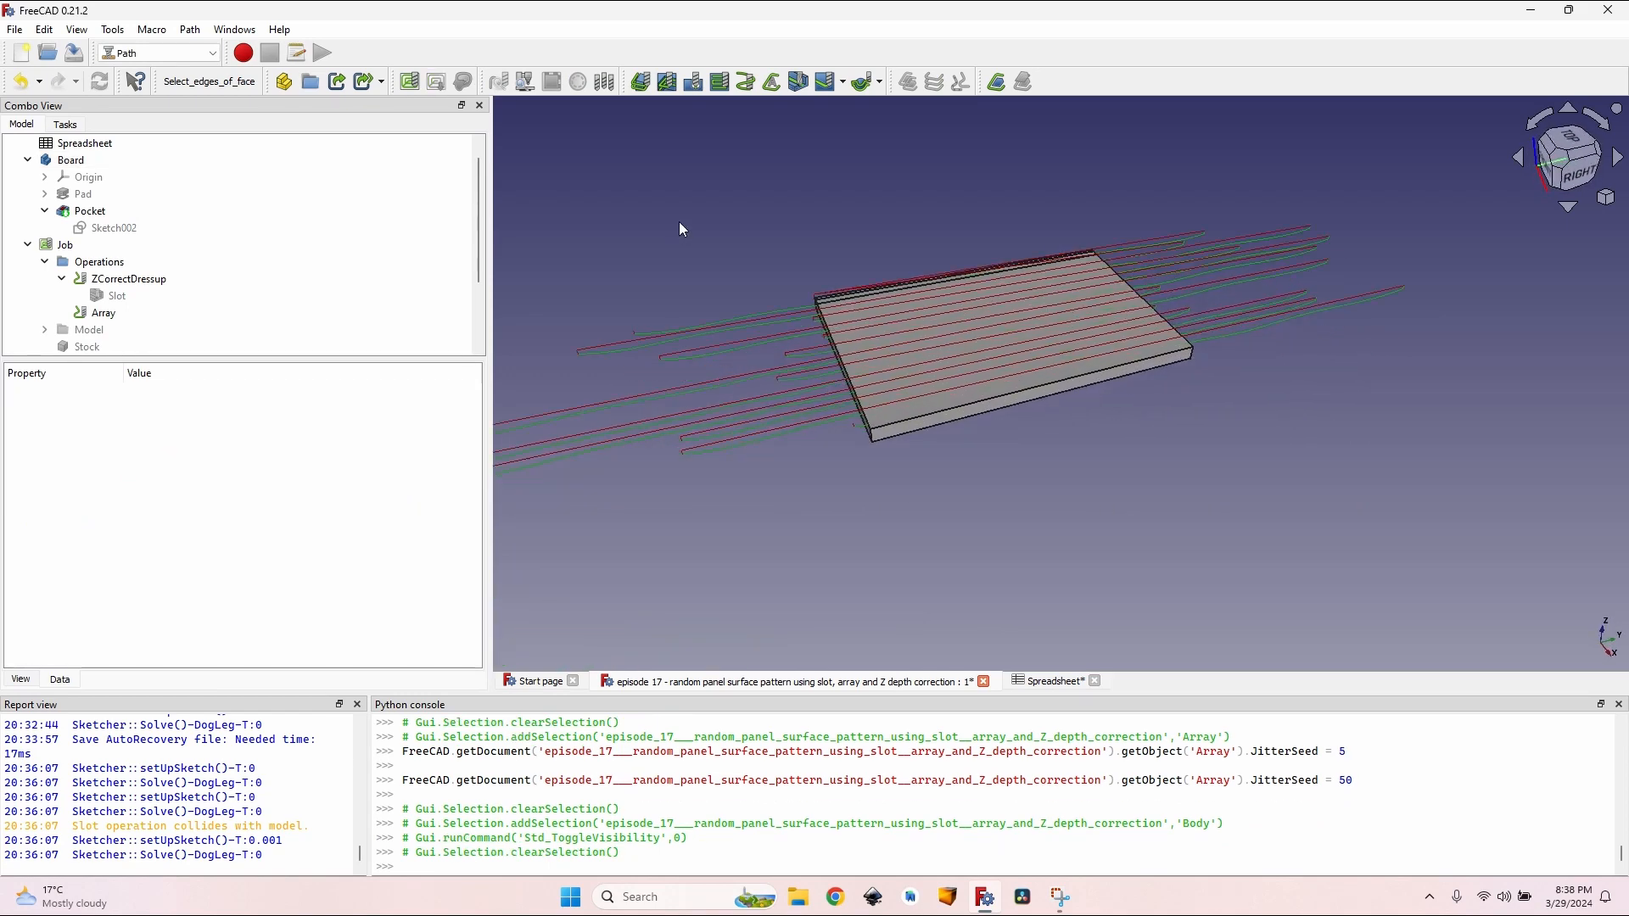
{"action": "middle_click_drag", "start_coordinate": [644, 337], "coordinate": [727, 385]}
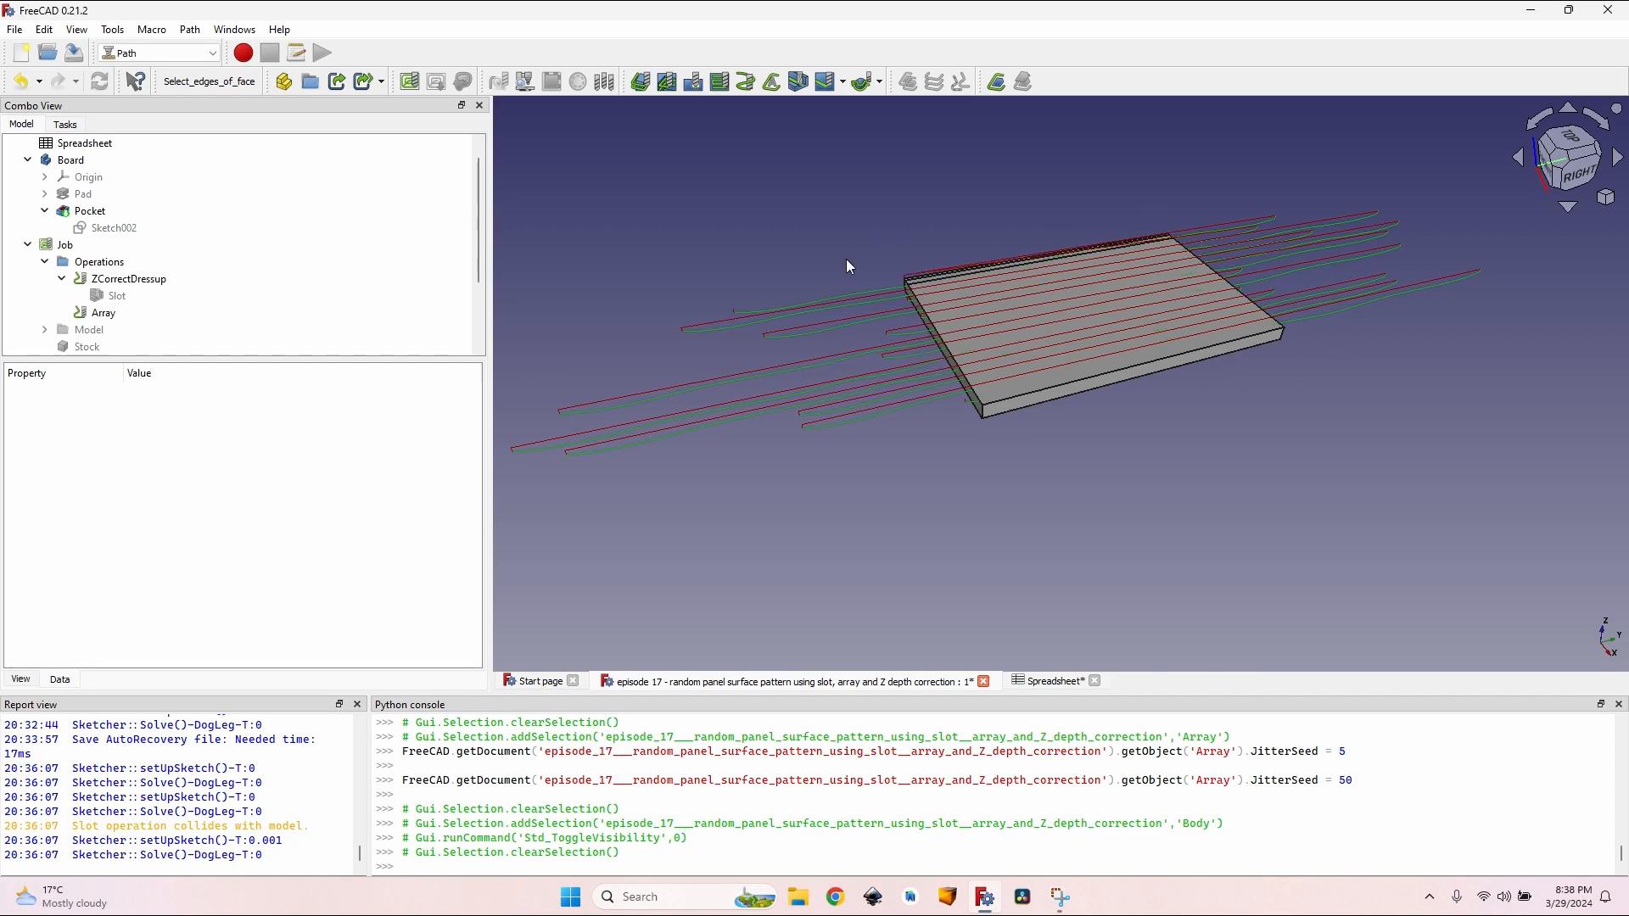
{"action": "scroll", "coordinate": [1298, 317], "scroll_direction": "up", "scroll_amount": 3}
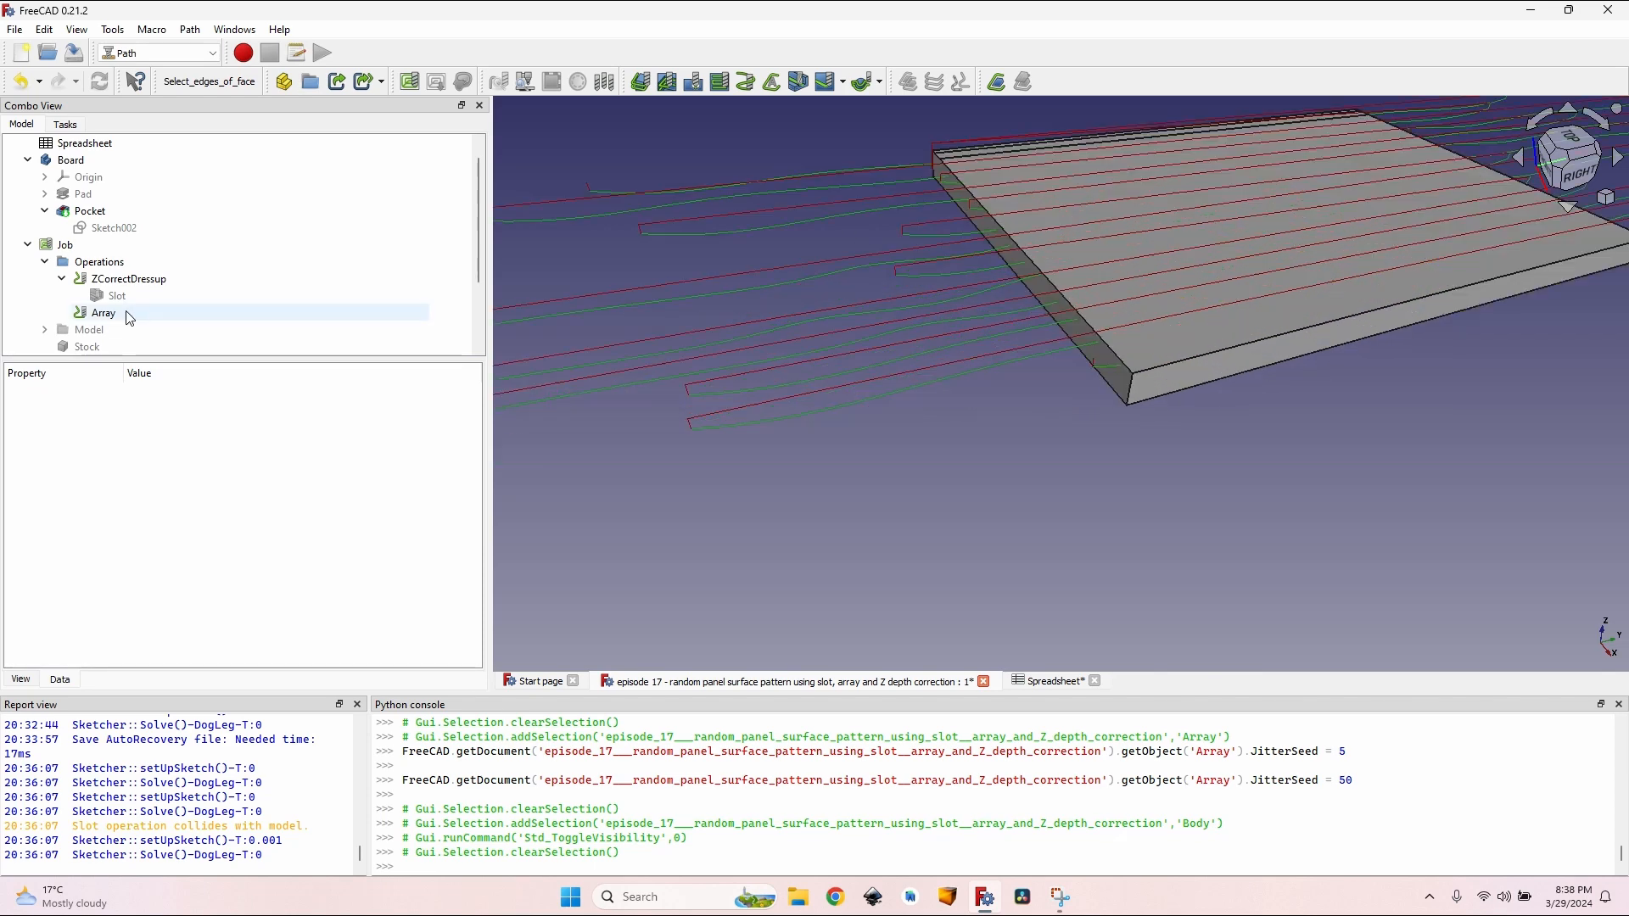
Step: Try to apply a Boundary dressup to the Array operation with the default bounding box extensions
{"action": "left_click", "coordinate": [126, 313]}
{"action": "left_click", "coordinate": [190, 29]}
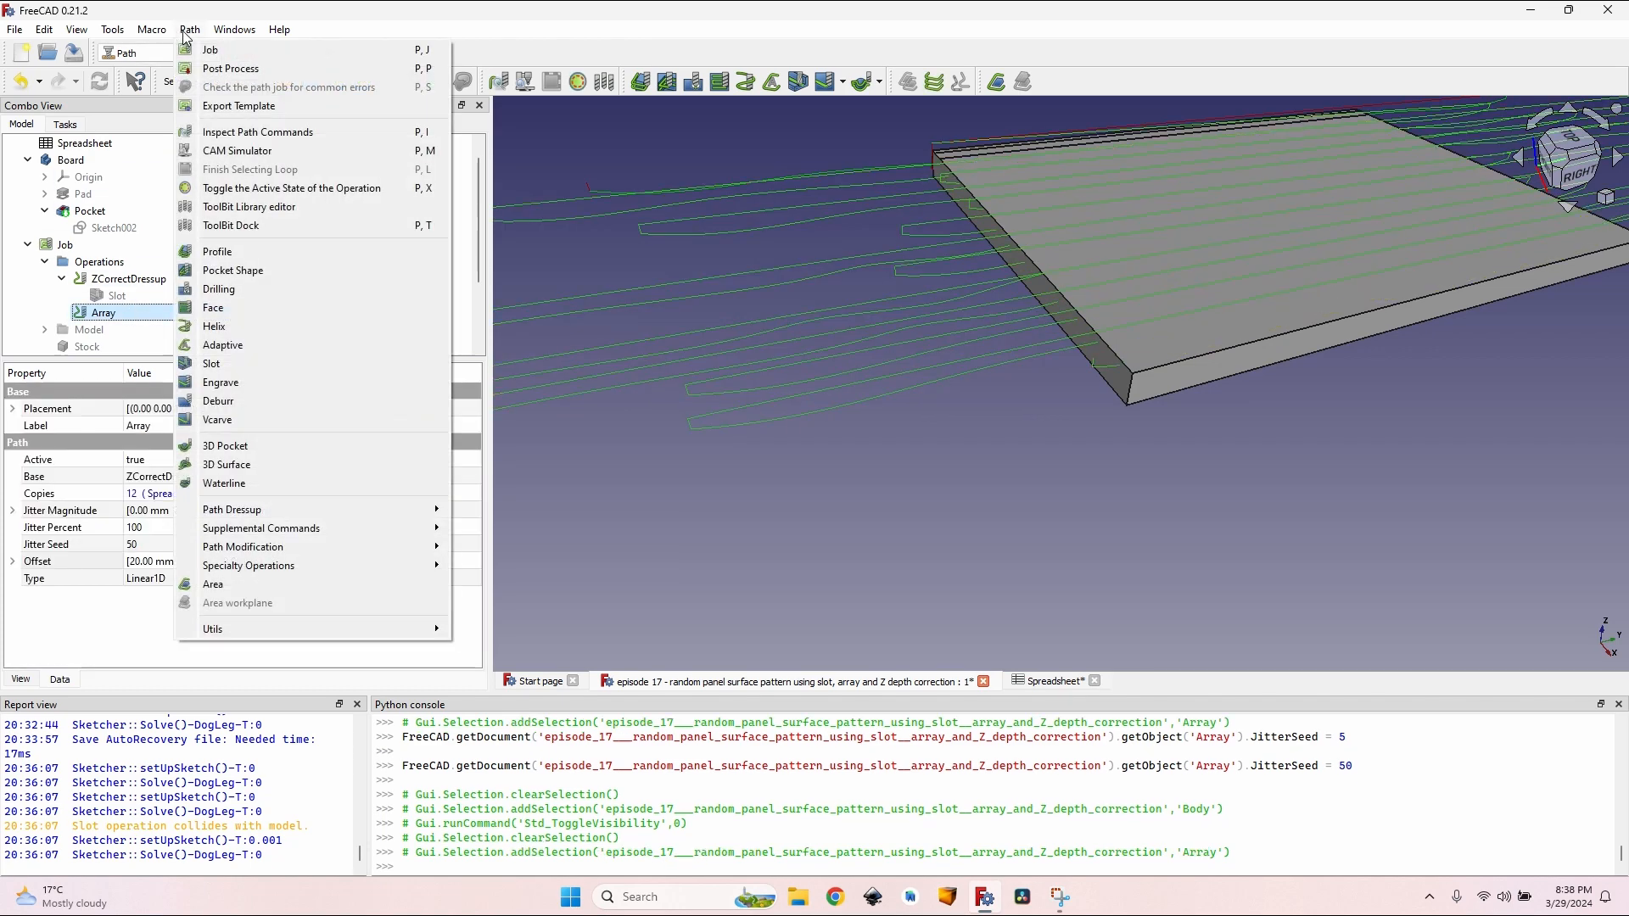
{"action": "mouse_move", "coordinate": [320, 509]}
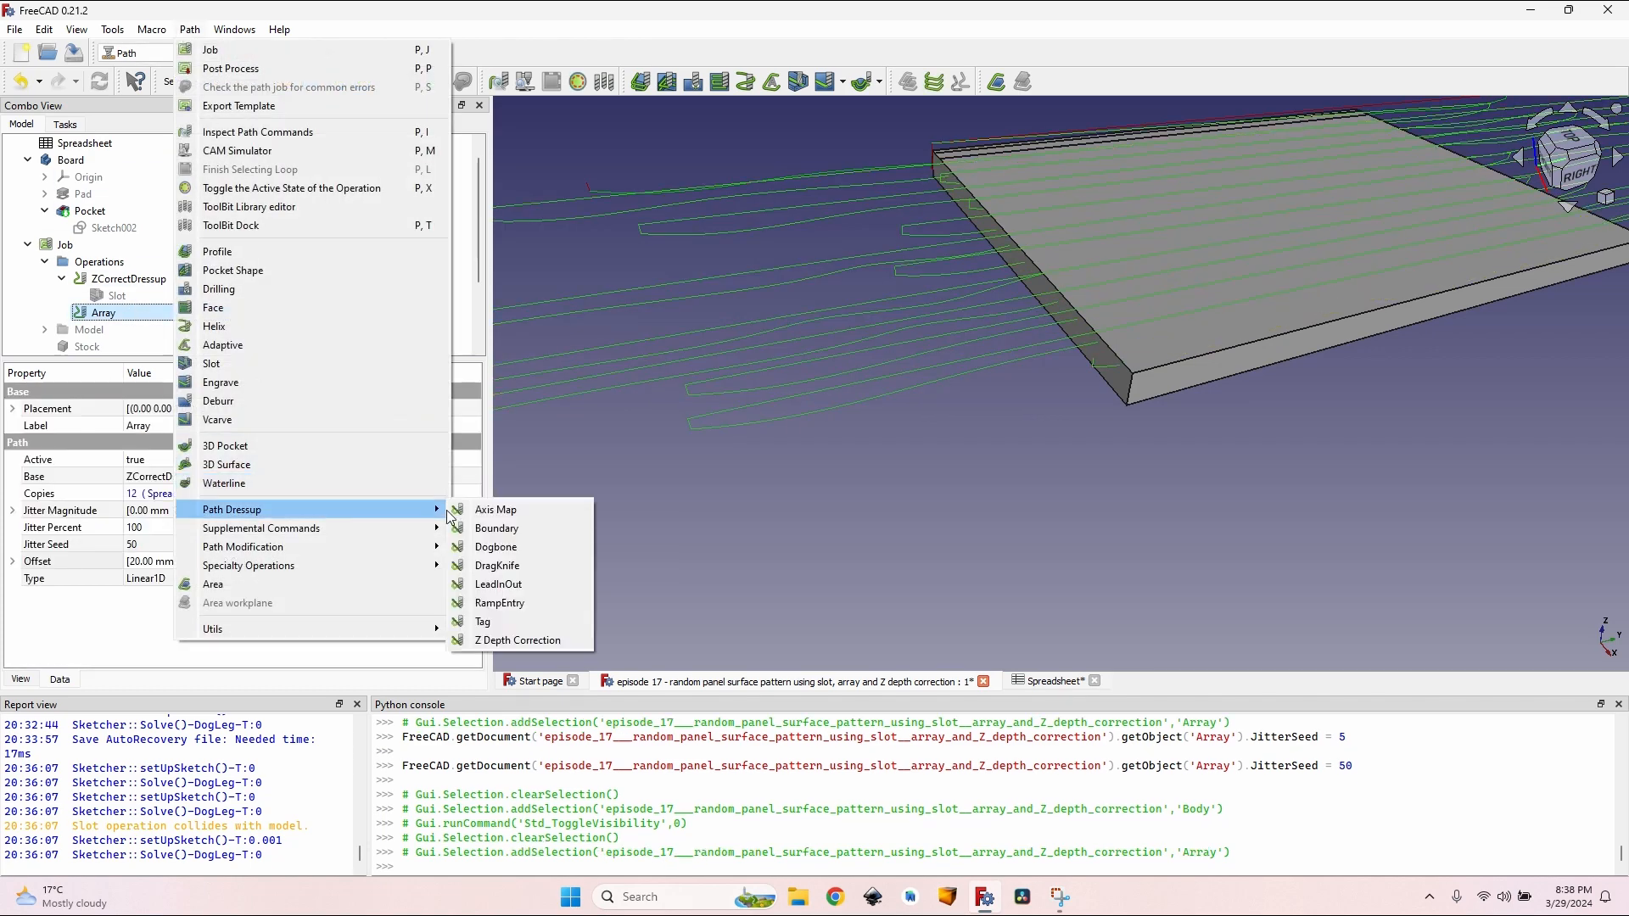
{"action": "left_click", "coordinate": [532, 532]}
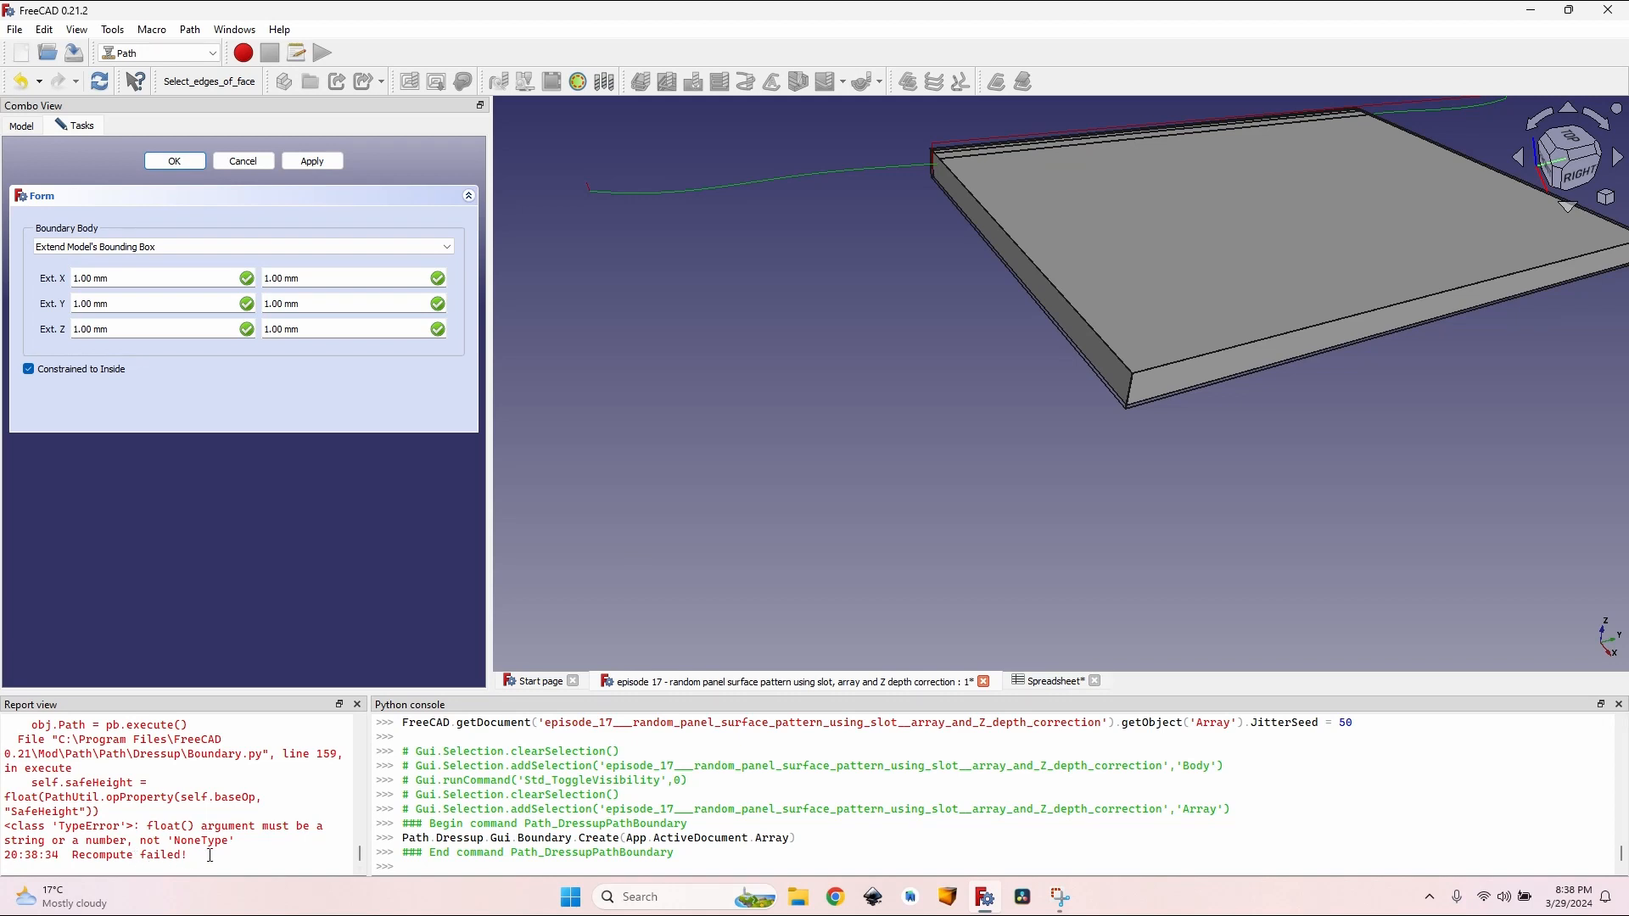
{"action": "left_click_drag", "start_coordinate": [210, 855], "coordinate": [277, 855]}
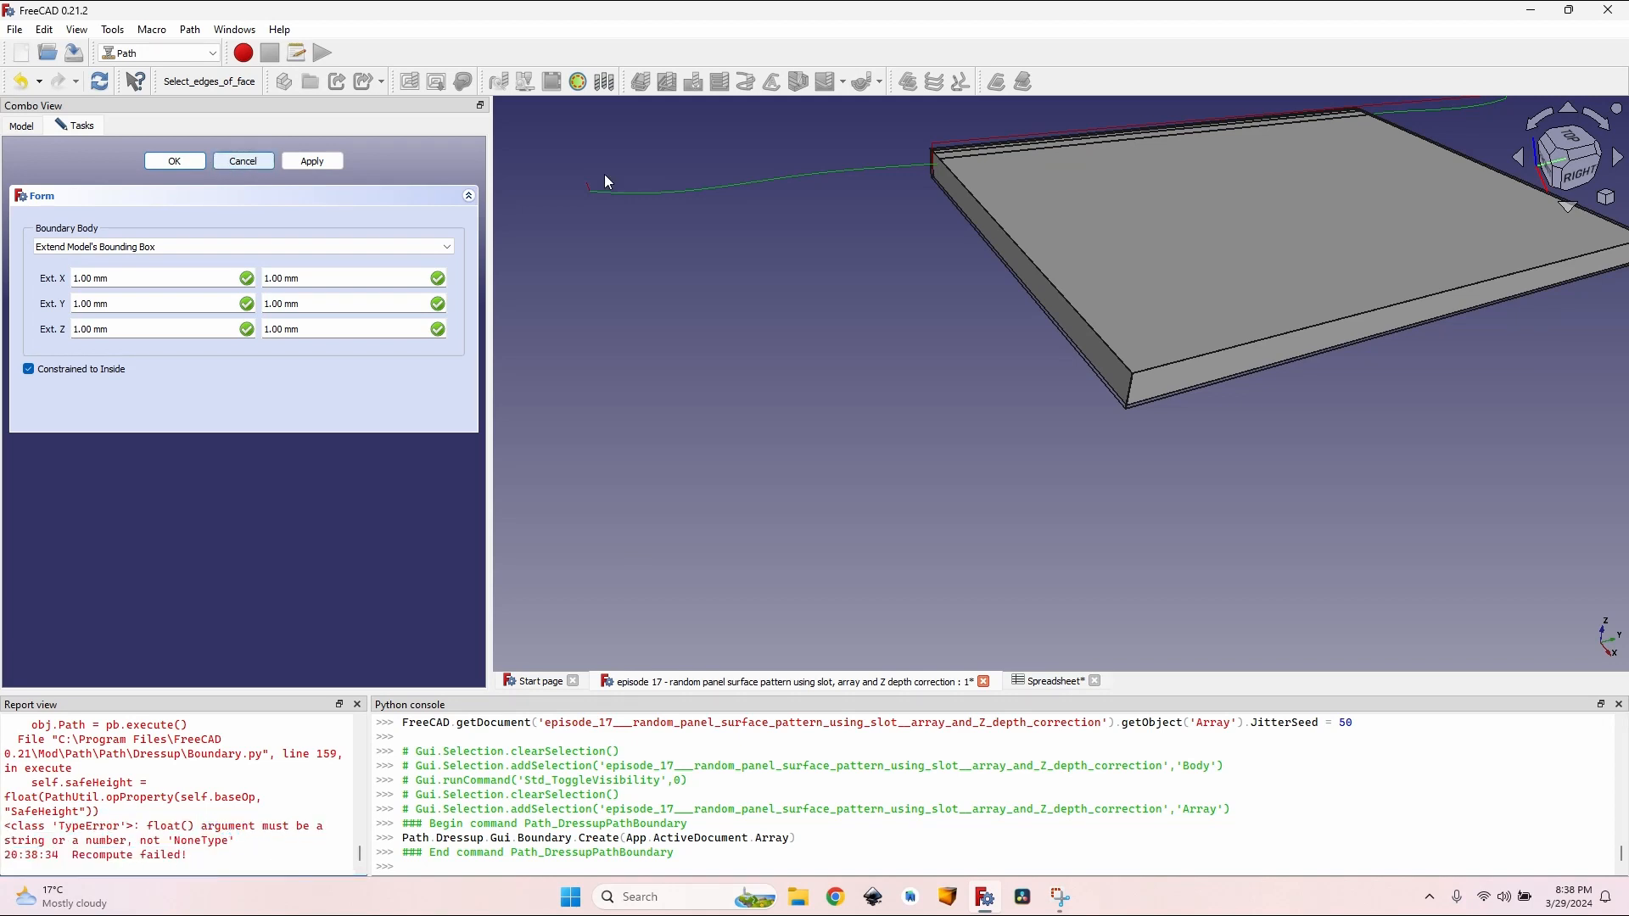
{"action": "left_click", "coordinate": [242, 161]}
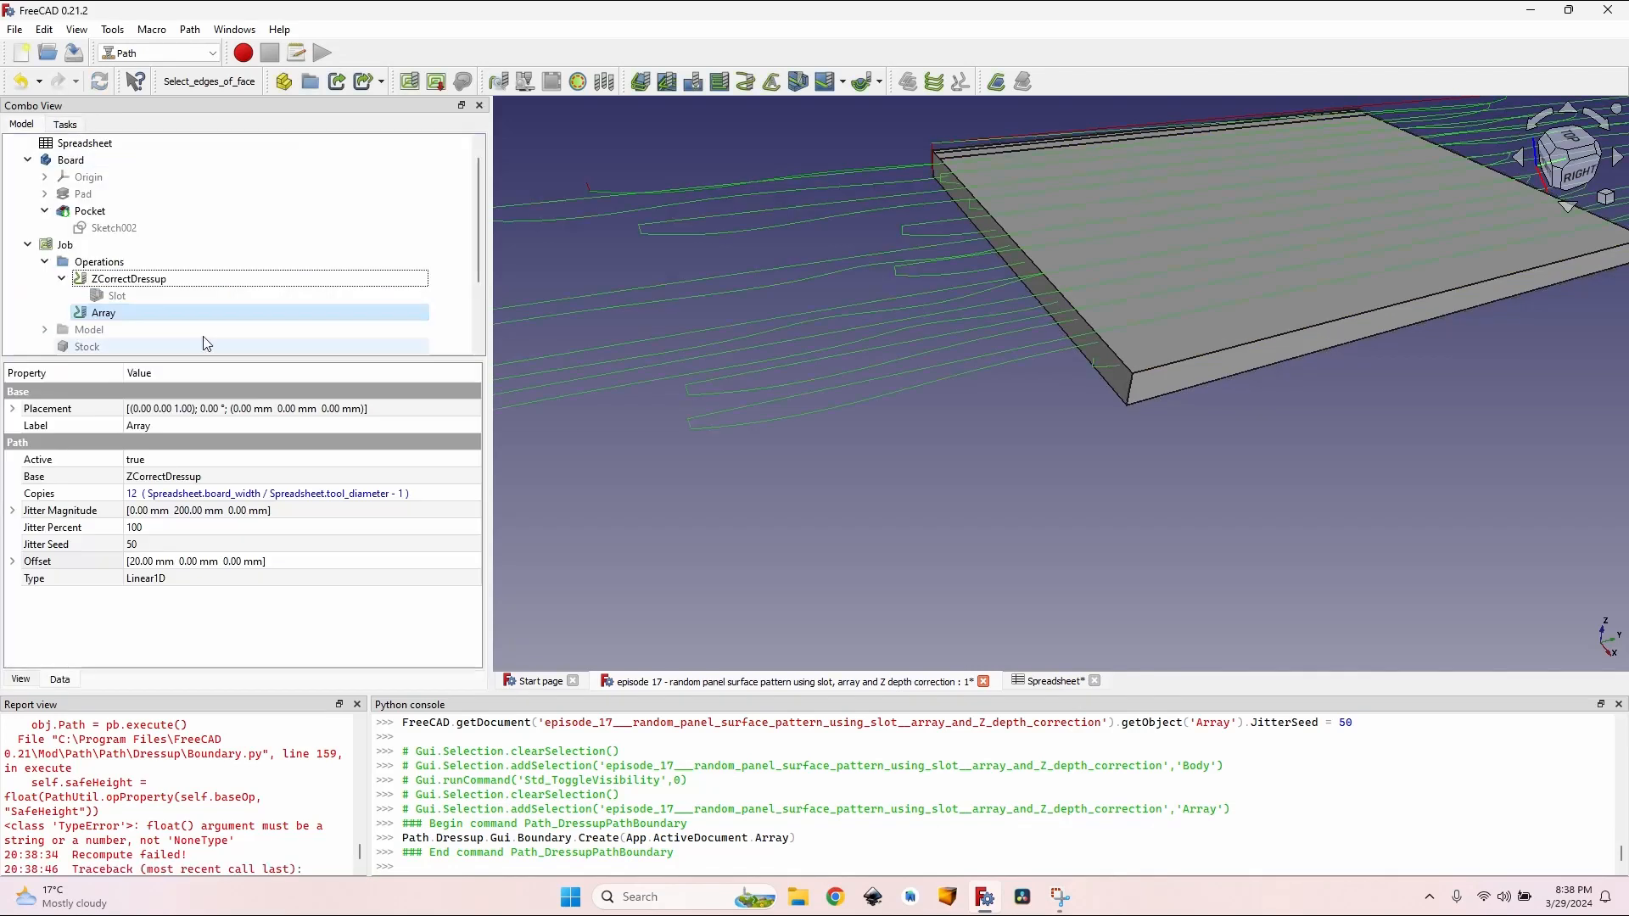
Step: Read the Boundary dressup error messages in the report log and clear the log
{"action": "left_click", "coordinate": [115, 314]}
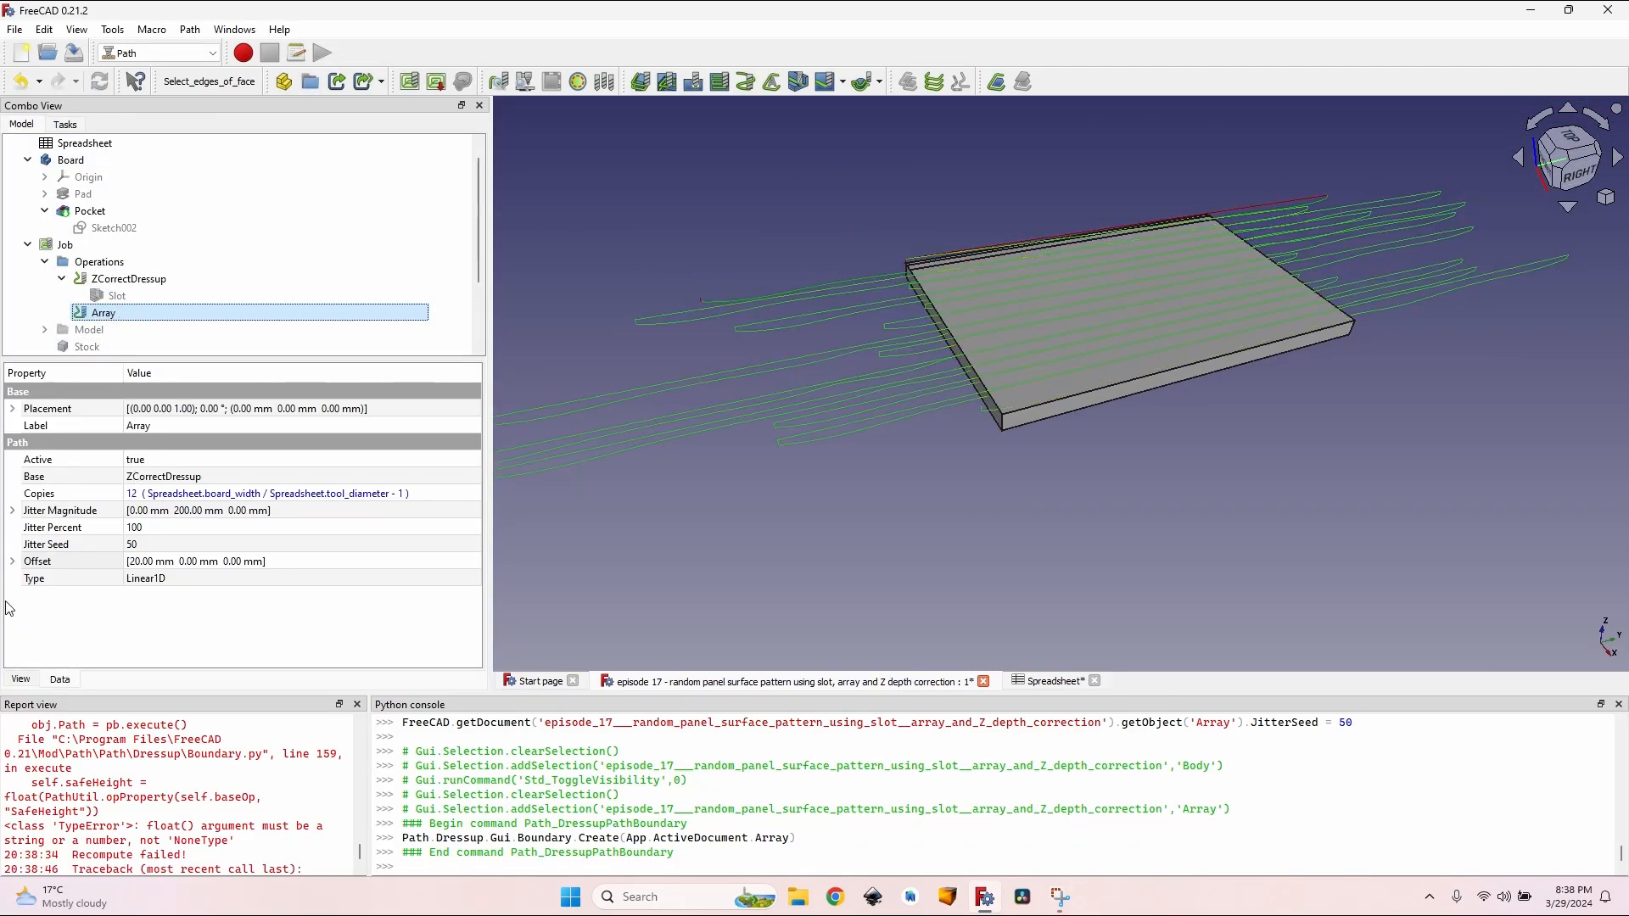
{"action": "left_click", "coordinate": [190, 29]}
{"action": "mouse_move", "coordinate": [394, 509]}
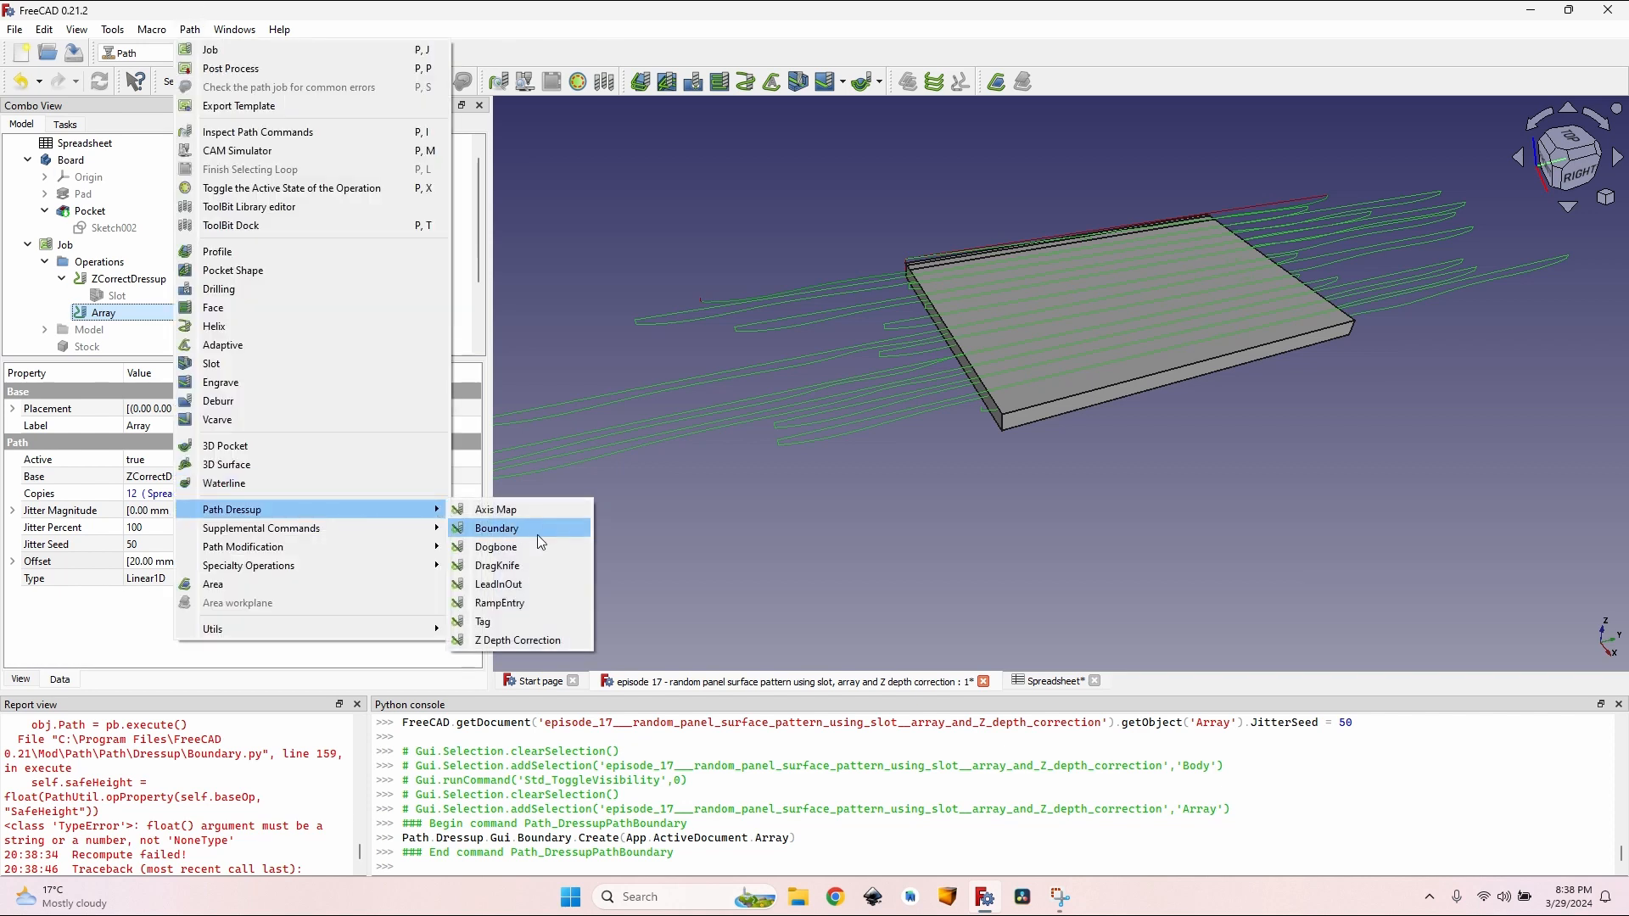
{"action": "left_click", "coordinate": [137, 629]}
{"action": "scroll", "coordinate": [173, 755], "scroll_direction": "down", "scroll_amount": 4}
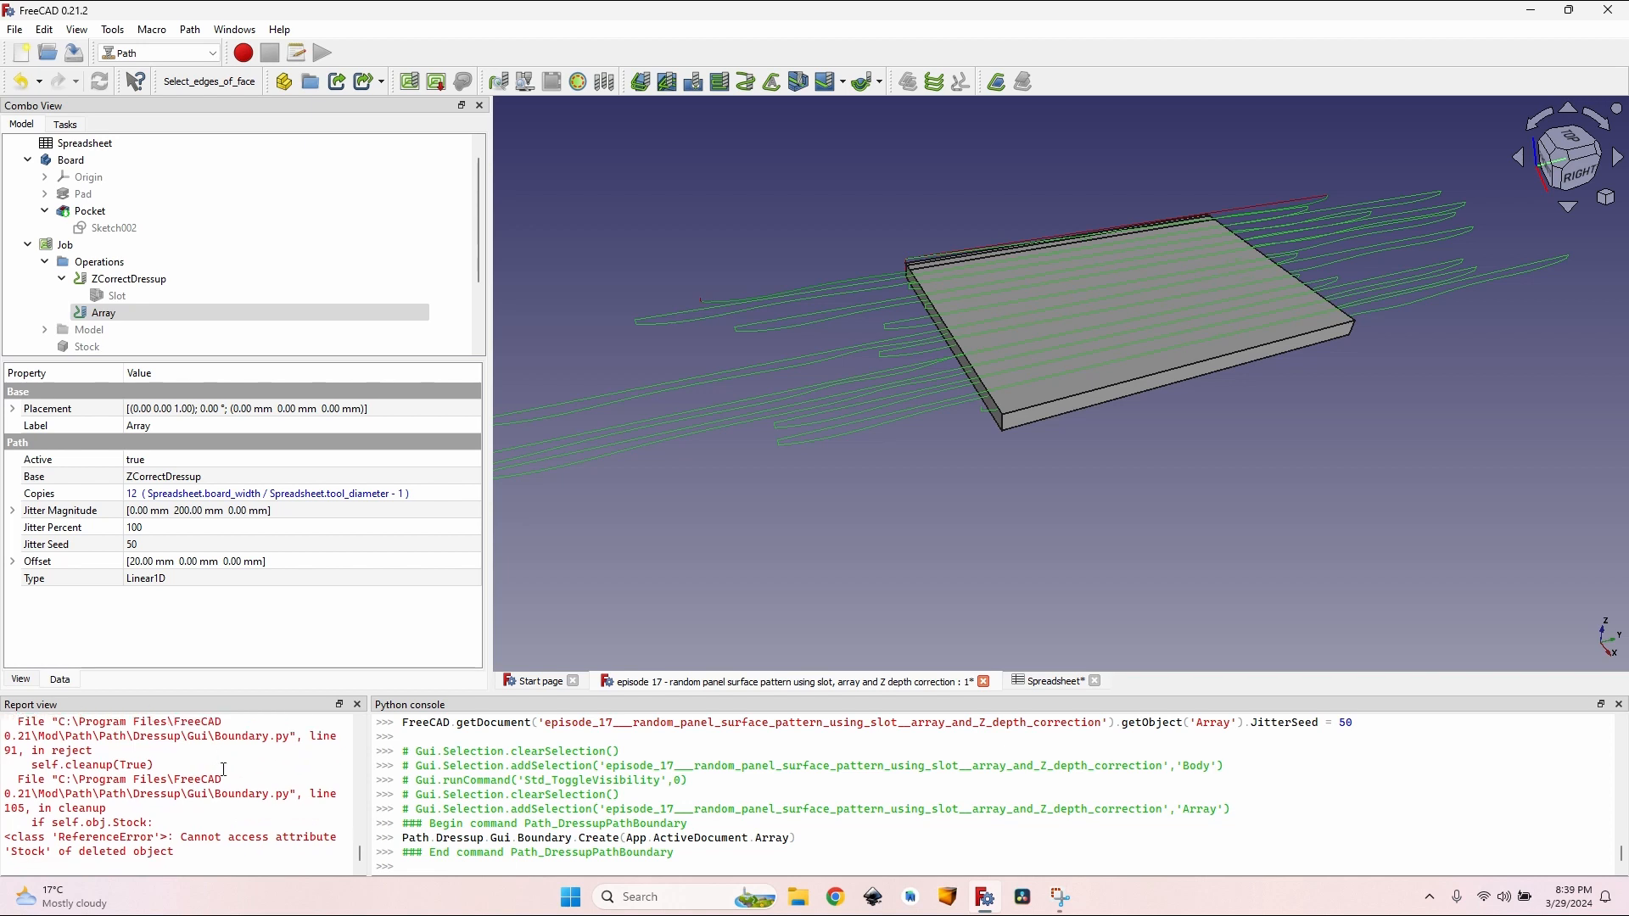
{"action": "right_click", "coordinate": [158, 686]}
{"action": "left_click", "coordinate": [204, 767]}
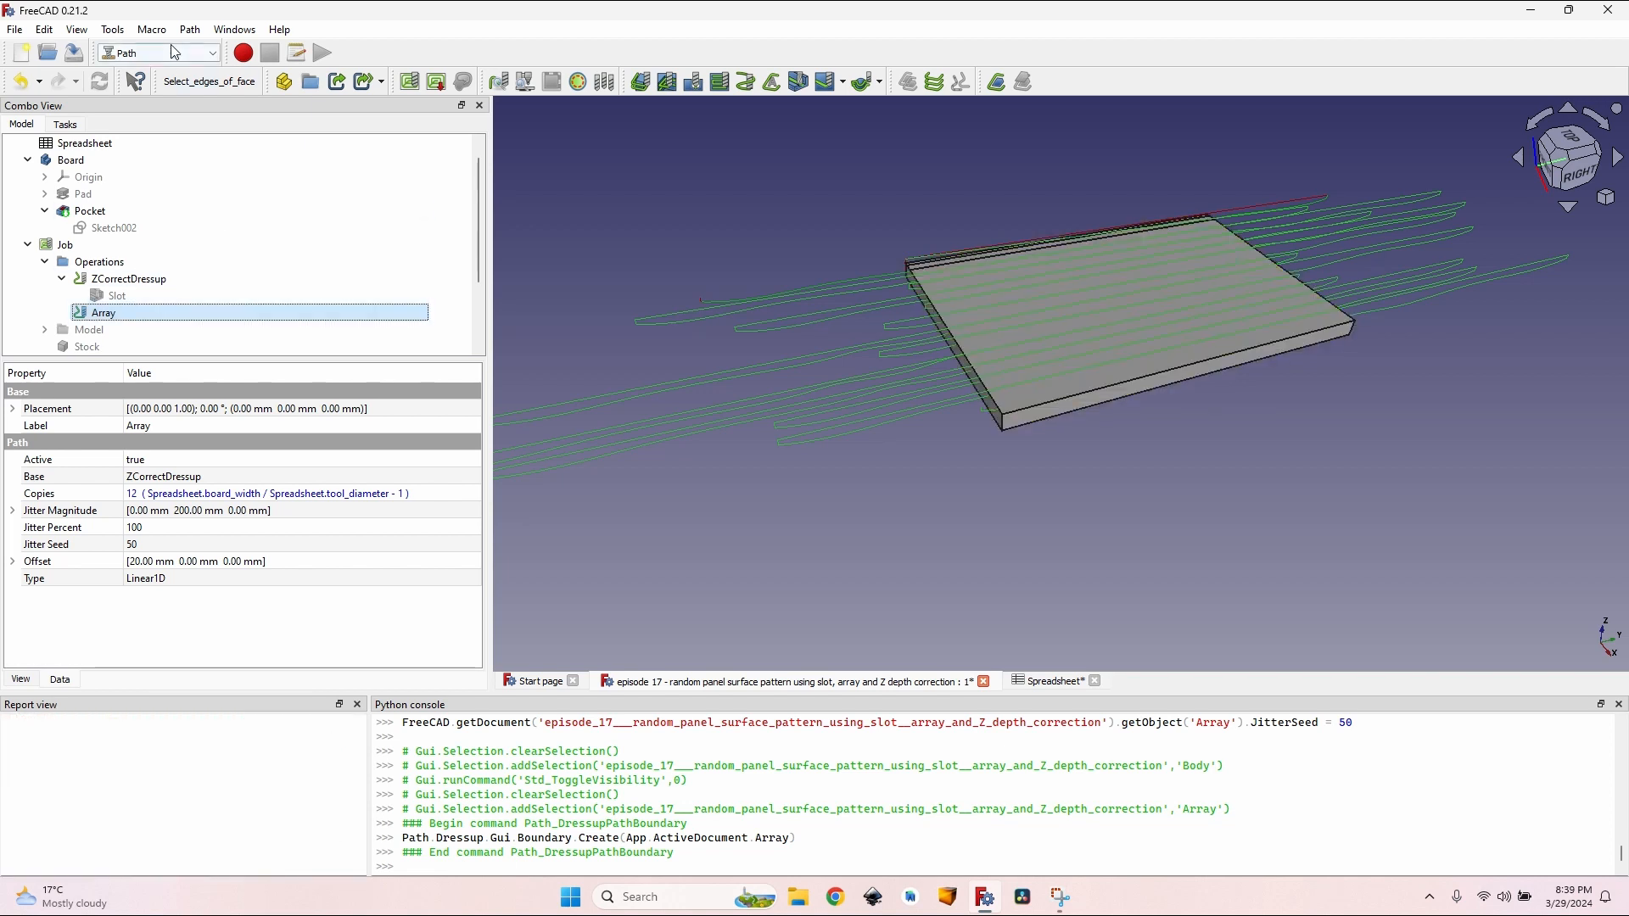
Step: Run the Add_Safe_and_Clearance_to_Array.FCMacro macro on the selected Array operation
{"action": "left_click", "coordinate": [154, 30]}
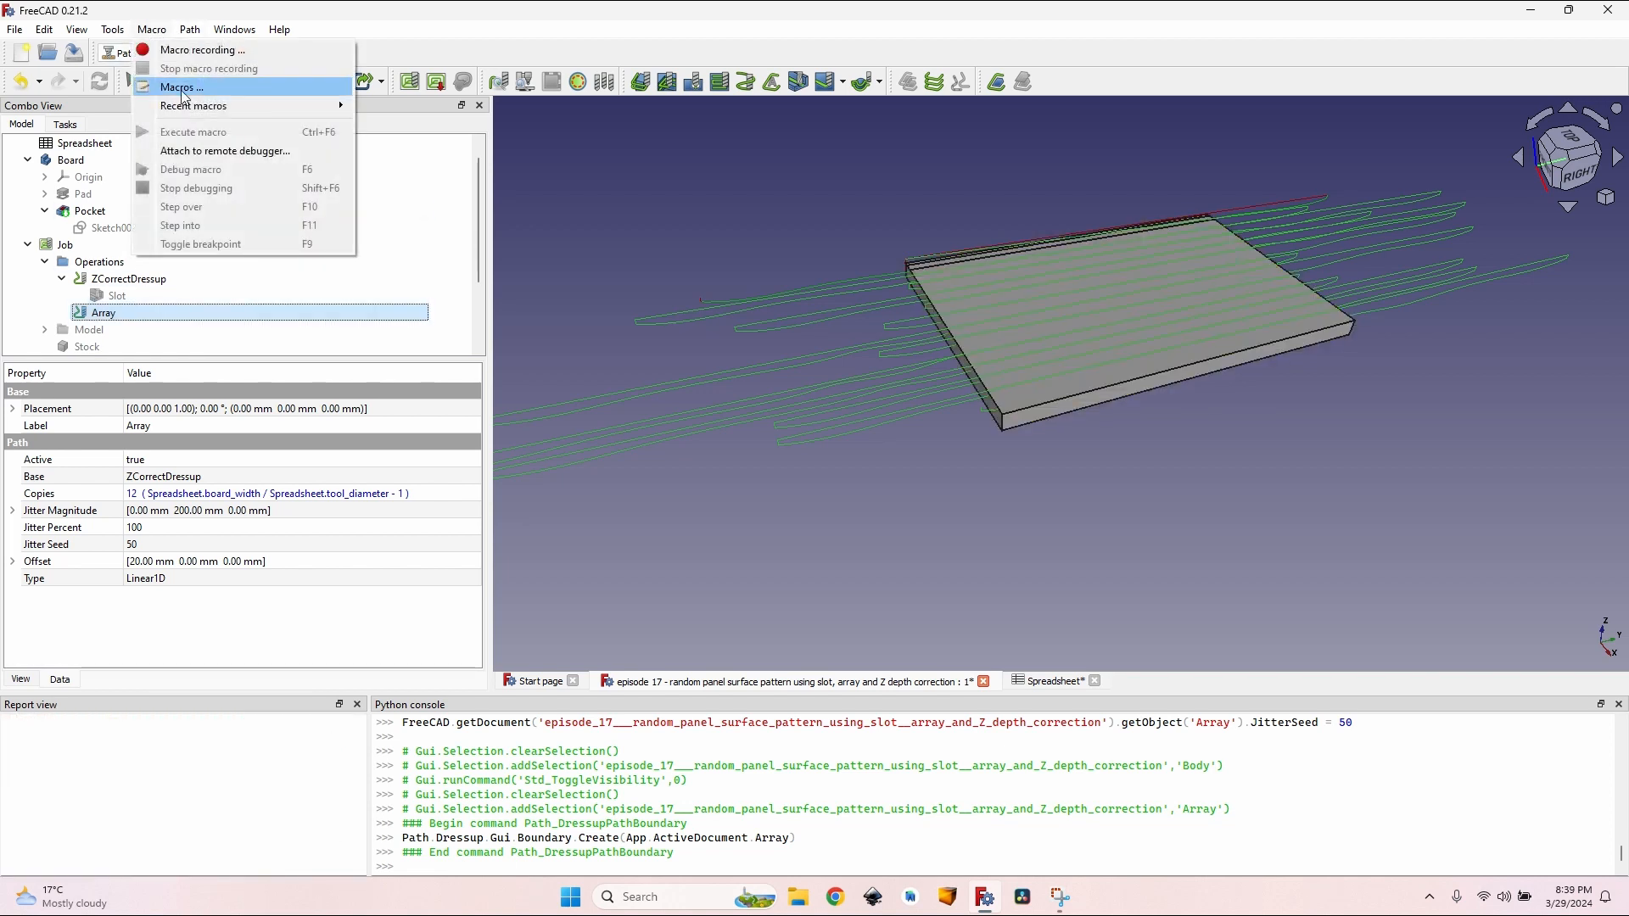
{"action": "mouse_move", "coordinate": [234, 103]}
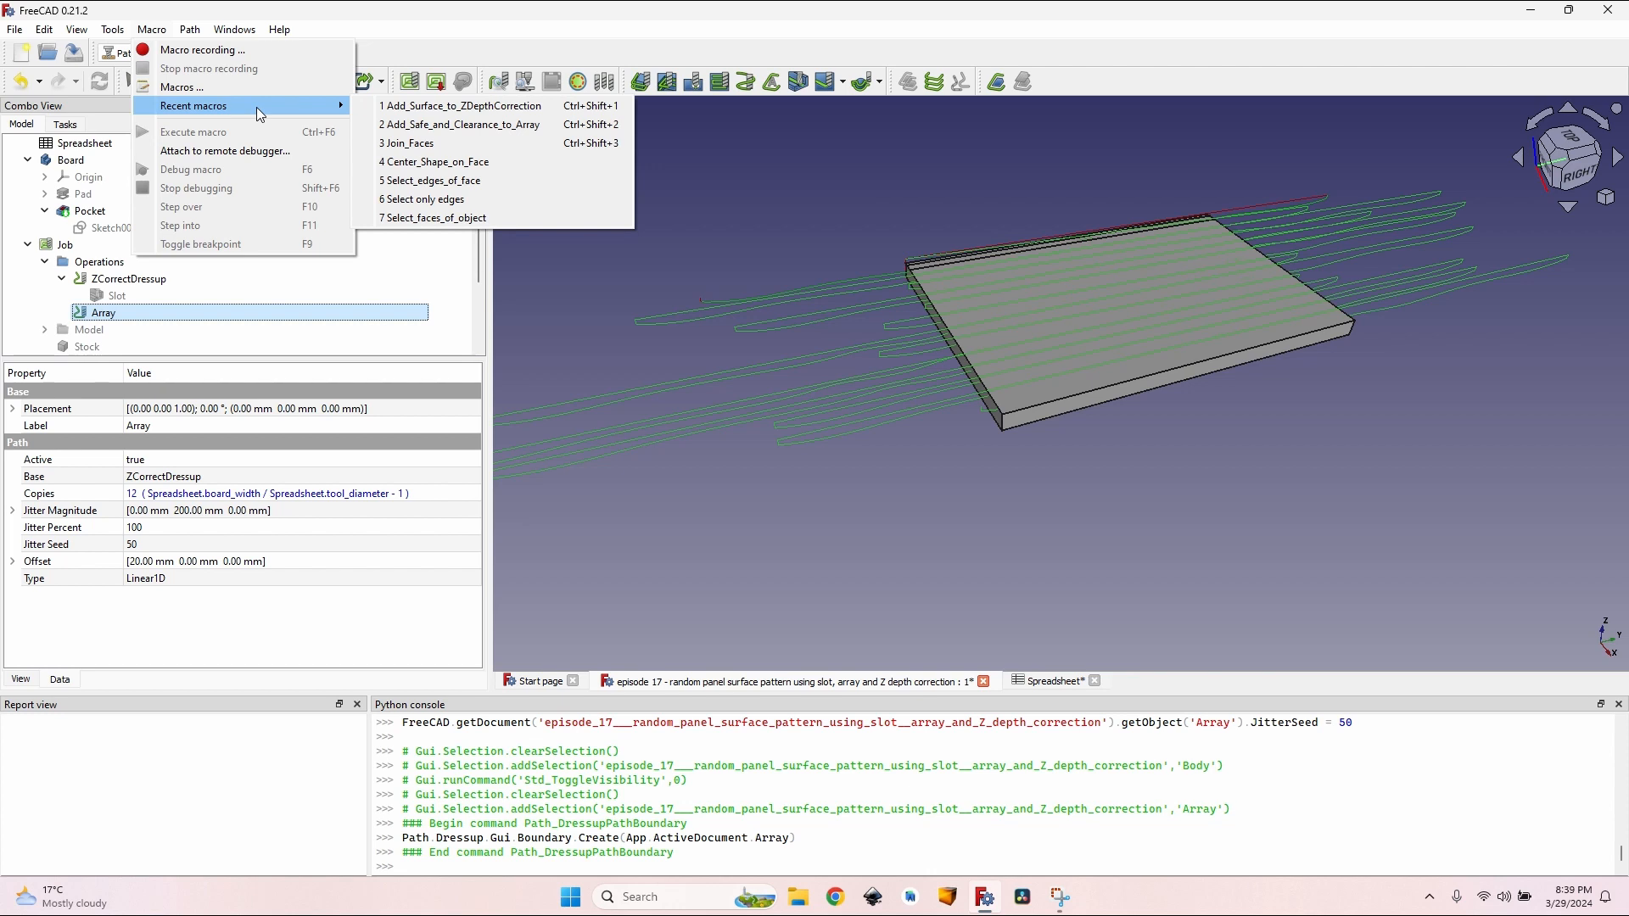
{"action": "left_click", "coordinate": [200, 88]}
{"action": "left_click", "coordinate": [632, 336]}
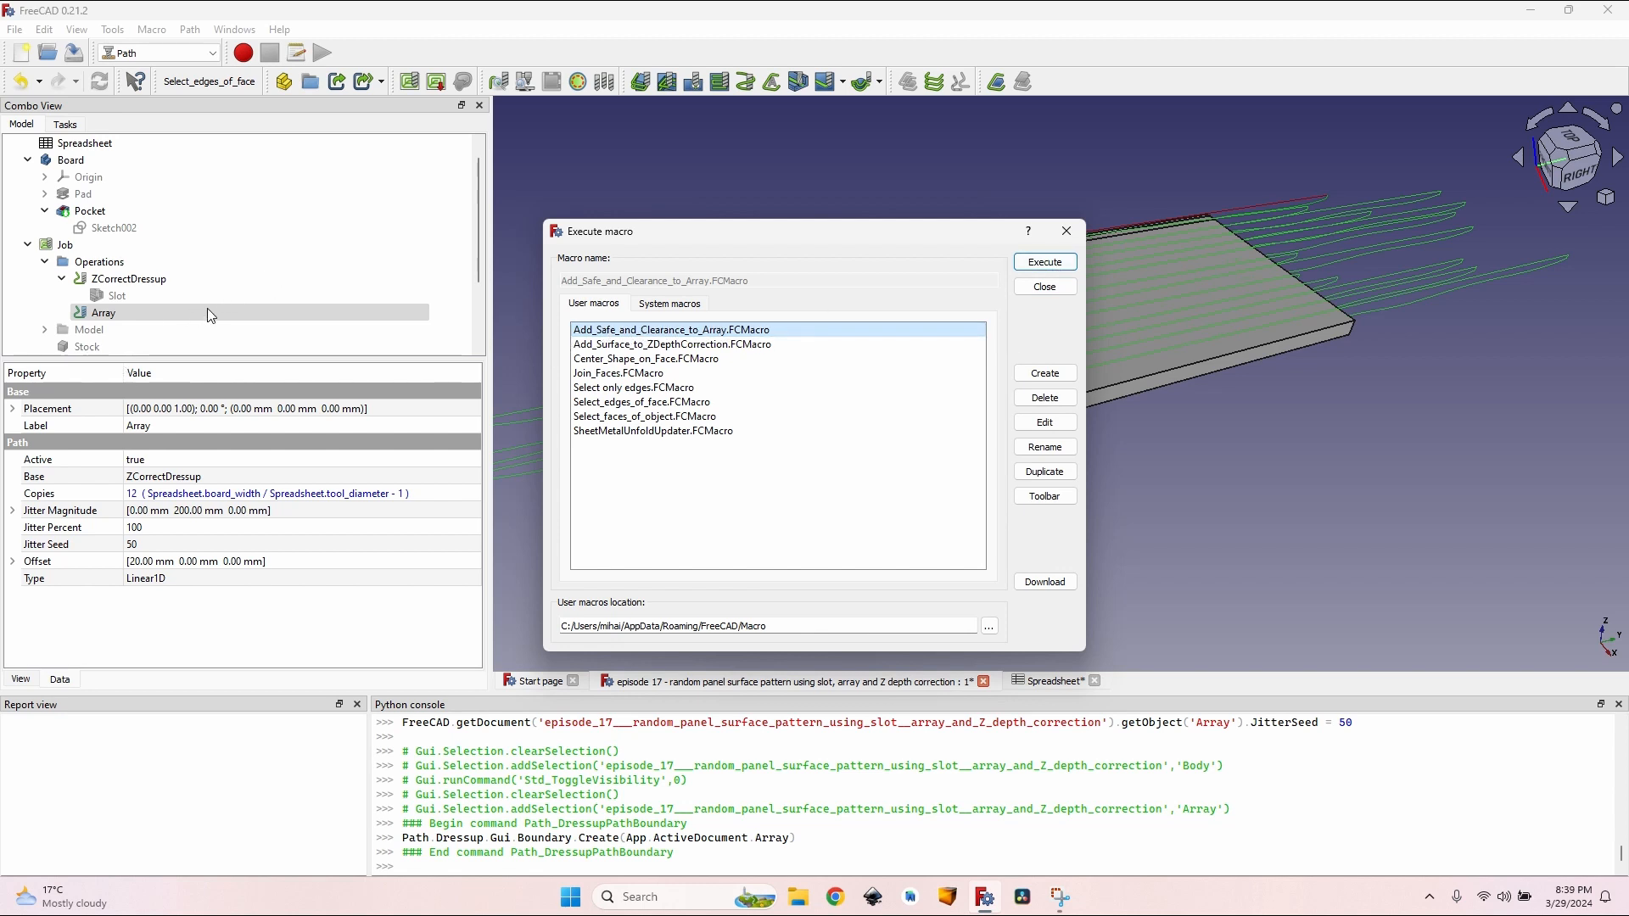
{"action": "left_click", "coordinate": [1037, 265]}
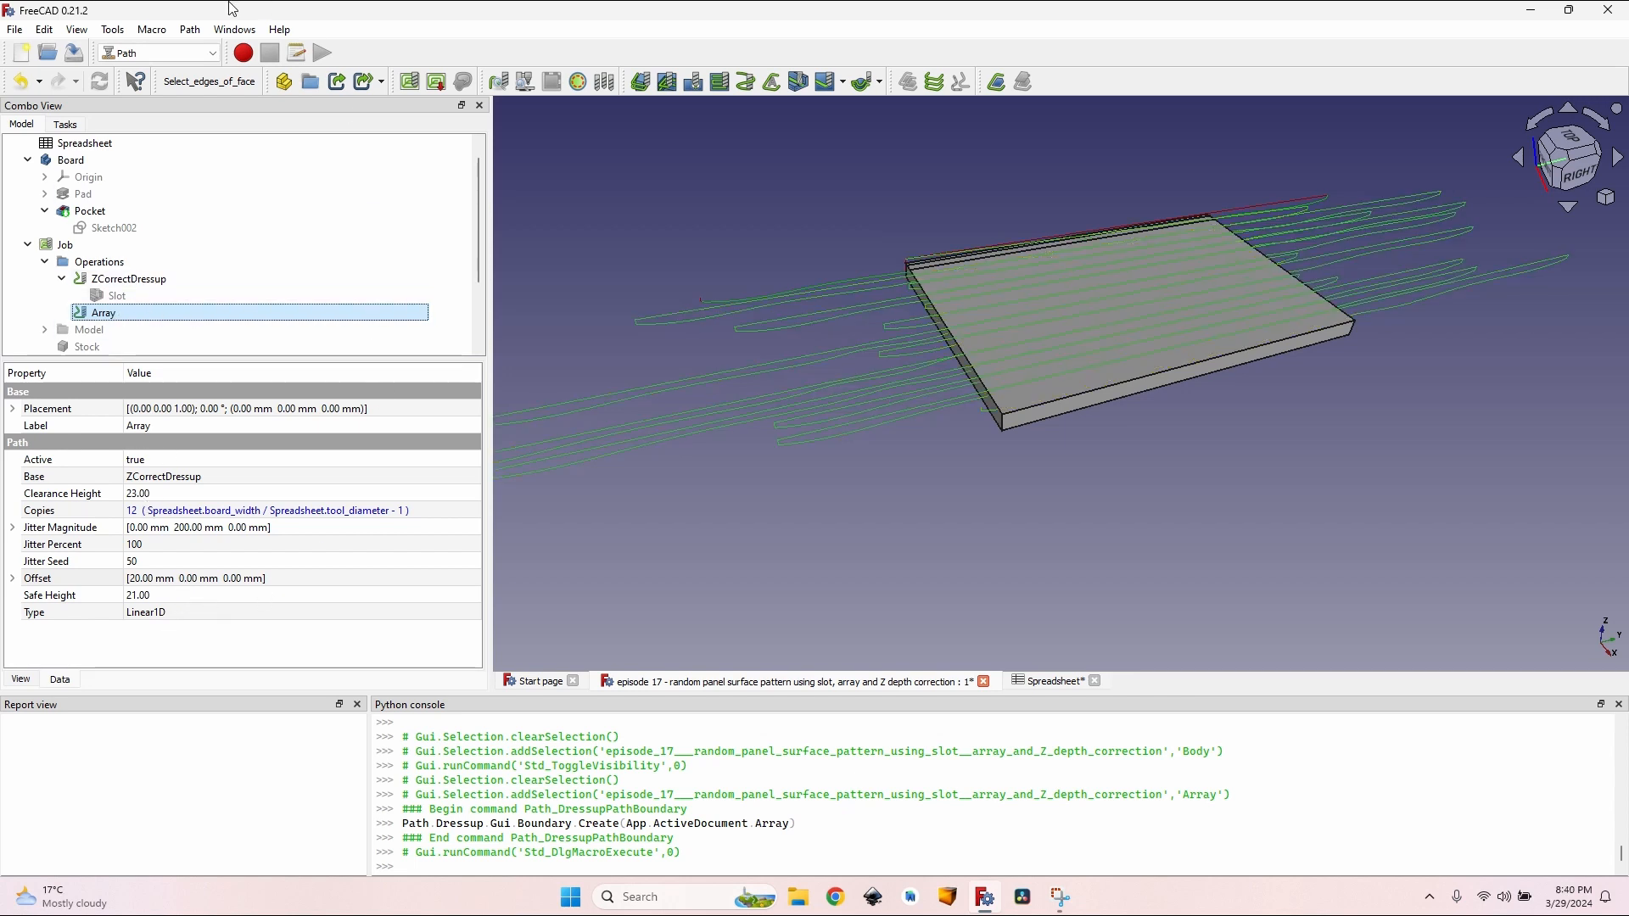
Step: Apply a Boundary dressup to the Array, based on the model's extended bounding box and constrained to inside
{"action": "left_click", "coordinate": [190, 30]}
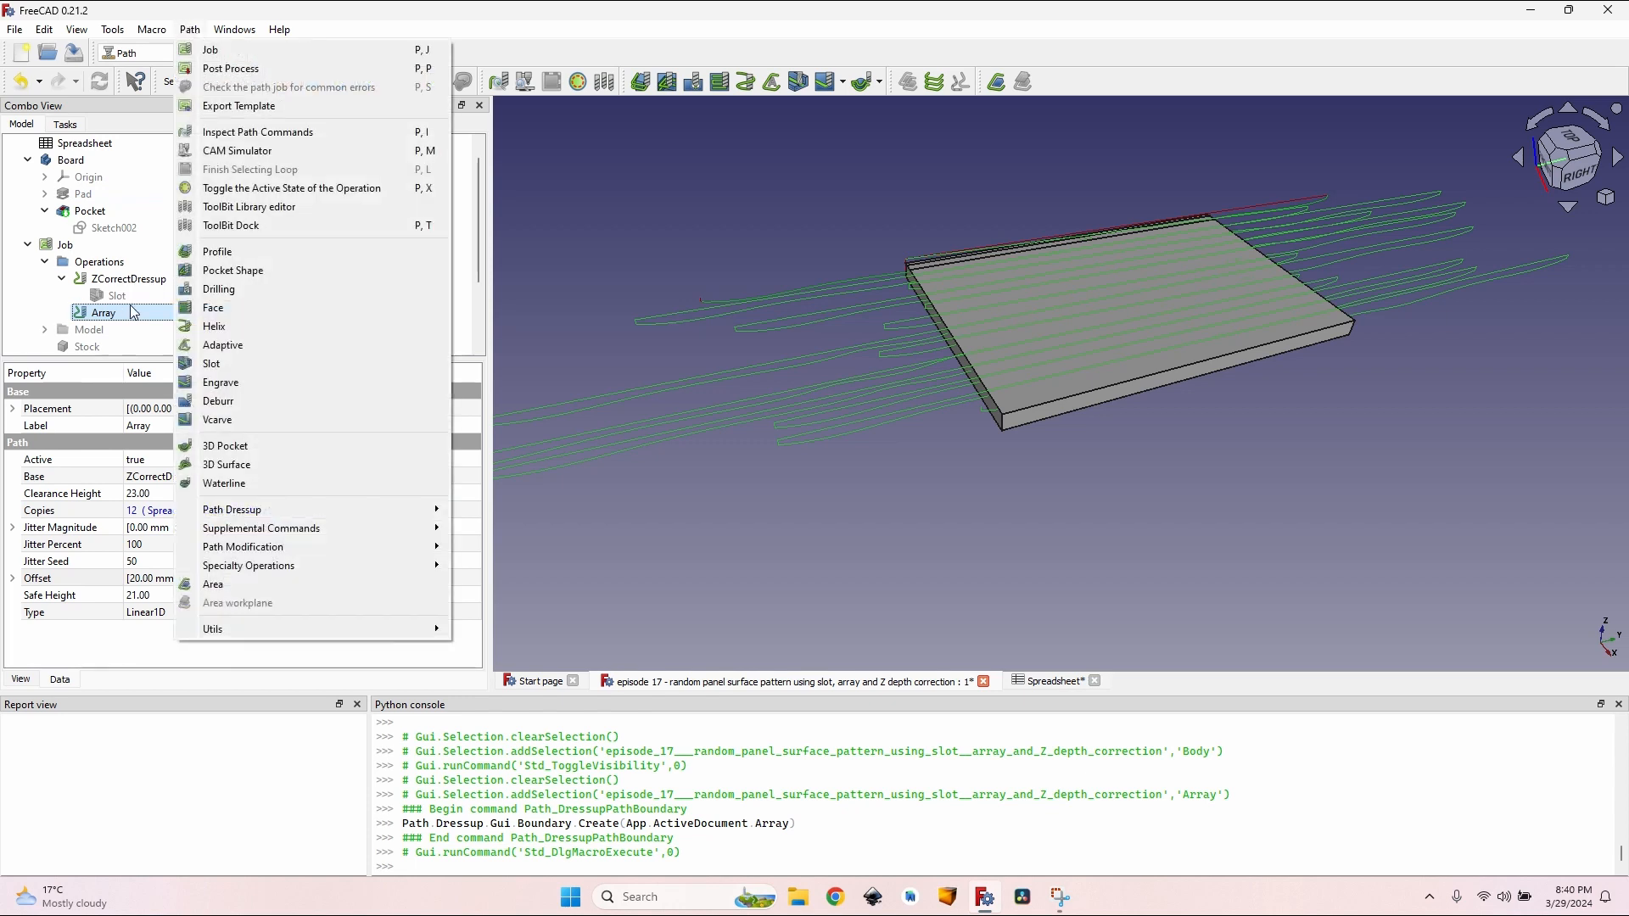
{"action": "mouse_move", "coordinate": [384, 507]}
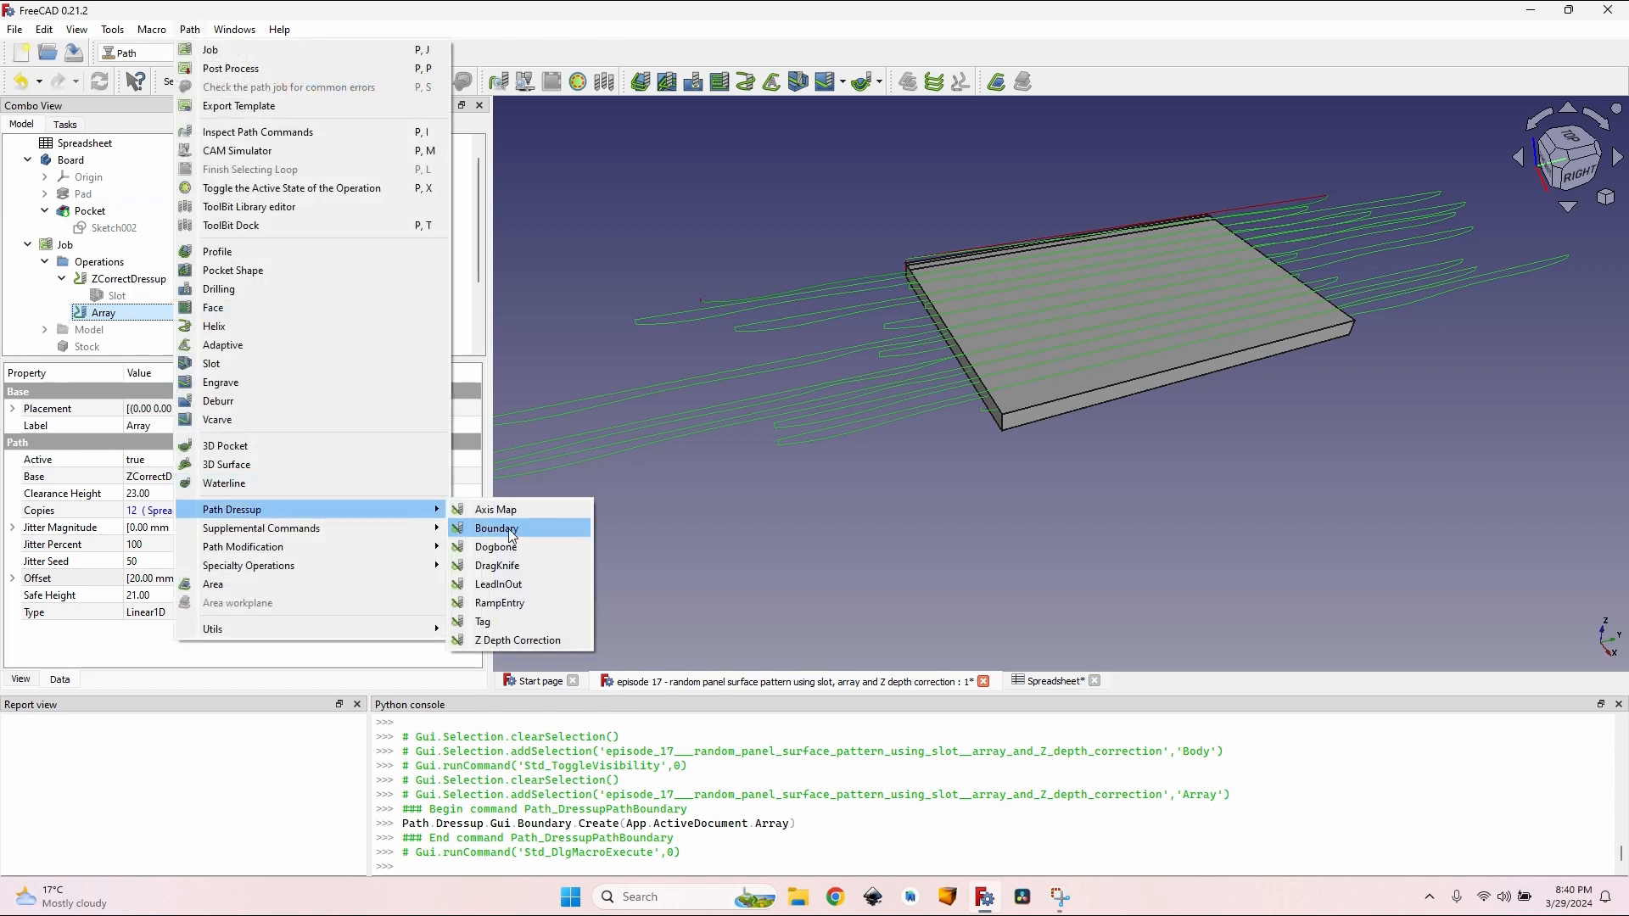
{"action": "left_click", "coordinate": [692, 514]}
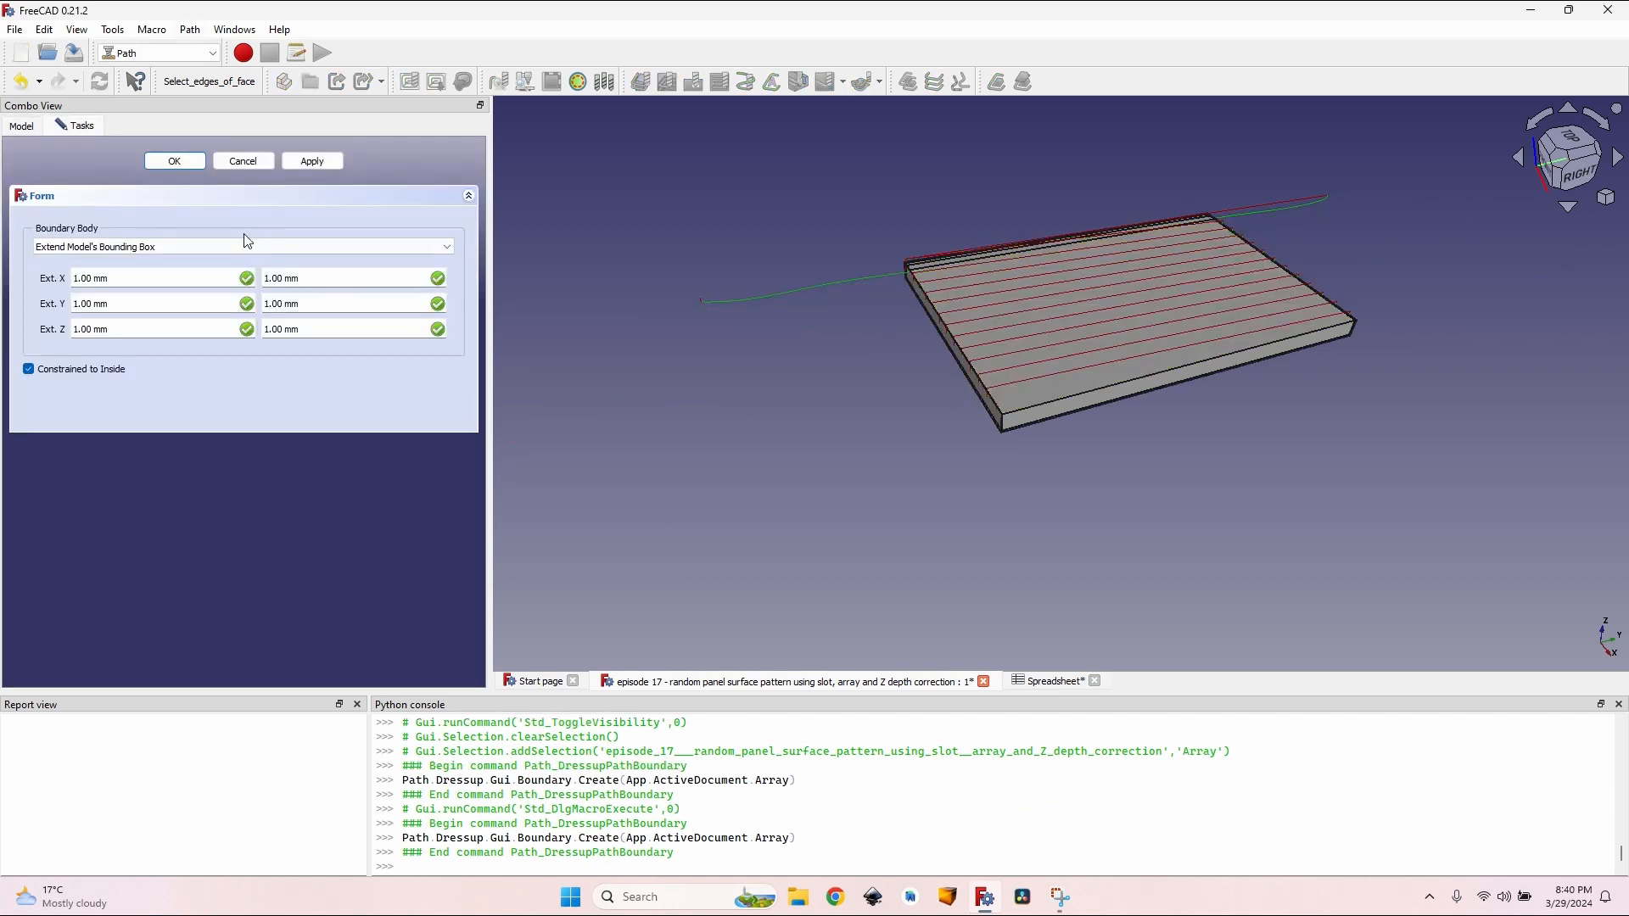
{"action": "scroll", "coordinate": [1239, 527], "scroll_direction": "up", "scroll_amount": 5}
{"action": "scroll", "coordinate": [1056, 405], "scroll_direction": "down", "scroll_amount": 2}
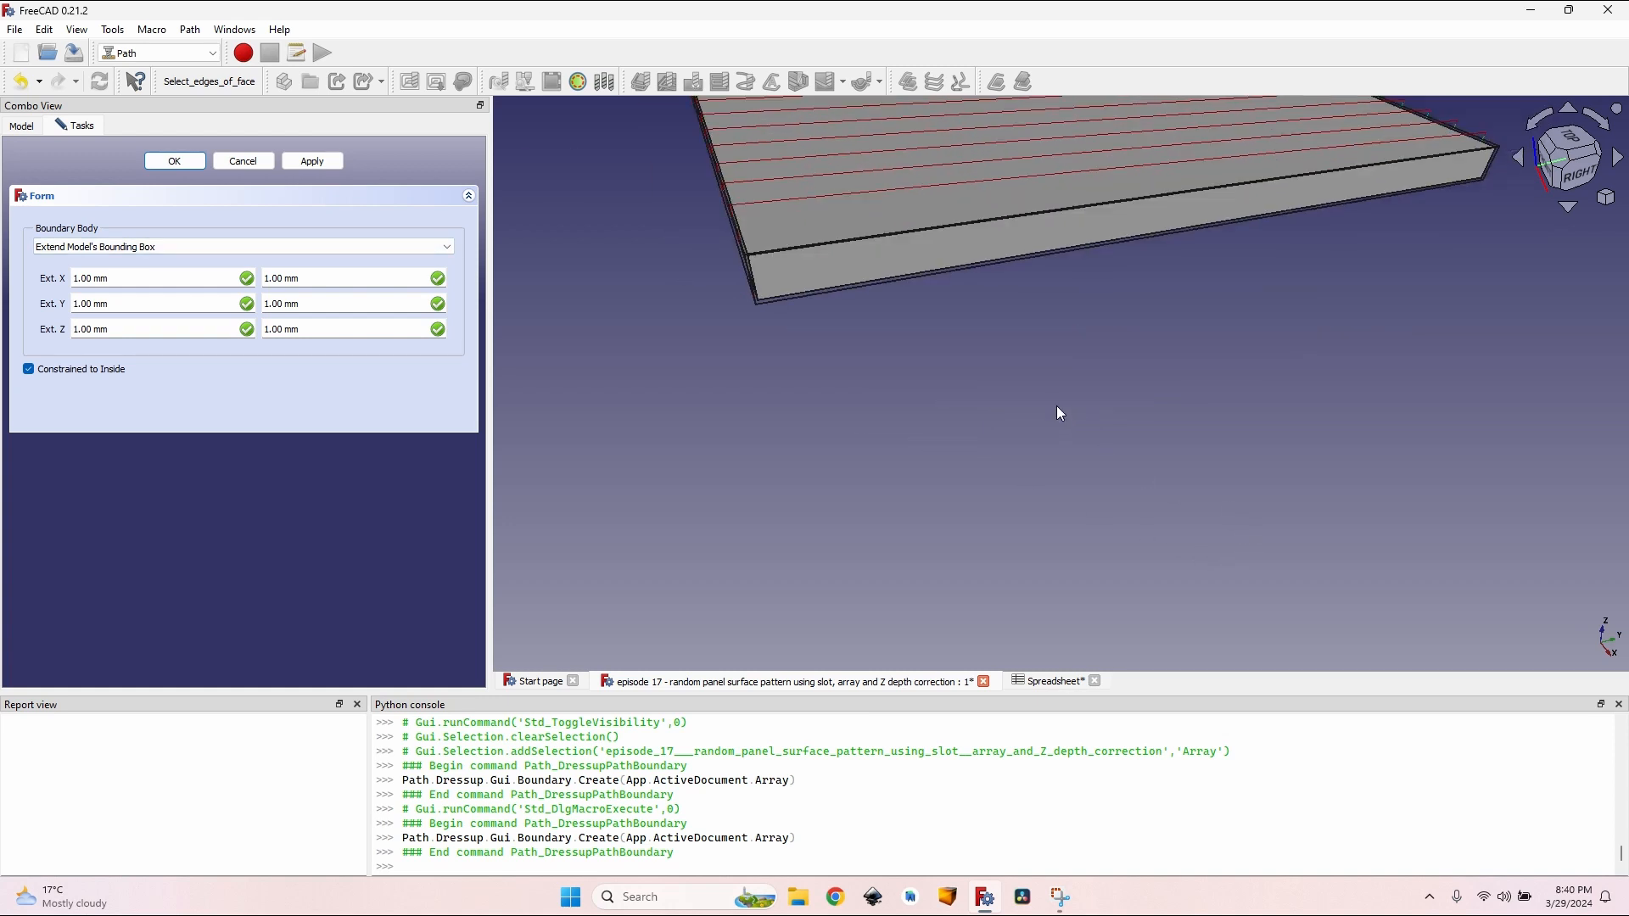
{"action": "middle_click_drag", "start_coordinate": [1019, 369], "coordinate": [1056, 454]}
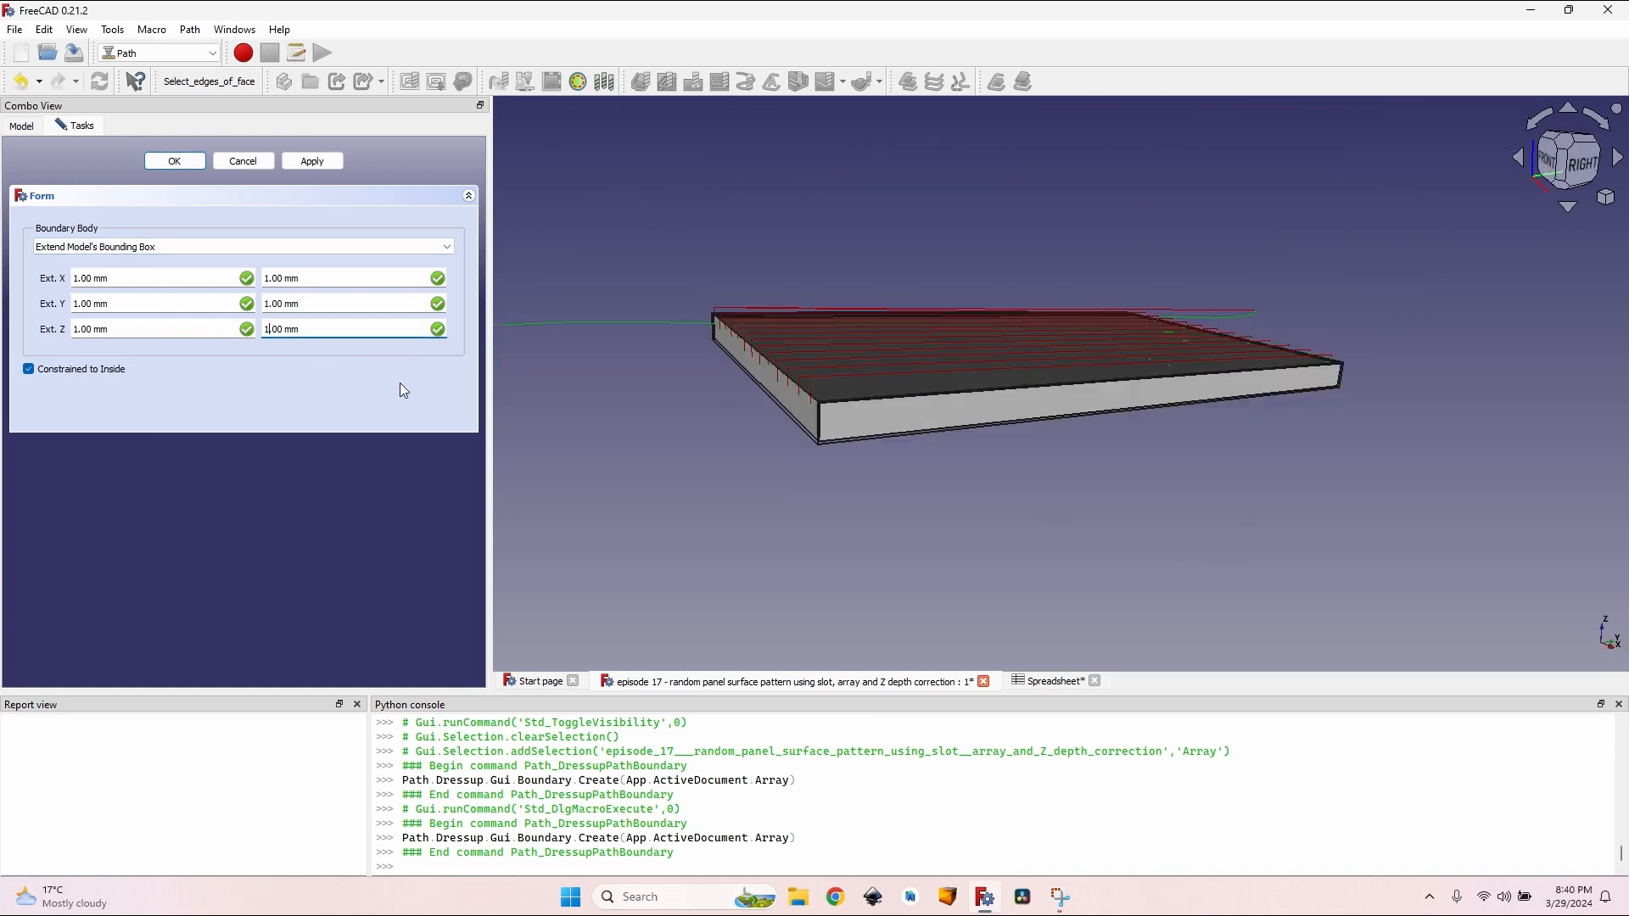
Step: Extend the Array boundary's maximum Z by 10 mm and accept the dressup
{"action": "type", "text": "0"}
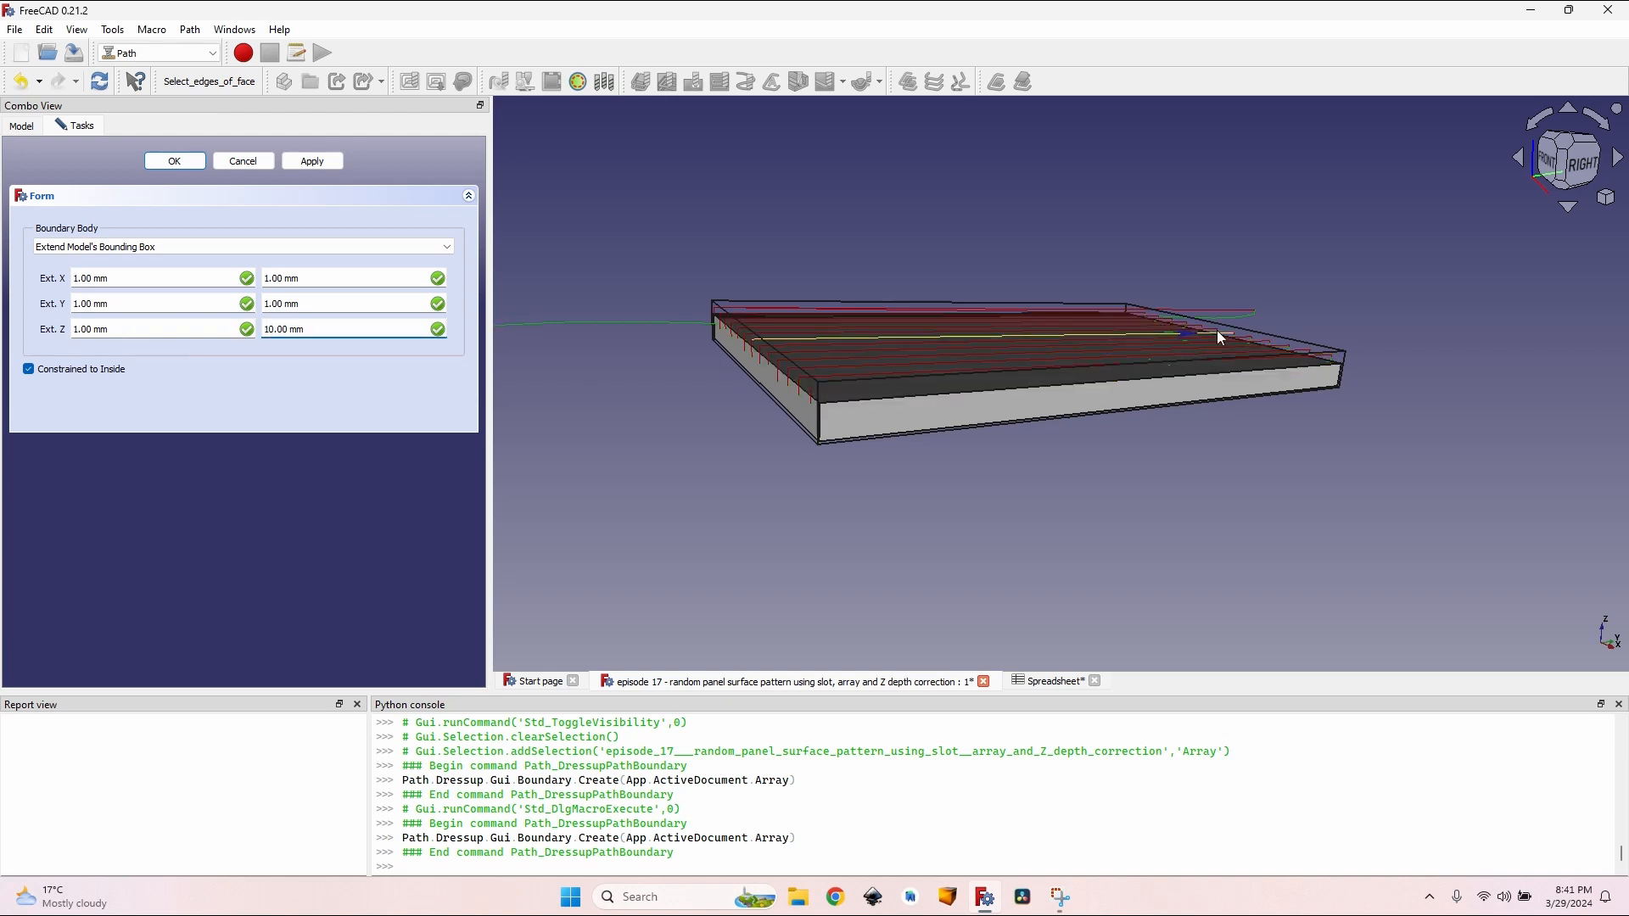
{"action": "scroll", "coordinate": [1212, 446], "scroll_direction": "up", "scroll_amount": 2}
{"action": "middle_click_drag", "start_coordinate": [1060, 471], "coordinate": [1349, 477]}
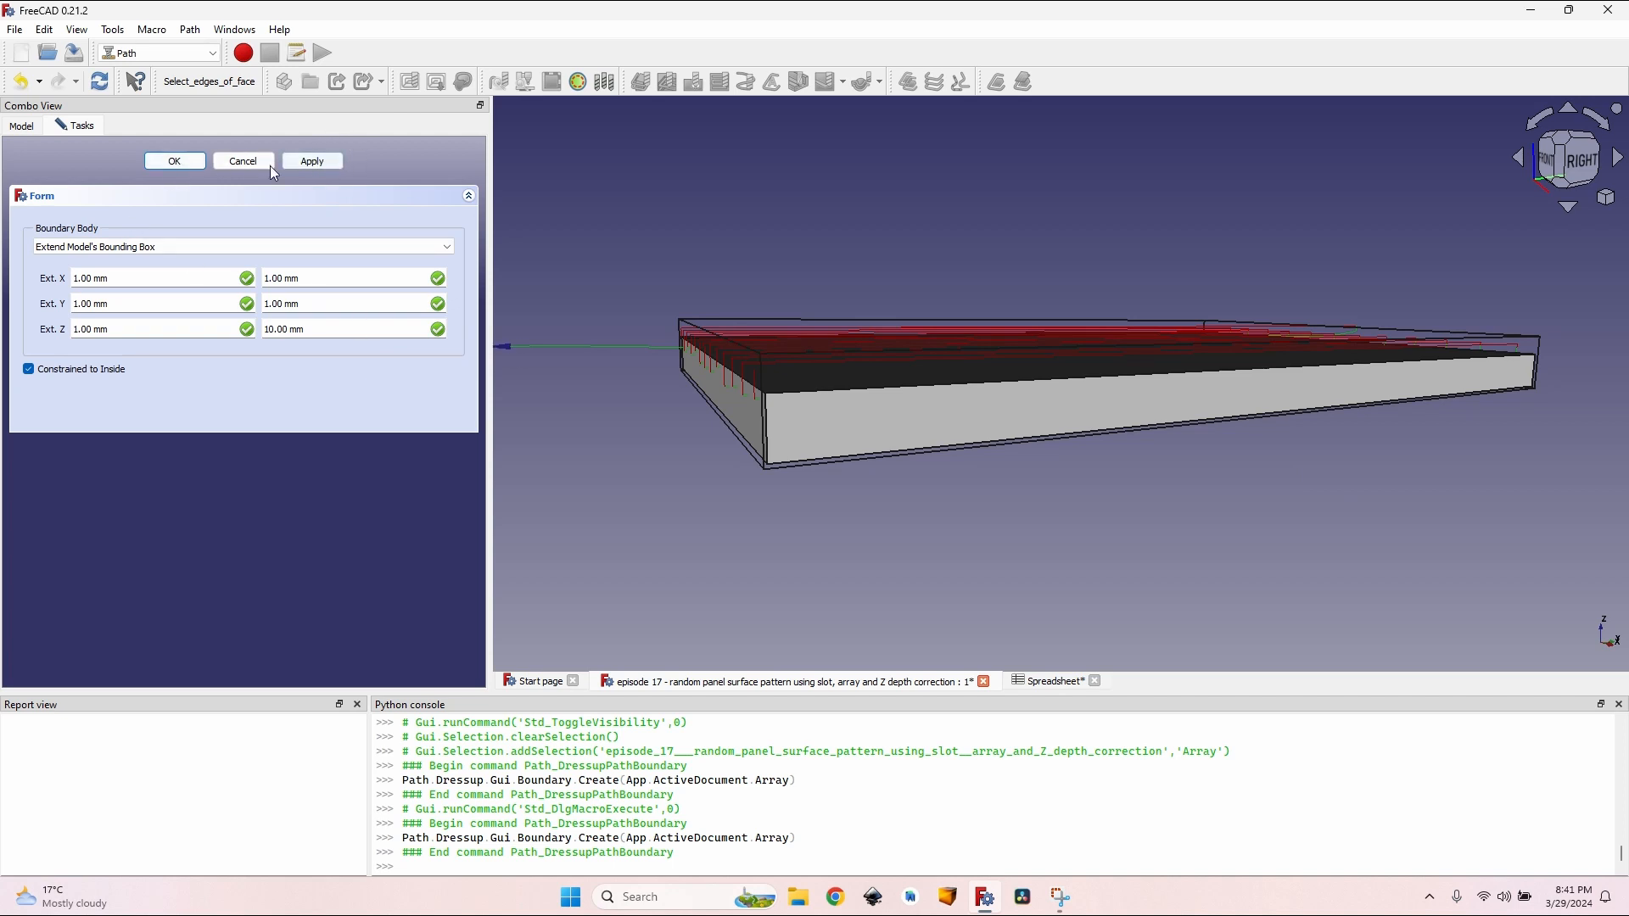
{"action": "left_click", "coordinate": [178, 164]}
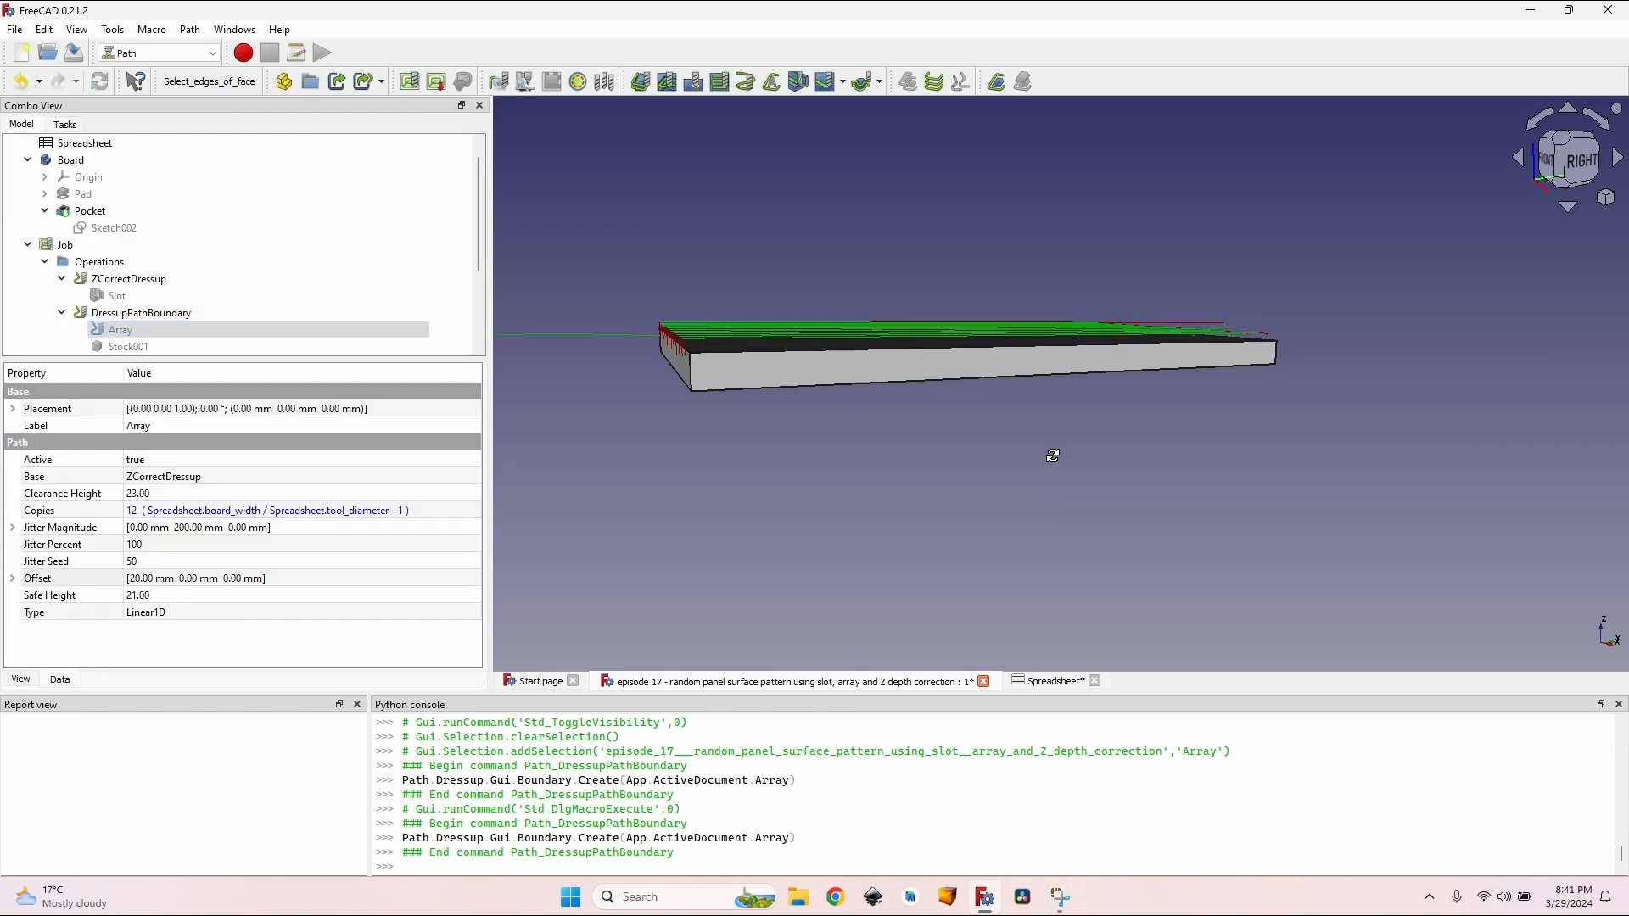
Step: Examine from several angles how the Array toolpaths are trimmed at the board's ends and which path still overhangs
{"action": "middle_click_drag", "start_coordinate": [1055, 454], "coordinate": [1044, 506]}
{"action": "scroll", "coordinate": [806, 437], "scroll_direction": "down", "scroll_amount": 2}
{"action": "middle_click_drag", "start_coordinate": [1008, 428], "coordinate": [1092, 377]}
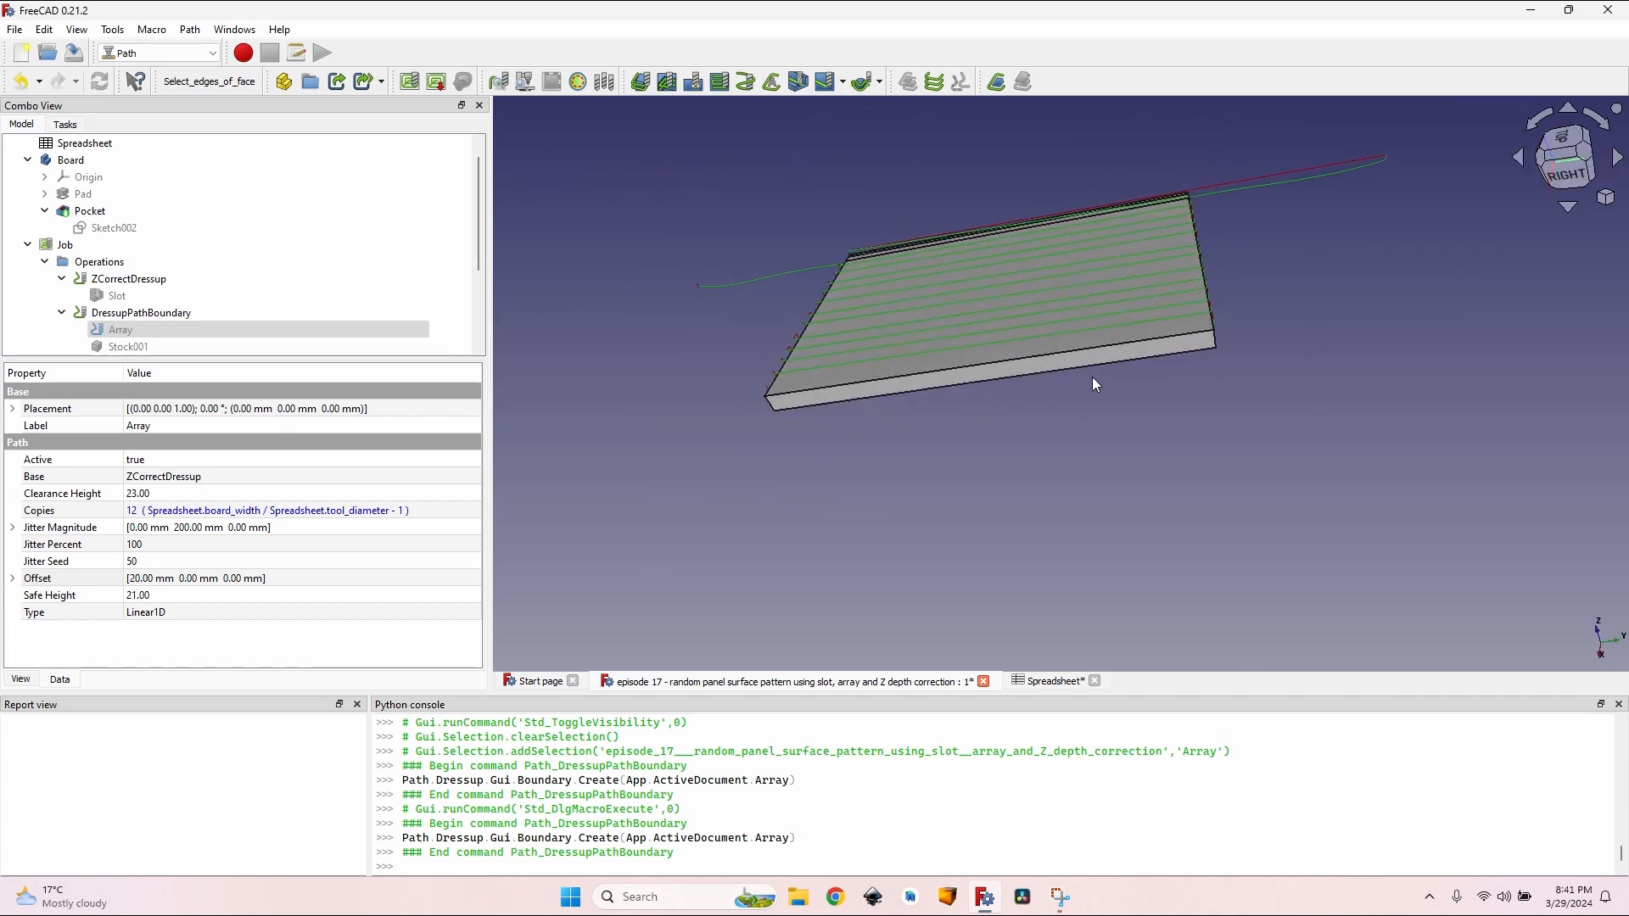
{"action": "scroll", "coordinate": [1249, 297], "scroll_direction": "up", "scroll_amount": 3}
{"action": "middle_click_drag", "start_coordinate": [1249, 297], "coordinate": [1188, 348]}
{"action": "scroll", "coordinate": [1227, 329], "scroll_direction": "down", "scroll_amount": 4}
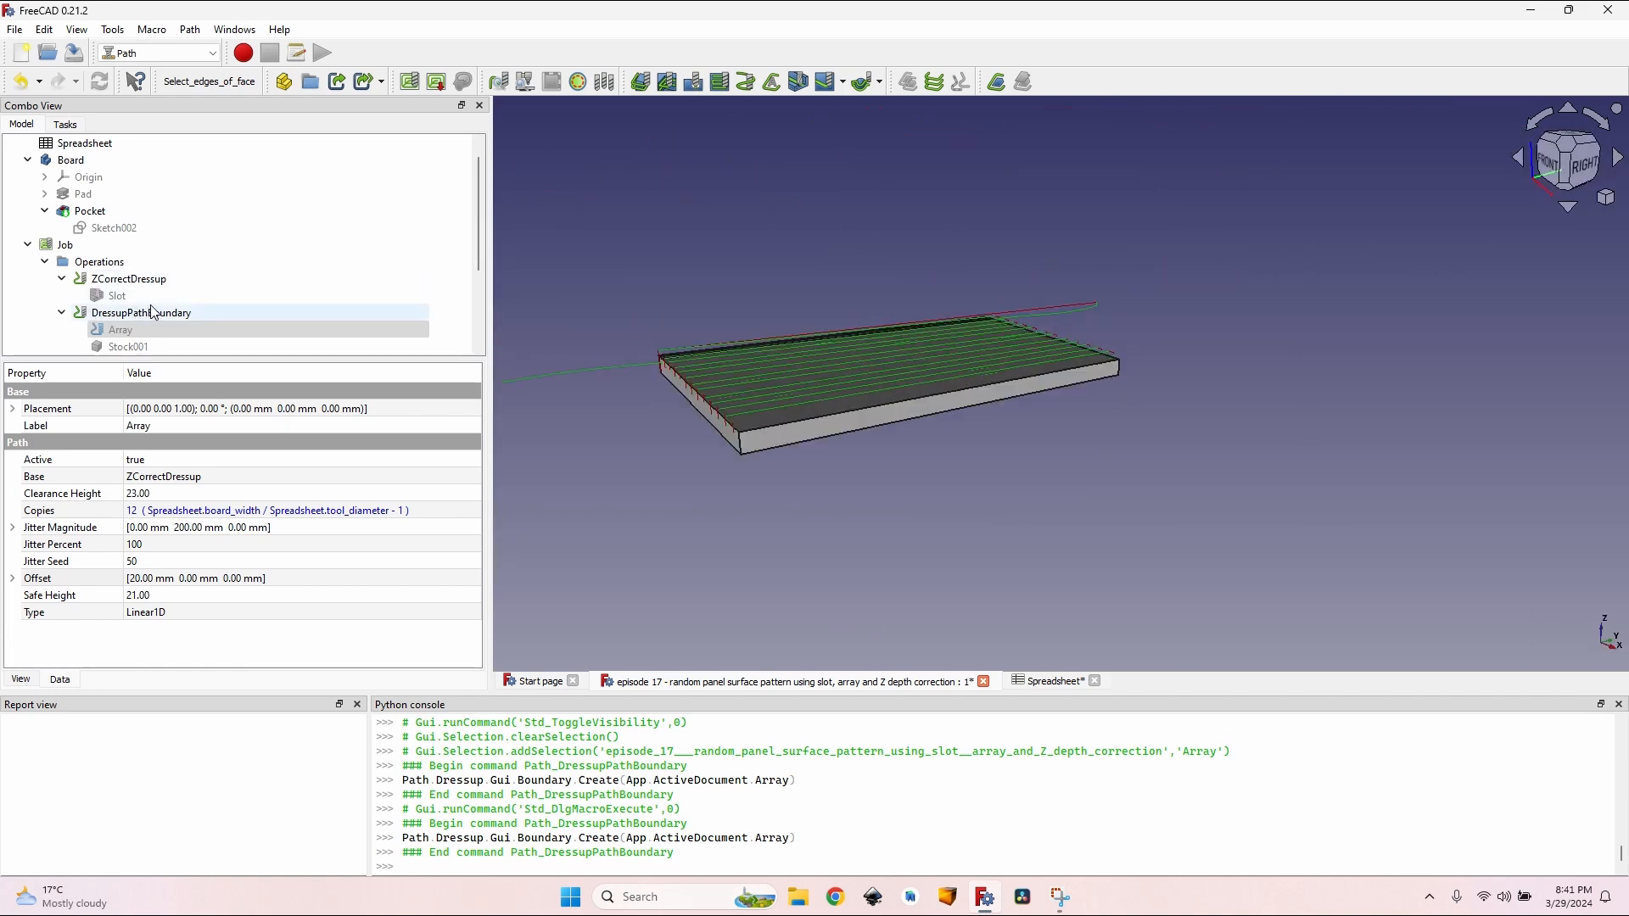
{"action": "scroll", "coordinate": [608, 304], "scroll_direction": "up", "scroll_amount": 3}
{"action": "middle_click_drag", "start_coordinate": [607, 304], "coordinate": [916, 450]}
{"action": "scroll", "coordinate": [806, 229], "scroll_direction": "down", "scroll_amount": 5}
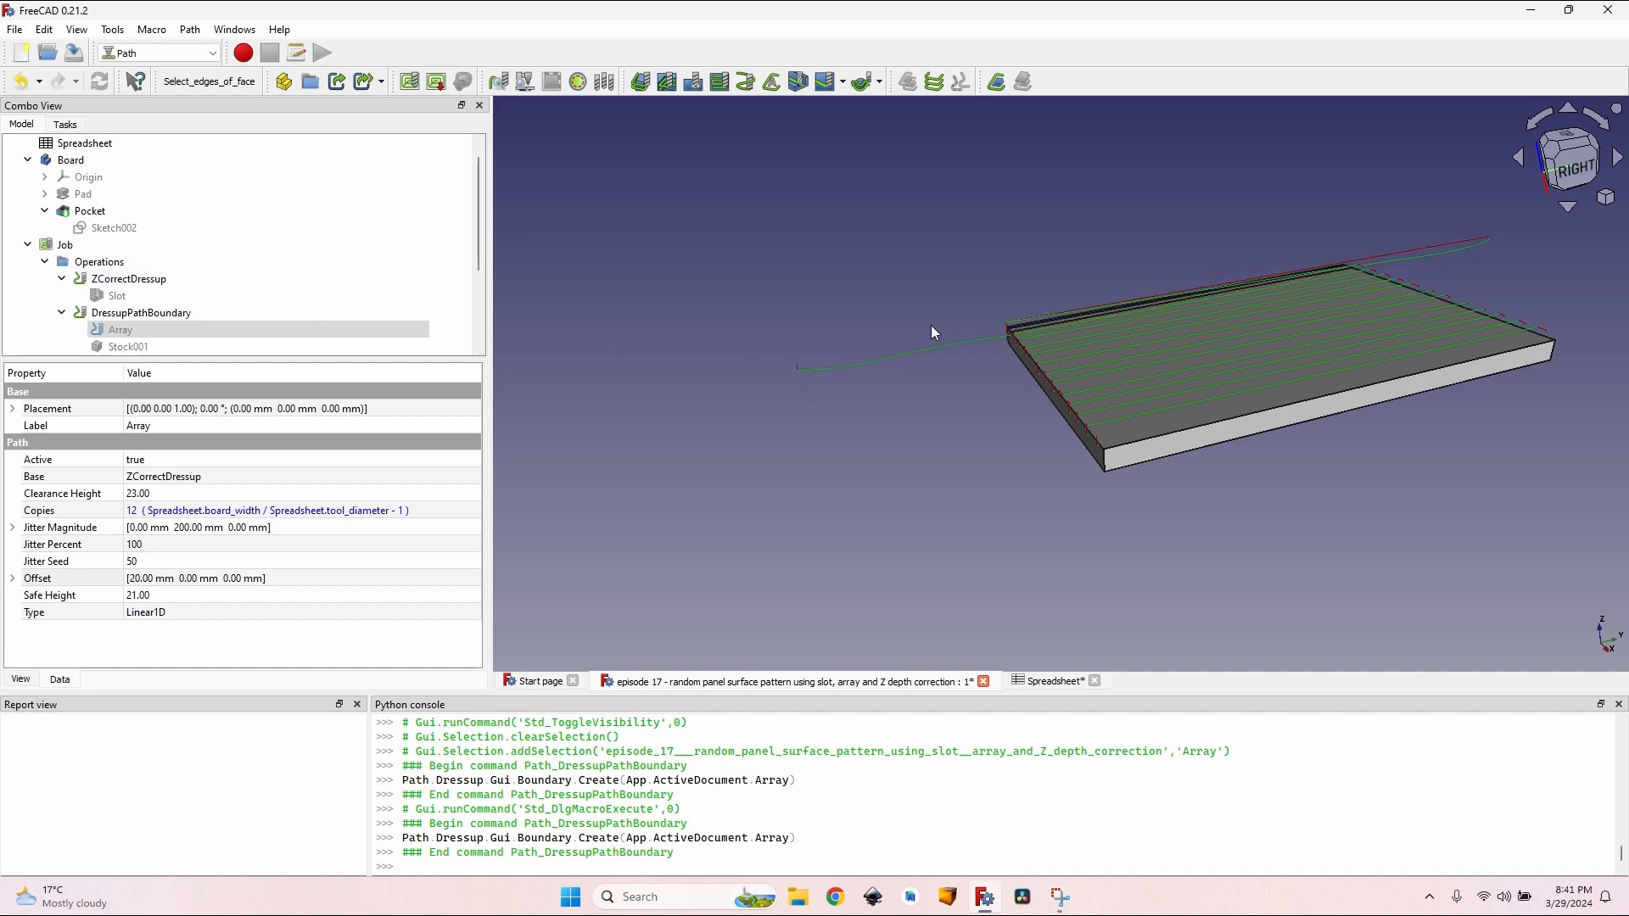
Step: Apply a Boundary dressup to ZCorrectDressup using the model's extended bounding box with a maximum Z extension of 10 mm
{"action": "left_click", "coordinate": [127, 279]}
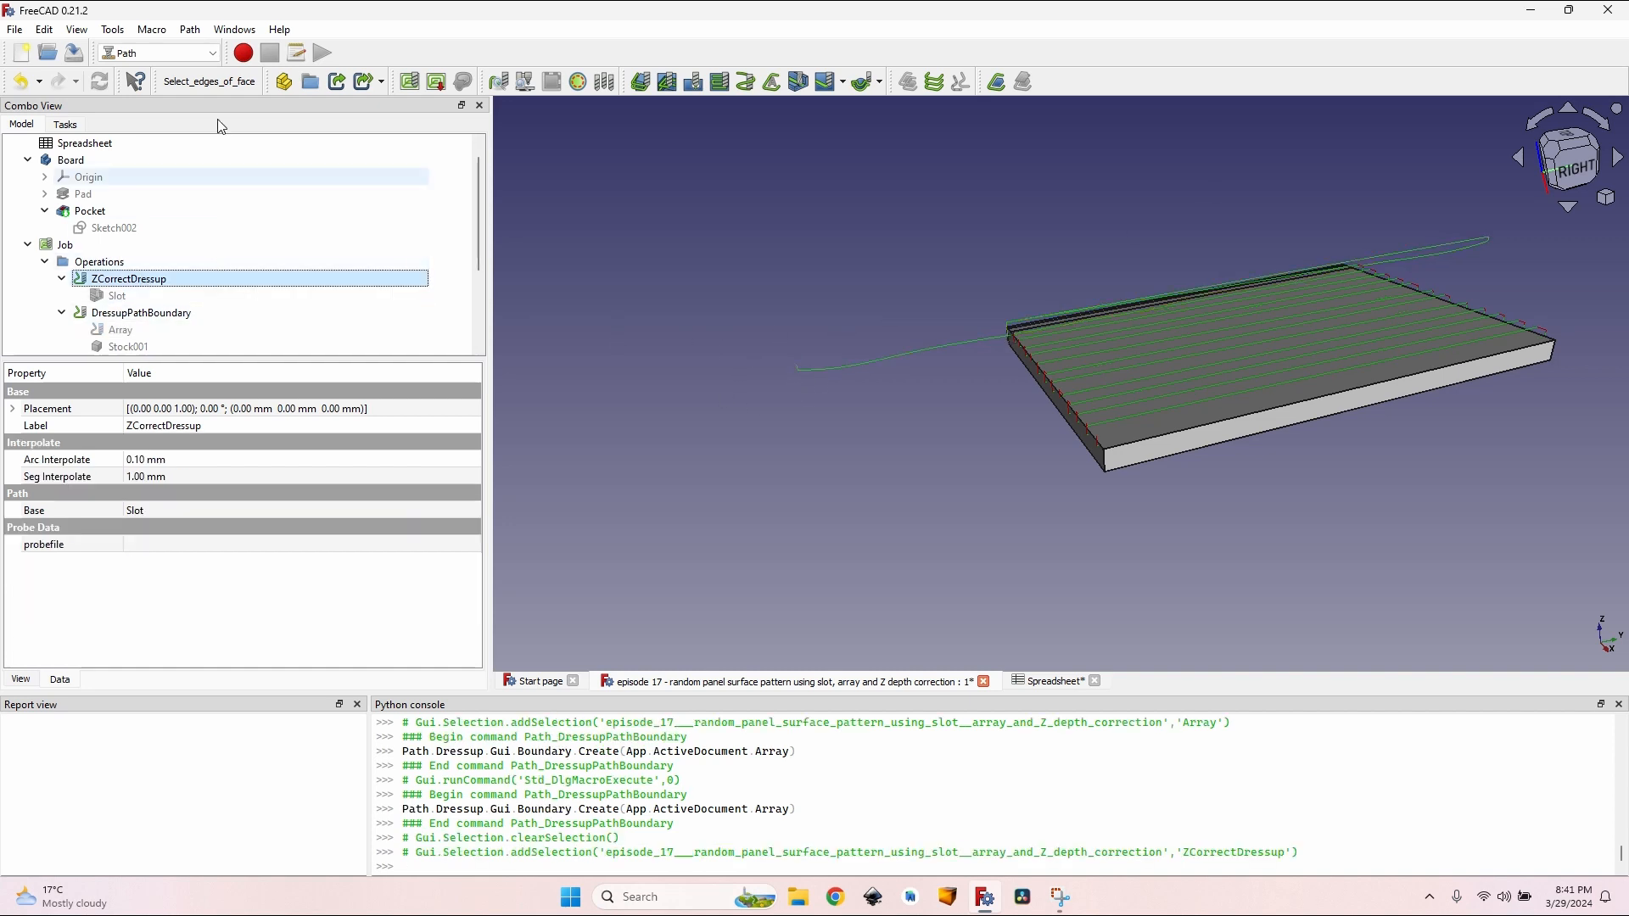
{"action": "left_click", "coordinate": [185, 29]}
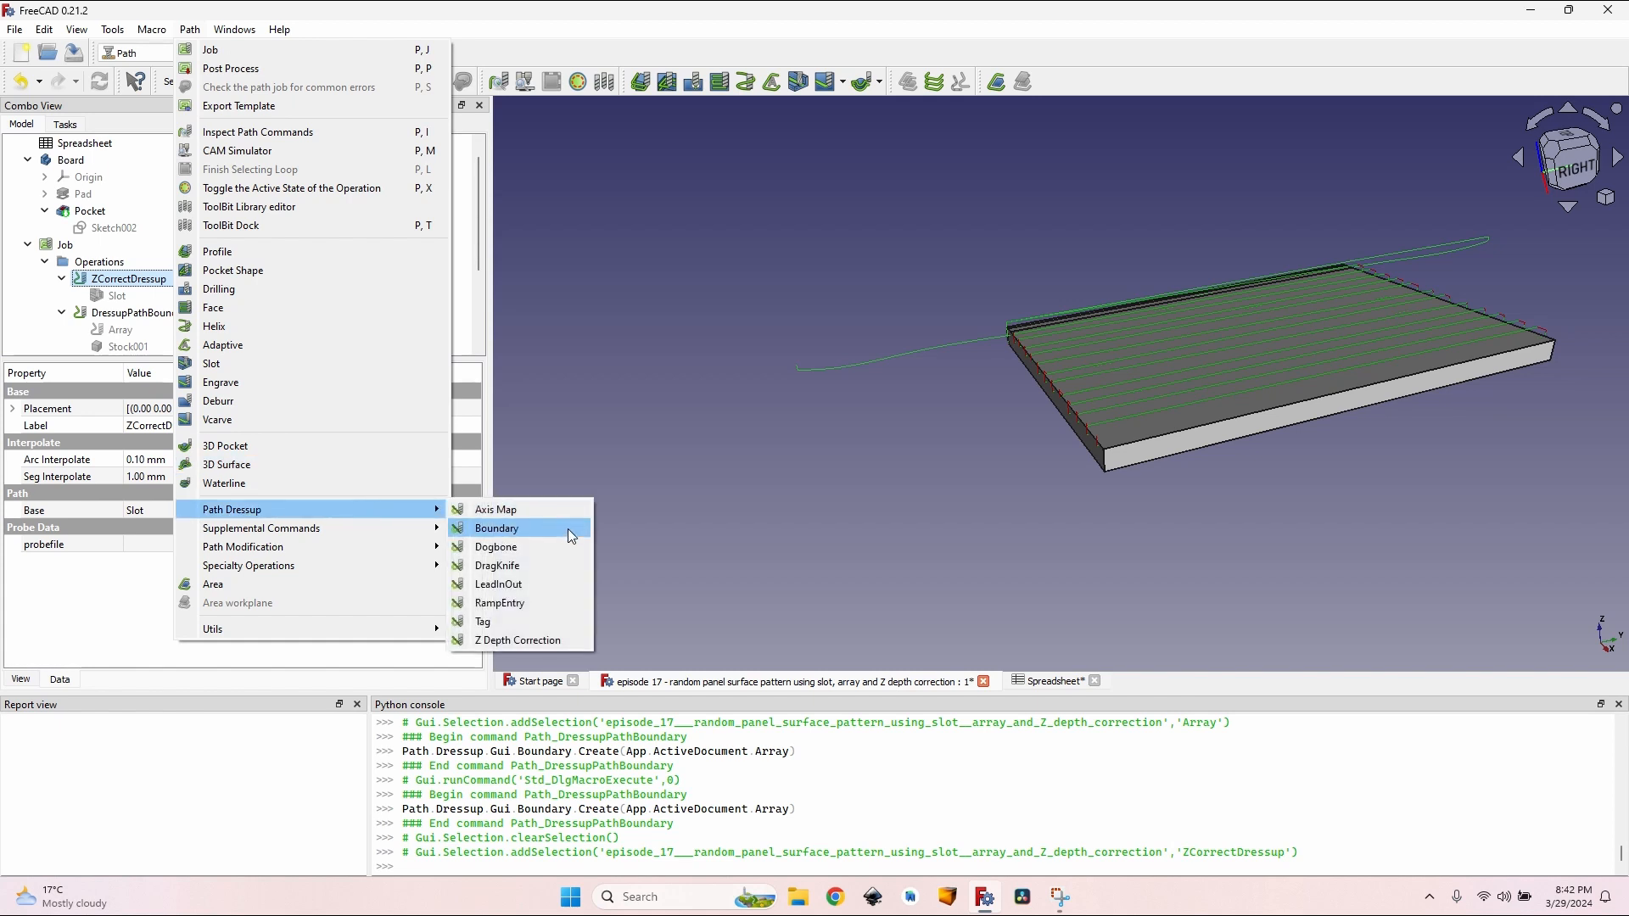
{"action": "left_click", "coordinate": [625, 521]}
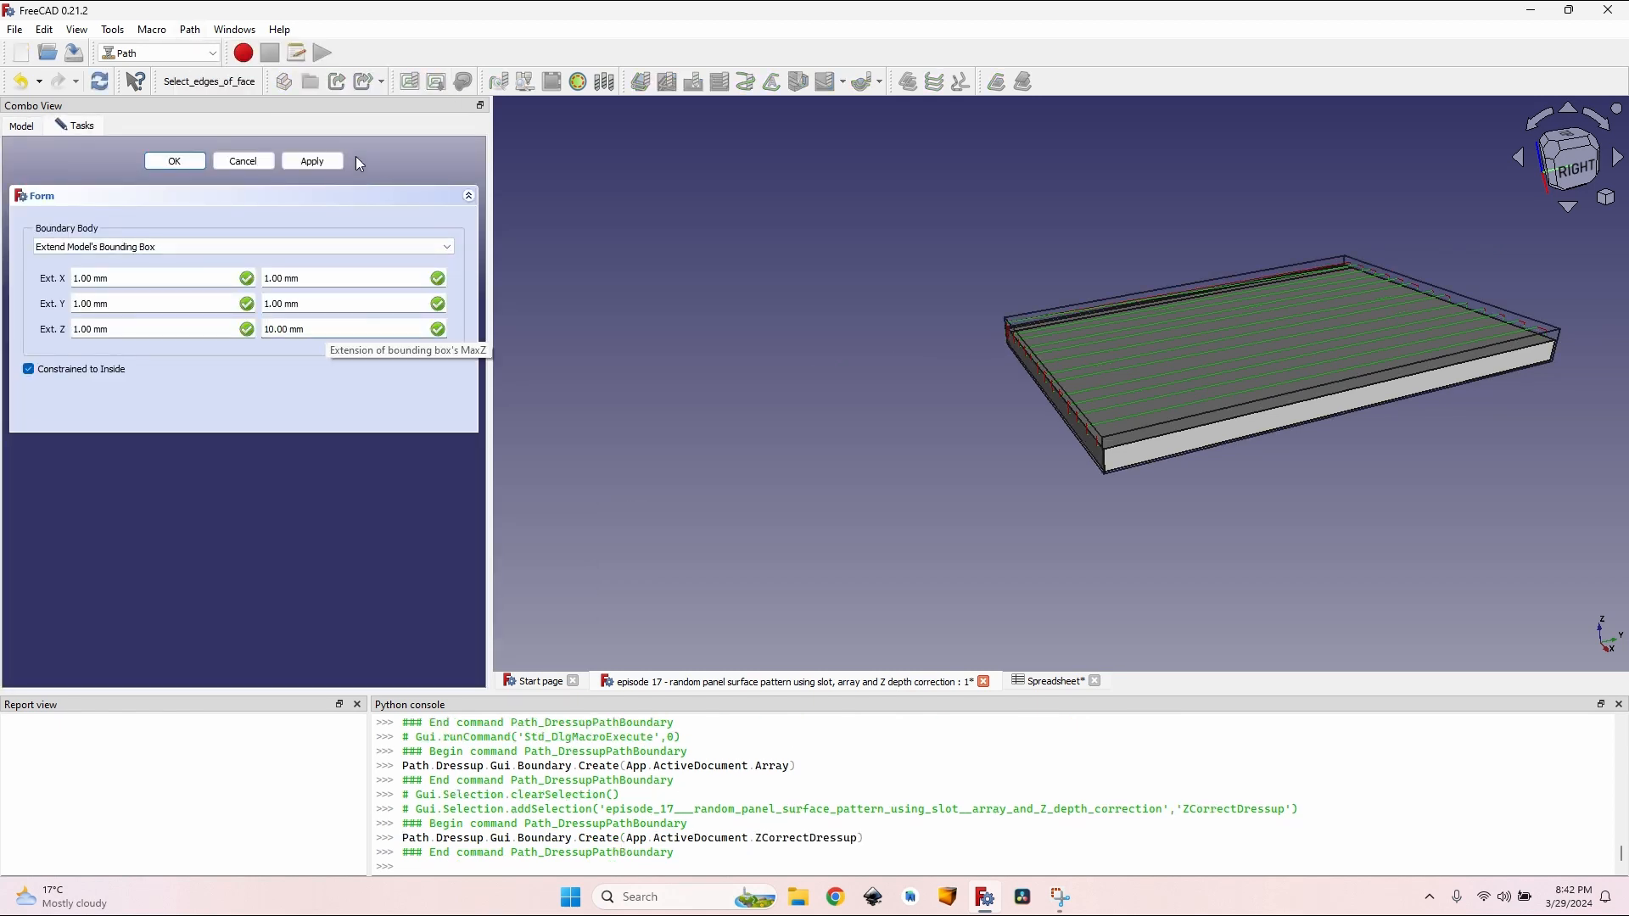
{"action": "type", "text": "0"}
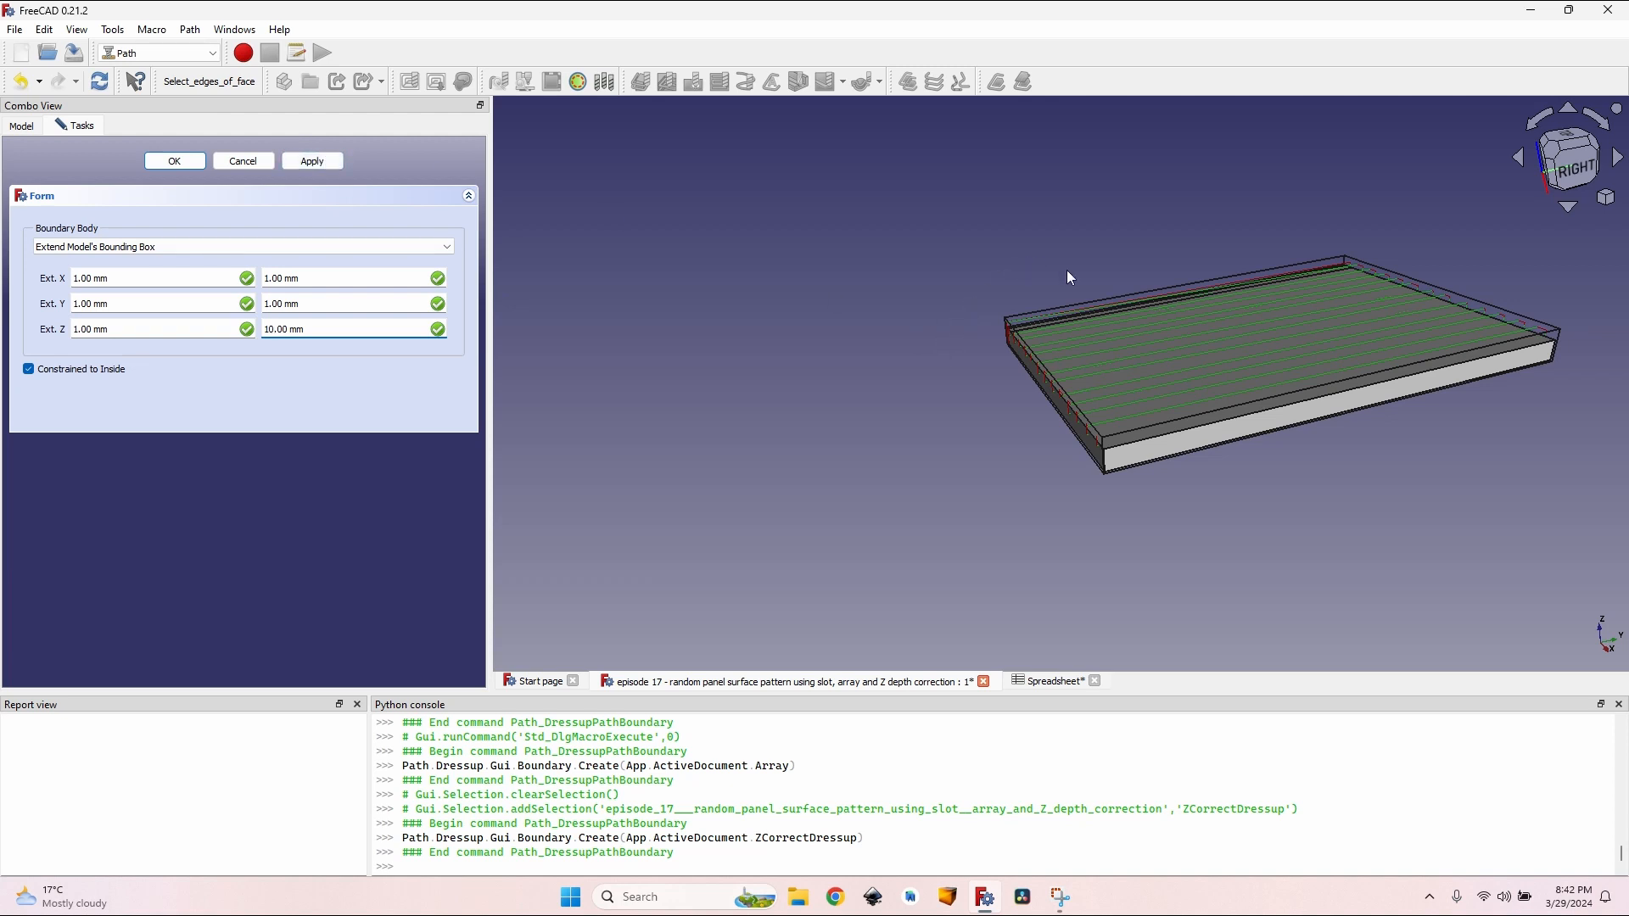
{"action": "left_click", "coordinate": [201, 167]}
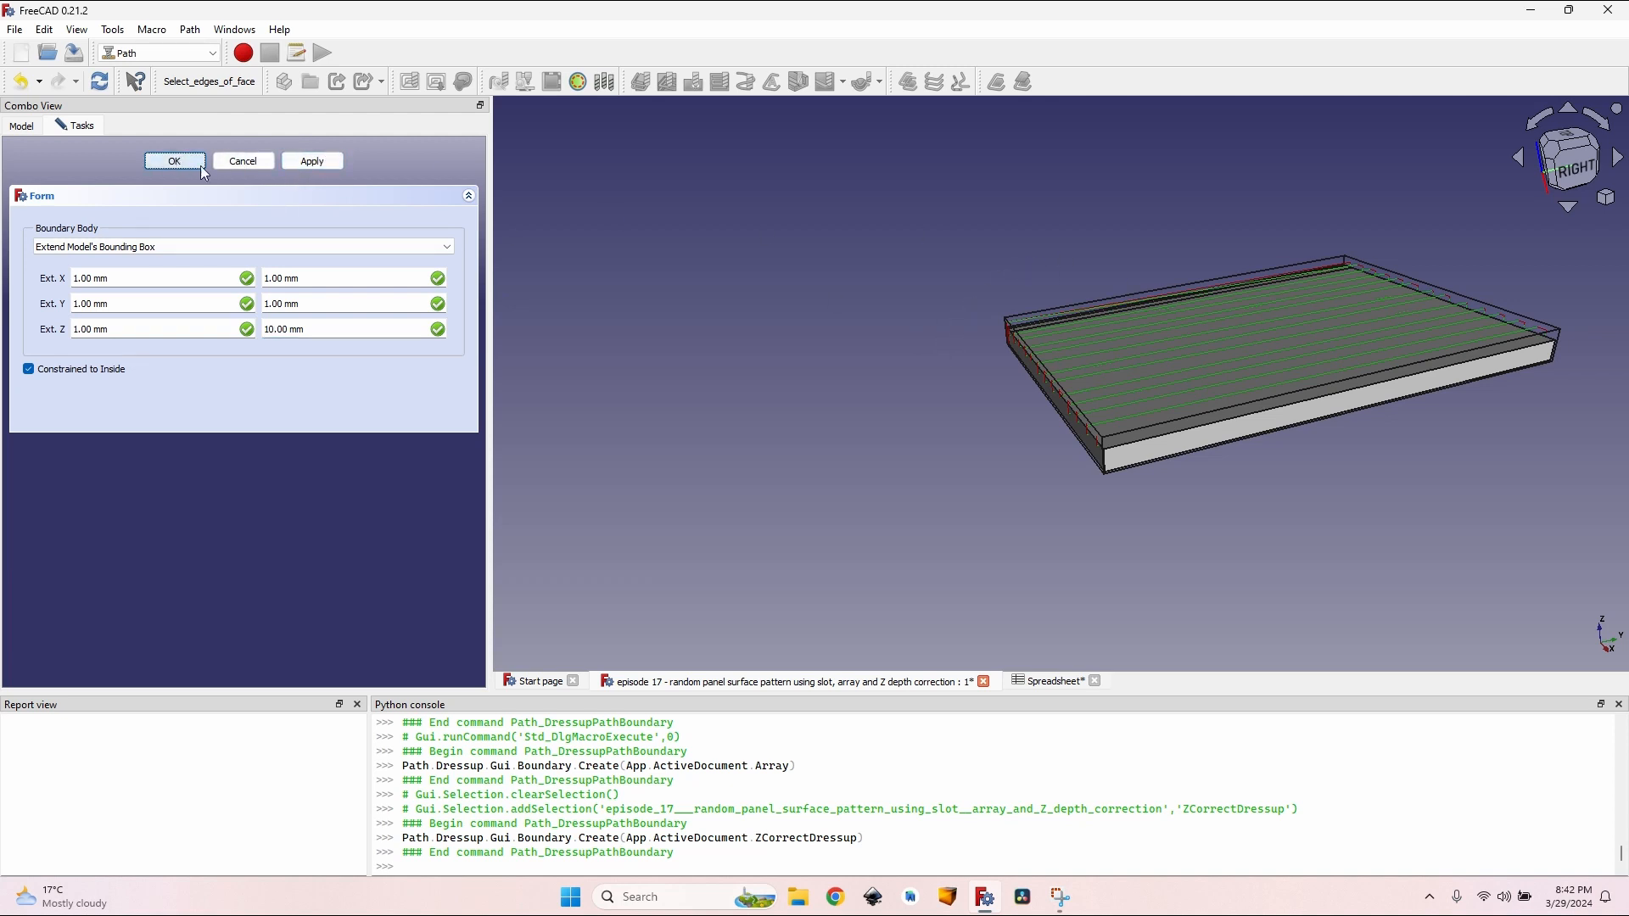
Step: Hide the Board body and examine the shape and depth variation of the trimmed toolpaths
{"action": "scroll", "coordinate": [797, 262], "scroll_direction": "up", "scroll_amount": 3}
{"action": "middle_click_drag", "start_coordinate": [797, 262], "coordinate": [802, 221]}
{"action": "middle_click_drag", "start_coordinate": [653, 567], "coordinate": [827, 505]}
{"action": "left_click", "coordinate": [71, 160]}
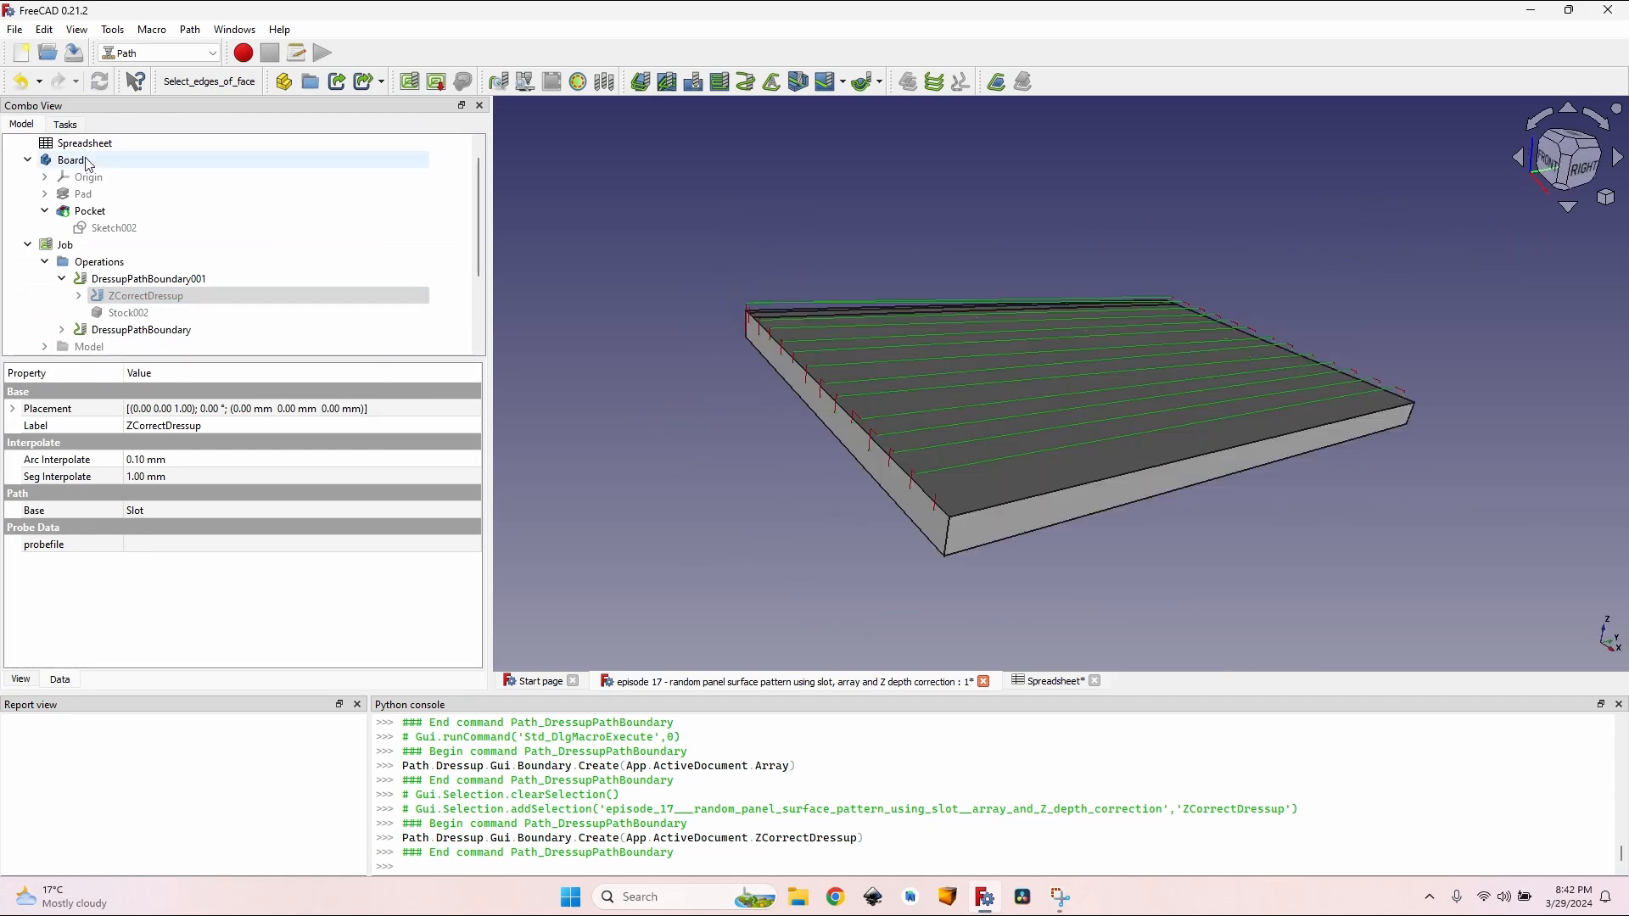
{"action": "key", "text": "space"}
{"action": "middle_click_drag", "start_coordinate": [1230, 545], "coordinate": [1131, 524]}
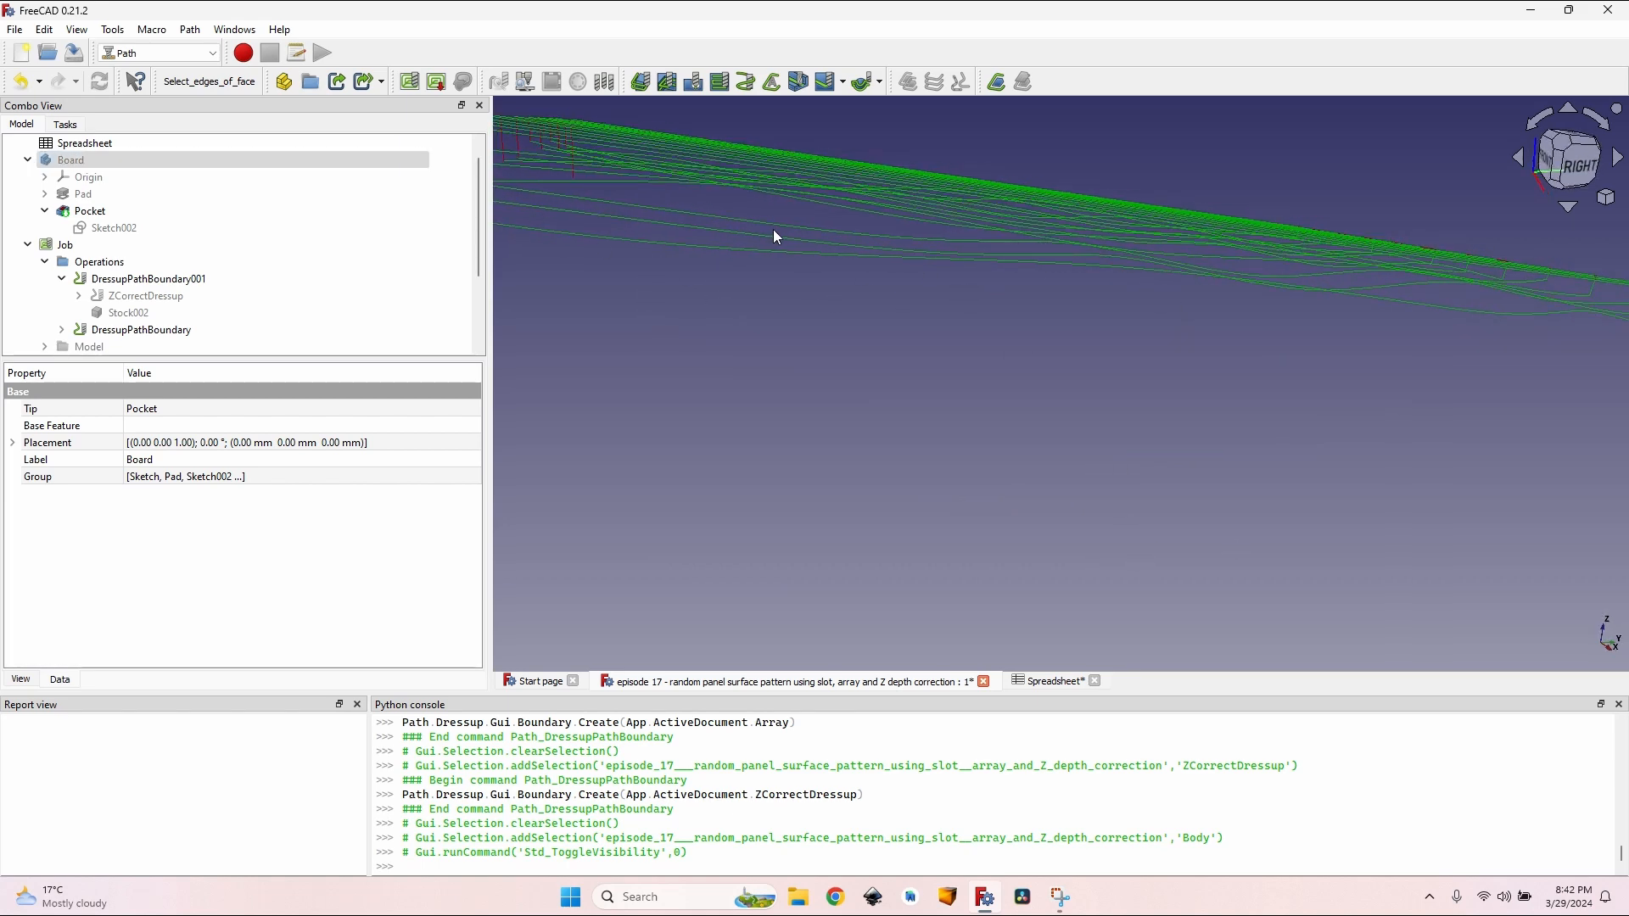
{"action": "middle_click_drag", "start_coordinate": [776, 238], "coordinate": [911, 380]}
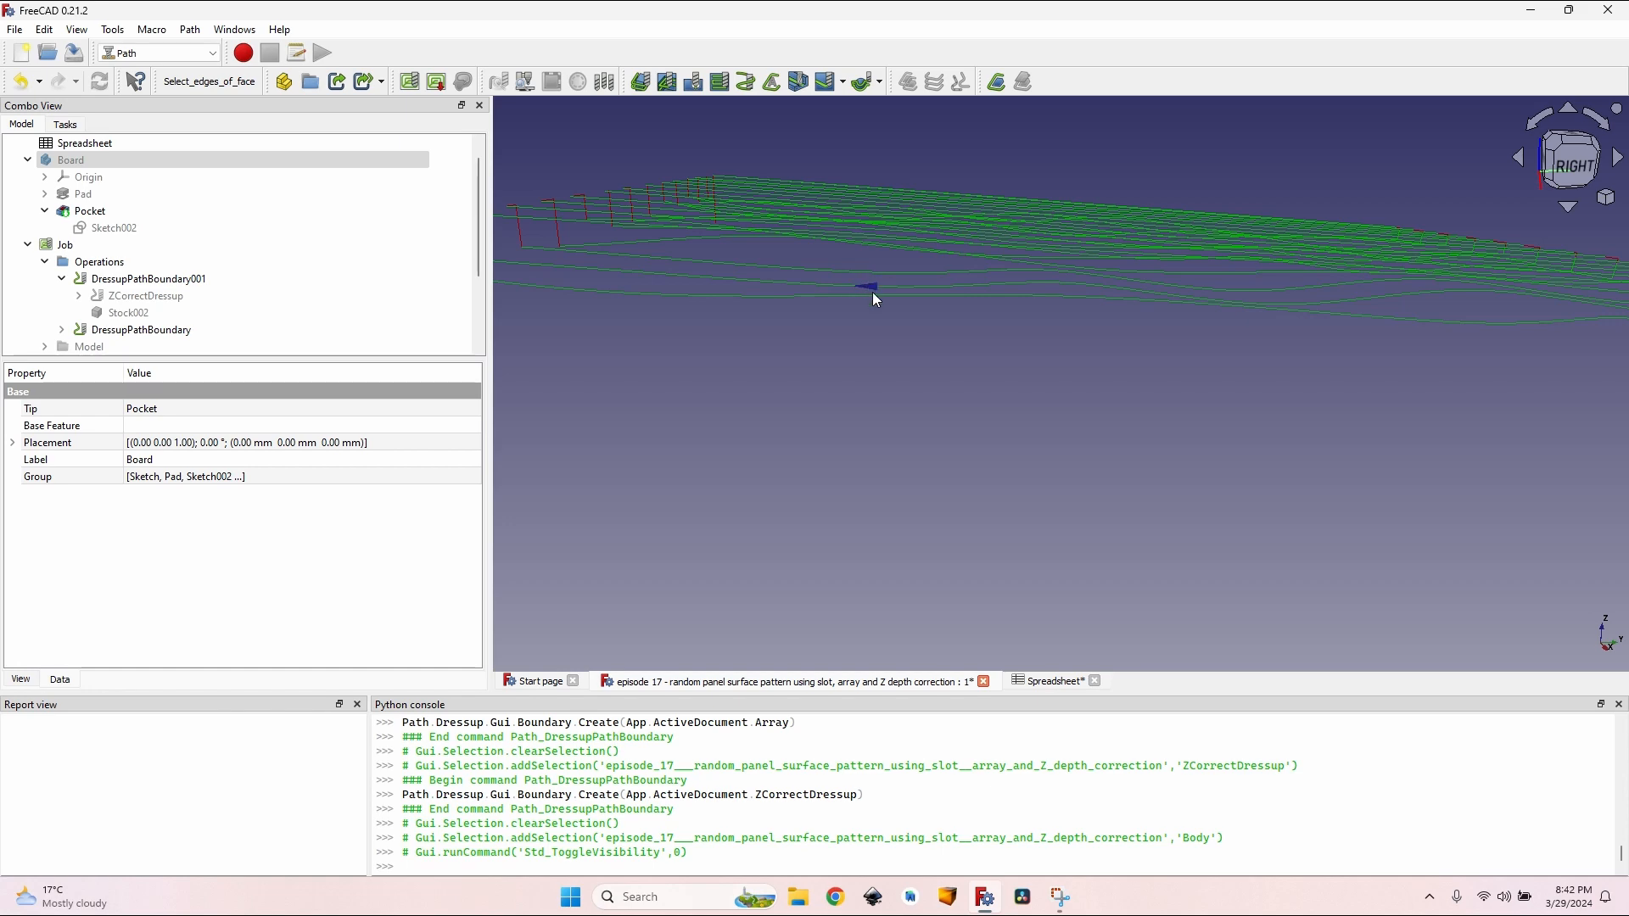
{"action": "middle_click_drag", "start_coordinate": [869, 291], "coordinate": [772, 196]}
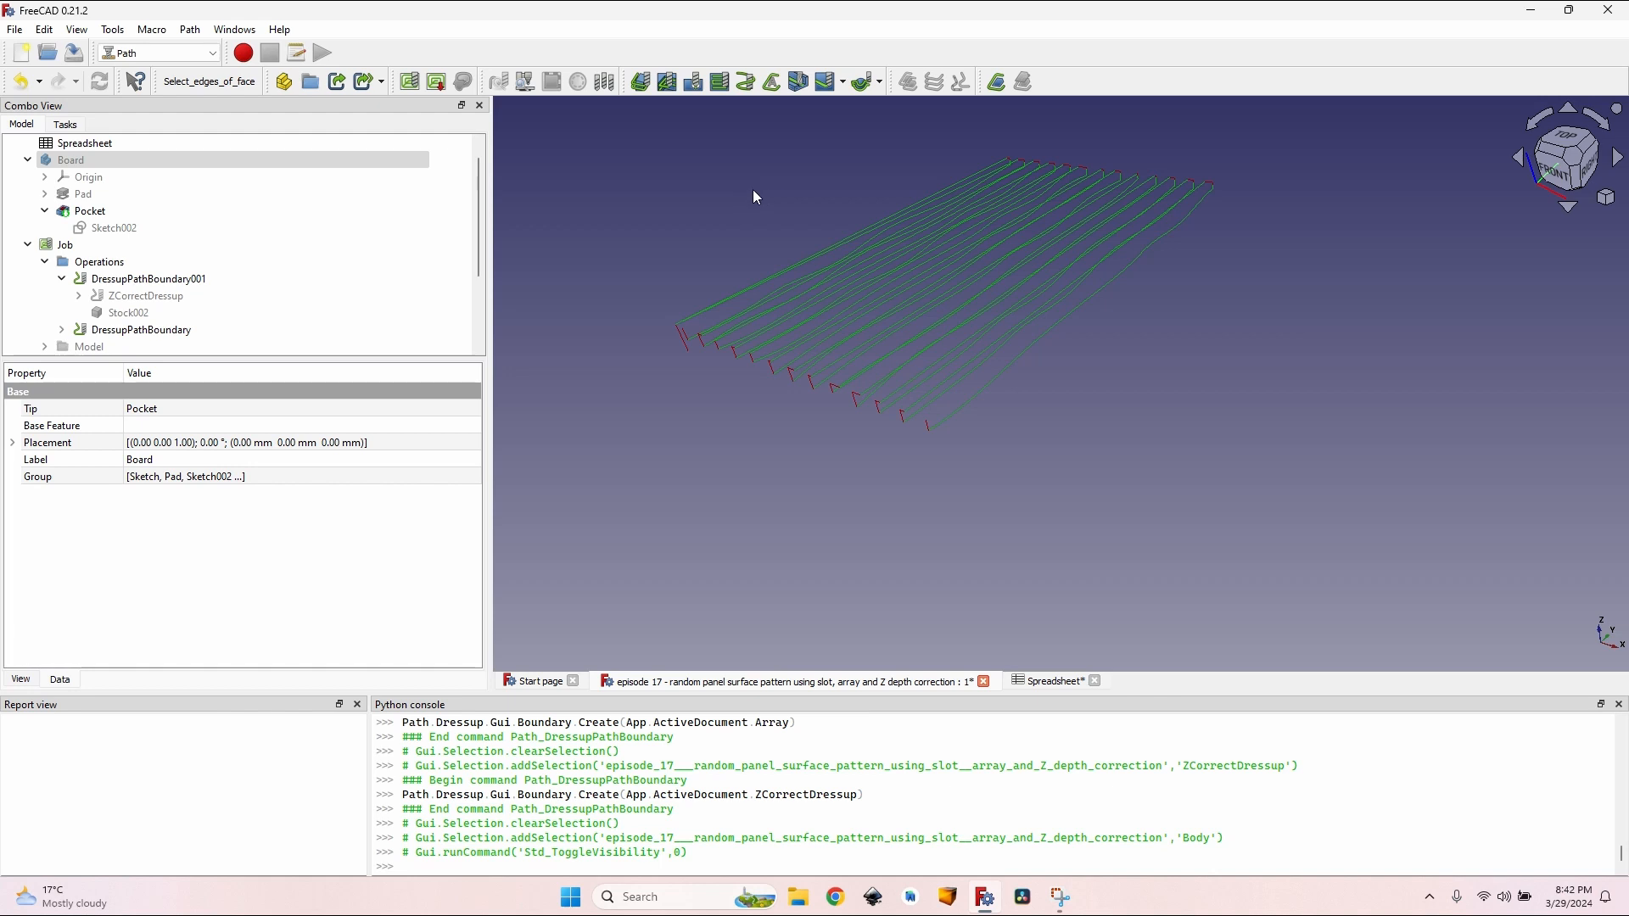
{"action": "middle_click_drag", "start_coordinate": [749, 204], "coordinate": [850, 129]}
{"action": "scroll", "coordinate": [783, 205], "scroll_direction": "down", "scroll_amount": 2}
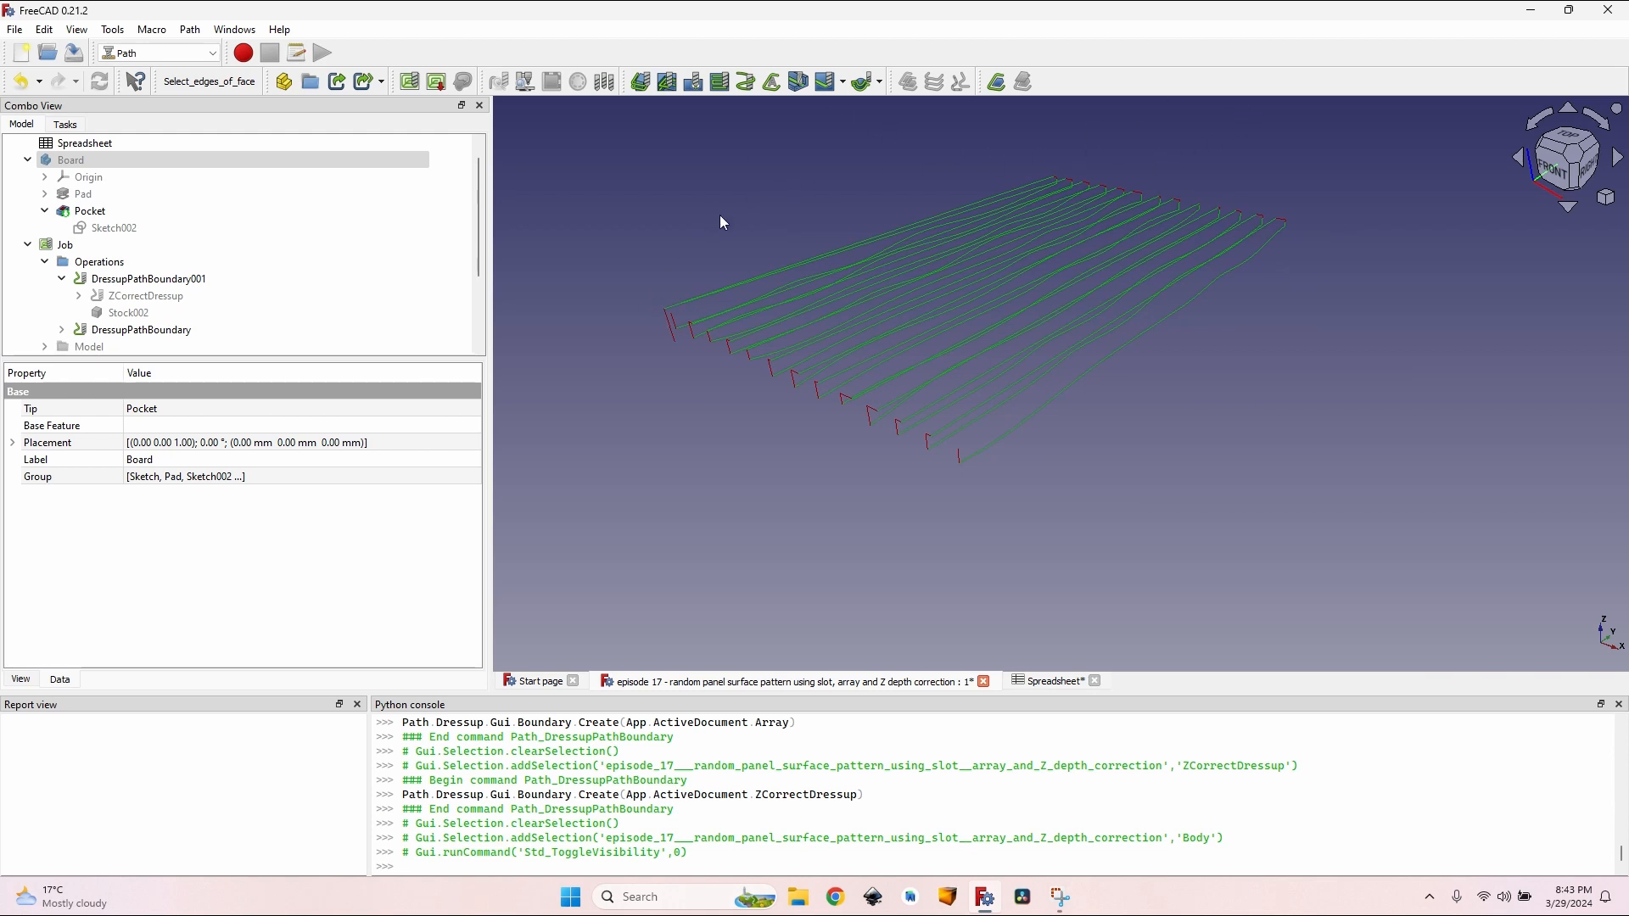
{"action": "scroll", "coordinate": [692, 246], "scroll_direction": "up", "scroll_amount": 2}
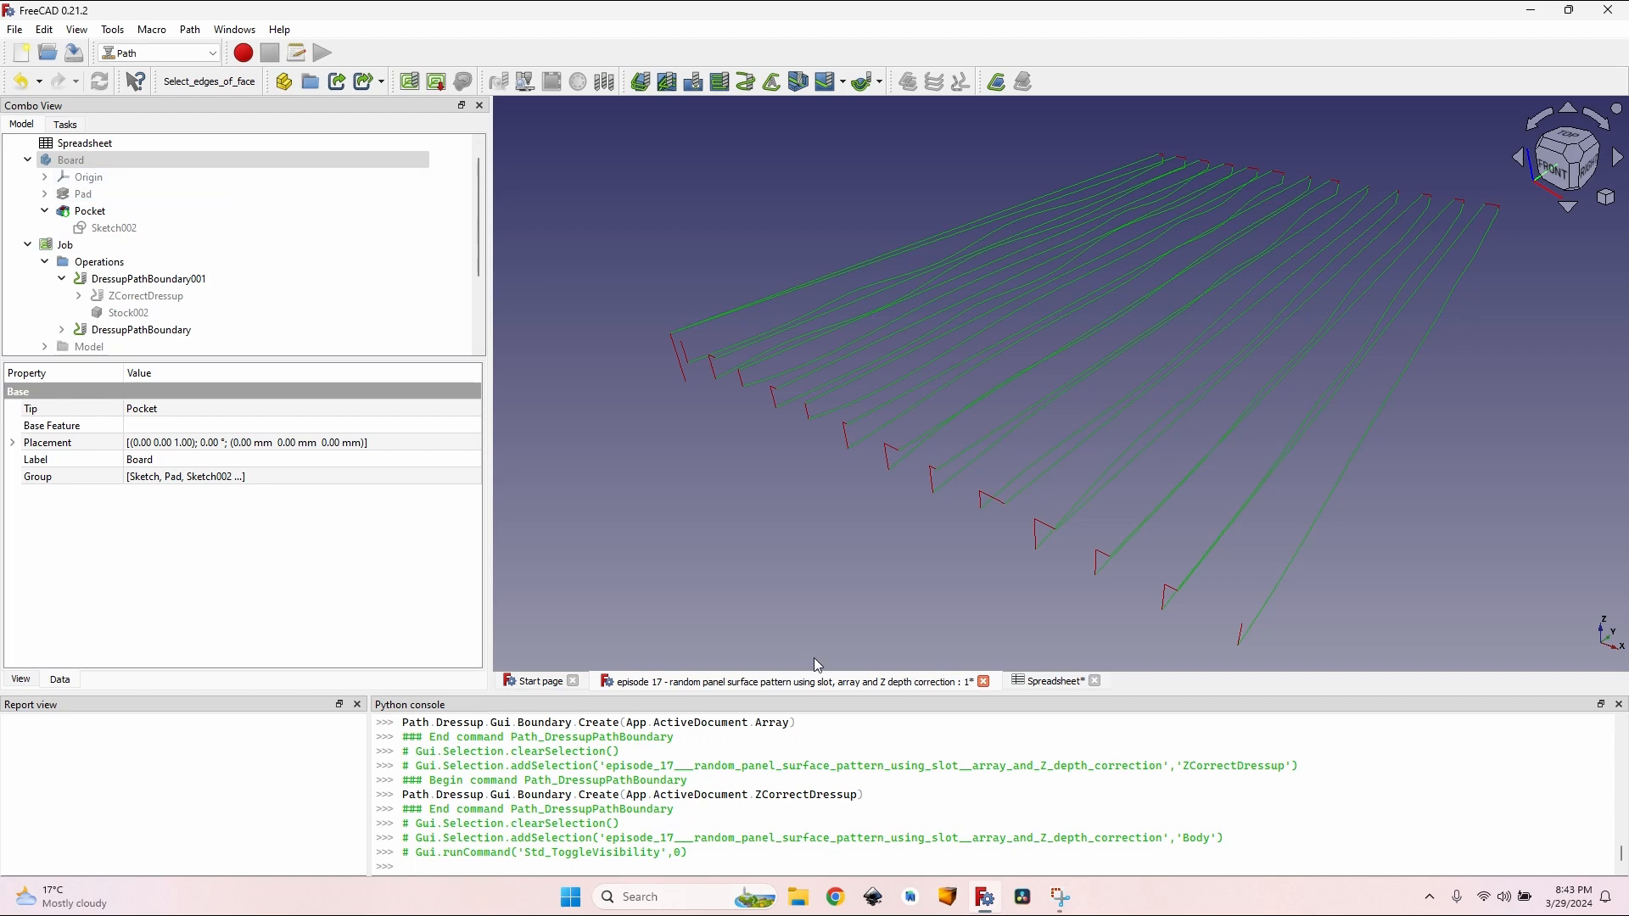
Step: Save the document with the trimmed toolpaths
{"action": "key", "text": "ctrl+s"}
{"action": "scroll", "coordinate": [874, 409], "scroll_direction": "down", "scroll_amount": 3}
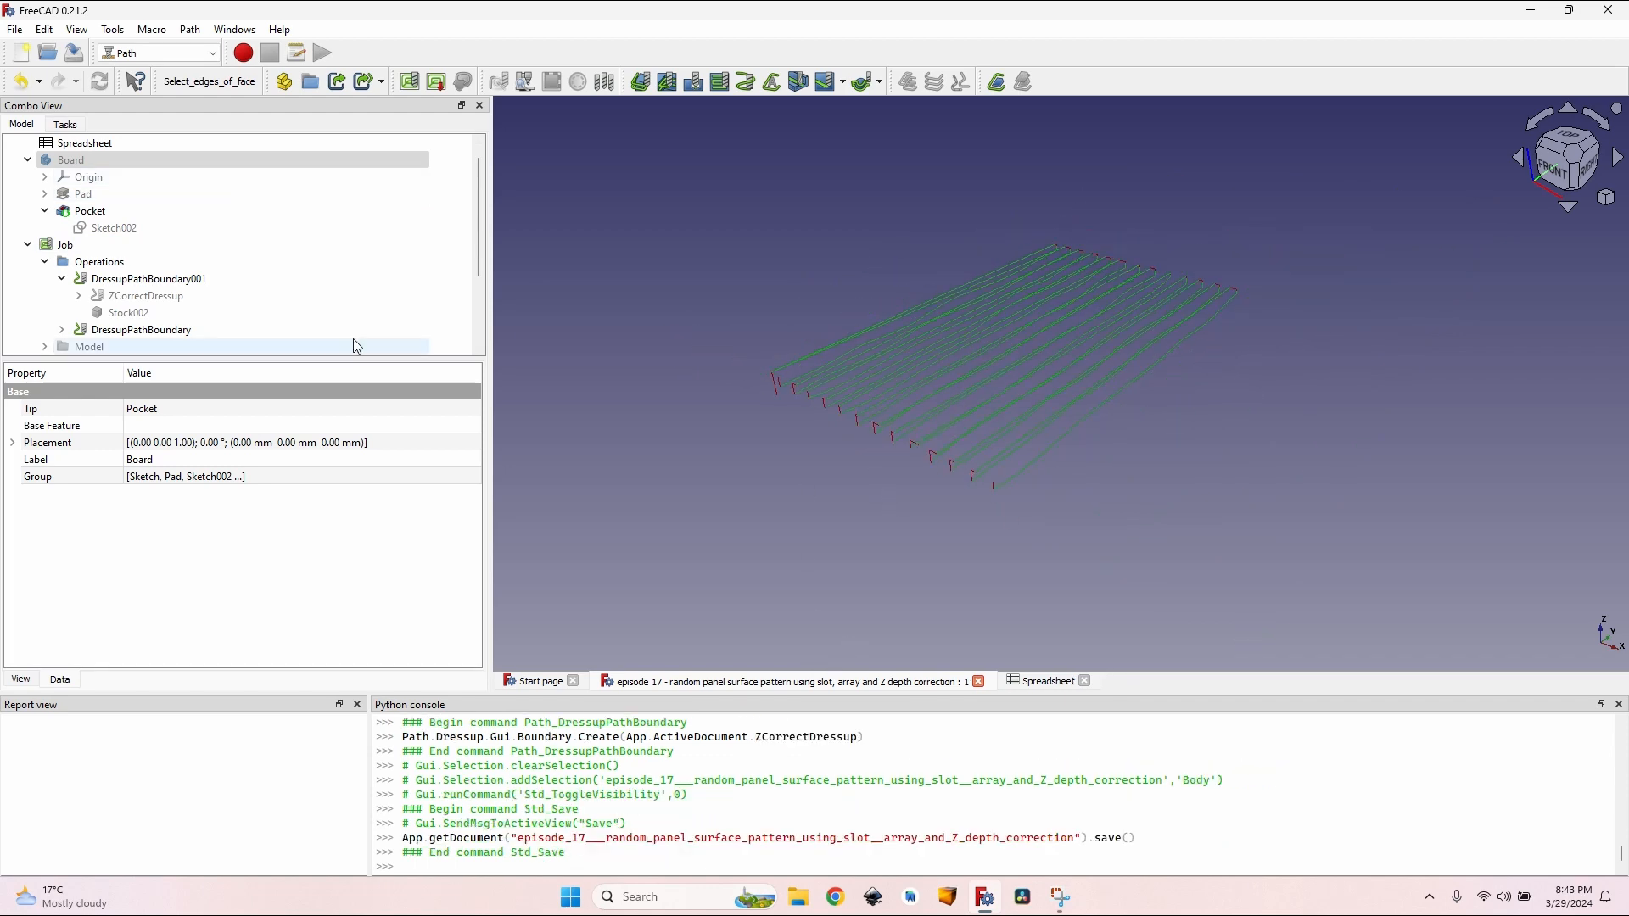
{"action": "scroll", "coordinate": [294, 268], "scroll_direction": "down", "scroll_amount": 3}
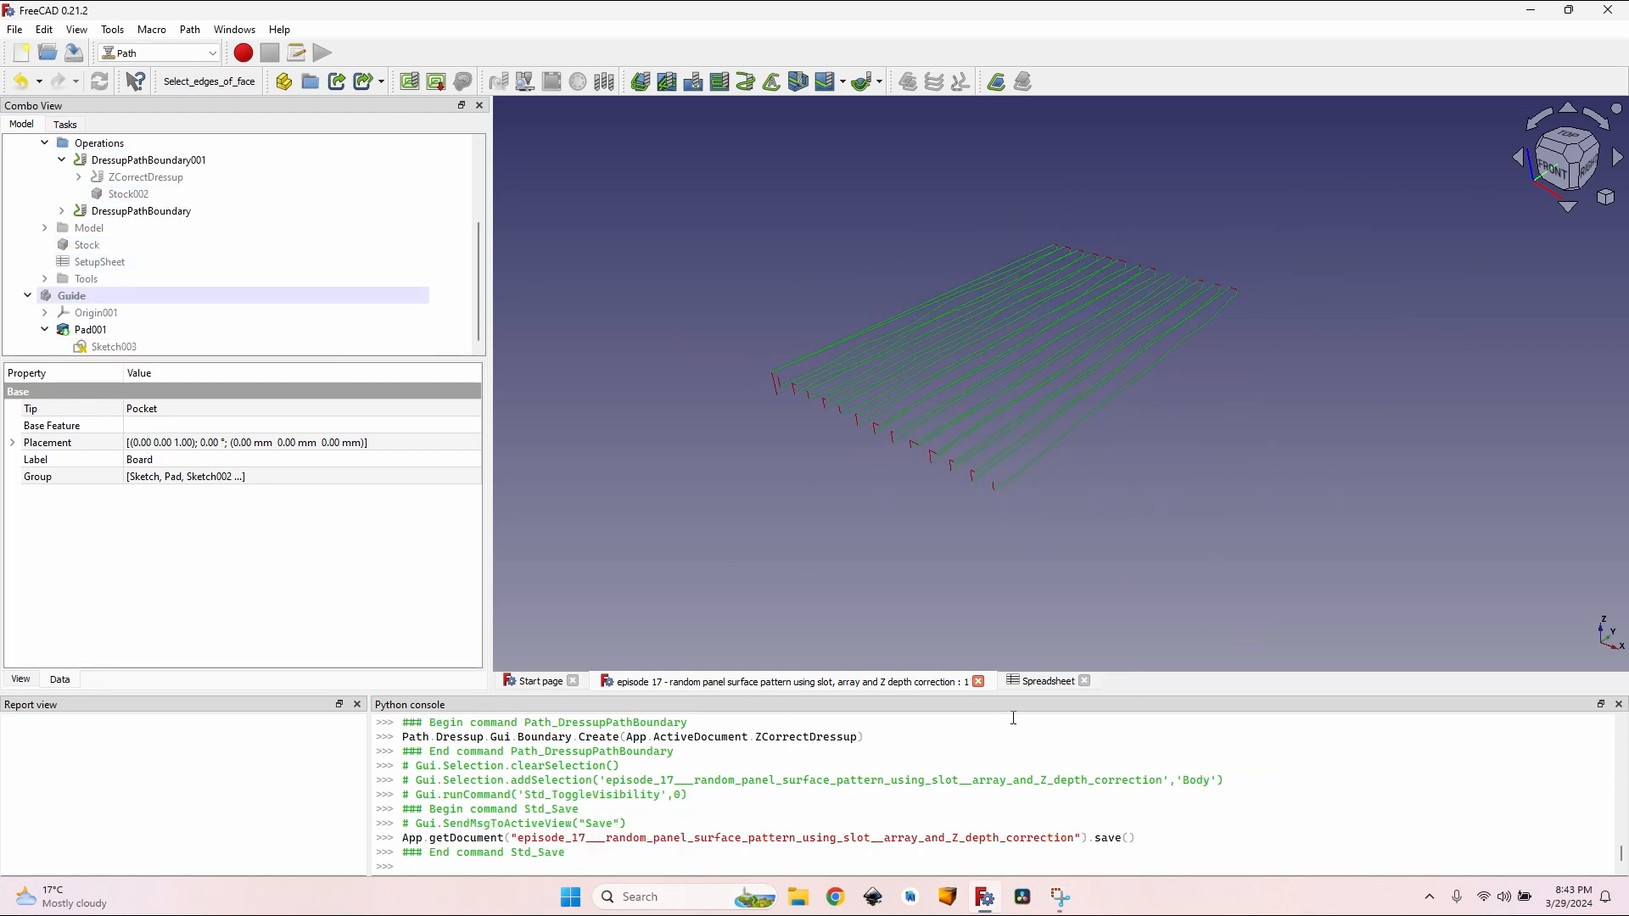
Step: Set the board width to 390 in the spreadsheet and check the regenerated toolpaths against the Board body
{"action": "left_click", "coordinate": [1041, 683]}
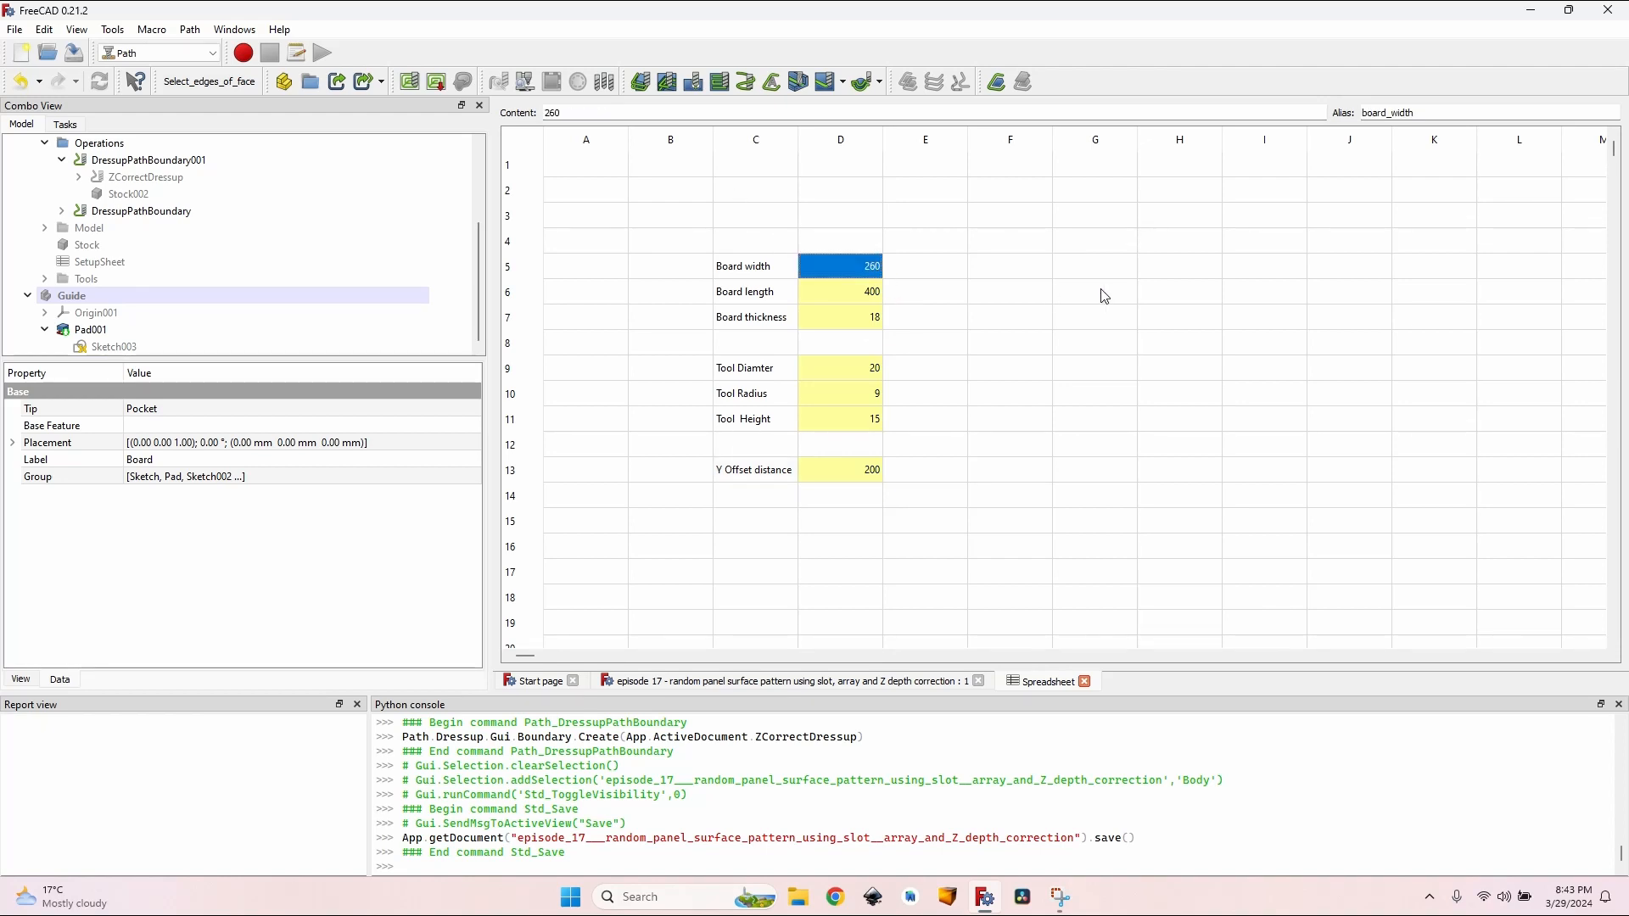
{"action": "type", "text": "390"}
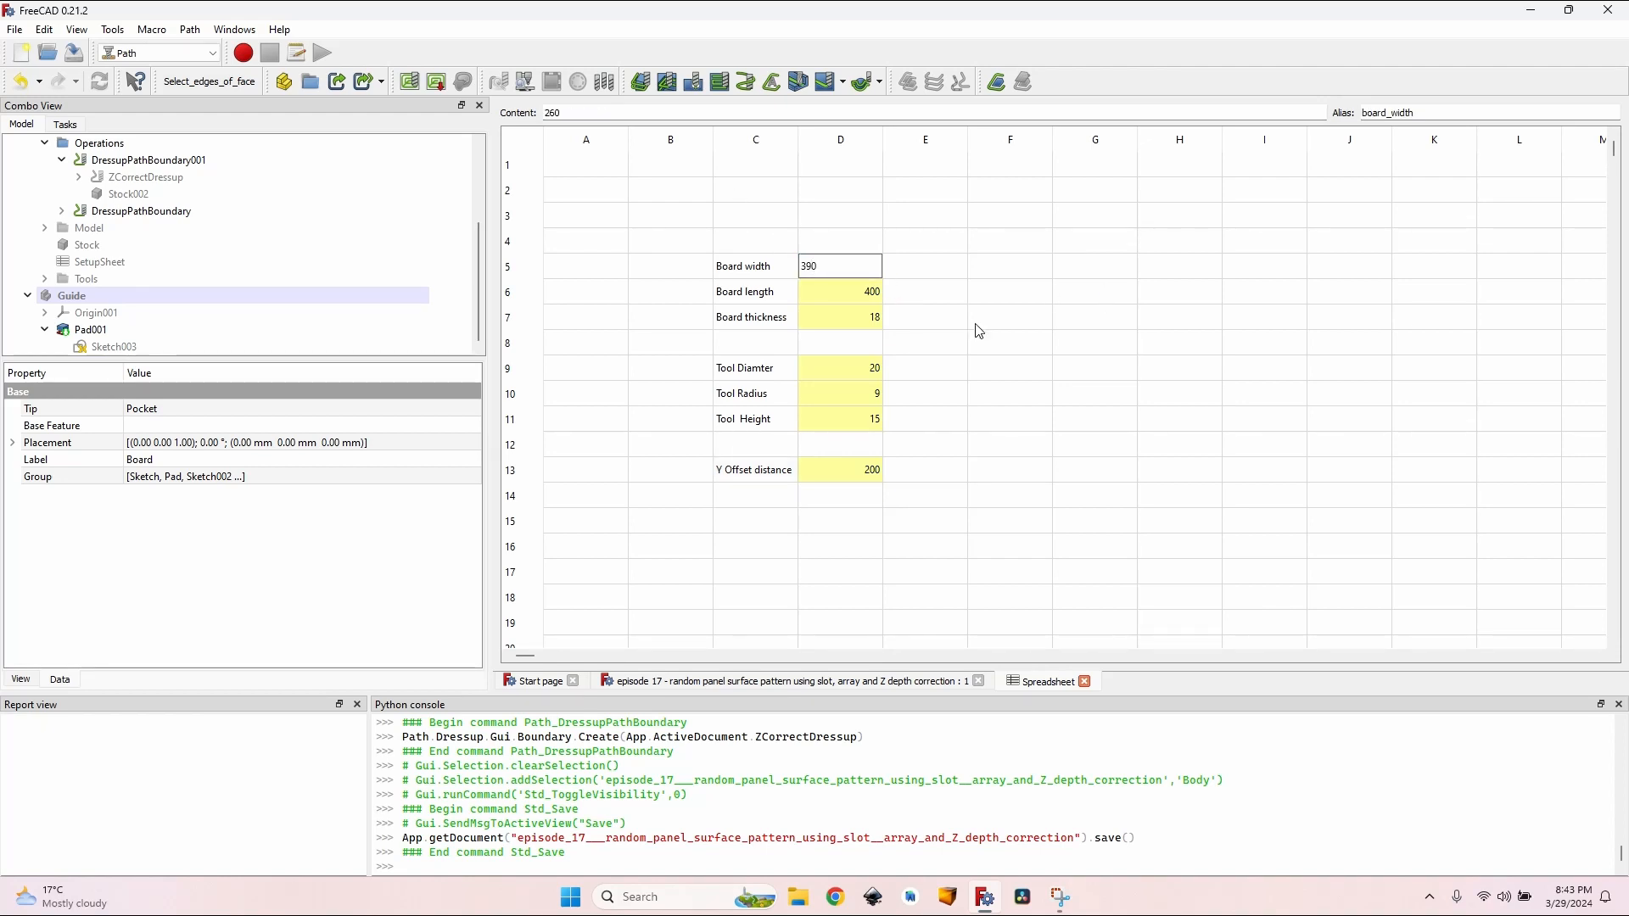
{"action": "left_click", "coordinate": [819, 683]}
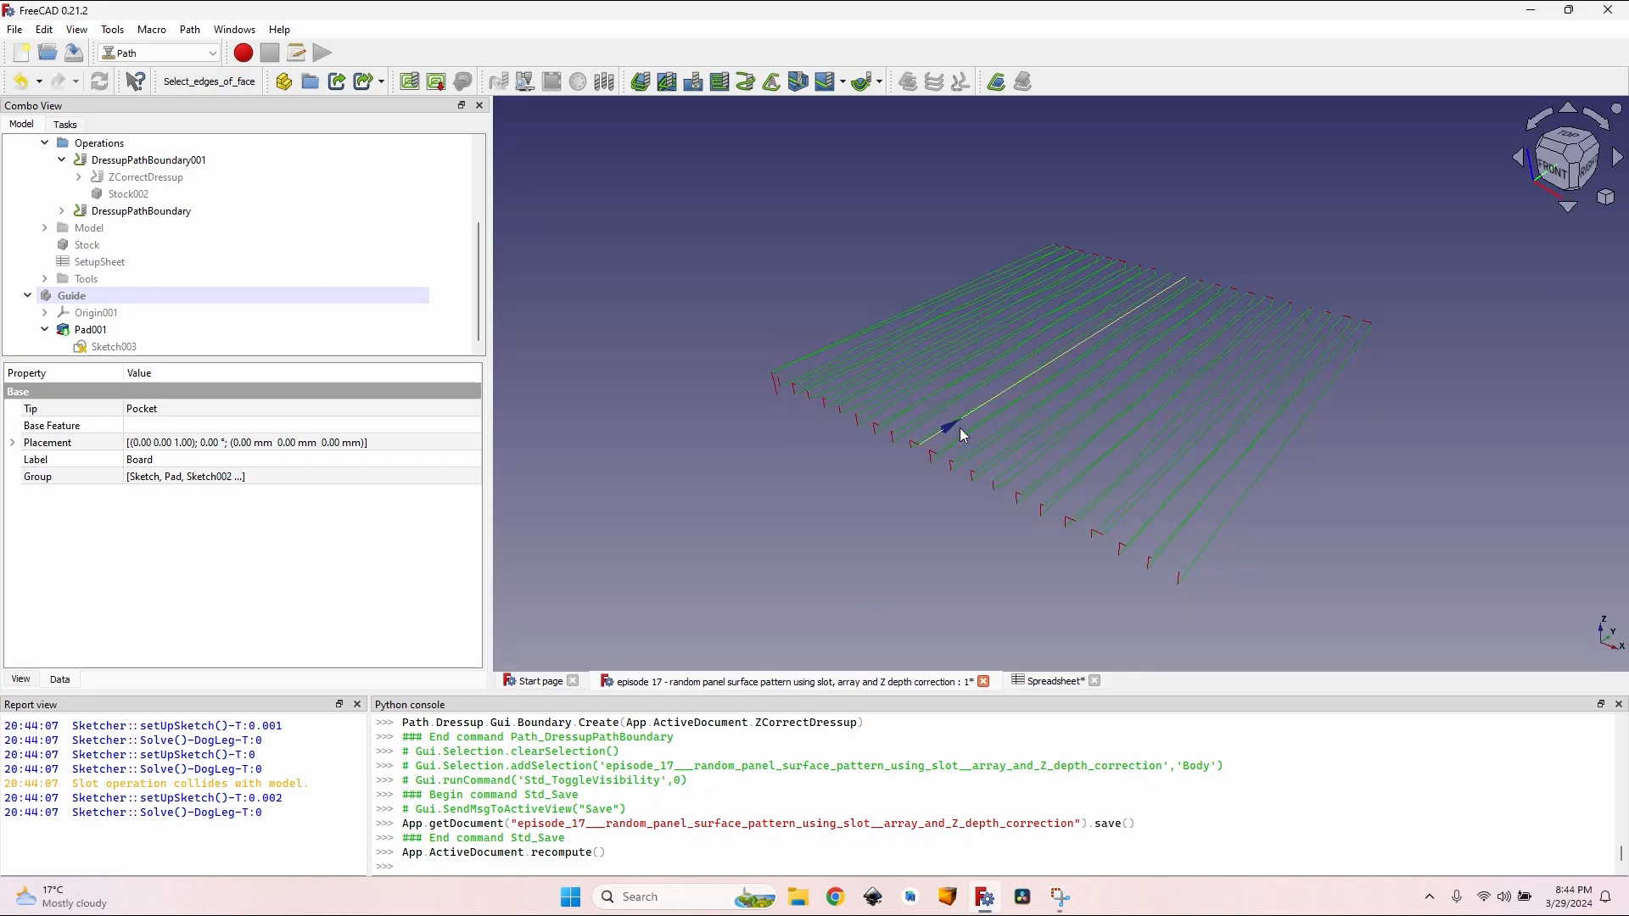
{"action": "scroll", "coordinate": [91, 193], "scroll_direction": "up", "scroll_amount": 3}
{"action": "key", "text": "space"}
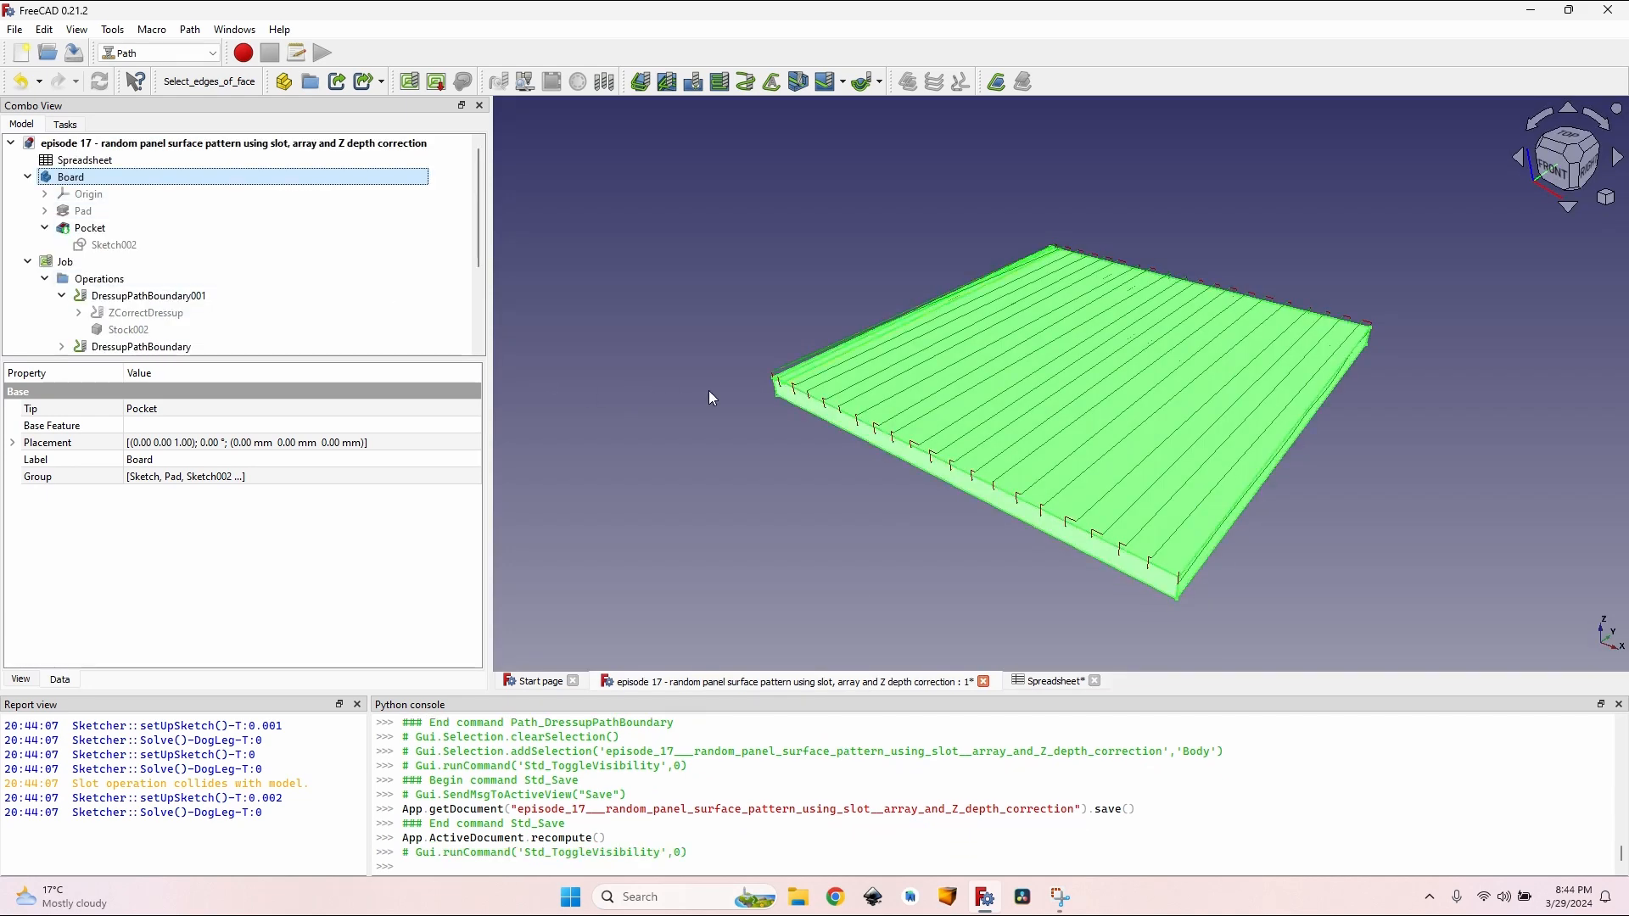
{"action": "key", "text": "space"}
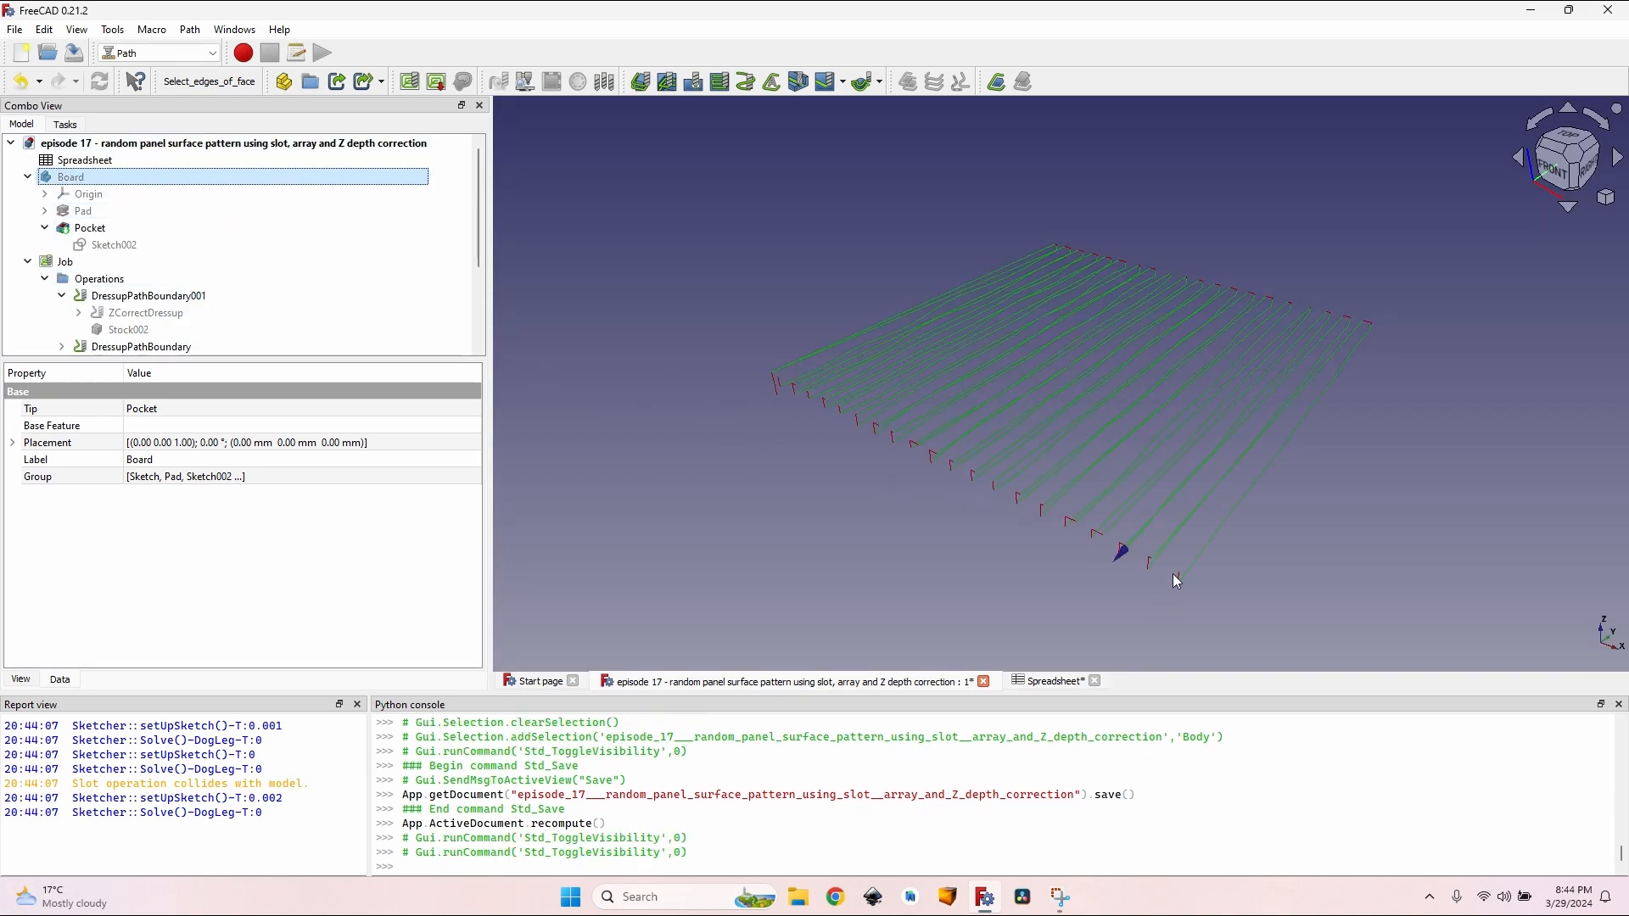
{"action": "middle_click_drag", "start_coordinate": [1305, 437], "coordinate": [1153, 418]}
Step: Review the tool and board parameters in the spreadsheet, comparing the board length with the Y offset distance formula
{"action": "key", "text": "ctrl+Tab"}
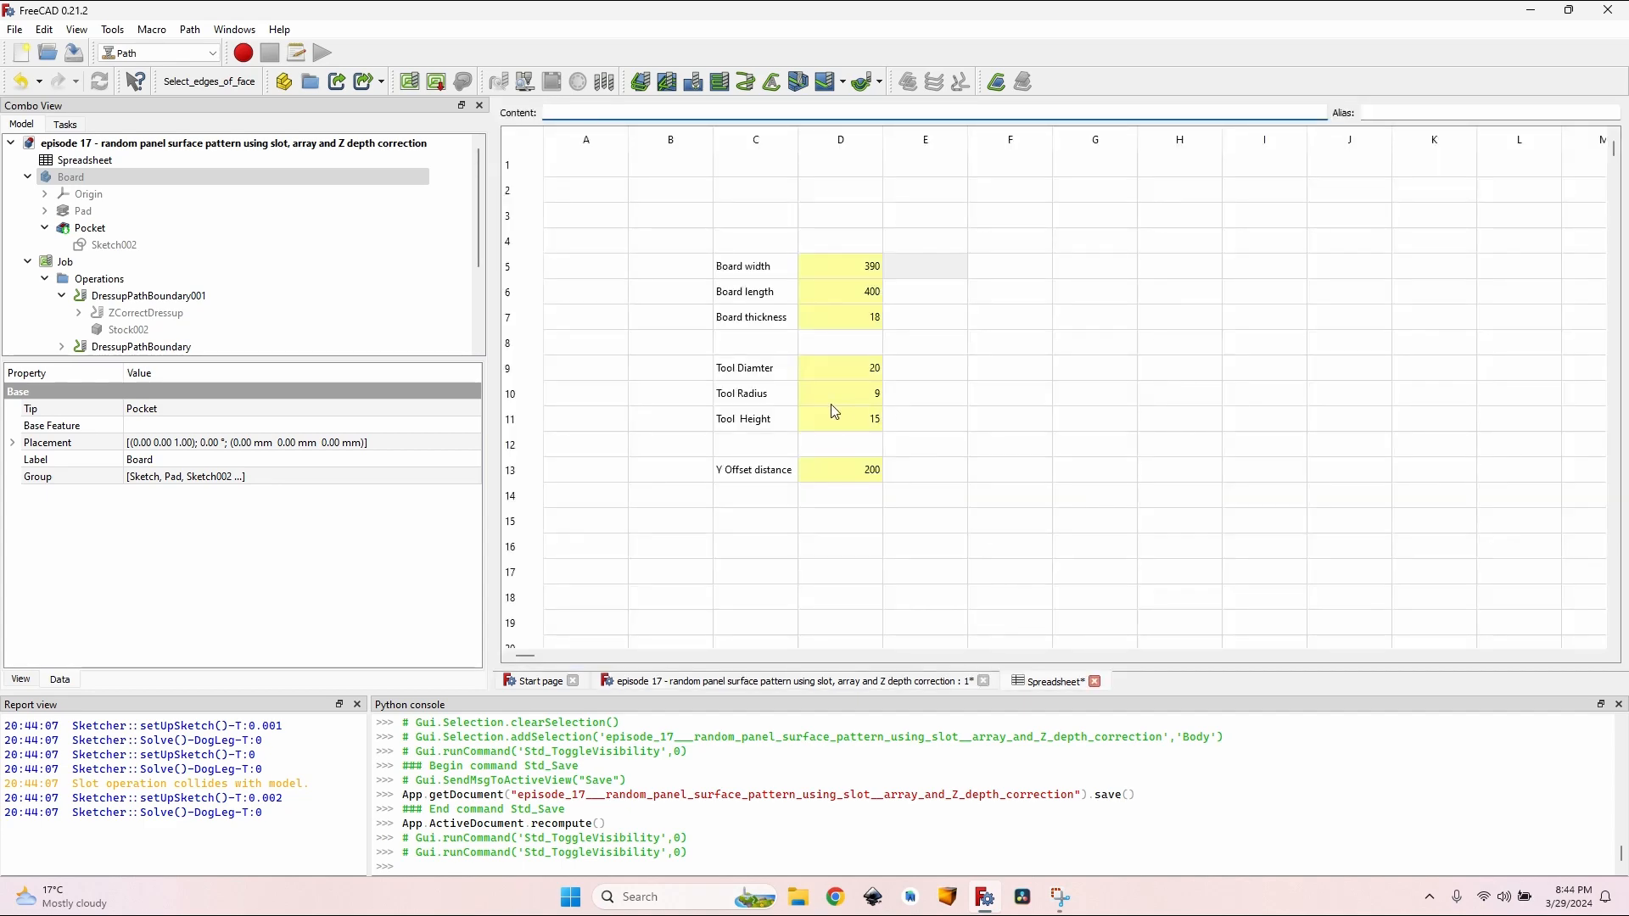
{"action": "left_click", "coordinate": [841, 378]}
{"action": "left_click", "coordinate": [855, 394]}
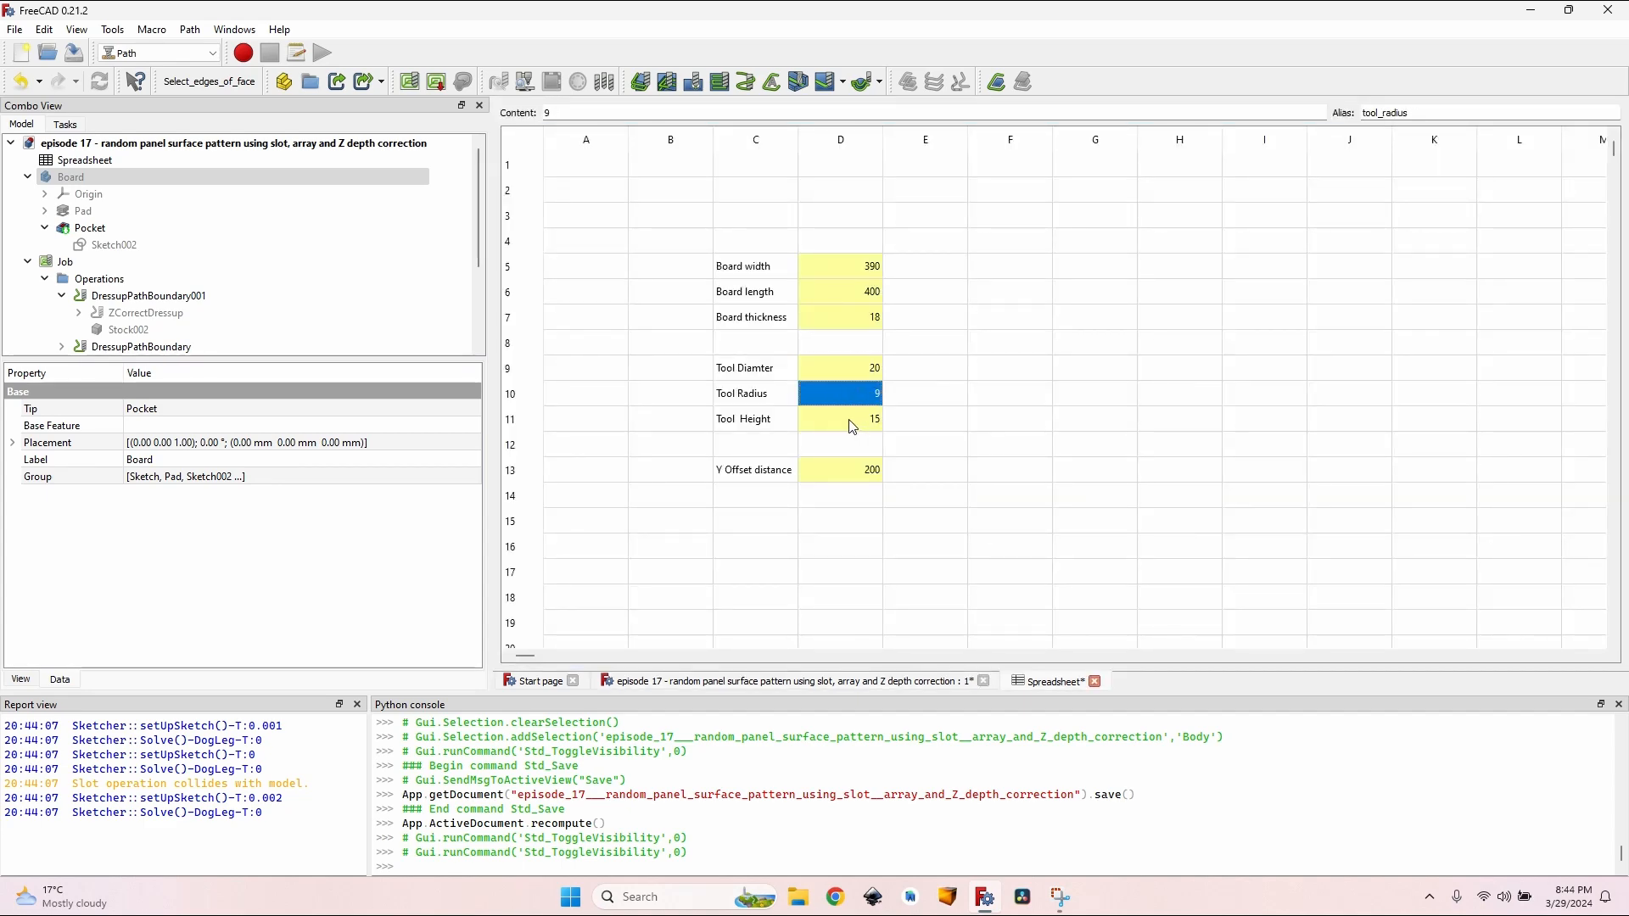
{"action": "left_click", "coordinate": [869, 425]}
{"action": "left_click", "coordinate": [836, 328]}
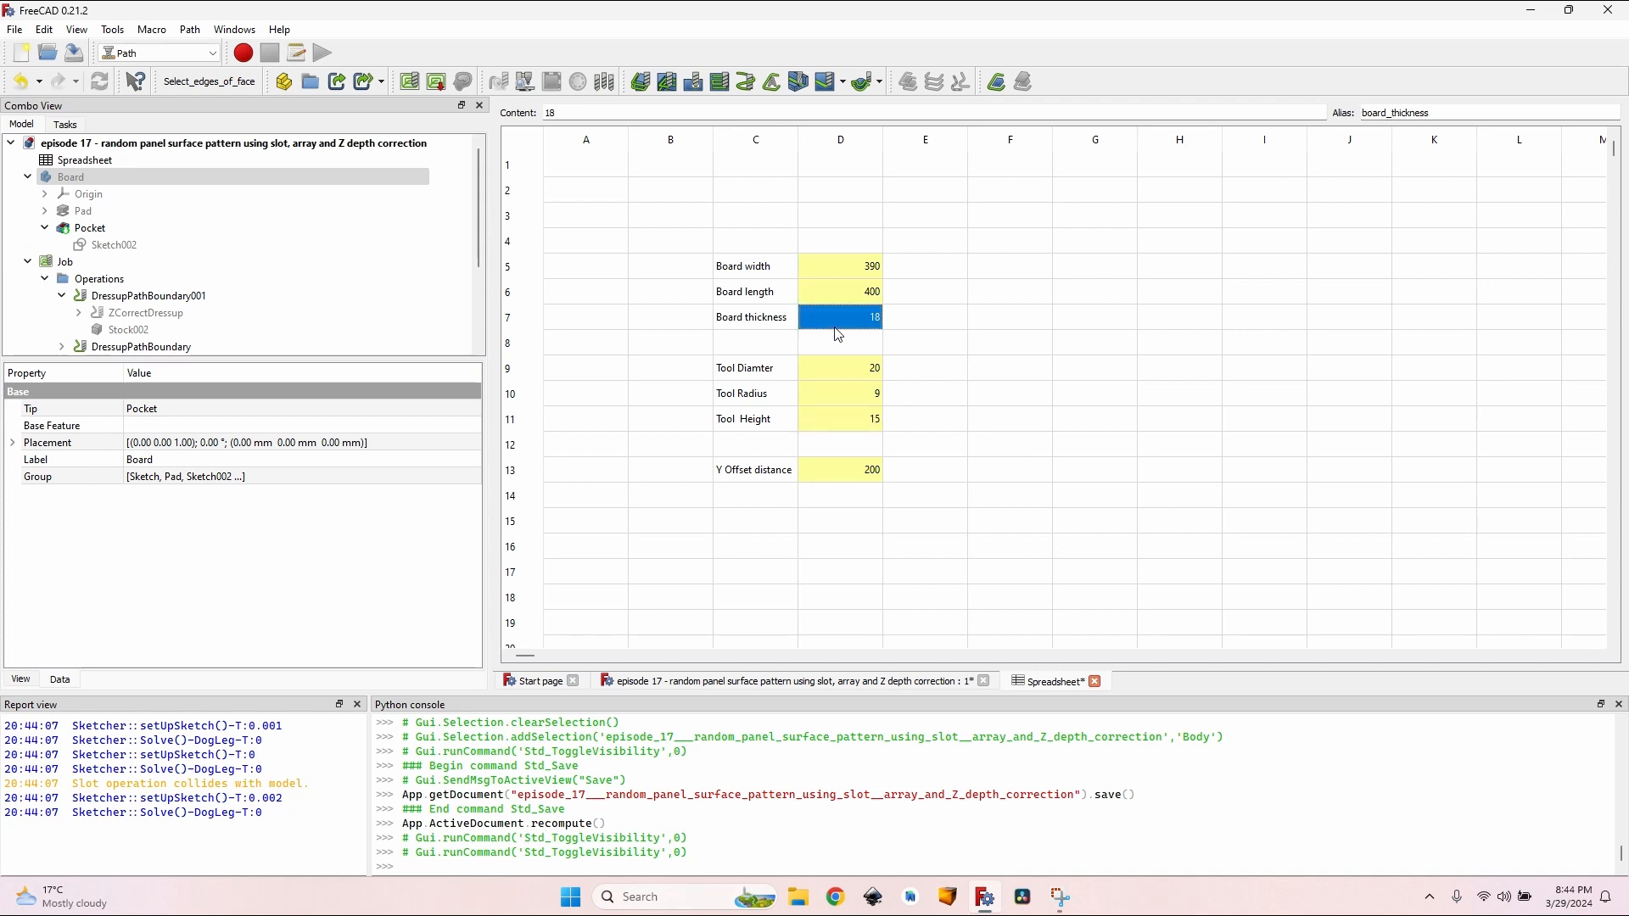
{"action": "key", "text": "ctrl+r"}
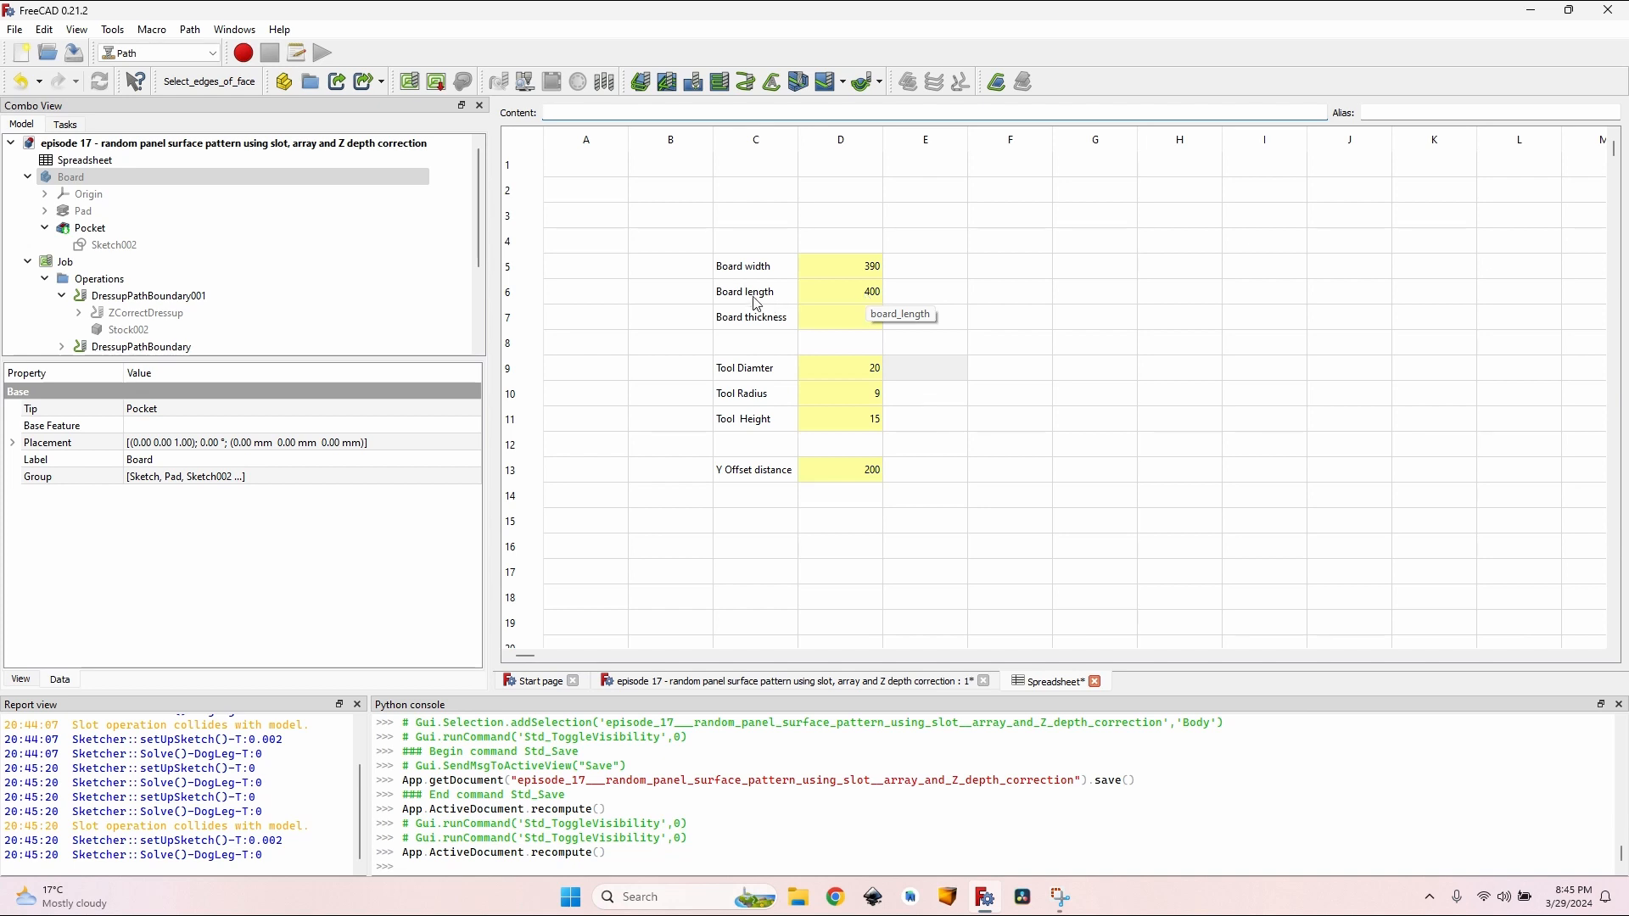
{"action": "left_click_drag", "start_coordinate": [755, 299], "coordinate": [843, 298]}
{"action": "left_click_drag", "start_coordinate": [752, 479], "coordinate": [831, 478]}
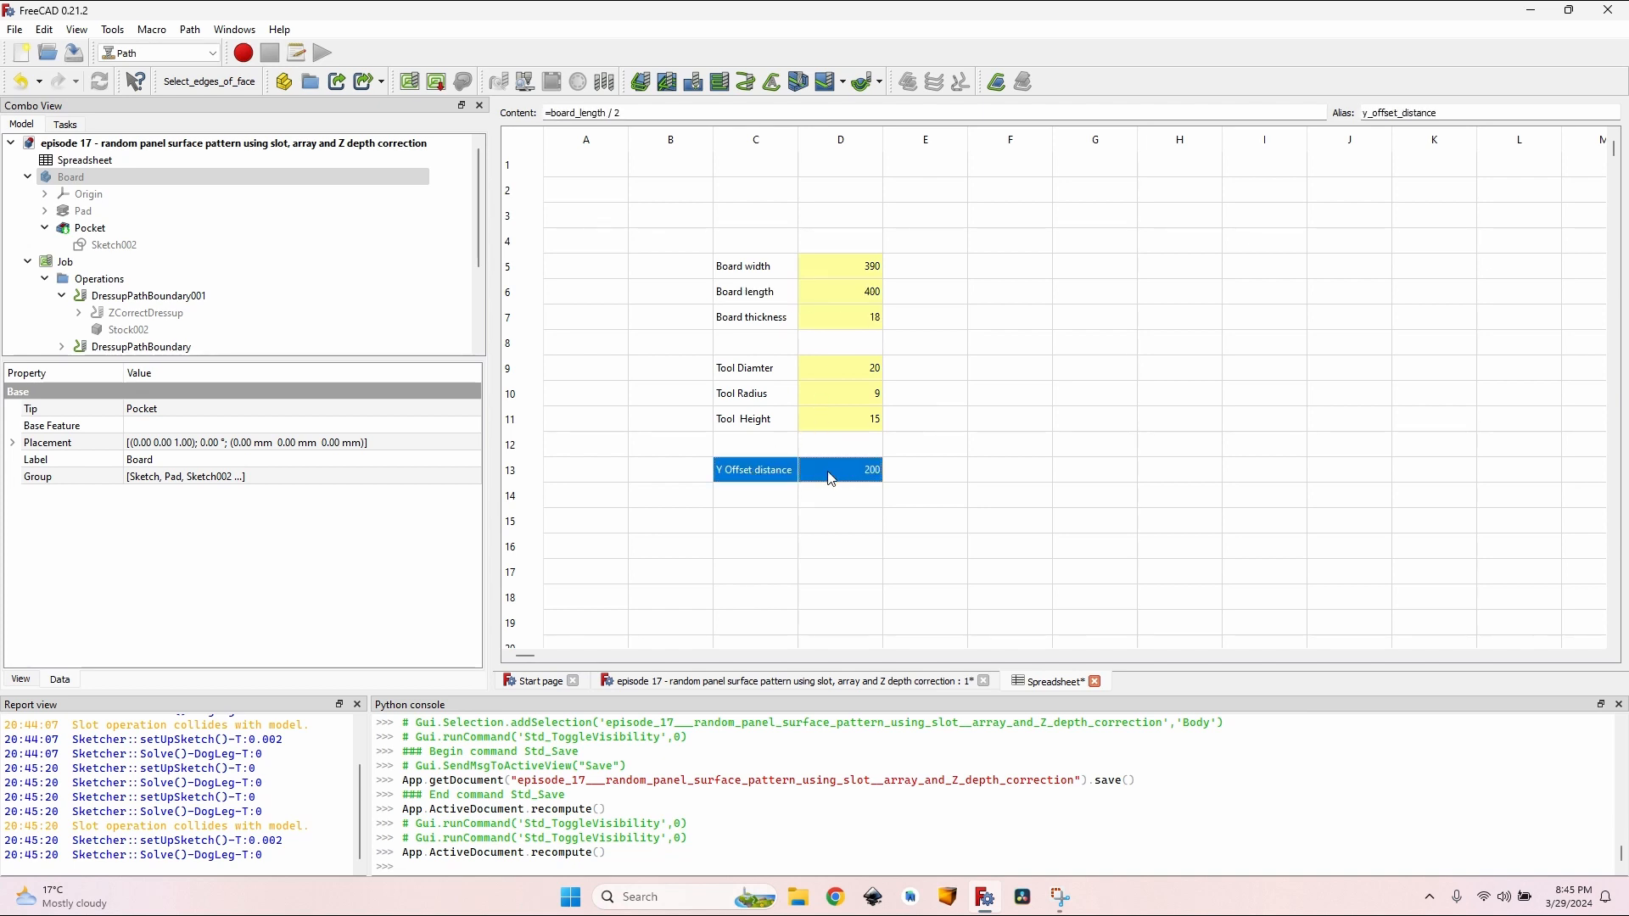
Step: Make the Guide body visible alongside the toolpaths
{"action": "left_click", "coordinate": [879, 684]}
{"action": "scroll", "coordinate": [107, 300], "scroll_direction": "down", "scroll_amount": 3}
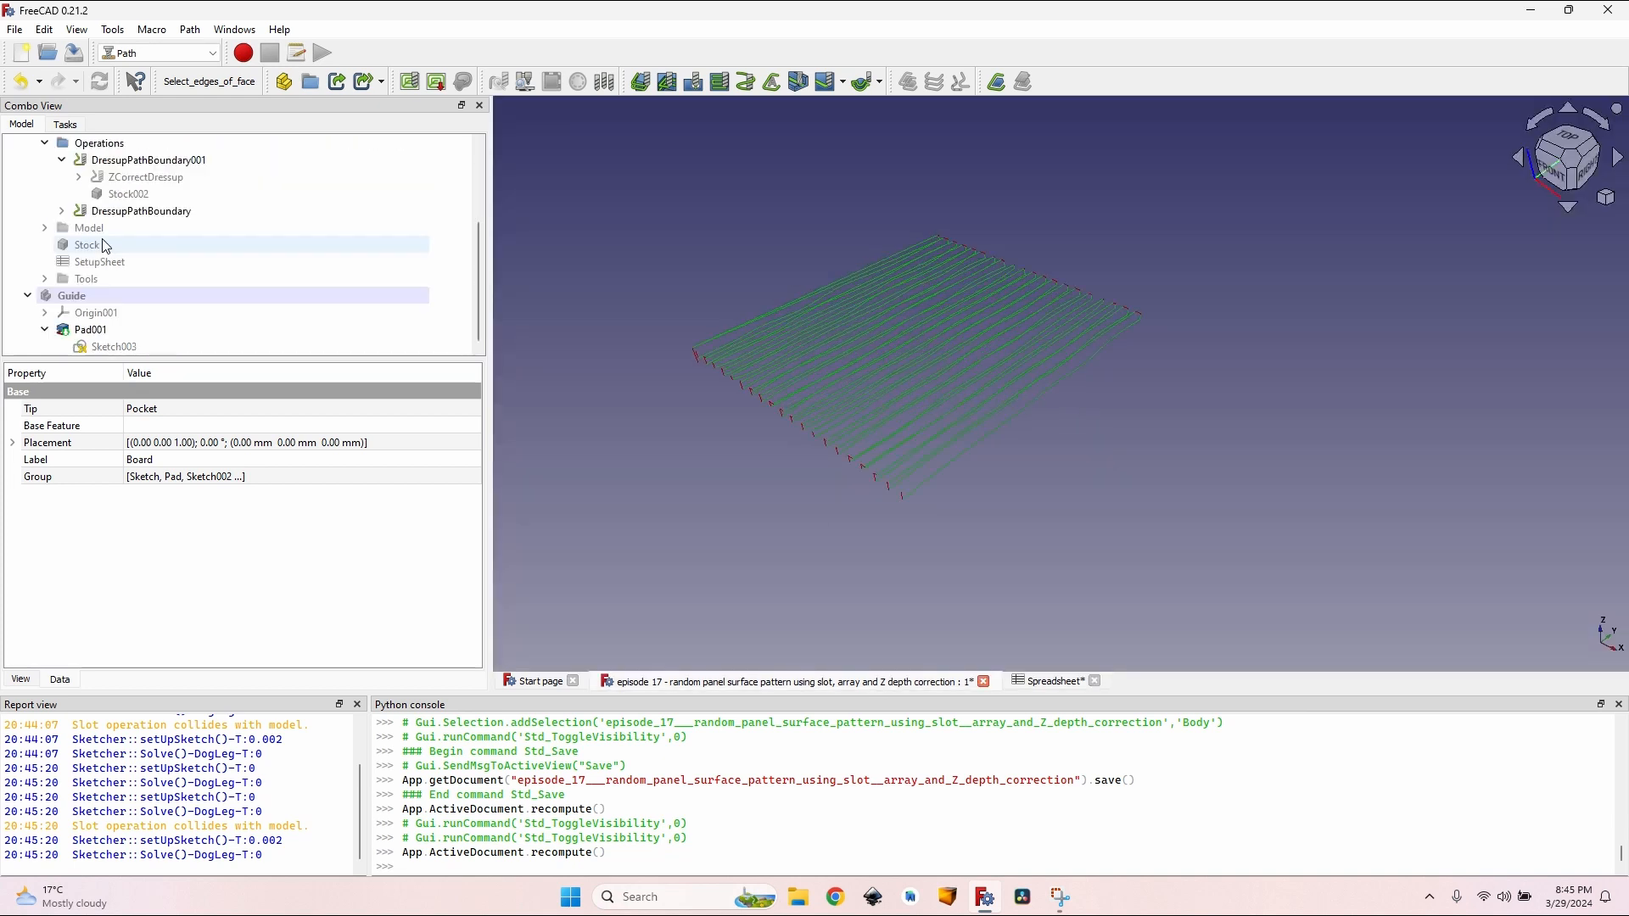
{"action": "left_click", "coordinate": [108, 300]}
{"action": "key", "text": "space"}
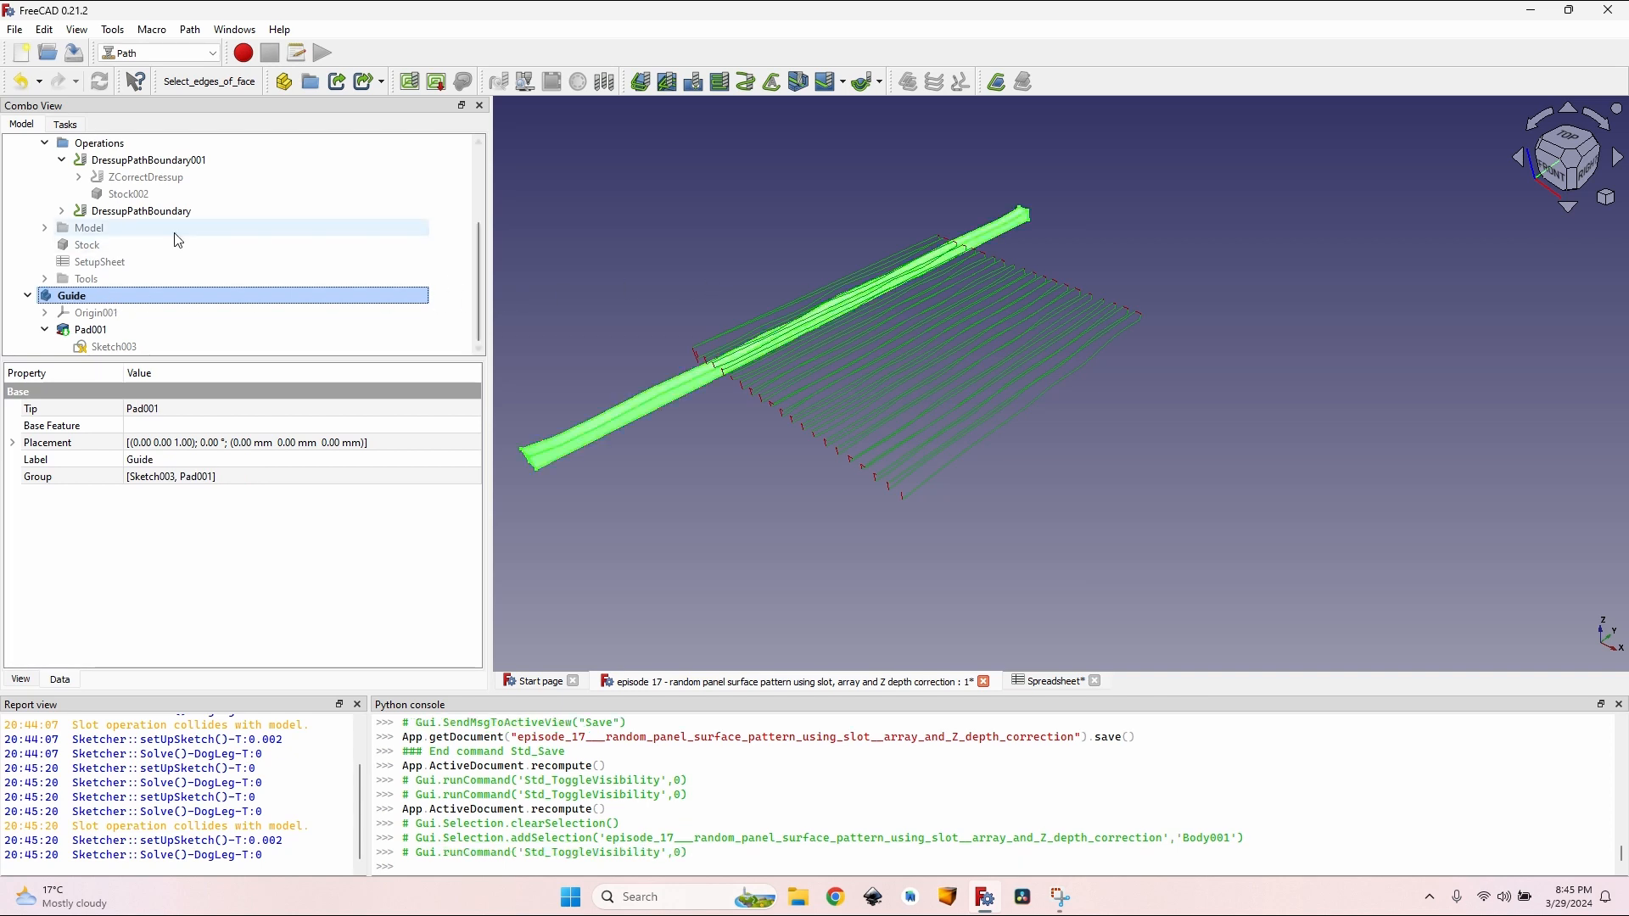
Step: Examine the Guide's wavy top face and its length relative to the toolpaths
{"action": "scroll", "coordinate": [175, 232], "scroll_direction": "up", "scroll_amount": 2}
{"action": "middle_click_drag", "start_coordinate": [628, 293], "coordinate": [659, 312]}
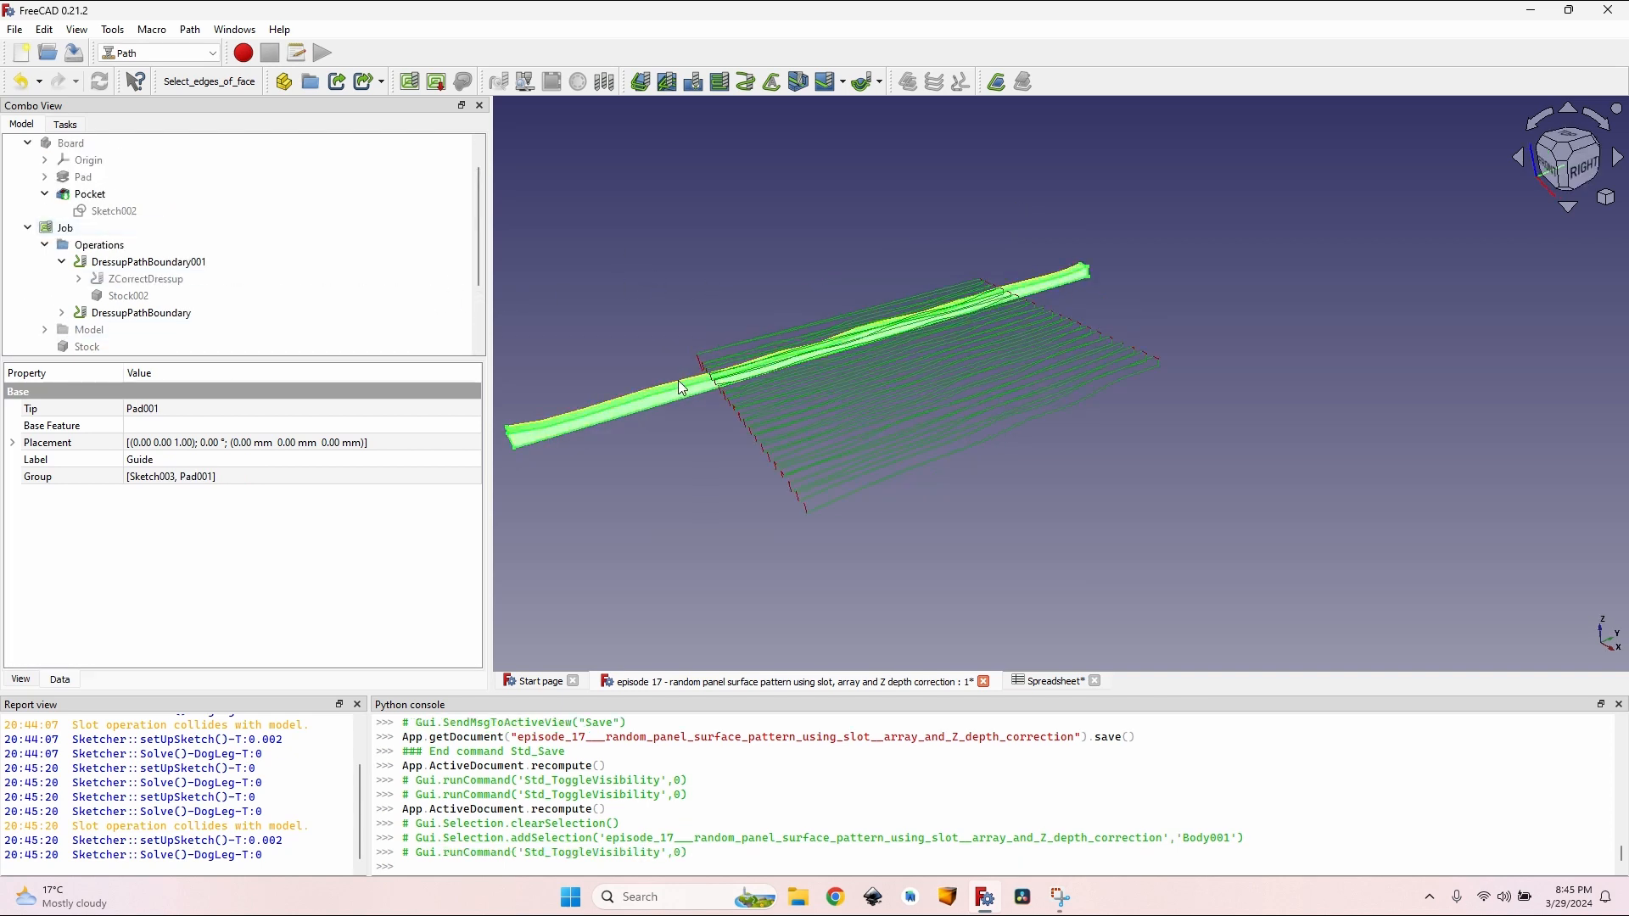
{"action": "scroll", "coordinate": [633, 394], "scroll_direction": "up", "scroll_amount": 2}
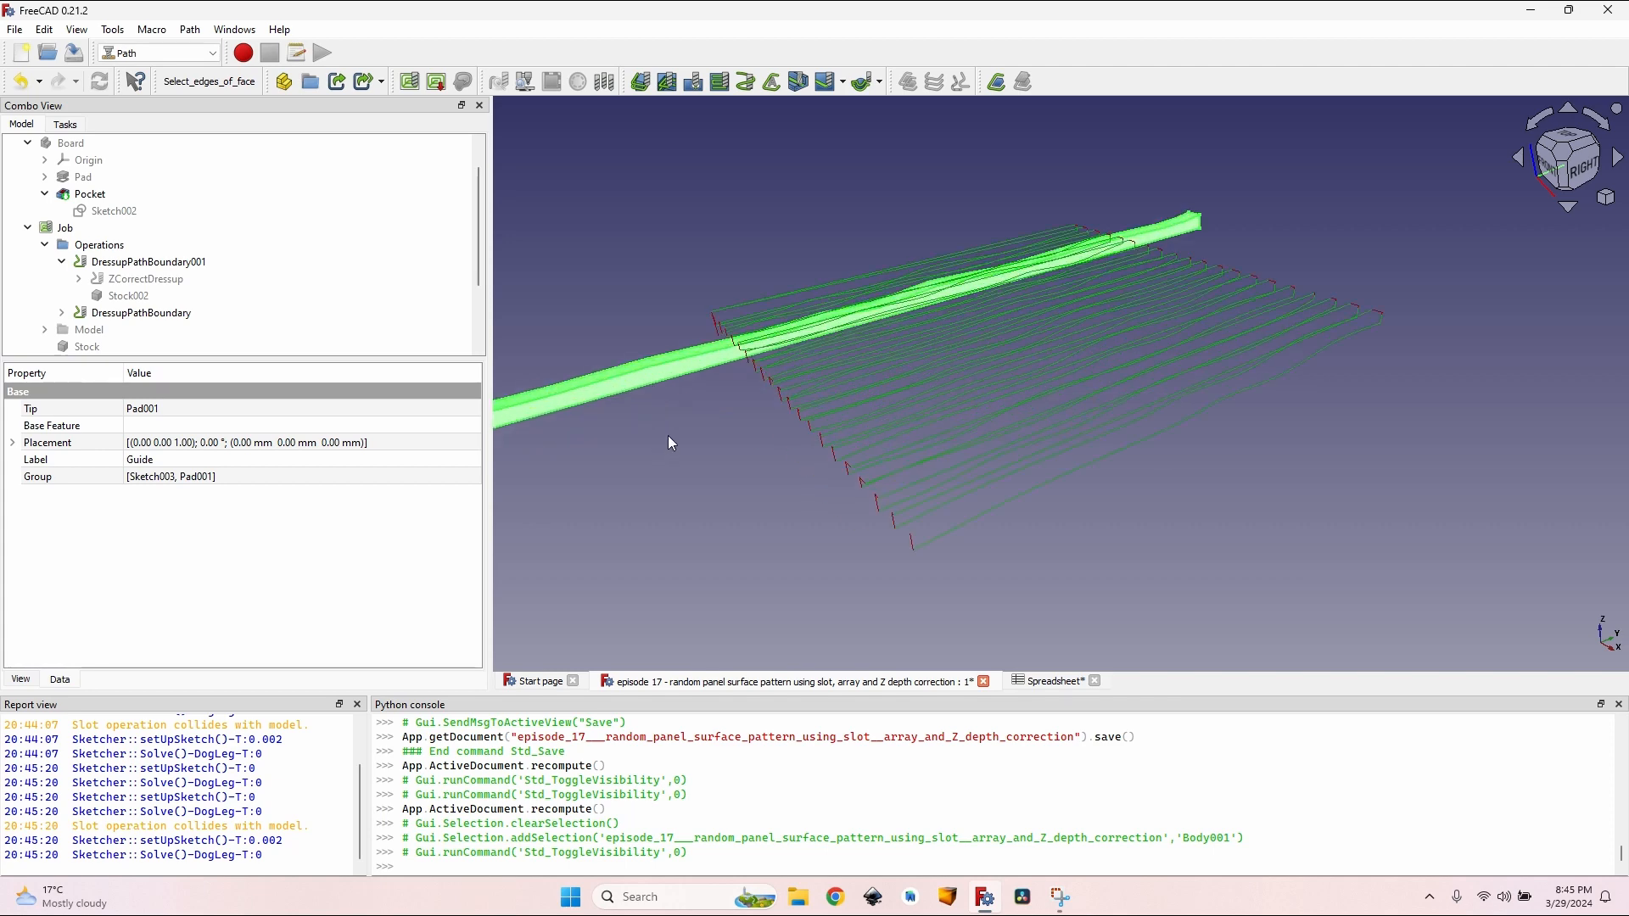
{"action": "middle_click_drag", "start_coordinate": [622, 391], "coordinate": [807, 400]}
{"action": "left_click", "coordinate": [614, 341]}
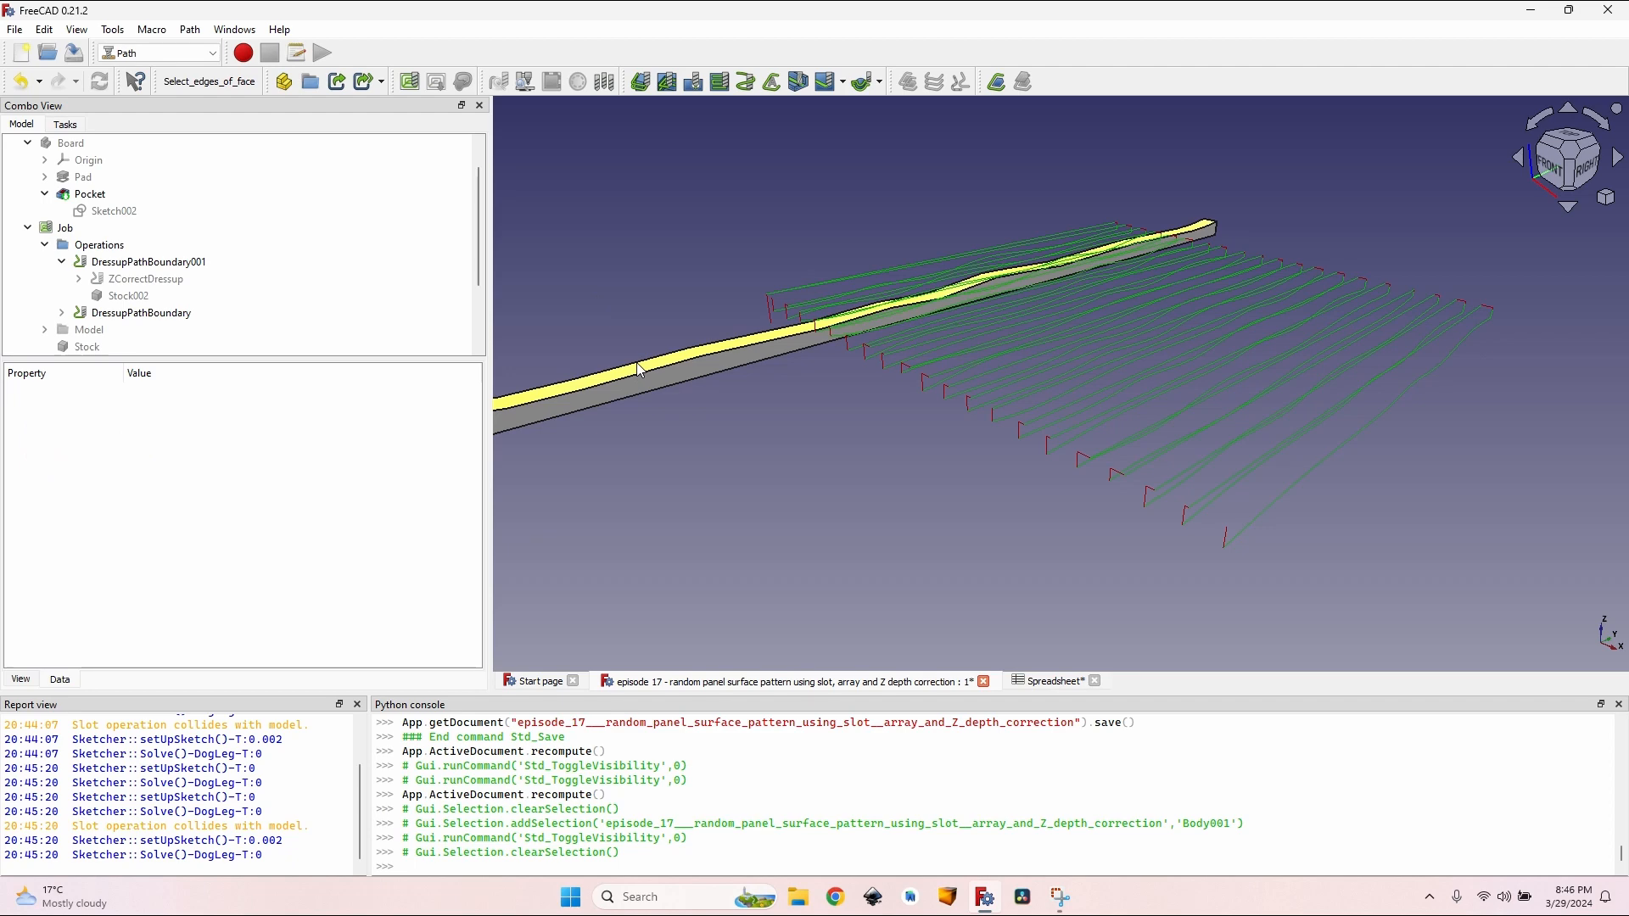
{"action": "scroll", "coordinate": [289, 297], "scroll_direction": "down", "scroll_amount": 2}
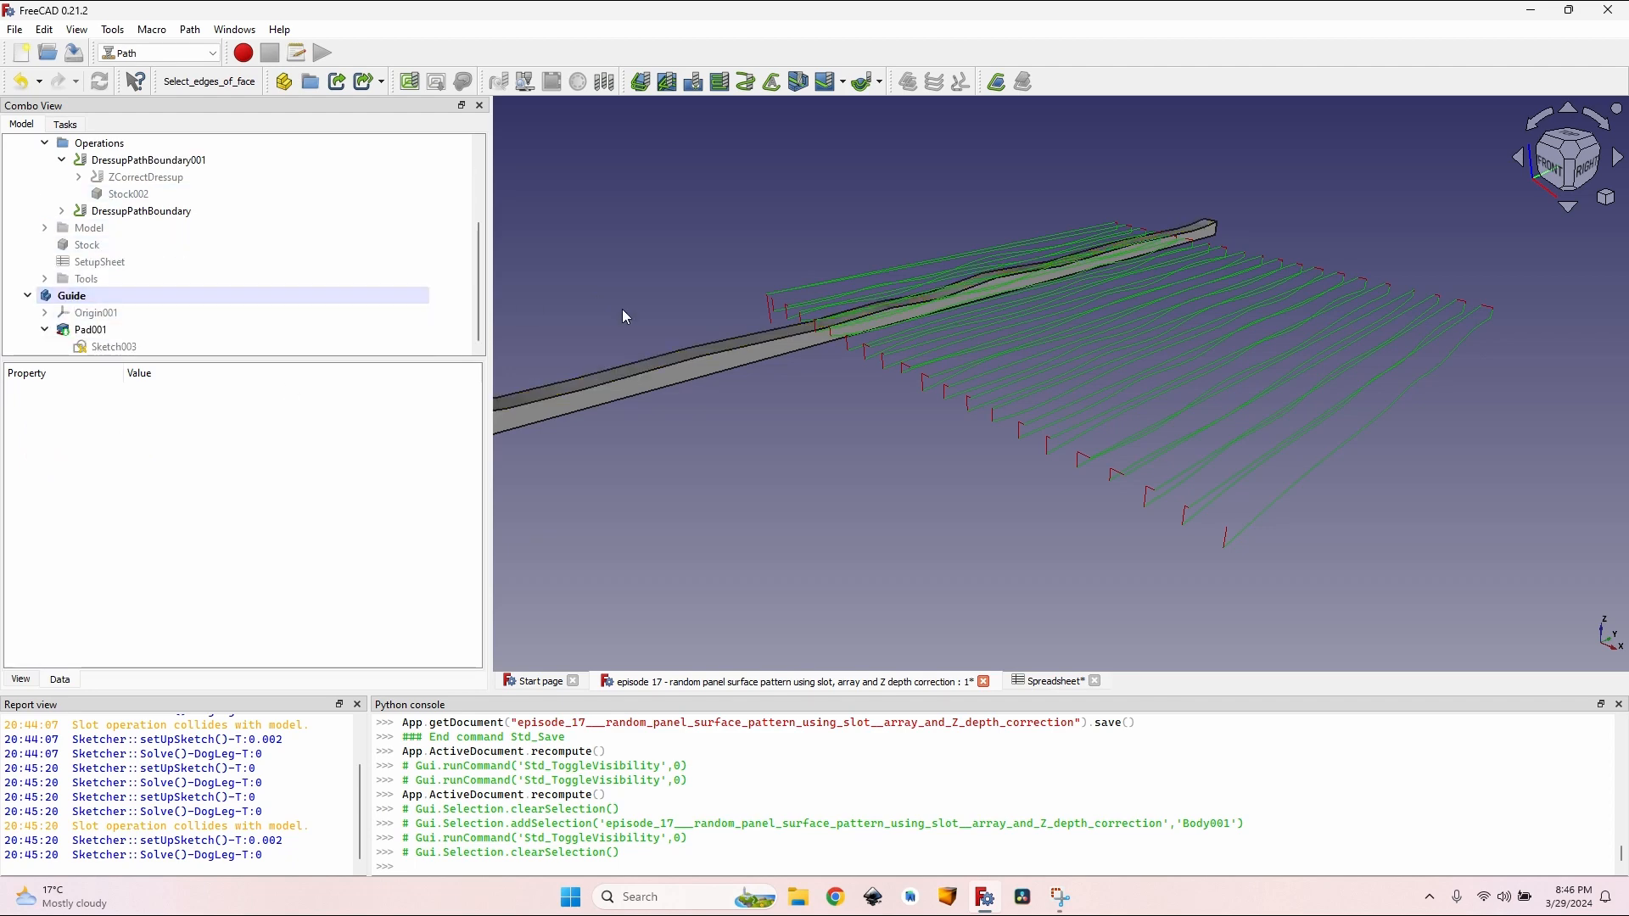
{"action": "scroll", "coordinate": [690, 303], "scroll_direction": "down", "scroll_amount": 3}
{"action": "scroll", "coordinate": [679, 332], "scroll_direction": "up", "scroll_amount": 4}
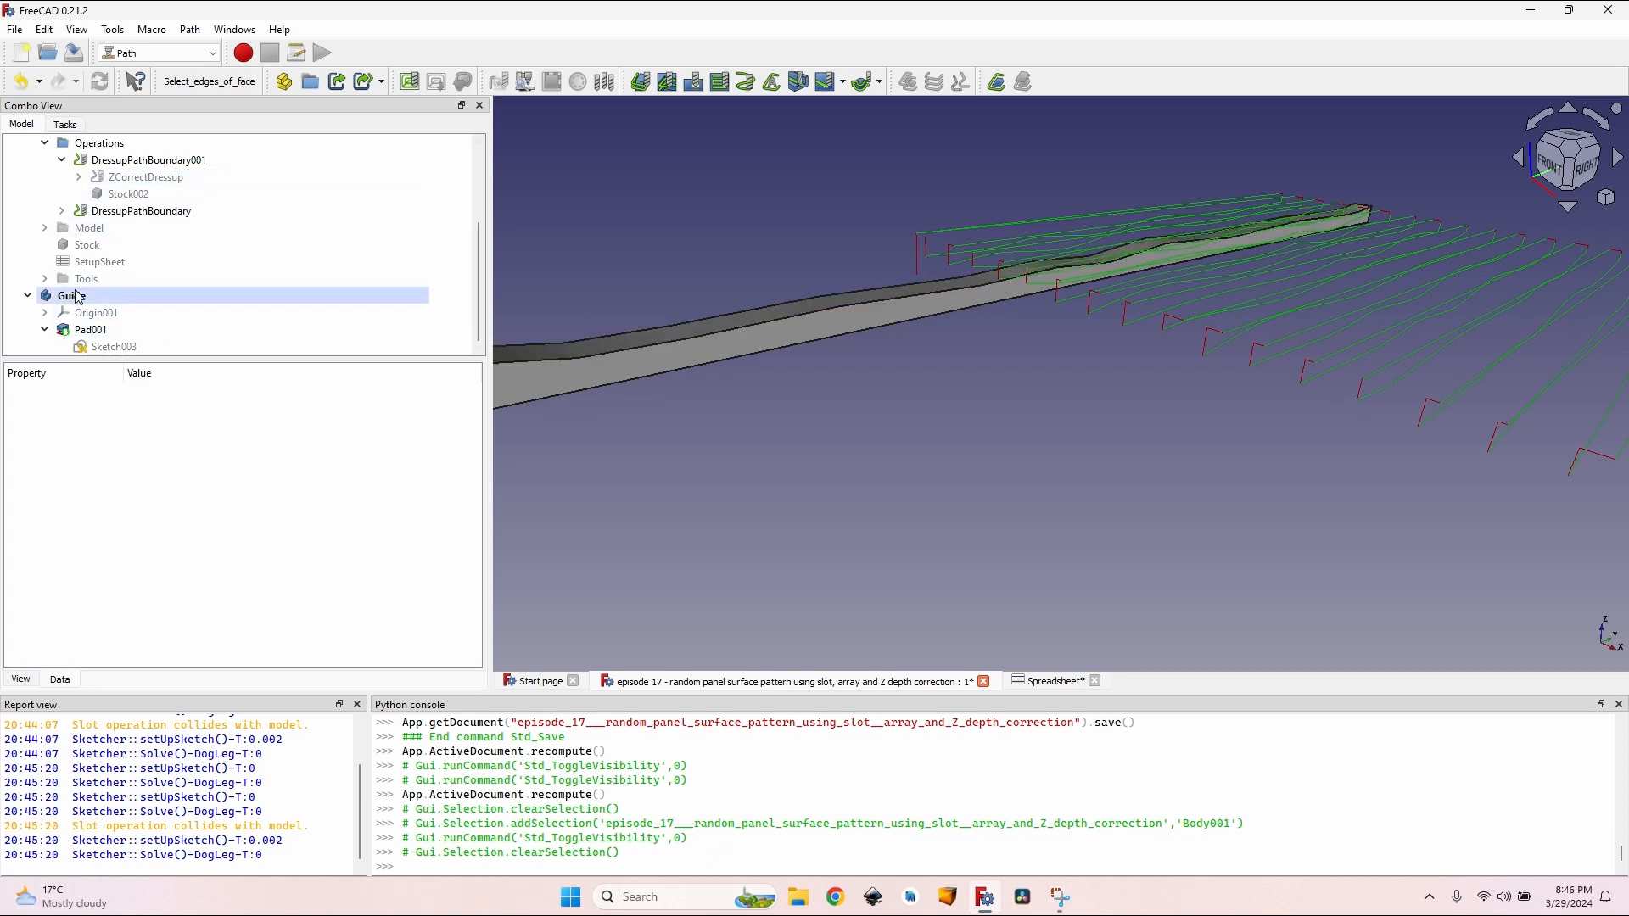
{"action": "scroll", "coordinate": [855, 363], "scroll_direction": "down", "scroll_amount": 3}
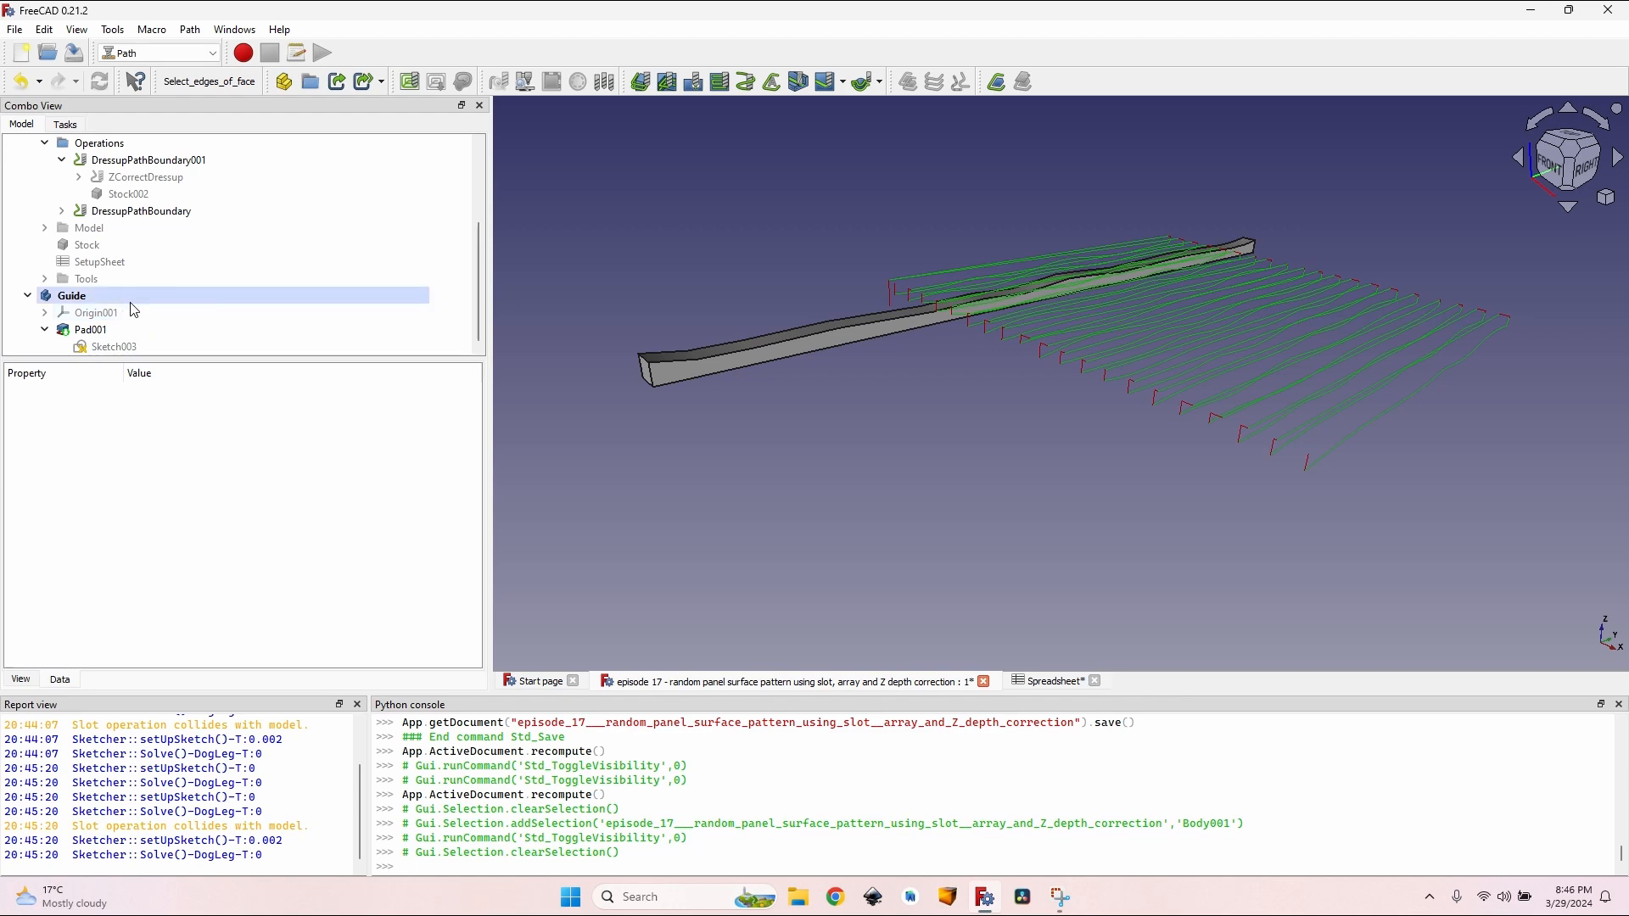
Step: Set the board width to 260 and the board length to 250 in the spreadsheet
{"action": "left_click", "coordinate": [1041, 684]}
{"action": "left_click", "coordinate": [850, 270]}
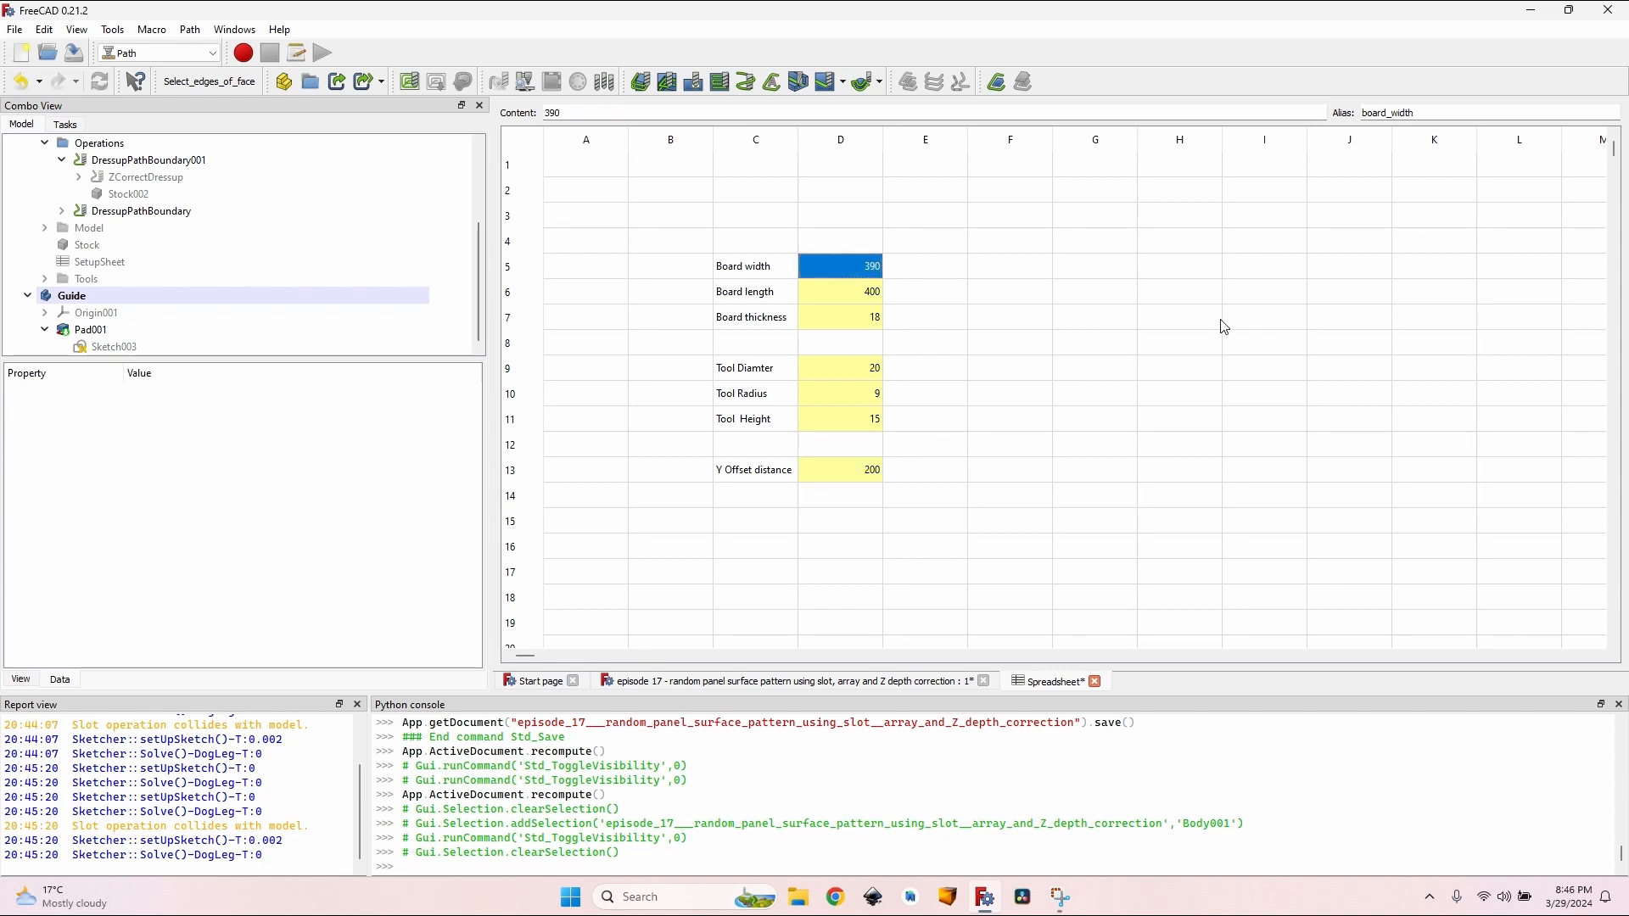
{"action": "type", "text": "260"}
{"action": "key", "text": "Return"}
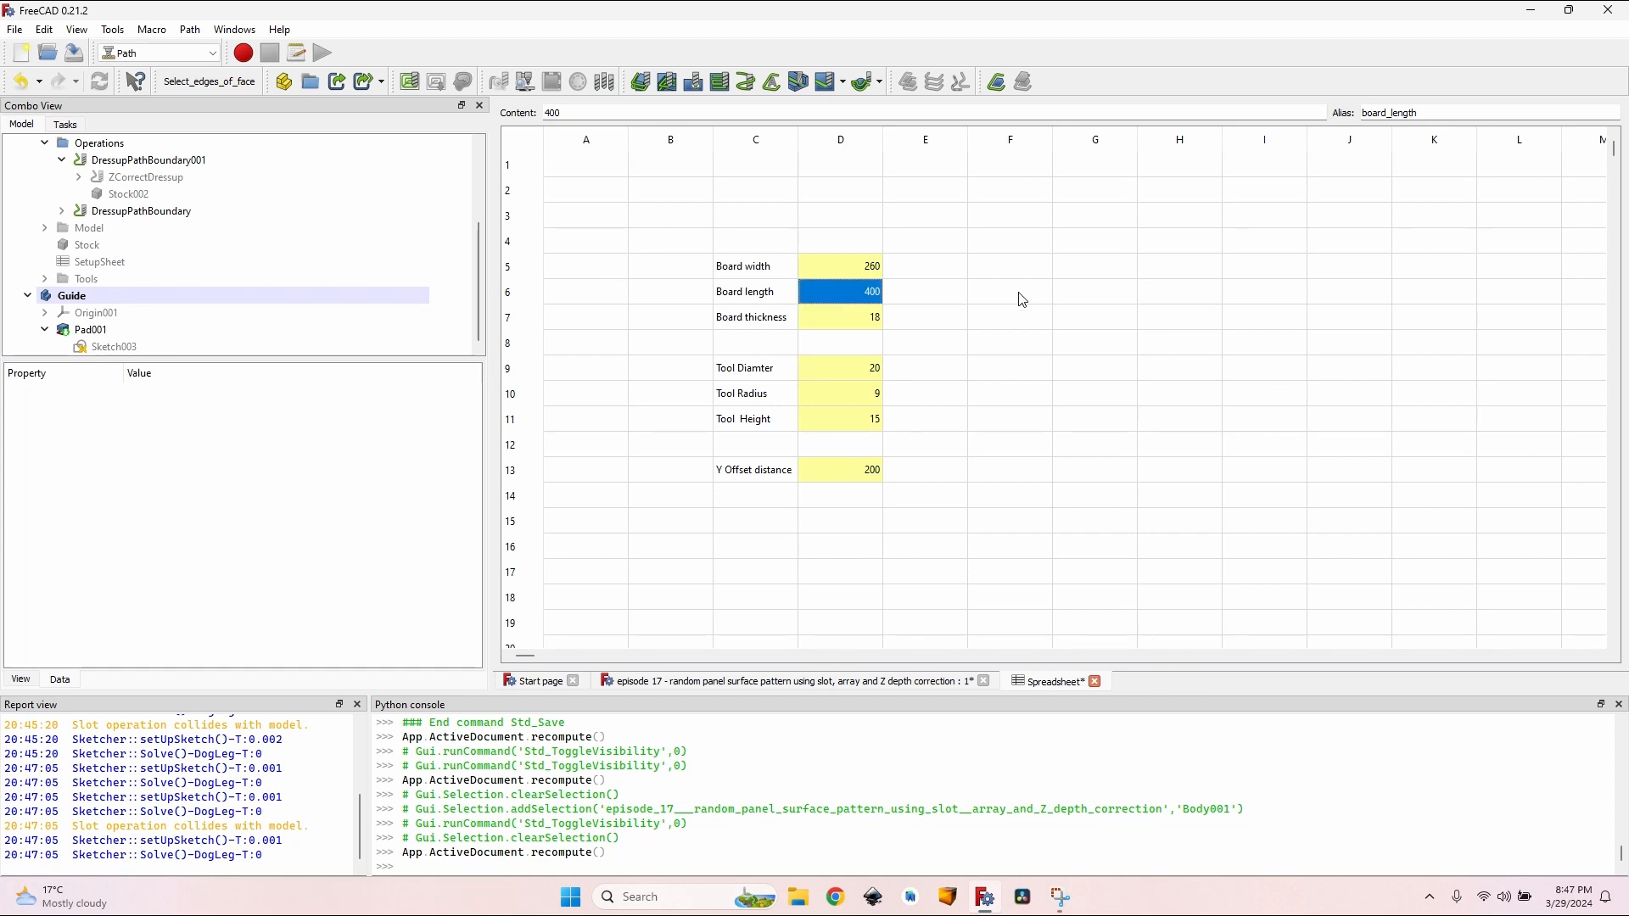
{"action": "type", "text": "250"}
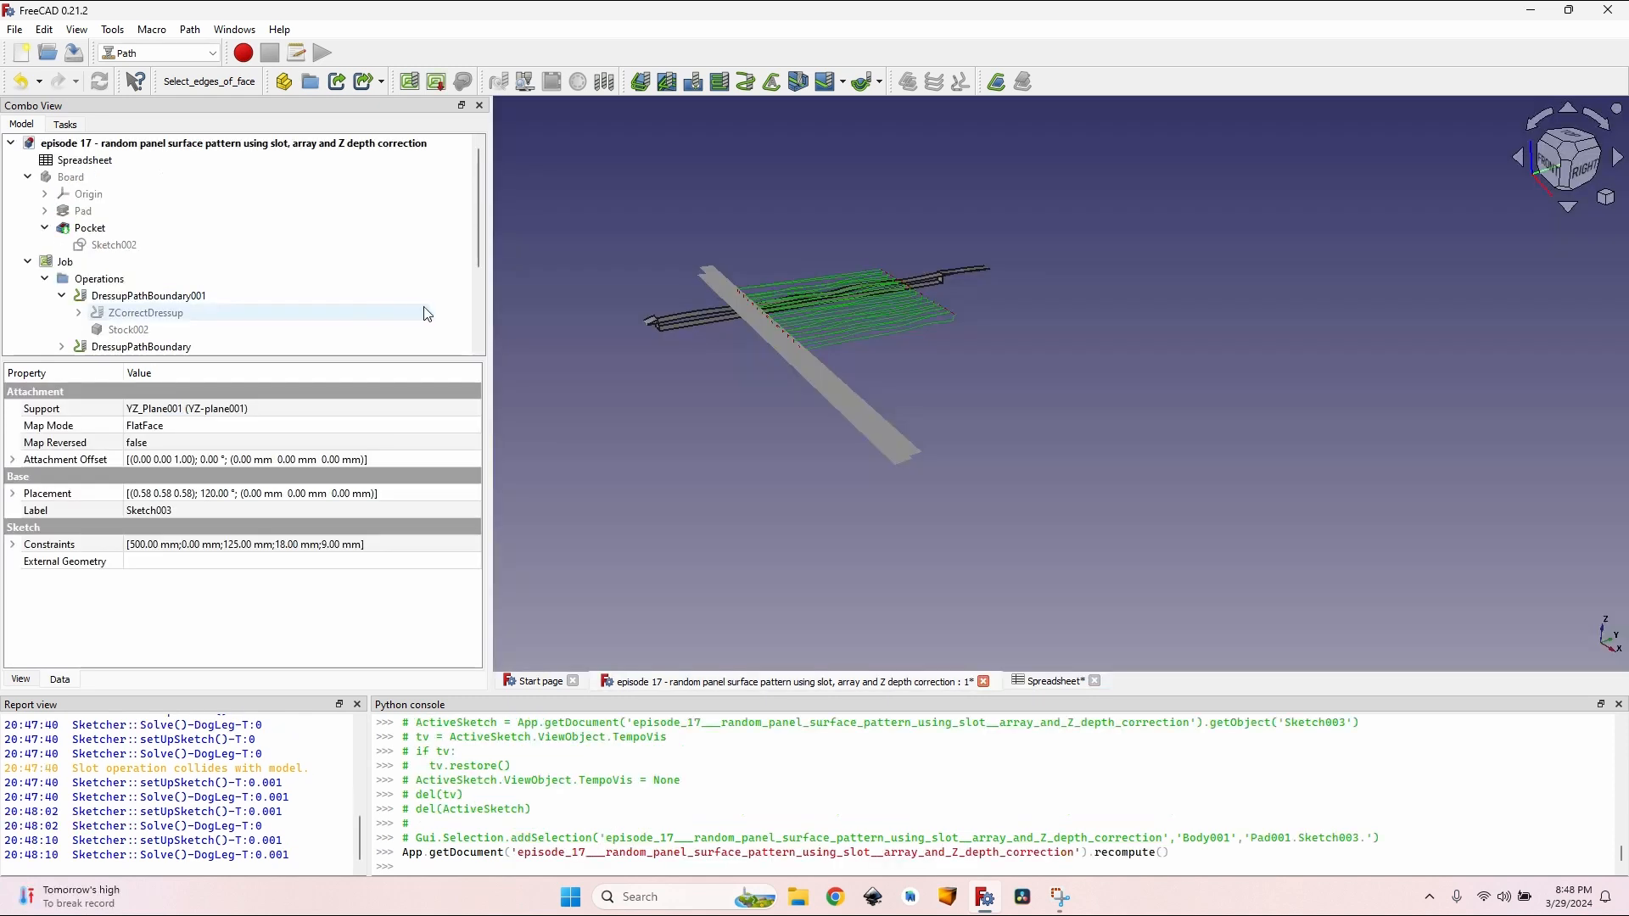
Step: Edit the Guide's Sketch003 and move the spline control point overhanging the profile's negative-Y end back inside the profile
{"action": "scroll", "coordinate": [425, 311], "scroll_direction": "down", "scroll_amount": 1}
{"action": "scroll", "coordinate": [635, 321], "scroll_direction": "down", "scroll_amount": 3}
{"action": "scroll", "coordinate": [171, 326], "scroll_direction": "down", "scroll_amount": 2}
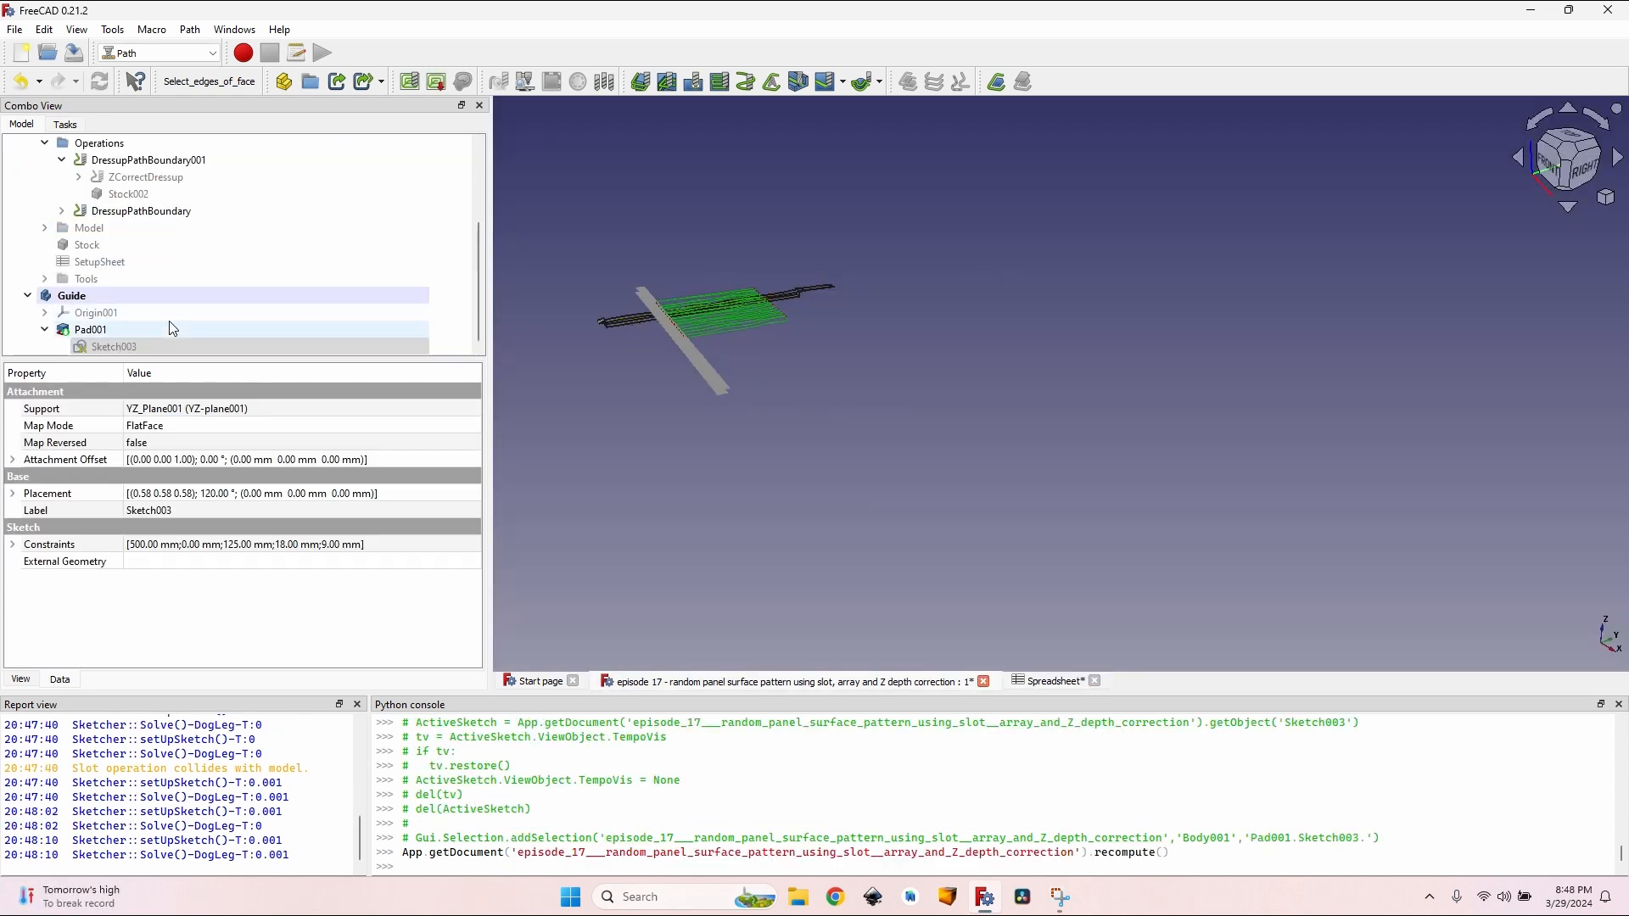
{"action": "scroll", "coordinate": [747, 265], "scroll_direction": "up", "scroll_amount": 6}
{"action": "left_click", "coordinate": [105, 293]}
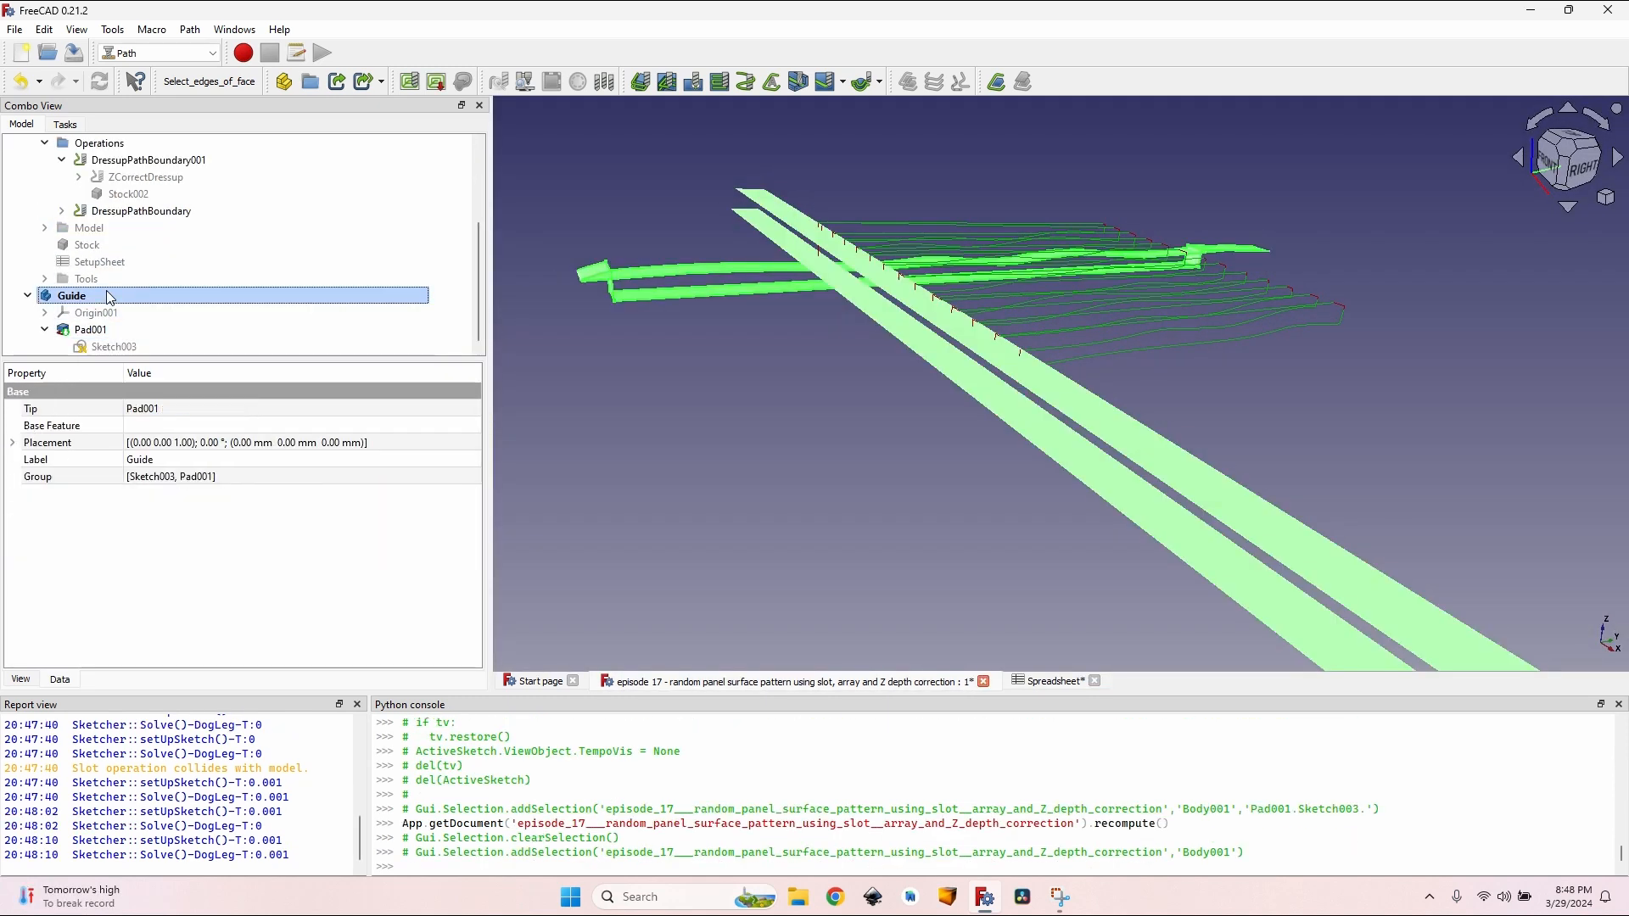
{"action": "double_click", "coordinate": [153, 347]}
{"action": "scroll", "coordinate": [967, 420], "scroll_direction": "up", "scroll_amount": 5}
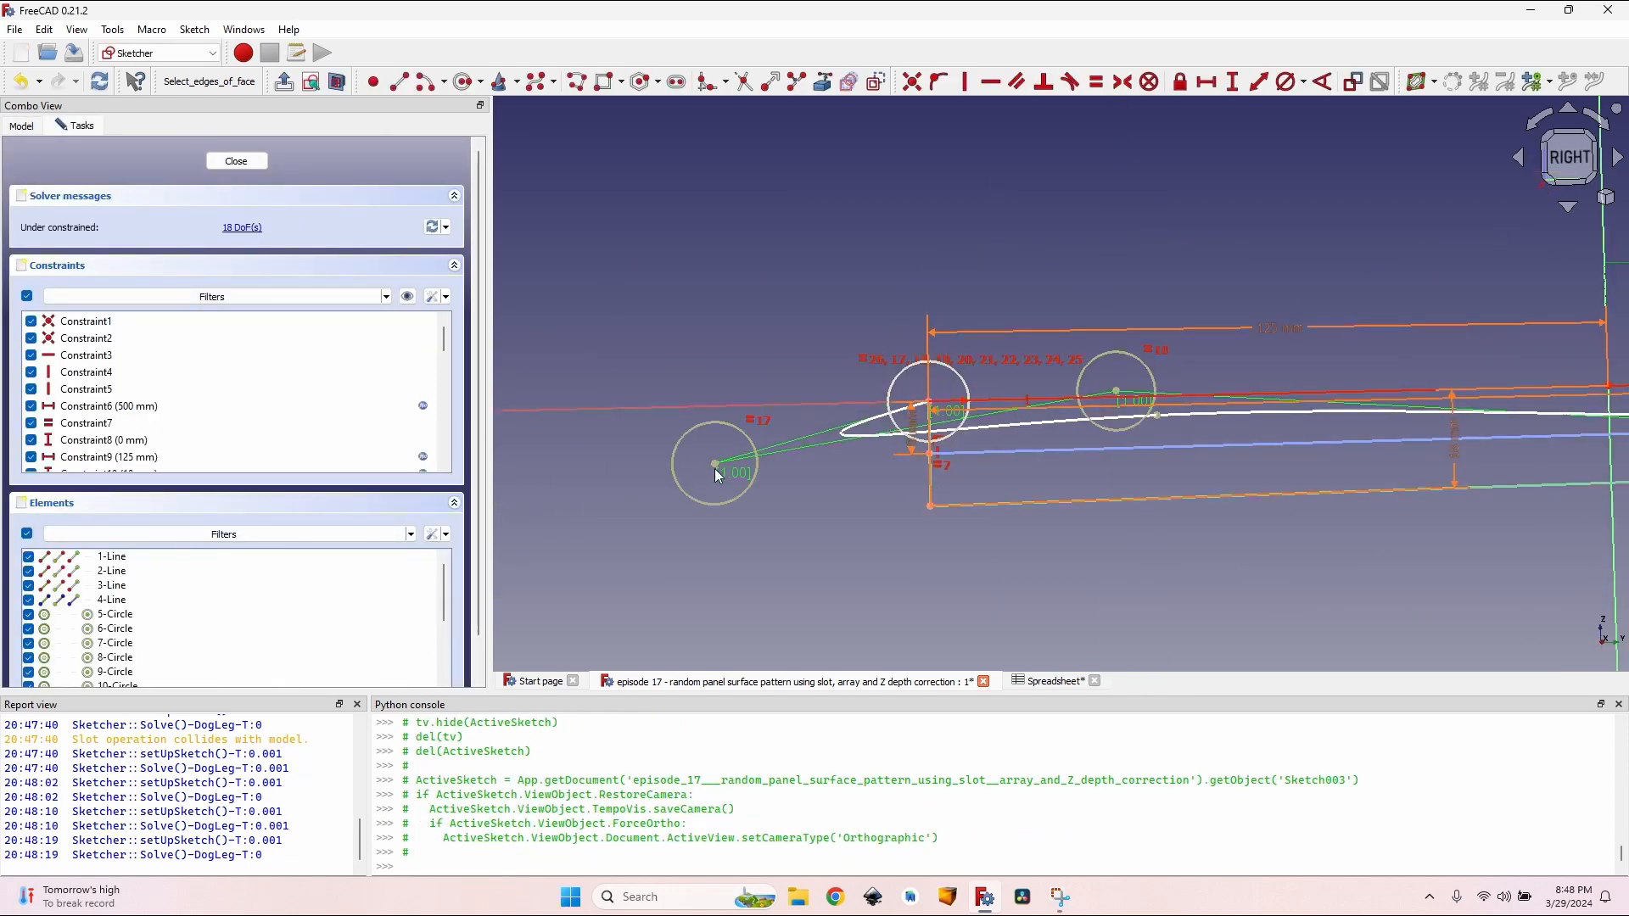
{"action": "left_click_drag", "start_coordinate": [717, 466], "coordinate": [1045, 454]}
Step: Move the spline points lying beyond the Guide profile's positive-Y end back inside the profile
{"action": "scroll", "coordinate": [1417, 470], "scroll_direction": "down", "scroll_amount": 6}
{"action": "middle_click_drag", "start_coordinate": [1417, 469], "coordinate": [527, 467]}
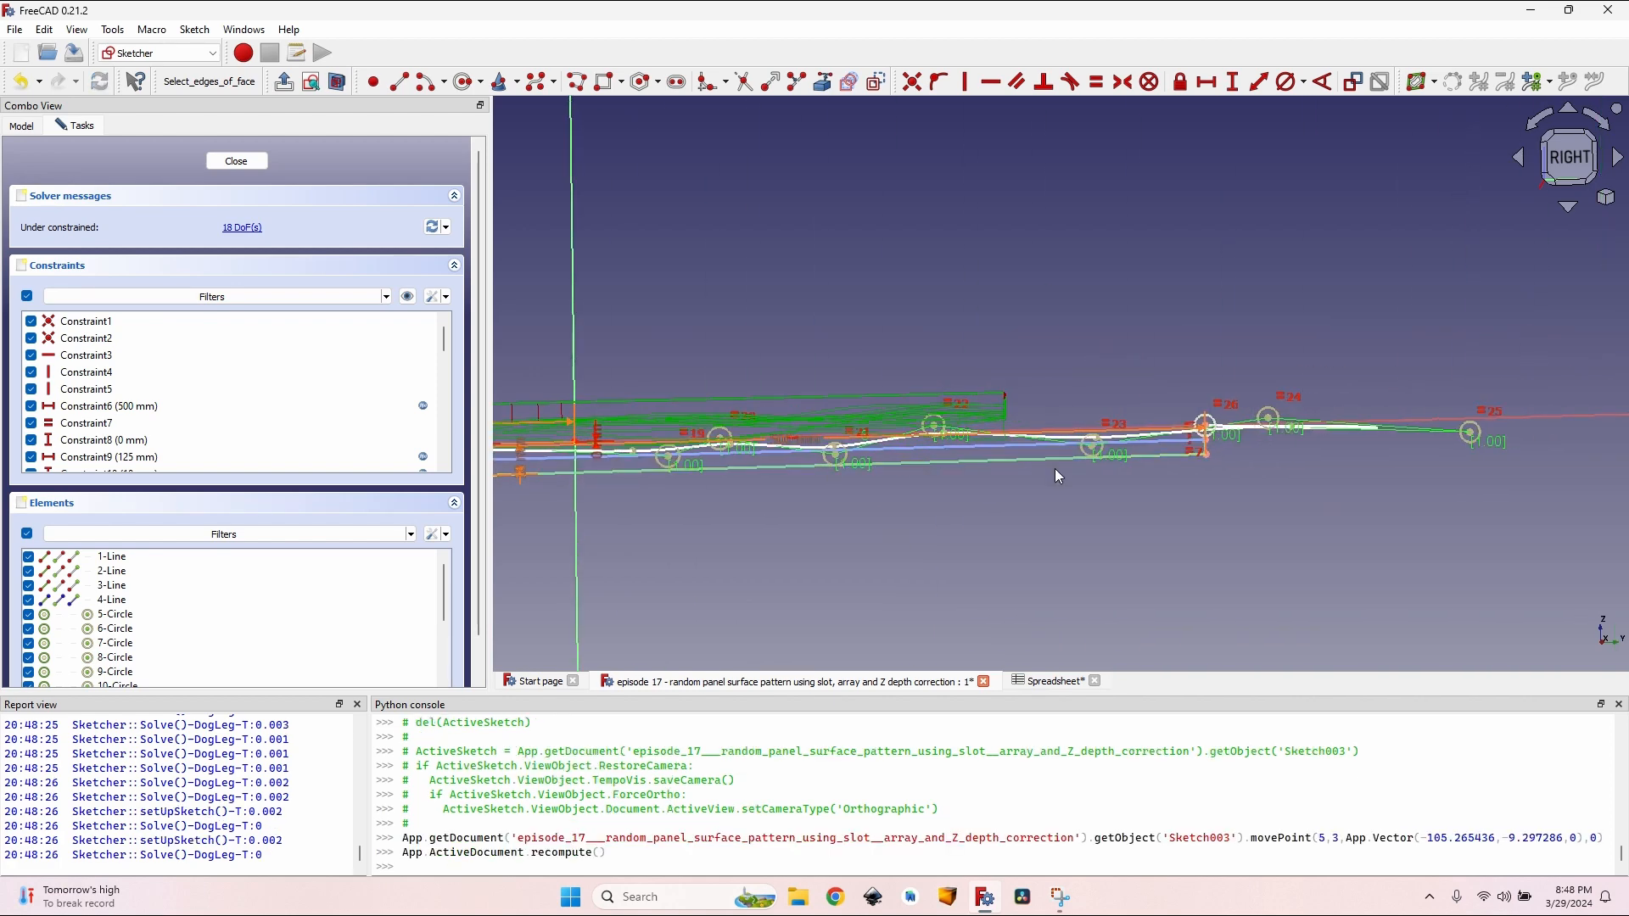
{"action": "scroll", "coordinate": [1306, 445], "scroll_direction": "up", "scroll_amount": 6}
{"action": "scroll", "coordinate": [1138, 450], "scroll_direction": "up", "scroll_amount": 1}
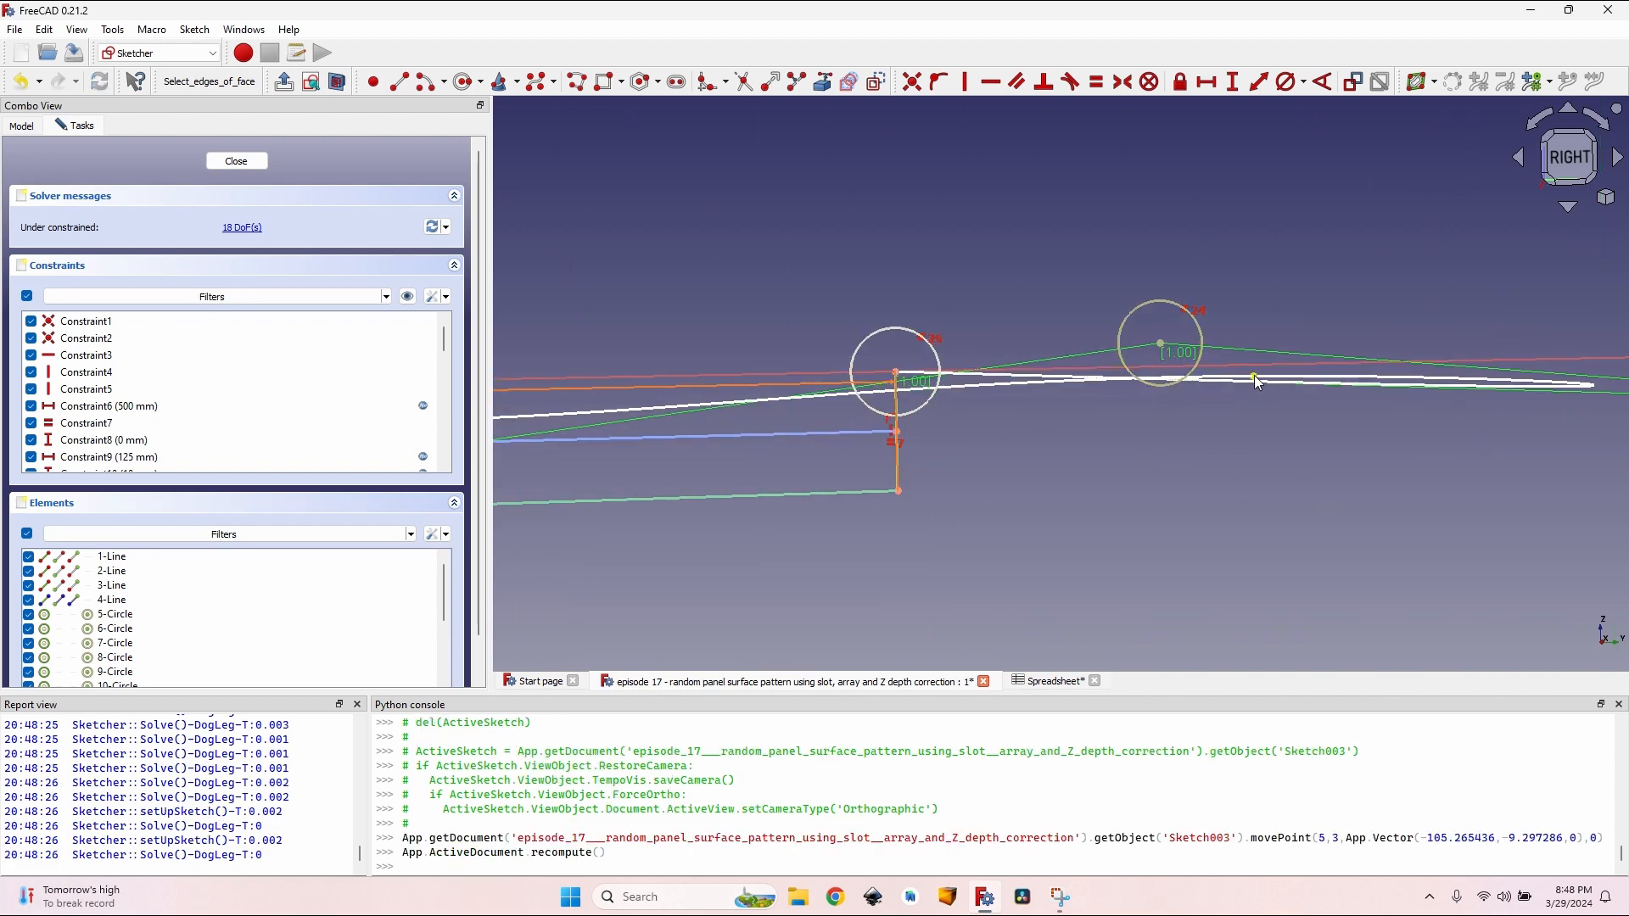
{"action": "left_click_drag", "start_coordinate": [1255, 382], "coordinate": [723, 417]}
{"action": "left_click_drag", "start_coordinate": [1615, 435], "coordinate": [1002, 438]}
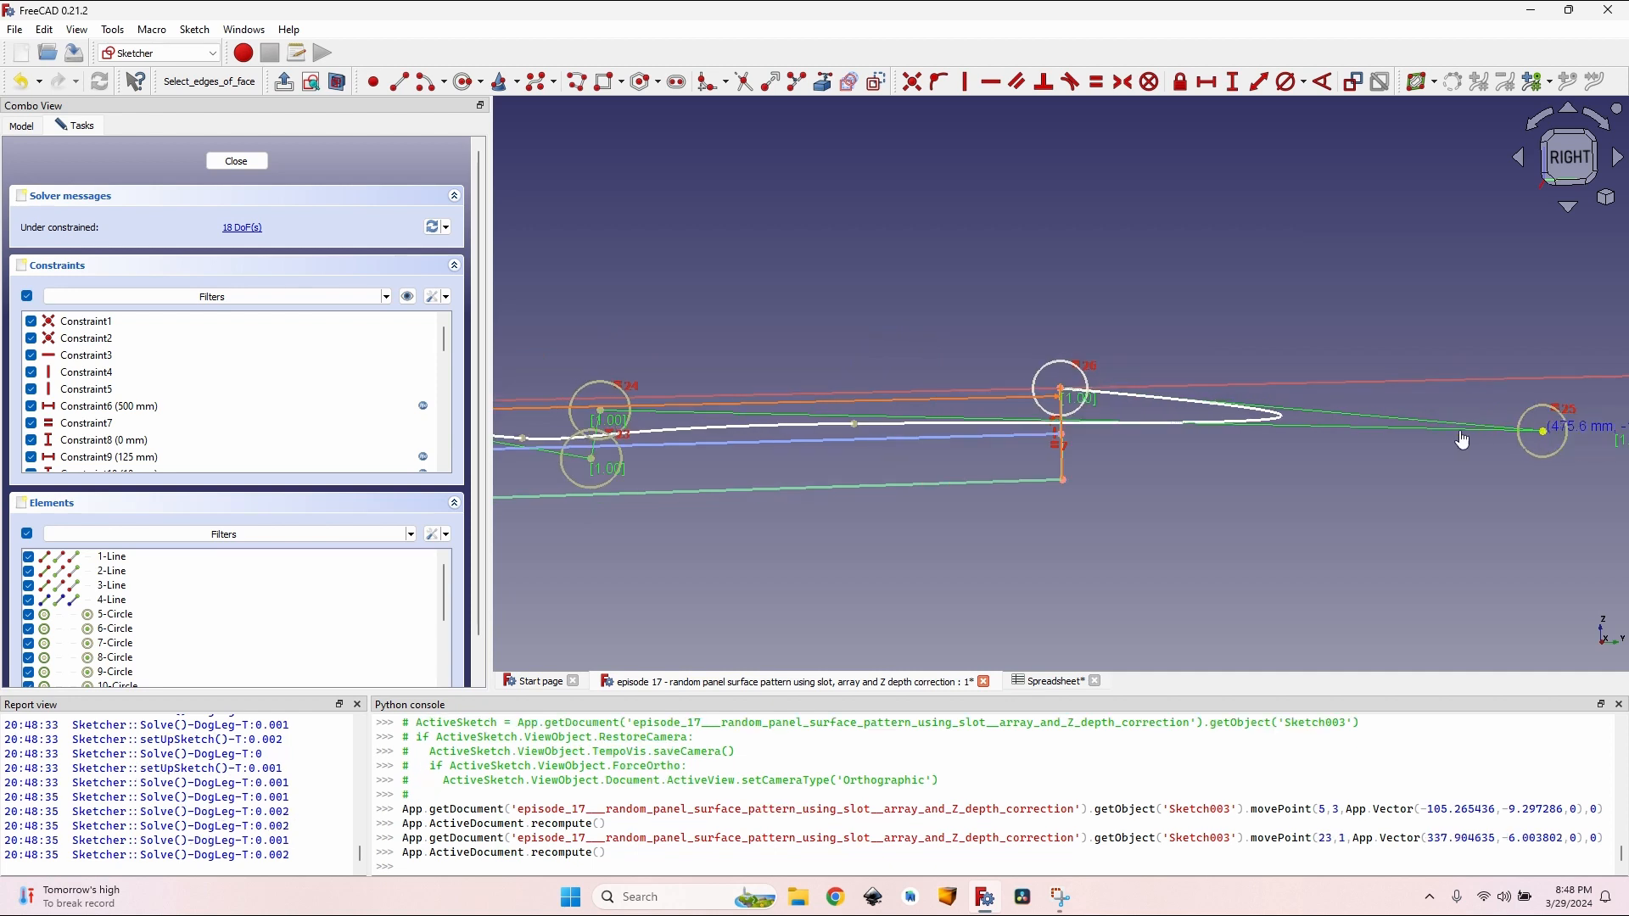
Step: Adjust the intermediate spline points to smooth the Guide's wavy top curve, and finish editing the sketch
{"action": "middle_click_drag", "start_coordinate": [551, 368], "coordinate": [827, 421]}
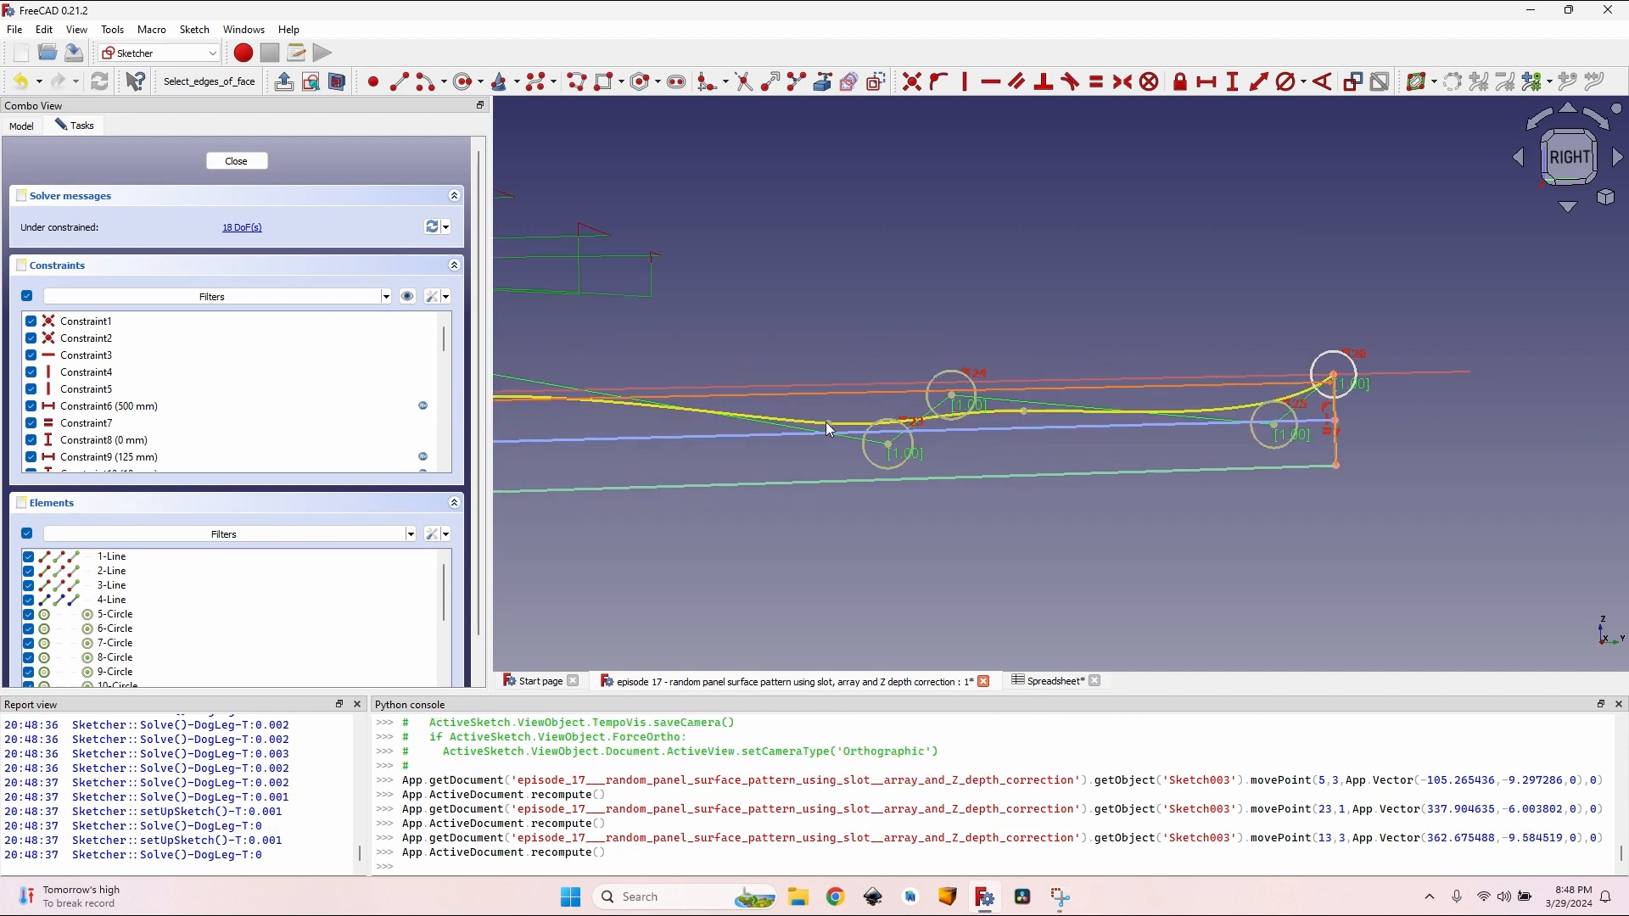
{"action": "left_click_drag", "start_coordinate": [826, 421], "coordinate": [835, 409]}
{"action": "left_click_drag", "start_coordinate": [1031, 400], "coordinate": [1046, 399]}
{"action": "left_click_drag", "start_coordinate": [800, 345], "coordinate": [798, 373]}
{"action": "scroll", "coordinate": [793, 370], "scroll_direction": "down", "scroll_amount": 4}
{"action": "middle_click_drag", "start_coordinate": [737, 354], "coordinate": [1076, 374]}
{"action": "middle_click_drag", "start_coordinate": [747, 420], "coordinate": [1144, 281]}
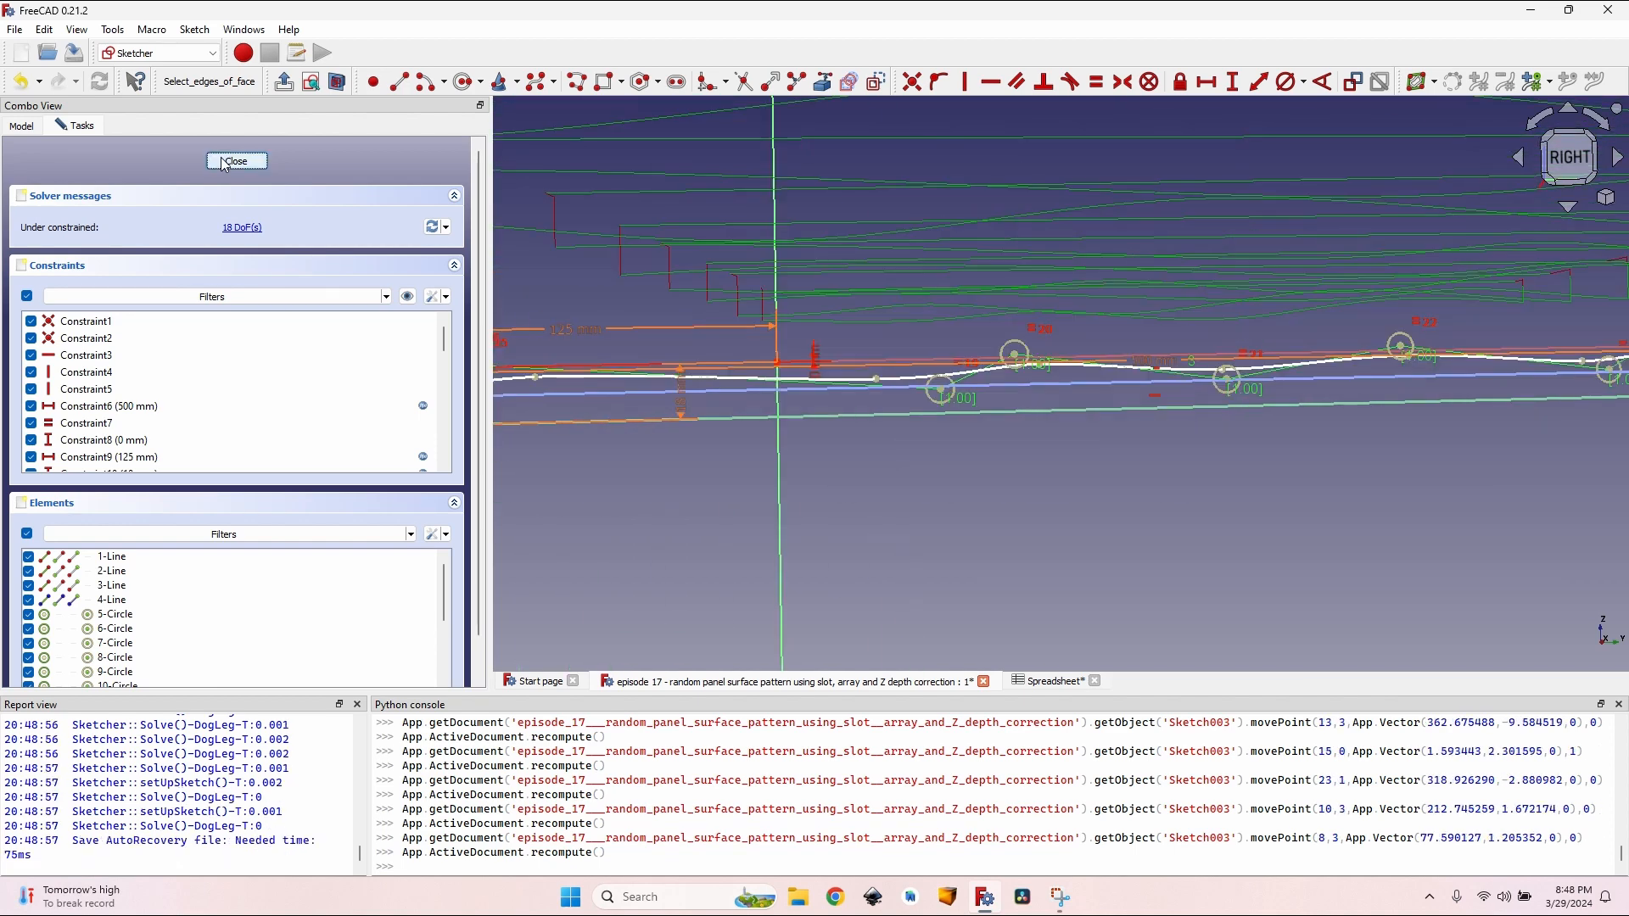
{"action": "left_click", "coordinate": [236, 162]}
Step: Examine the reshaped Guide body and the regenerated toolpaths from several angles
{"action": "scroll", "coordinate": [697, 261], "scroll_direction": "up", "scroll_amount": 2}
{"action": "middle_click_drag", "start_coordinate": [580, 248], "coordinate": [818, 295]}
{"action": "scroll", "coordinate": [818, 294], "scroll_direction": "up", "scroll_amount": 4}
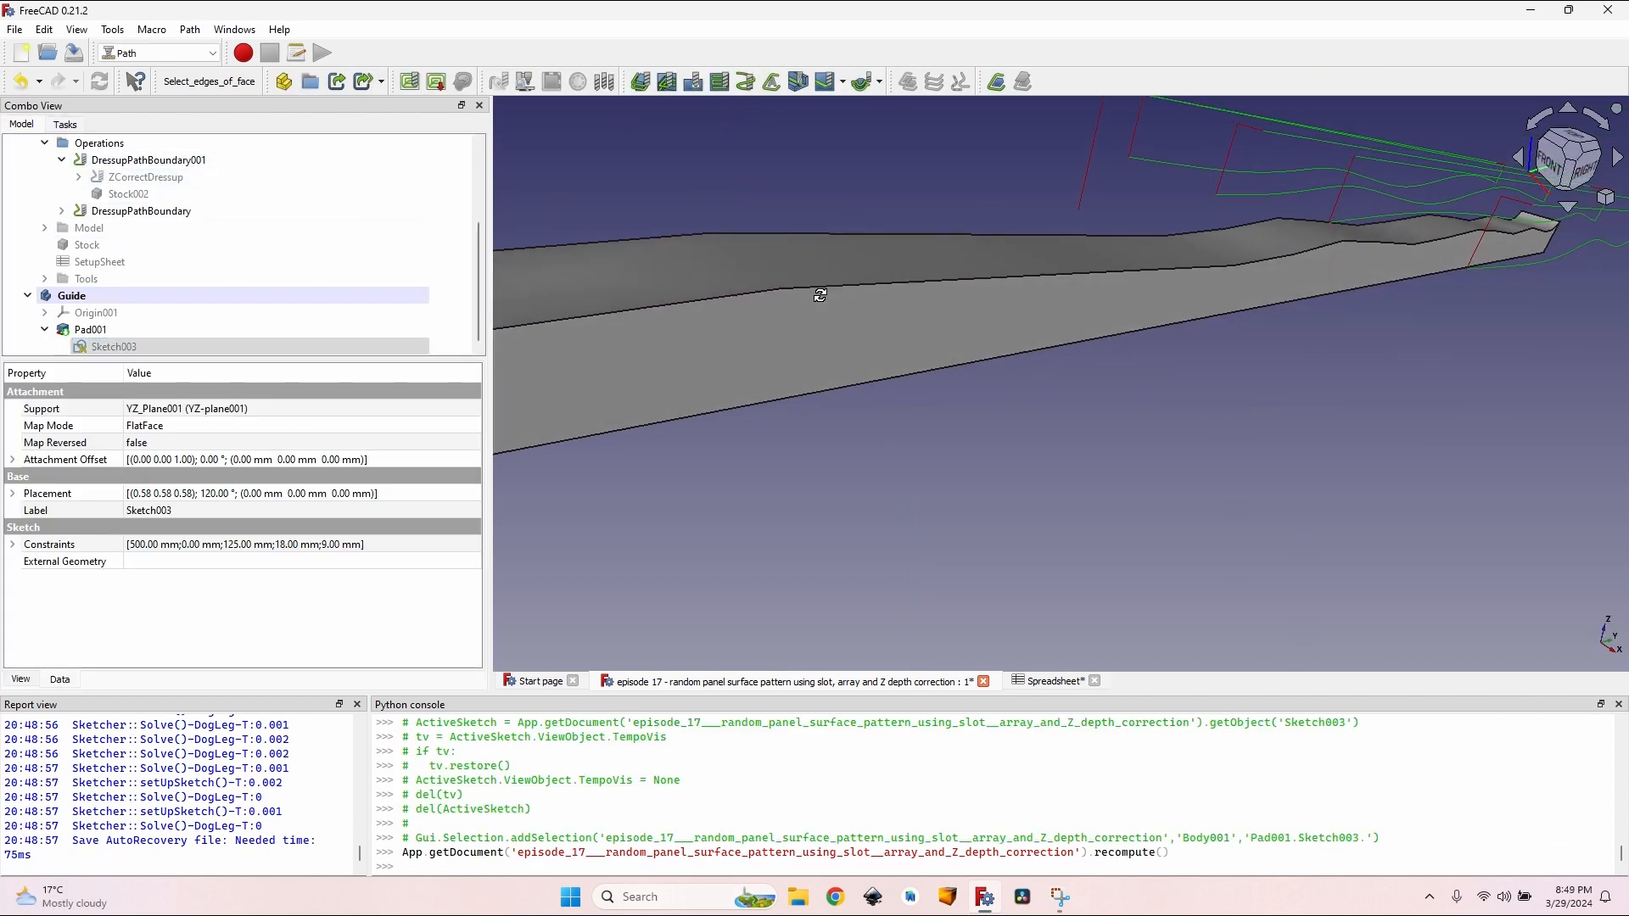
{"action": "scroll", "coordinate": [814, 309], "scroll_direction": "down", "scroll_amount": 6}
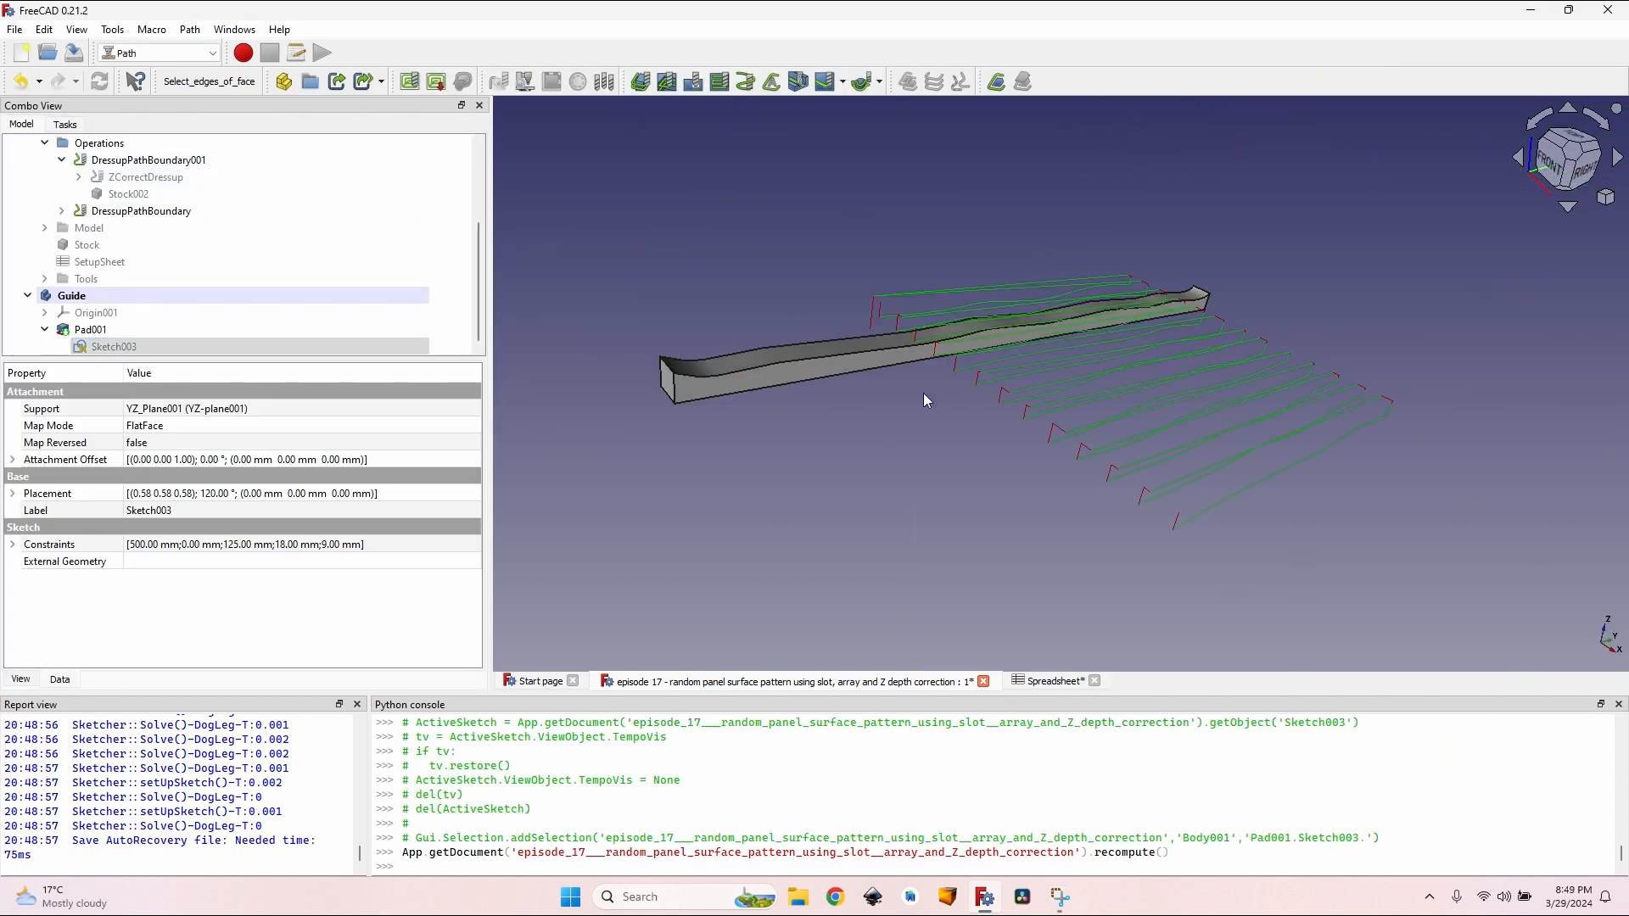
{"action": "middle_click_drag", "start_coordinate": [923, 394], "coordinate": [921, 357]}
Step: Hide the Array's DressupPathBoundary and view the remaining Z-corrected slot path against the Guide
{"action": "scroll", "coordinate": [135, 213], "scroll_direction": "up", "scroll_amount": 1}
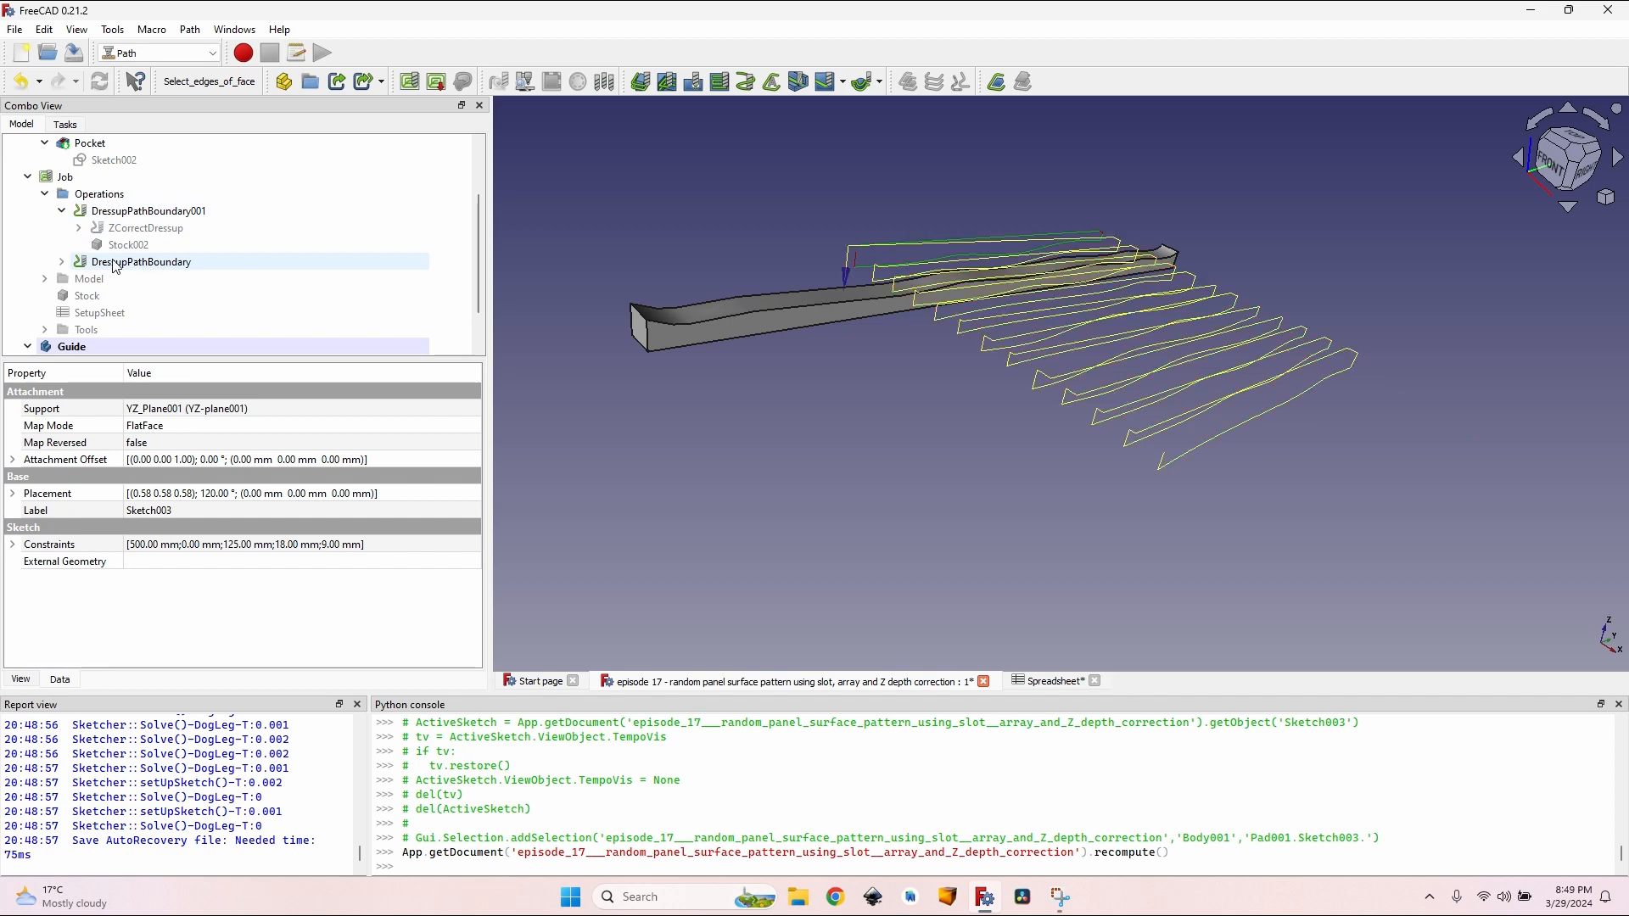
{"action": "left_click", "coordinate": [62, 262]}
{"action": "middle_click_drag", "start_coordinate": [1165, 356], "coordinate": [1091, 299]}
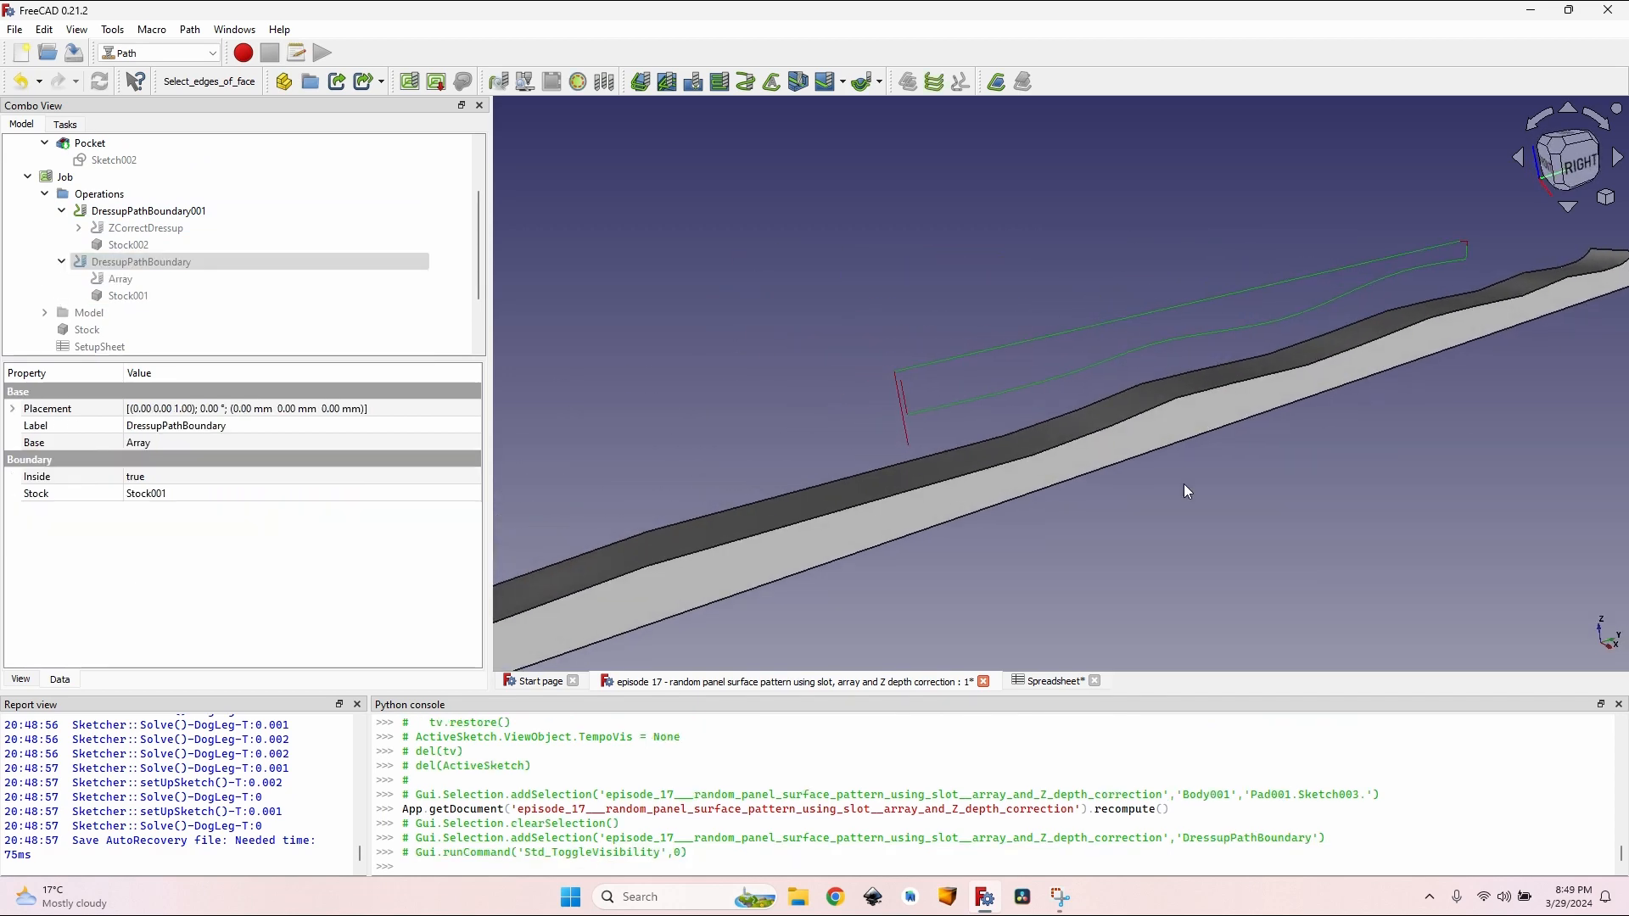
Step: Apply the Guide's wavy top face to ZCorrectDressup with the Add_Surface_to_ZDepthCorrection macro
{"action": "key", "text": "3"}
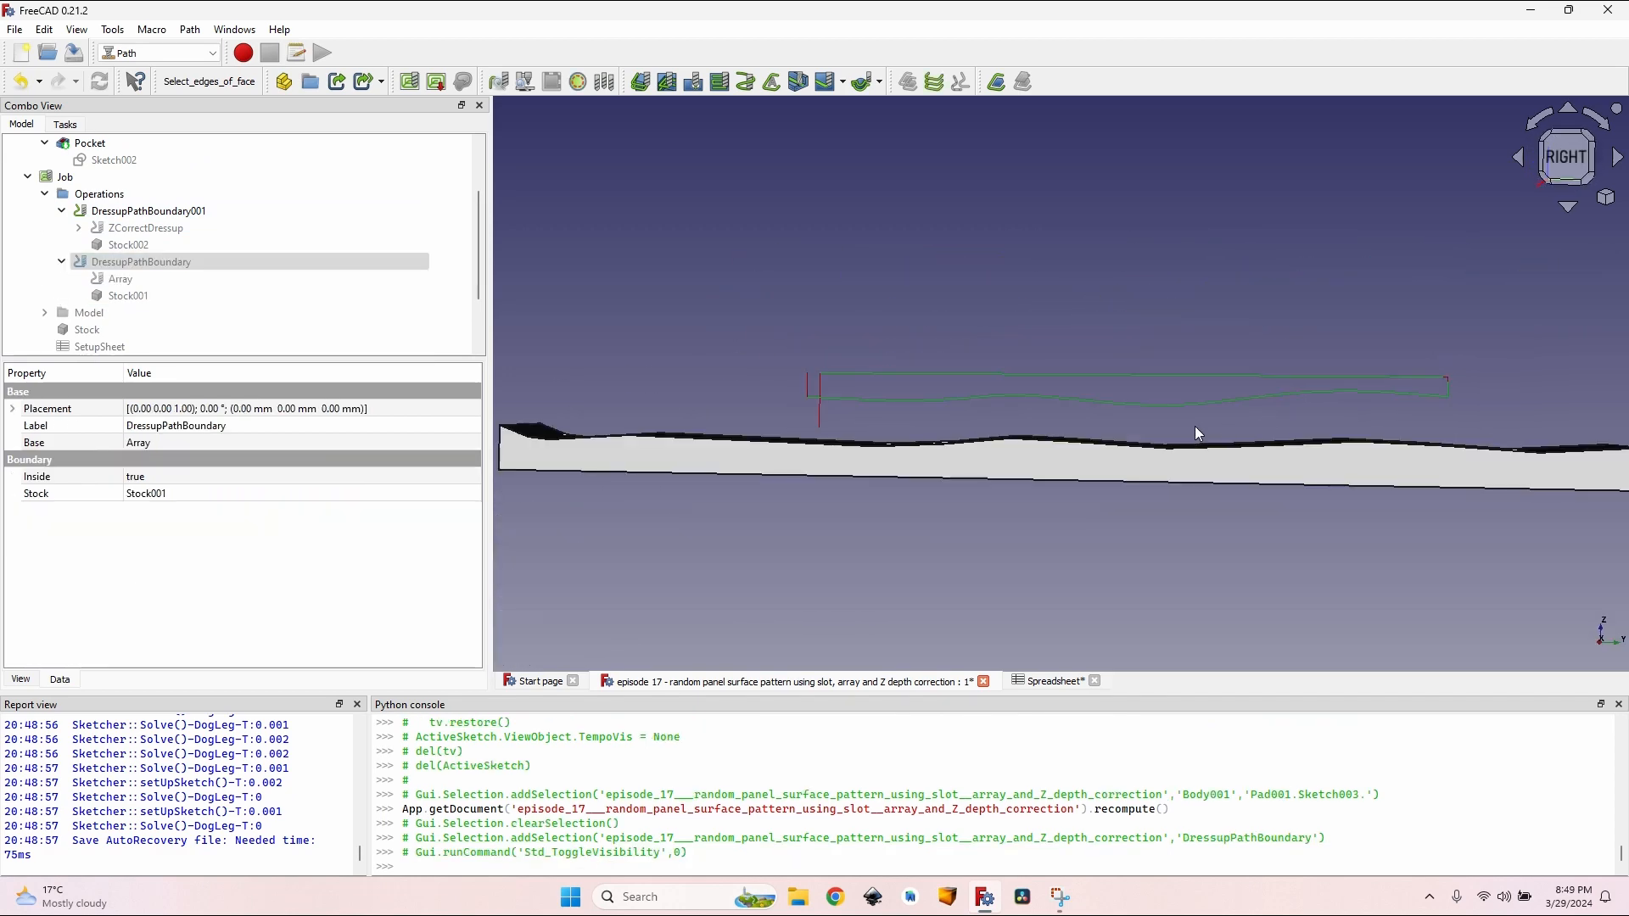
{"action": "key", "text": "0"}
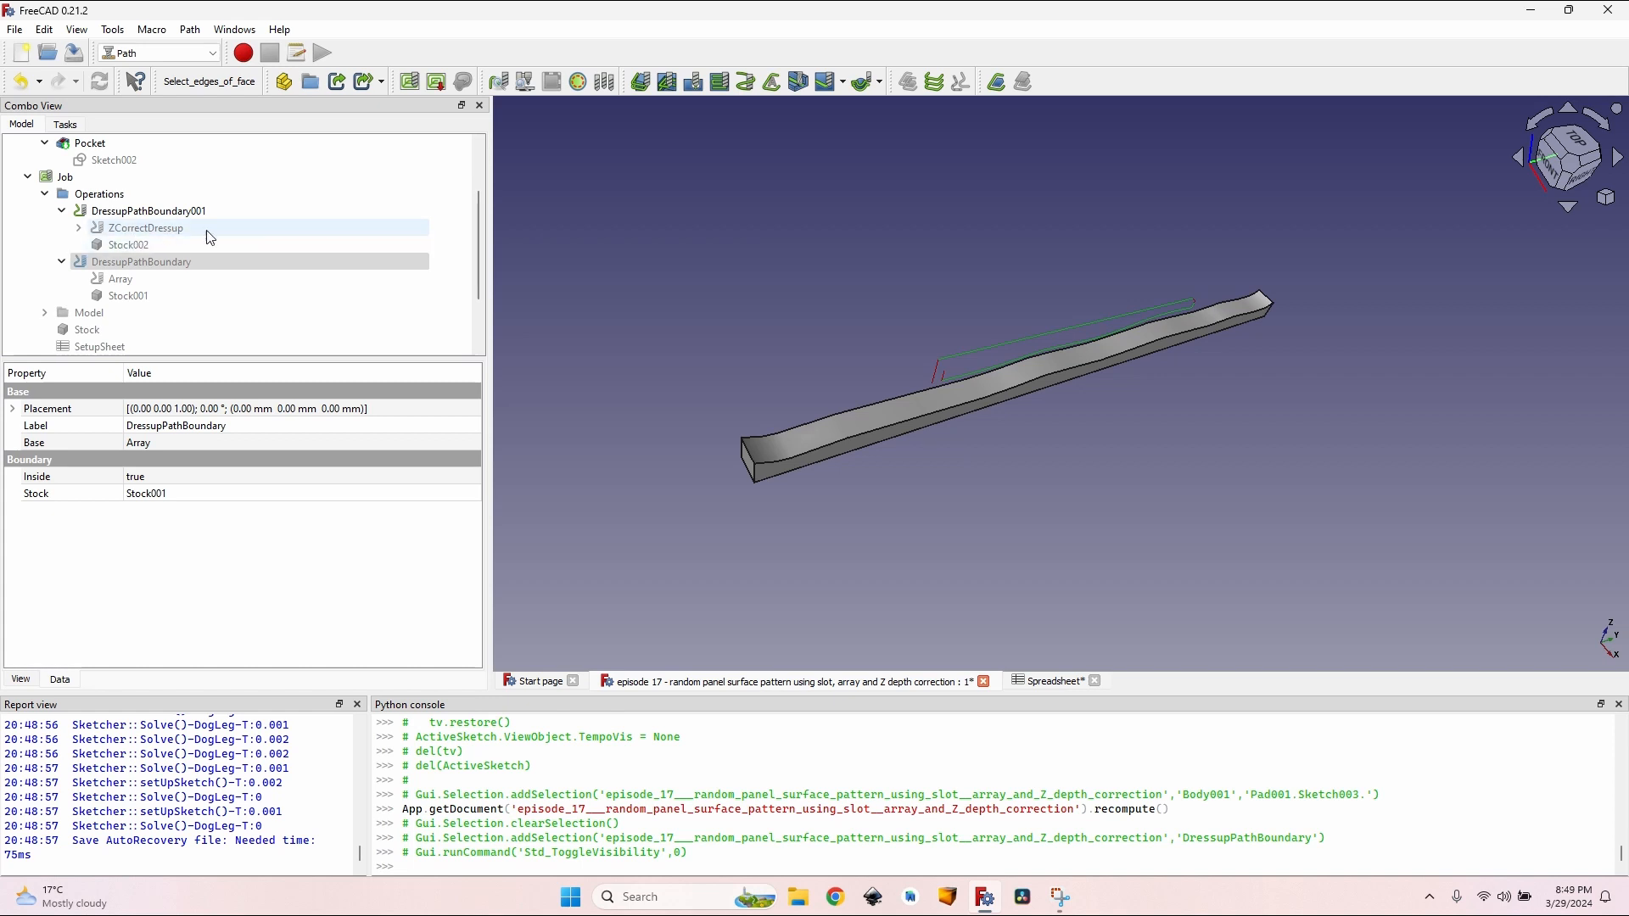
{"action": "scroll", "coordinate": [196, 299], "scroll_direction": "down", "scroll_amount": 2}
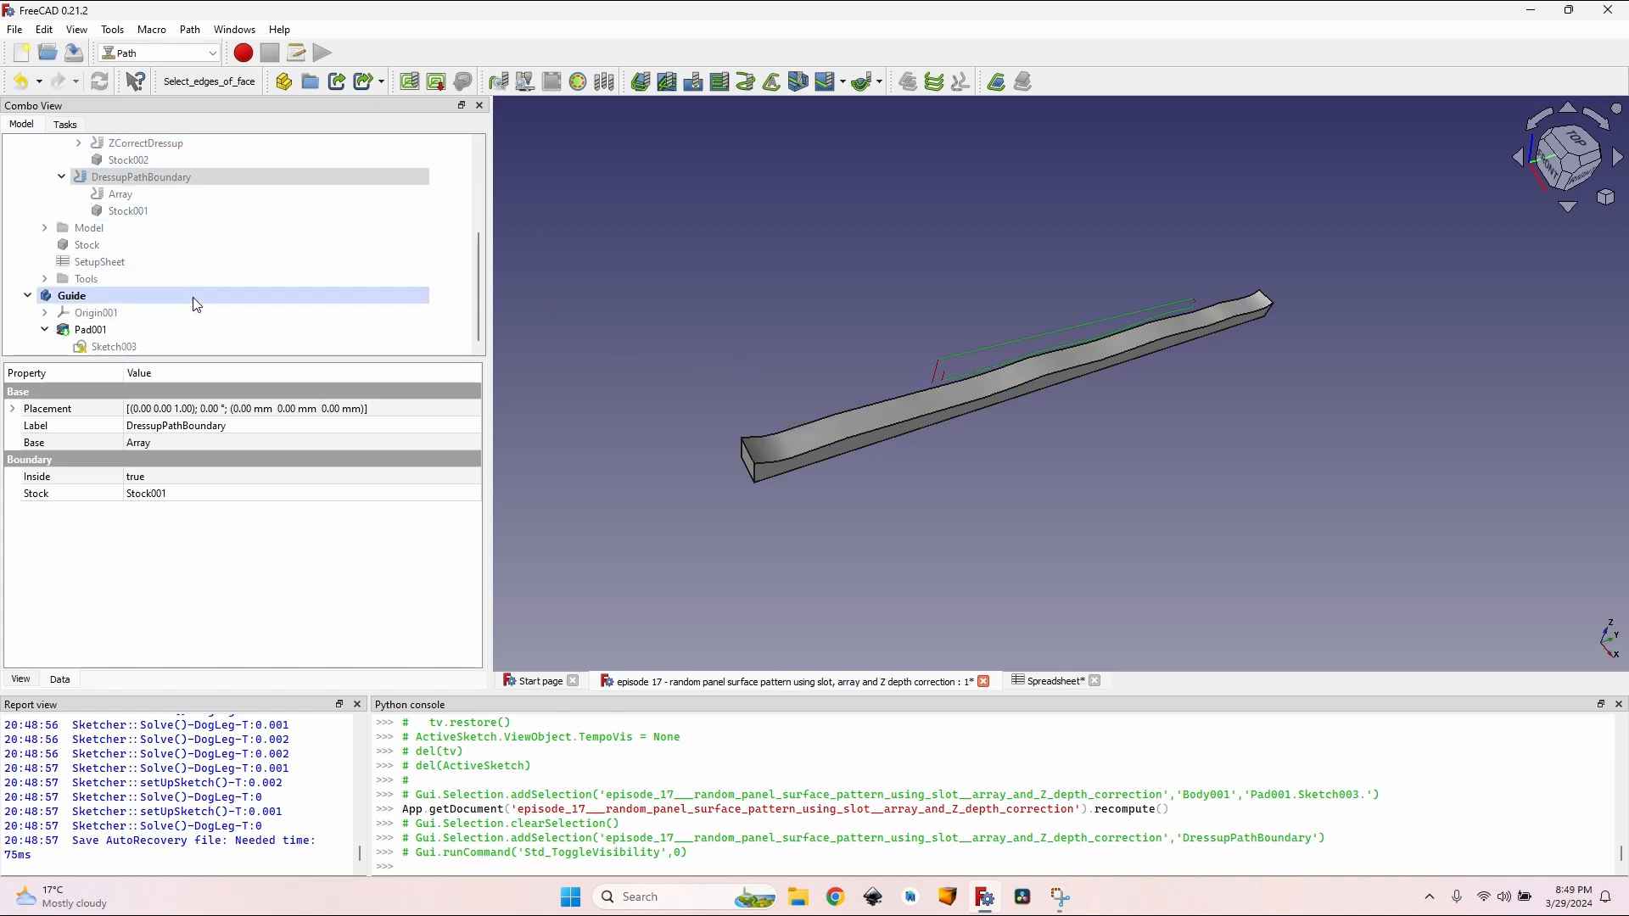
{"action": "scroll", "coordinate": [853, 335], "scroll_direction": "up", "scroll_amount": 3}
{"action": "scroll", "coordinate": [142, 241], "scroll_direction": "up", "scroll_amount": 2}
{"action": "left_click", "coordinate": [146, 246]}
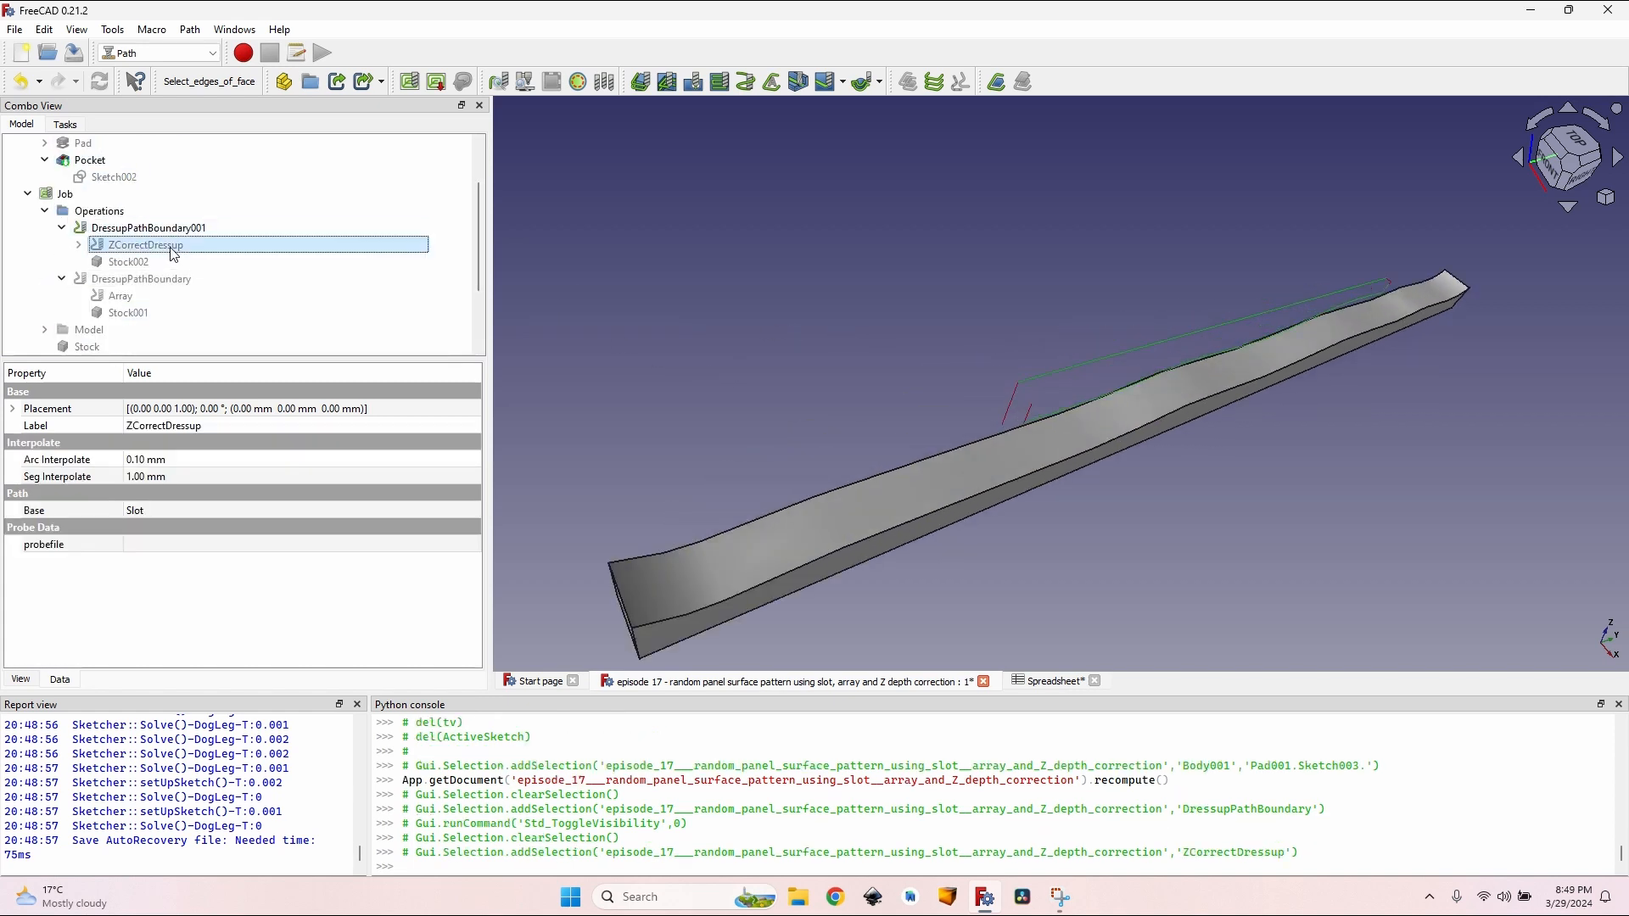
{"action": "scroll", "coordinate": [175, 254], "scroll_direction": "down", "scroll_amount": 2}
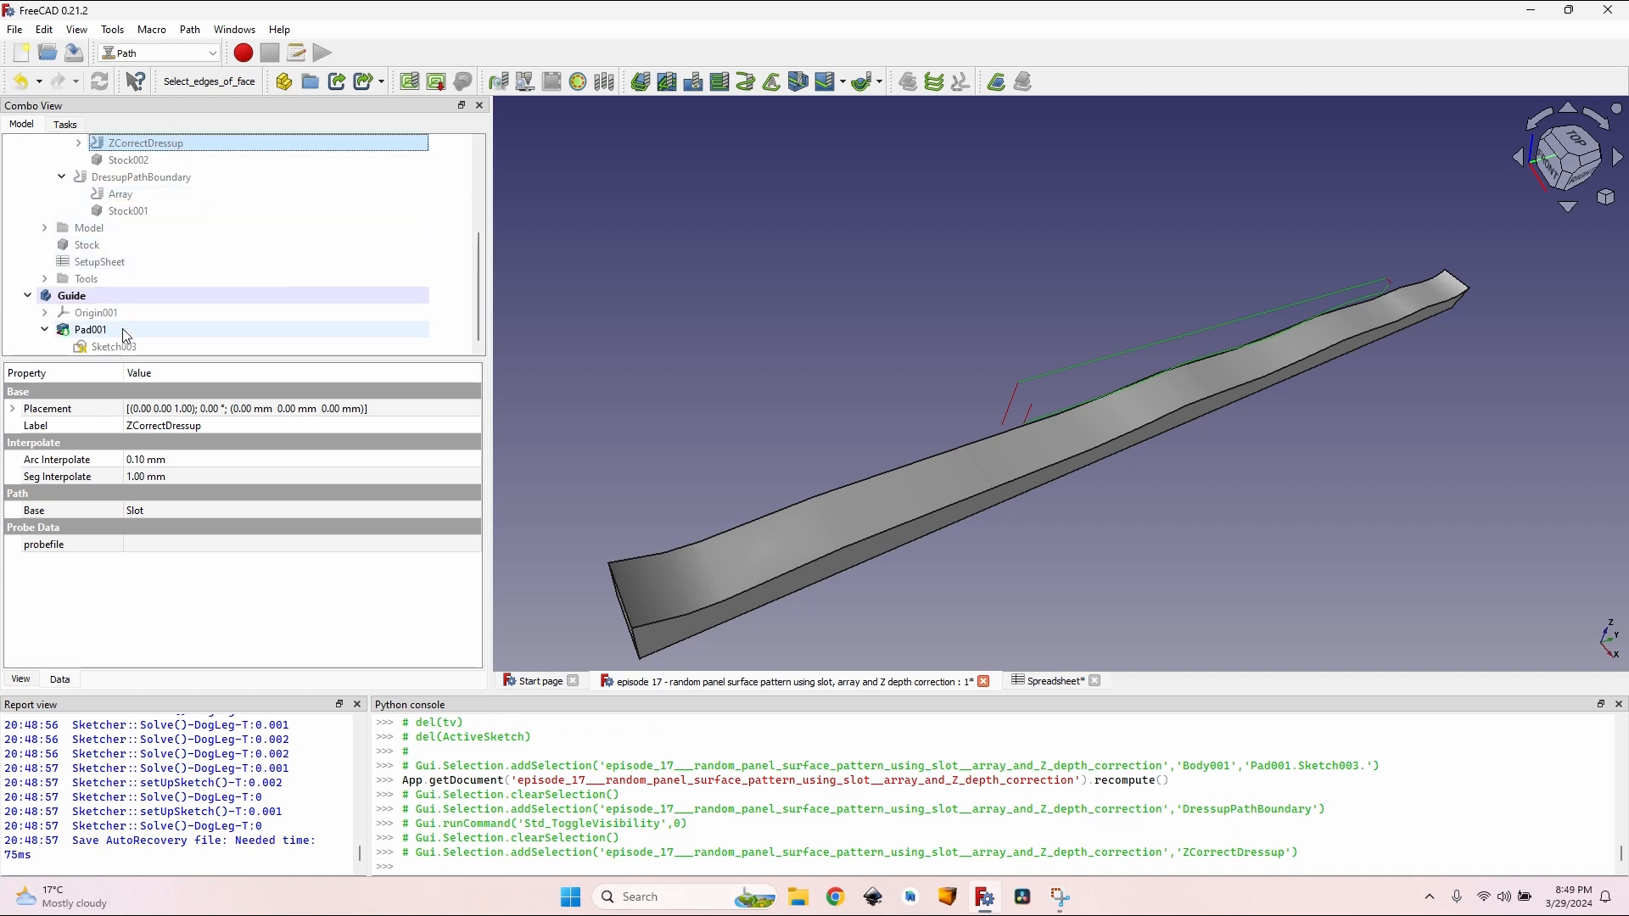
{"action": "left_click", "coordinate": [855, 521]}
{"action": "left_click", "coordinate": [152, 29]}
{"action": "mouse_move", "coordinate": [242, 115]}
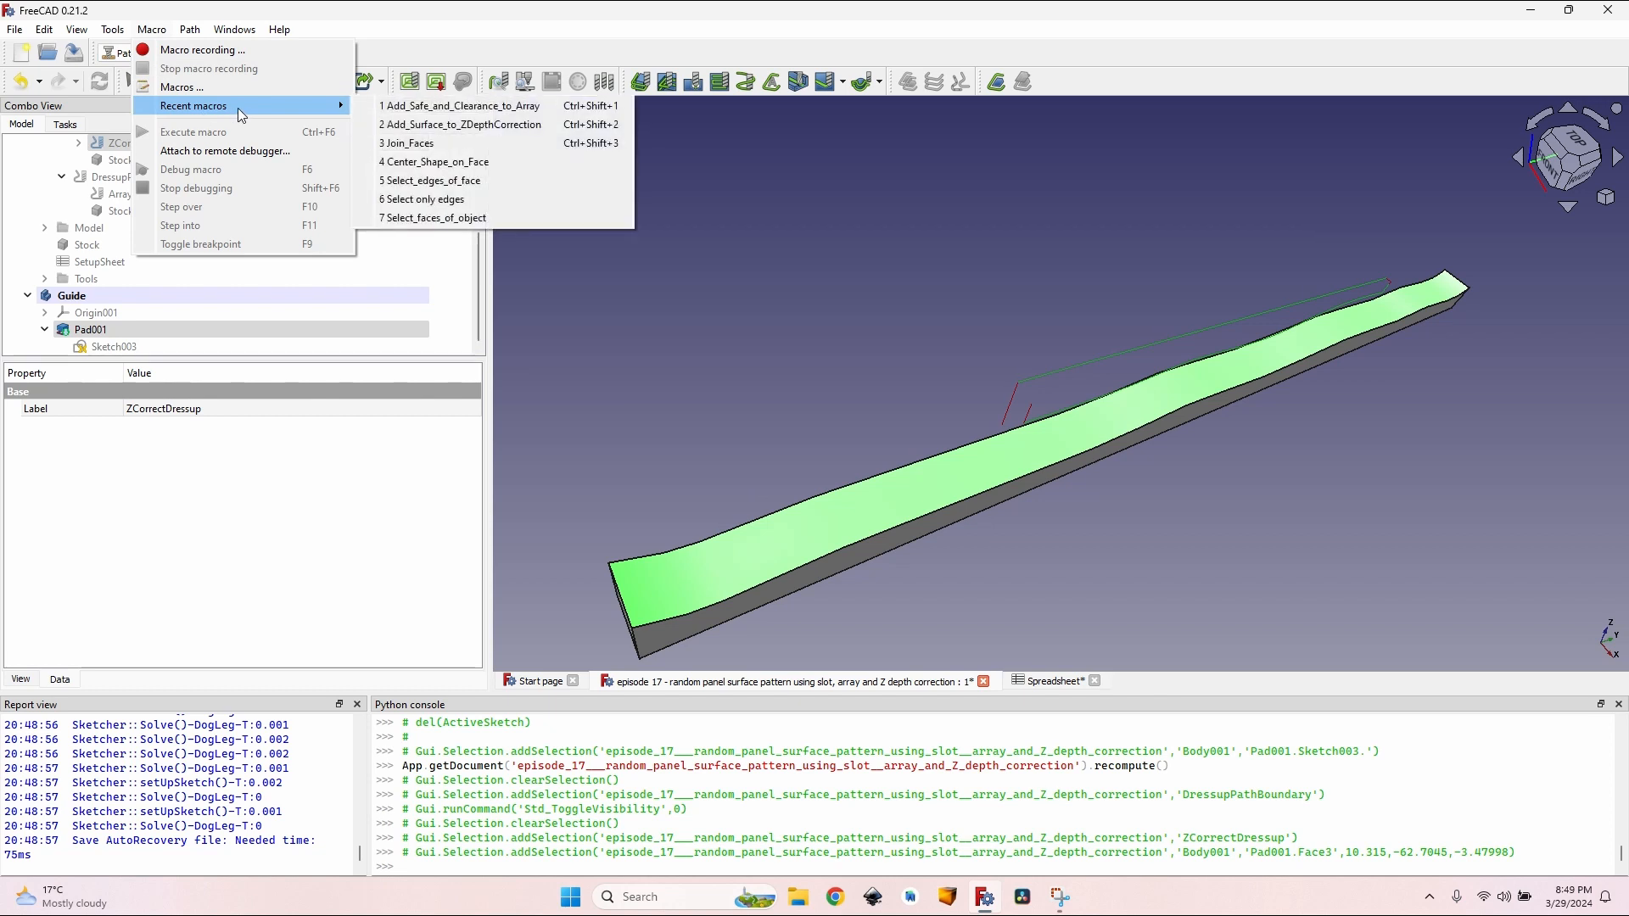
{"action": "left_click", "coordinate": [455, 126]}
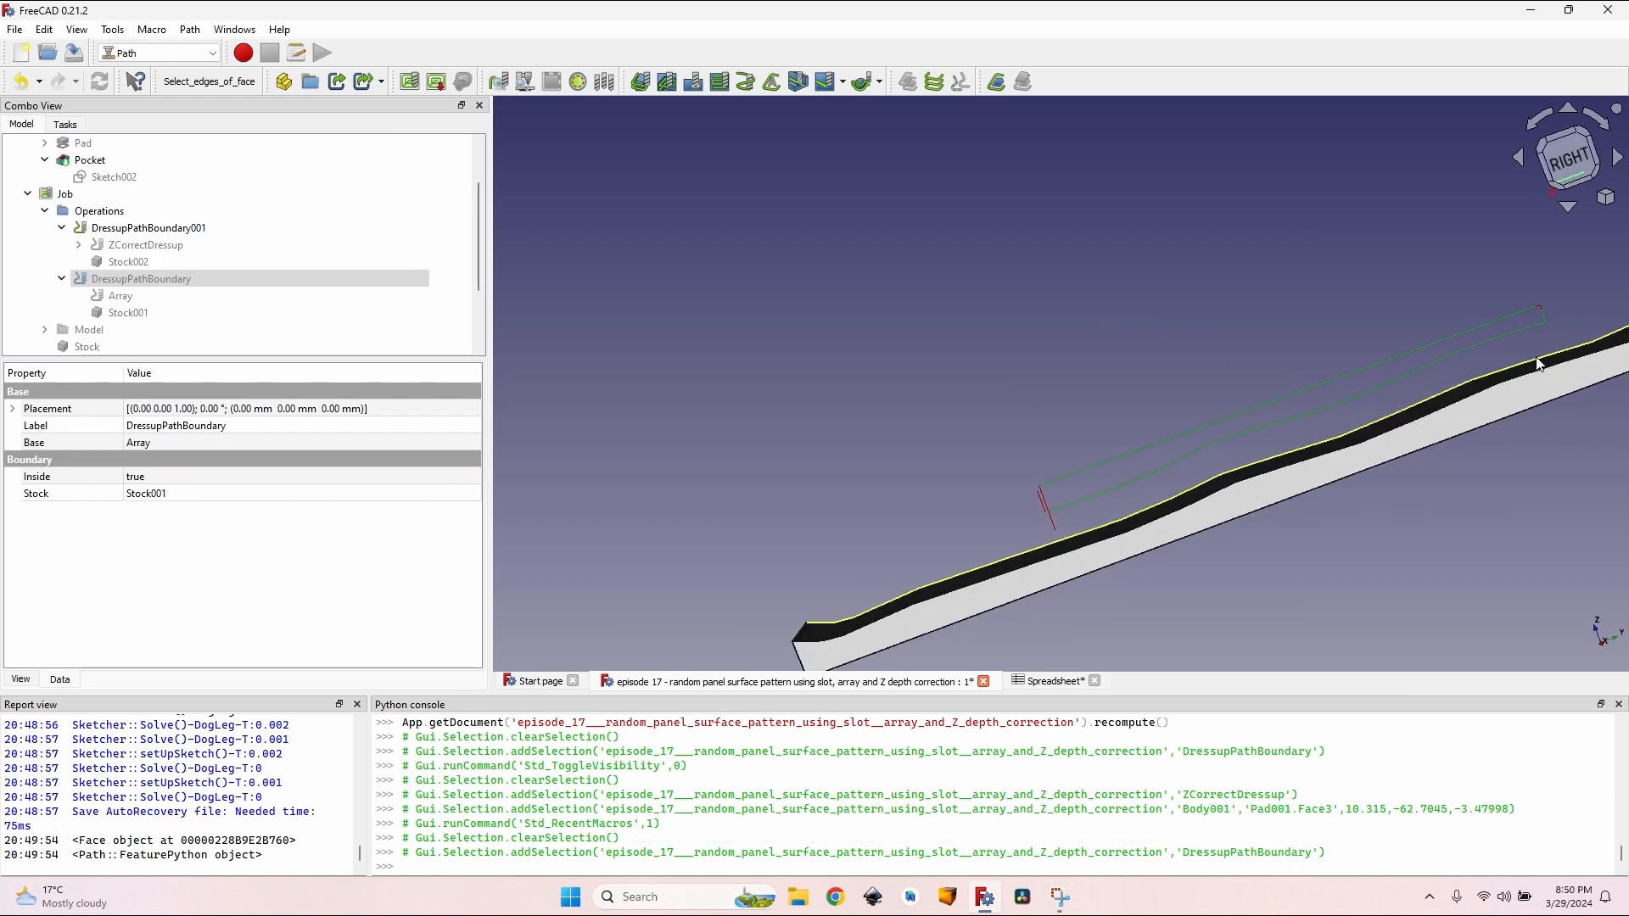
Step: Examine the Z-corrected slot toolpath against the Guide's surface, and look over the spreadsheet parameters
{"action": "scroll", "coordinate": [1400, 488], "scroll_direction": "down", "scroll_amount": 4}
{"action": "middle_click_drag", "start_coordinate": [1400, 488], "coordinate": [1103, 324]}
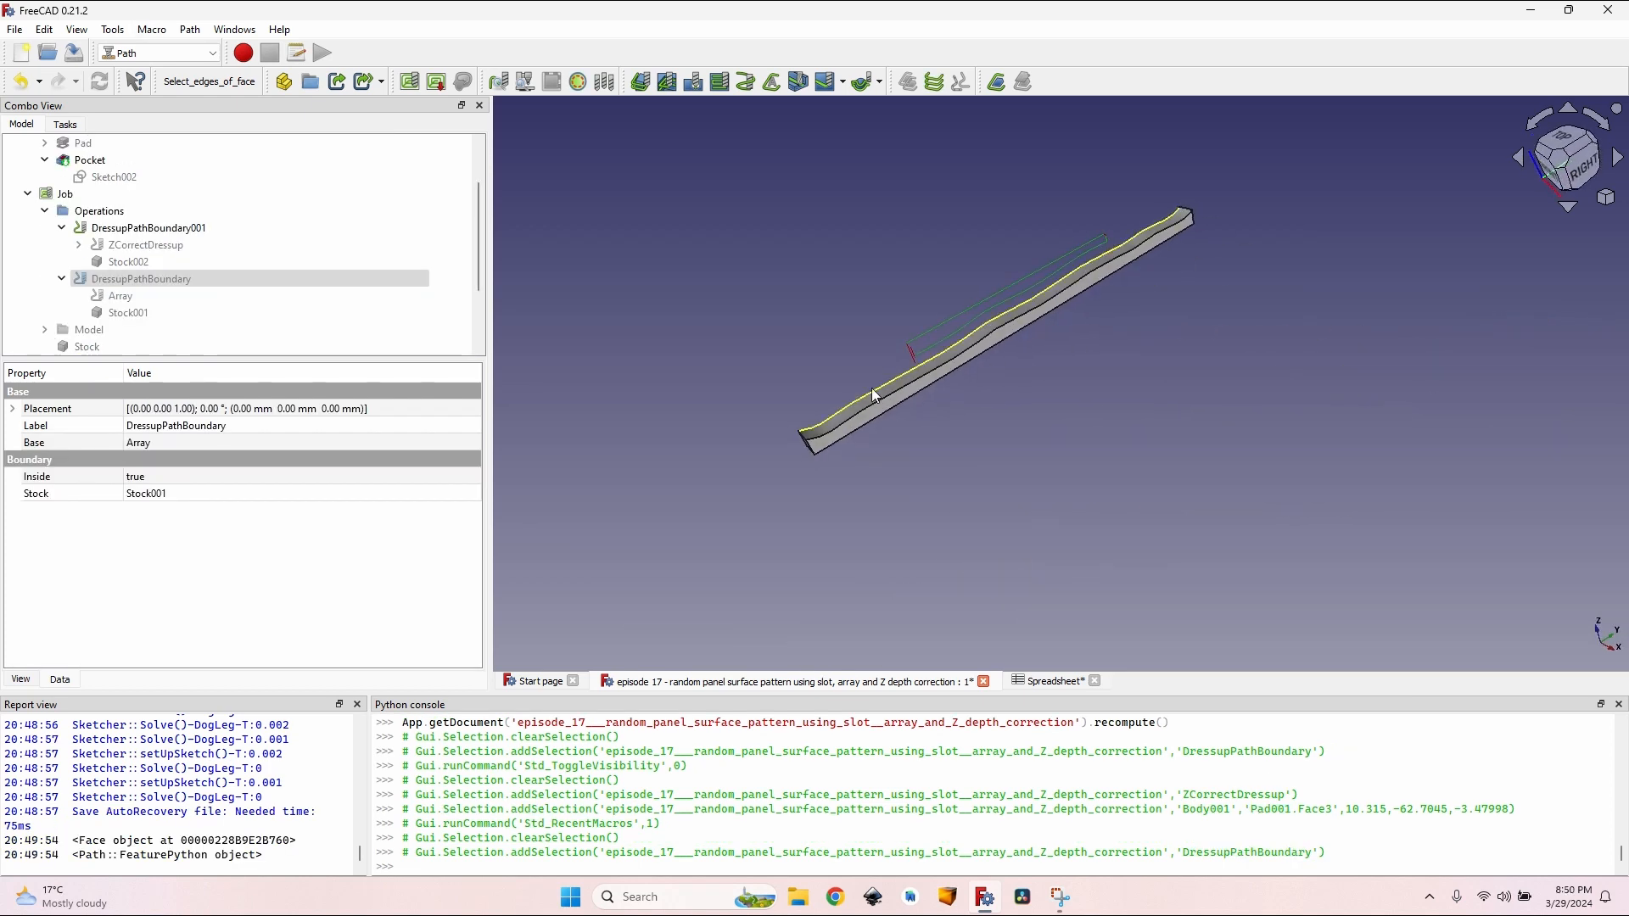
{"action": "scroll", "coordinate": [283, 254], "scroll_direction": "down", "scroll_amount": 2}
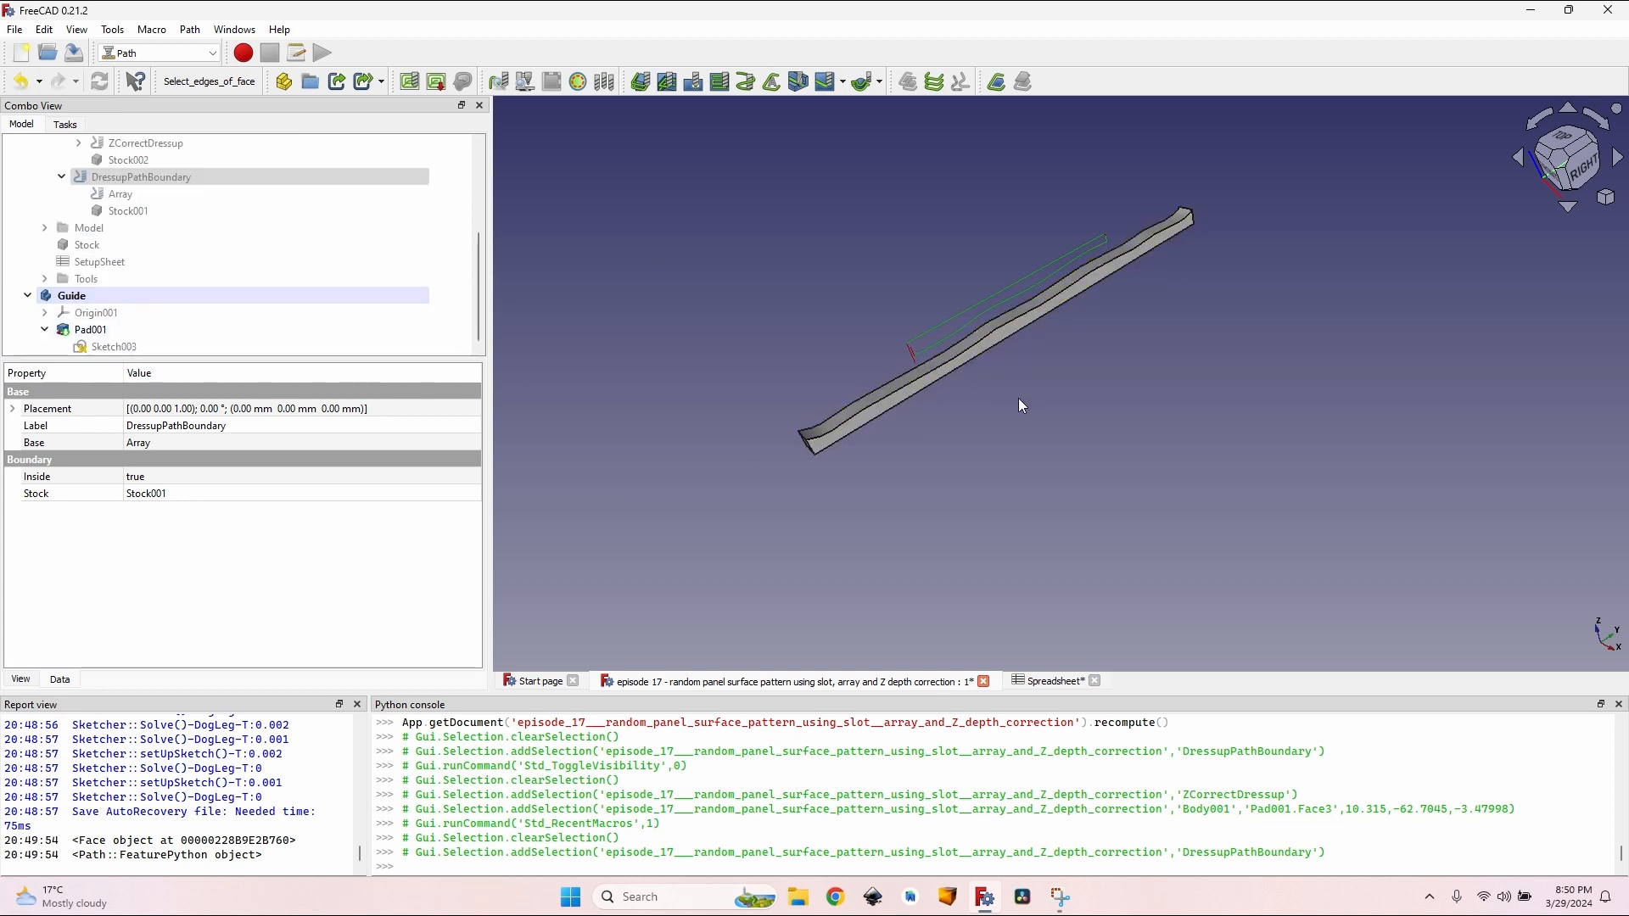
{"action": "left_click", "coordinate": [1044, 683]}
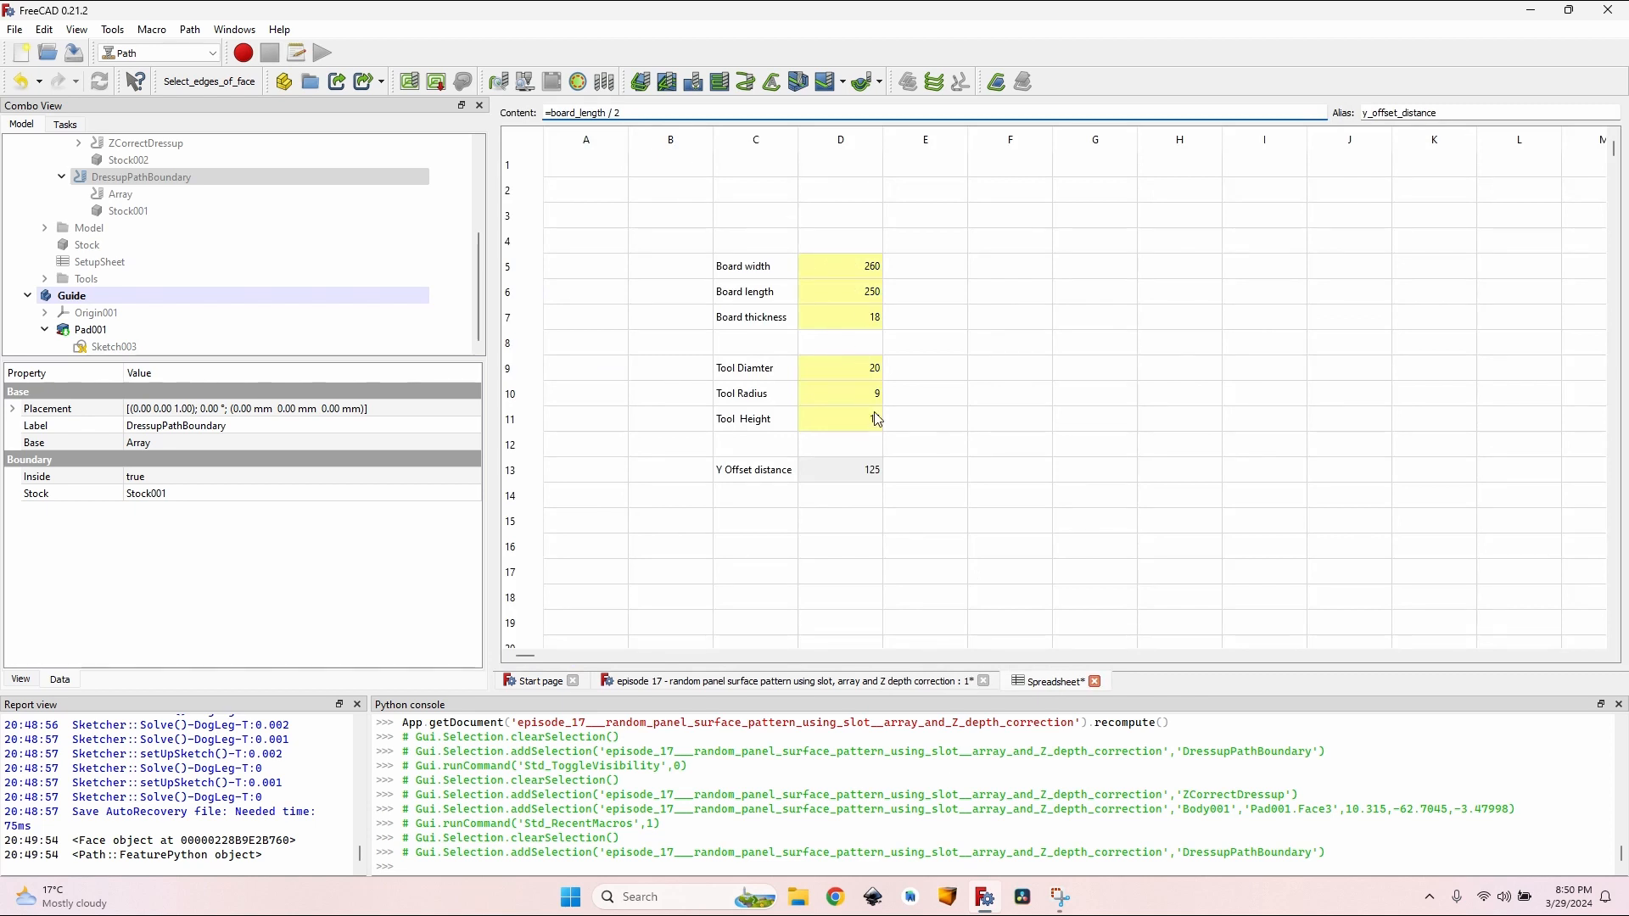
{"action": "left_click", "coordinate": [851, 681]}
{"action": "scroll", "coordinate": [166, 204], "scroll_direction": "up", "scroll_amount": 3}
{"action": "scroll", "coordinate": [166, 204], "scroll_direction": "down", "scroll_amount": 2}
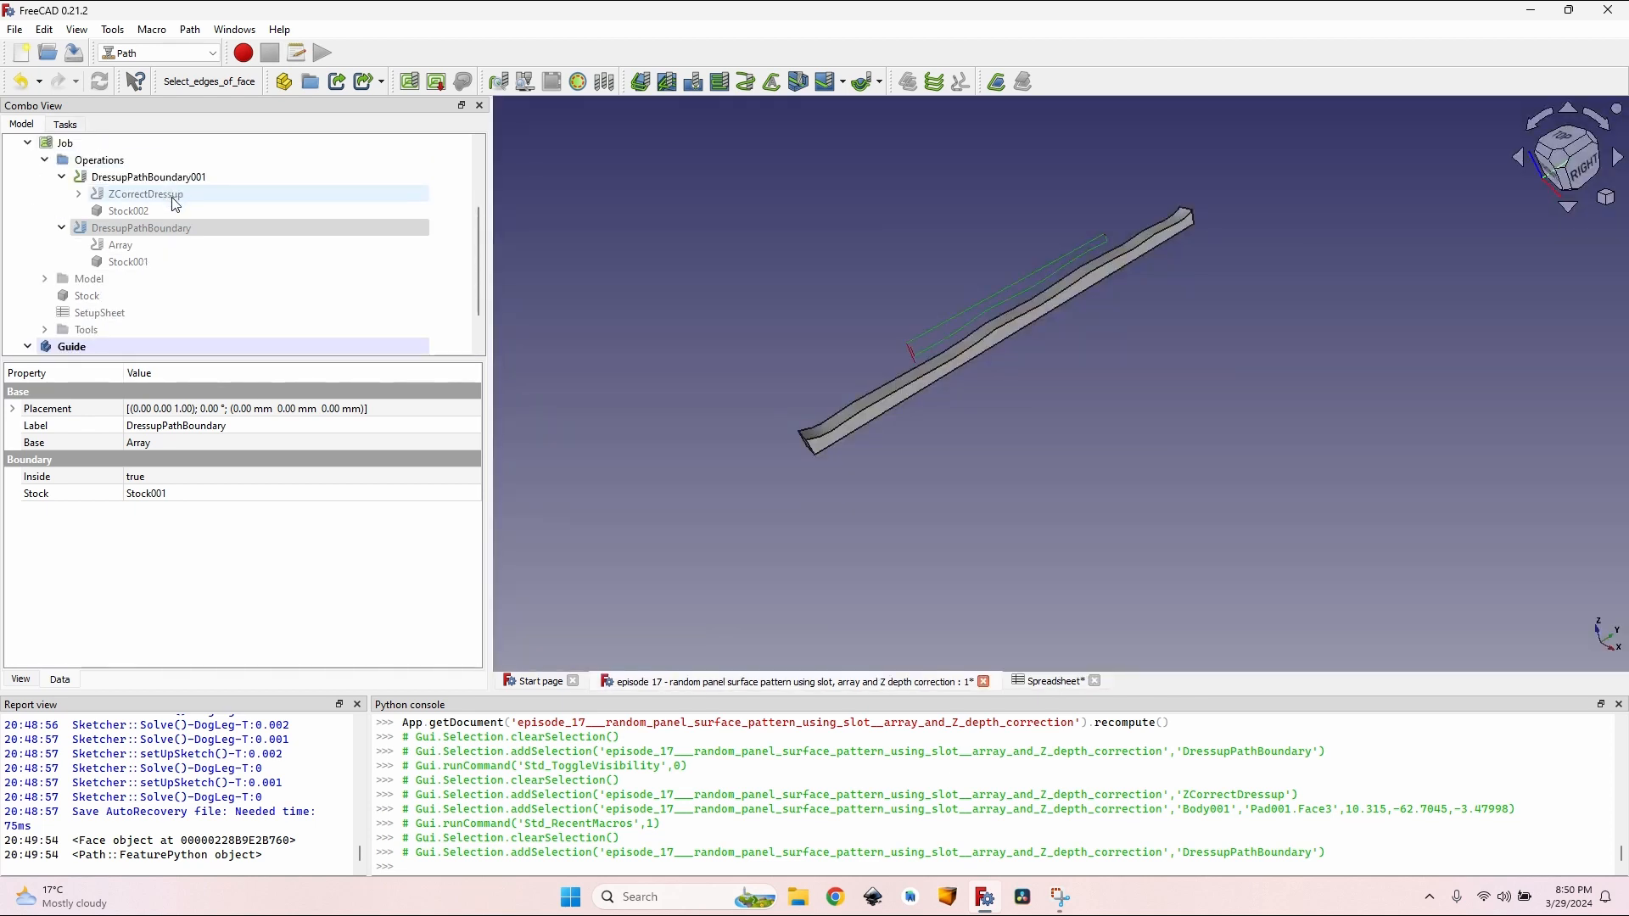
{"action": "left_click", "coordinate": [170, 196]}
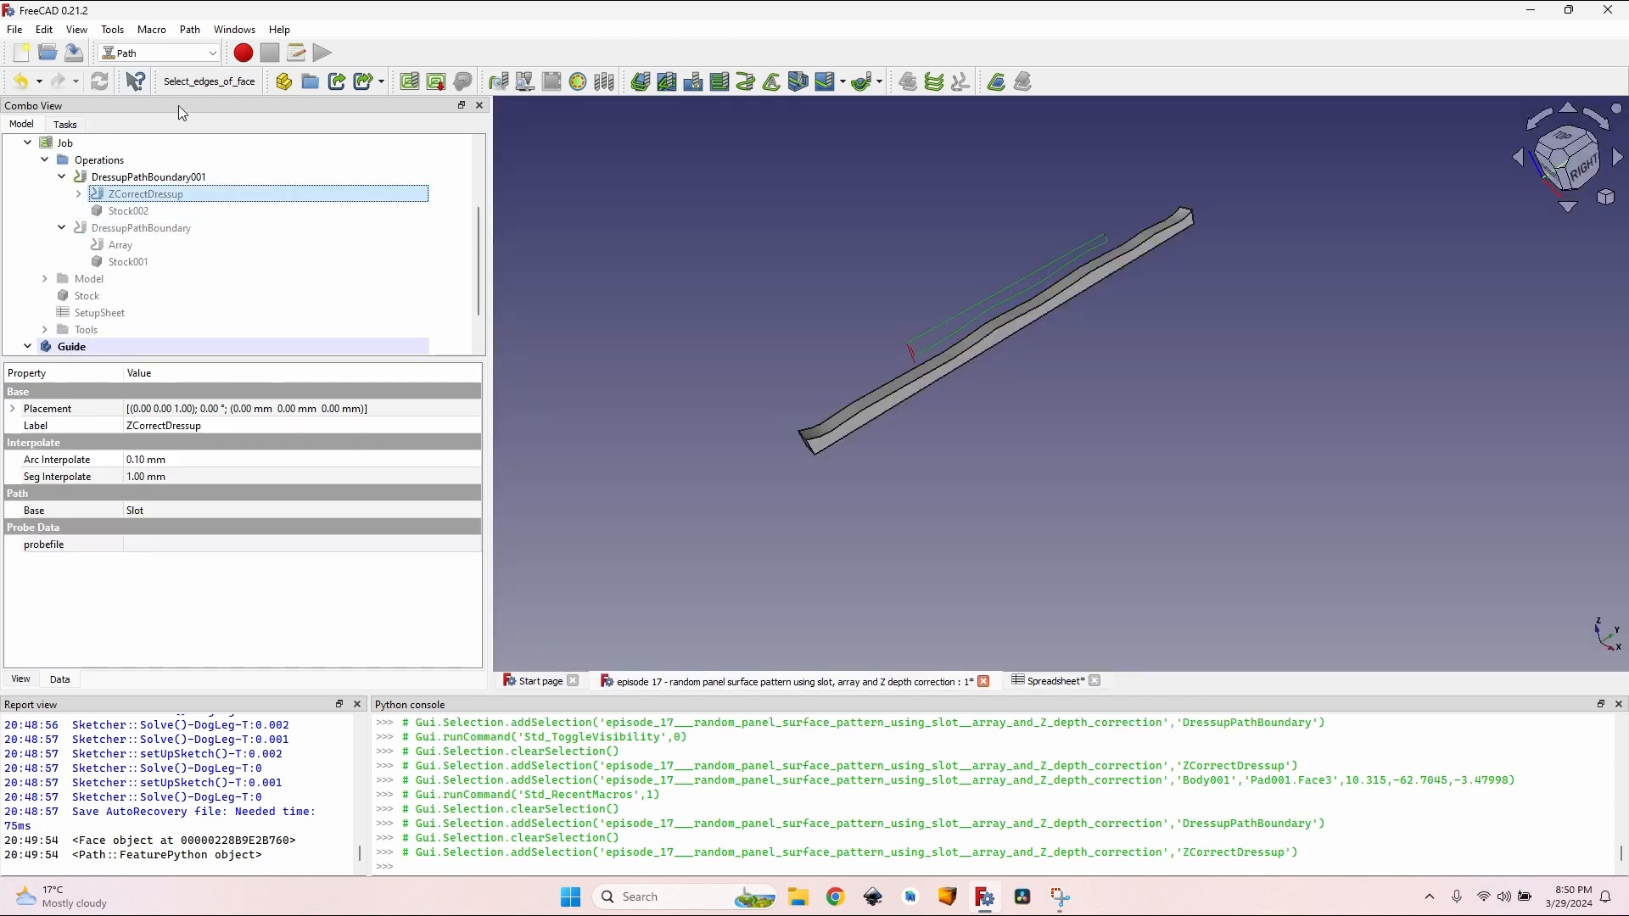
{"action": "scroll", "coordinate": [882, 285], "scroll_direction": "up", "scroll_amount": 4}
{"action": "middle_click_drag", "start_coordinate": [888, 286], "coordinate": [812, 302]}
{"action": "scroll", "coordinate": [812, 303], "scroll_direction": "down", "scroll_amount": 3}
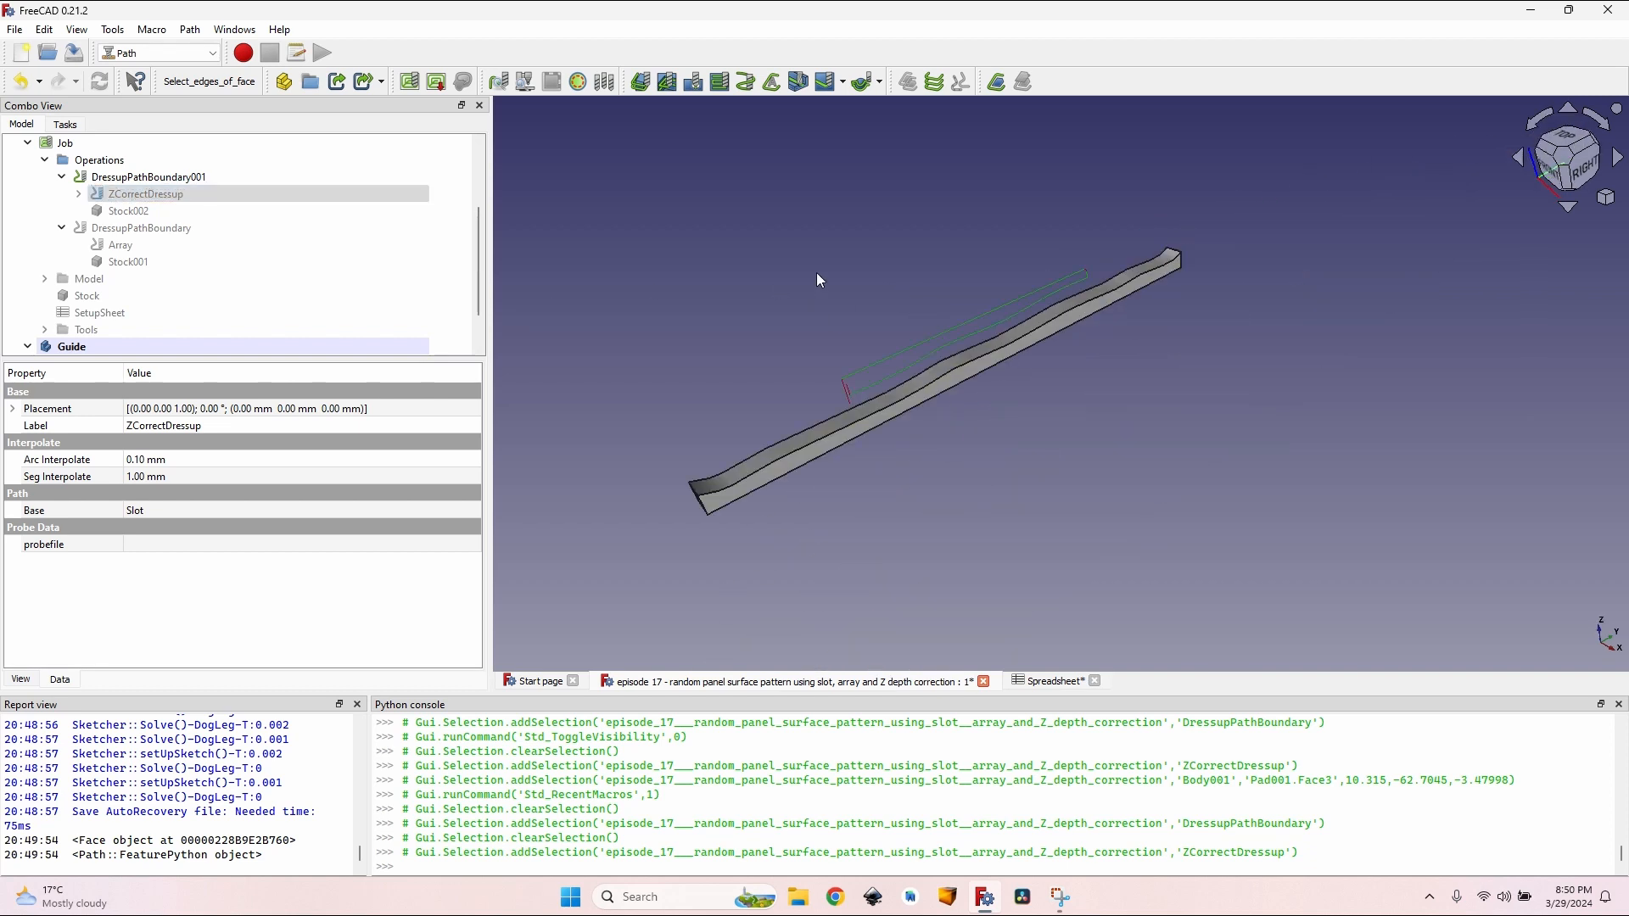
{"action": "scroll", "coordinate": [838, 302], "scroll_direction": "up", "scroll_amount": 2}
{"action": "left_click", "coordinate": [835, 339]}
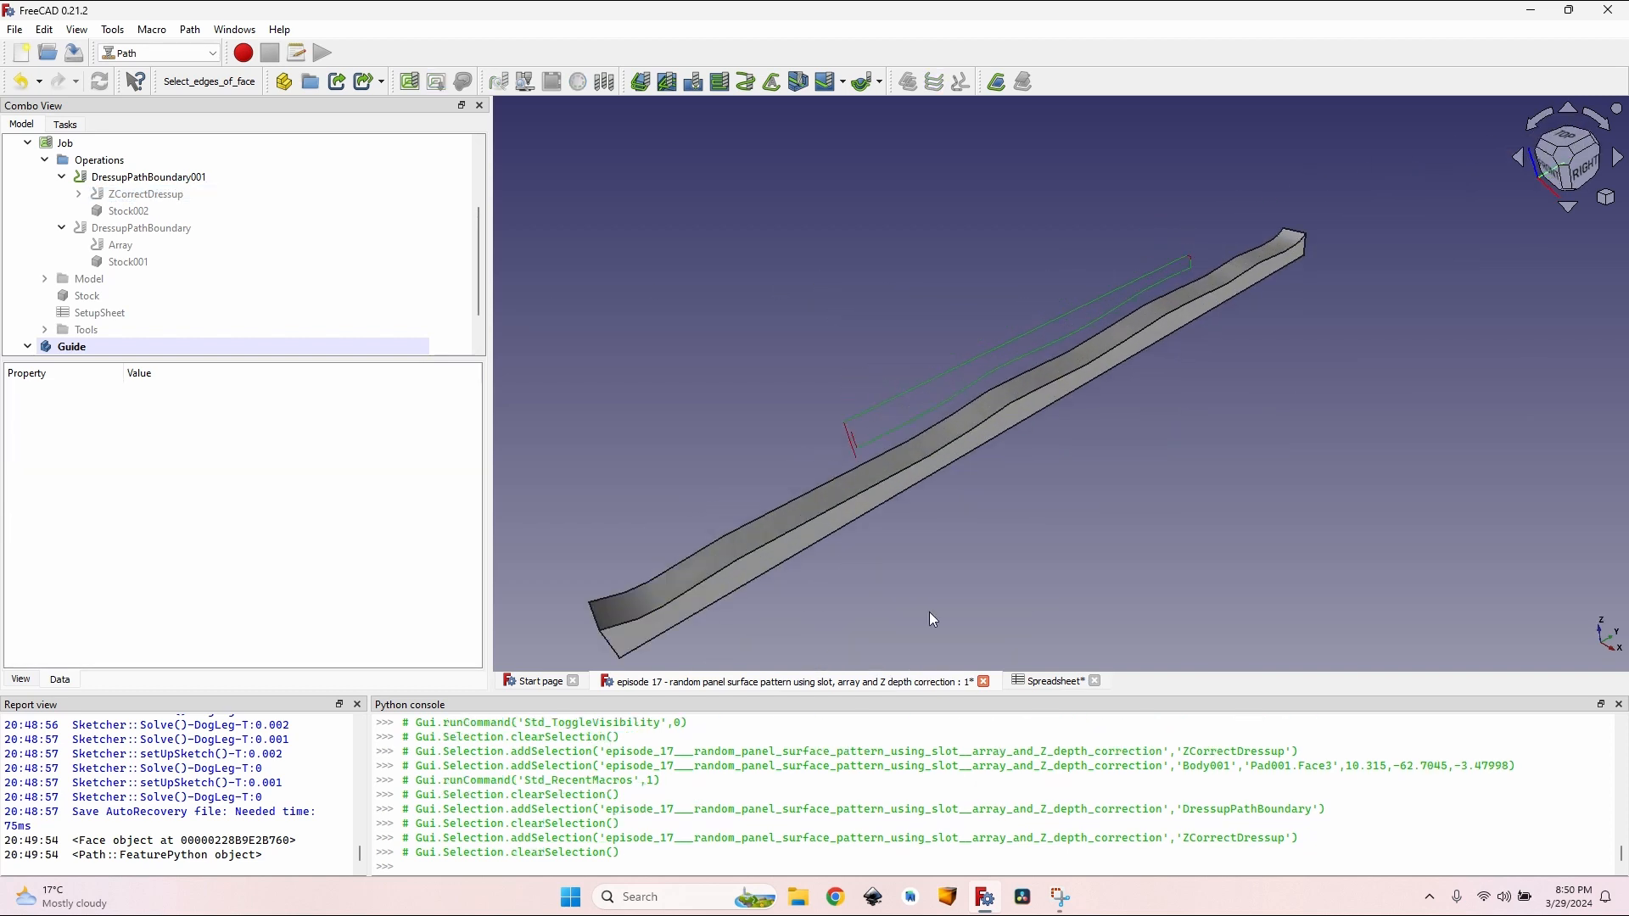
Step: Set the board length in the spreadsheet to 500 and return to the 3D model
{"action": "left_click", "coordinate": [1048, 683]}
{"action": "left_click", "coordinate": [838, 295]}
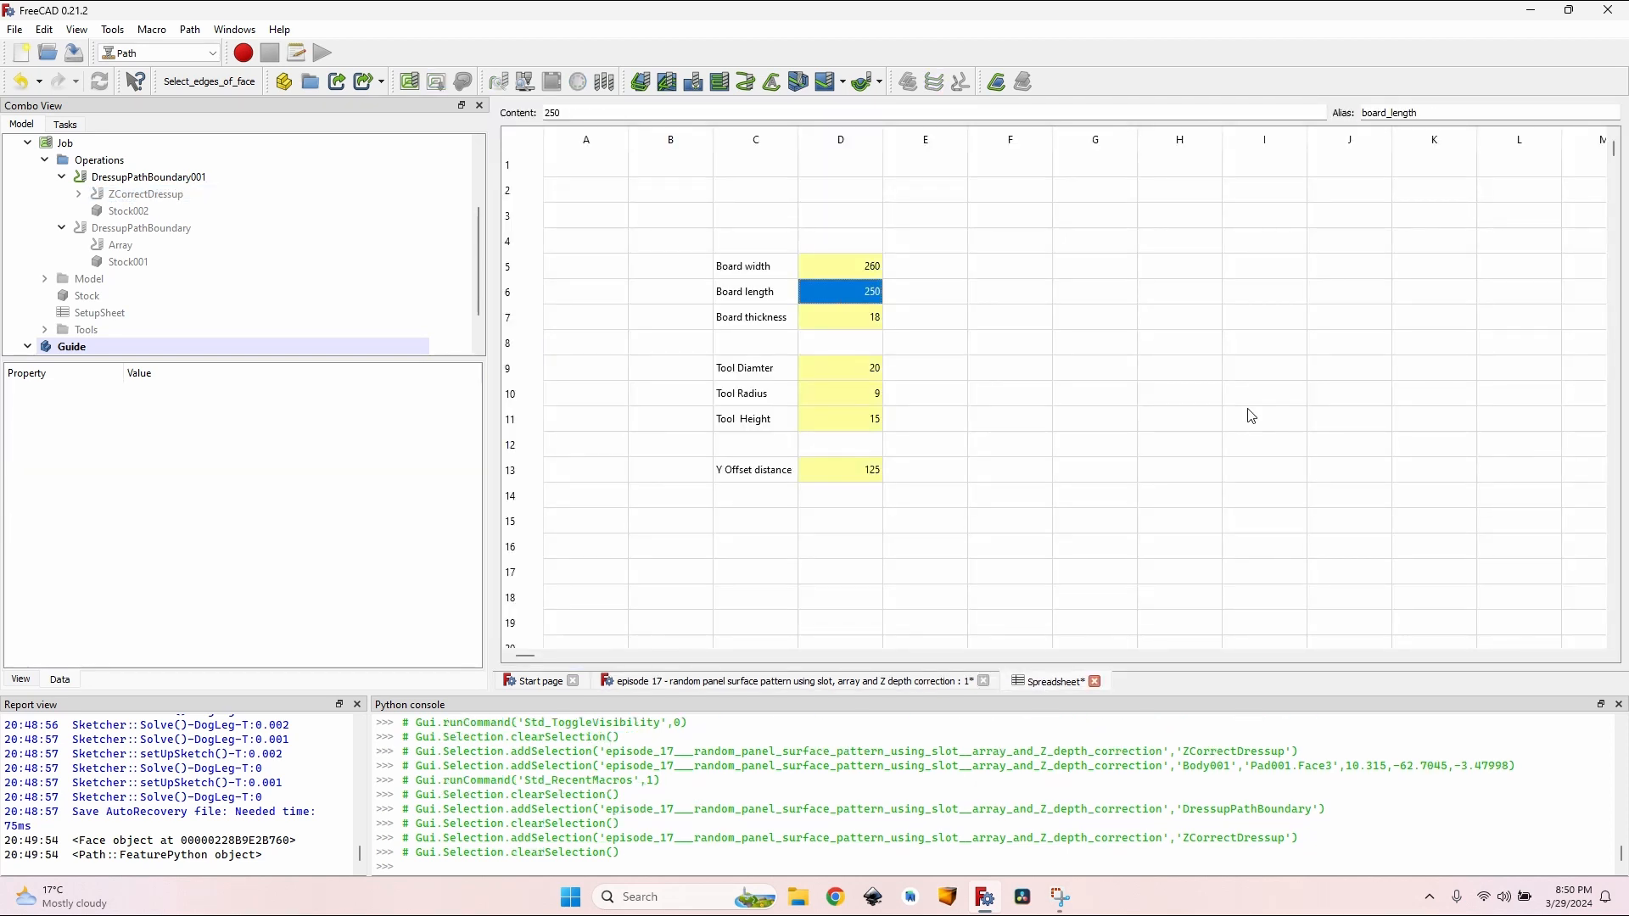
{"action": "type", "text": "500"}
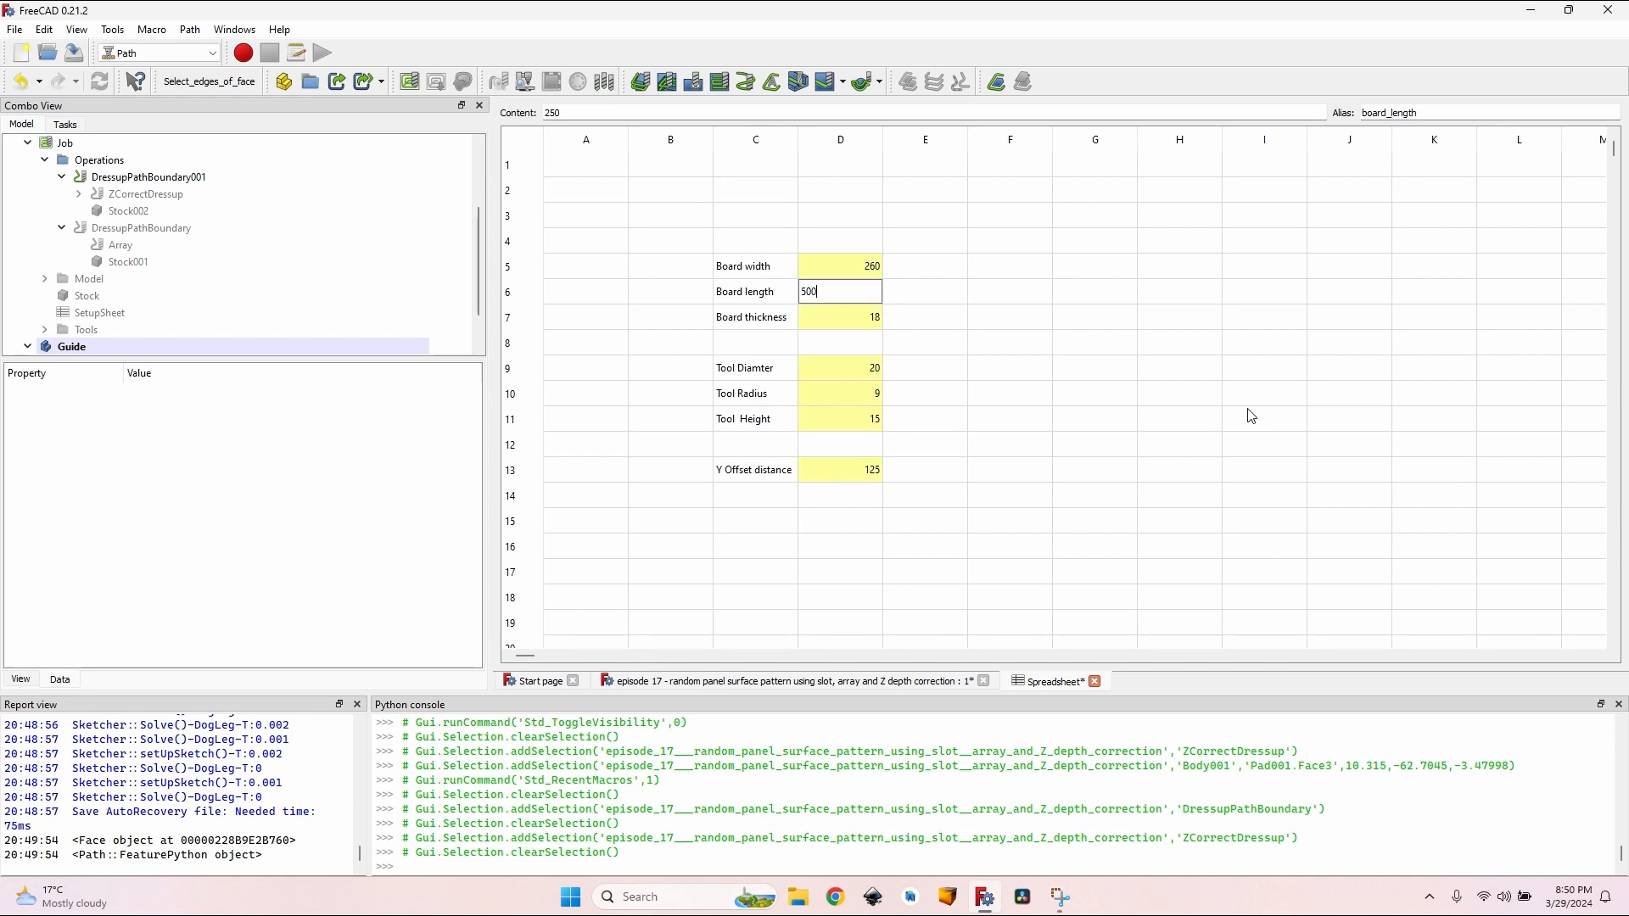
{"action": "key", "text": "Return"}
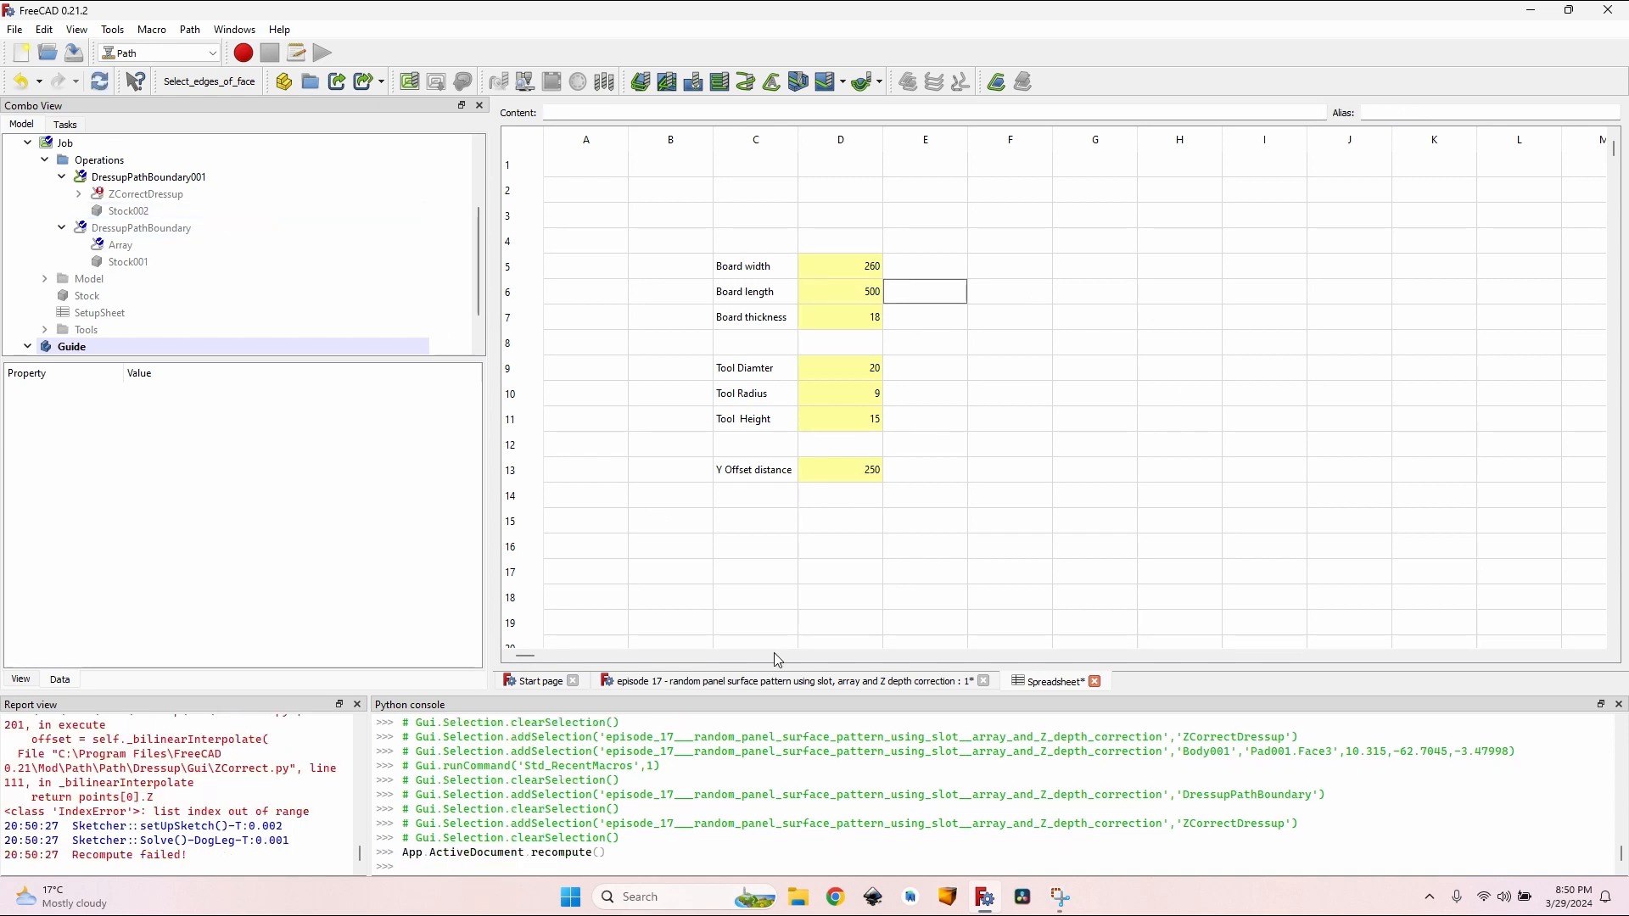
{"action": "left_click", "coordinate": [846, 683]}
{"action": "scroll", "coordinate": [834, 385], "scroll_direction": "down", "scroll_amount": 5}
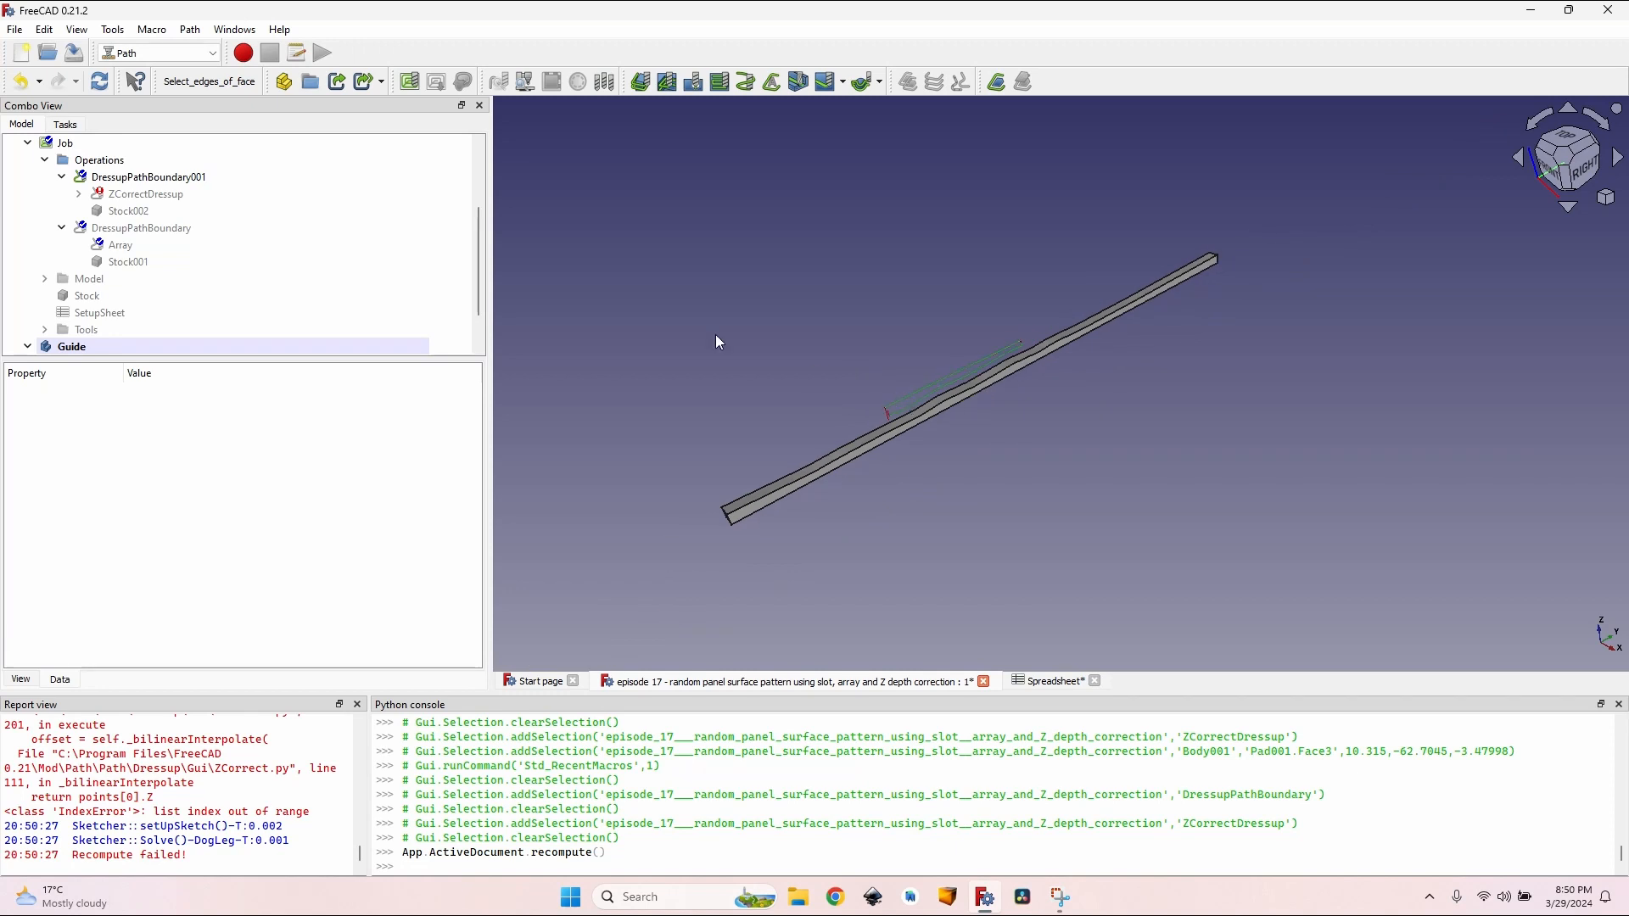
Step: Open ZCorrectDressup's Z Depth Correction settings, view them against the lengthened Guide, and accept them without a probe file
{"action": "mouse_move", "coordinate": [218, 203]}
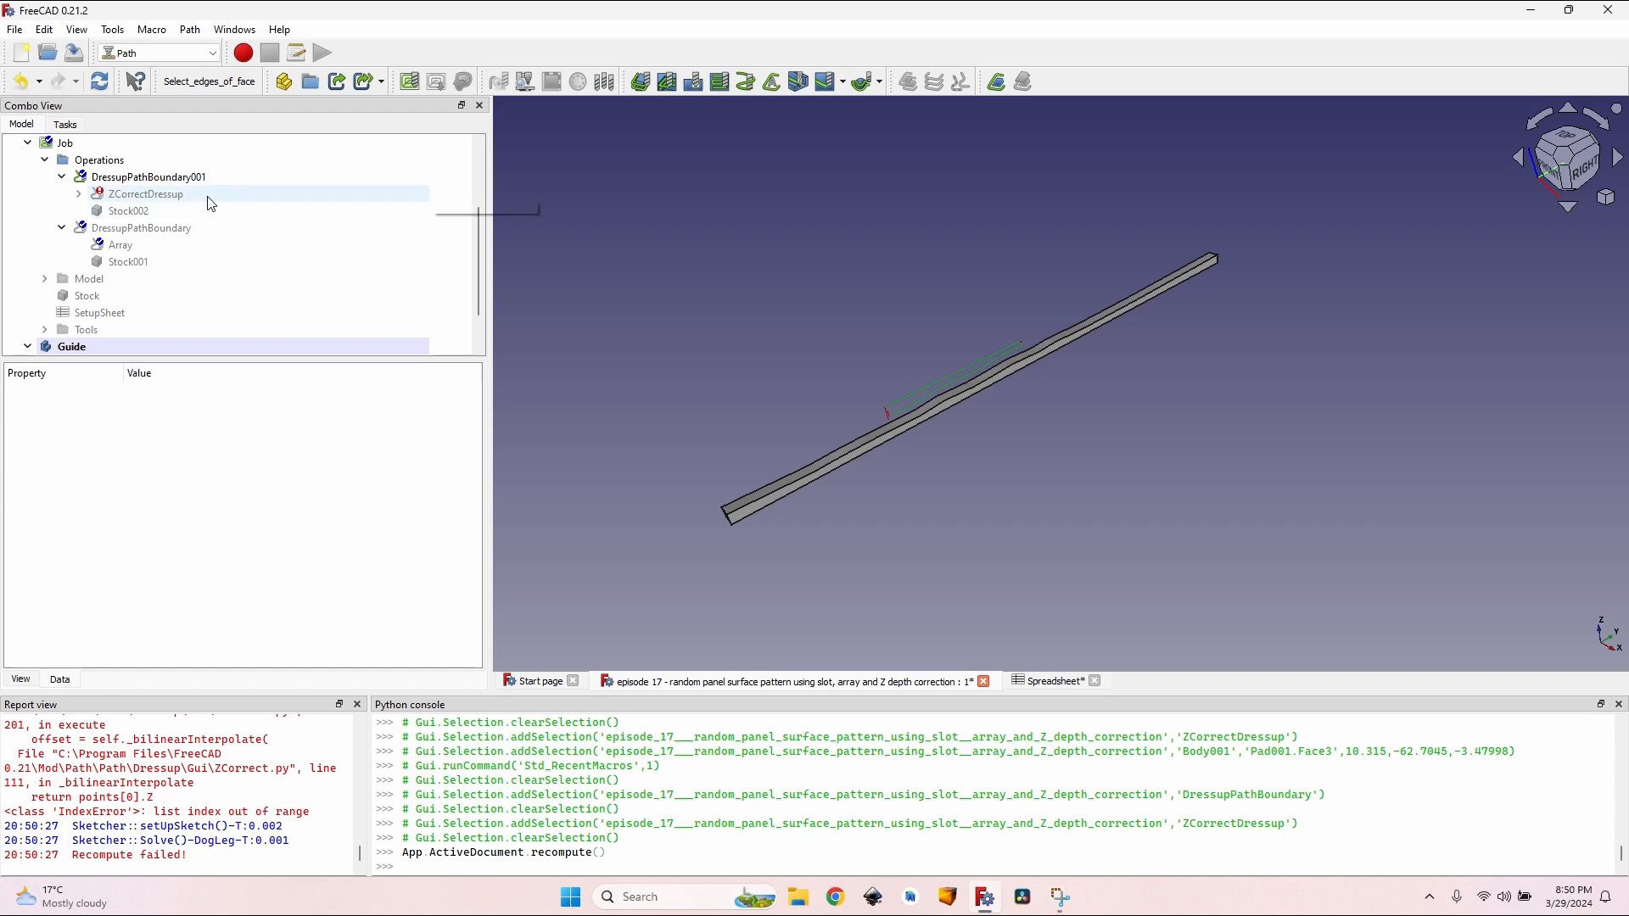
{"action": "double_click", "coordinate": [159, 198]}
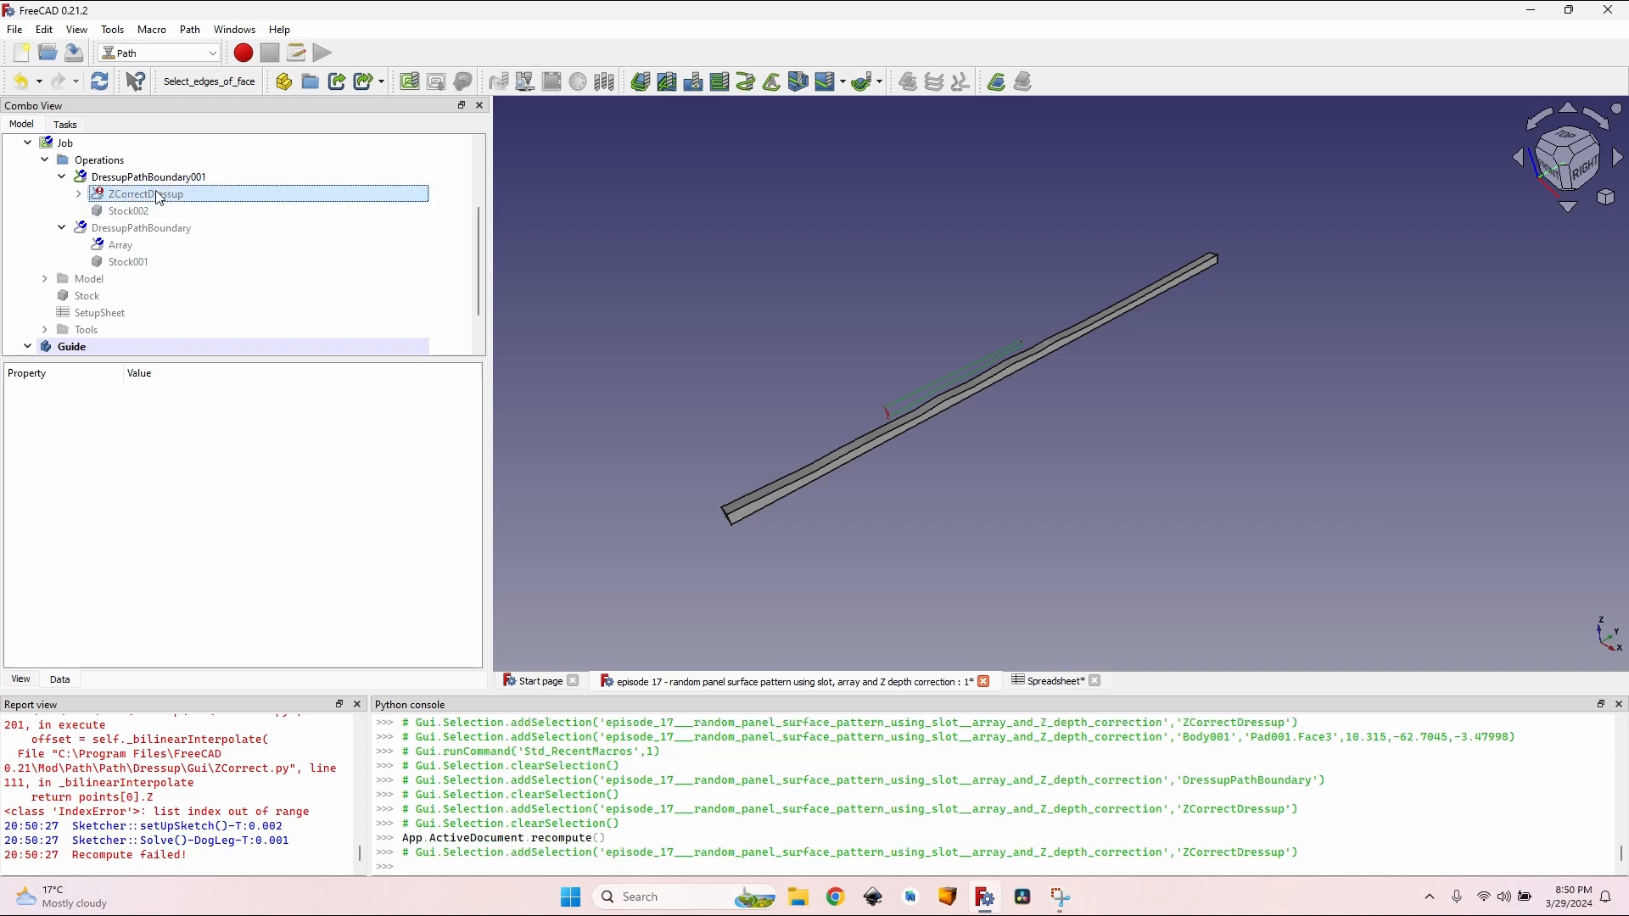
{"action": "scroll", "coordinate": [842, 386], "scroll_direction": "up", "scroll_amount": 5}
{"action": "scroll", "coordinate": [928, 413], "scroll_direction": "down", "scroll_amount": 5}
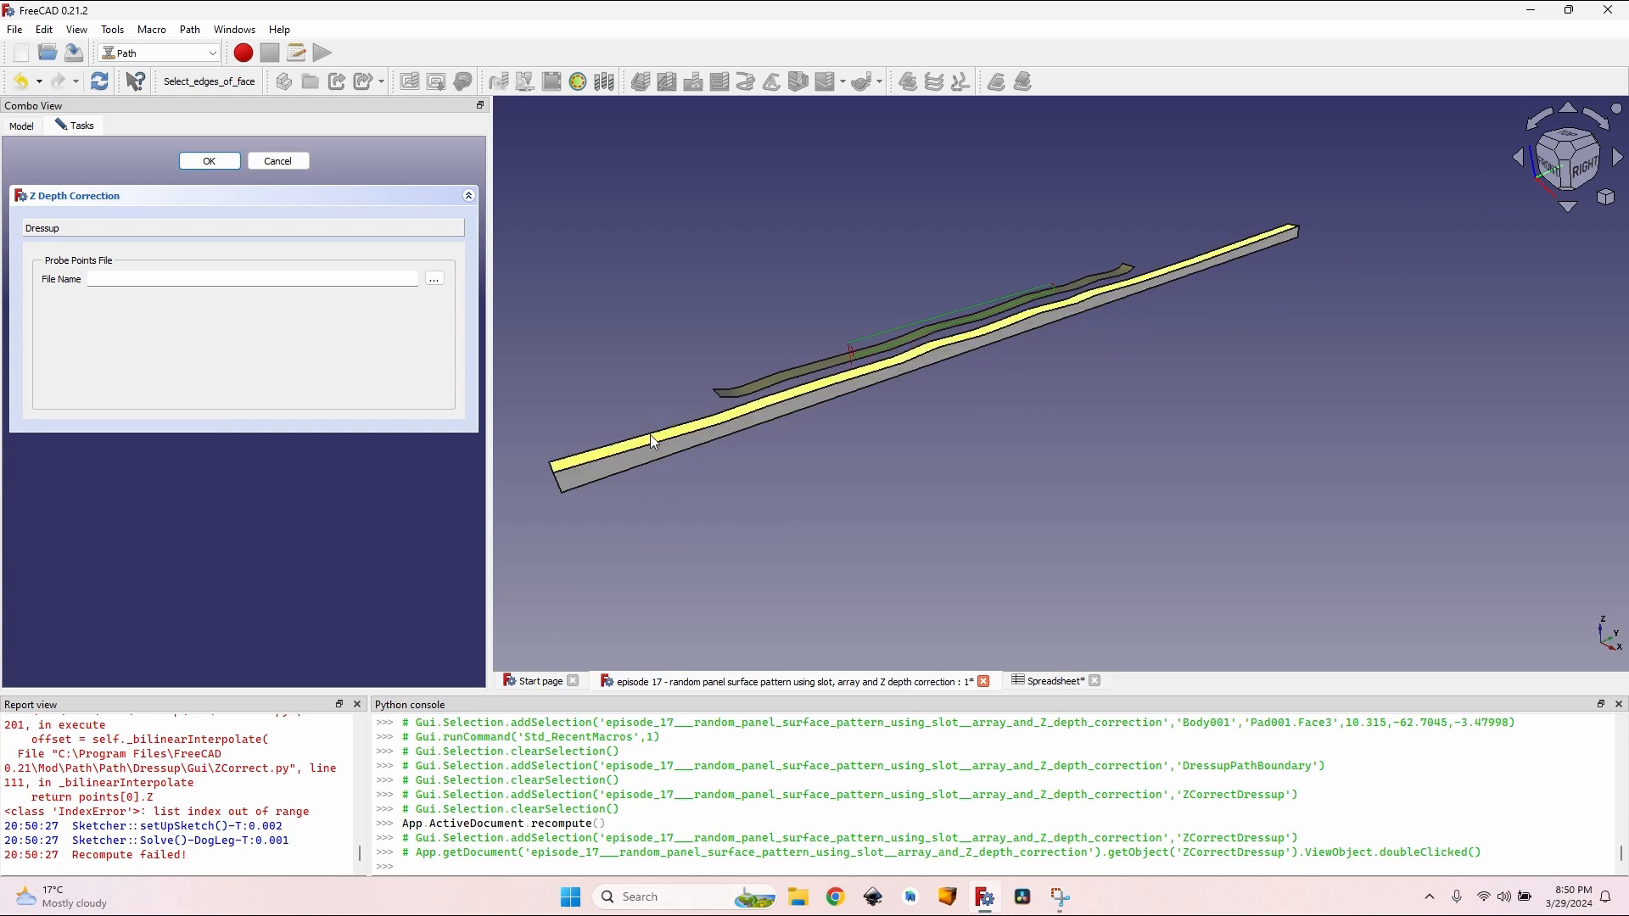
{"action": "left_click", "coordinate": [208, 161]}
Step: Reassign the lengthened Guide's top face to ZCorrectDressup with the Add_Surface_to_ZDepthCorrection macro
{"action": "scroll", "coordinate": [167, 201], "scroll_direction": "down", "scroll_amount": 1}
{"action": "scroll", "coordinate": [142, 249], "scroll_direction": "up", "scroll_amount": 2}
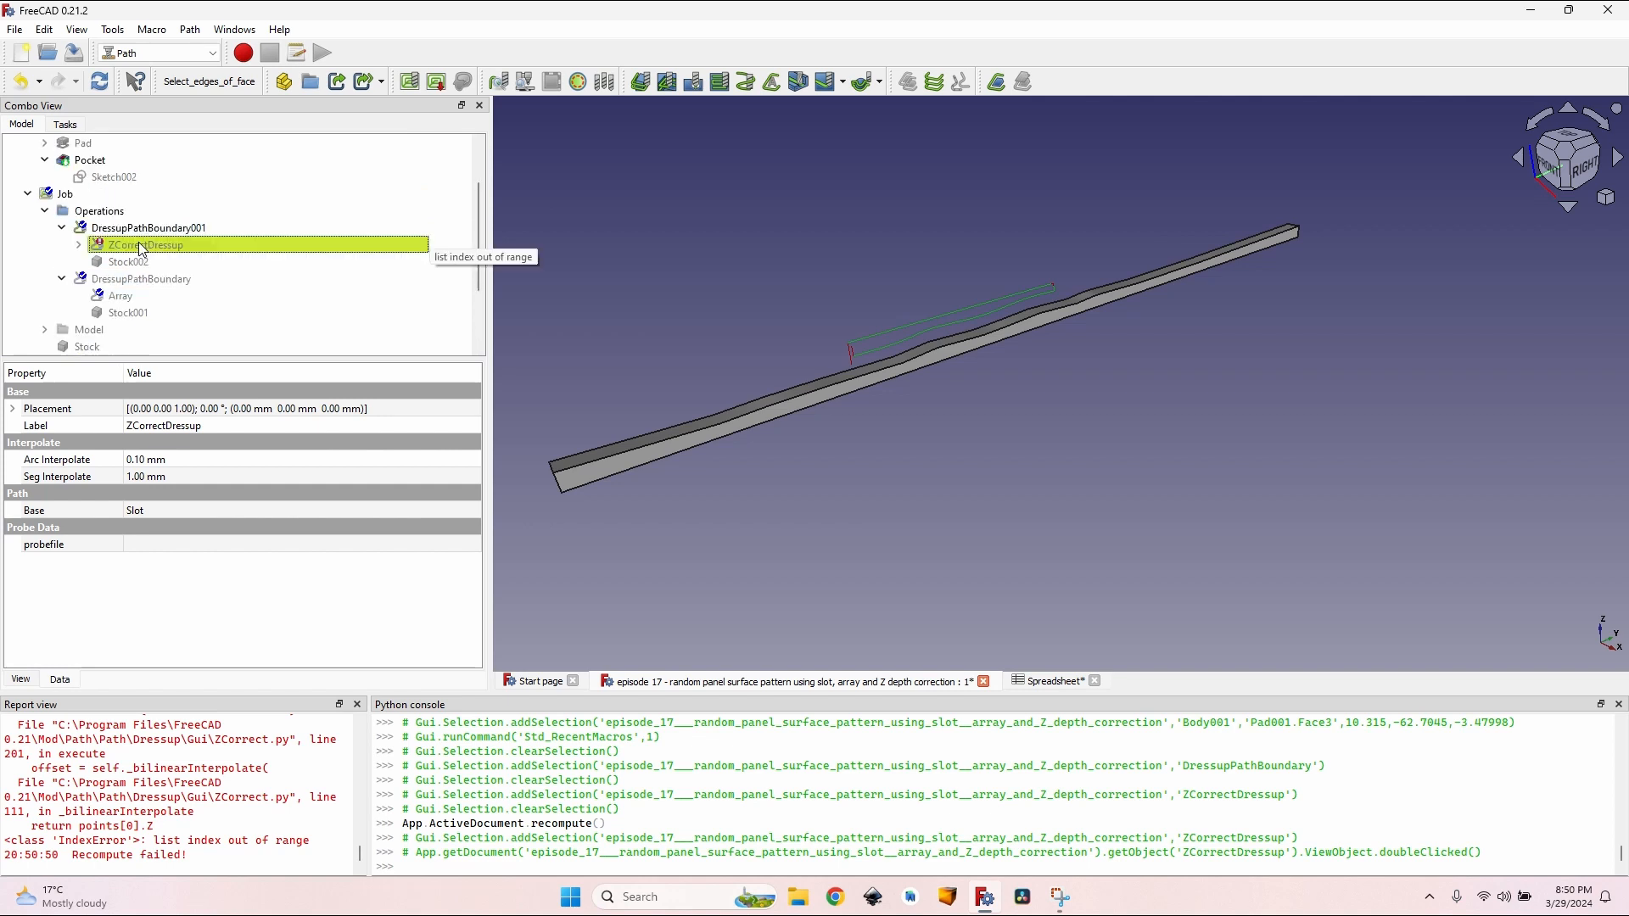
{"action": "scroll", "coordinate": [169, 246], "scroll_direction": "down", "scroll_amount": 2}
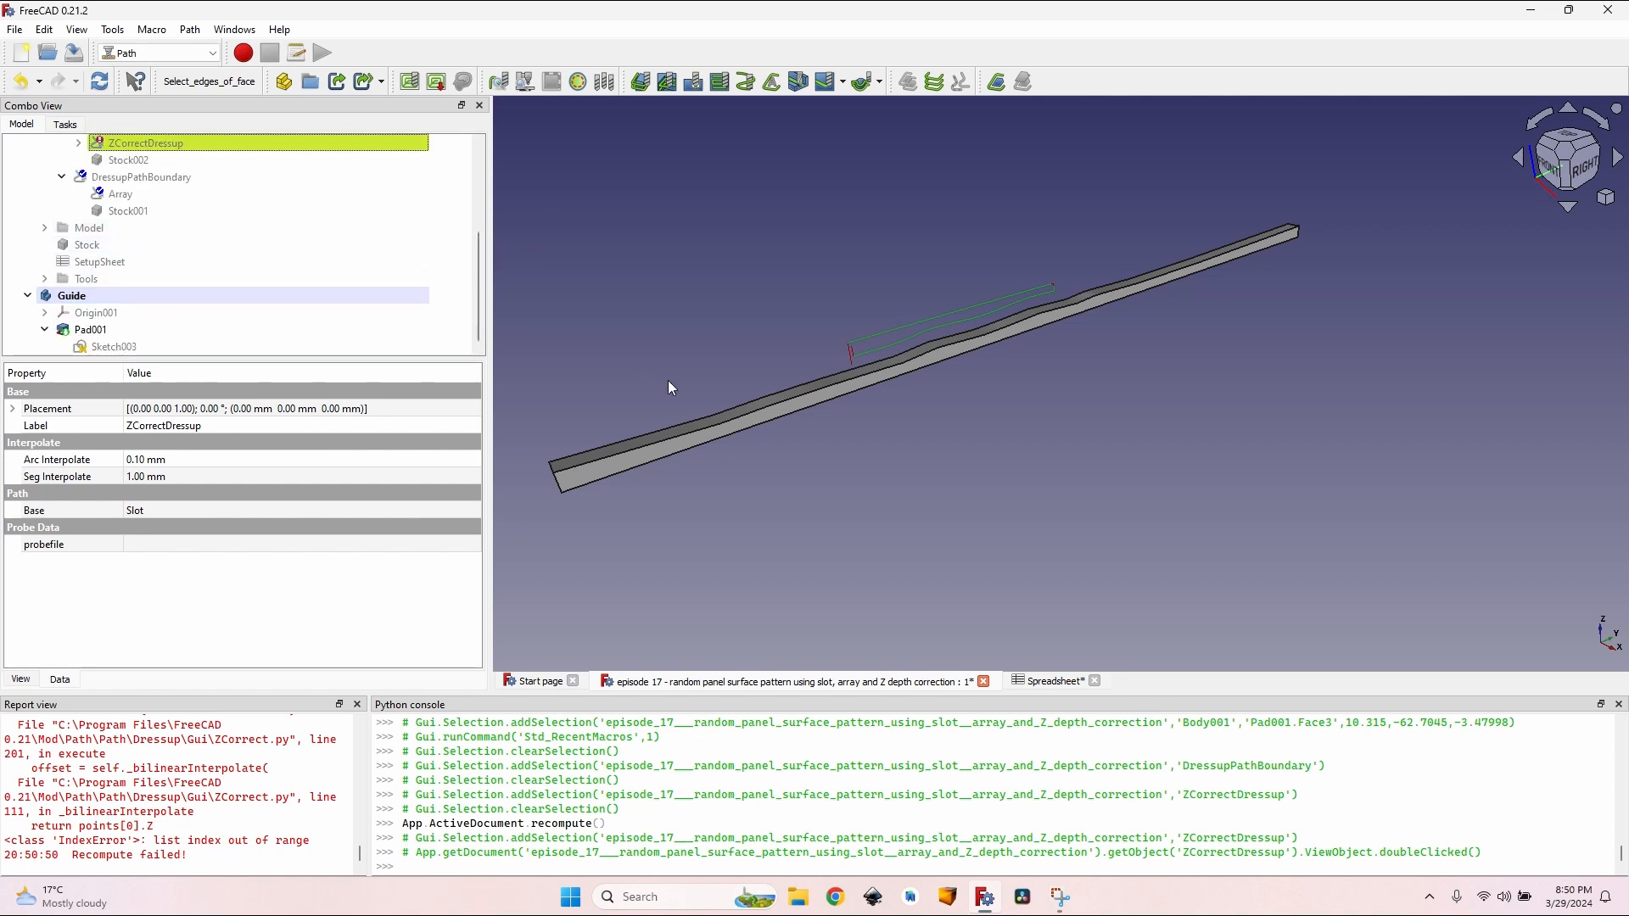
{"action": "left_click", "coordinate": [704, 427]}
{"action": "left_click", "coordinate": [152, 29]}
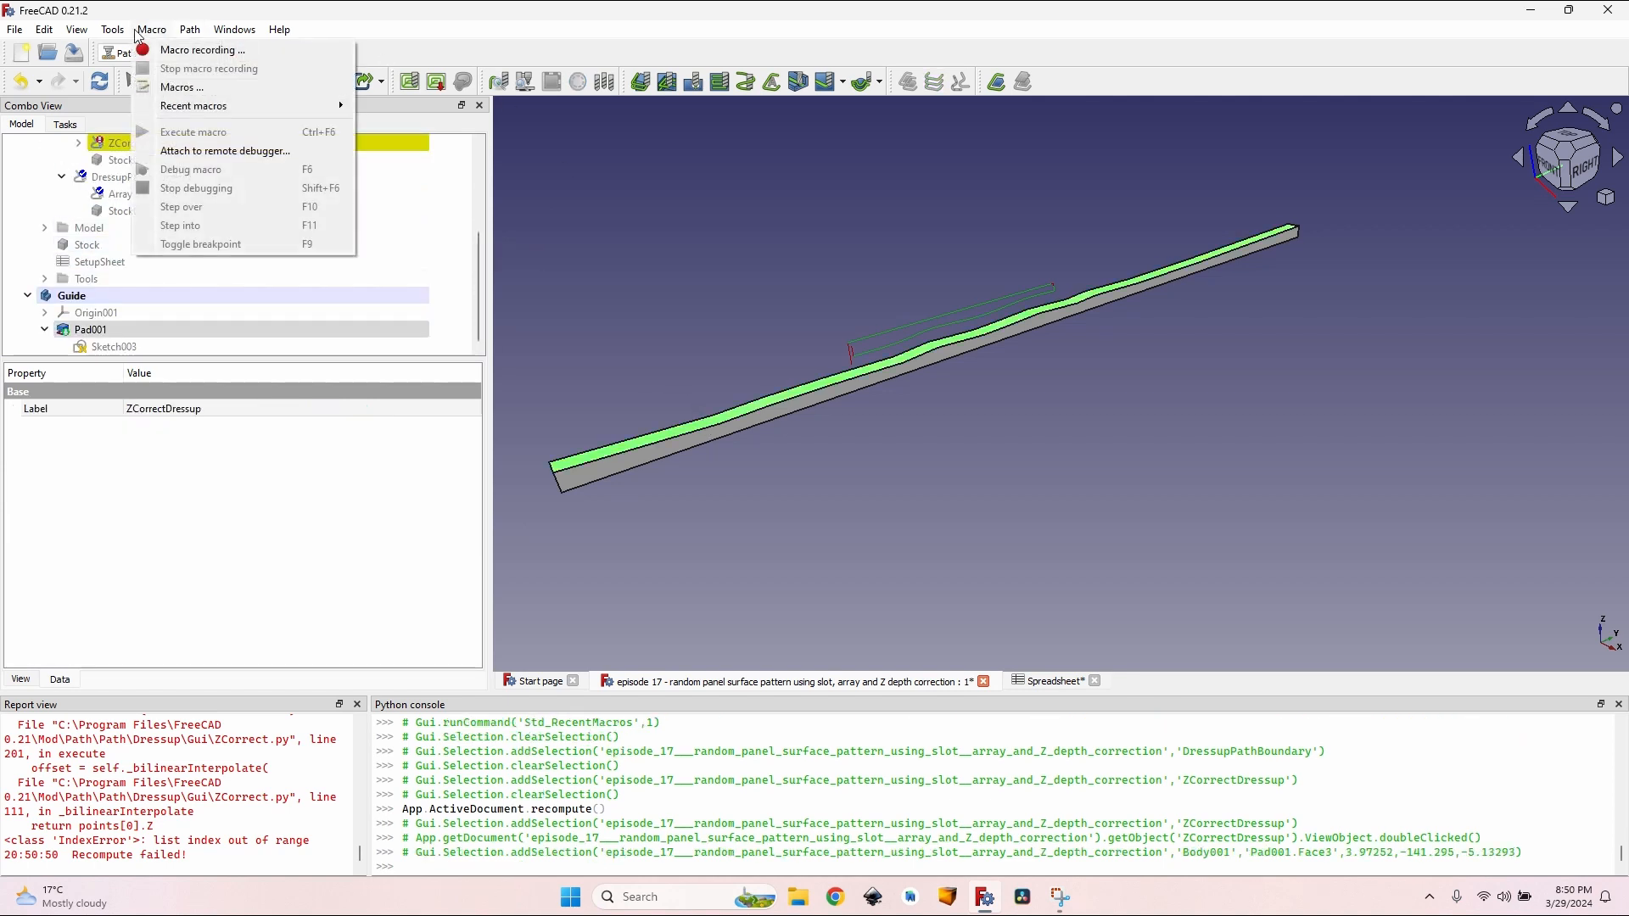
{"action": "mouse_move", "coordinate": [256, 107]}
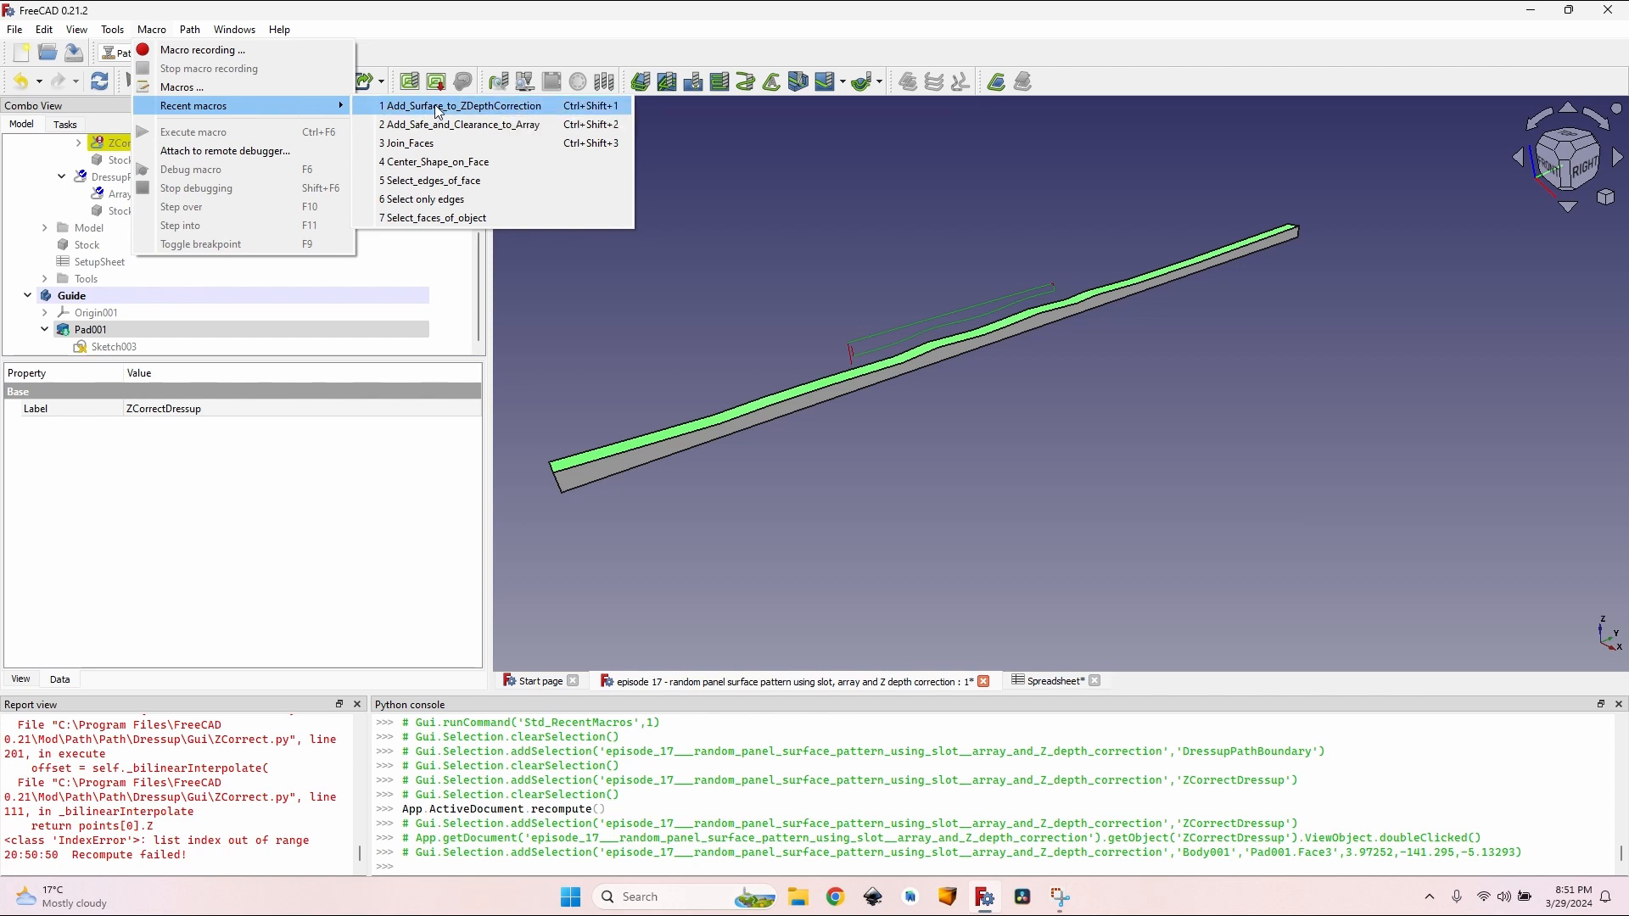
{"action": "left_click", "coordinate": [462, 113]}
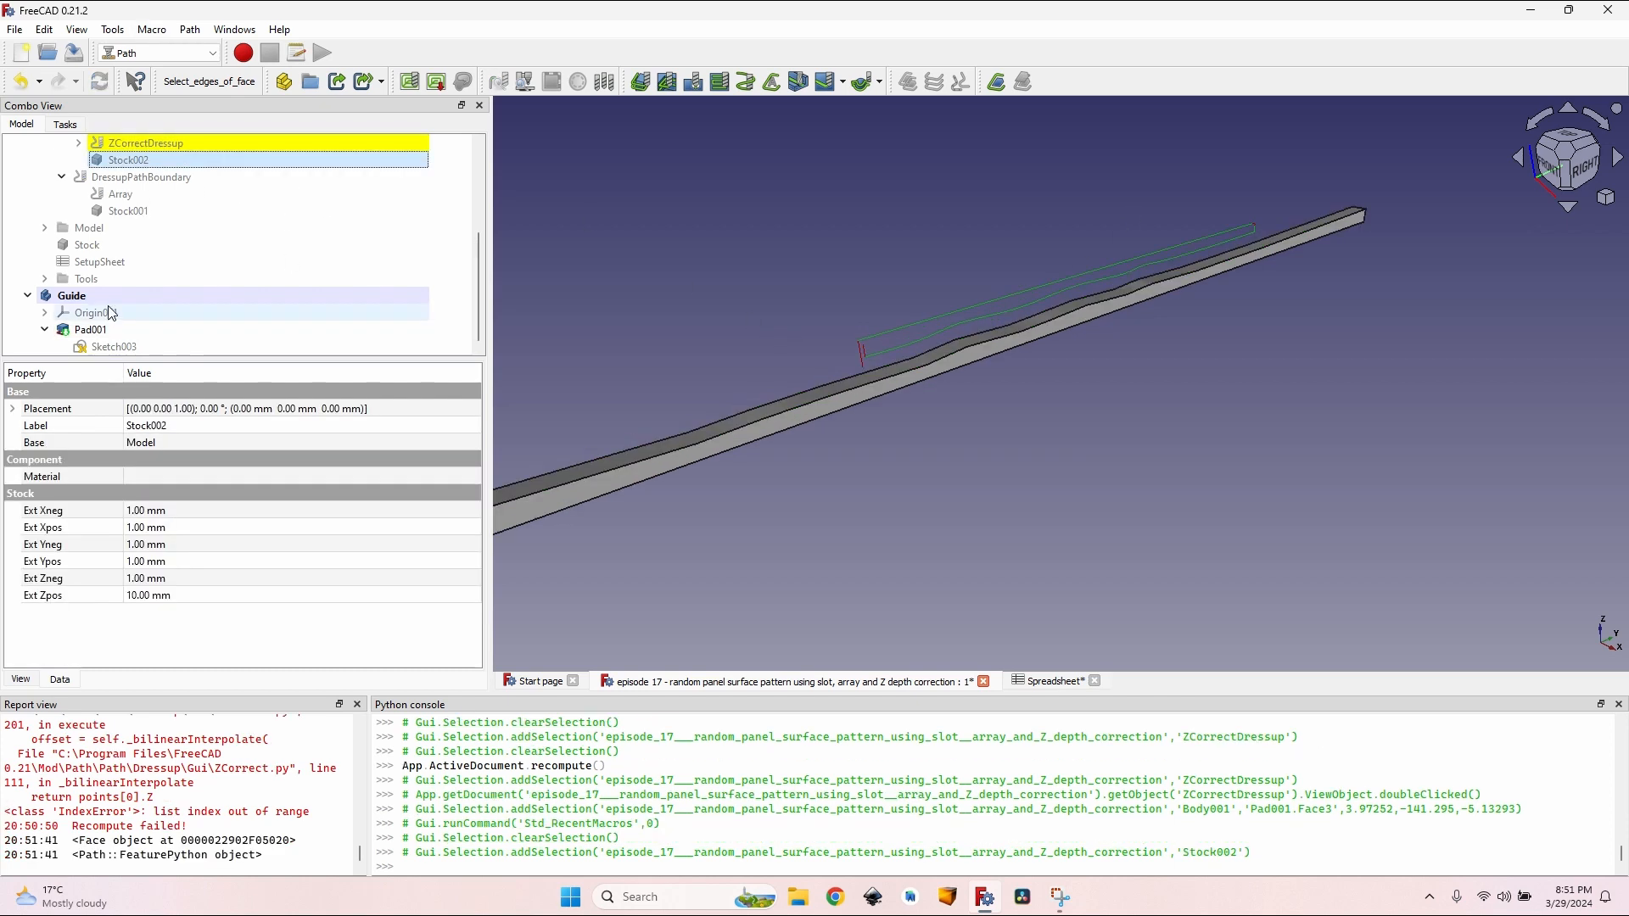
Step: Hide the Guide body and show the Board body beneath the slot toolpath
{"action": "left_click", "coordinate": [112, 297]}
{"action": "key", "text": "space"}
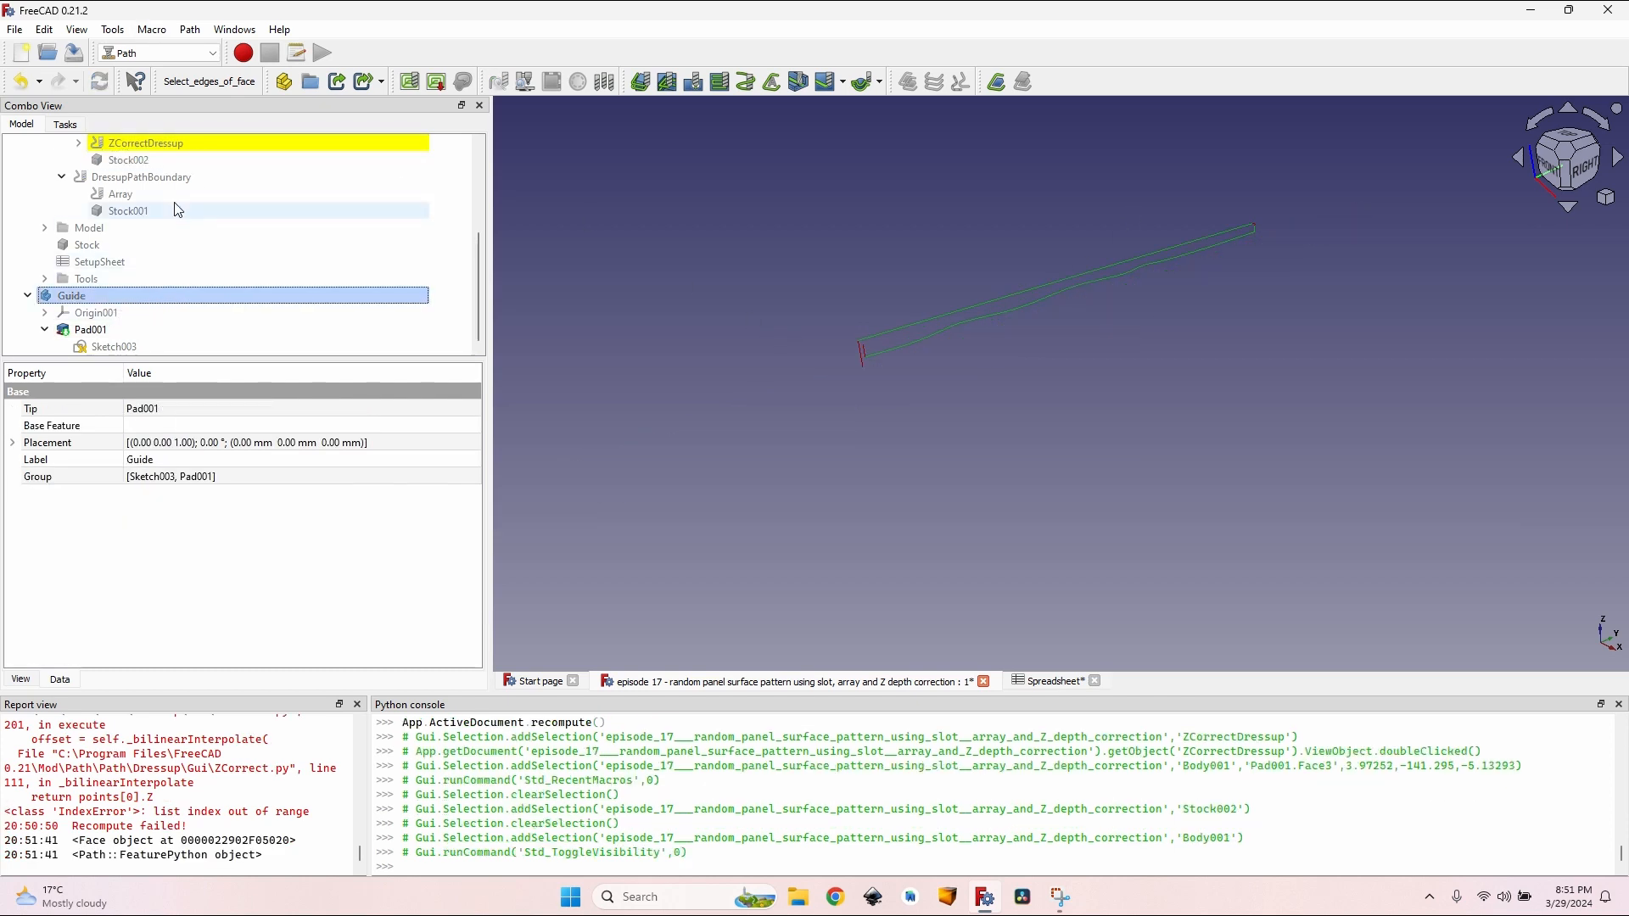
{"action": "scroll", "coordinate": [174, 222], "scroll_direction": "up", "scroll_amount": 2}
{"action": "double_click", "coordinate": [173, 245]}
{"action": "scroll", "coordinate": [161, 229], "scroll_direction": "up", "scroll_amount": 2}
{"action": "left_click", "coordinate": [96, 176]}
{"action": "key", "text": "space"}
{"action": "scroll", "coordinate": [812, 329], "scroll_direction": "up", "scroll_amount": 1}
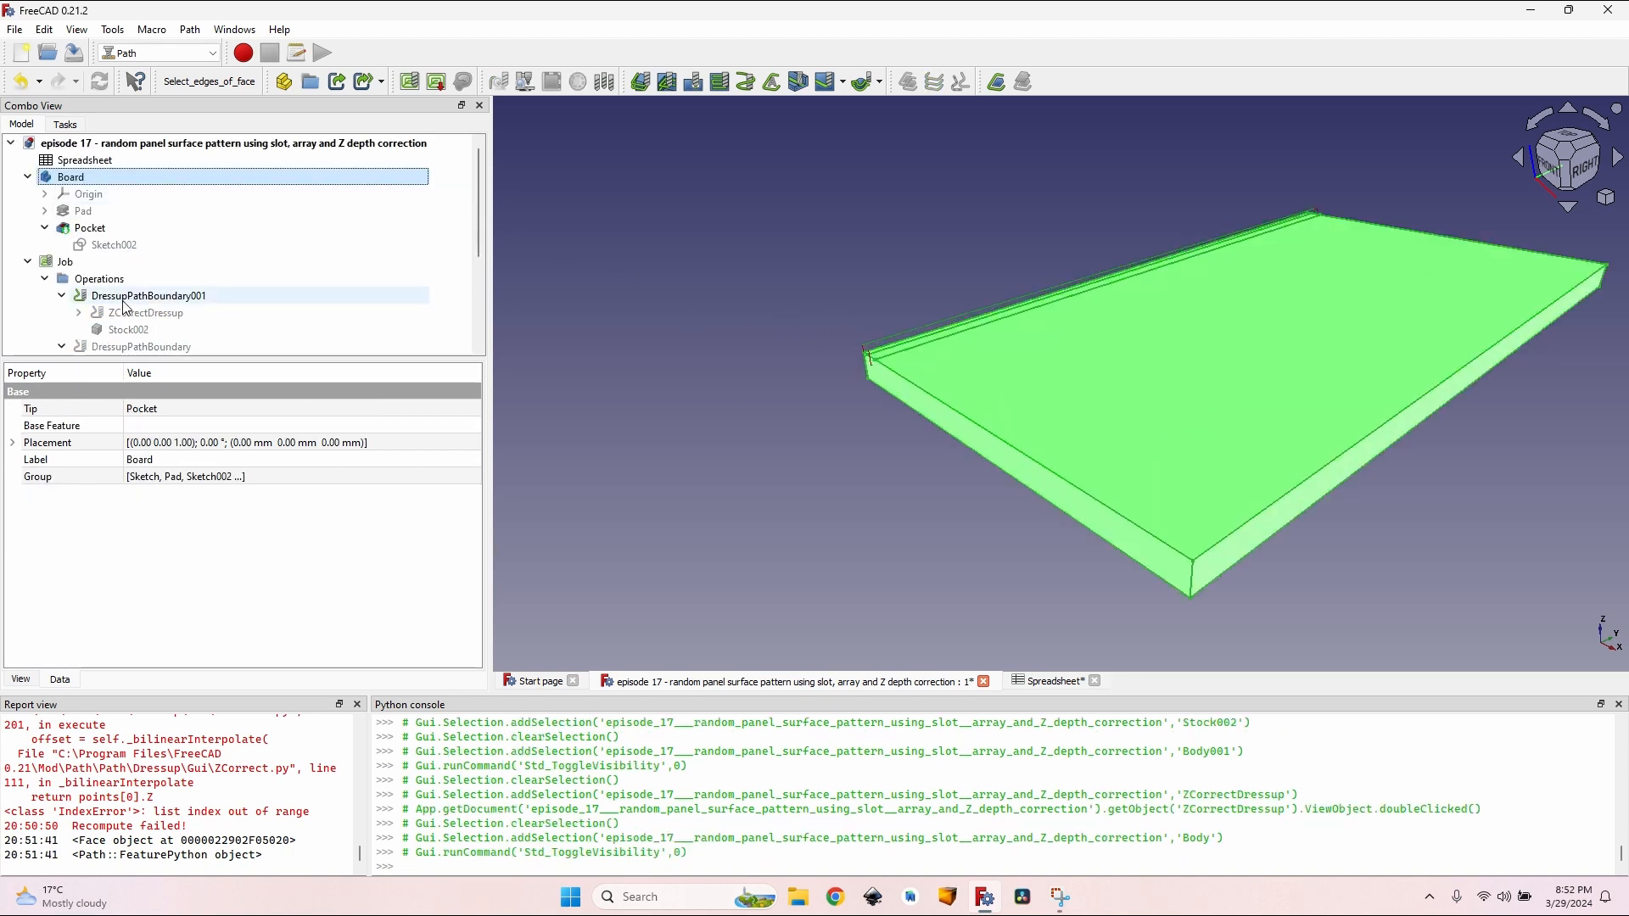
Step: Show the Array's DressupPathBoundary, check its toolpaths over the Board, and hide the Board body
{"action": "scroll", "coordinate": [135, 296], "scroll_direction": "down", "scroll_amount": 3}
{"action": "left_click", "coordinate": [127, 195]}
{"action": "key", "text": "space"}
{"action": "scroll", "coordinate": [687, 314], "scroll_direction": "up", "scroll_amount": 2}
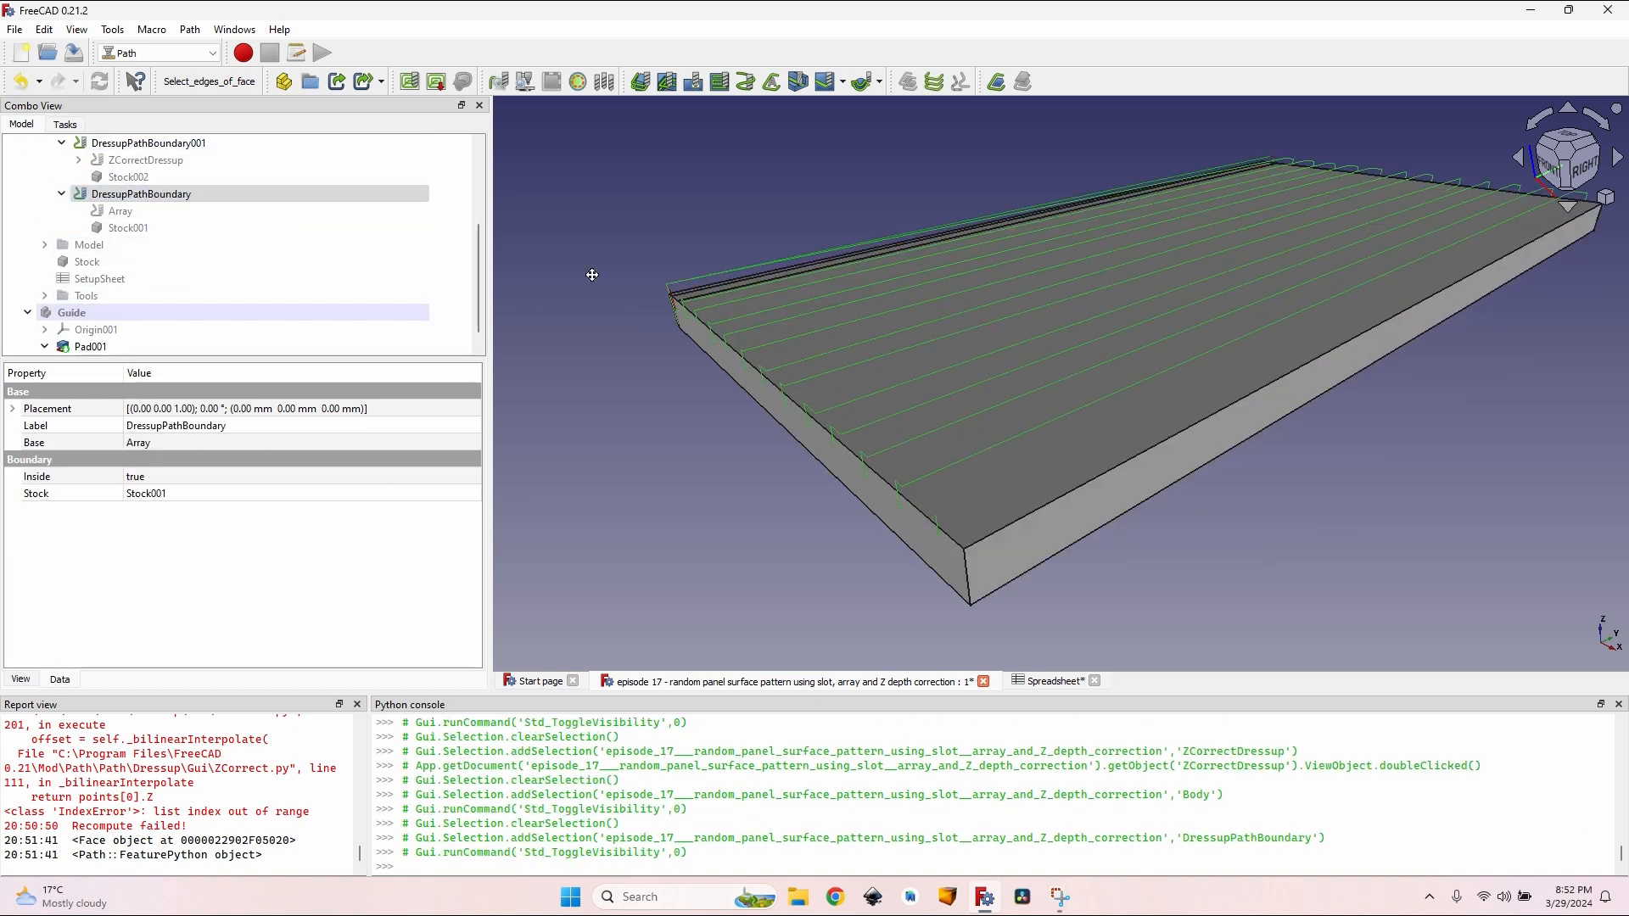
{"action": "scroll", "coordinate": [110, 221], "scroll_direction": "up", "scroll_amount": 3}
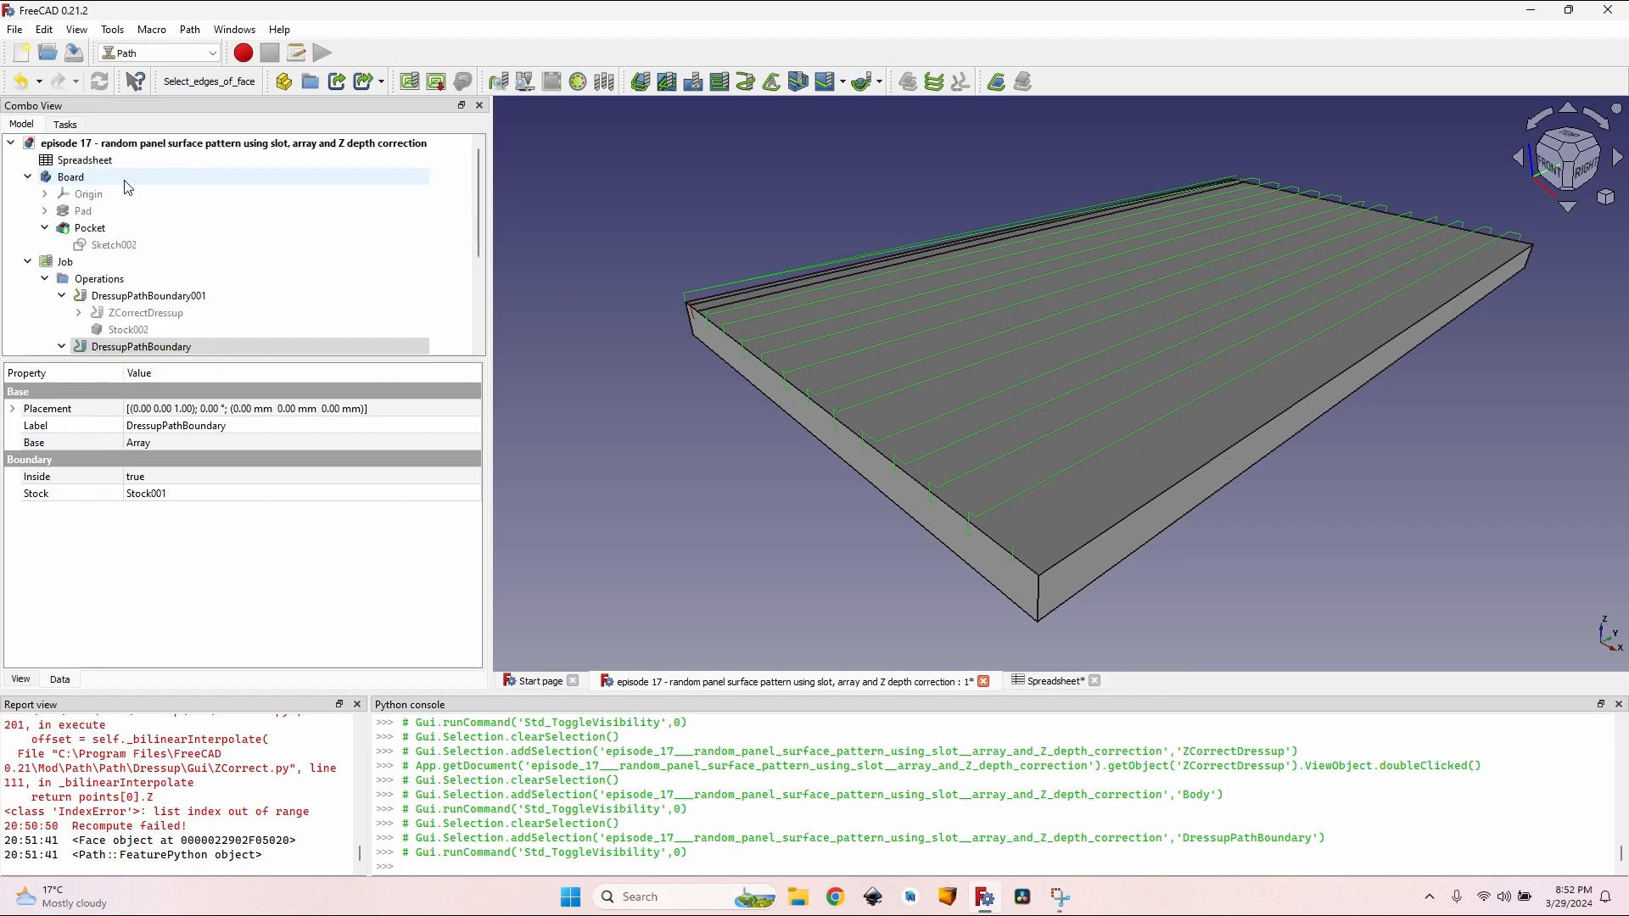
{"action": "left_click", "coordinate": [96, 178]}
{"action": "key", "text": "space"}
{"action": "middle_click_drag", "start_coordinate": [1067, 517], "coordinate": [762, 356]}
Step: Review the board width, length and thickness cells in the spreadsheet
{"action": "left_click", "coordinate": [1060, 681]}
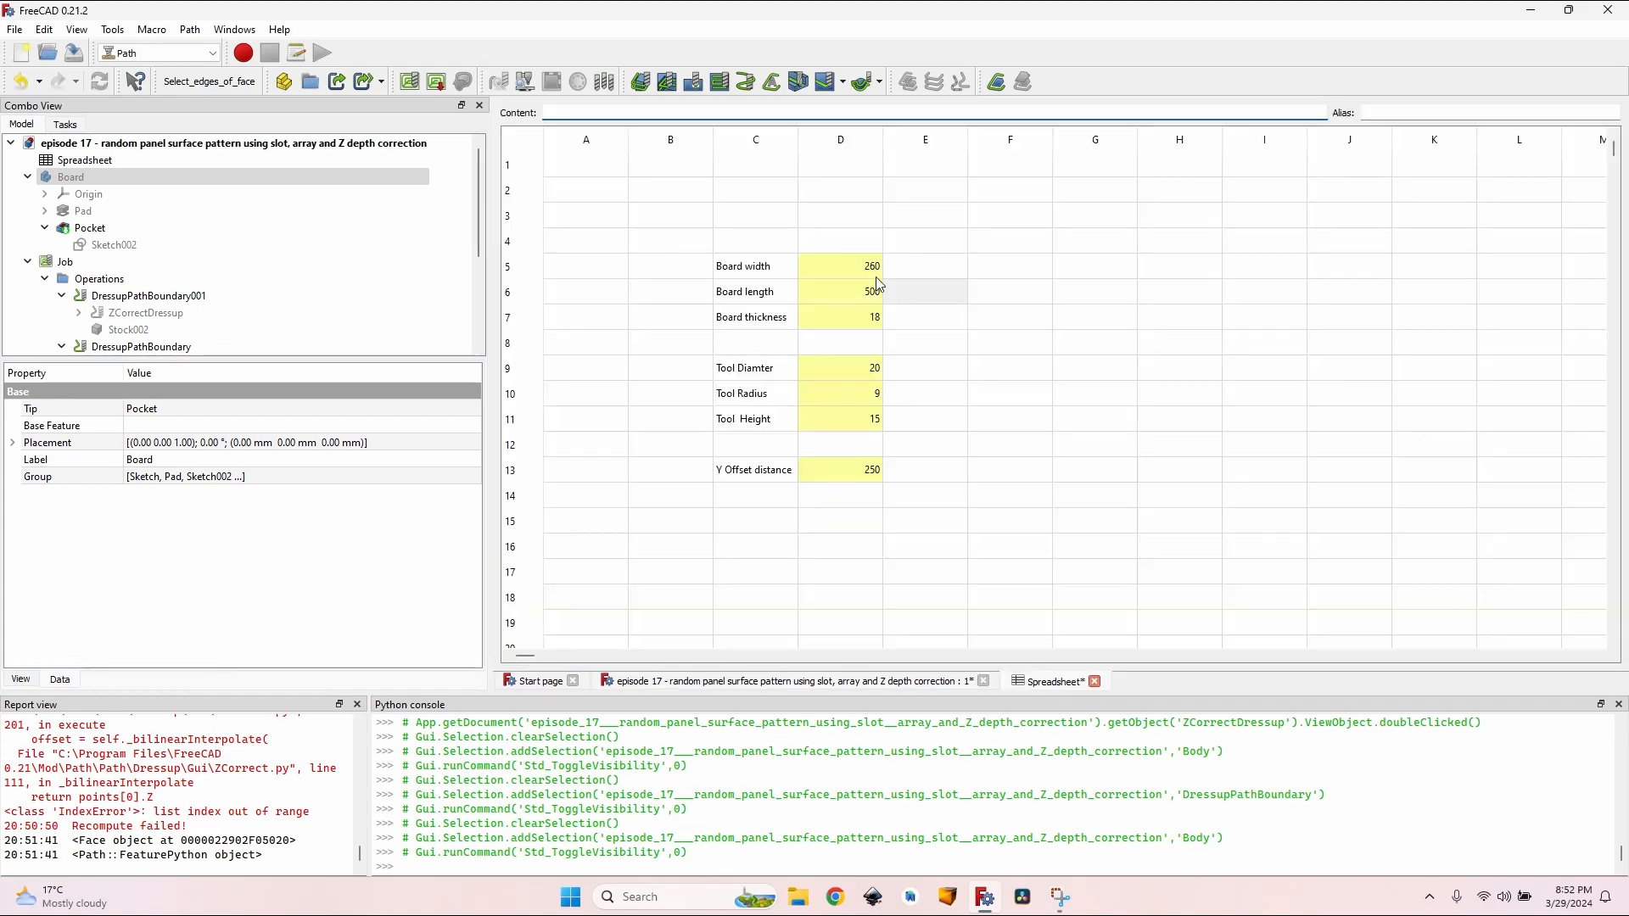
{"action": "left_click", "coordinate": [838, 278]}
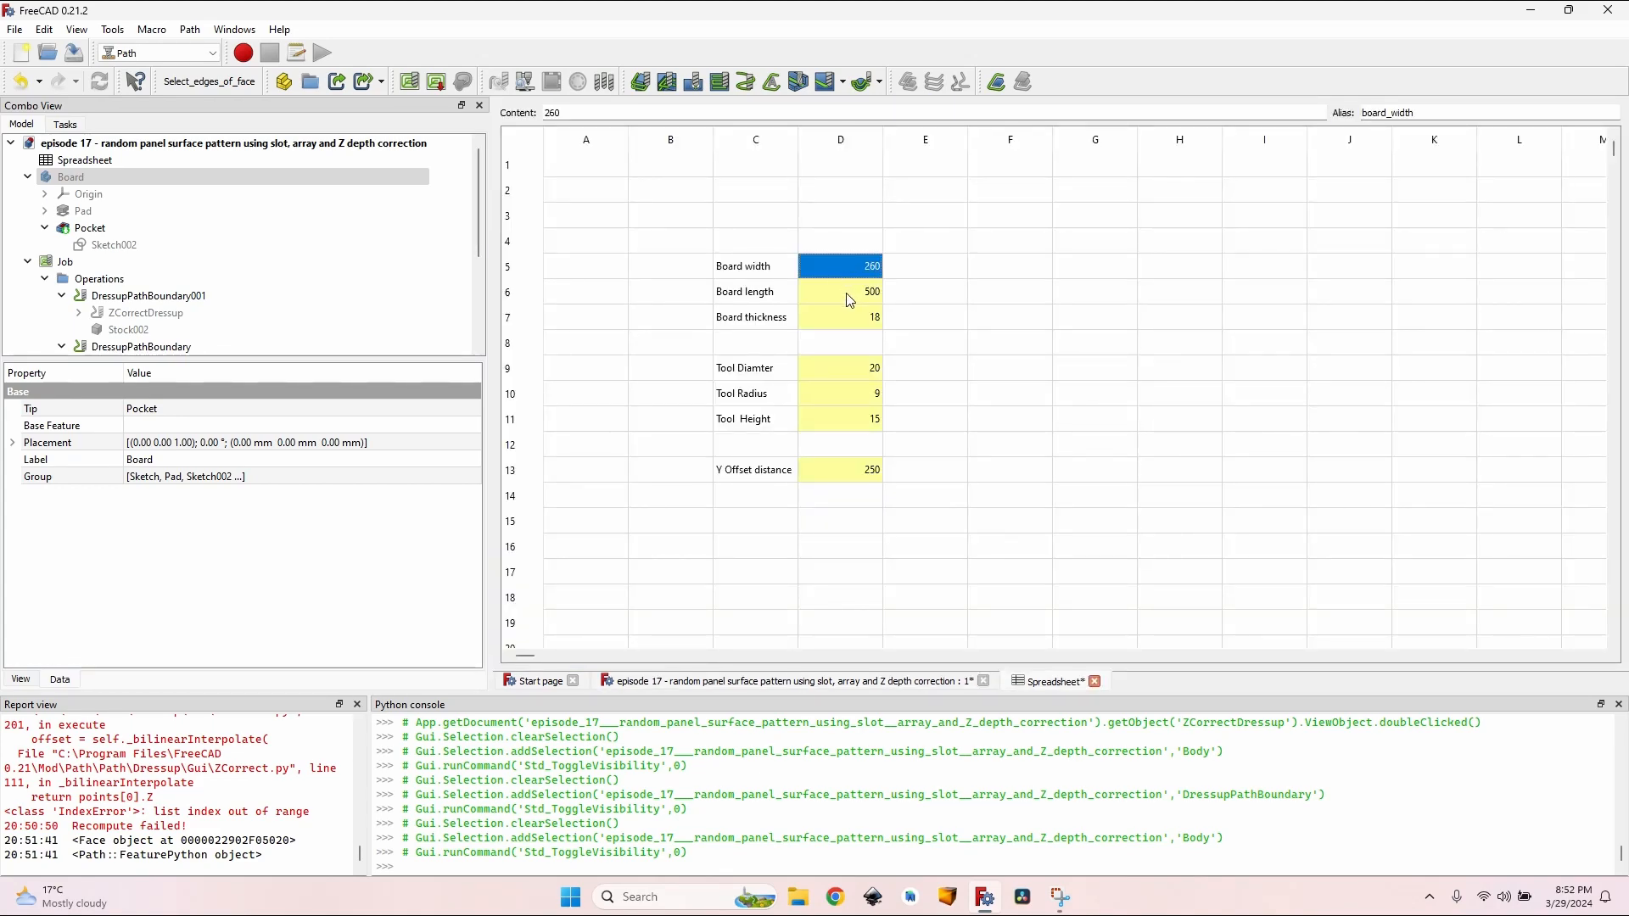
{"action": "left_click", "coordinate": [850, 297]}
{"action": "left_click", "coordinate": [860, 325]}
{"action": "left_click", "coordinate": [840, 297]}
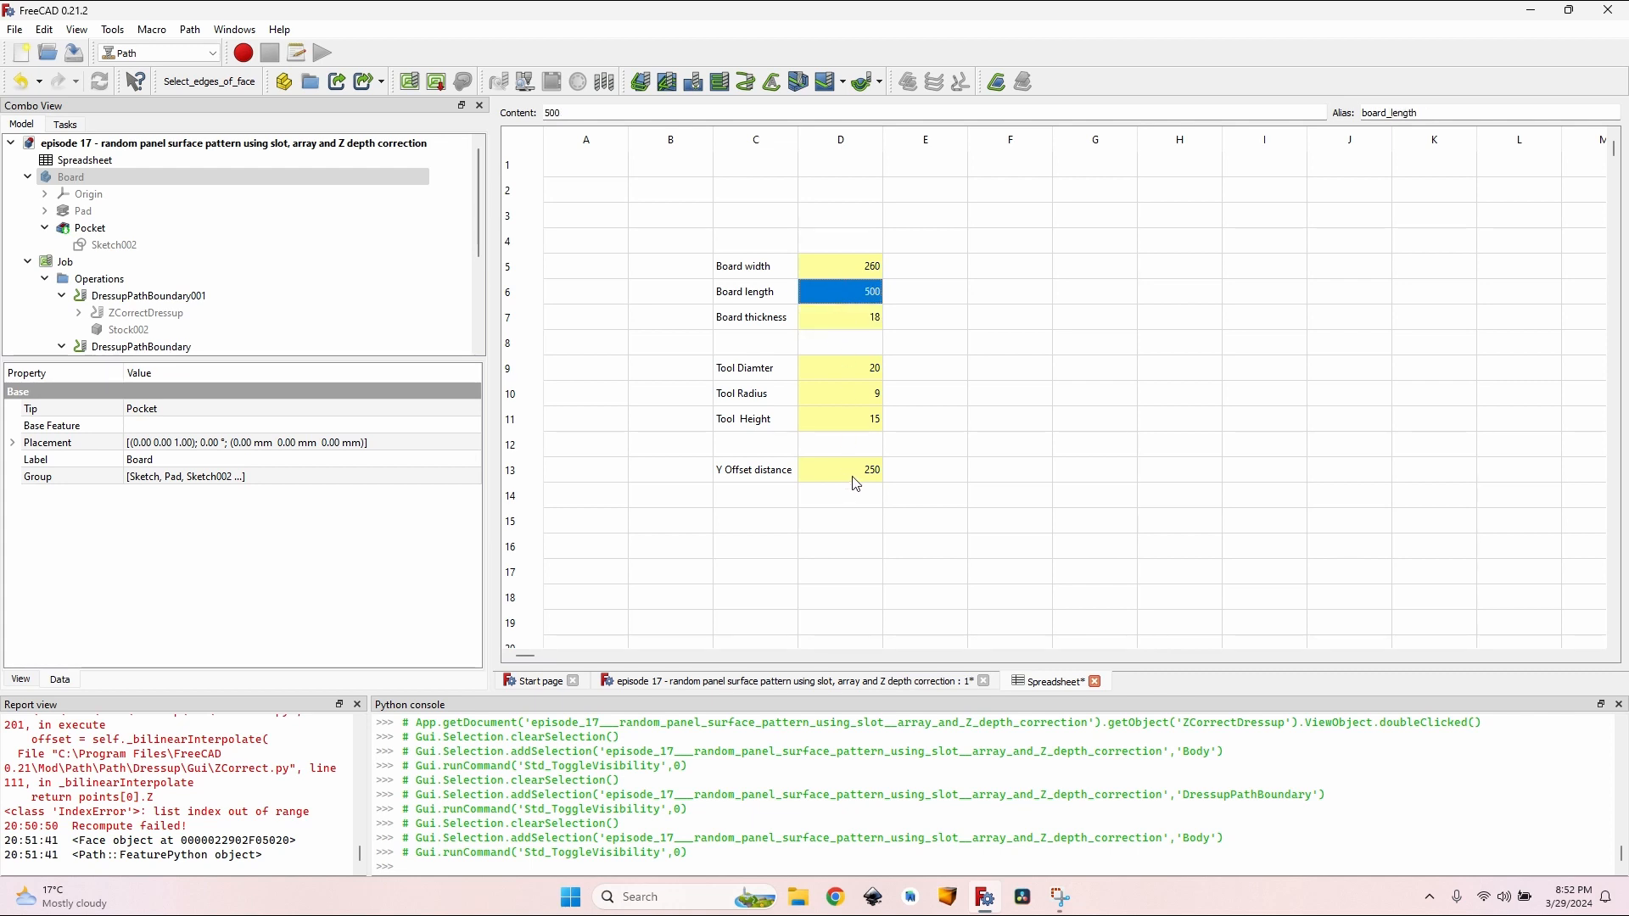
Step: Return to the 3D model and show the Guide body together with the array toolpaths
{"action": "scroll", "coordinate": [127, 314], "scroll_direction": "down", "scroll_amount": 3}
{"action": "left_click", "coordinate": [738, 683]}
{"action": "left_click", "coordinate": [84, 294]}
{"action": "key", "text": "space"}
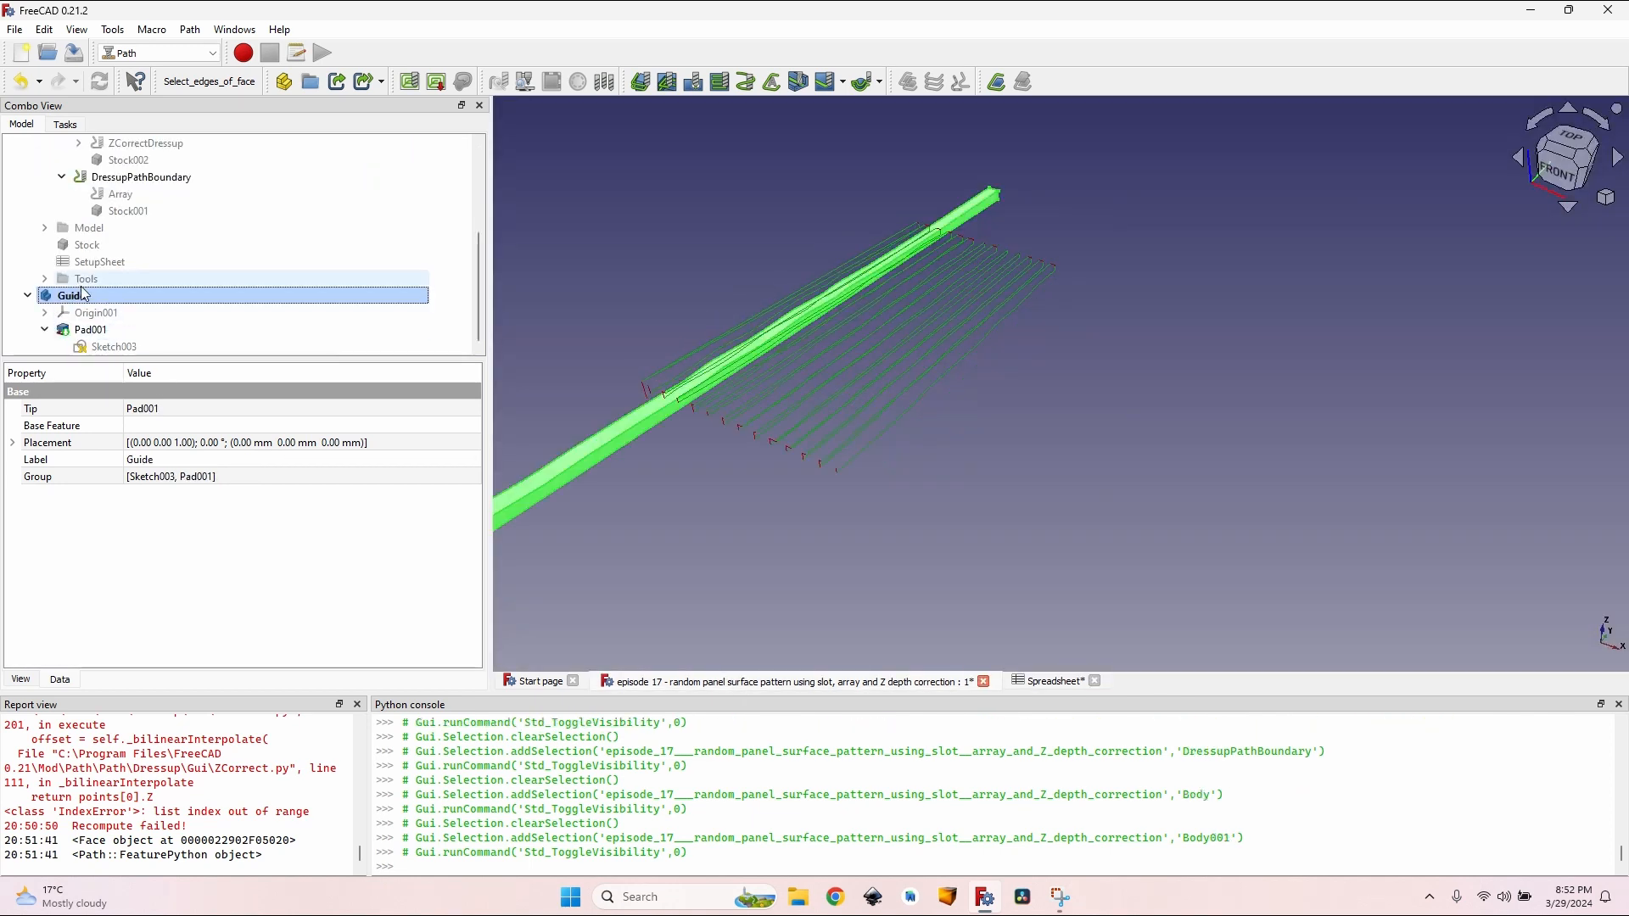
{"action": "middle_click_drag", "start_coordinate": [604, 476], "coordinate": [676, 297]}
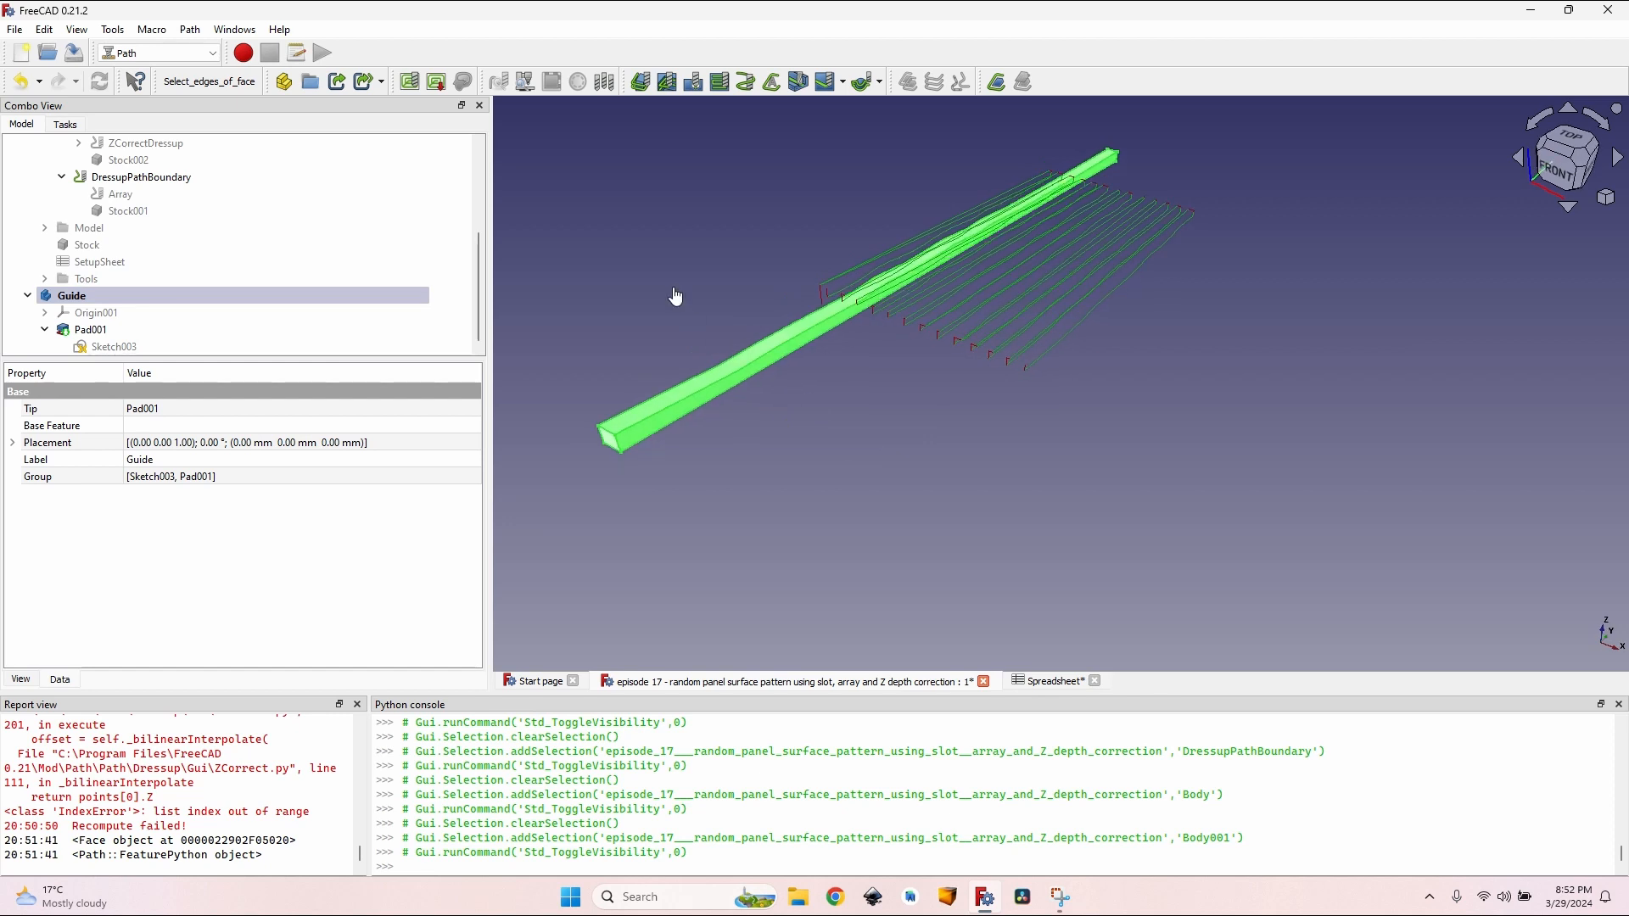
Step: Inspect the Guide body against the array toolpaths, check the board parameters in the spreadsheet, and return to the 3D model
{"action": "left_click", "coordinate": [676, 296]}
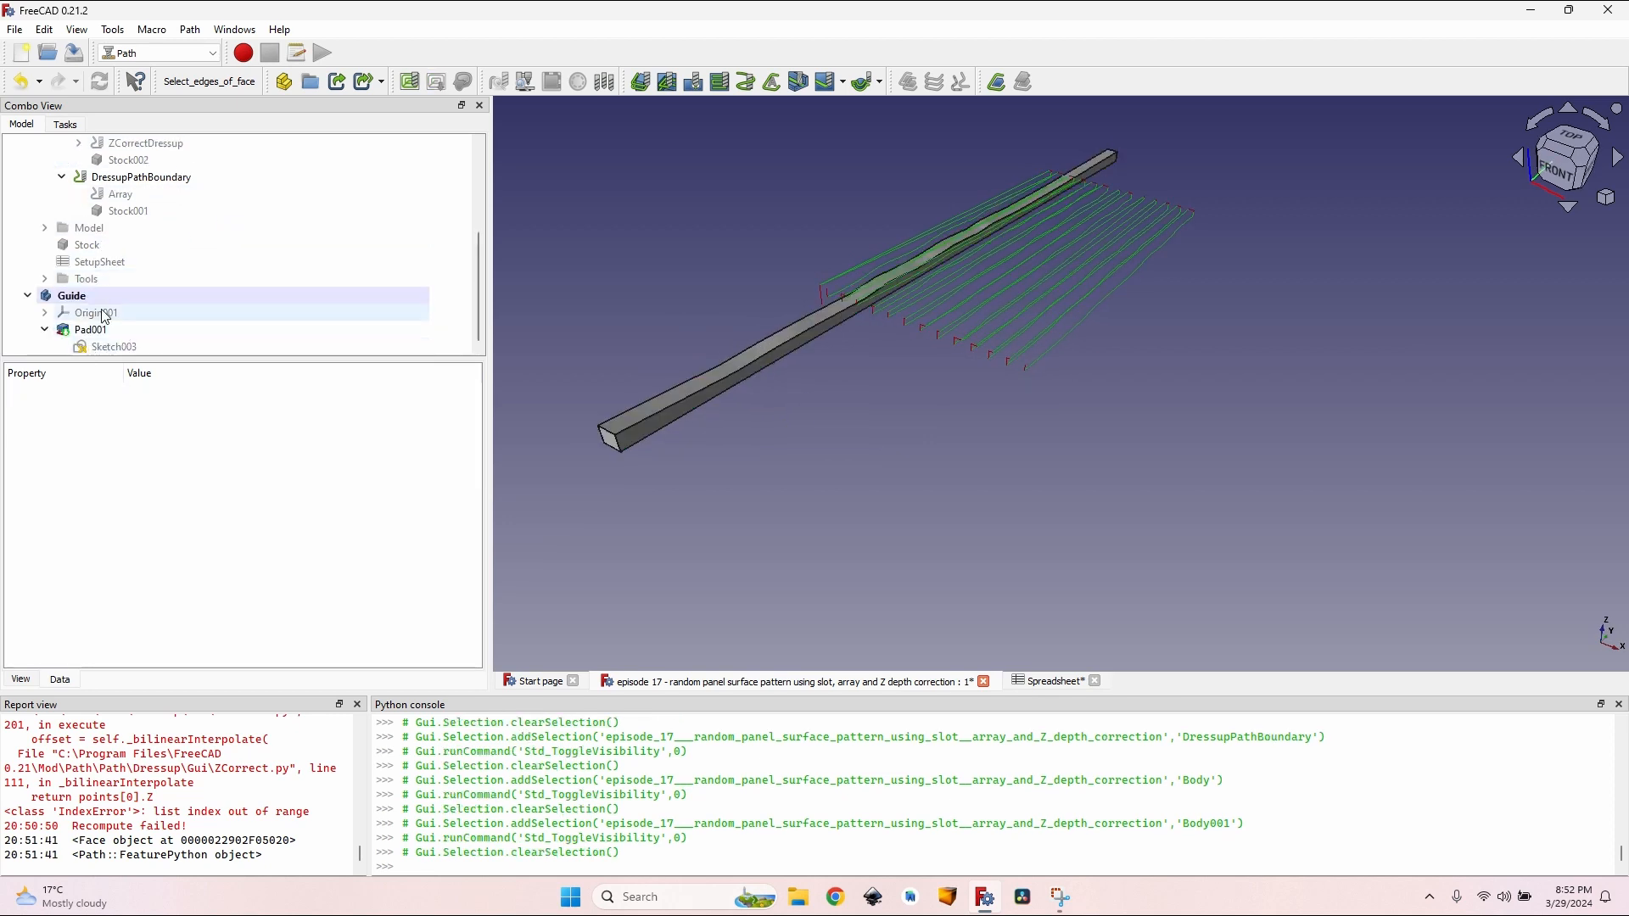
{"action": "scroll", "coordinate": [166, 203], "scroll_direction": "up", "scroll_amount": 2}
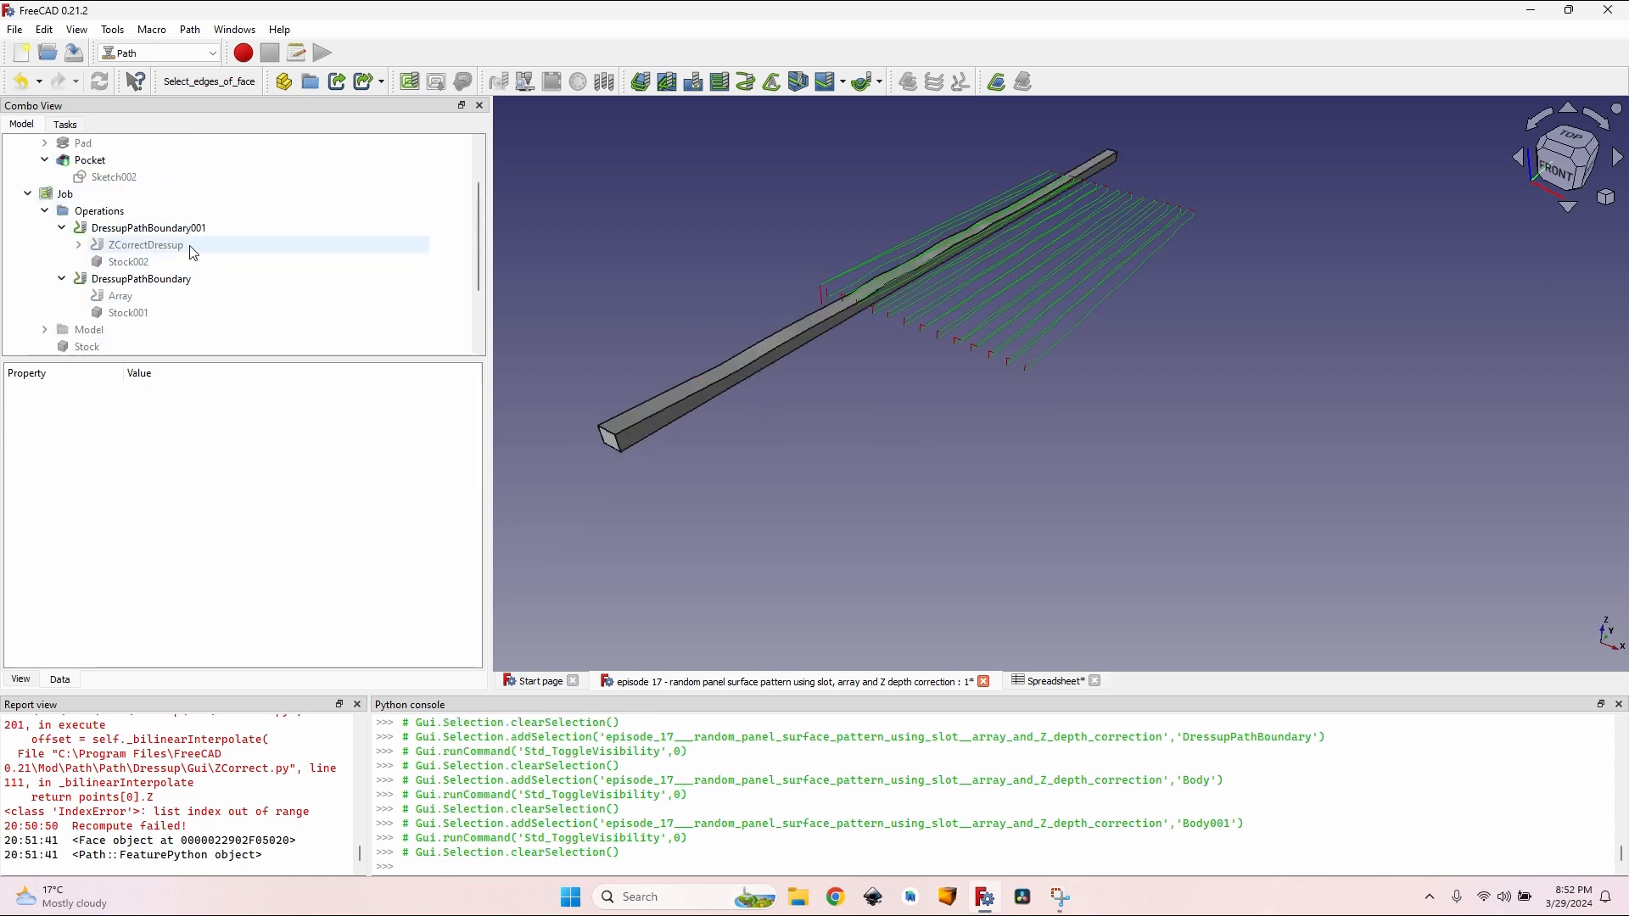
{"action": "scroll", "coordinate": [789, 251], "scroll_direction": "up", "scroll_amount": 3}
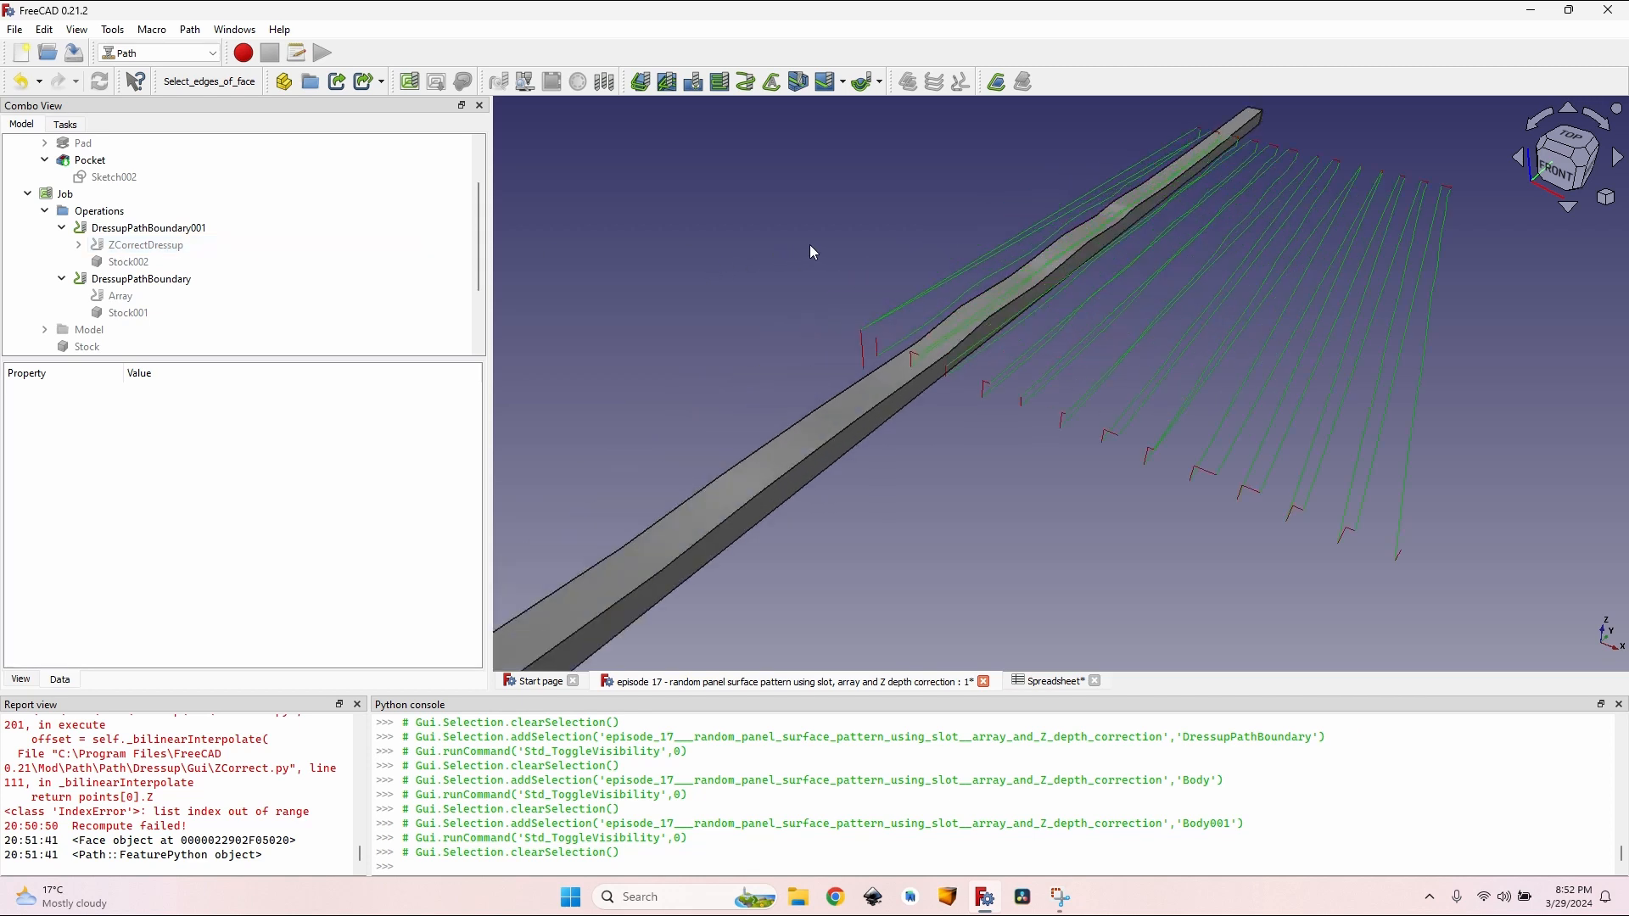
{"action": "scroll", "coordinate": [879, 240], "scroll_direction": "down", "scroll_amount": 3}
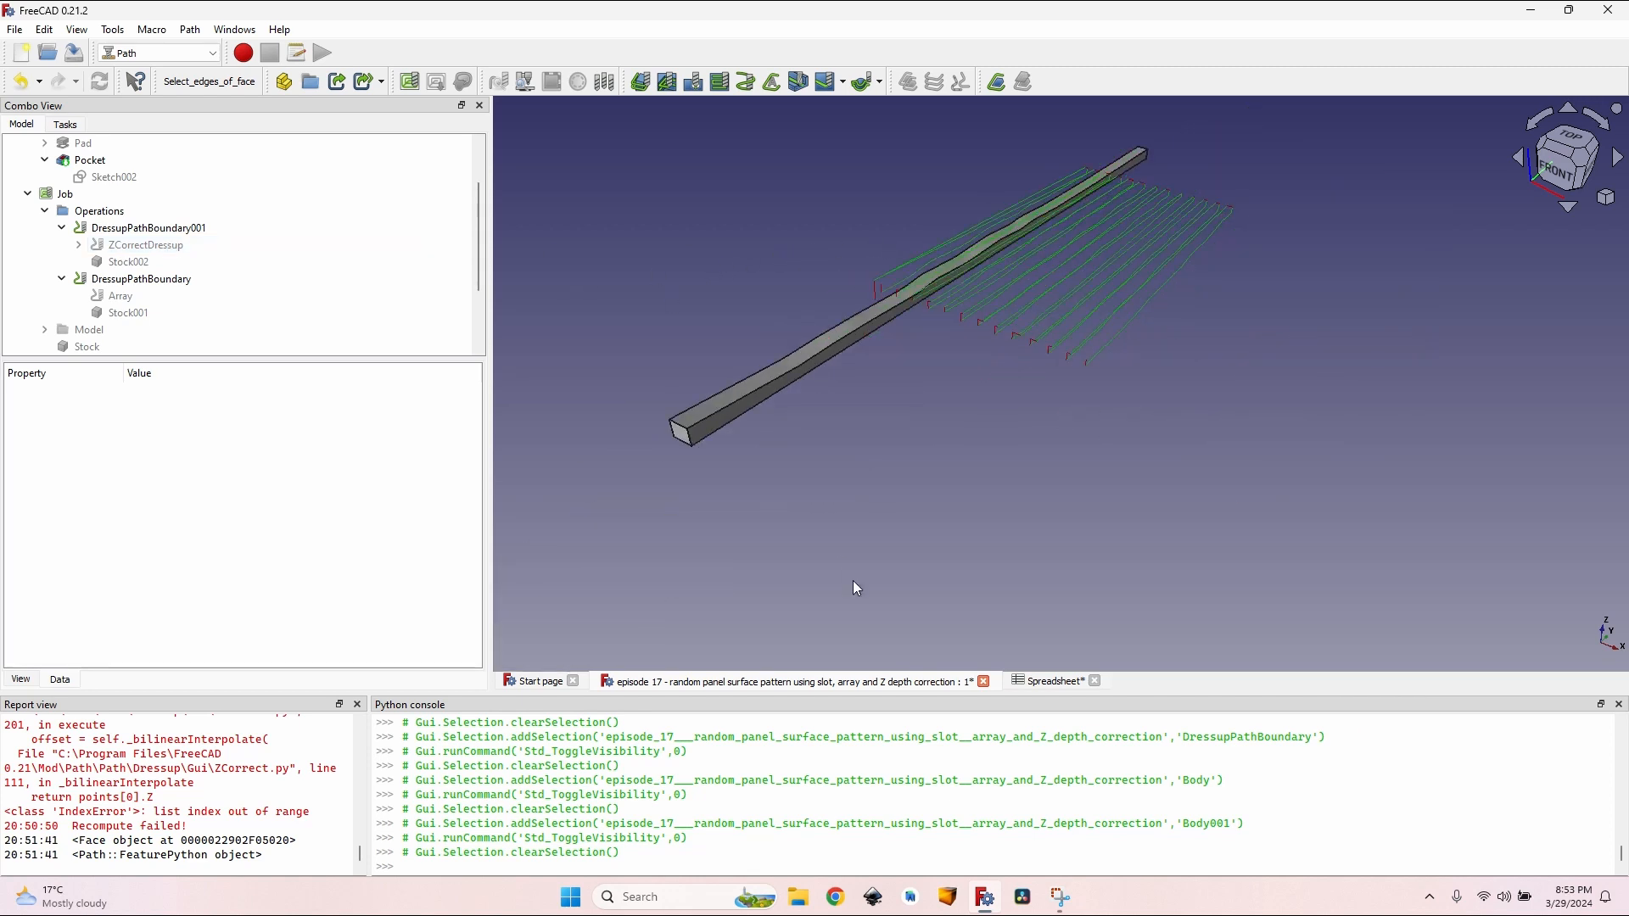
{"action": "left_click", "coordinate": [1049, 683]}
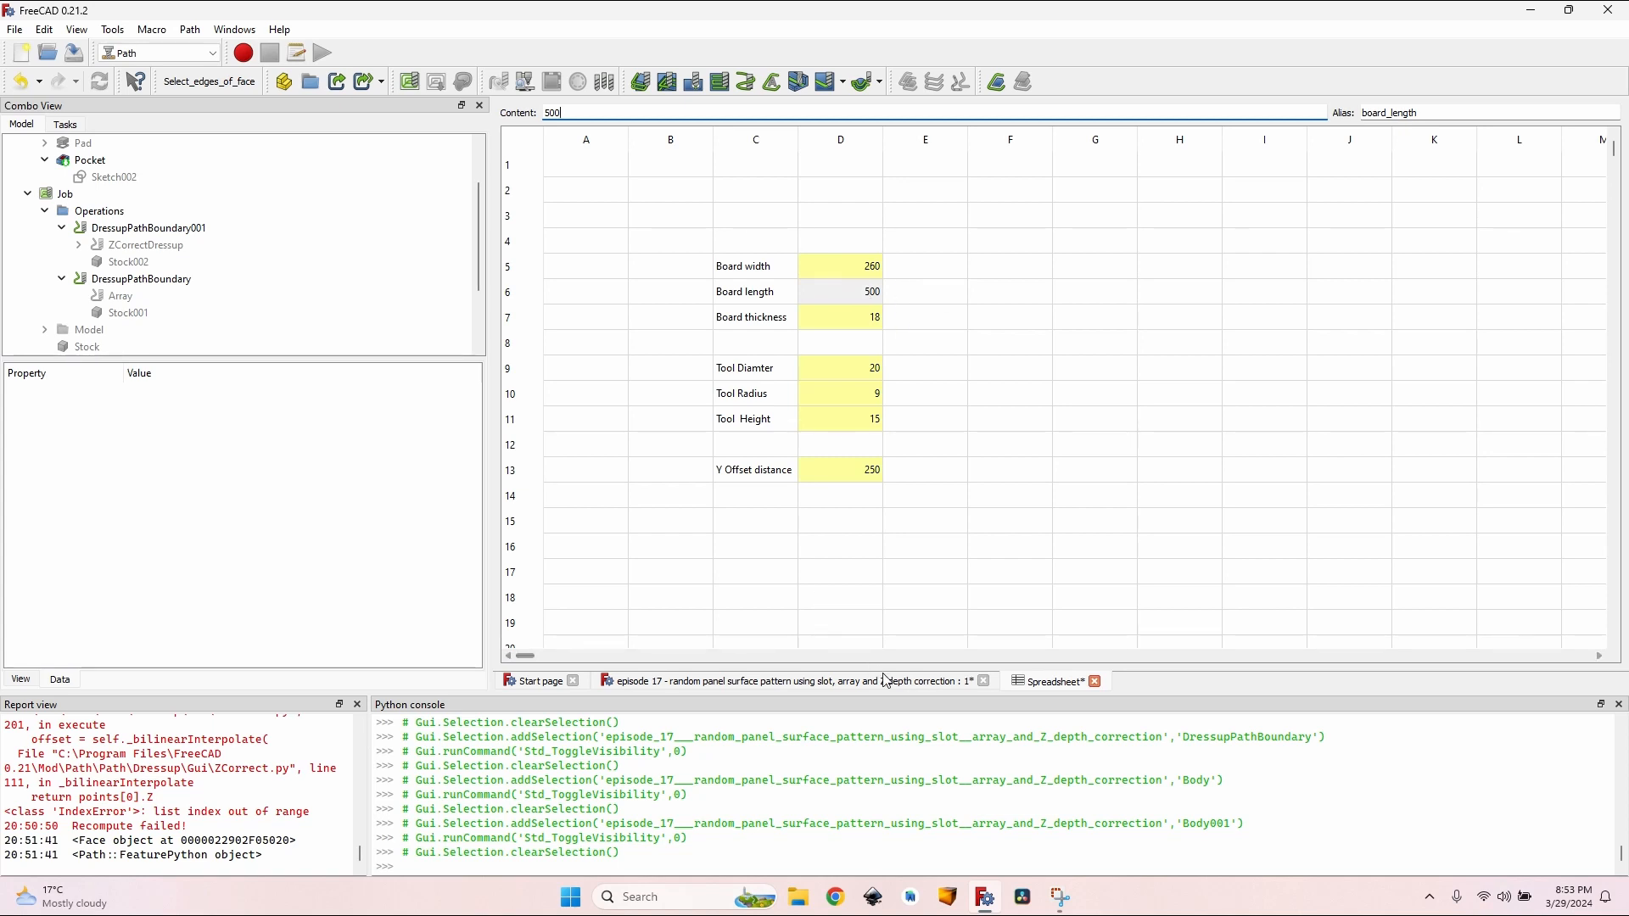
{"action": "left_click", "coordinate": [912, 684]}
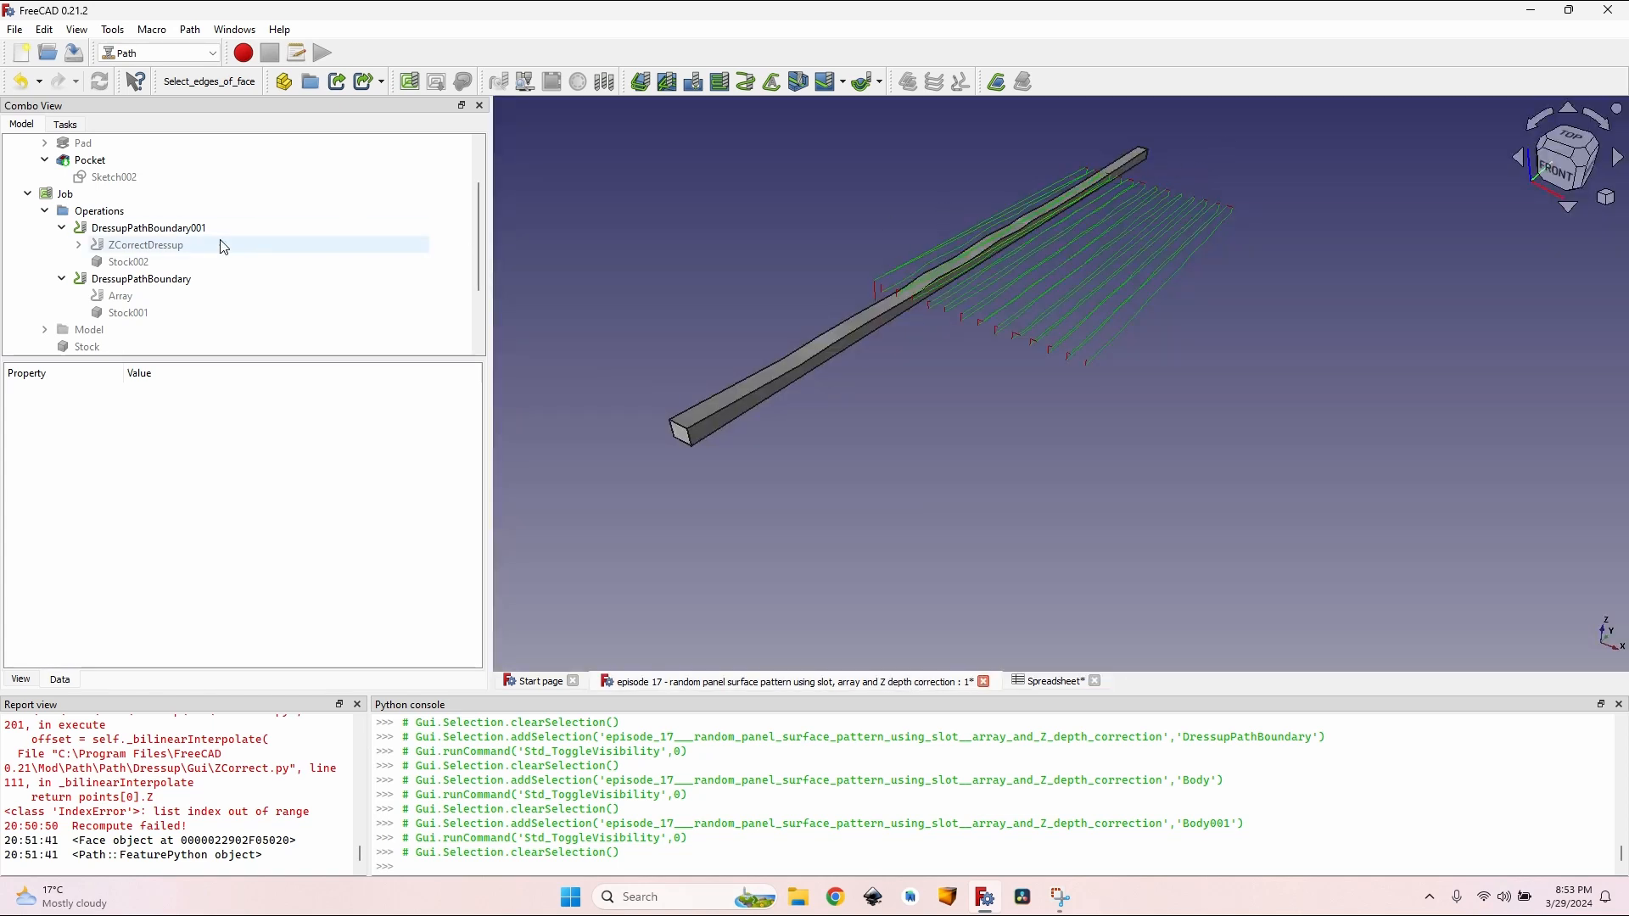
Step: Hide the Guide body so only the array toolpaths are displayed
{"action": "scroll", "coordinate": [218, 246], "scroll_direction": "down", "scroll_amount": 2}
{"action": "left_click", "coordinate": [76, 296]}
{"action": "key", "text": "space"}
{"action": "scroll", "coordinate": [1127, 285], "scroll_direction": "up", "scroll_amount": 2}
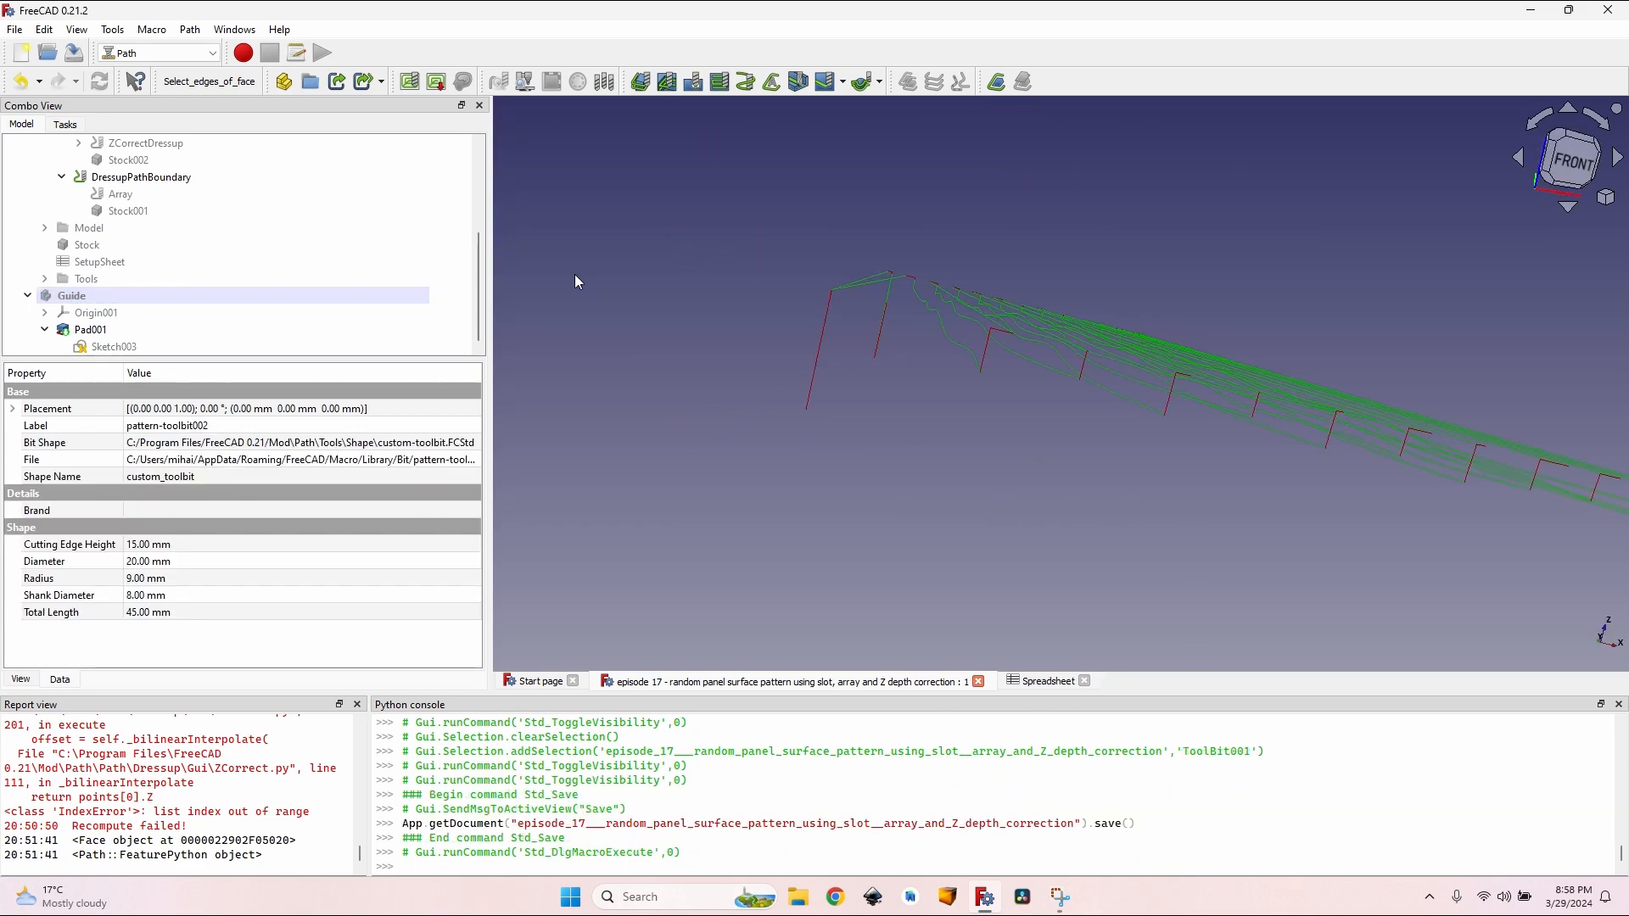
Step: Show the pattern-toolbit002 shape at the toolpaths, inspect its profile from several angles, and hide it again
{"action": "key", "text": "space"}
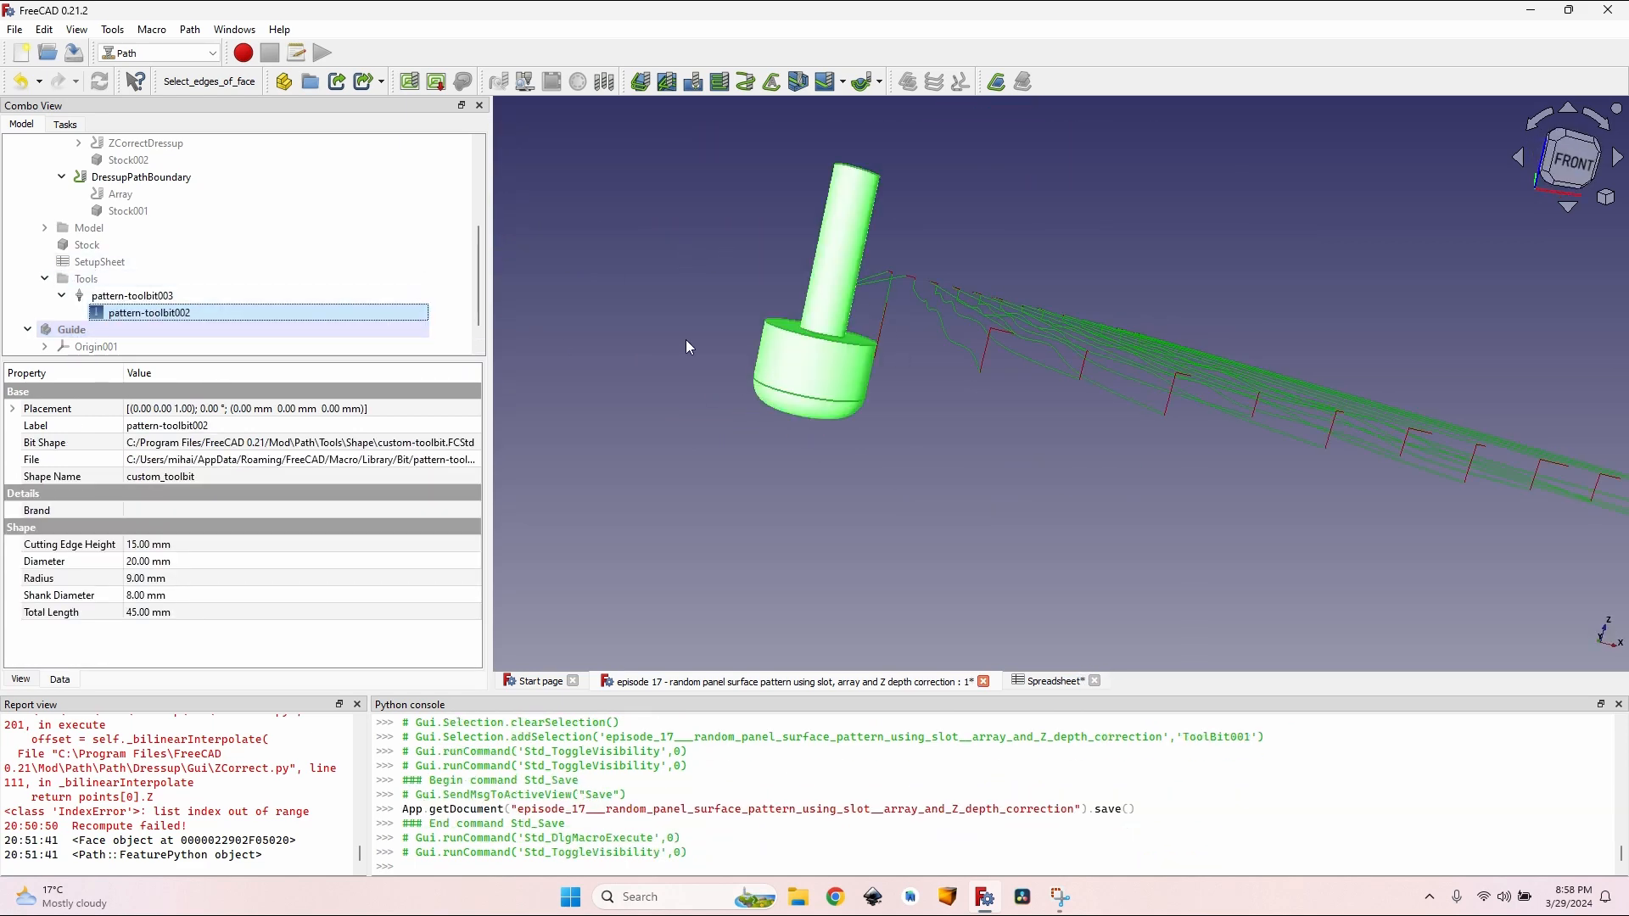
{"action": "middle_click_drag", "start_coordinate": [798, 441], "coordinate": [843, 318]}
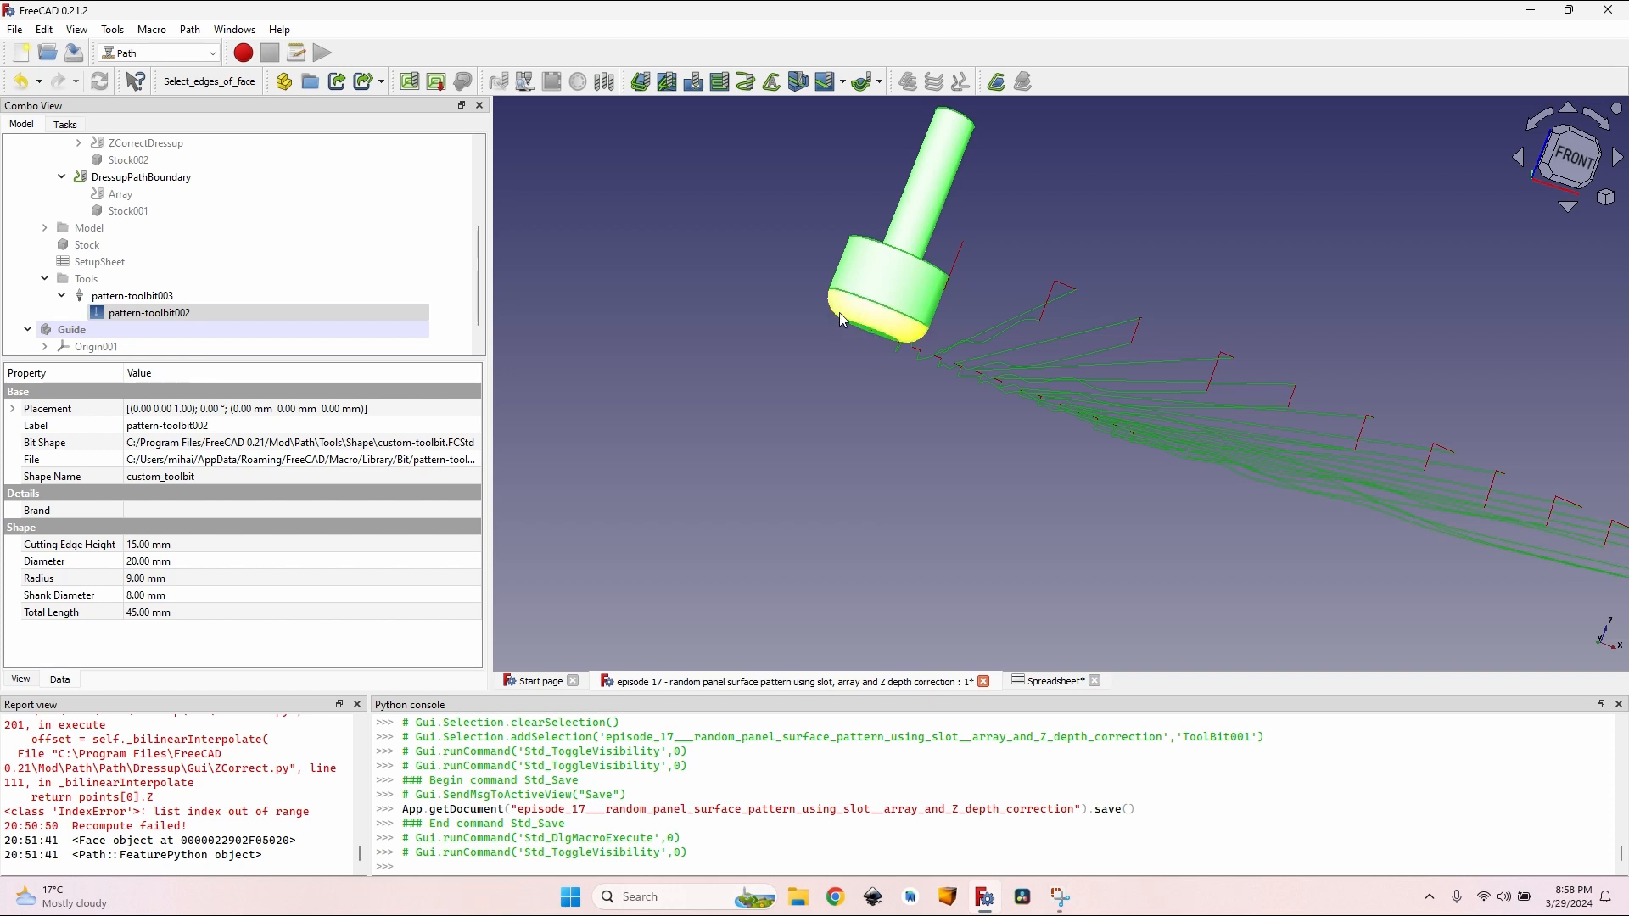
{"action": "middle_click_drag", "start_coordinate": [838, 312], "coordinate": [759, 309]}
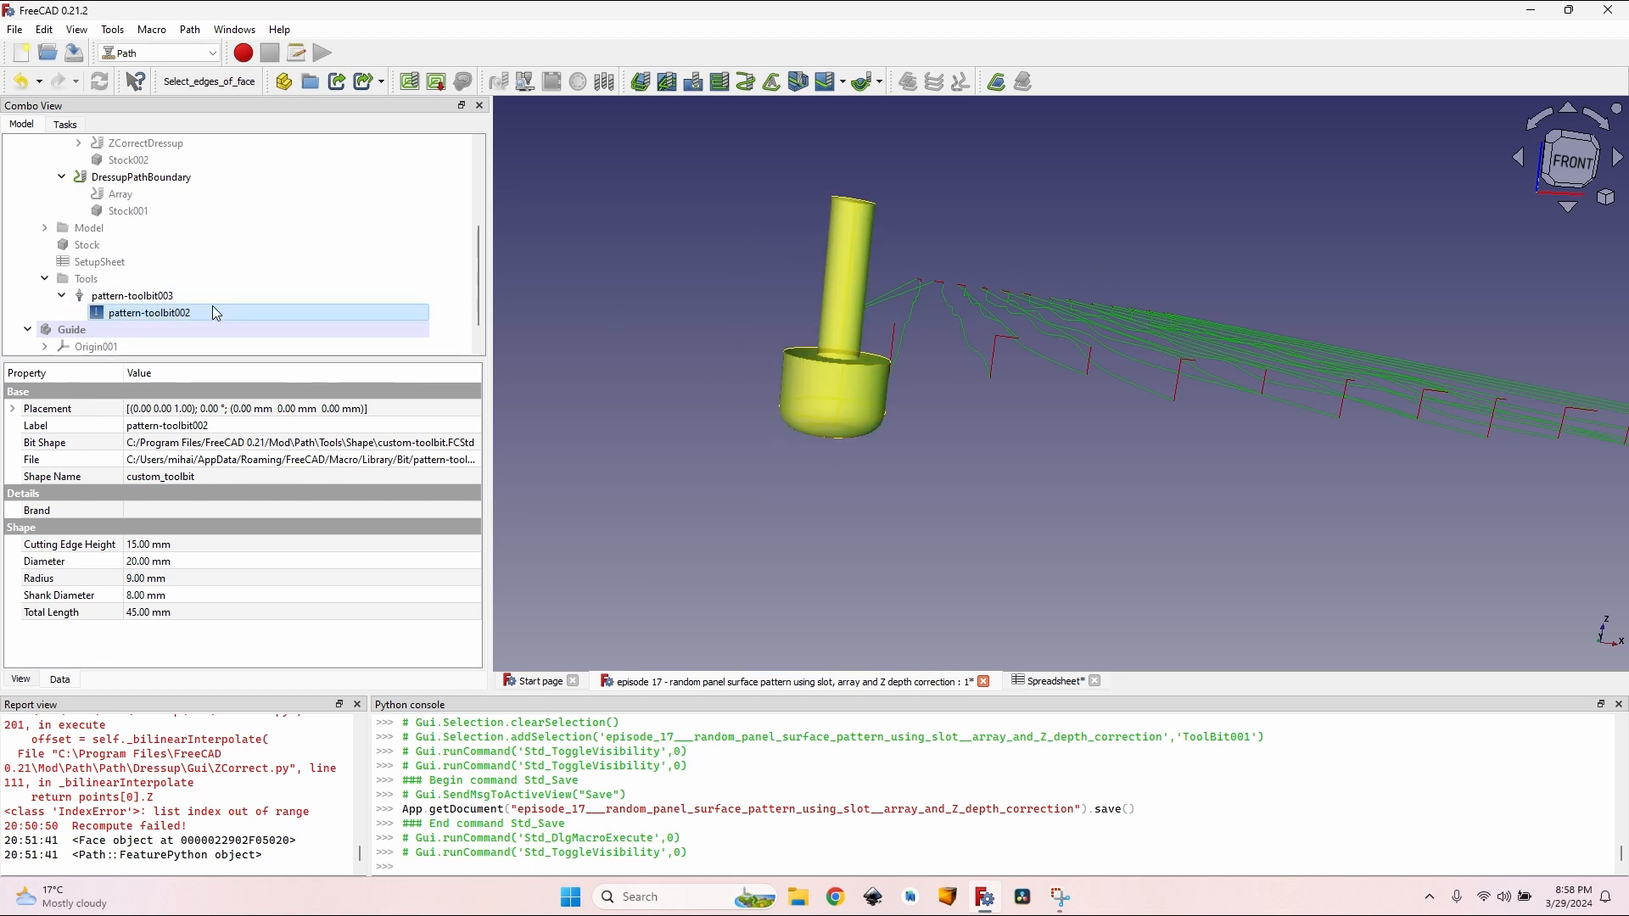
{"action": "left_click", "coordinate": [738, 351]}
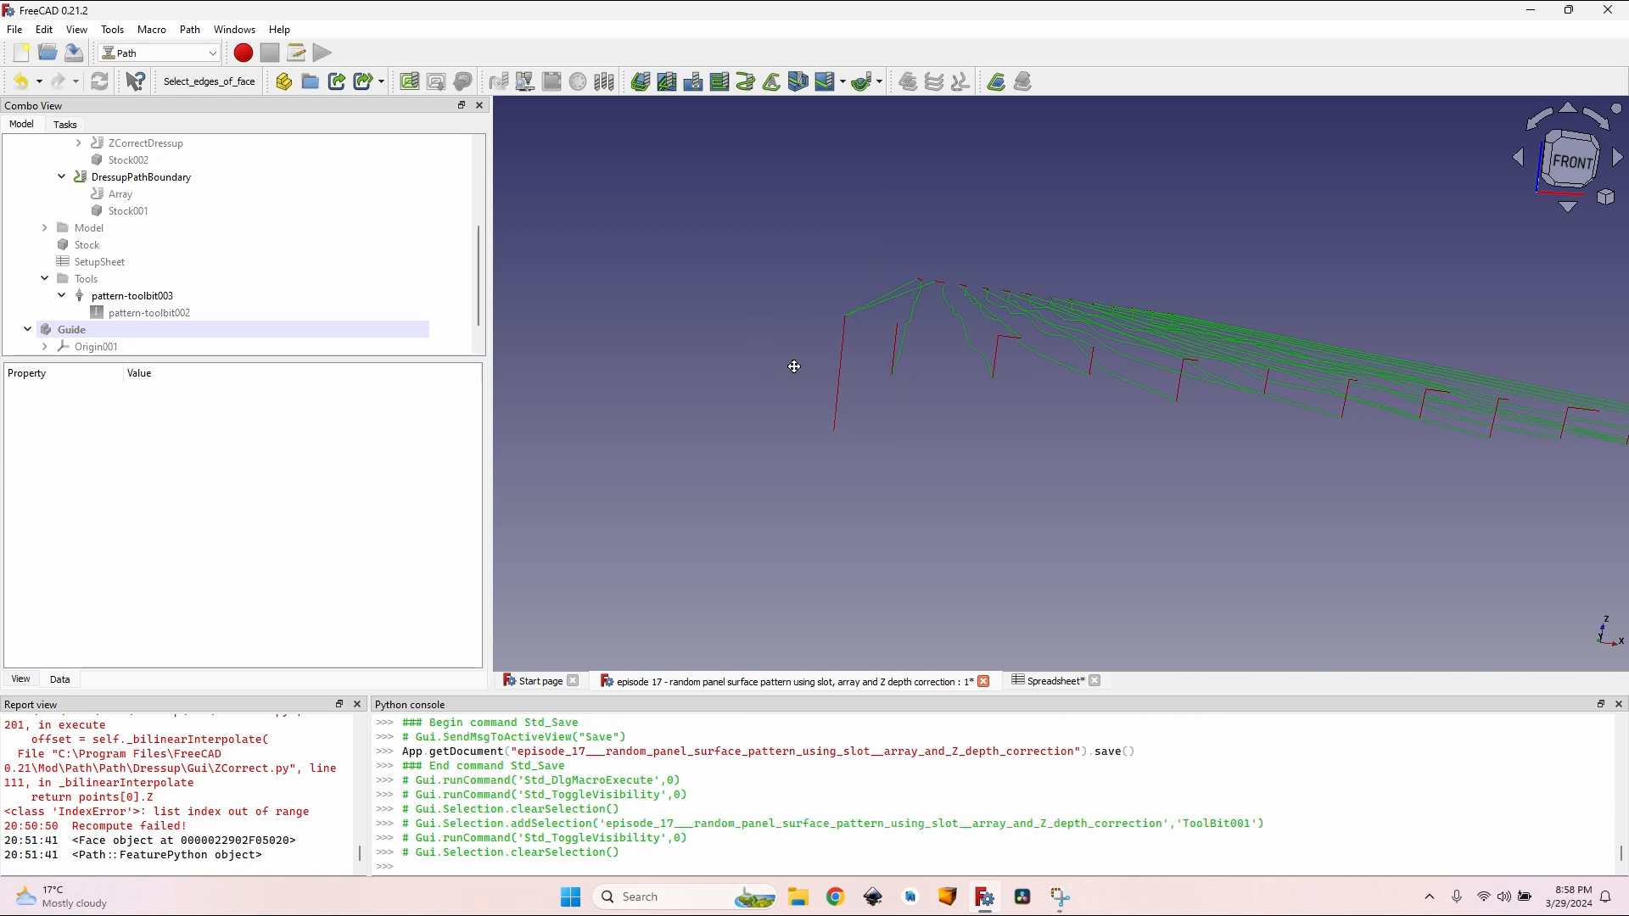
{"action": "mouse_move", "coordinate": [793, 364]}
{"action": "middle_mouse_down"}
{"action": "mouse_move", "coordinate": [855, 353]}
{"action": "mouse_move", "coordinate": [818, 367]}
{"action": "middle_mouse_up"}
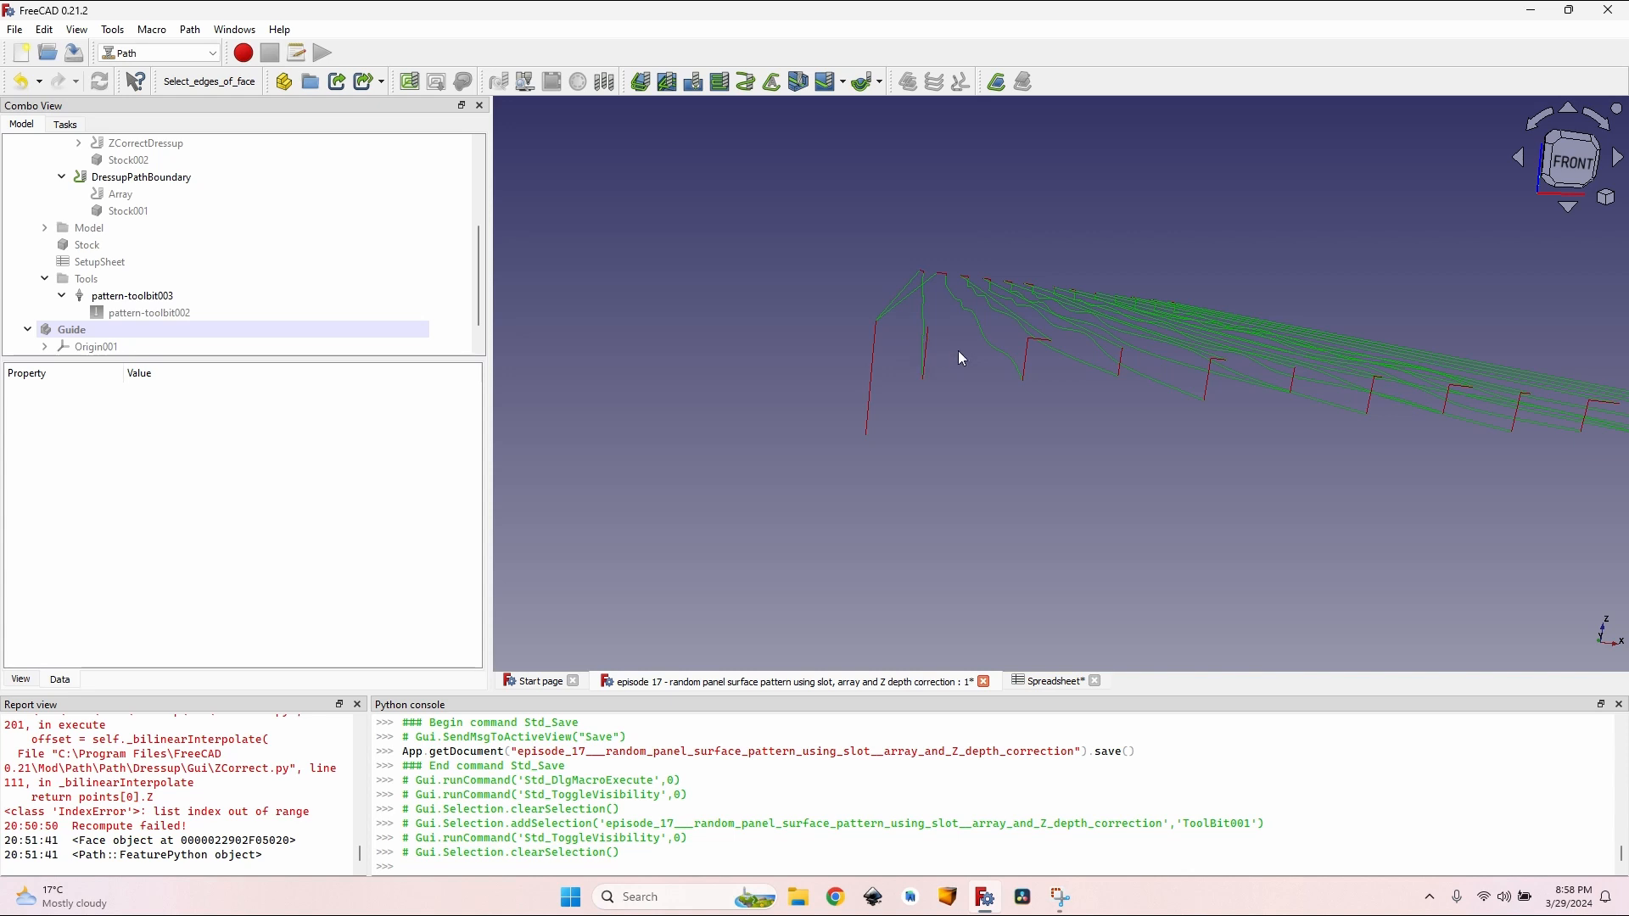
{"action": "right_click", "coordinate": [836, 897]}
{"action": "left_click", "coordinate": [887, 793]}
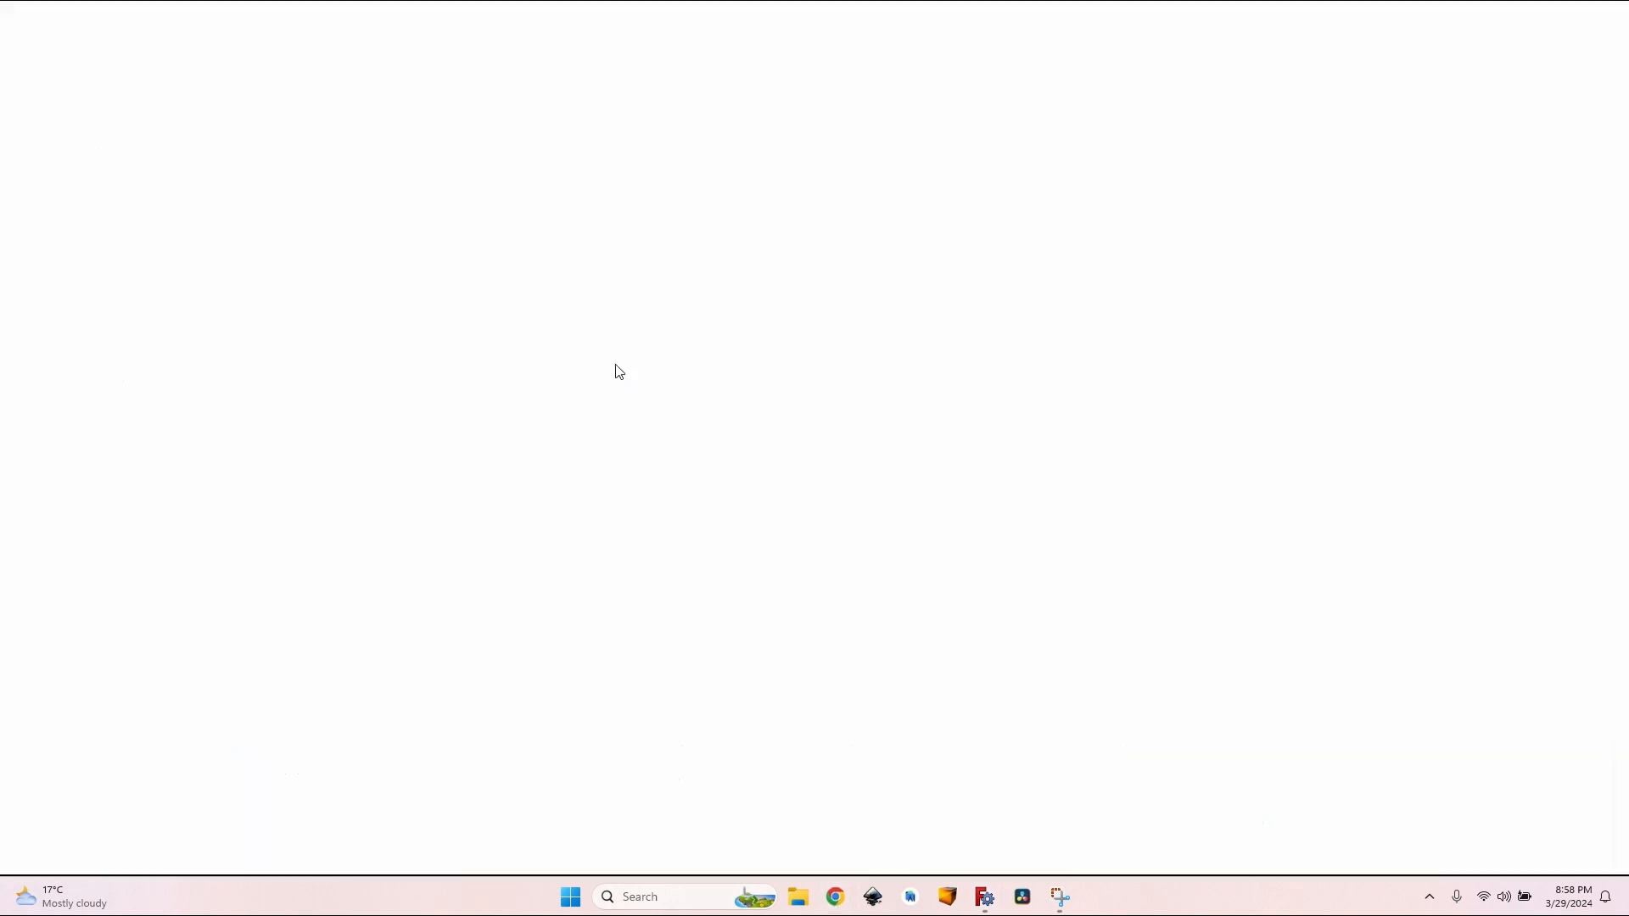
{"action": "type", "text": "https://www.patreon.com/OpenSourceCNC"}
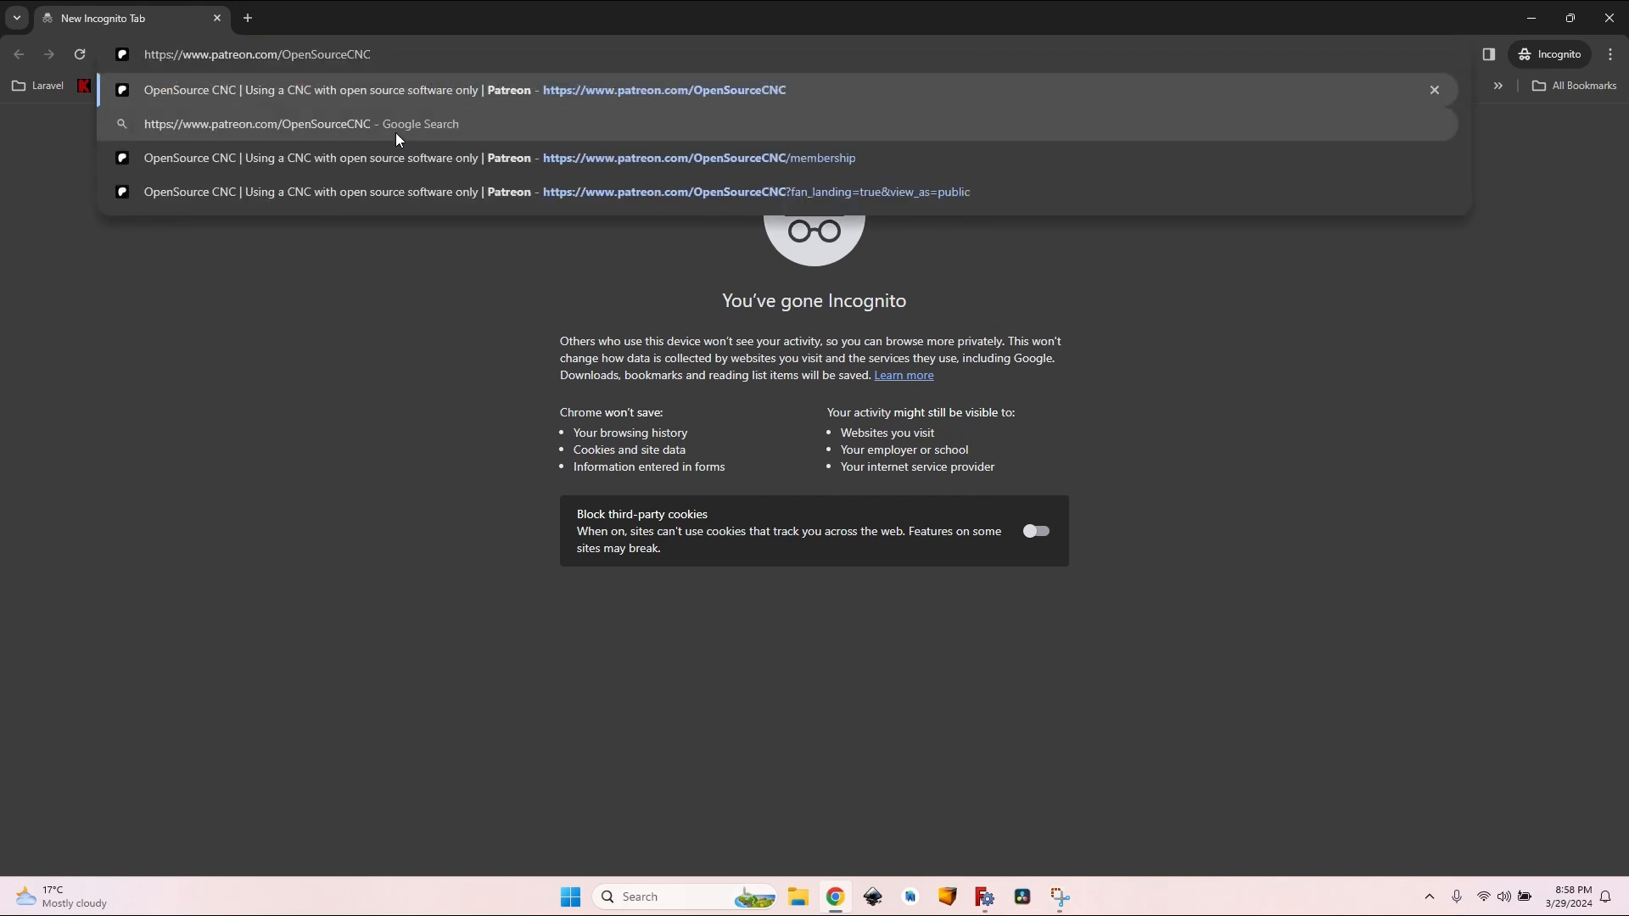
{"action": "key", "text": "Return"}
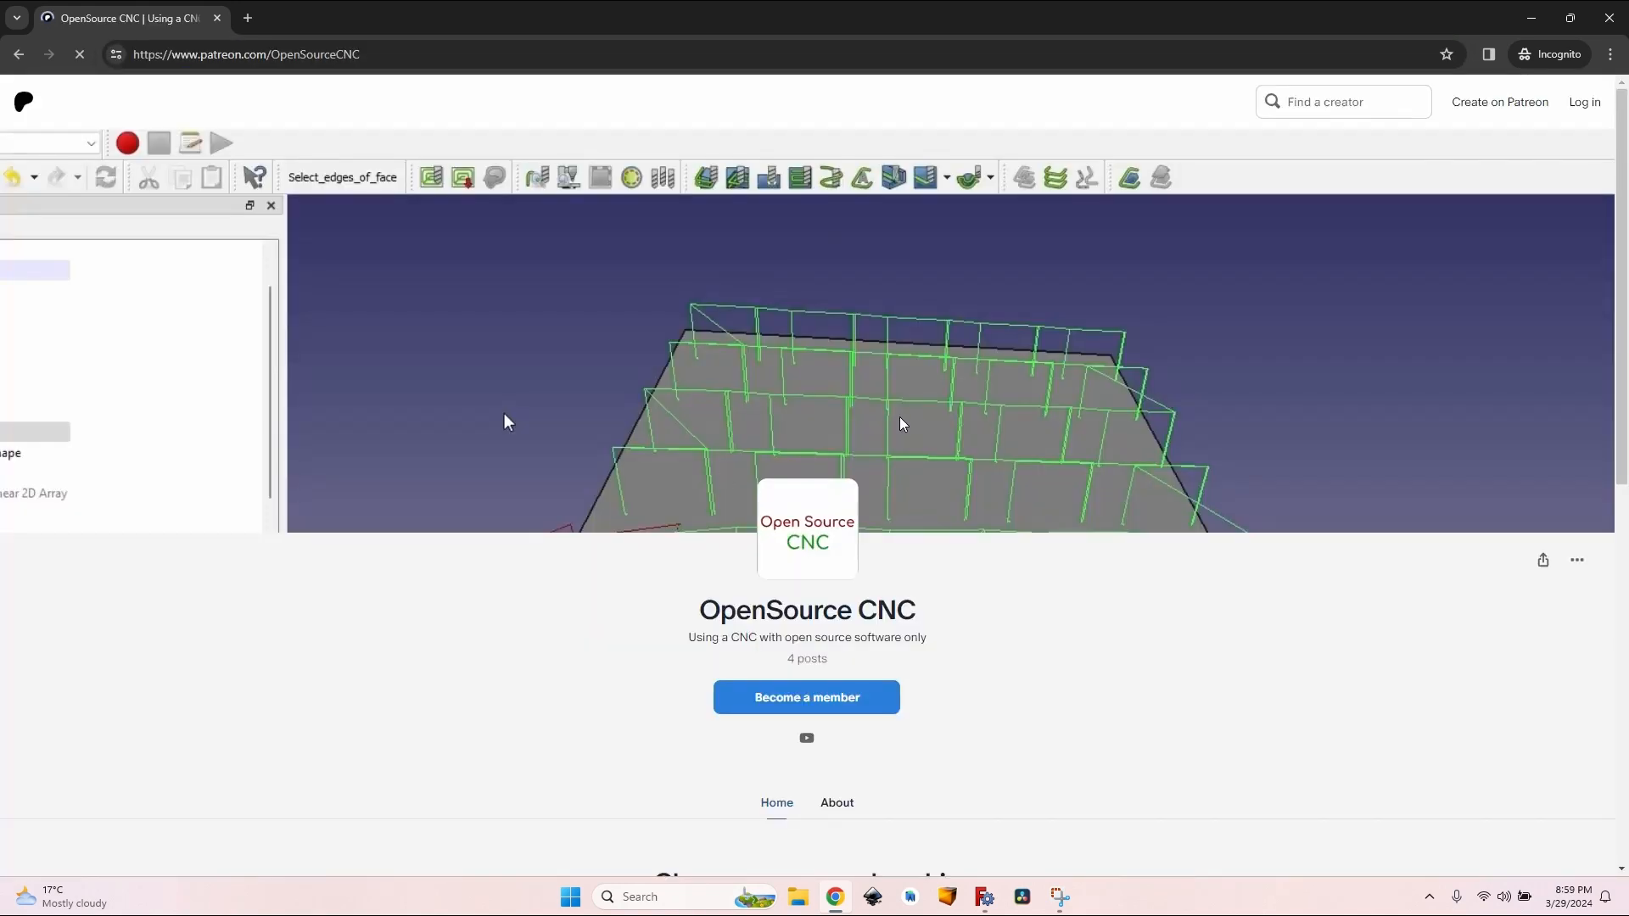
Step: Accept all cookies on the Patreon page and view the membership tiers
{"action": "scroll", "coordinate": [952, 459], "scroll_direction": "down", "scroll_amount": 5}
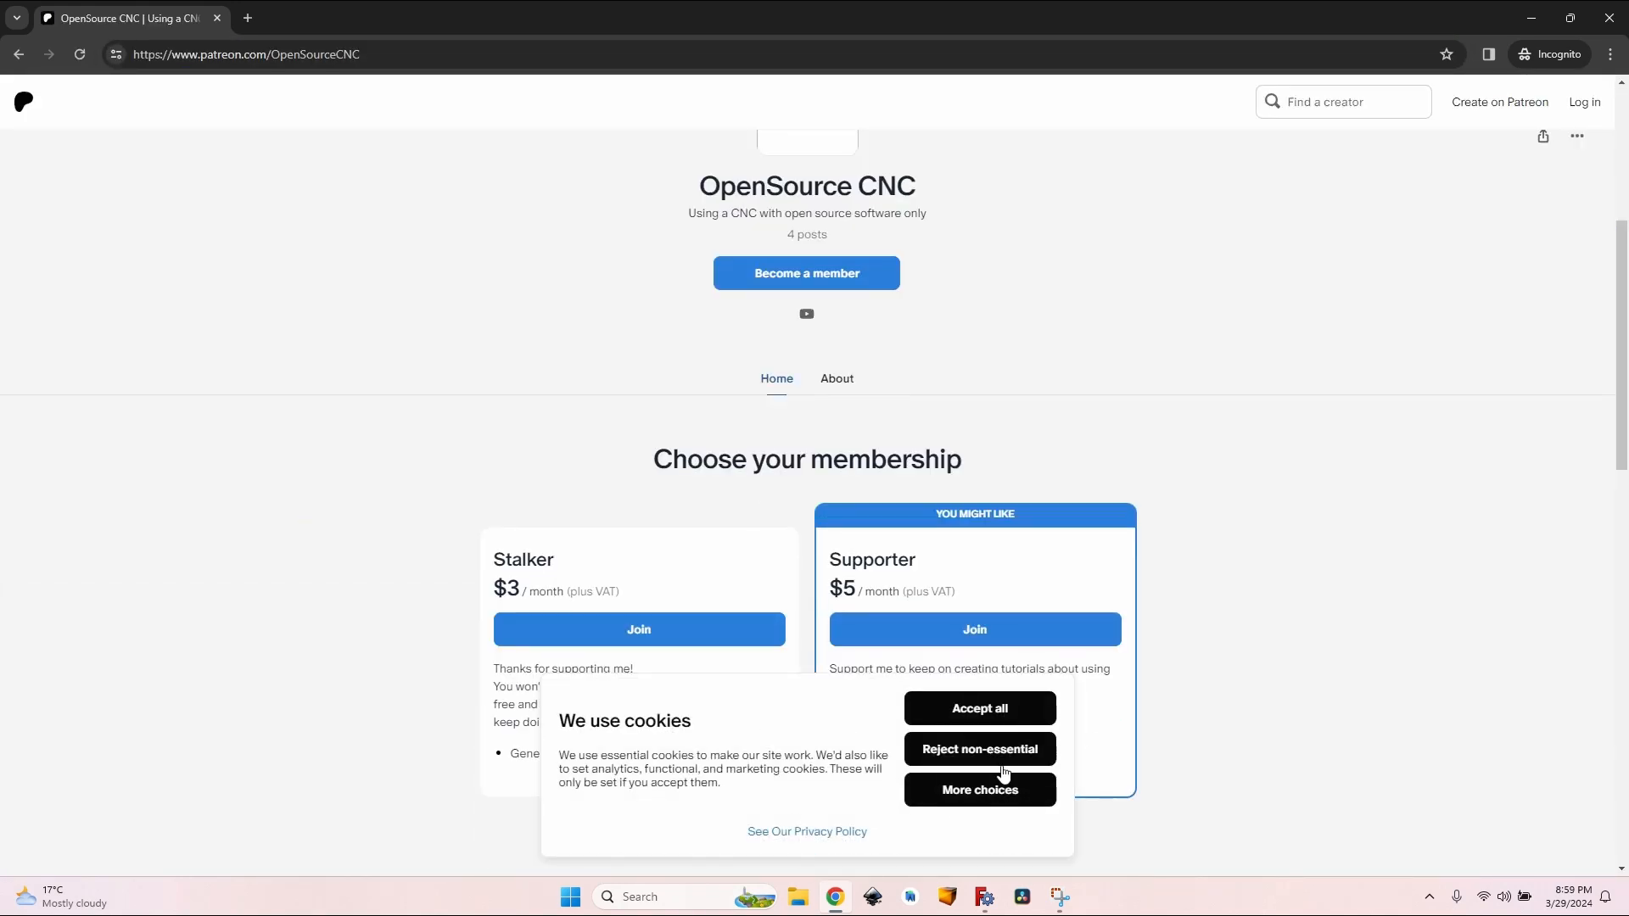
{"action": "left_click", "coordinate": [1002, 715]}
{"action": "scroll", "coordinate": [1005, 398], "scroll_direction": "down", "scroll_amount": 2}
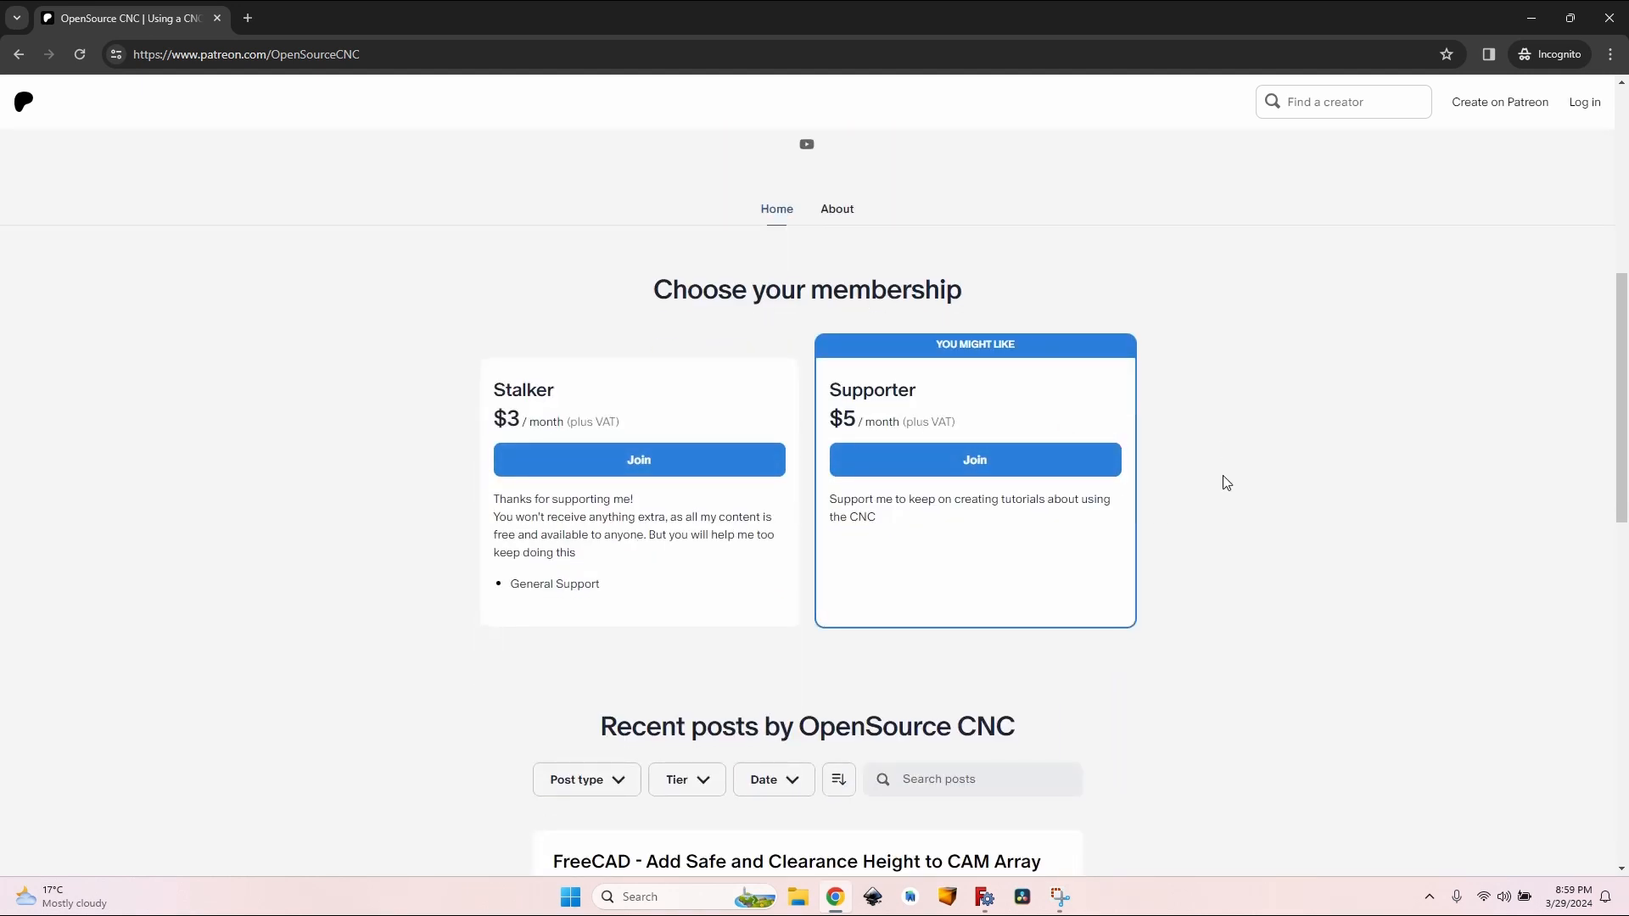
Step: Look through the recent posts for the FreeCAD macros, including Add_Safe_and_Clearance_to_Array.FCMacro and Add_Surface_to_ZDepthCorrection.FCMacro
{"action": "scroll", "coordinate": [1124, 637], "scroll_direction": "down", "scroll_amount": 7}
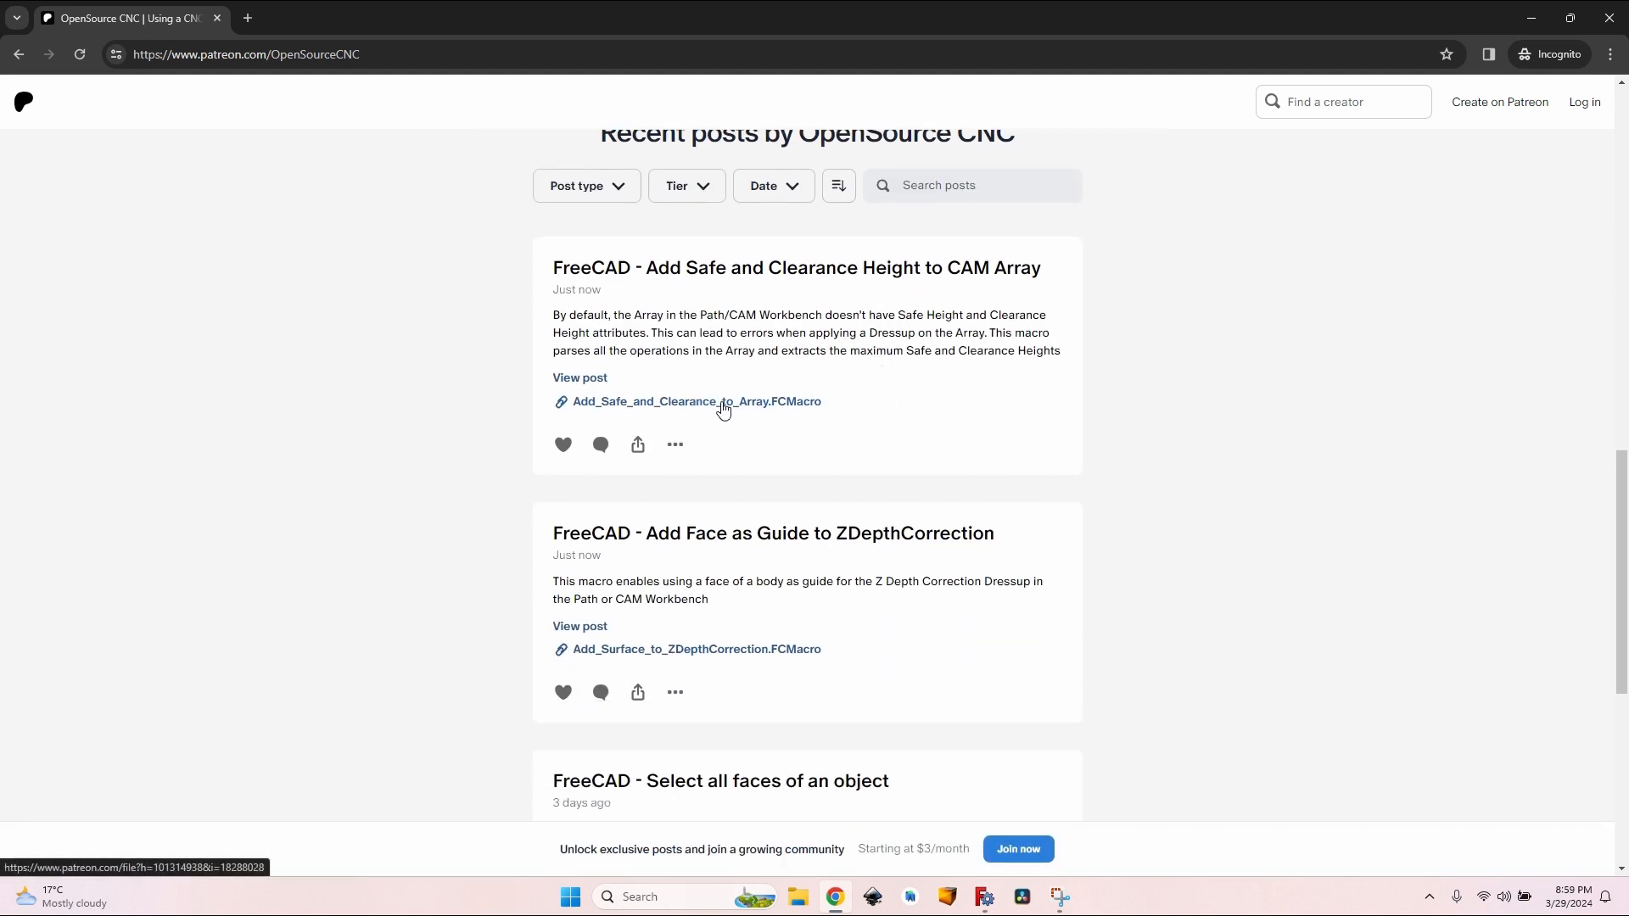
{"action": "left_click", "coordinate": [723, 402]}
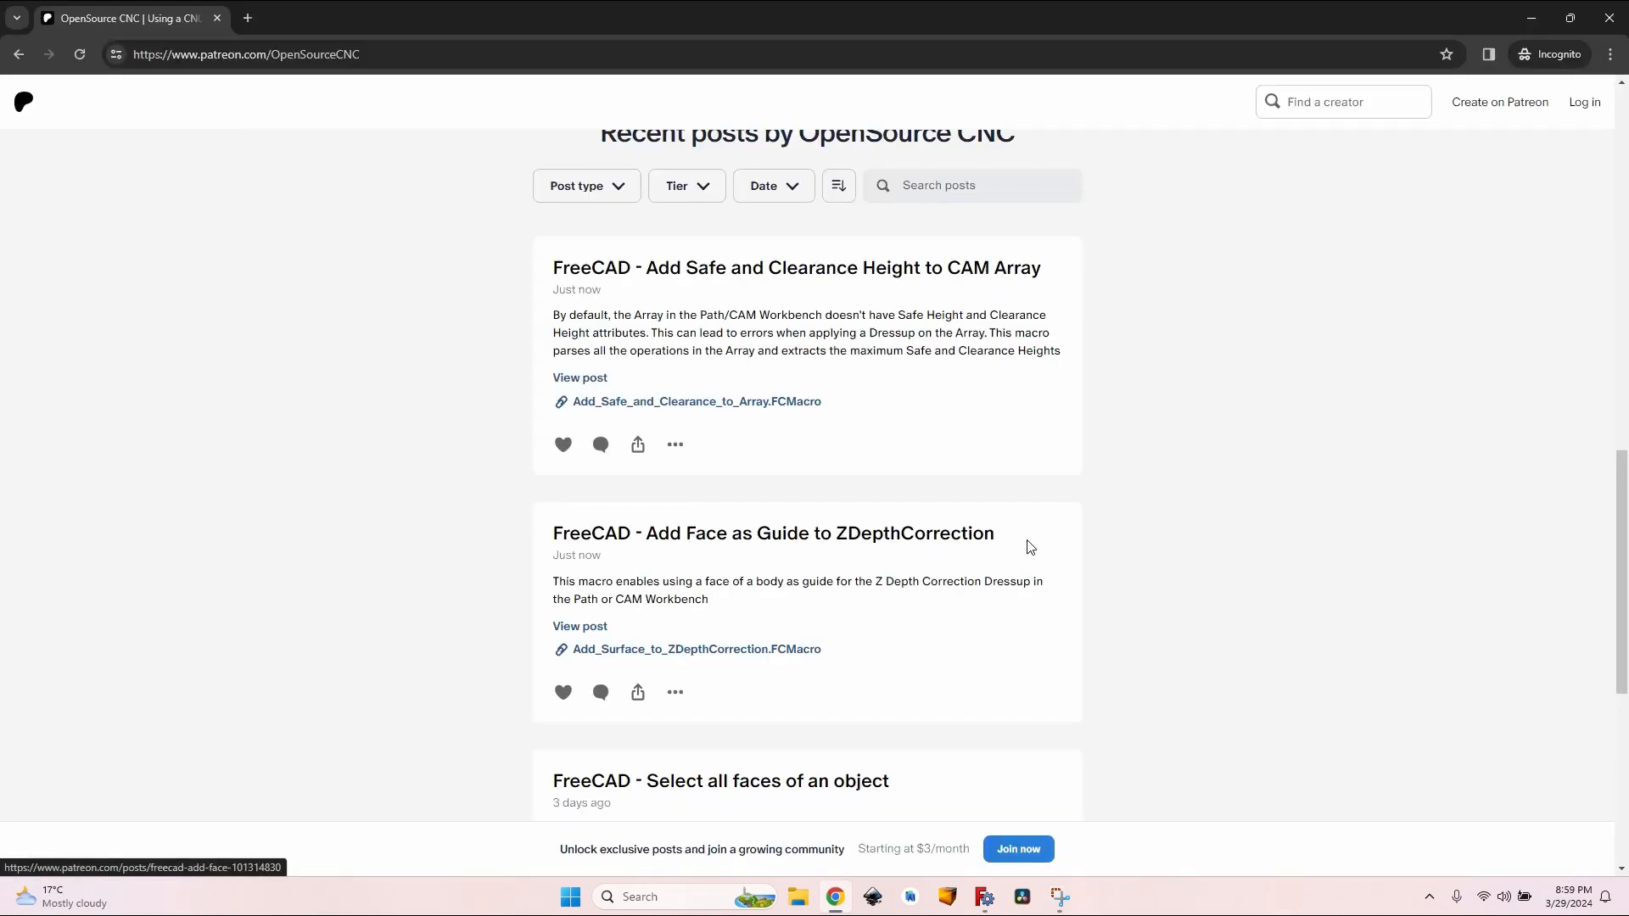
{"action": "scroll", "coordinate": [1031, 547], "scroll_direction": "down", "scroll_amount": 4}
{"action": "scroll", "coordinate": [927, 465], "scroll_direction": "down", "scroll_amount": 3}
{"action": "scroll", "coordinate": [1036, 465], "scroll_direction": "up", "scroll_amount": 7}
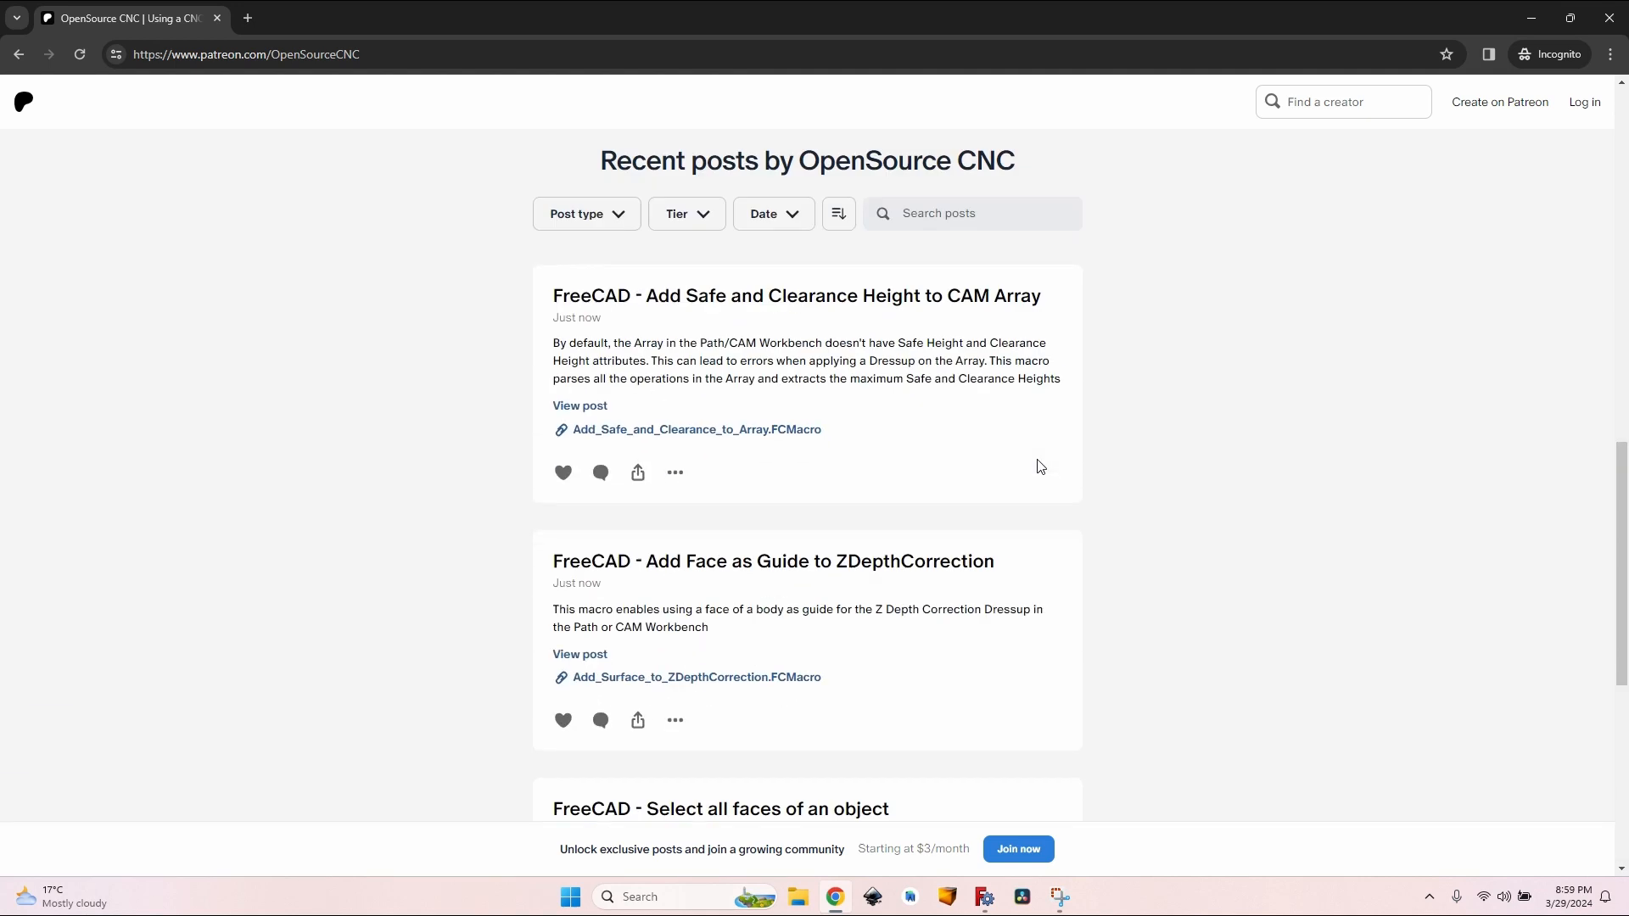
{"action": "scroll", "coordinate": [1001, 455], "scroll_direction": "down", "scroll_amount": 5}
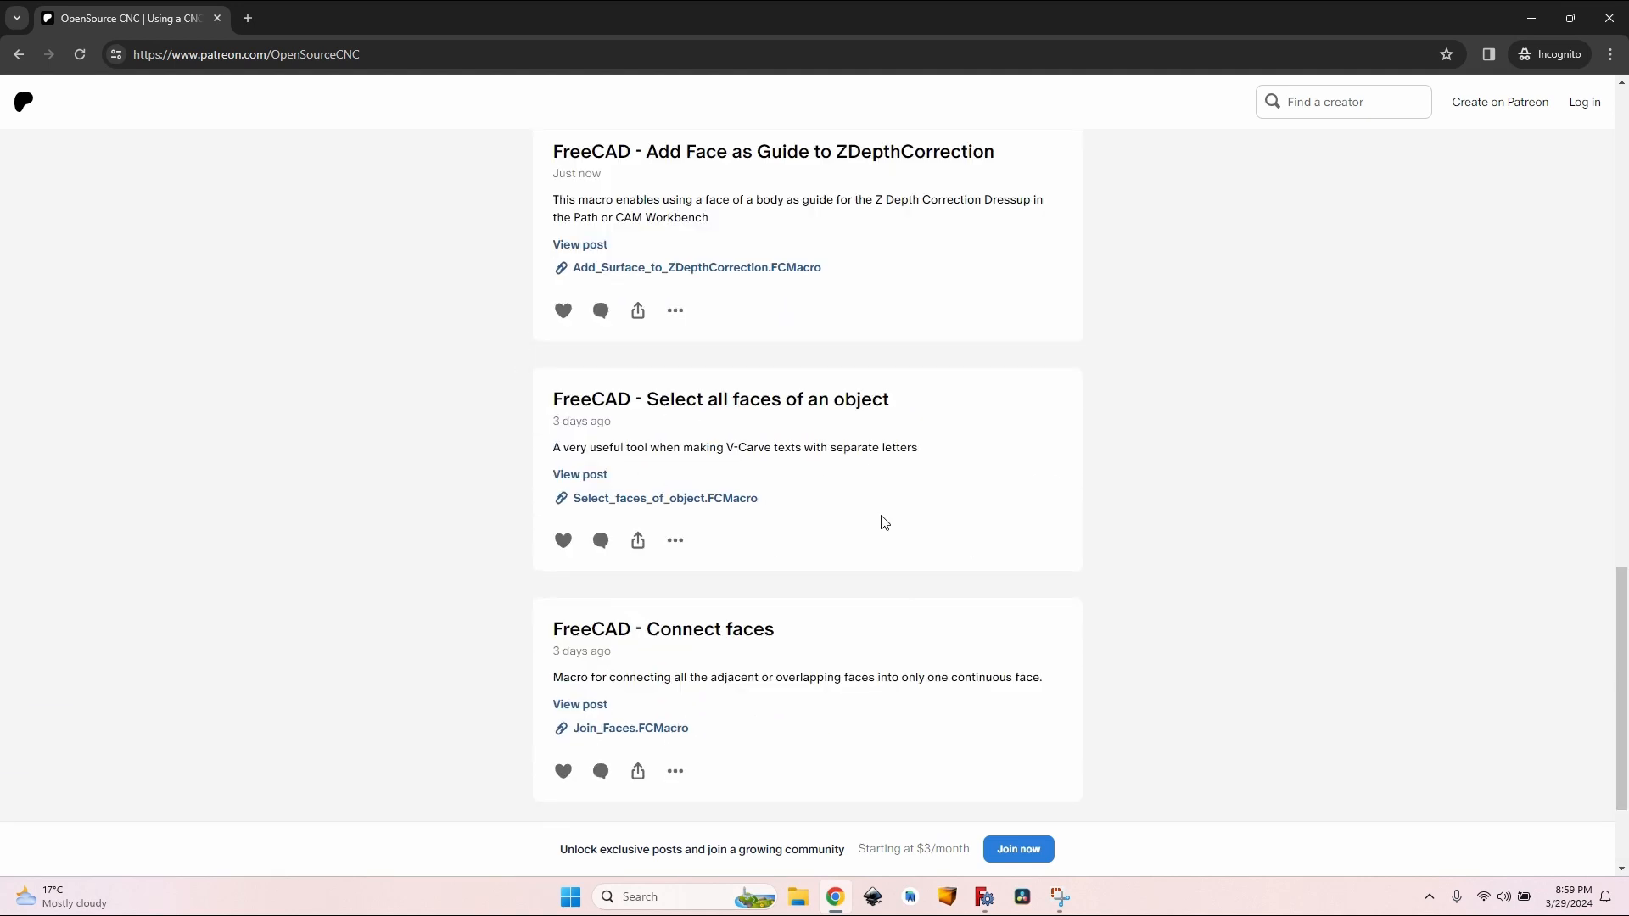
{"action": "scroll", "coordinate": [1008, 411], "scroll_direction": "up", "scroll_amount": 1}
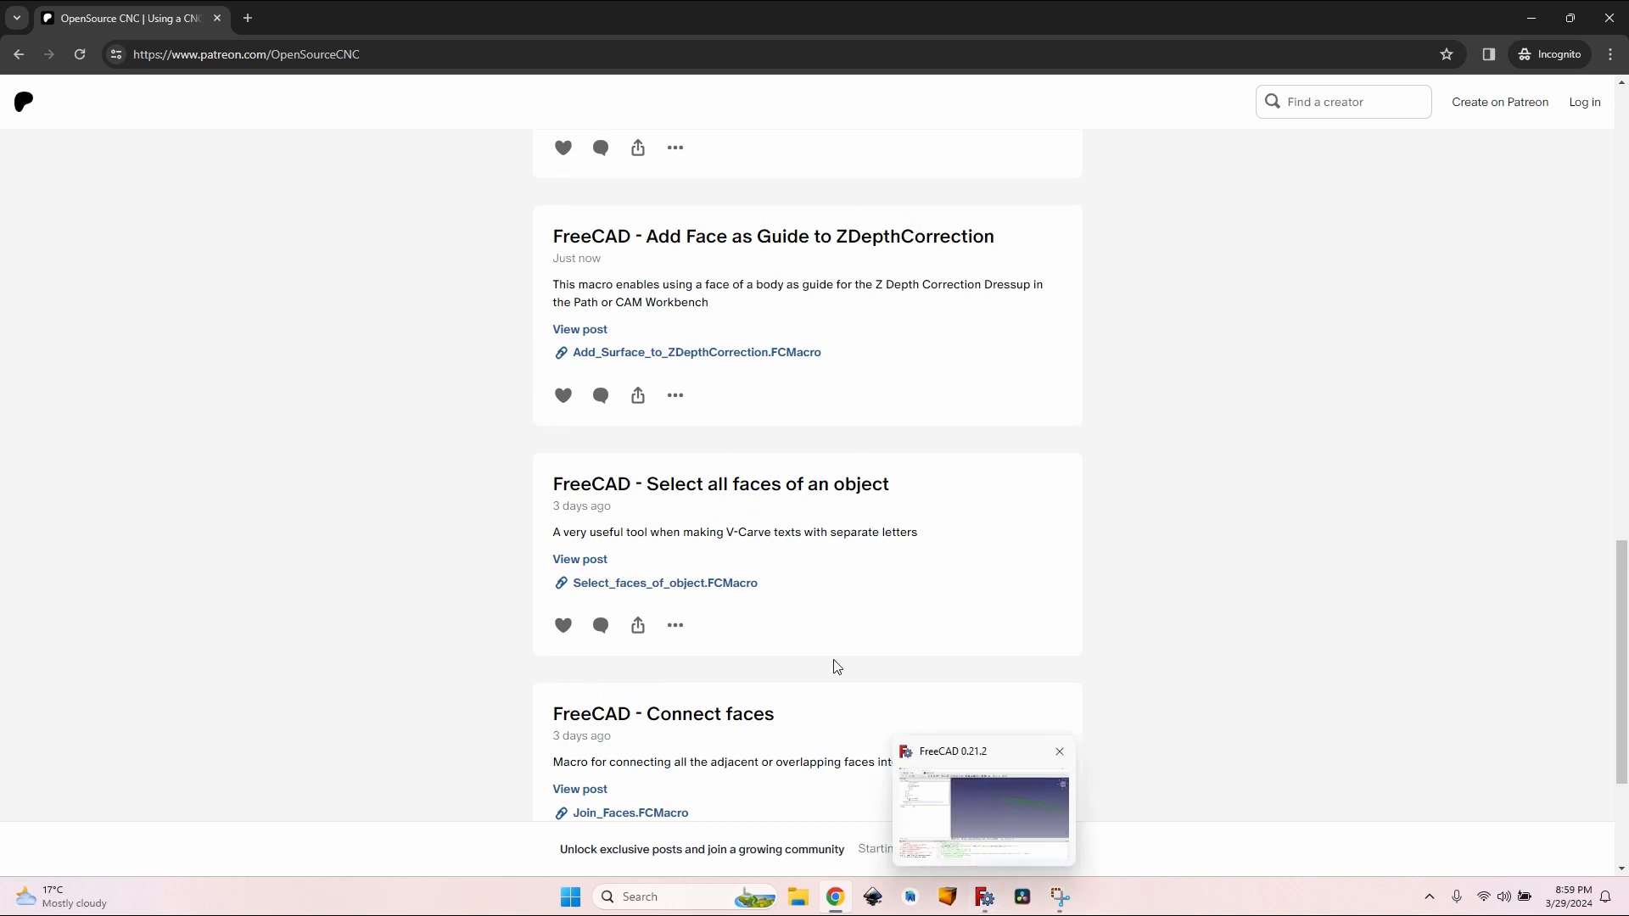
Step: Switch back to FreeCAD, view the array toolpaths, and display the parameter spreadsheet
{"action": "left_click", "coordinate": [987, 898]}
{"action": "scroll", "coordinate": [777, 543], "scroll_direction": "down", "scroll_amount": 4}
{"action": "middle_click_drag", "start_coordinate": [1025, 339], "coordinate": [967, 335]}
{"action": "left_click", "coordinate": [1052, 682]}
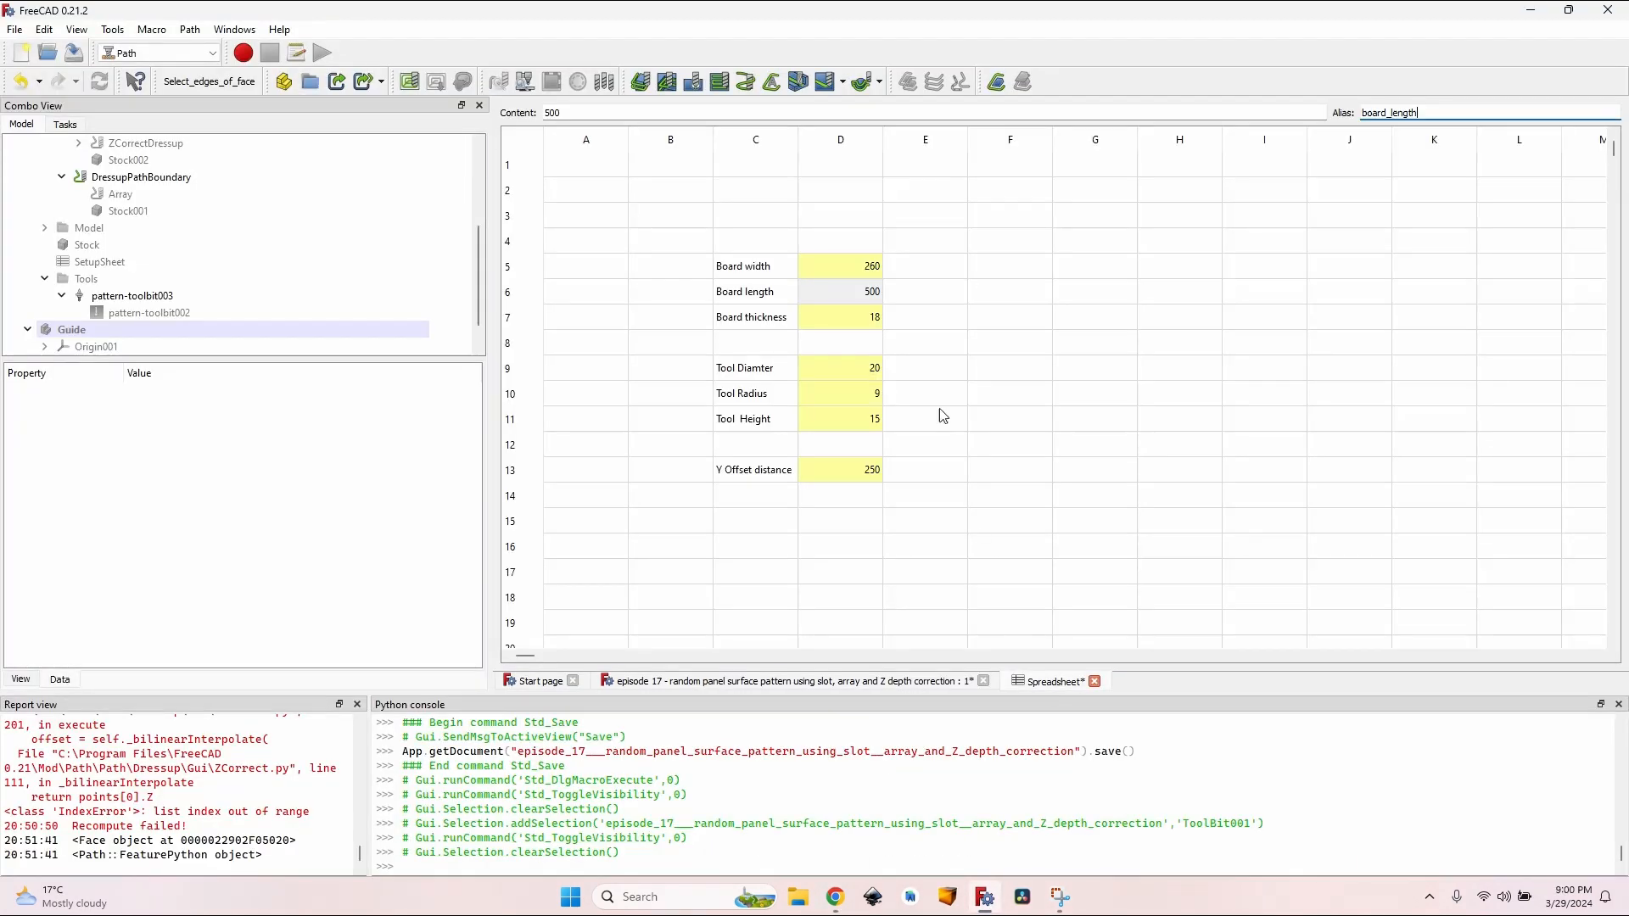
Step: Check the FreeCAD version details in the About dialog, close it, and return to the spreadsheet cells
{"action": "left_click", "coordinate": [279, 29]}
{"action": "left_click", "coordinate": [326, 214]}
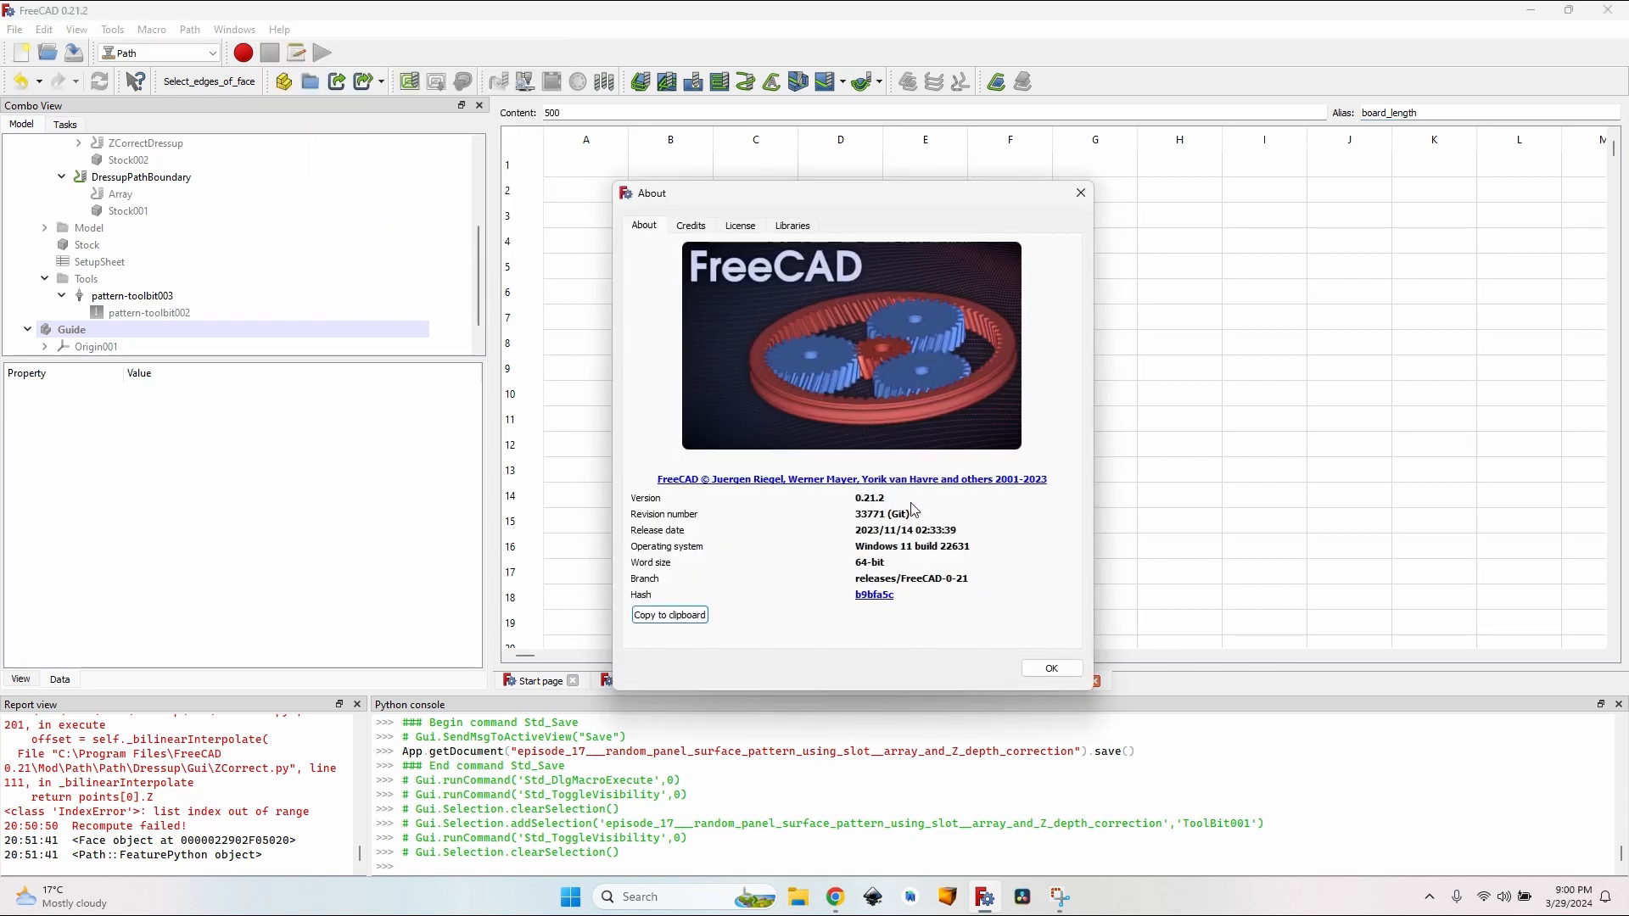
{"action": "left_click", "coordinate": [1038, 664]}
{"action": "left_click", "coordinate": [919, 304]}
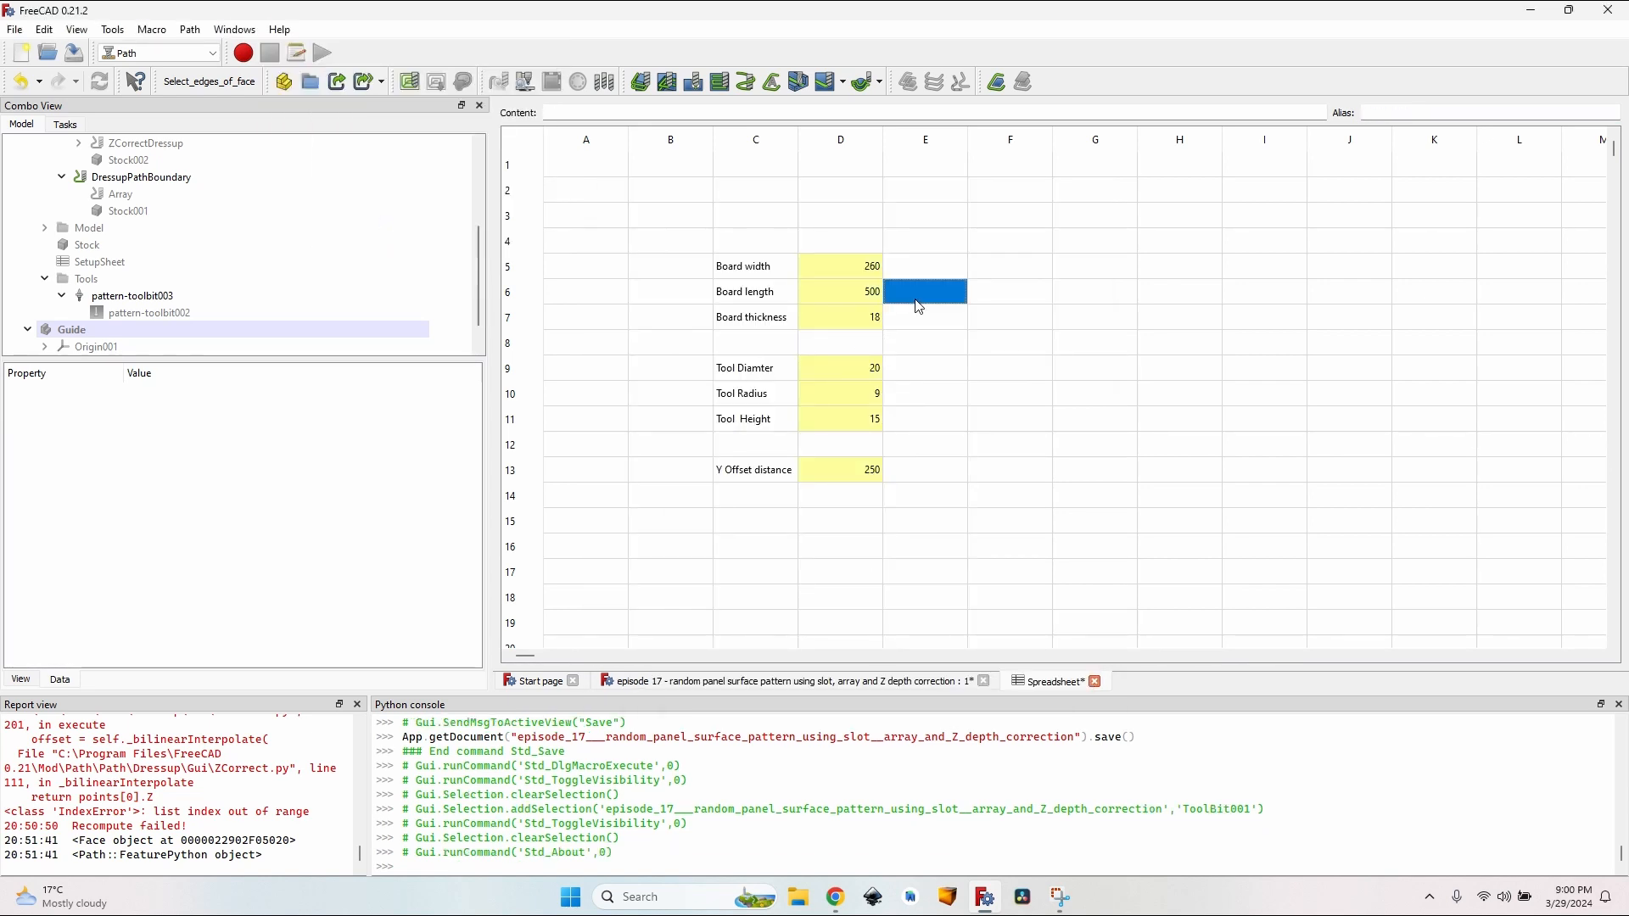
Step: Return to the 3D model and view the array toolpaths from another angle
{"action": "left_click", "coordinate": [888, 681]}
{"action": "middle_click_drag", "start_coordinate": [981, 345], "coordinate": [741, 272]}
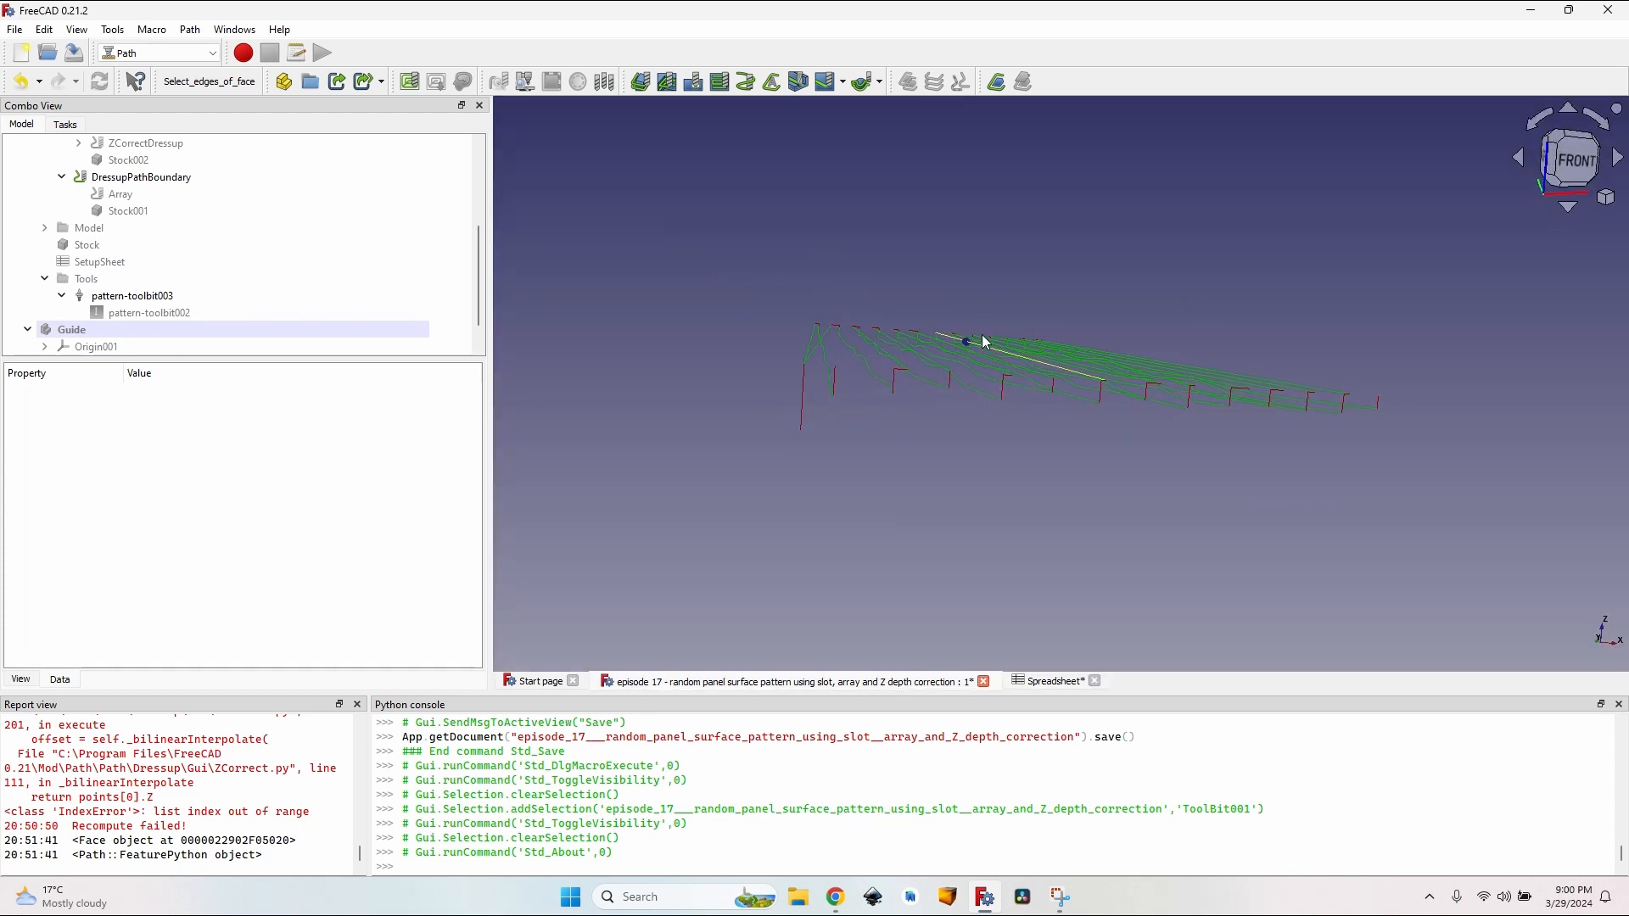